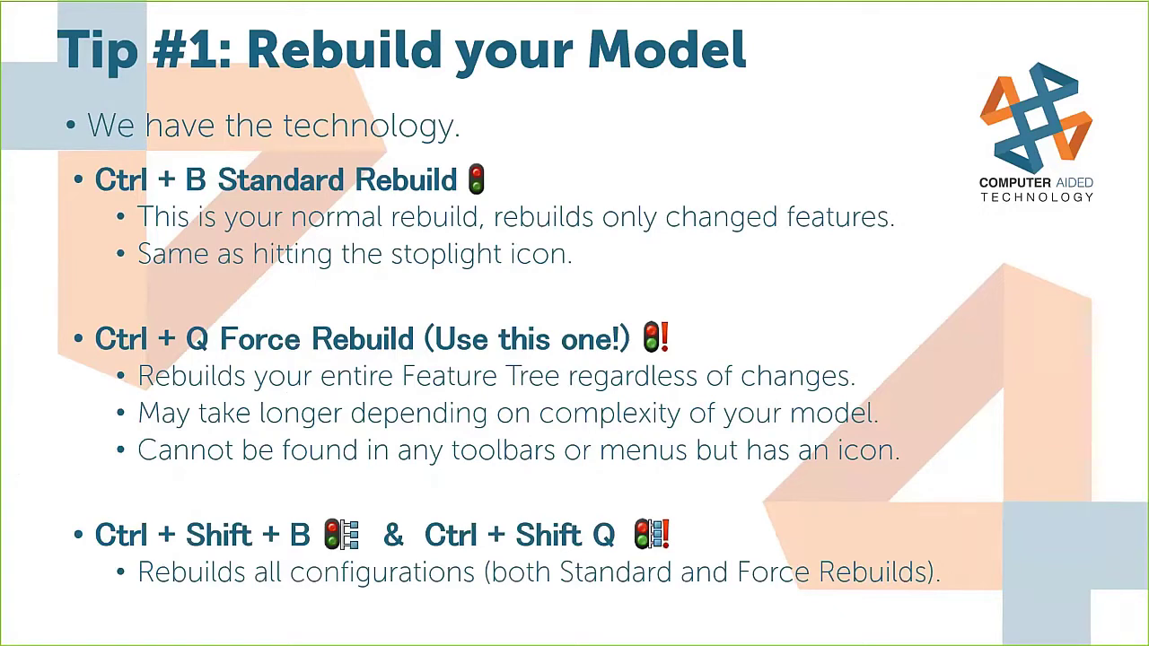
Unsuppress the Sketched Bend1 feature of the VerificationOnRebuild sheet metal part in SOLIDWORKS
{"action": "key", "text": "Right"}
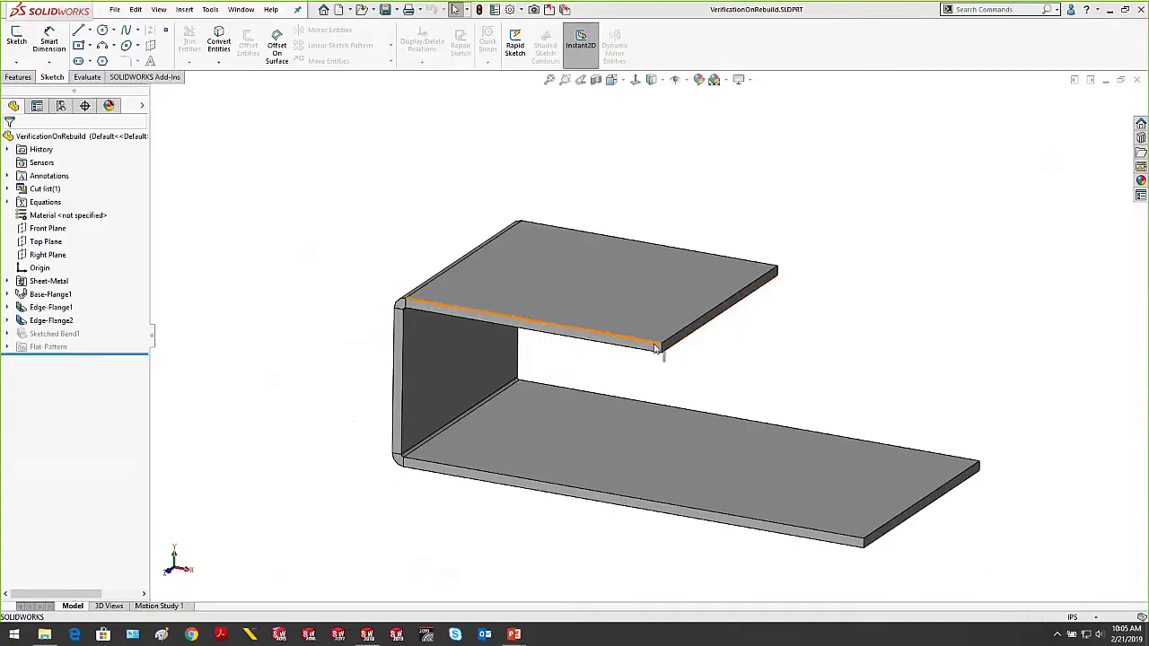
{"action": "right_click", "coordinate": [40, 336]}
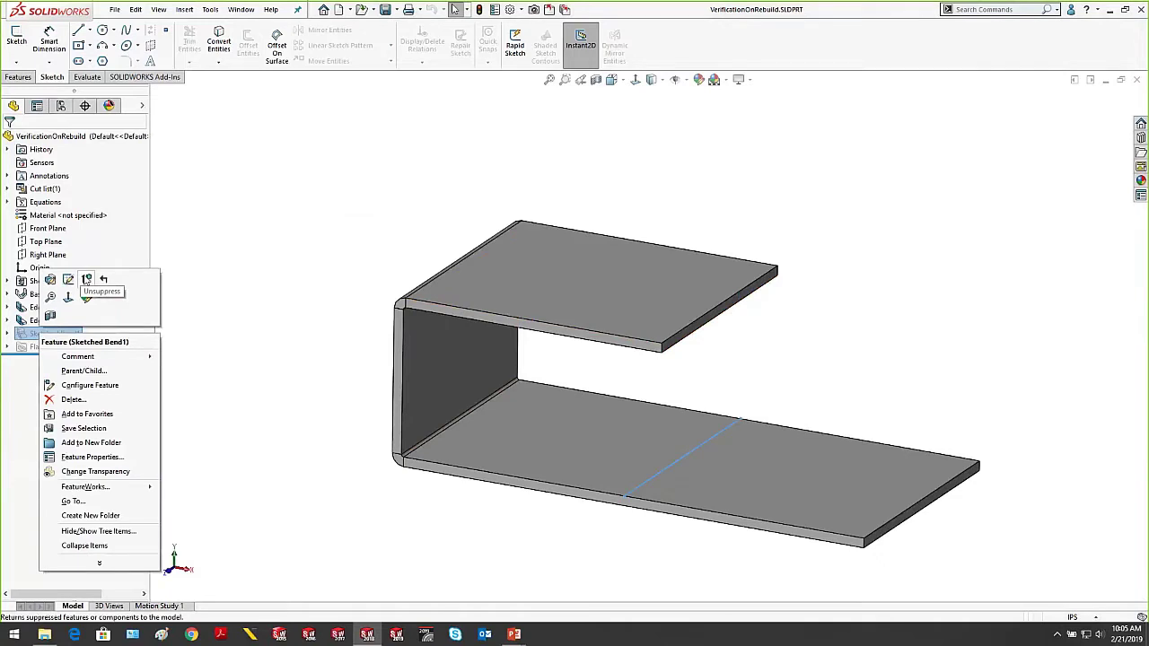
{"action": "left_click", "coordinate": [86, 280]}
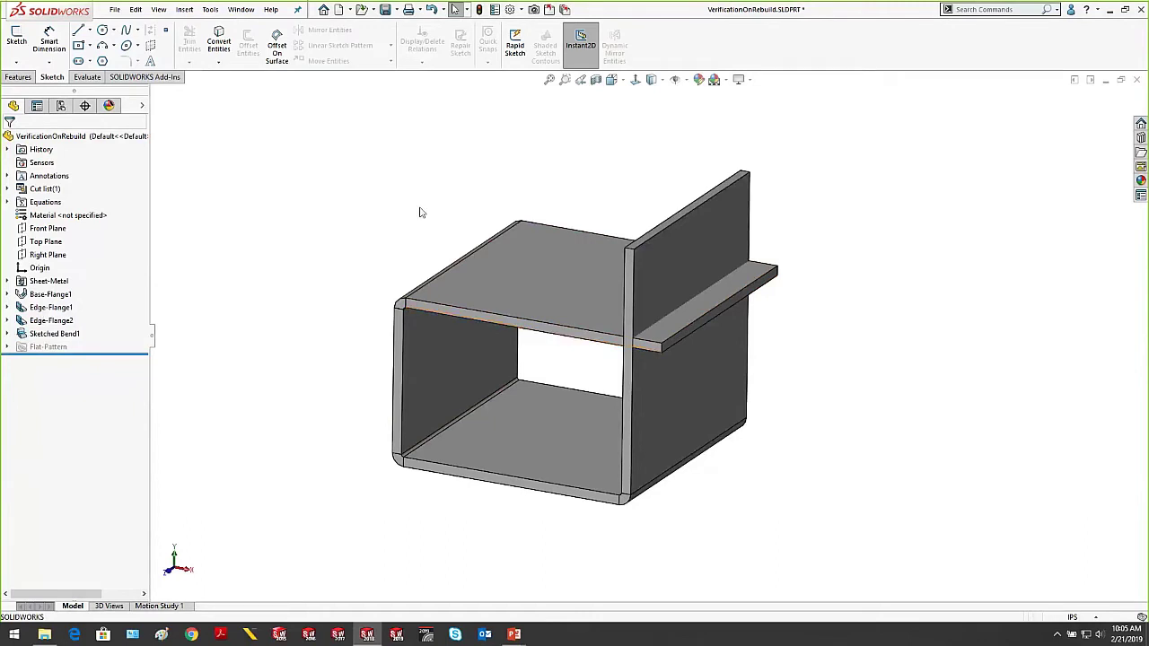
Enable Verification on rebuild (advanced body checking) in the Performance system options
{"action": "left_click", "coordinate": [510, 9]}
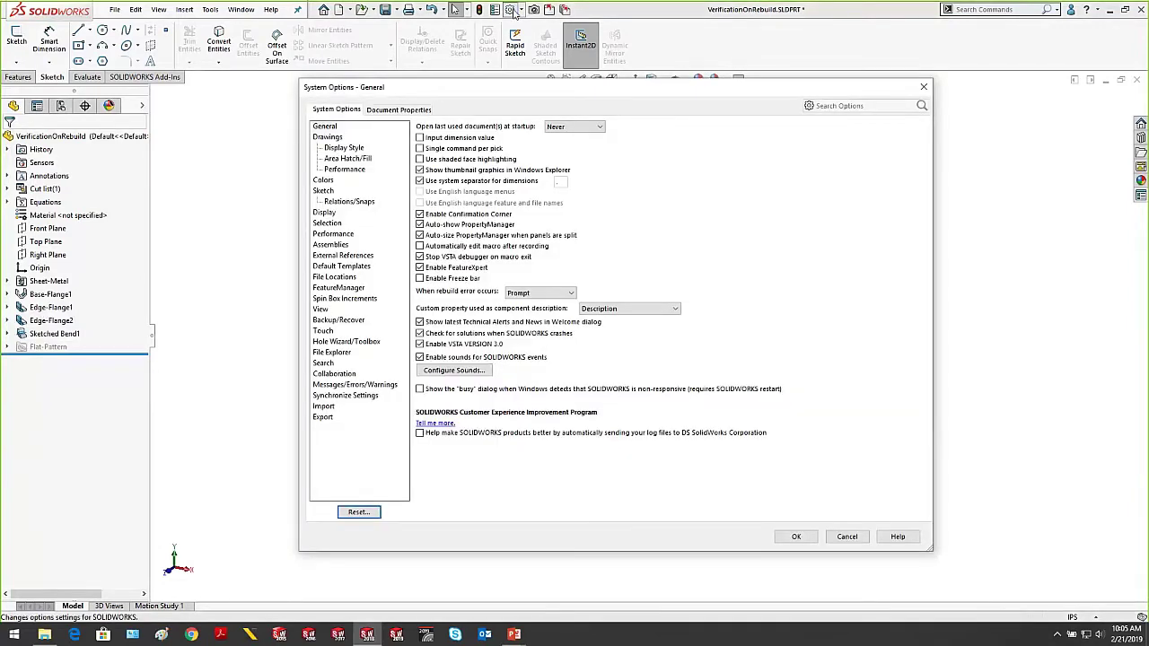
{"action": "left_click", "coordinate": [332, 234]}
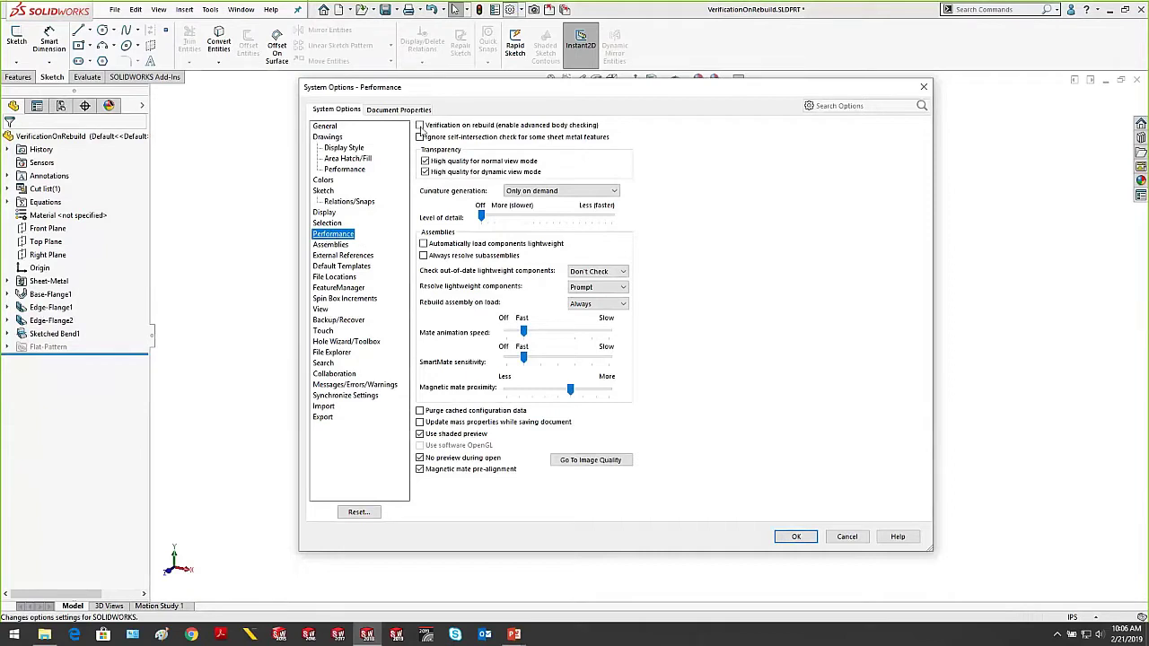
{"action": "left_click", "coordinate": [420, 126]}
{"action": "left_click", "coordinate": [796, 537]}
Force a full rebuild of the part, continue past the Sketched Bend1 error and dismiss the What's Wrong report
{"action": "key", "text": "ctrl+q"}
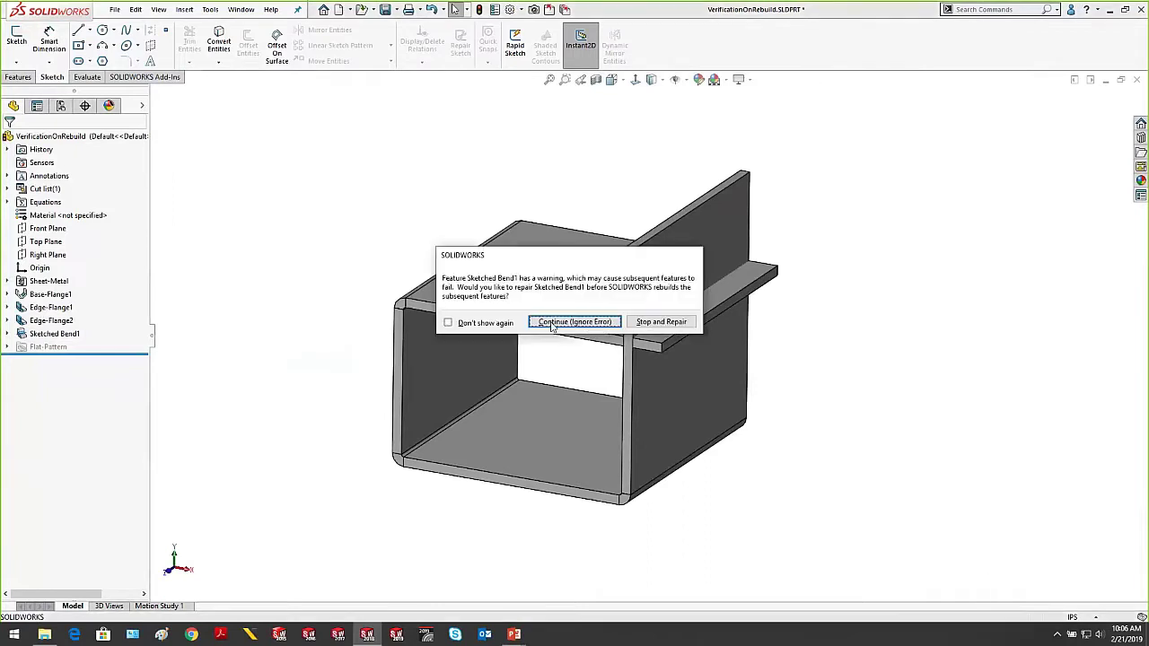
{"action": "left_click", "coordinate": [554, 325]}
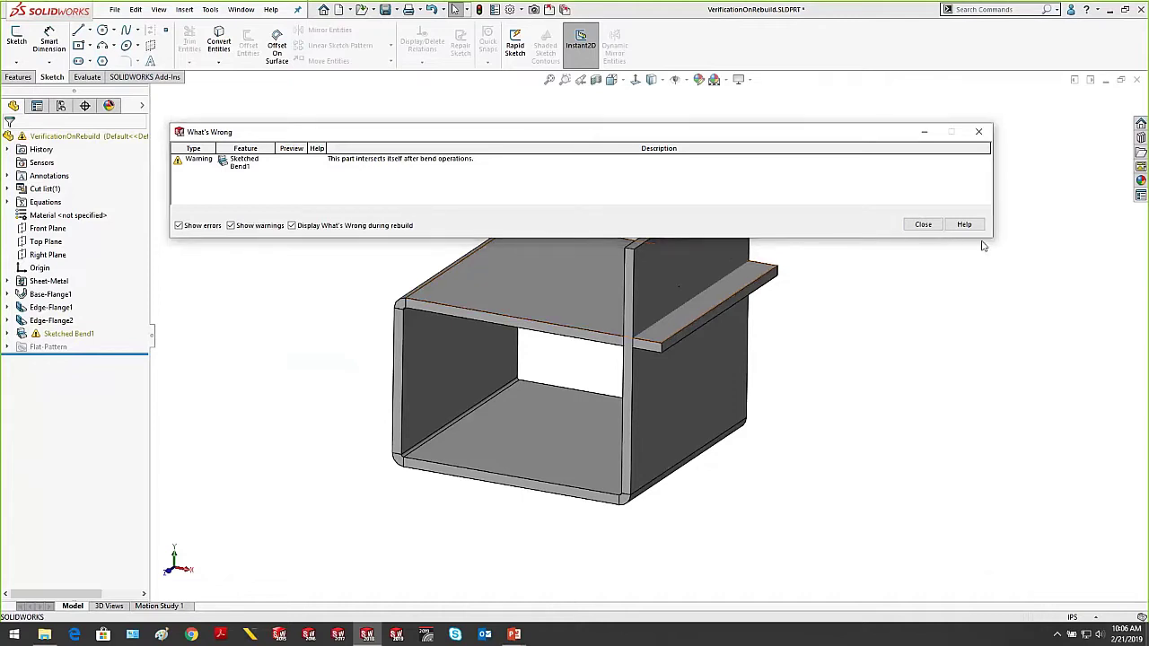
{"action": "left_click", "coordinate": [922, 224]}
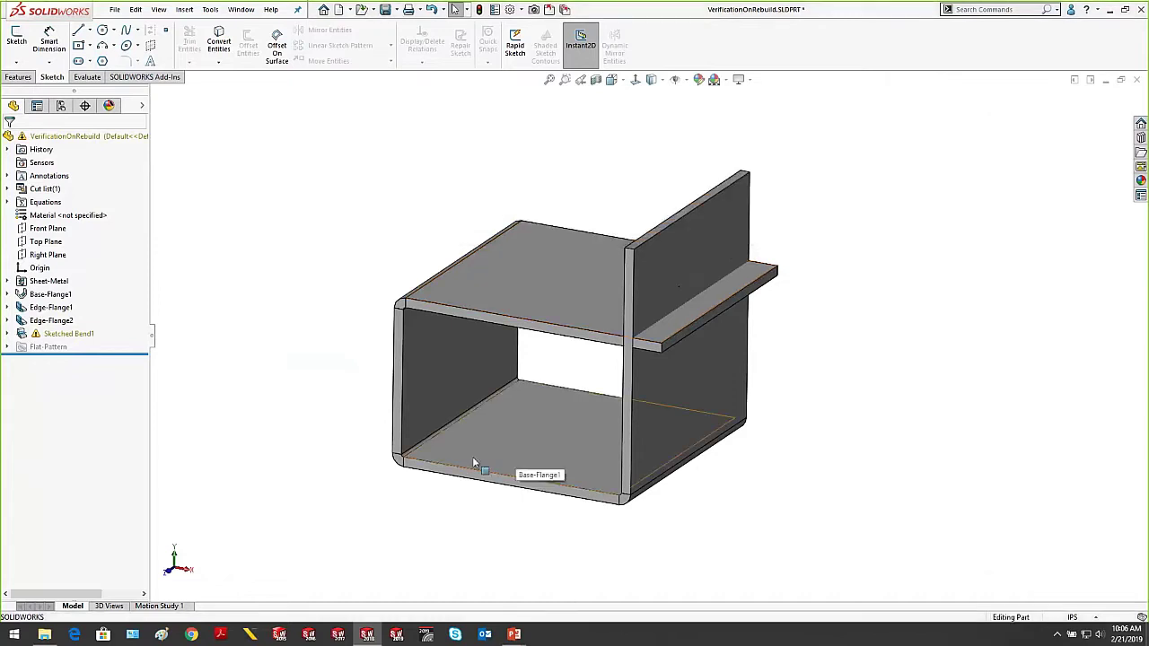
Examine the base flange, side flange and the area where the sketched bend crosses the upper flange
{"action": "left_click", "coordinate": [453, 443]}
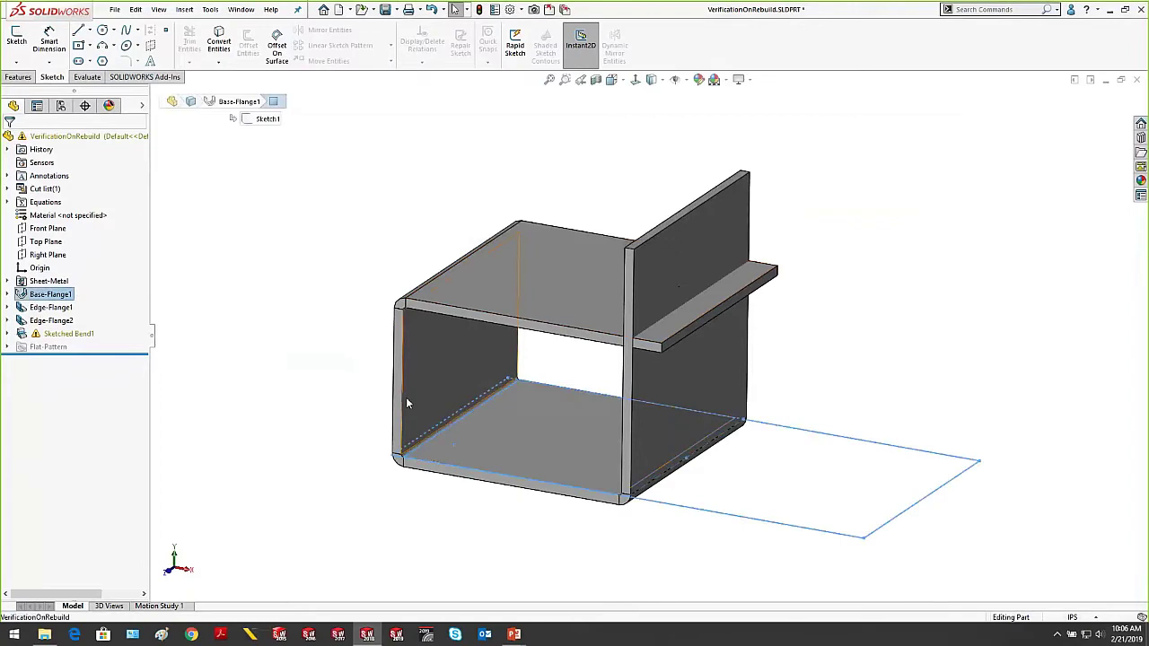
{"action": "scroll", "coordinate": [514, 472], "scroll_direction": "down", "scroll_amount": 2}
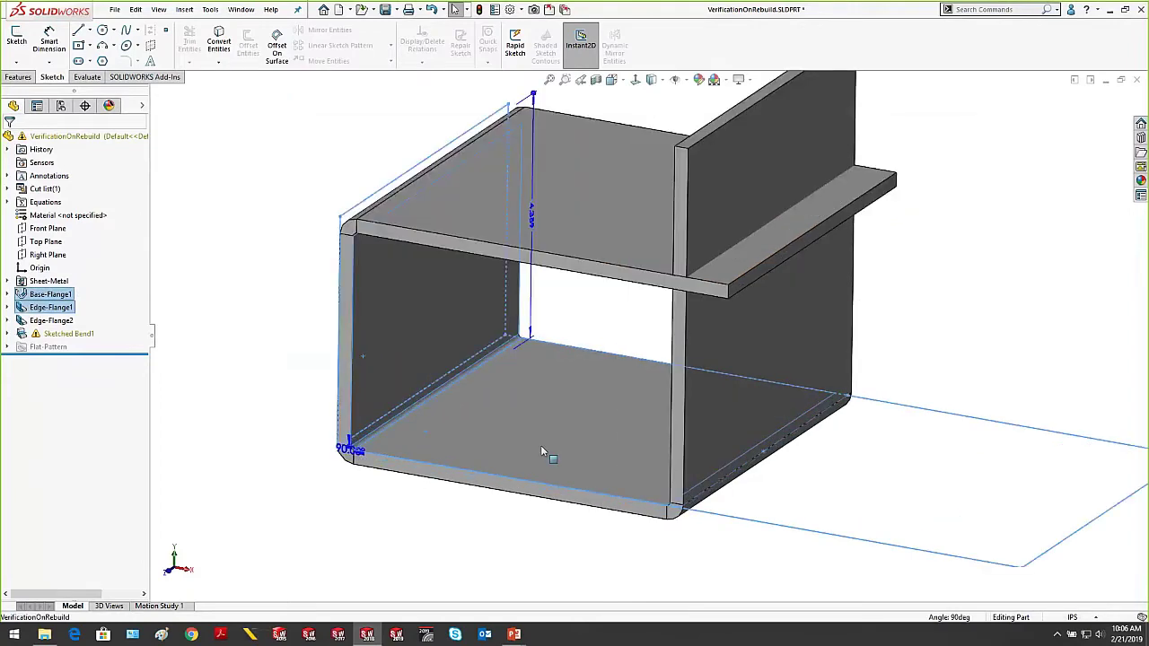
{"action": "left_click", "coordinate": [684, 561]}
{"action": "middle_click_drag", "start_coordinate": [684, 561], "coordinate": [738, 535]}
{"action": "left_click", "coordinate": [618, 445]}
{"action": "middle_click_drag", "start_coordinate": [618, 445], "coordinate": [671, 407]}
{"action": "middle_click_drag", "start_coordinate": [709, 505], "coordinate": [700, 350]}
{"action": "left_click", "coordinate": [697, 347]}
{"action": "left_click", "coordinate": [418, 203]}
{"action": "middle_click_drag", "start_coordinate": [418, 203], "coordinate": [992, 340]}
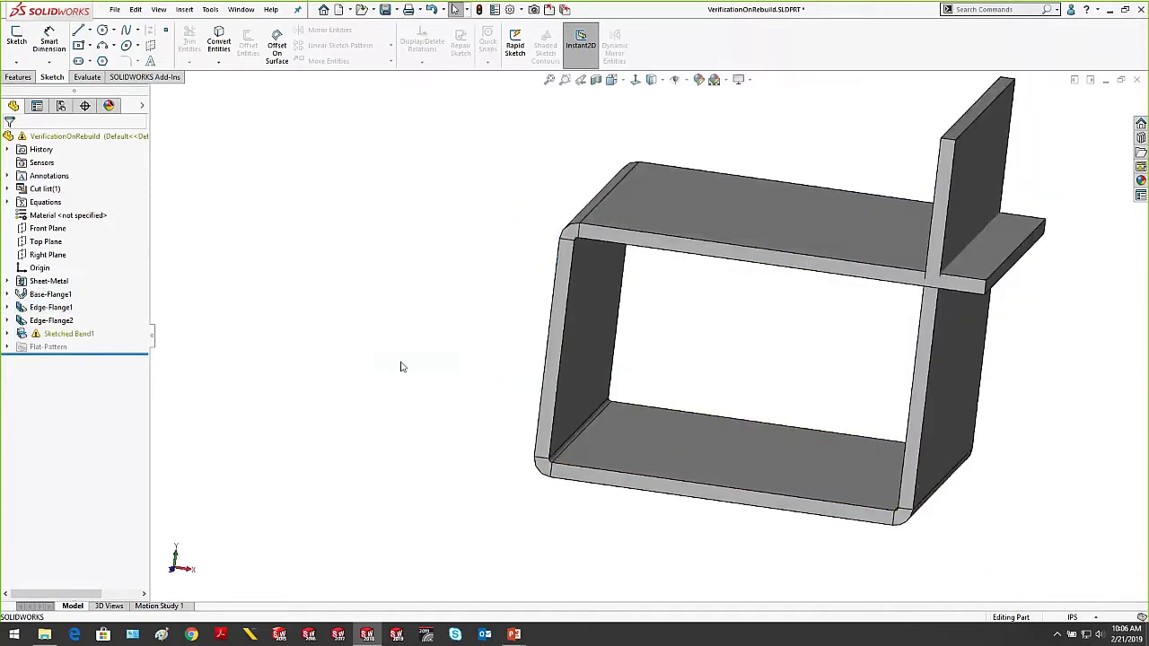
{"action": "middle_click_drag", "start_coordinate": [468, 345], "coordinate": [802, 353]}
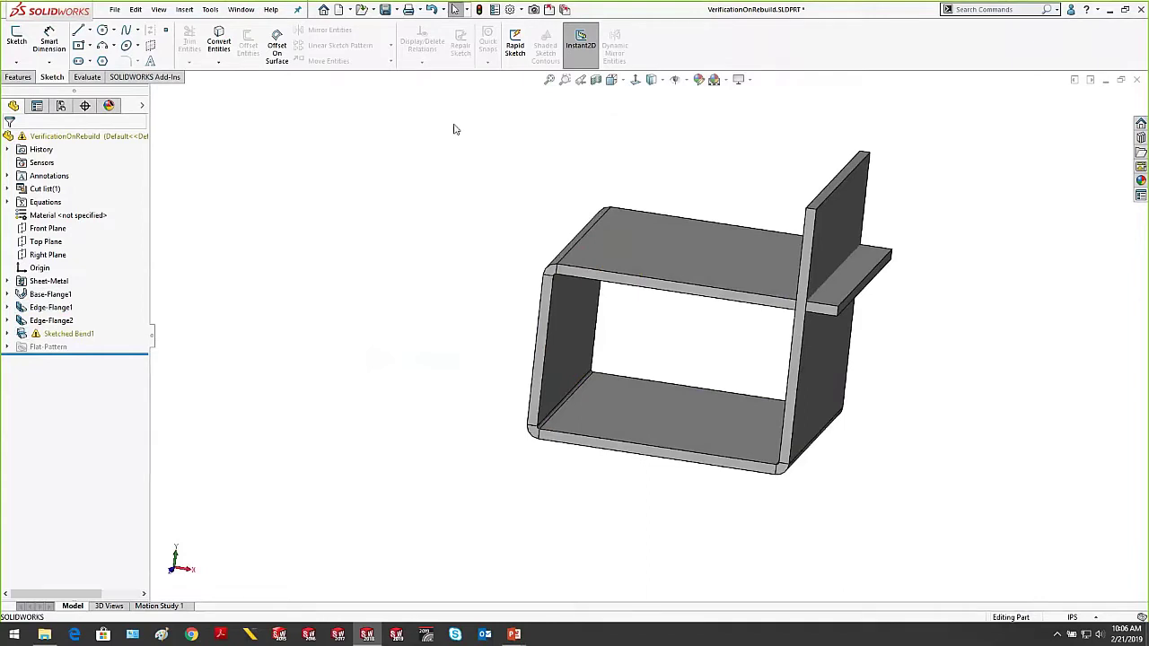
Disable Verification on rebuild in the Performance system options and rebuild the part
{"action": "left_click", "coordinate": [512, 10]}
{"action": "left_click", "coordinate": [339, 235]}
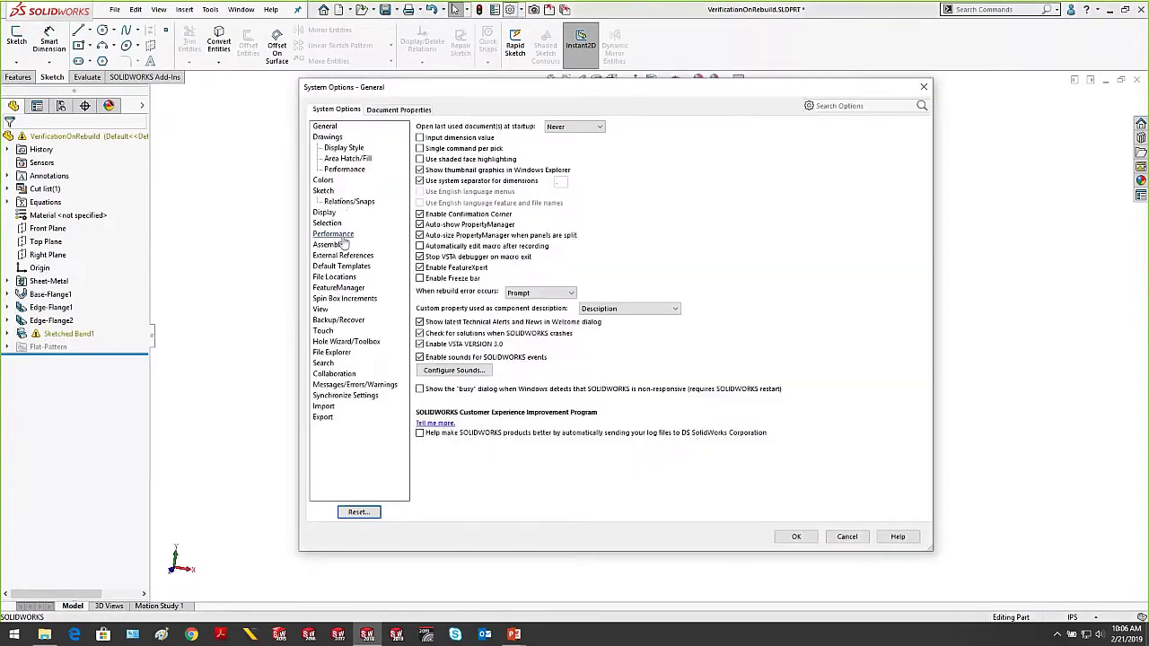
{"action": "left_click", "coordinate": [420, 125]}
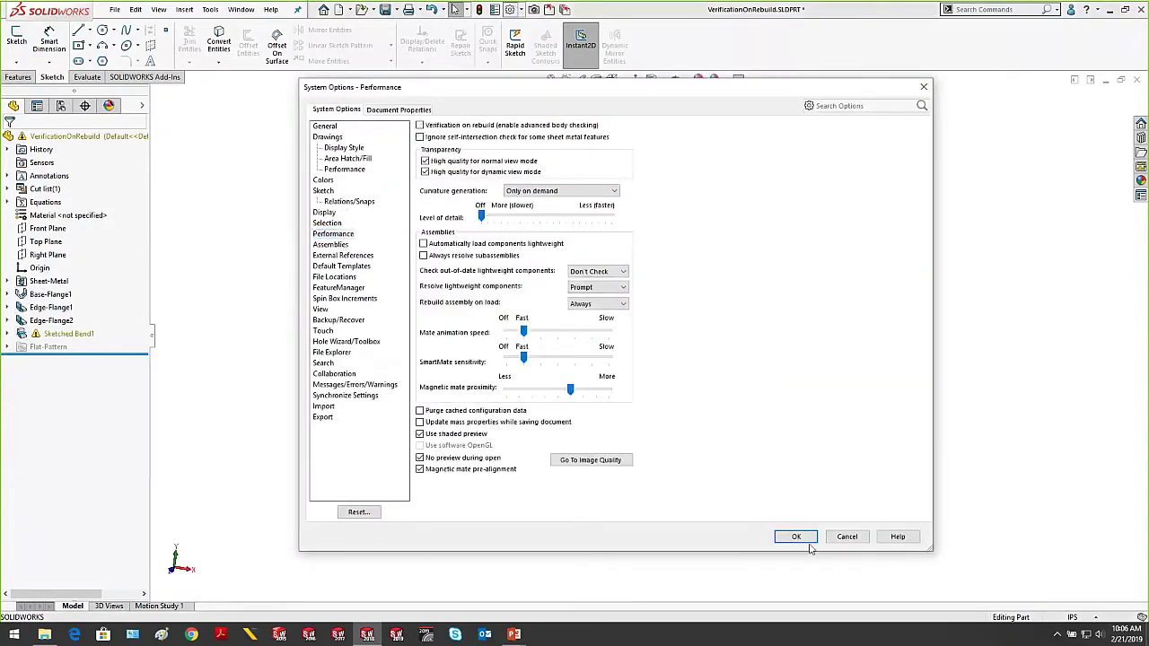
{"action": "left_click", "coordinate": [783, 535]}
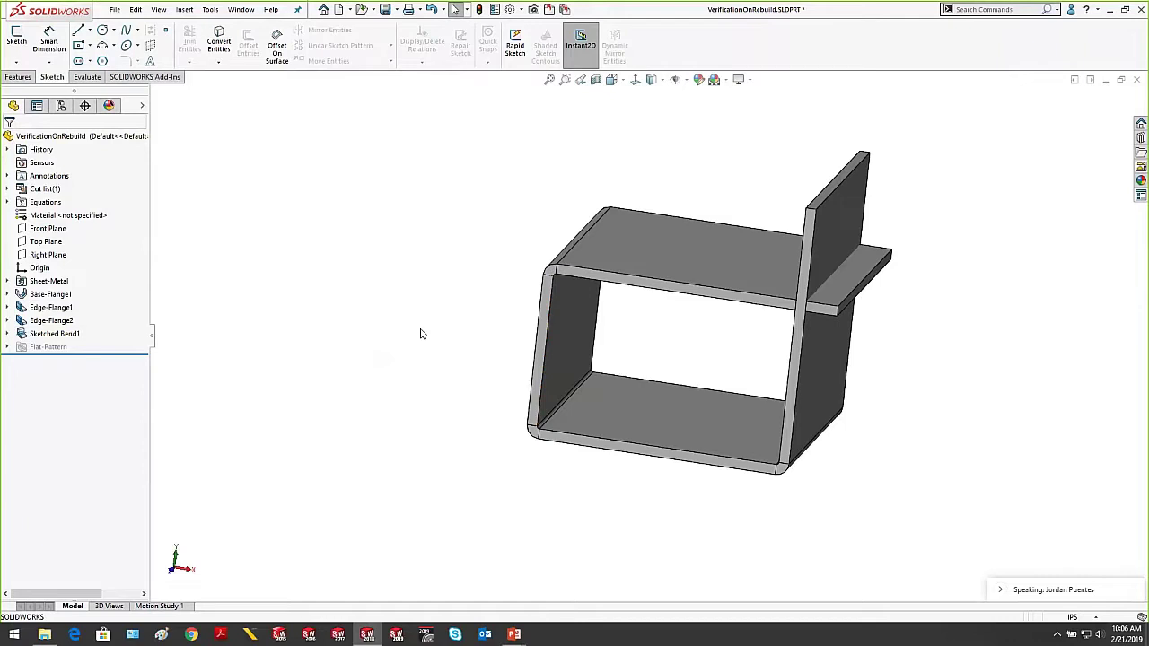
Switch to the PowerPoint slide show, open the Universal Joint assembly from it and suppress the missing pin_& component
{"action": "mouse_move", "coordinate": [513, 633]}
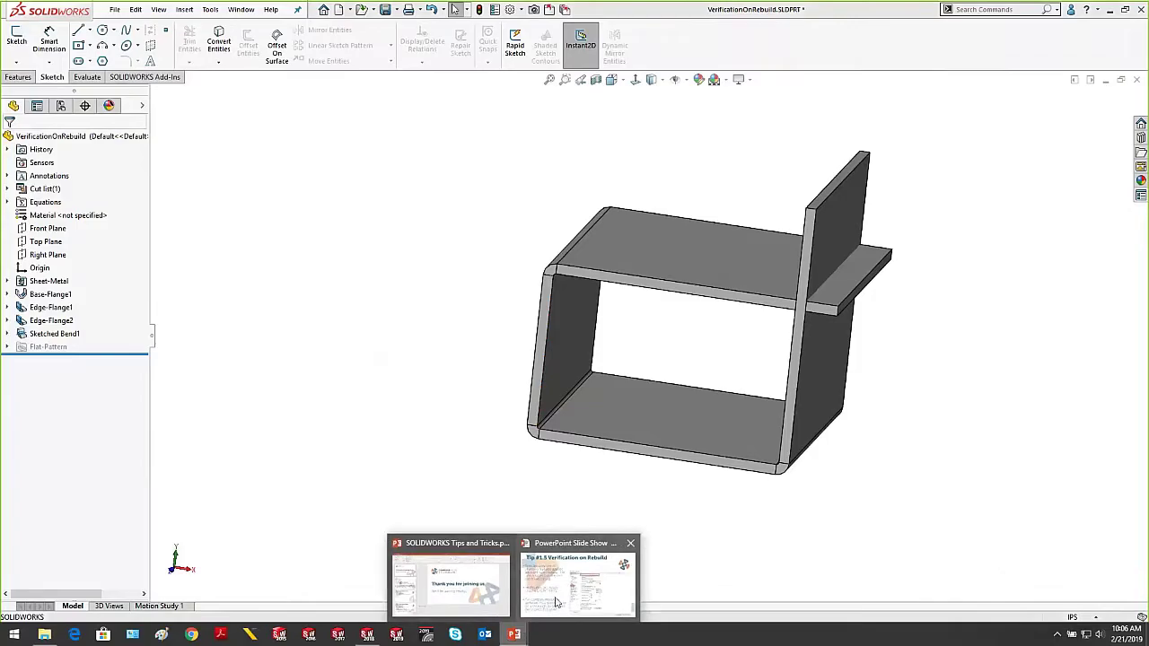
{"action": "left_click", "coordinate": [555, 603]}
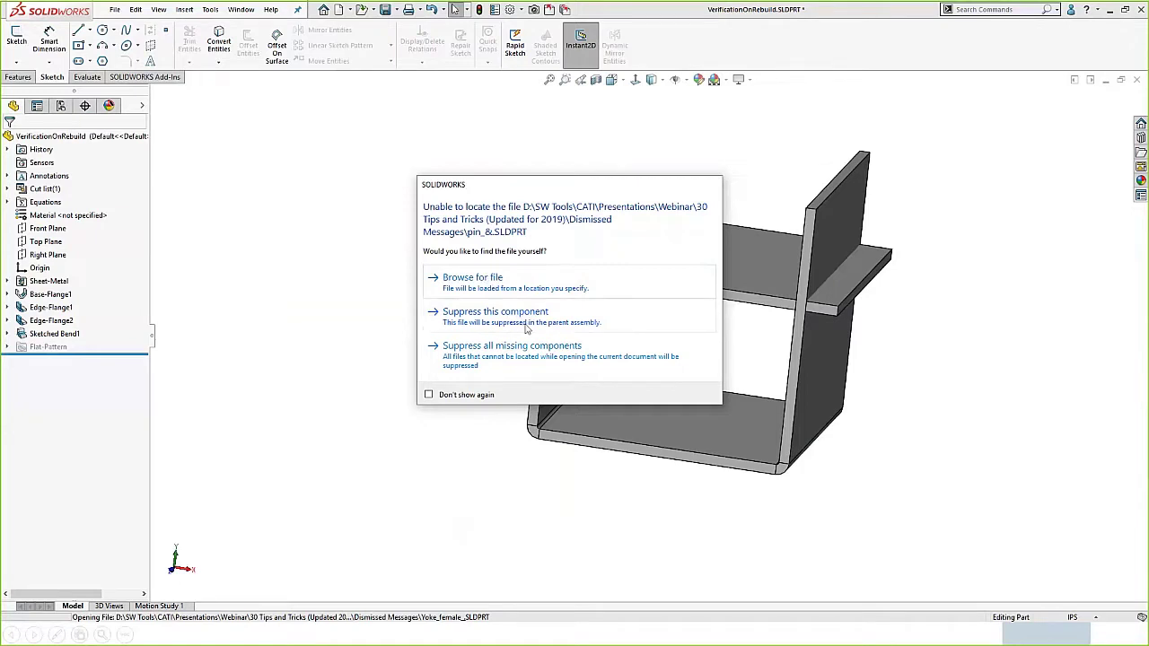
{"action": "left_click", "coordinate": [500, 311]}
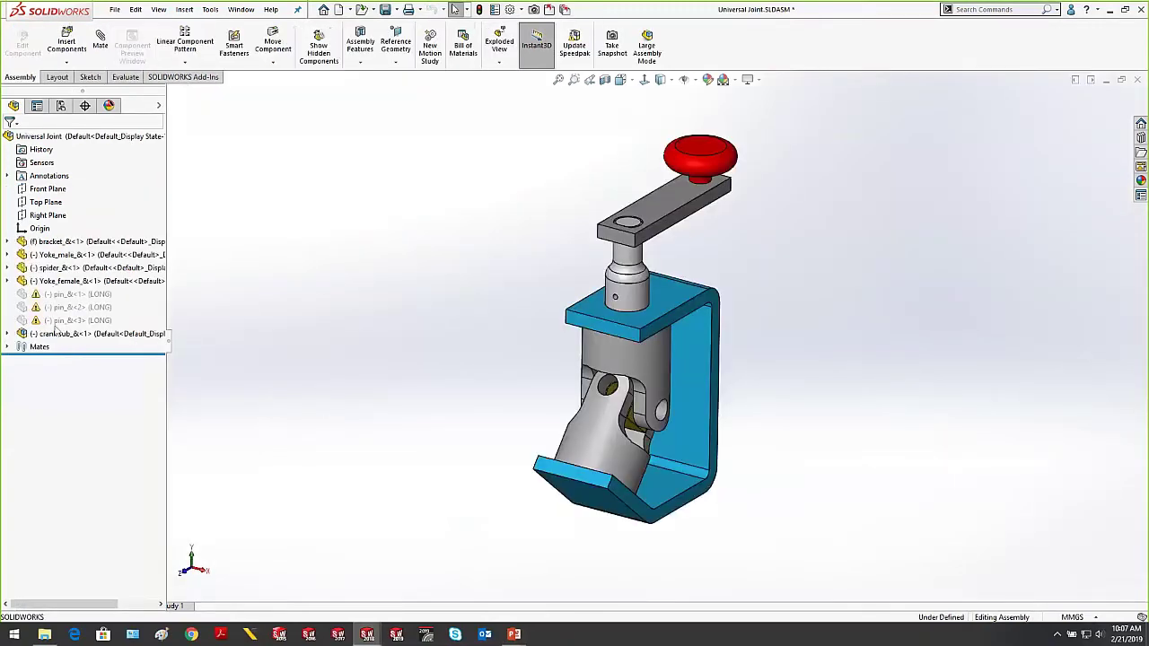
Close the Universal Joint assembly and the VerificationOnRebuild part
{"action": "left_click", "coordinate": [1134, 79]}
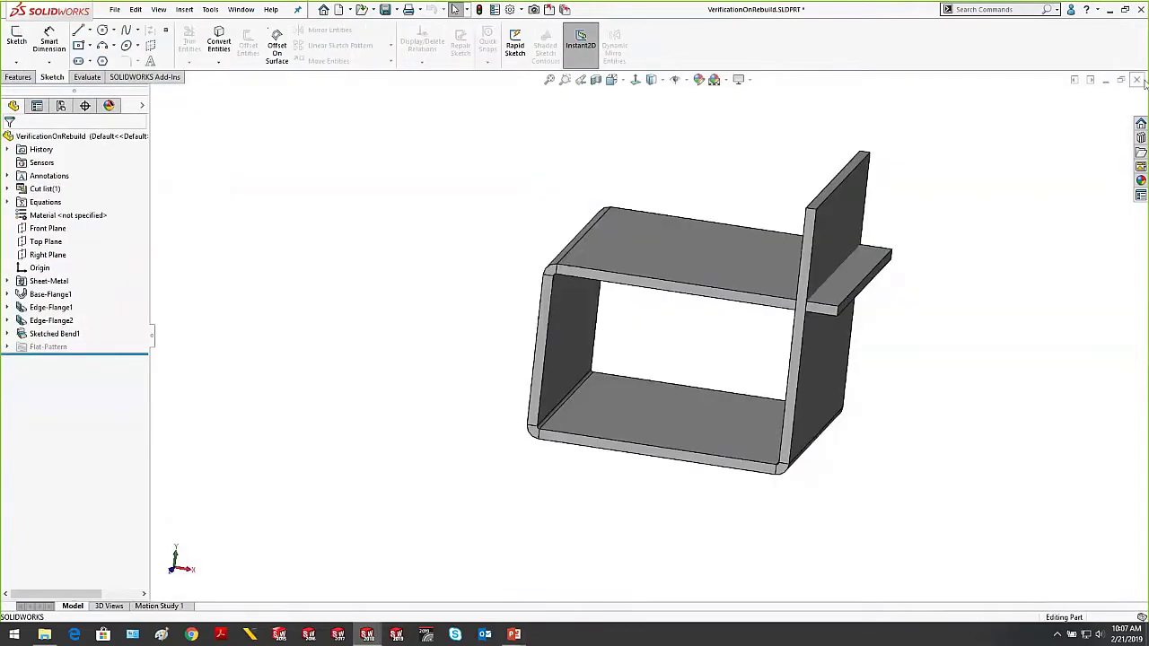
{"action": "left_click", "coordinate": [1136, 80]}
Reopen the Universal Joint assembly from the slide show and suppress the missing pin_& component with Don't show again enabled
{"action": "mouse_move", "coordinate": [512, 634]}
{"action": "left_click", "coordinate": [566, 570]}
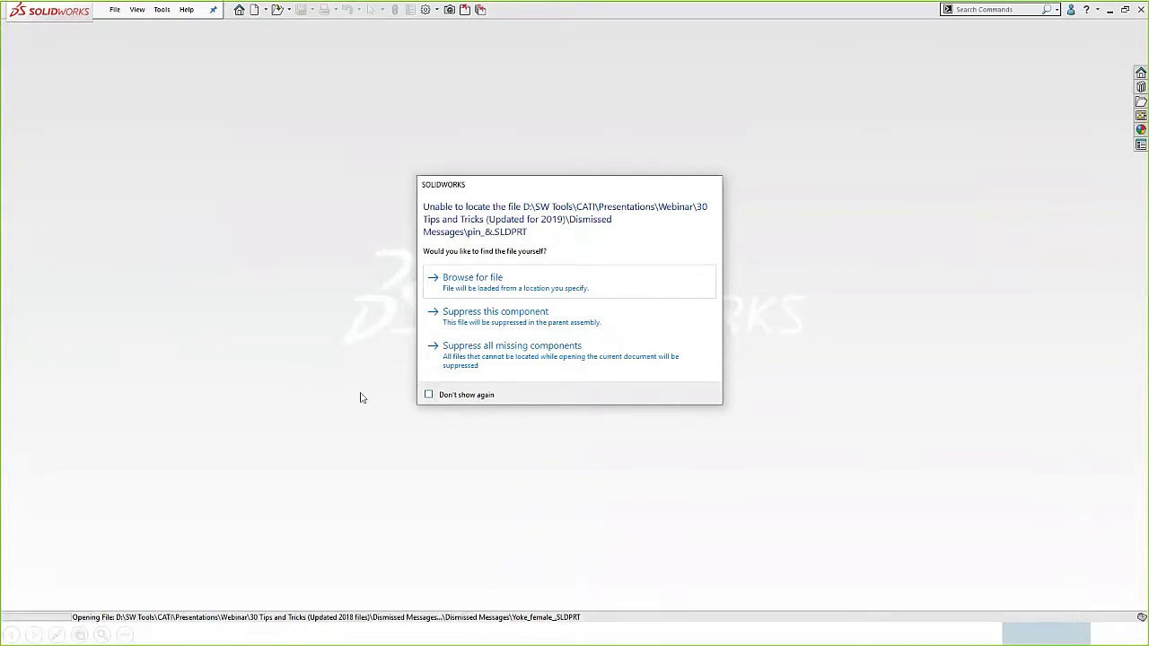
{"action": "left_click", "coordinate": [428, 395]}
{"action": "left_click", "coordinate": [501, 315]}
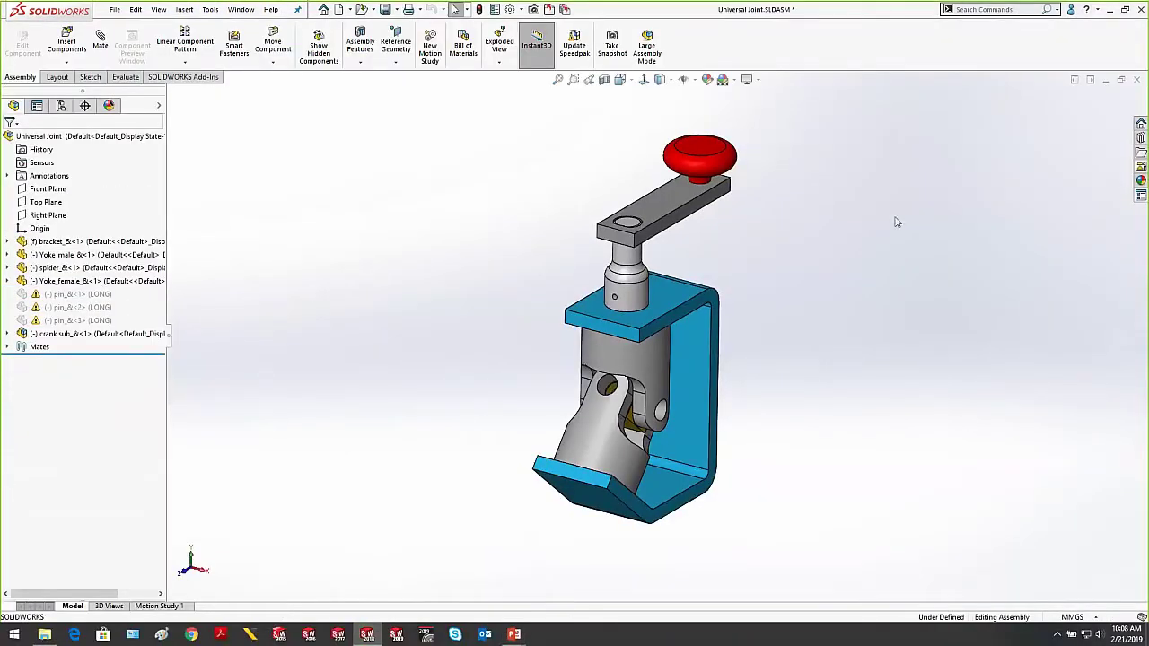
Close the Universal Joint assembly and open it again from the PowerPoint slide show
{"action": "left_click", "coordinate": [1136, 79]}
{"action": "mouse_move", "coordinate": [521, 635]}
{"action": "left_click", "coordinate": [574, 582]}
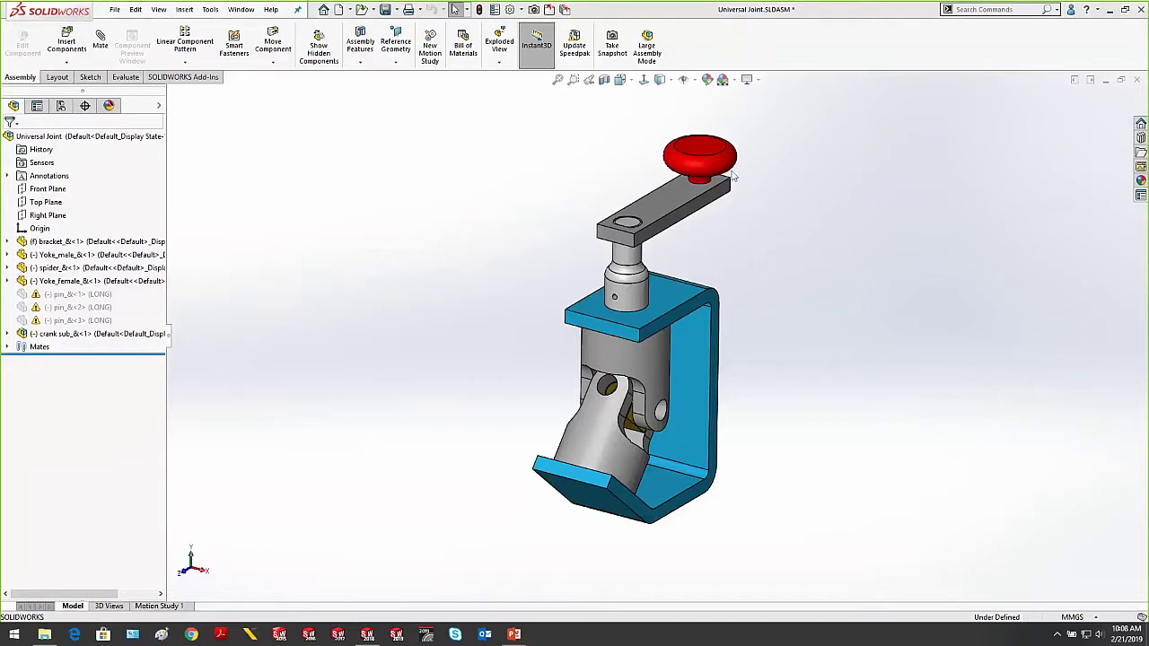
Restore the dismissed "Unable to locate the file ___. Would you like to find it yourself?" message in the Messages/Errors/Warnings system options
{"action": "left_click", "coordinate": [510, 9]}
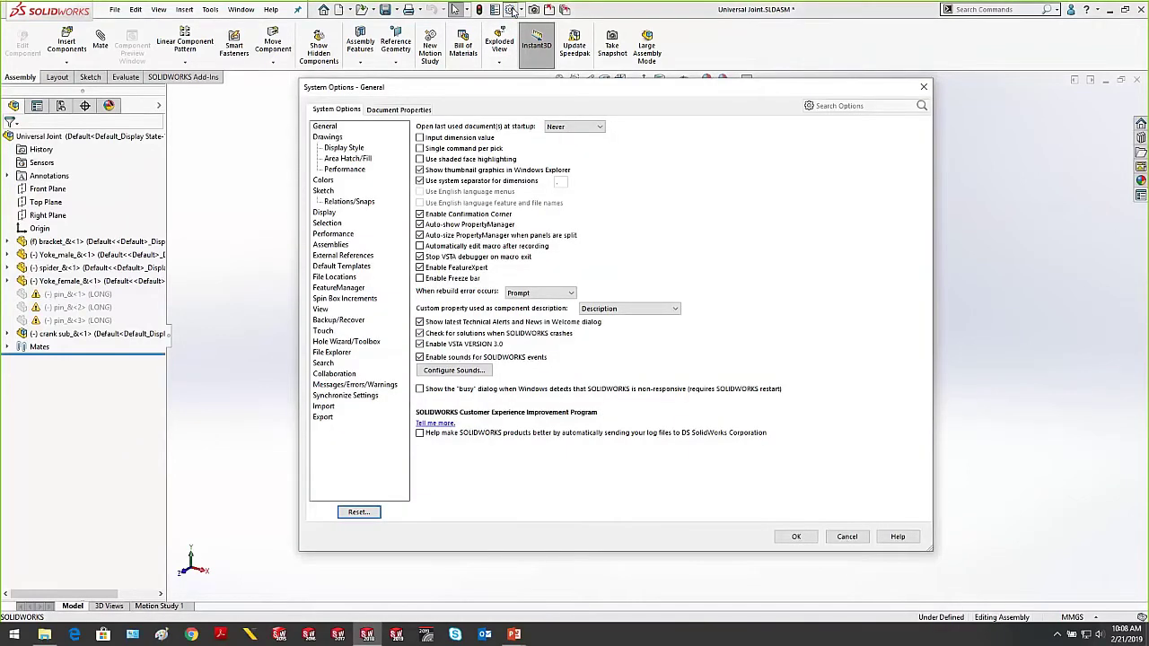
{"action": "left_click", "coordinate": [331, 388]}
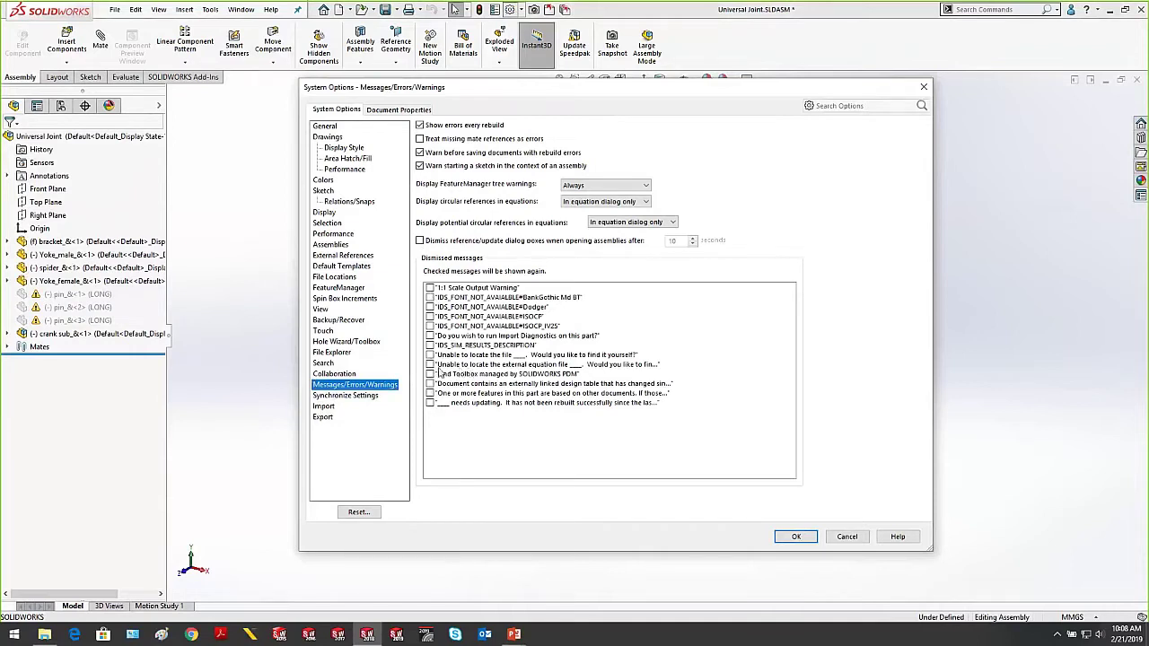
{"action": "left_click", "coordinate": [429, 356]}
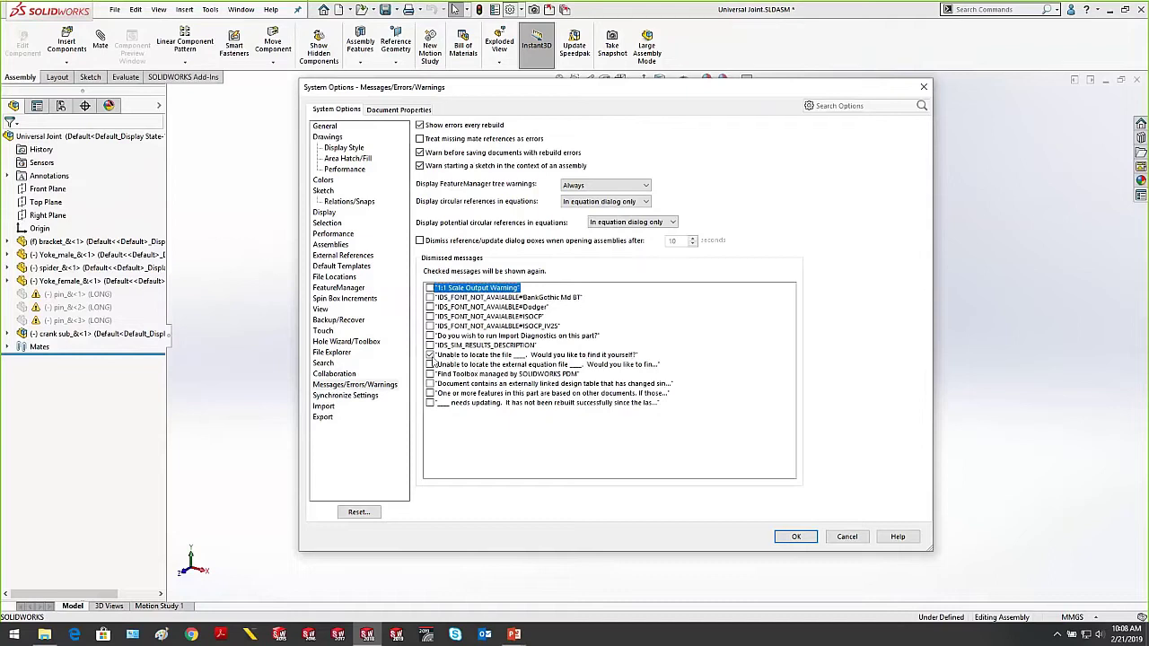
{"action": "left_click", "coordinate": [796, 536]}
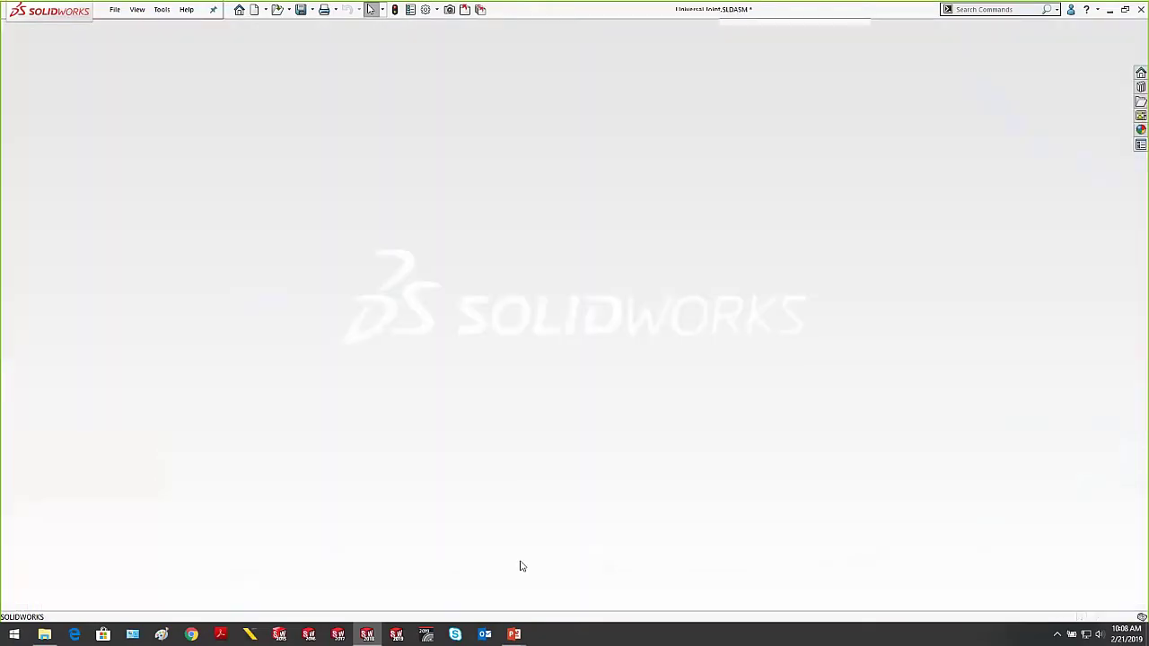
Load the Universal Joint assembly once more from the slide show, choosing to suppress the missing pin_& component
{"action": "left_click", "coordinate": [513, 633]}
{"action": "left_click", "coordinate": [577, 582]}
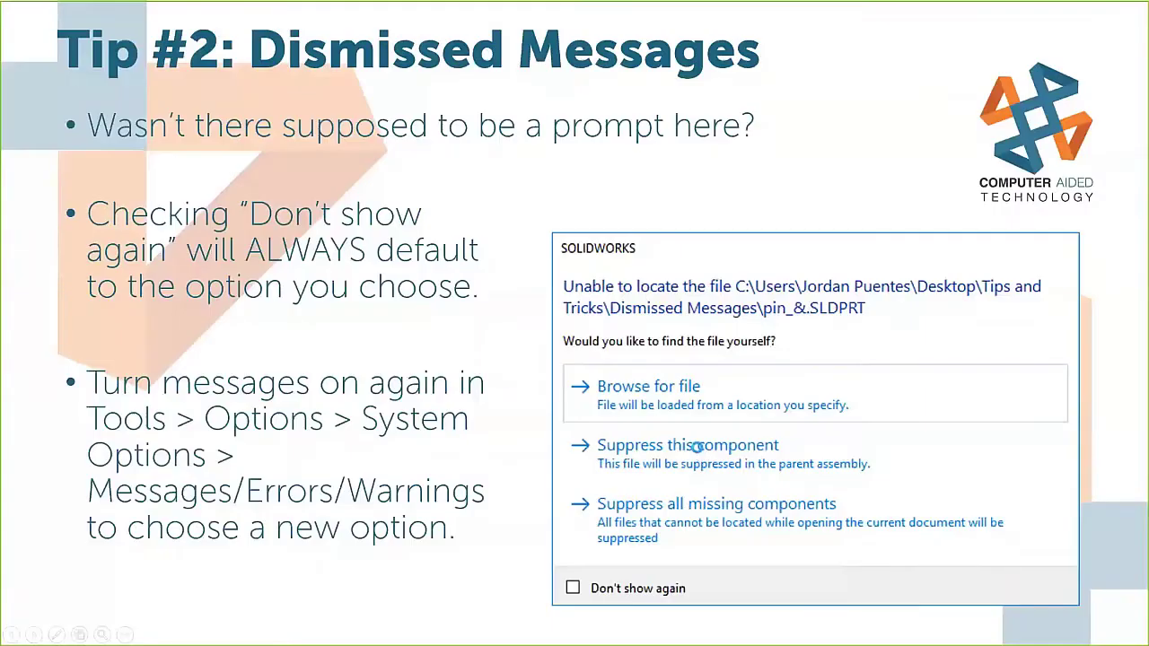
{"action": "key", "text": "alt+Tab"}
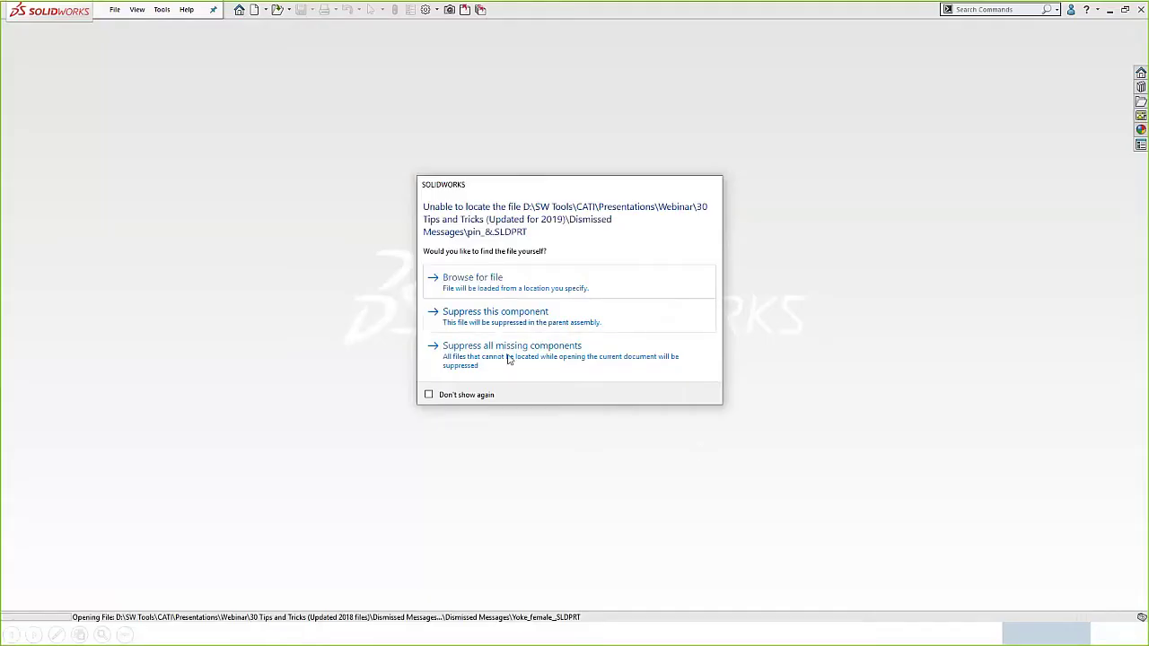
{"action": "left_click", "coordinate": [494, 328]}
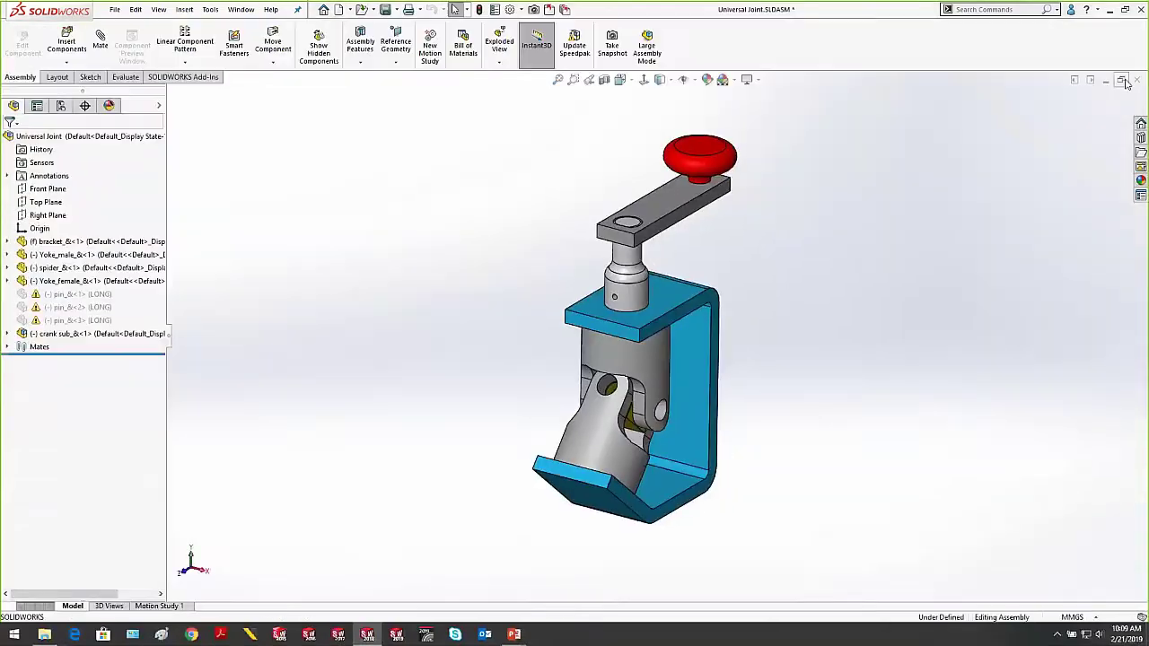
Close the Universal Joint assembly and advance the PowerPoint slide show past the Tip #2 Dismissed Messages slide
{"action": "left_click", "coordinate": [1124, 81]}
{"action": "mouse_move", "coordinate": [512, 634]}
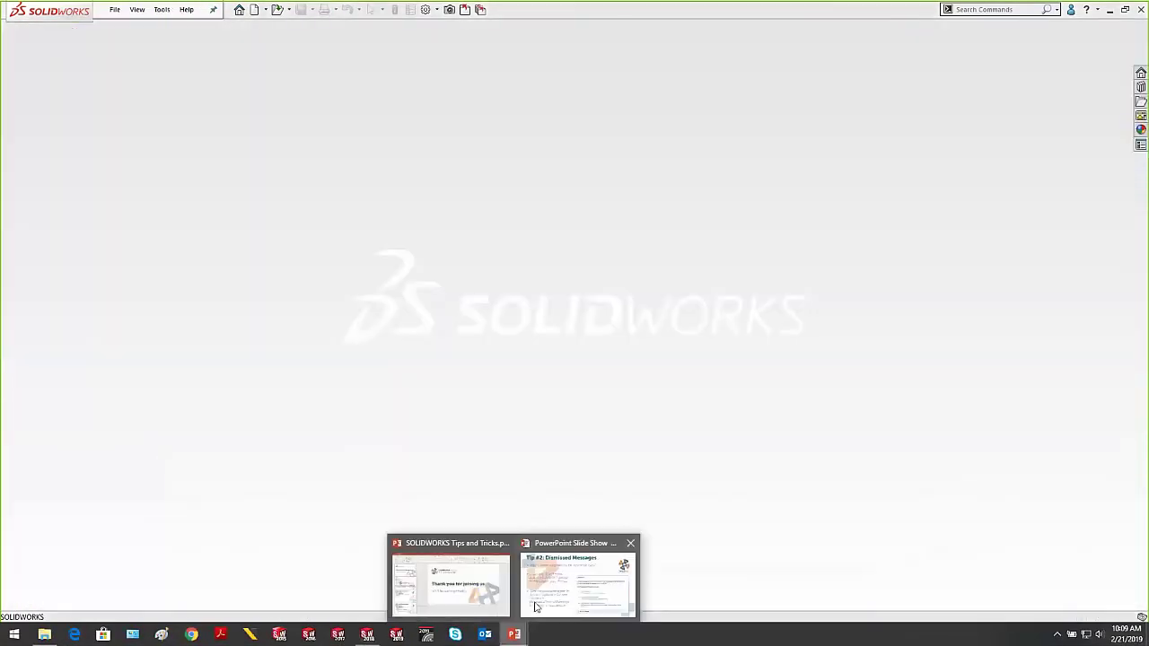
{"action": "left_click", "coordinate": [538, 603]}
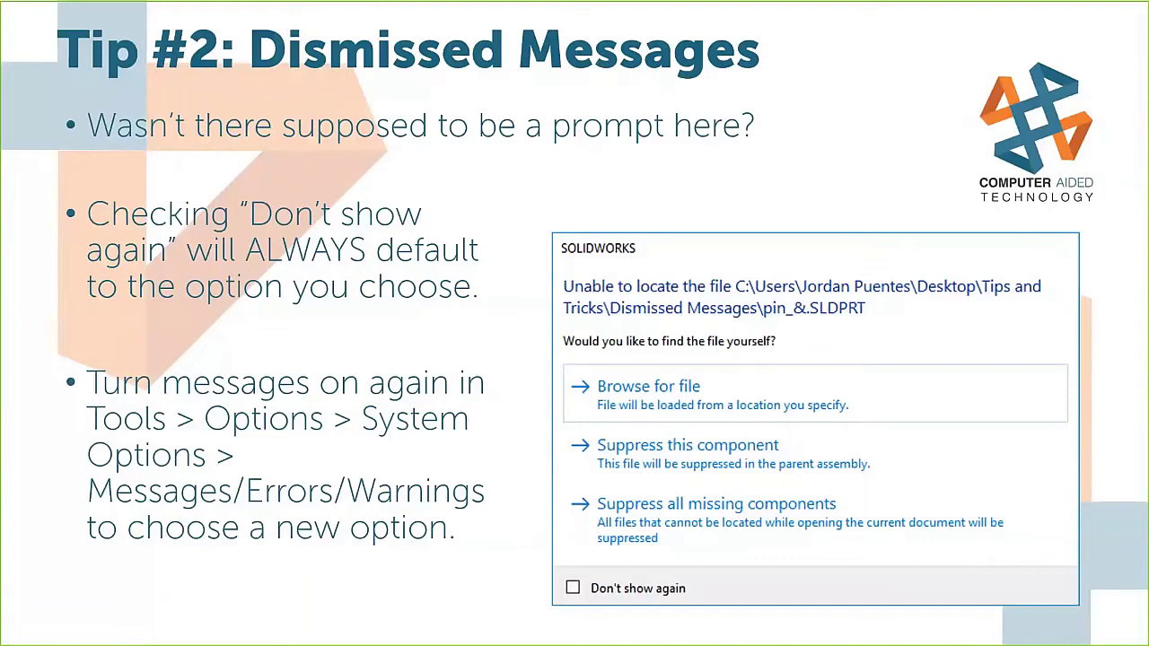
{"action": "key", "text": "Right"}
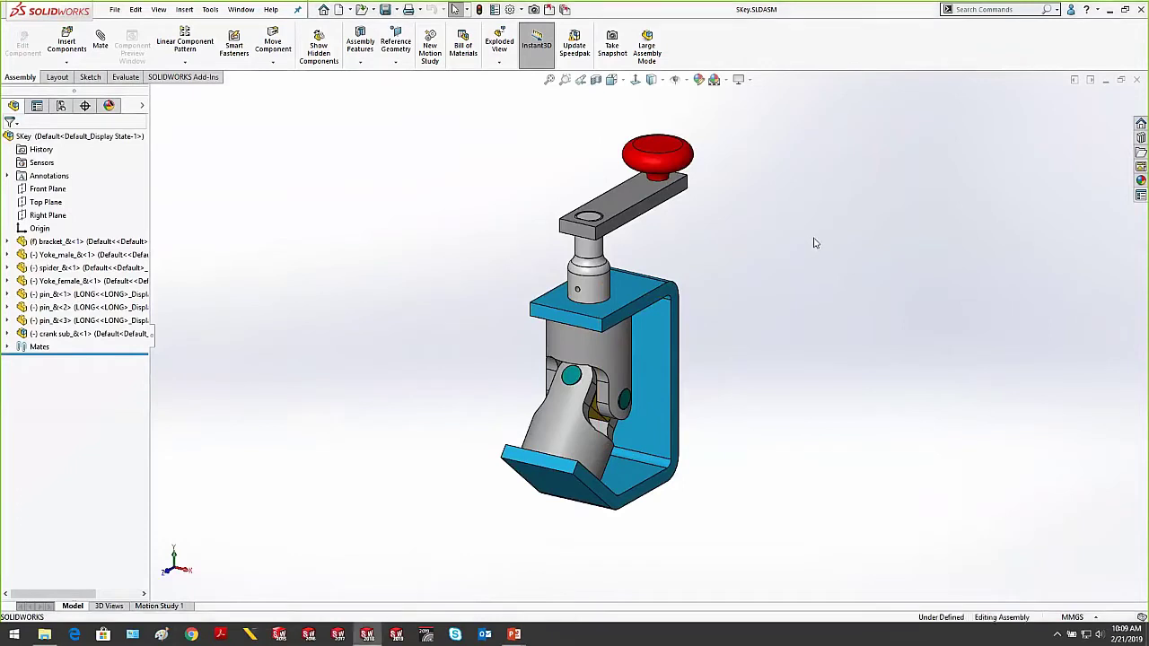
Open the crank-arm_& part from the SKey assembly in its own window
{"action": "right_click_drag", "start_coordinate": [812, 242], "coordinate": [830, 216]}
{"action": "right_click_drag", "start_coordinate": [869, 273], "coordinate": [835, 240]}
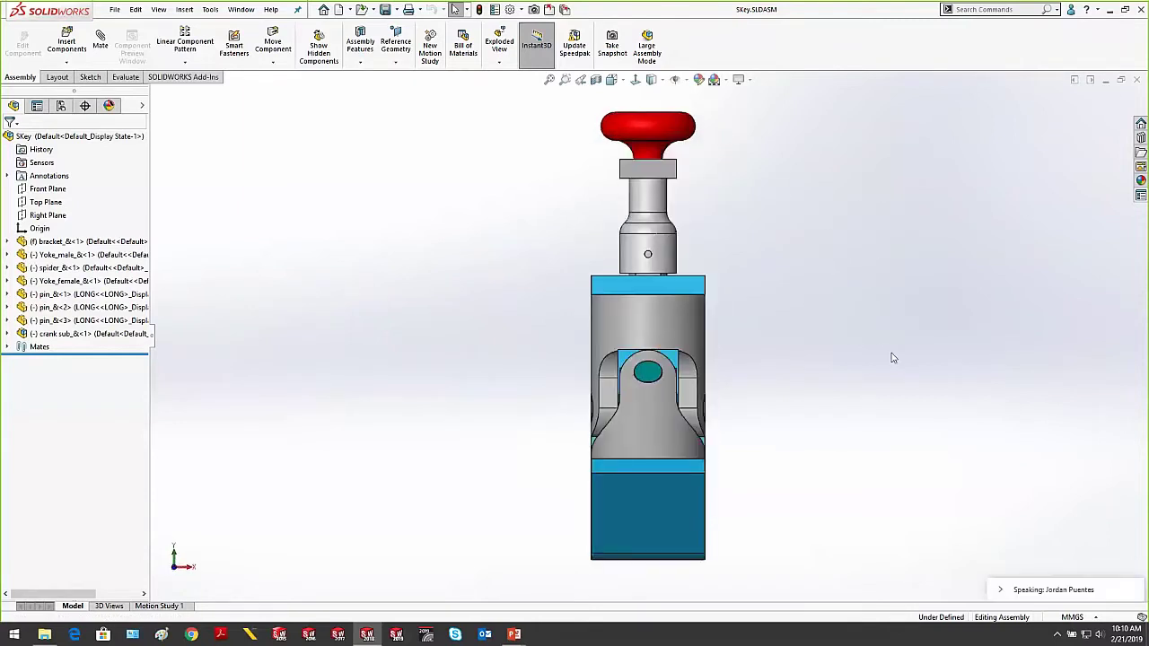
{"action": "scroll", "coordinate": [835, 302], "scroll_direction": "up", "scroll_amount": 3}
{"action": "middle_click_drag", "start_coordinate": [835, 303], "coordinate": [778, 370]}
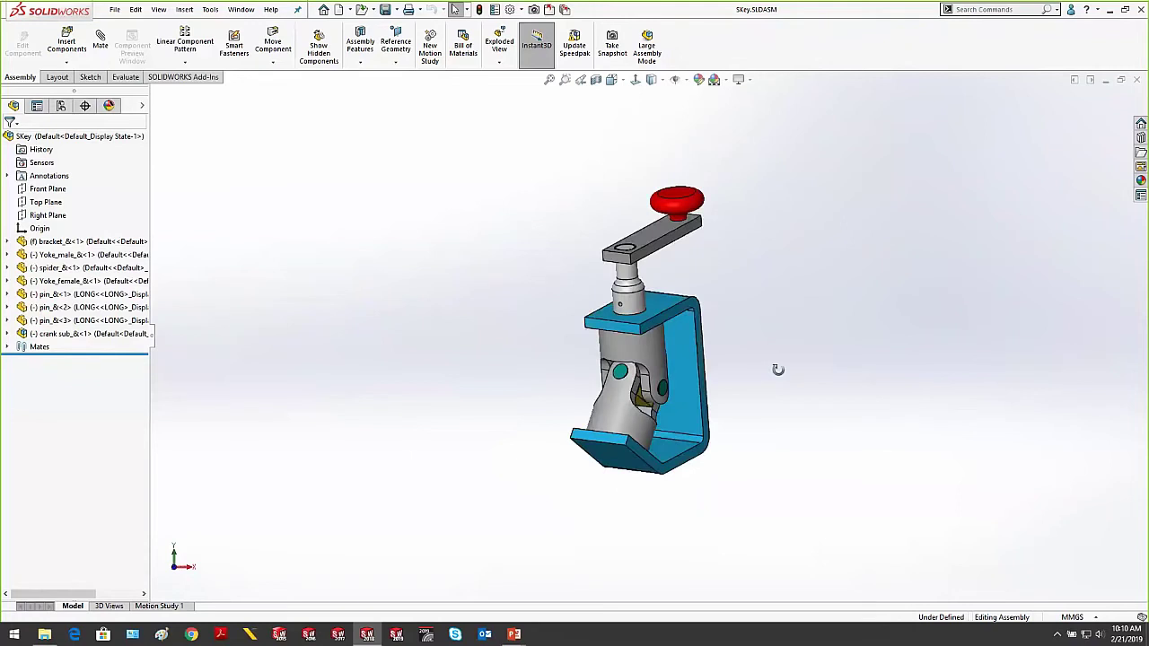
{"action": "right_click", "coordinate": [656, 236]}
{"action": "left_click", "coordinate": [662, 181]}
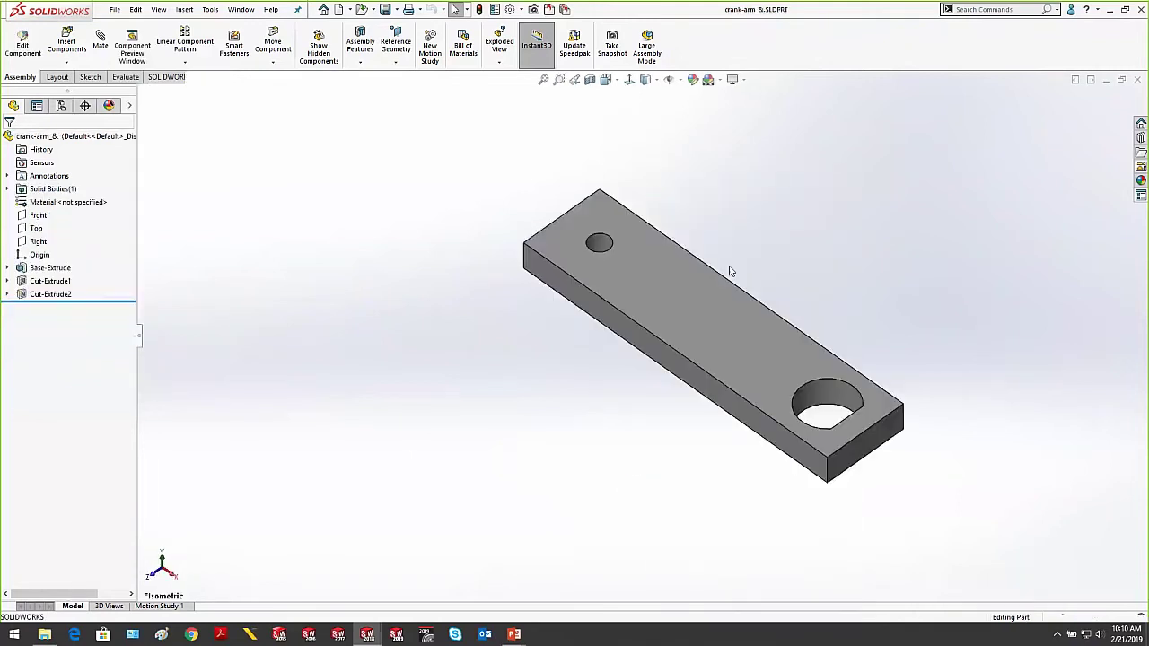
{"action": "mouse_move", "coordinate": [930, 190]}
{"action": "right_mouse_down"}
{"action": "mouse_move", "coordinate": [915, 196]}
{"action": "mouse_move", "coordinate": [929, 215]}
{"action": "mouse_move", "coordinate": [959, 192]}
{"action": "mouse_move", "coordinate": [938, 161]}
{"action": "mouse_move", "coordinate": [933, 245]}
{"action": "right_mouse_up"}
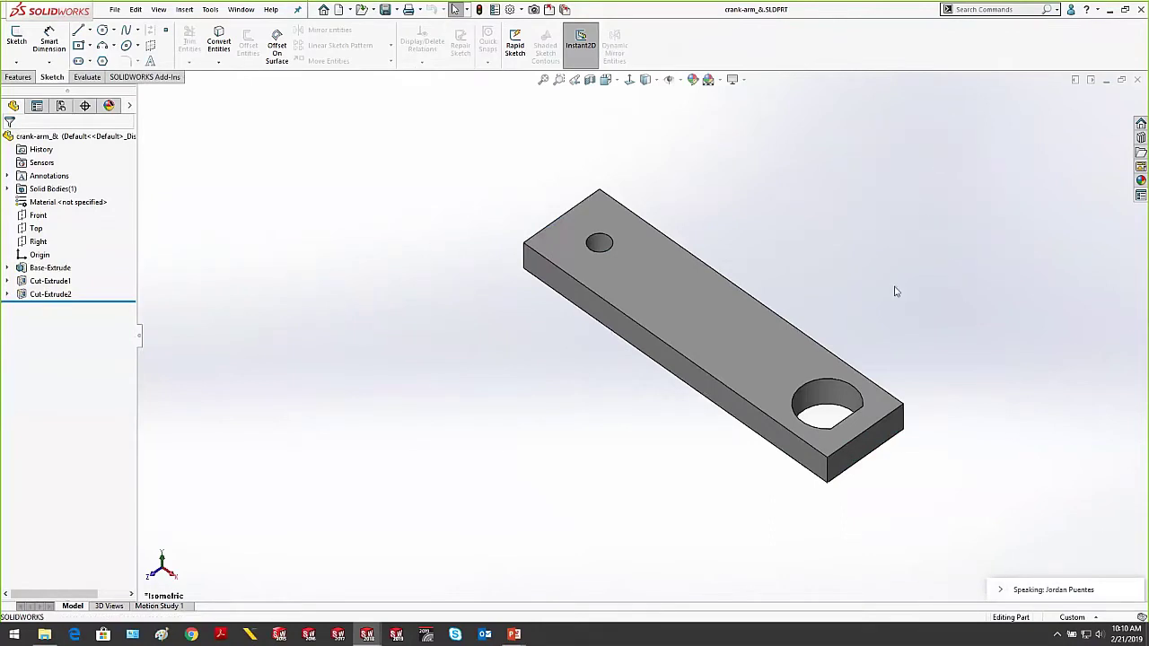
{"action": "left_click", "coordinate": [785, 340]}
{"action": "key", "text": "Escape"}
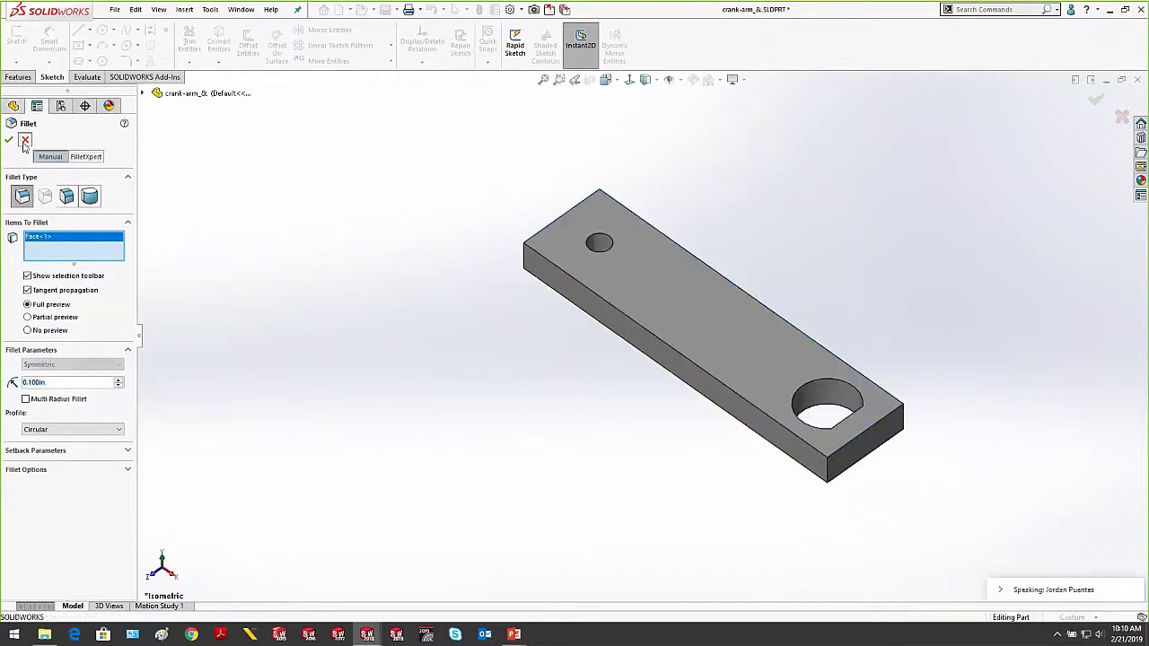
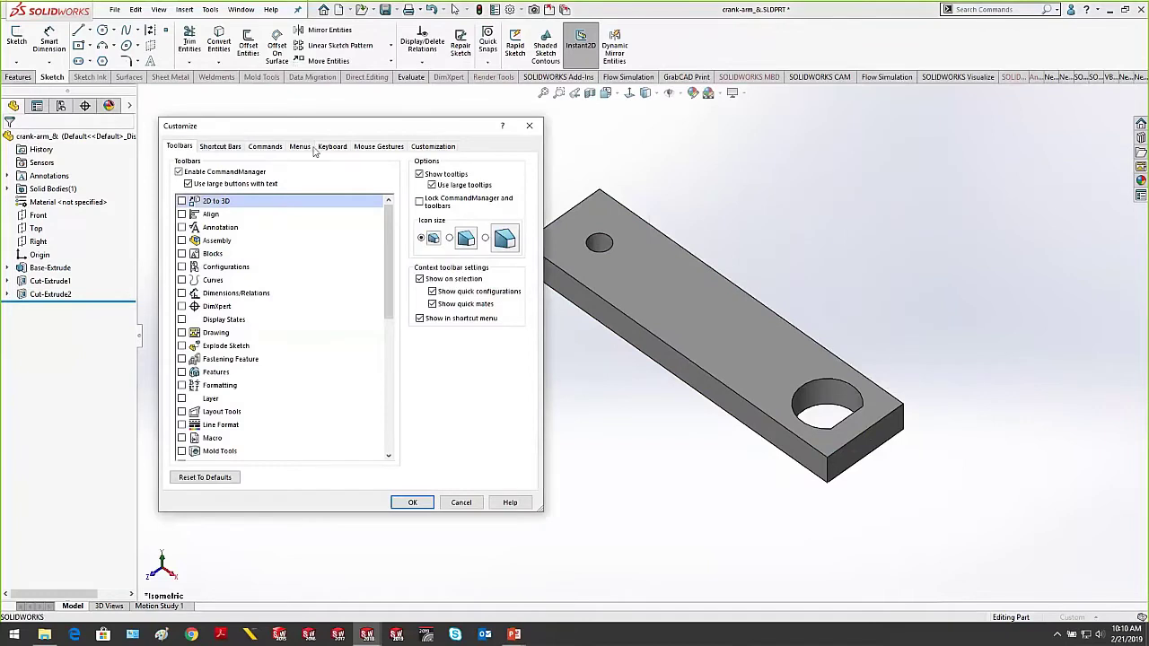
Try the 2 Gestures (Vertical) and 8 Gestures layouts in the mouse gesture customization and set it to 12 Gestures
{"action": "left_click", "coordinate": [377, 148]}
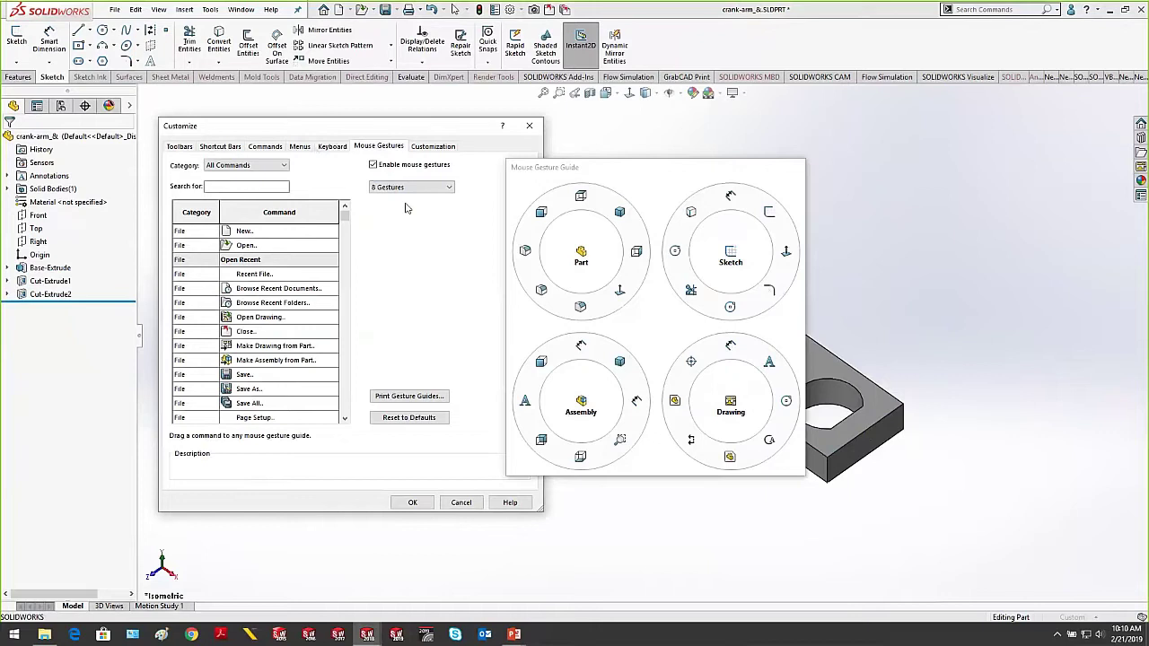
{"action": "left_click", "coordinate": [418, 188]}
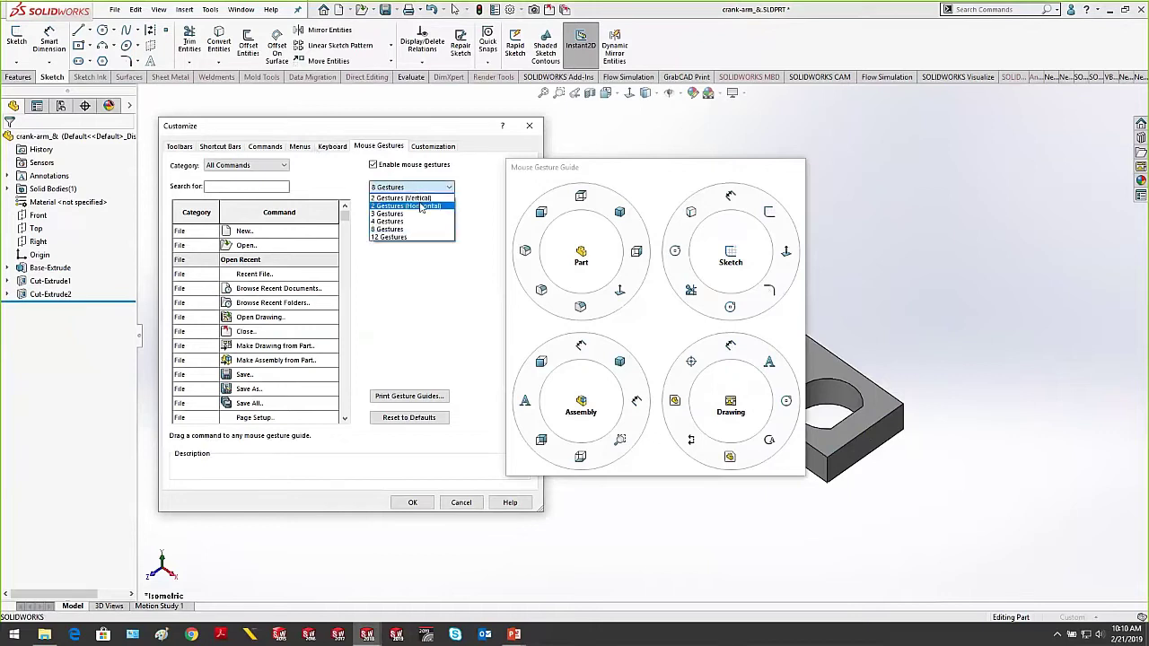
{"action": "left_click", "coordinate": [405, 197]}
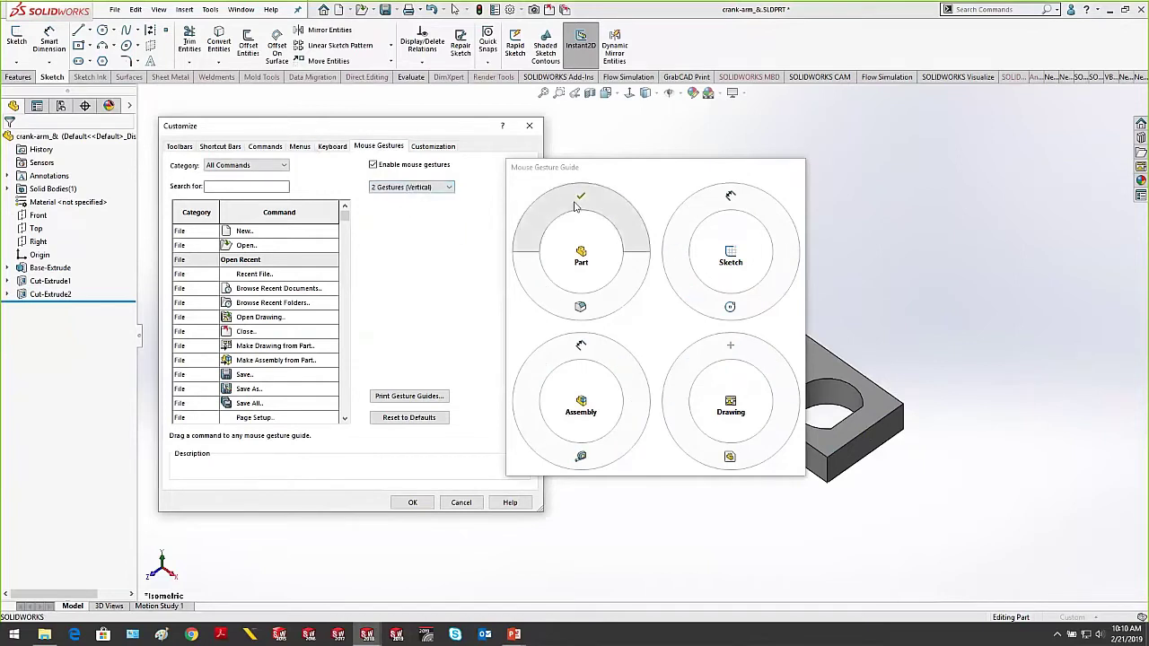
{"action": "left_click", "coordinate": [441, 191]}
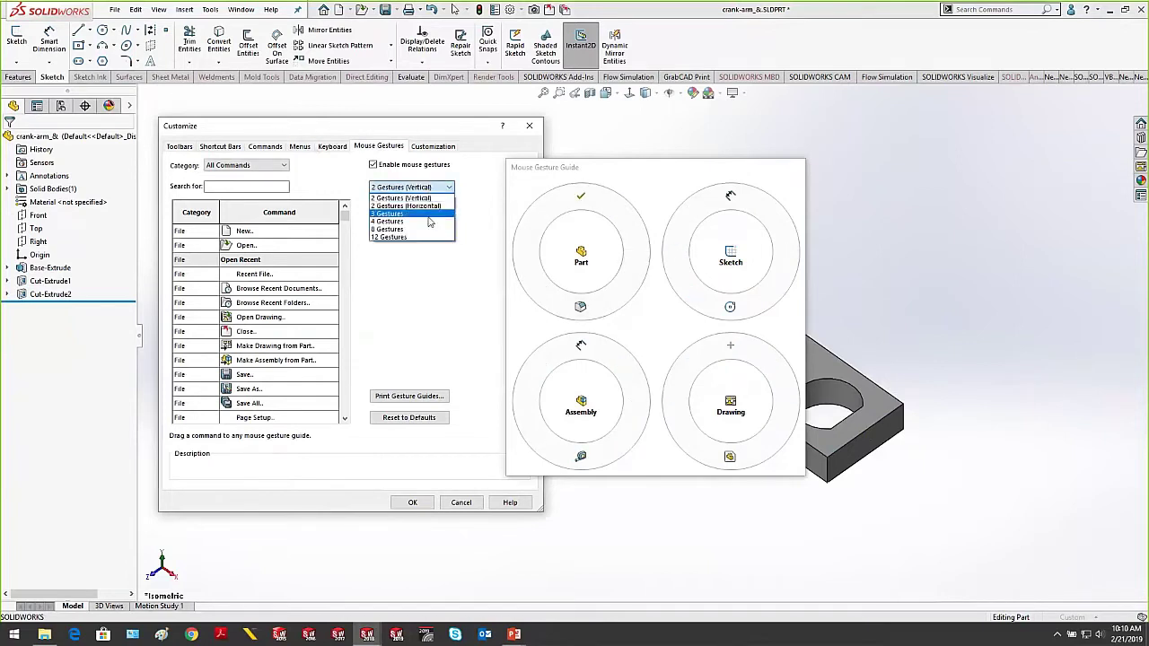
{"action": "left_click", "coordinate": [428, 218]}
{"action": "left_click", "coordinate": [424, 188]}
{"action": "left_click", "coordinate": [422, 229]}
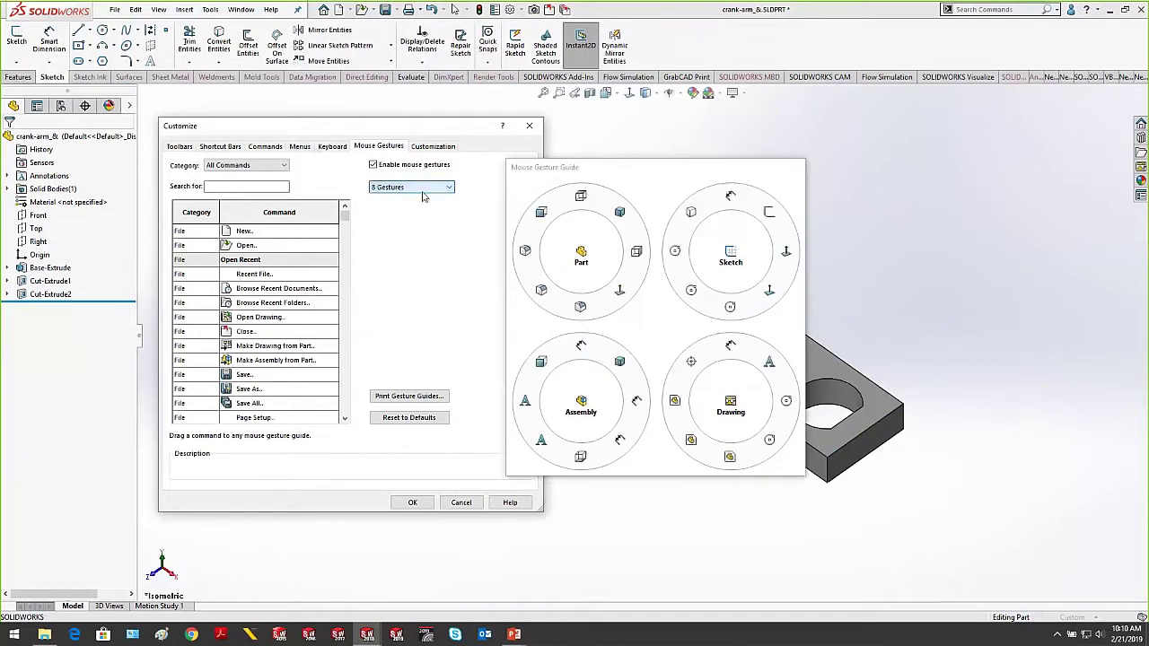
{"action": "left_click", "coordinate": [424, 188]}
{"action": "left_click", "coordinate": [421, 229]}
{"action": "left_click", "coordinate": [424, 188]}
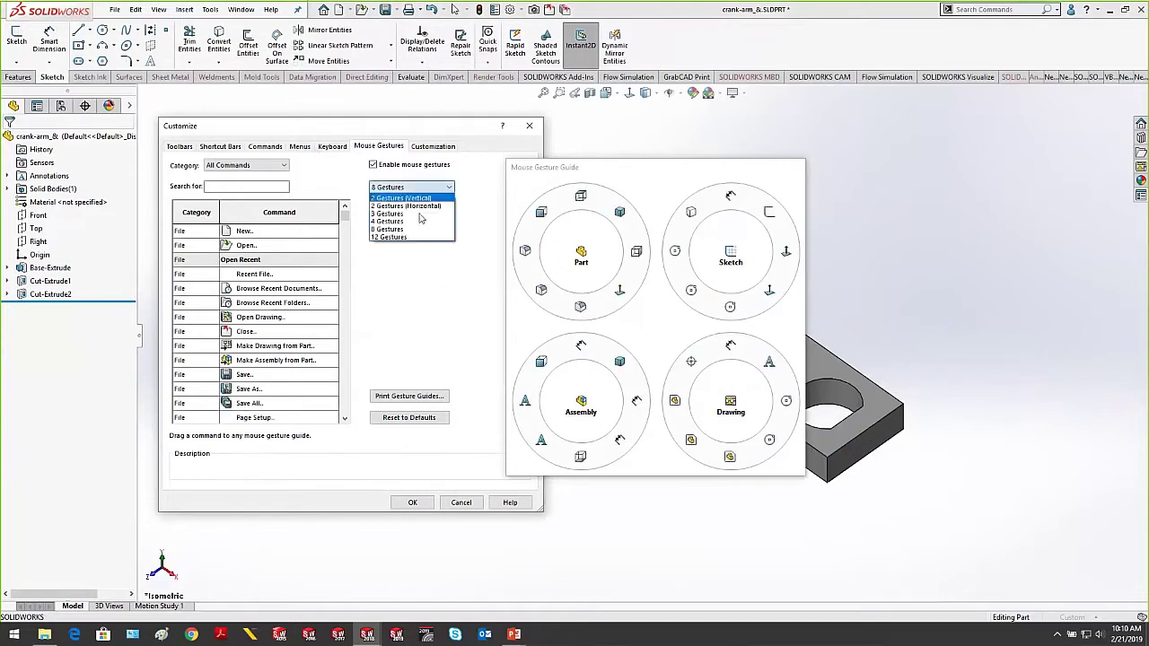
{"action": "left_click", "coordinate": [422, 237]}
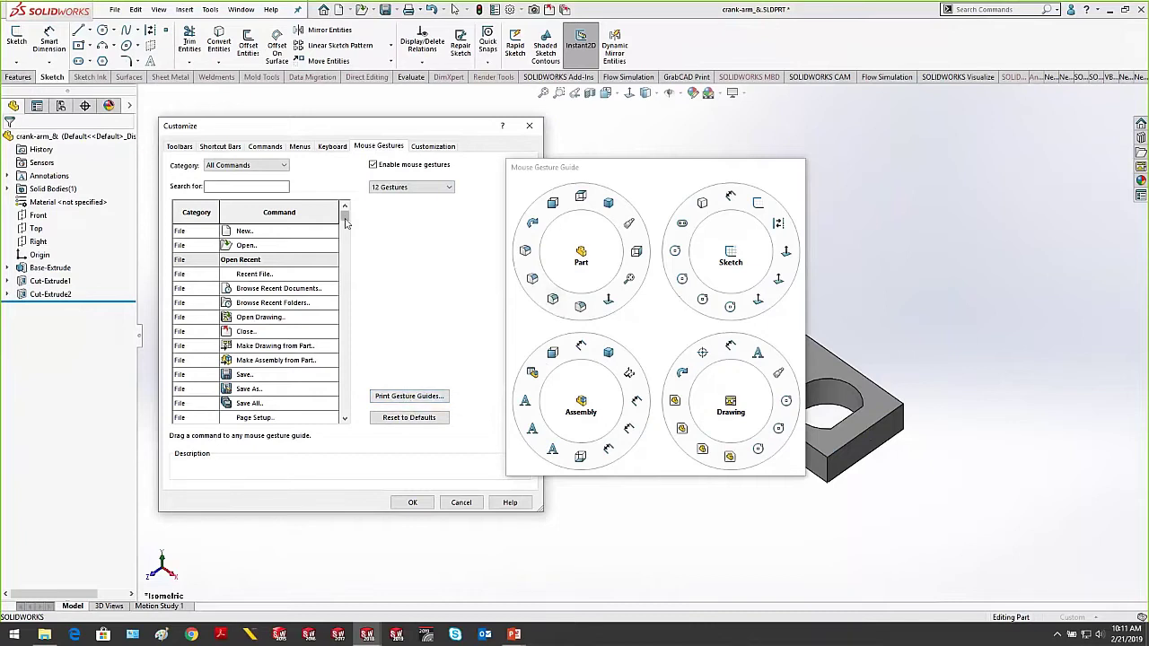
Assign a command from the list to the Part mouse gesture wheel and apply the customization
{"action": "mouse_move", "coordinate": [344, 222]}
{"action": "left_mouse_down"}
{"action": "mouse_move", "coordinate": [350, 333]}
{"action": "mouse_move", "coordinate": [355, 213]}
{"action": "left_mouse_up"}
{"action": "left_click_drag", "start_coordinate": [247, 338], "coordinate": [630, 222]}
{"action": "left_click", "coordinate": [412, 503]}
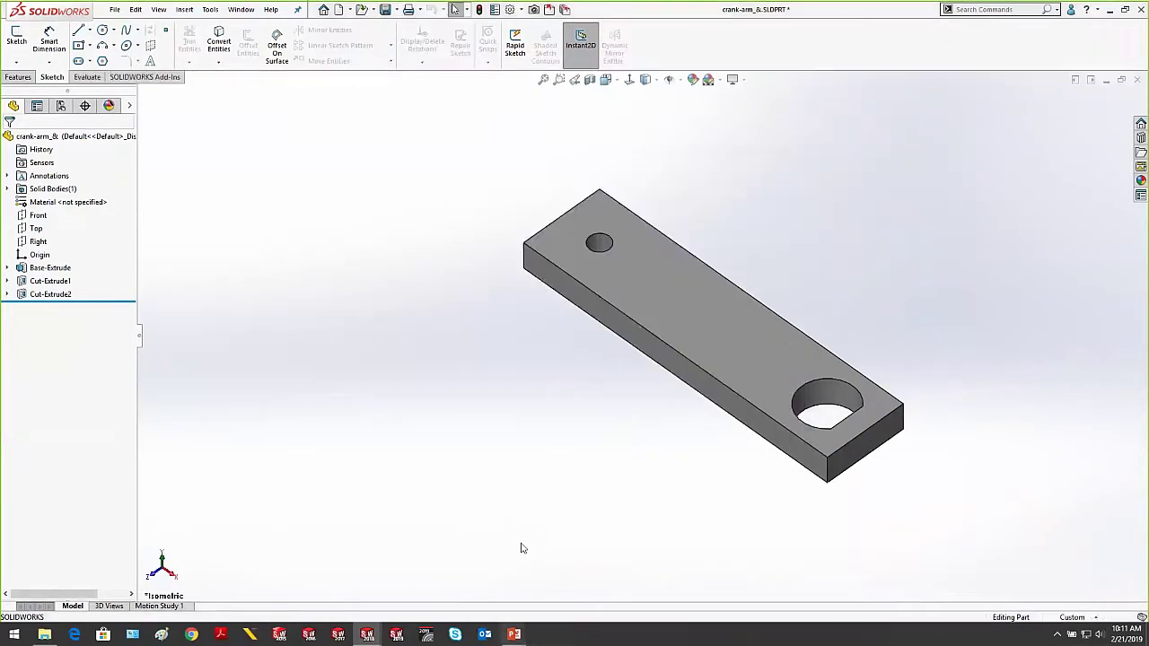
Close the crank-arm_& part without saving, discarding its changes in the assembly, and close the SKey assembly
{"action": "left_click", "coordinate": [1135, 83]}
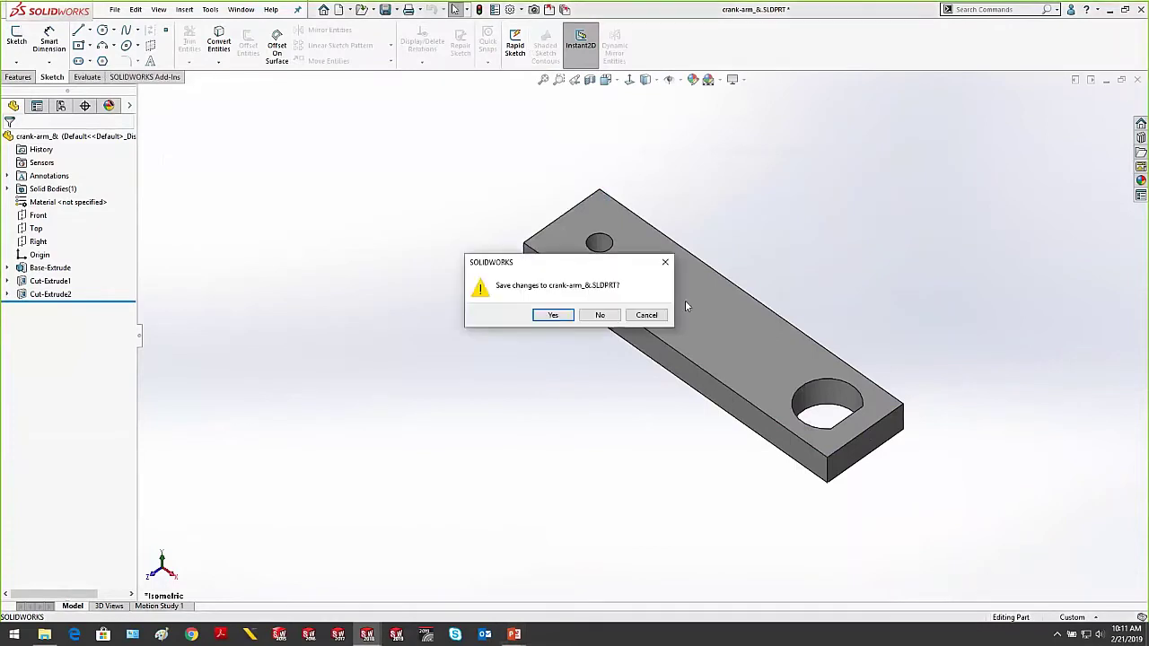
{"action": "left_click", "coordinate": [598, 313]}
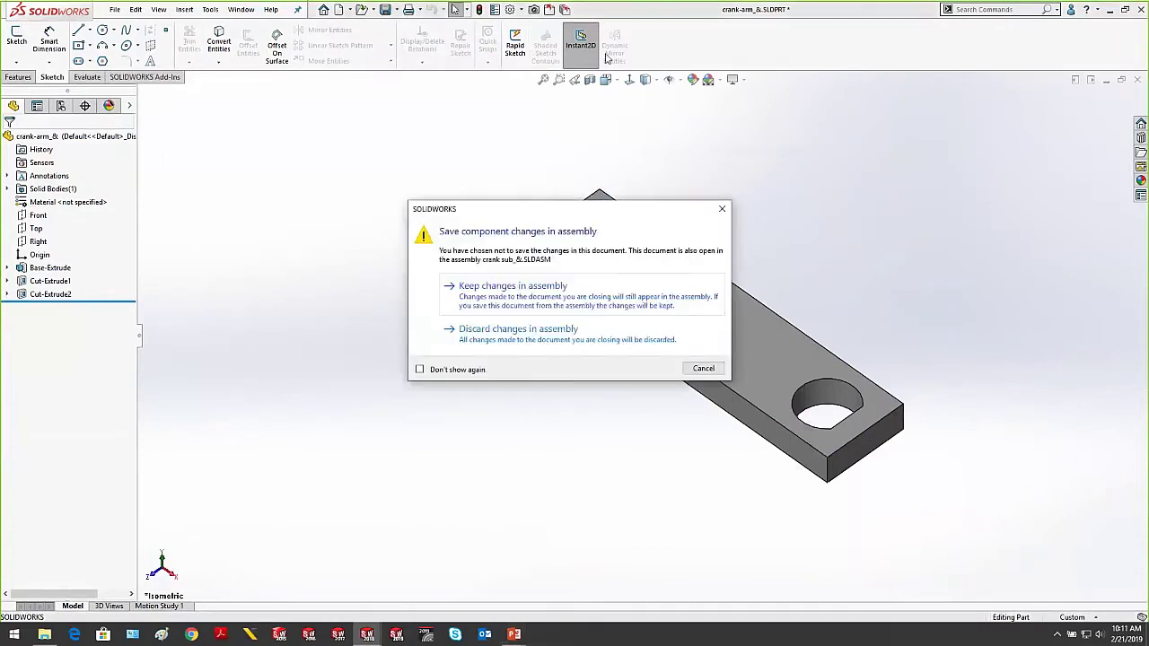
{"action": "left_click", "coordinate": [518, 332]}
{"action": "key", "text": "ctrl+w"}
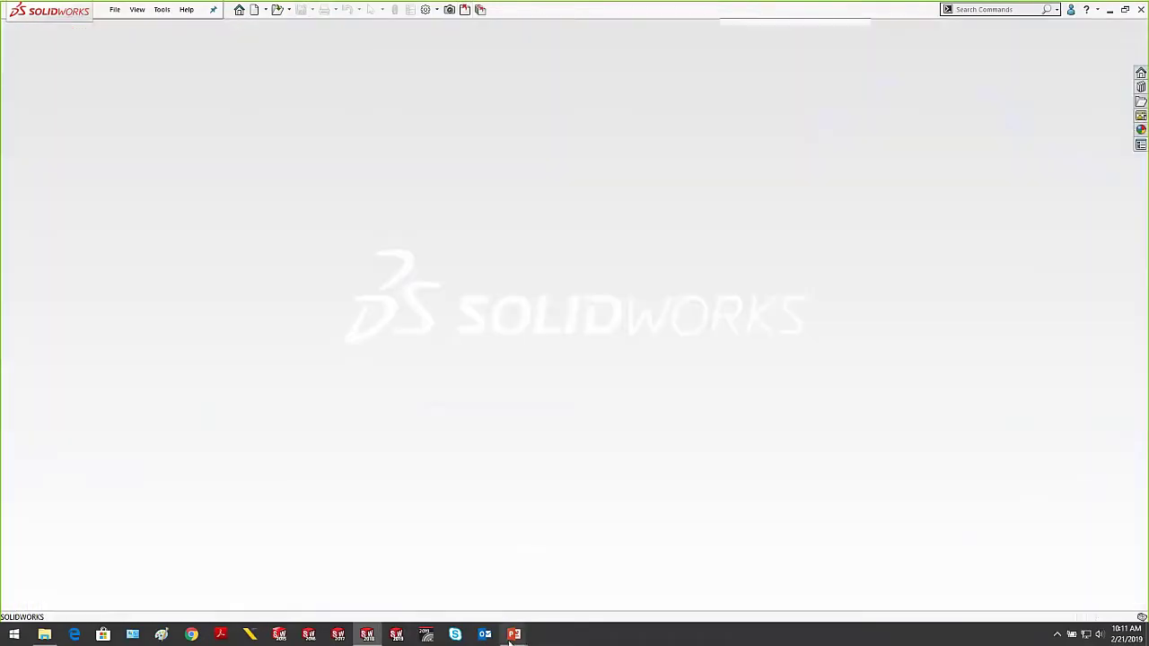
Switch to the PowerPoint slide show and advance to the "Tip #4: Use the 'S' key" slide
{"action": "mouse_move", "coordinate": [513, 633]}
{"action": "left_click", "coordinate": [541, 585]}
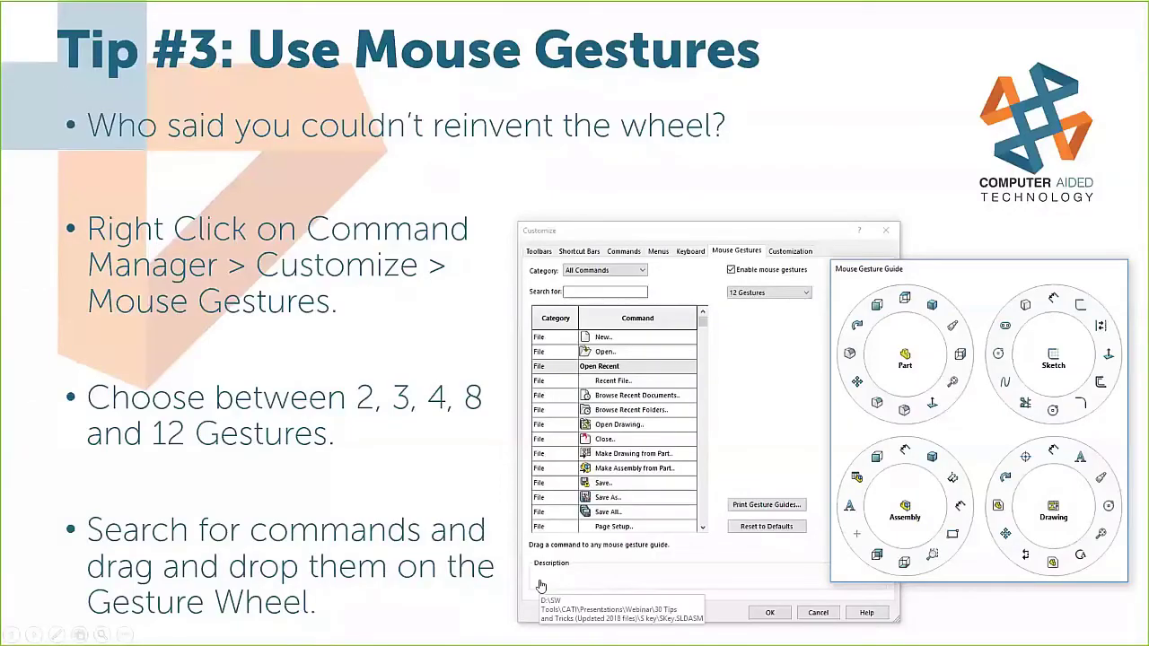
{"action": "left_click", "coordinate": [430, 461]}
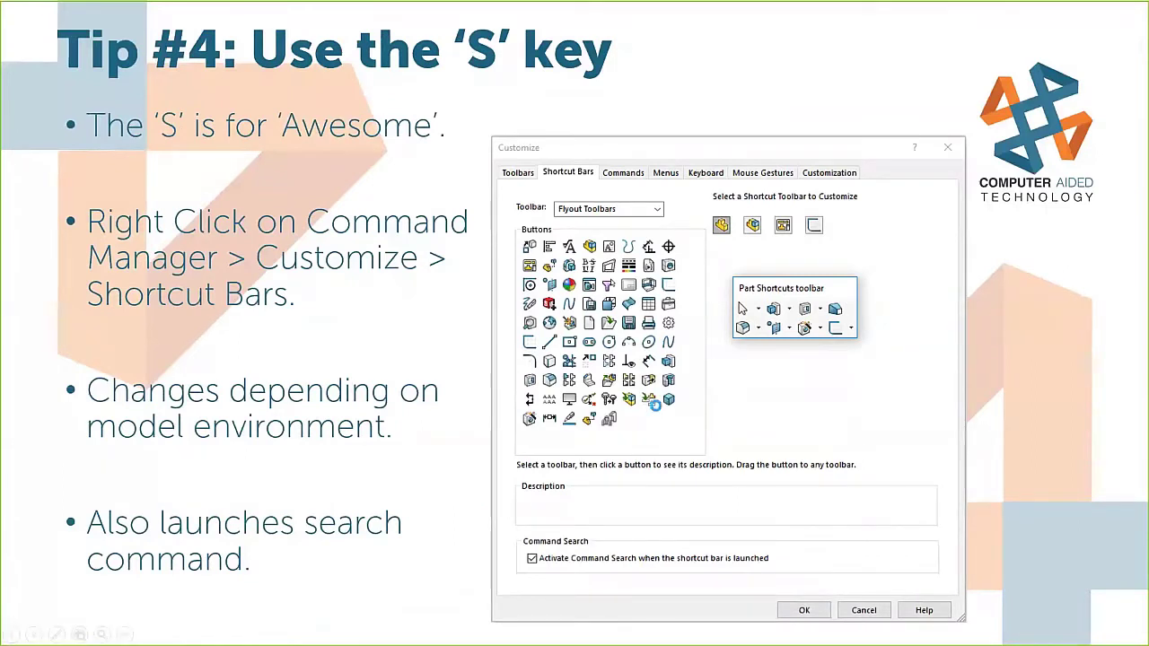
Show the shortcut bar in the SKey assembly and in the crank-arm_& part opened in its own window
{"action": "key", "text": "alt+Tab"}
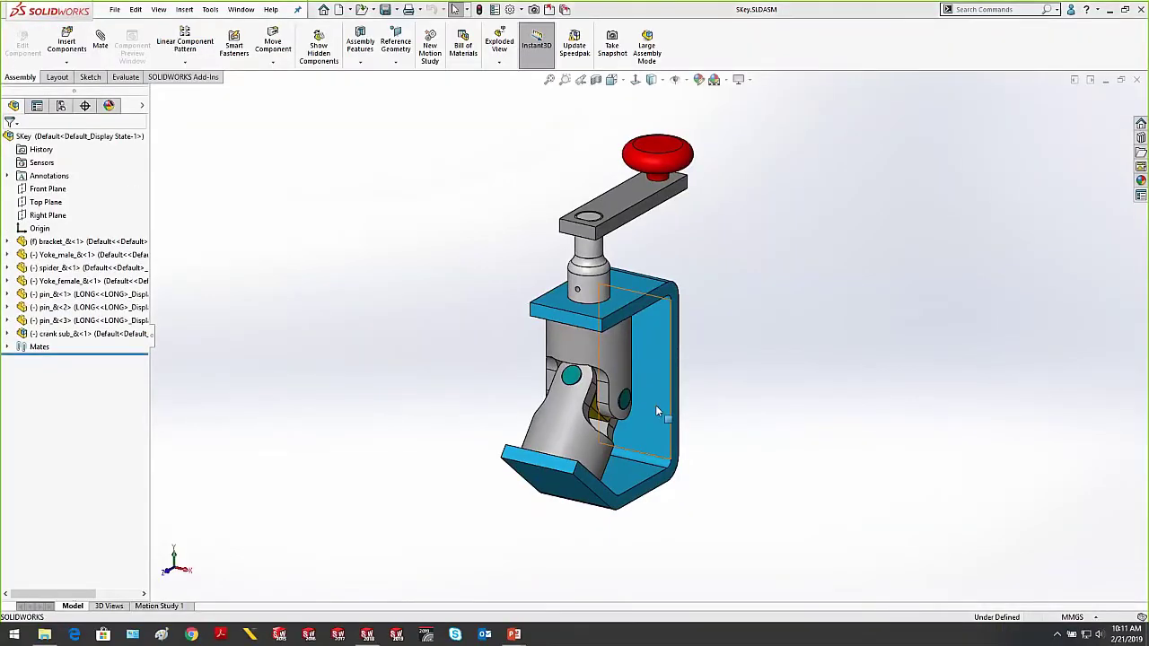
{"action": "left_click", "coordinate": [759, 301]}
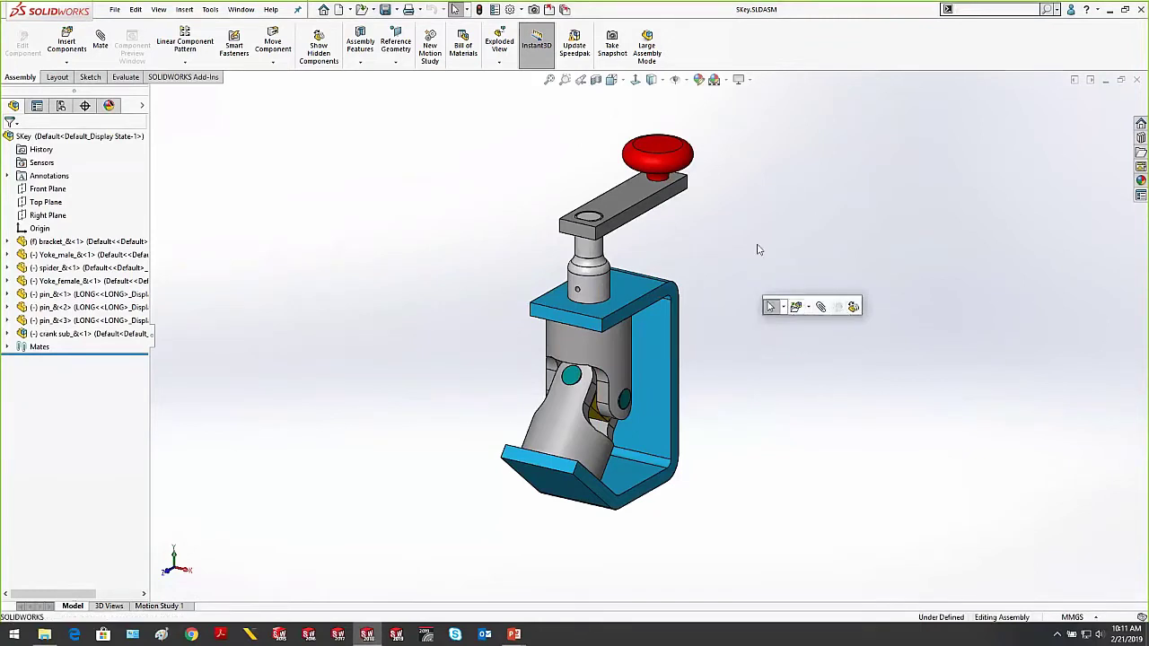
{"action": "right_click", "coordinate": [638, 193]}
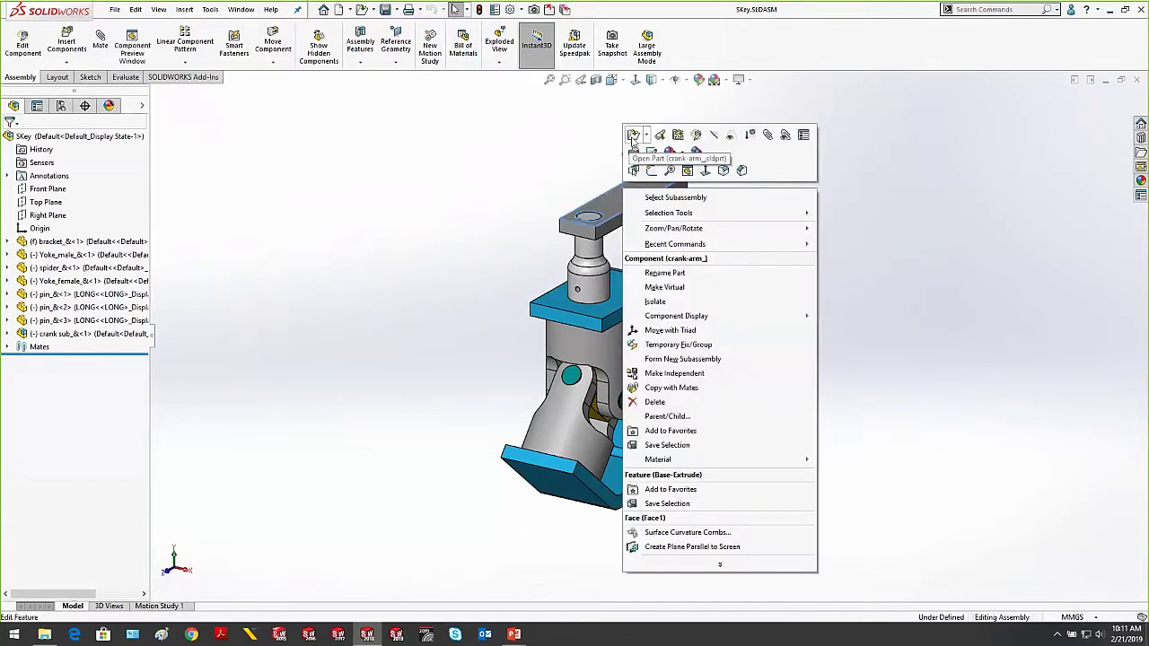
{"action": "left_click", "coordinate": [633, 136]}
{"action": "right_click", "coordinate": [758, 191]}
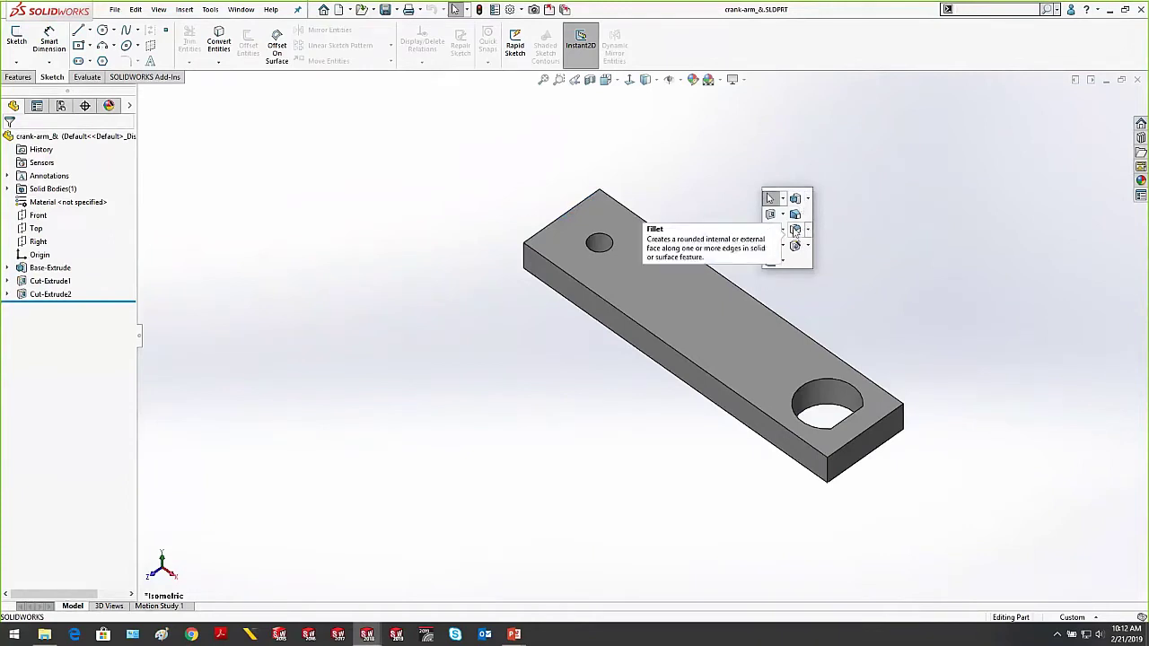
Customize the shortcut bars by widening the Part Shortcuts toolbar and adding Convert Entities to it
{"action": "right_click", "coordinate": [671, 43]}
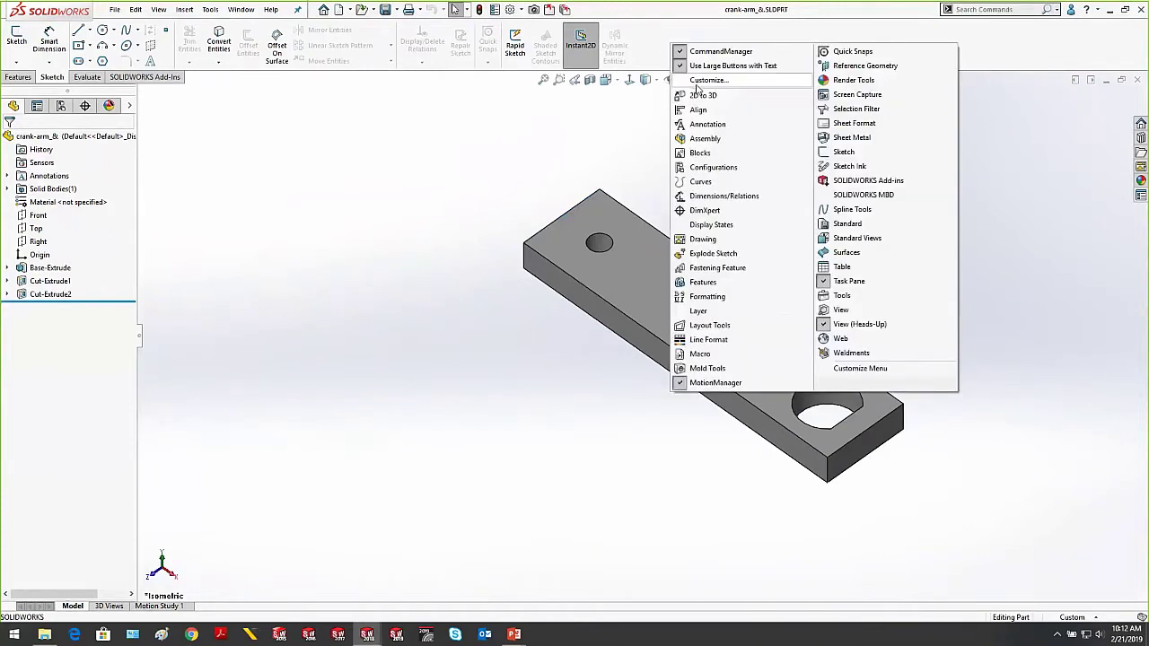
{"action": "left_click", "coordinate": [700, 82]}
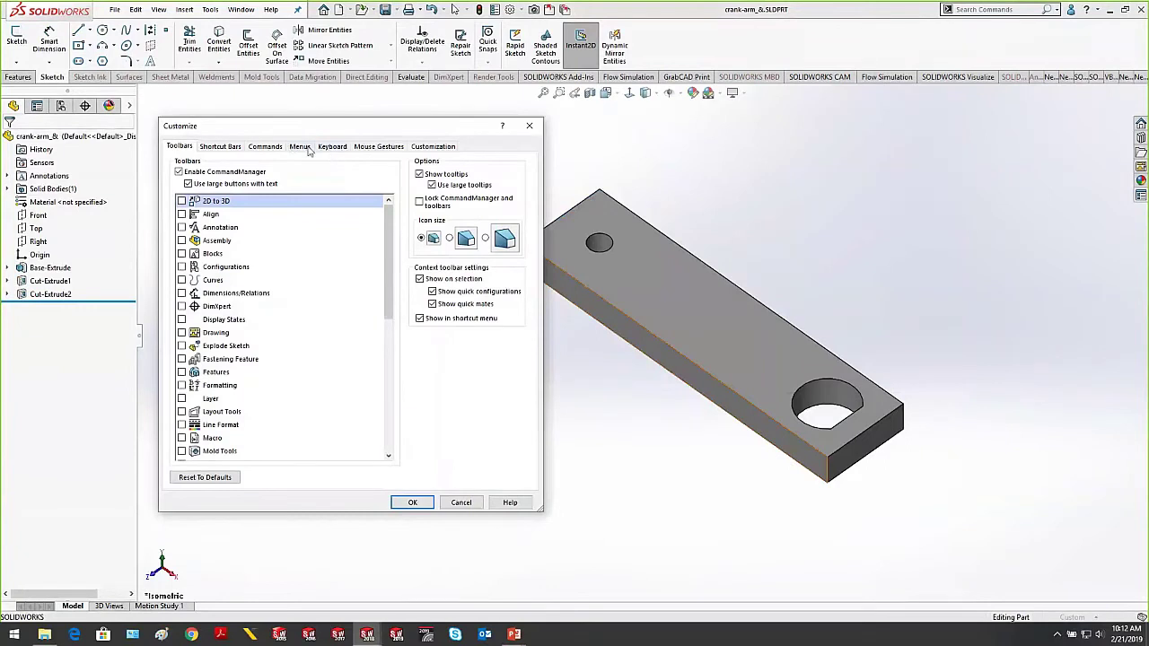
{"action": "left_click", "coordinate": [226, 147]}
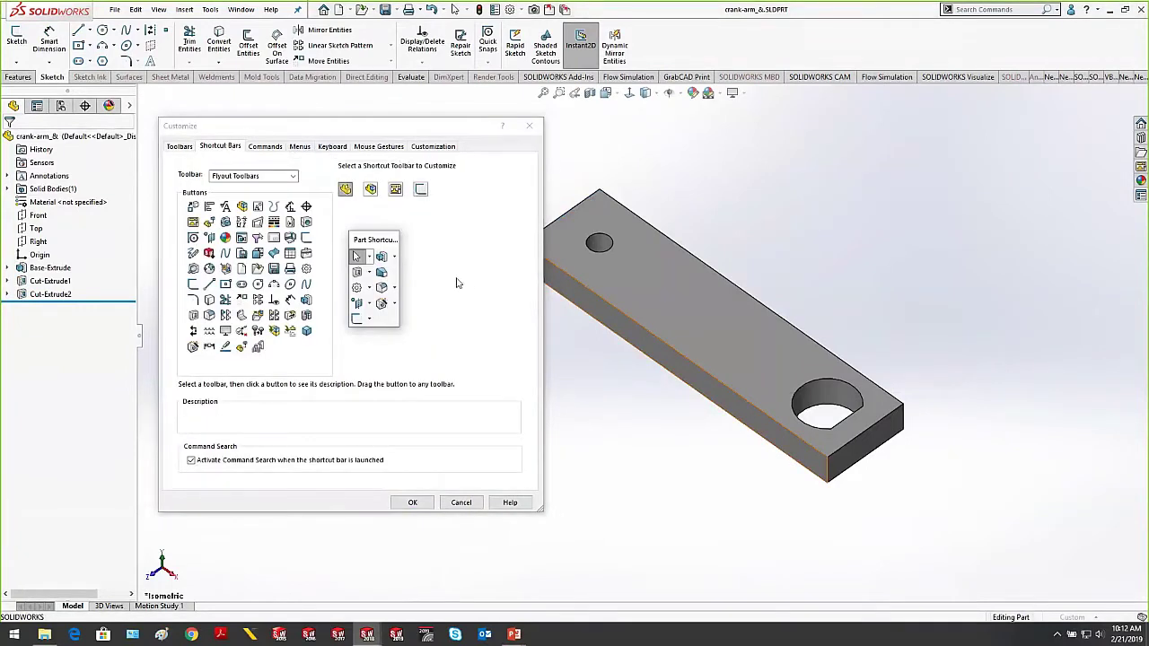
{"action": "left_click_drag", "start_coordinate": [400, 272], "coordinate": [477, 277]}
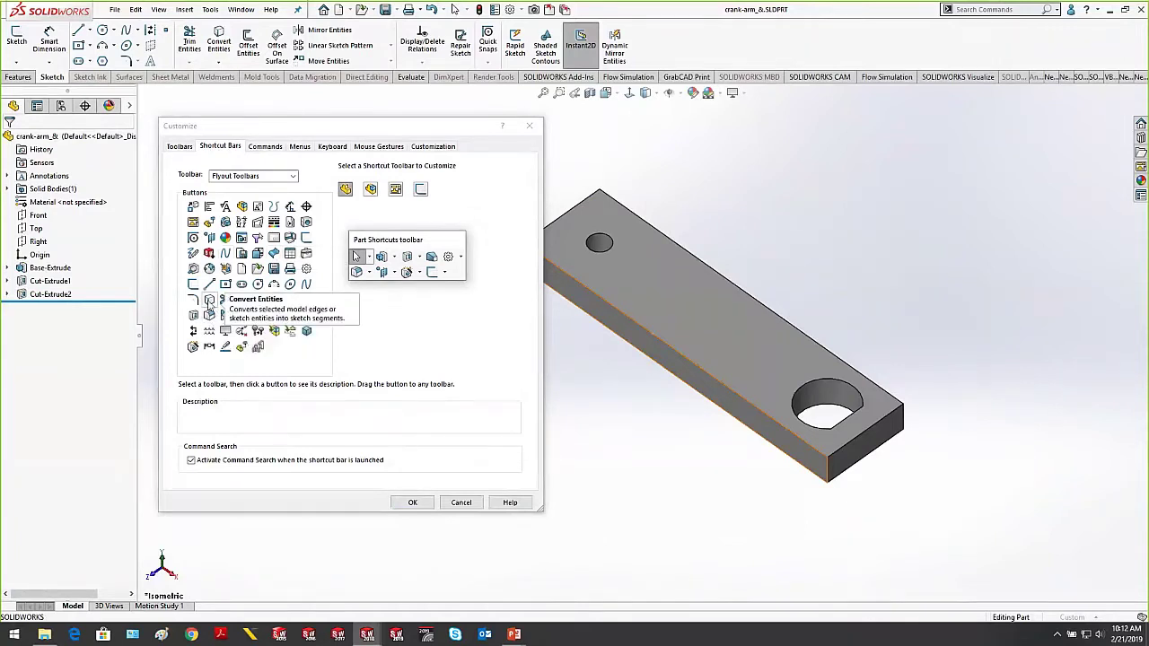
{"action": "left_click_drag", "start_coordinate": [209, 346], "coordinate": [447, 278]}
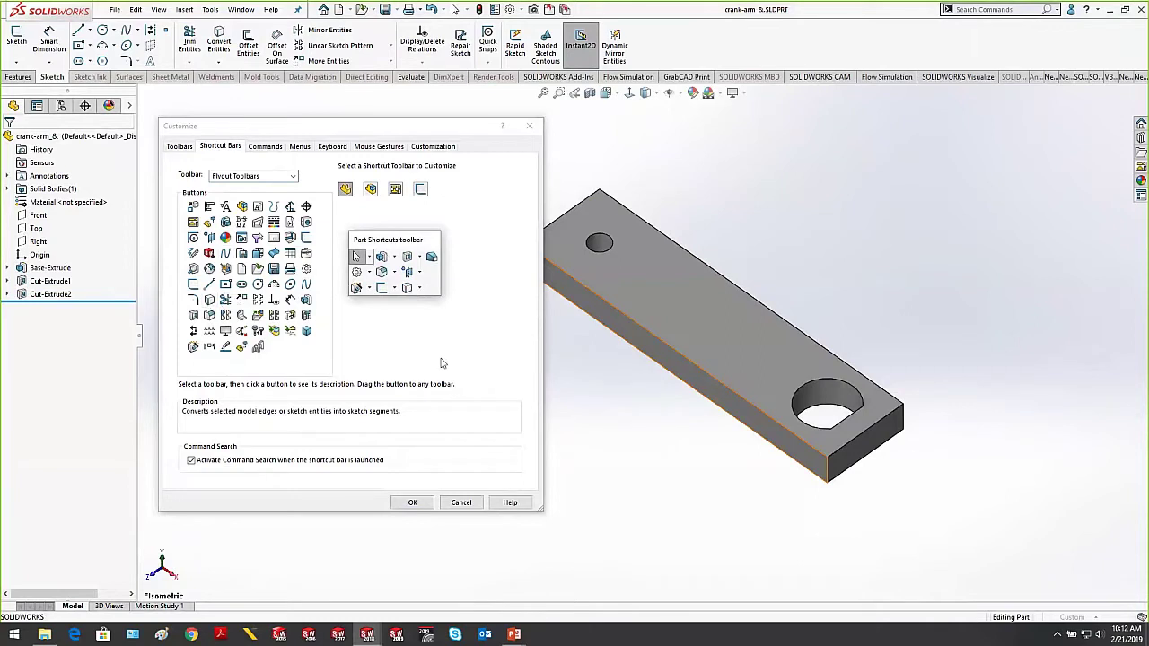
{"action": "left_click", "coordinate": [412, 502]}
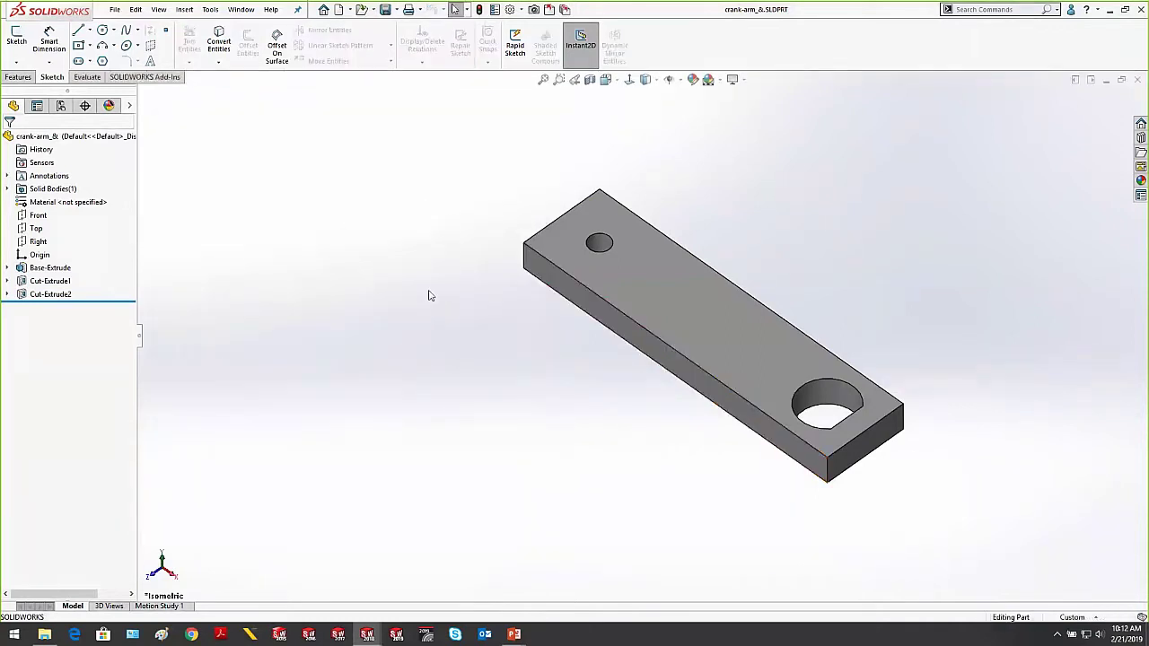
Open the System Options from the part's shortcut bar and close them without changes
{"action": "key", "text": "s"}
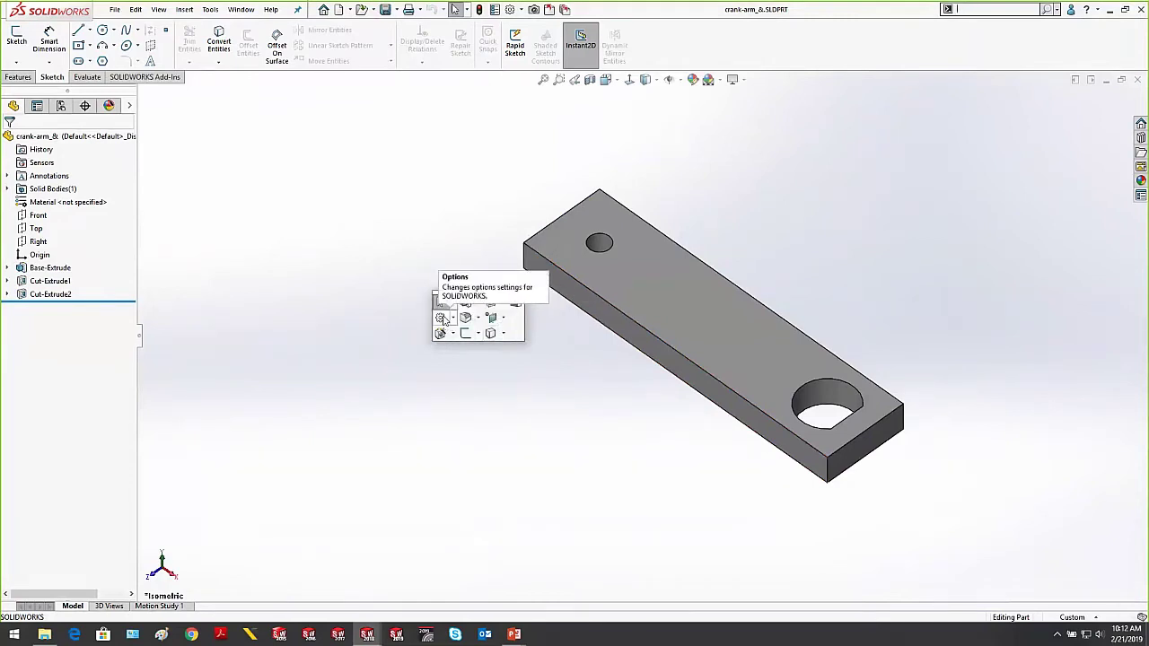
{"action": "left_click", "coordinate": [441, 318]}
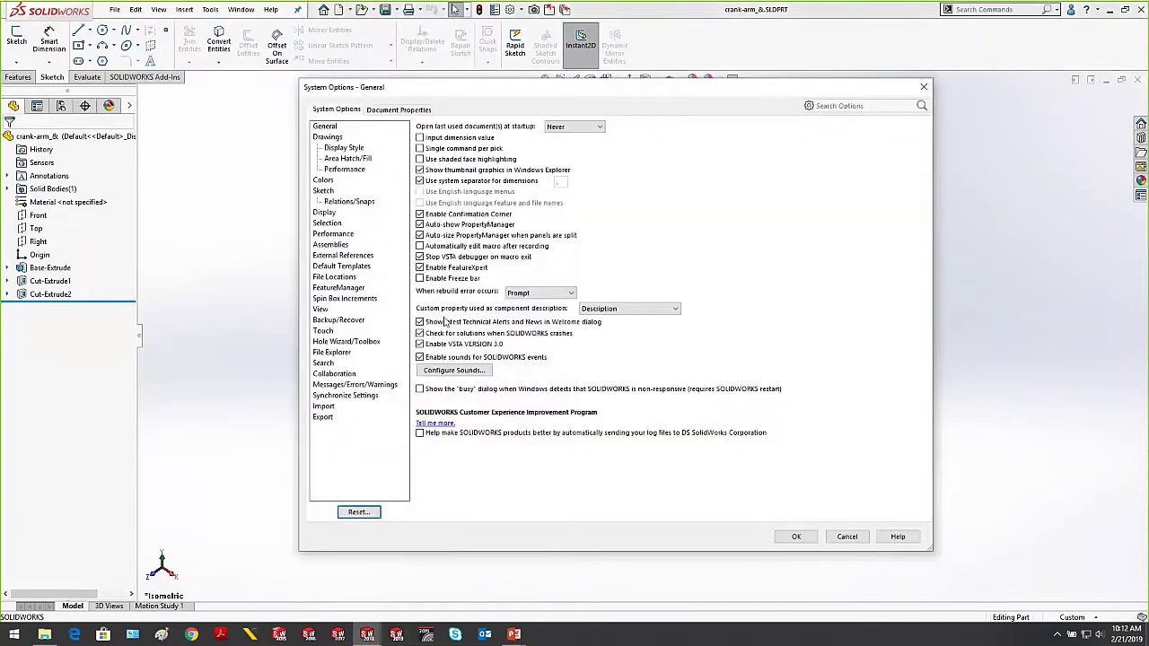
{"action": "left_click", "coordinate": [924, 87]}
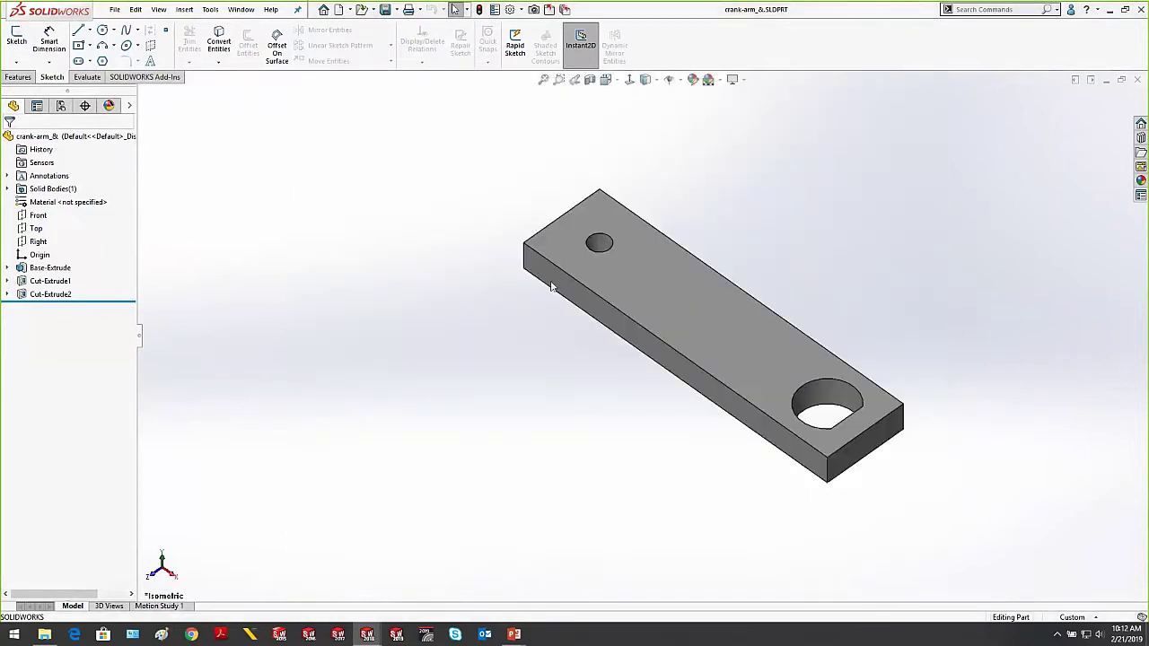
Close the crank-arm_& part and SKey assembly, and advance the PowerPoint slide show to "Tip #5: Use Command Search"
{"action": "left_click", "coordinate": [557, 13]}
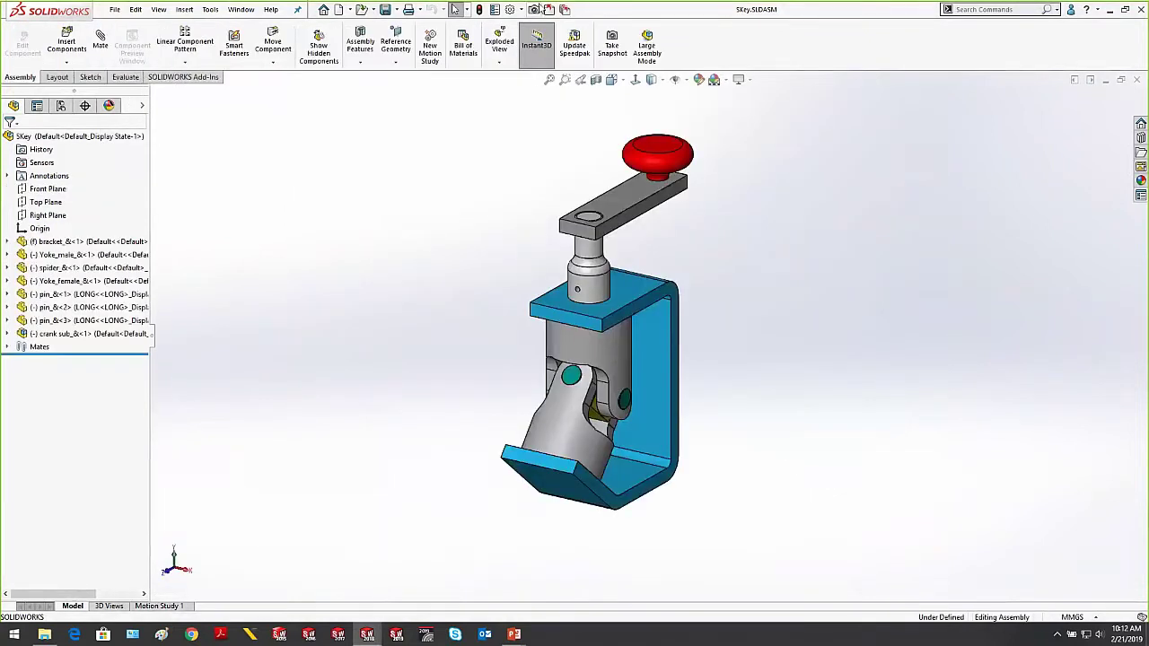
{"action": "key", "text": "ctrl+w"}
{"action": "left_click", "coordinate": [551, 598]}
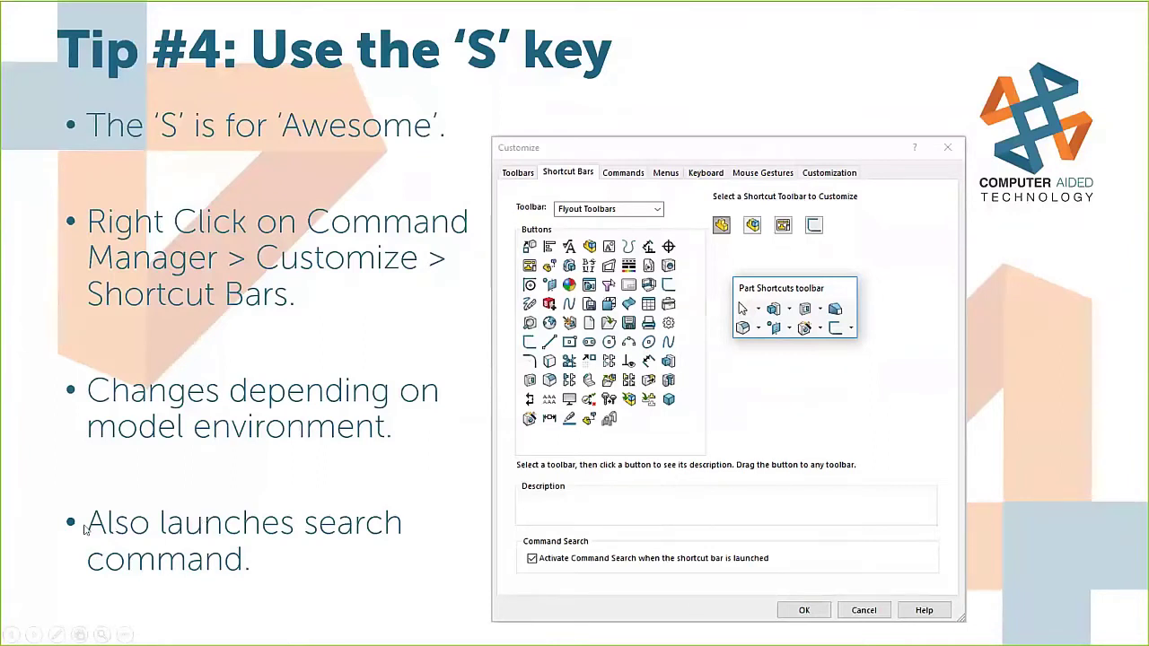
{"action": "left_click", "coordinate": [130, 480]}
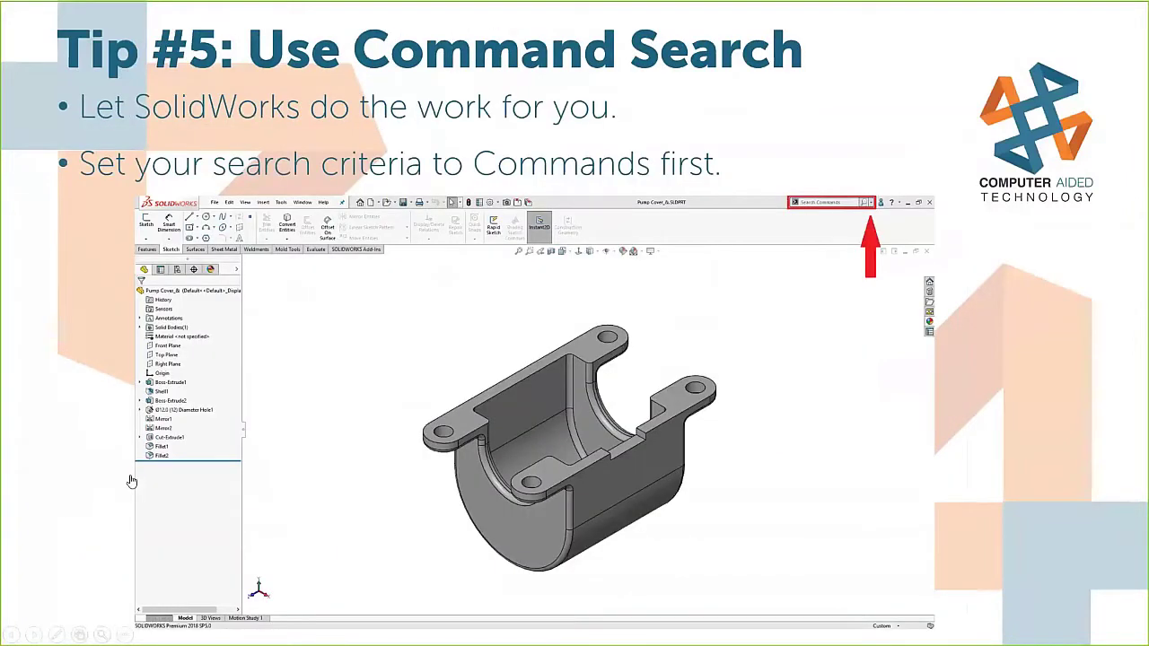
Switch from the slide show to the Pump Cover_& part in SOLIDWORKS, search the commands for "dynamic" and clear the search text
{"action": "left_click", "coordinate": [350, 305]}
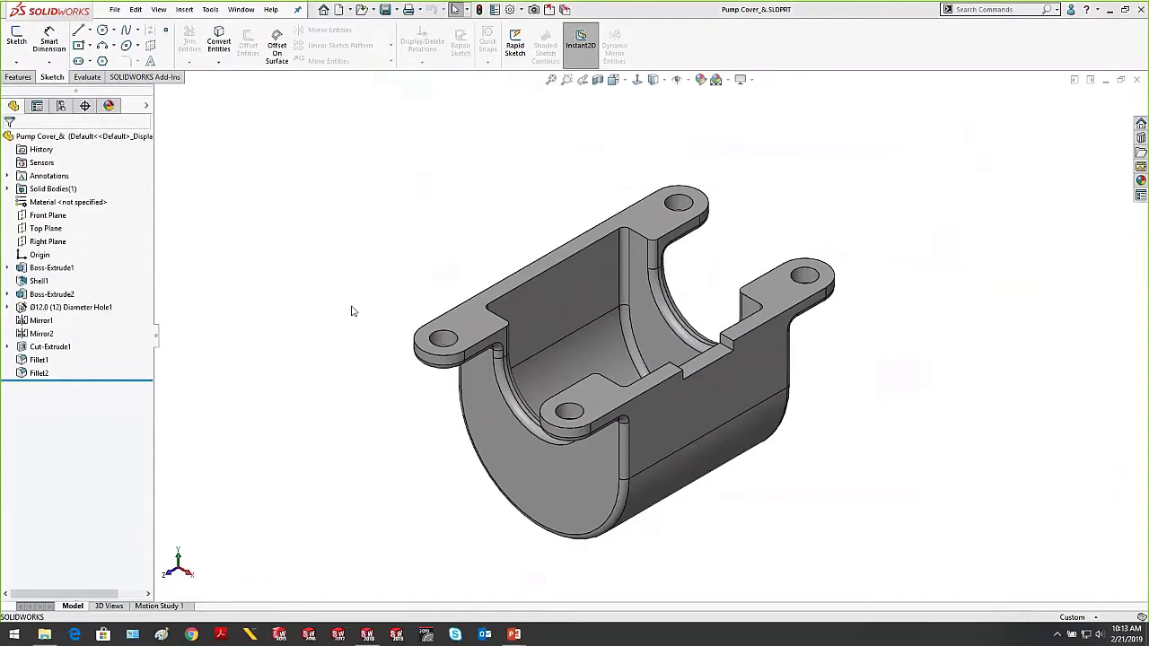
{"action": "left_click", "coordinate": [353, 312]}
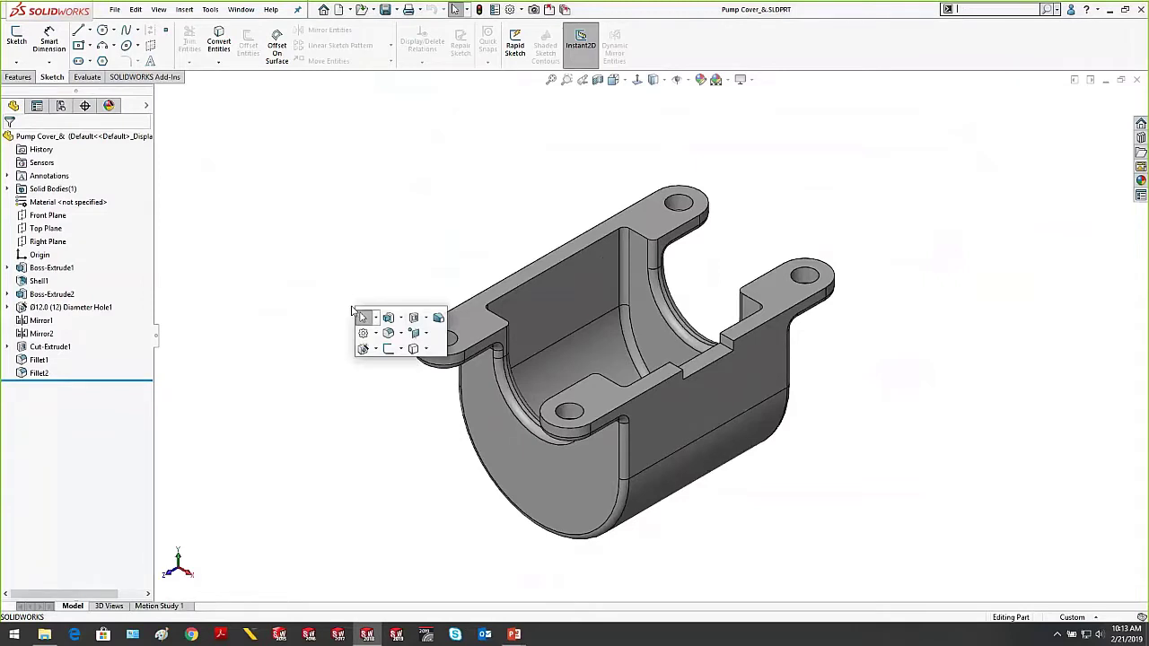
{"action": "type", "text": "dynam"}
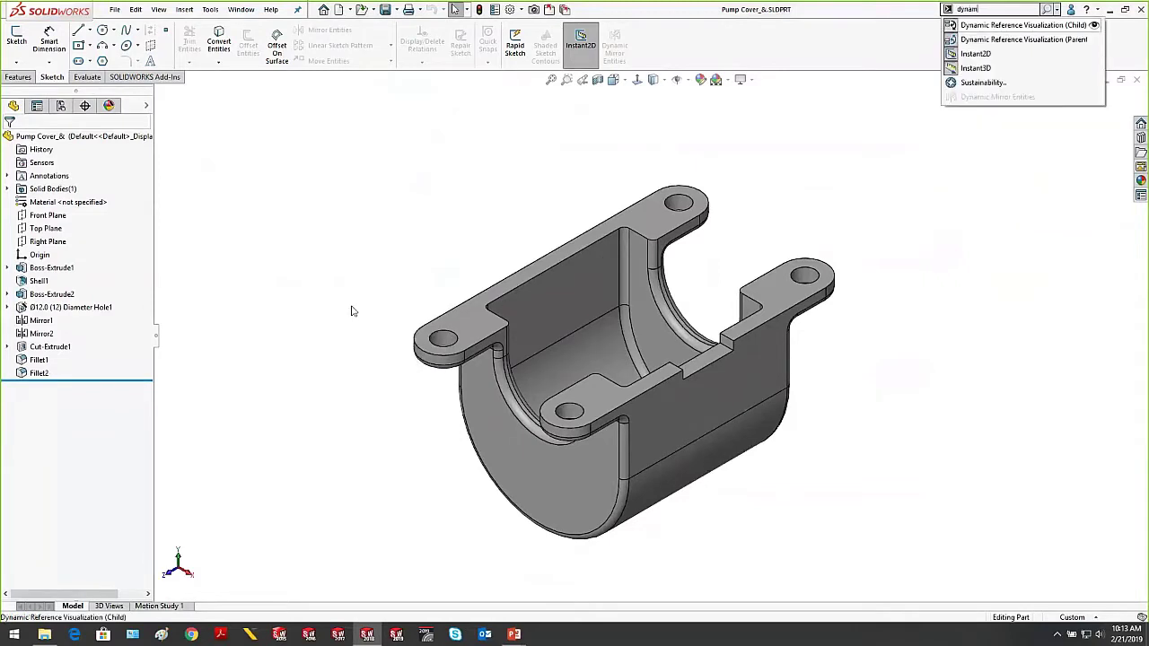
{"action": "type", "text": "ic"}
{"action": "key", "text": "ctrl"}
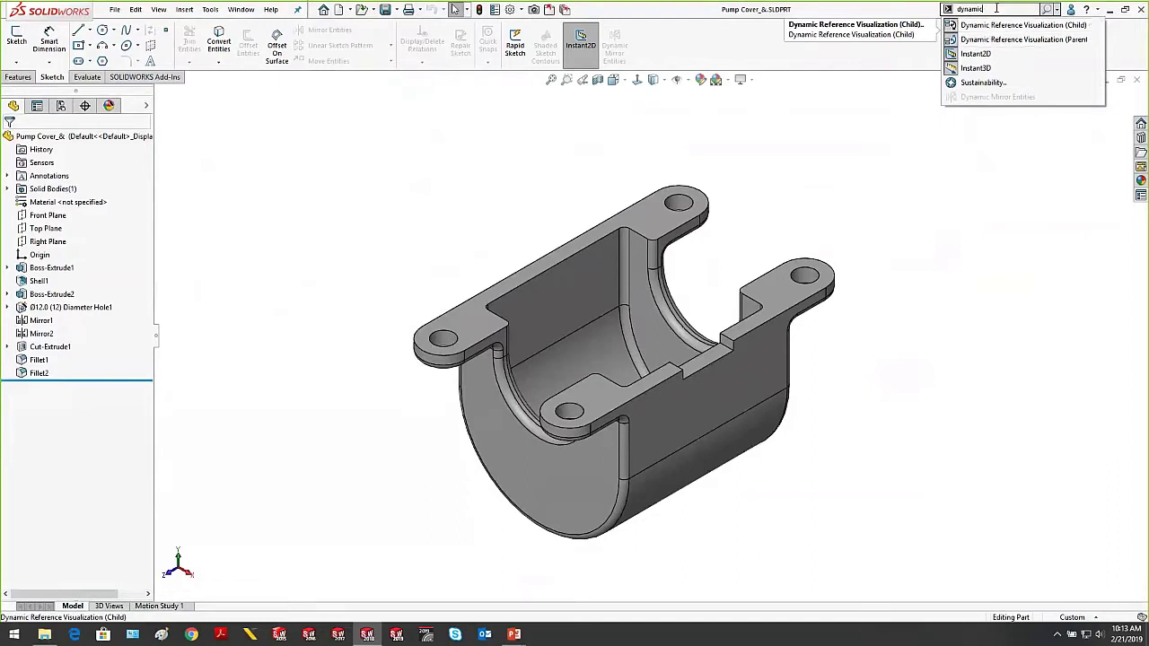
{"action": "left_click", "coordinate": [1005, 7]}
{"action": "key", "text": "BackSpace"}
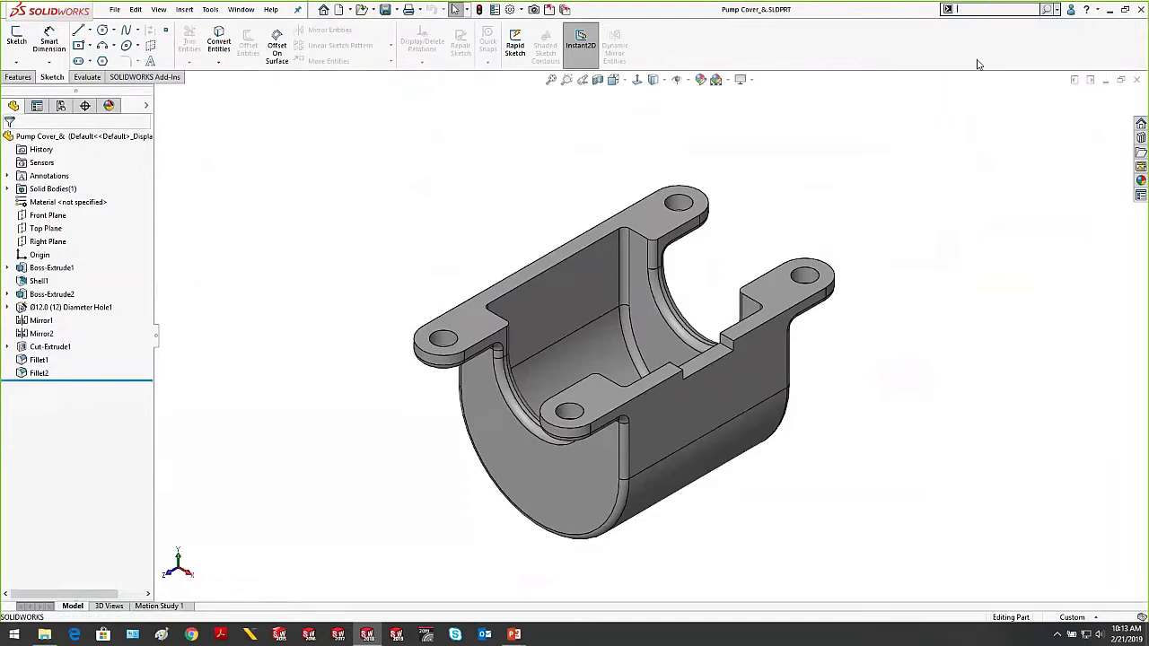
Set the search scope to Commands, search for "dyna" and show where Dynamic Reference Visualization (Child) is located in the interface
{"action": "left_click", "coordinate": [1057, 9]}
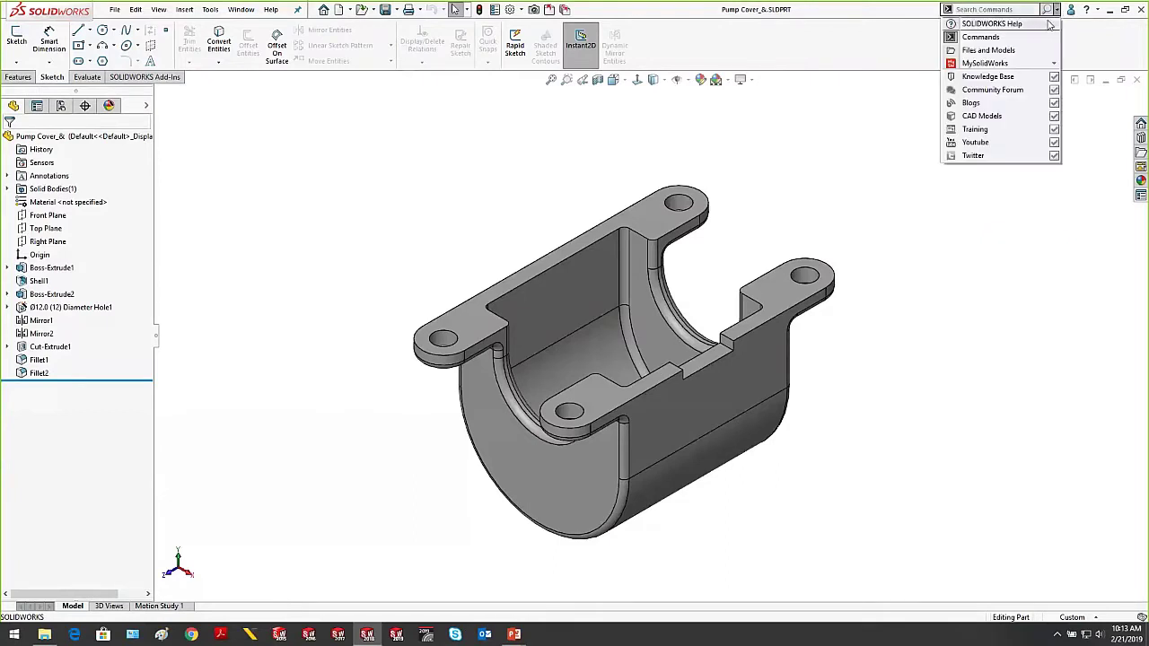
{"action": "left_click", "coordinate": [987, 37]}
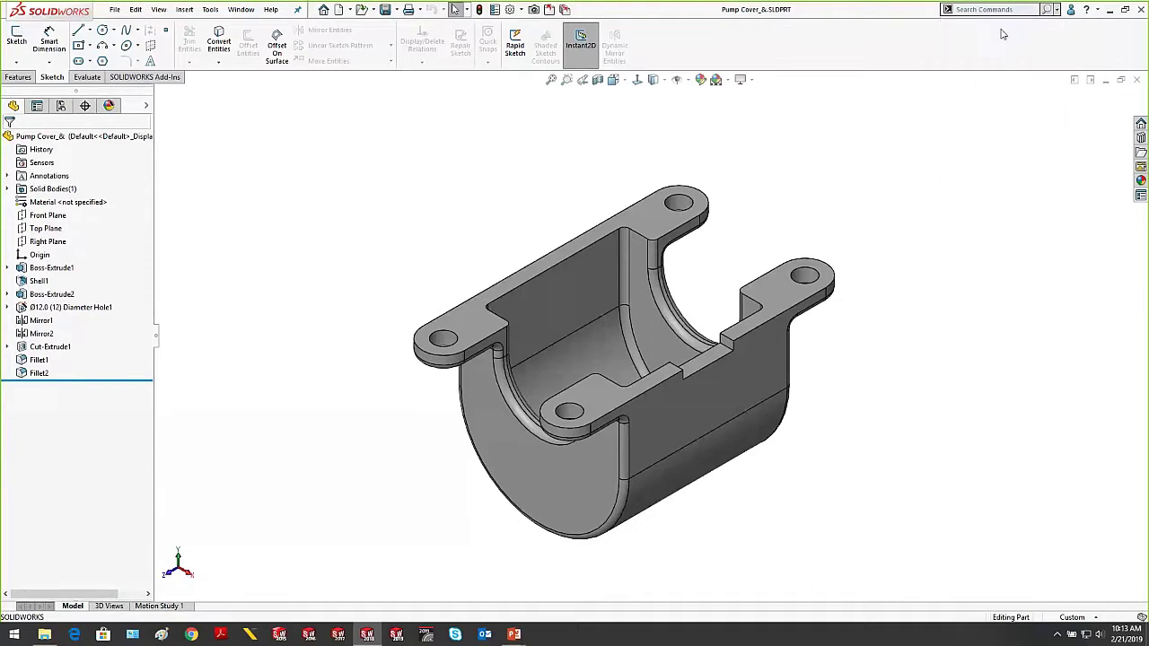
{"action": "left_click", "coordinate": [995, 11]}
{"action": "type", "text": "dyna"}
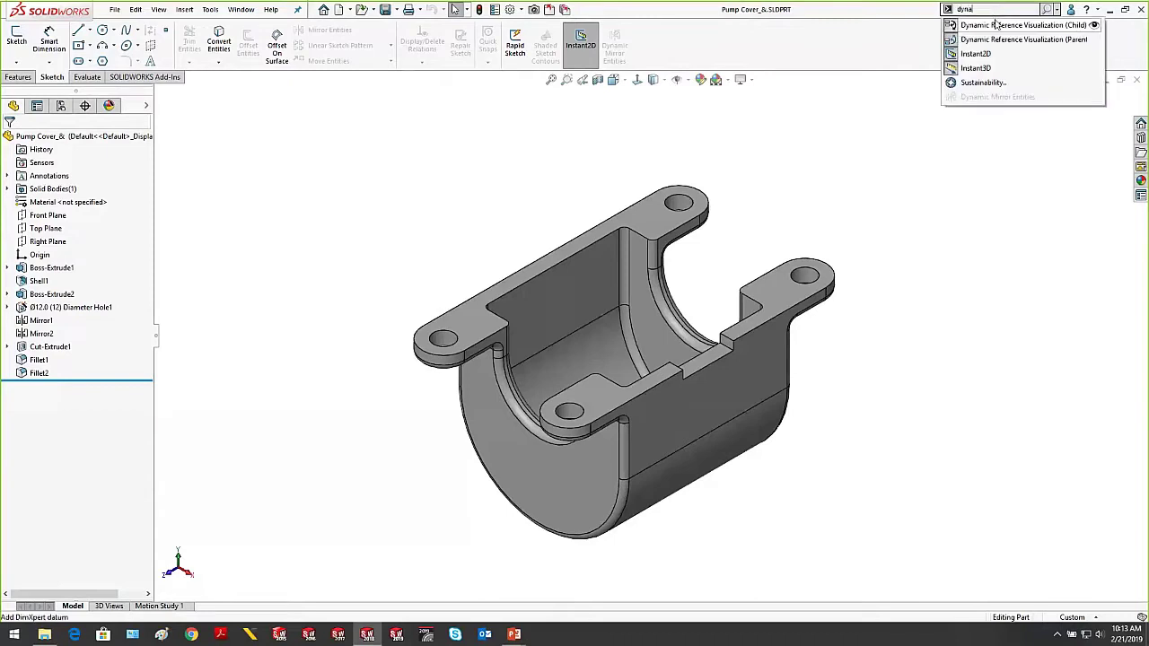
{"action": "left_click", "coordinate": [1095, 25]}
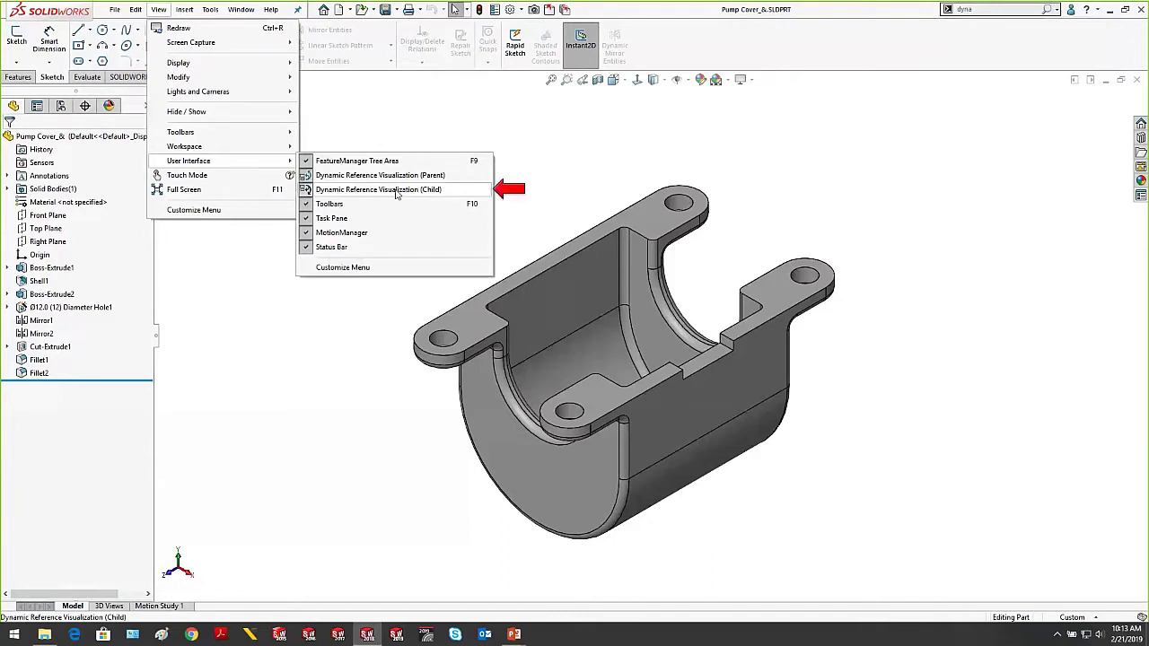
Remove Dynamic Mirror Entities from the Sketch CommandManager in customization mode
{"action": "right_click", "coordinate": [738, 51]}
{"action": "left_click", "coordinate": [777, 86]}
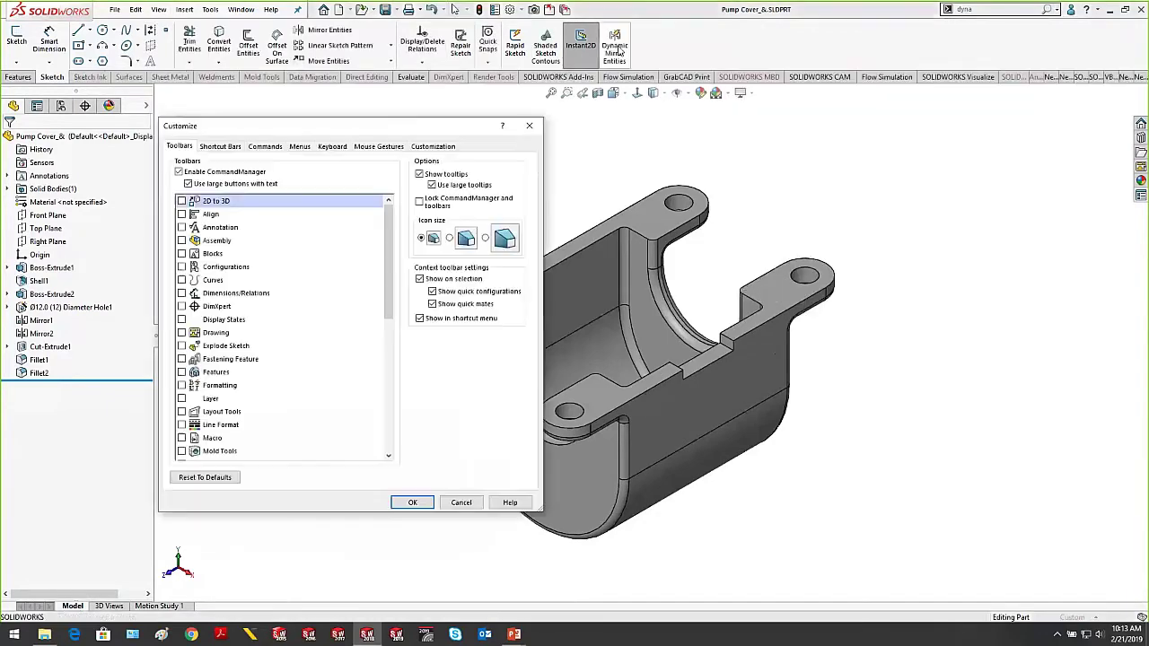
{"action": "left_click", "coordinate": [529, 125]}
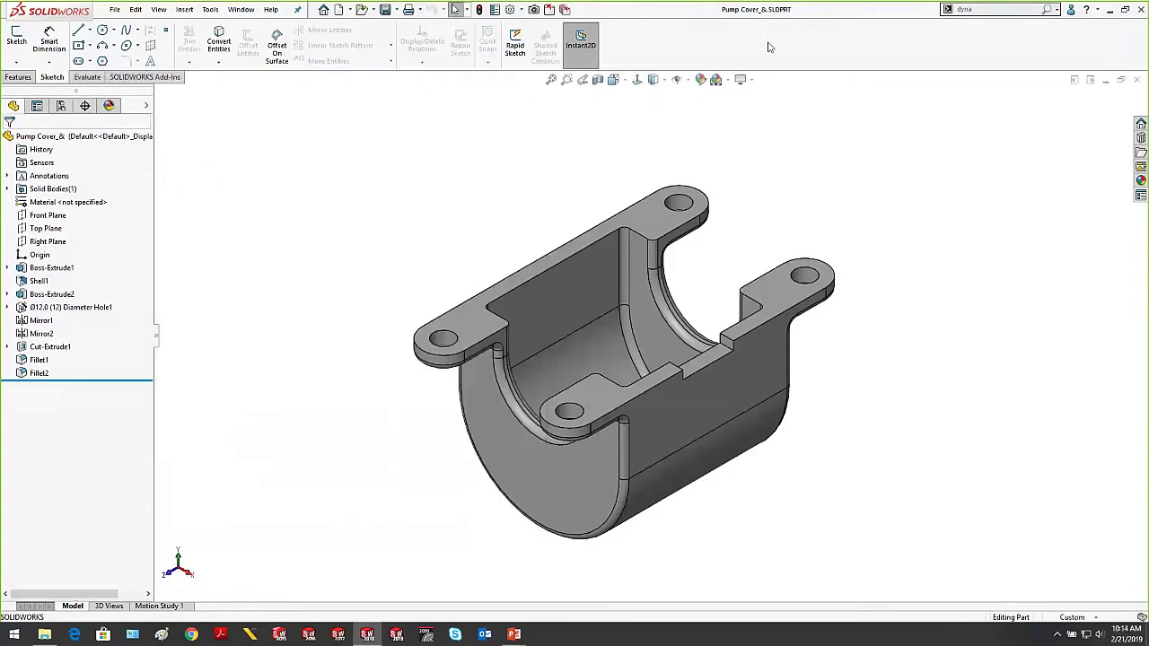
Start a sketch on the flat top flange face of the pump cover
{"action": "left_click", "coordinate": [980, 8]}
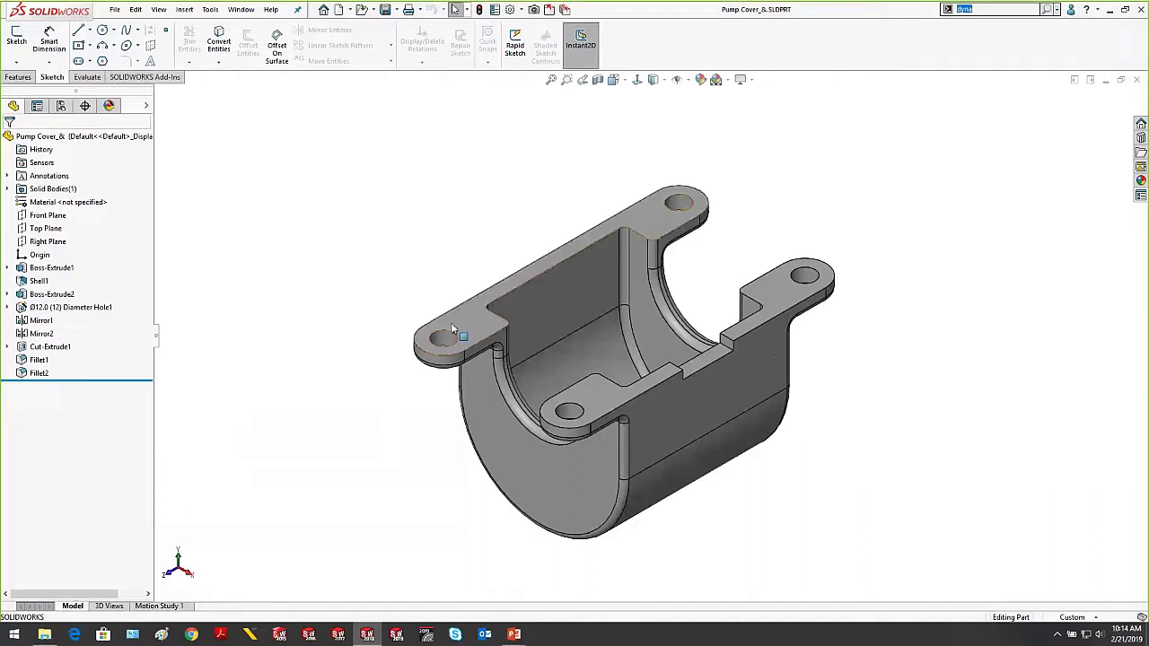
{"action": "right_click", "coordinate": [450, 322]}
{"action": "left_click", "coordinate": [486, 304]}
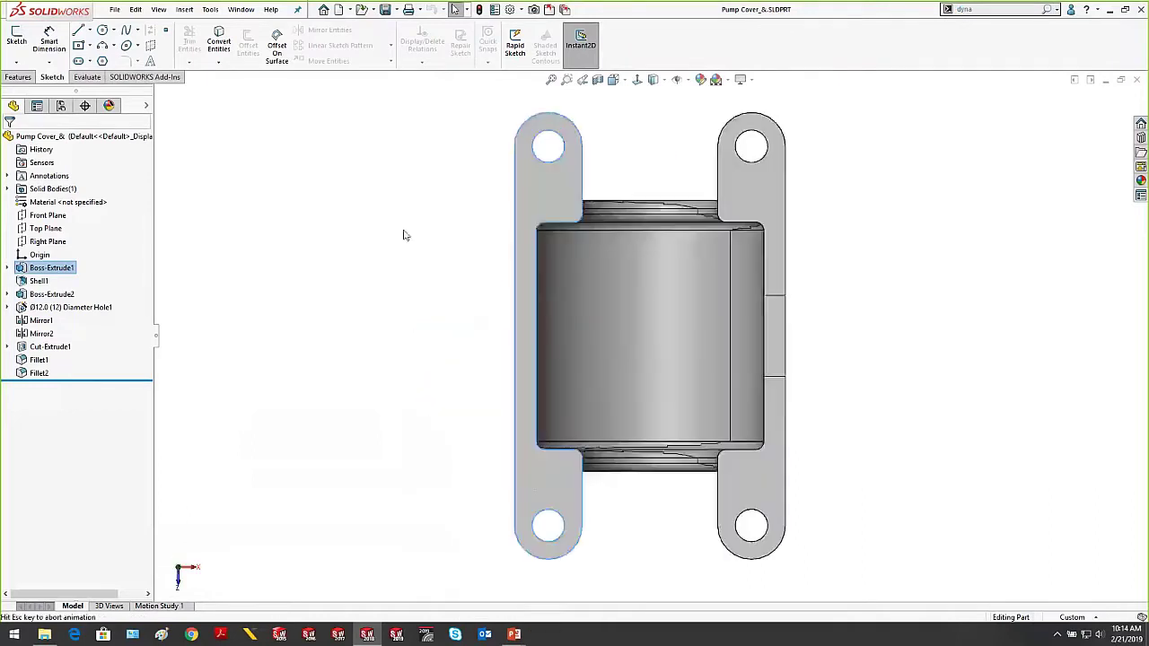
Search the commands for "dyn" and add Dynamic Mirror Entities from the results to the Sketch CommandManager
{"action": "left_click", "coordinate": [1006, 10]}
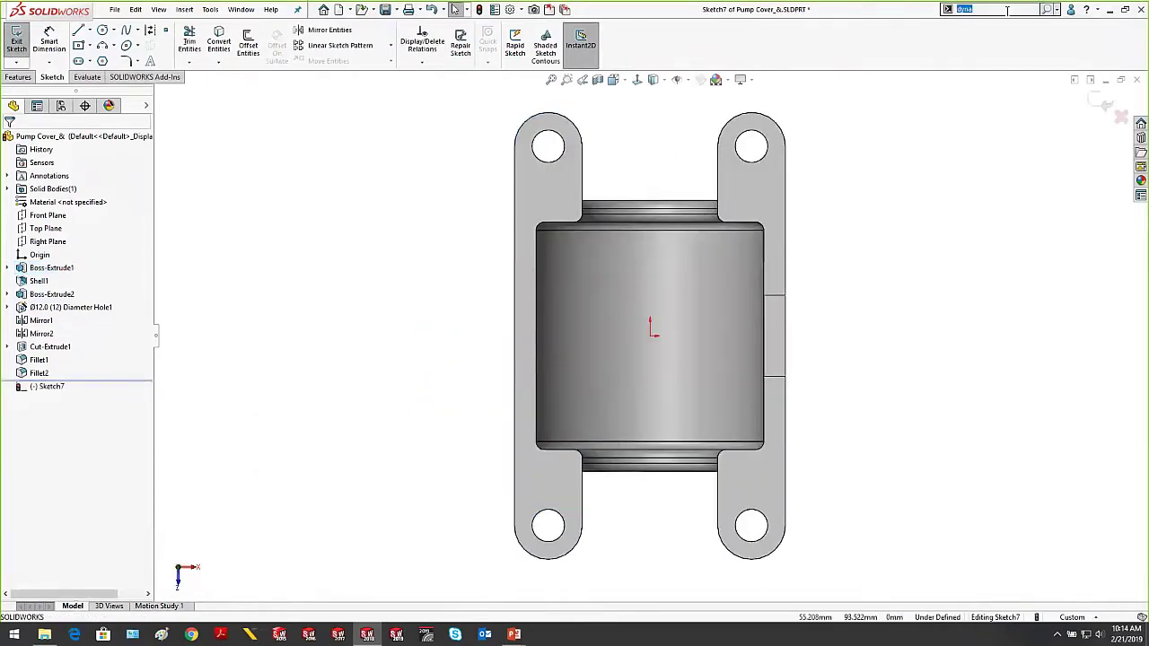
{"action": "type", "text": "dyn"}
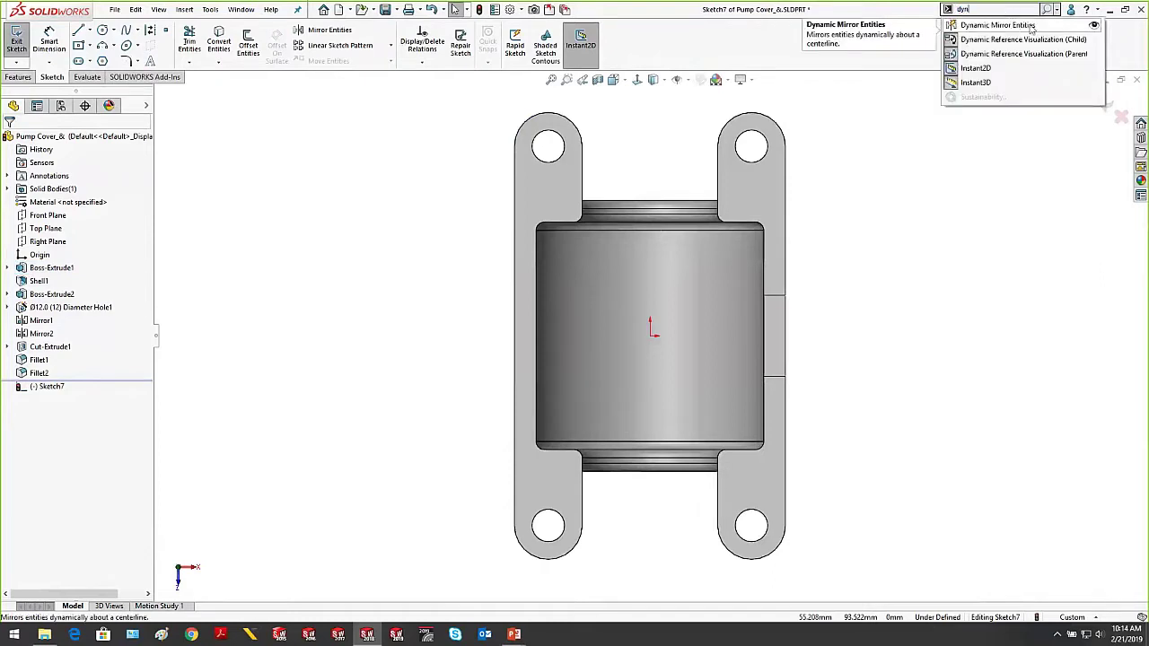
{"action": "left_click", "coordinate": [996, 25]}
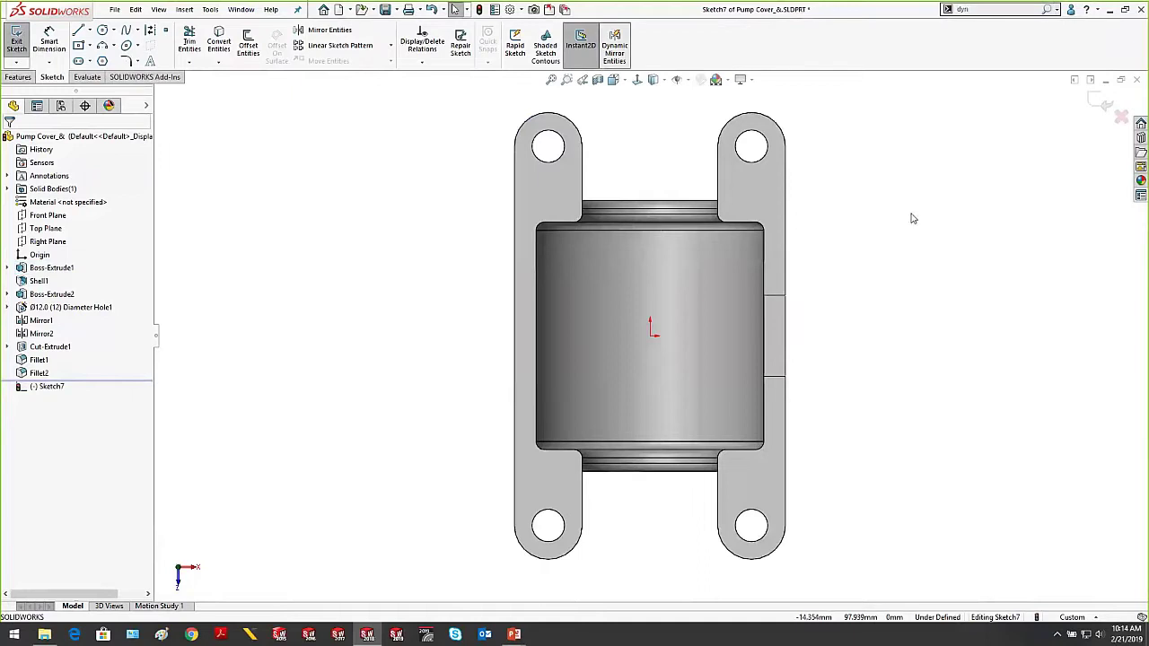
{"action": "middle_click_drag", "start_coordinate": [879, 174], "coordinate": [898, 116]}
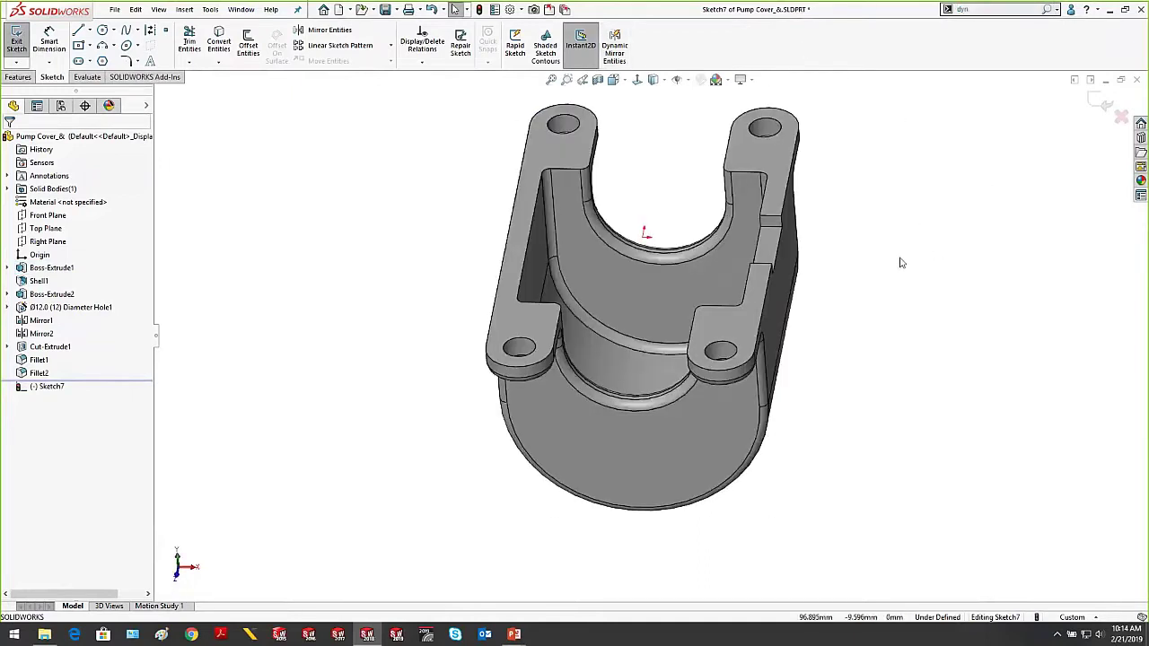
{"action": "key", "text": "s"}
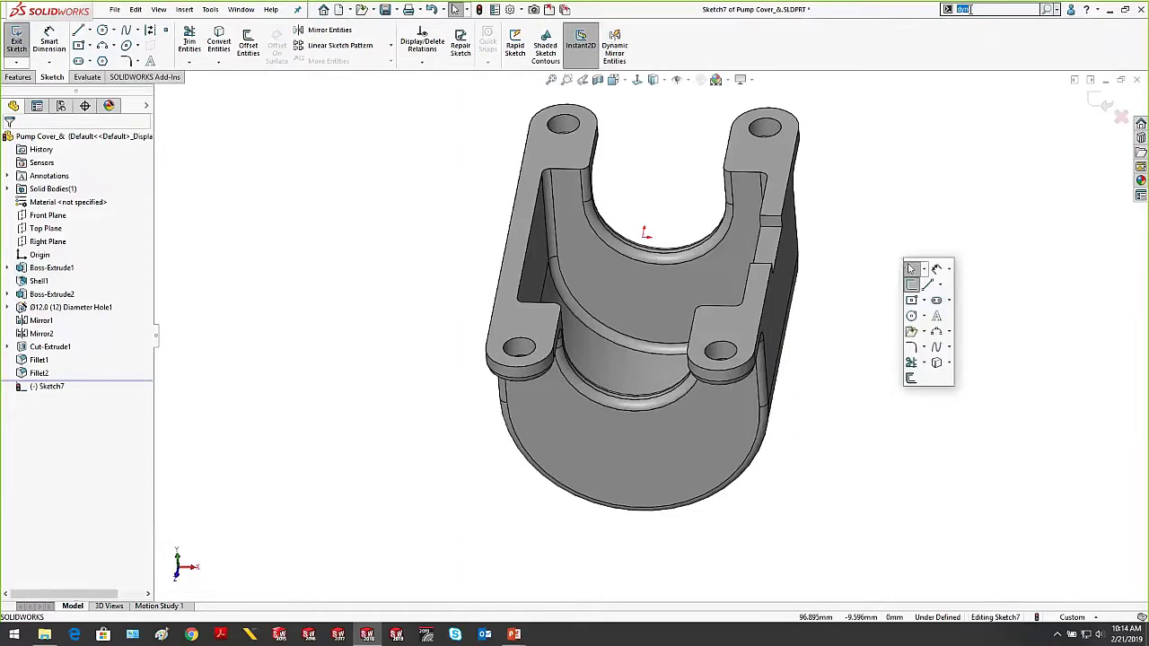
Customize the Sketch CommandManager to take the newly added Dynamic Mirror Entities off it again
{"action": "right_click", "coordinate": [685, 40]}
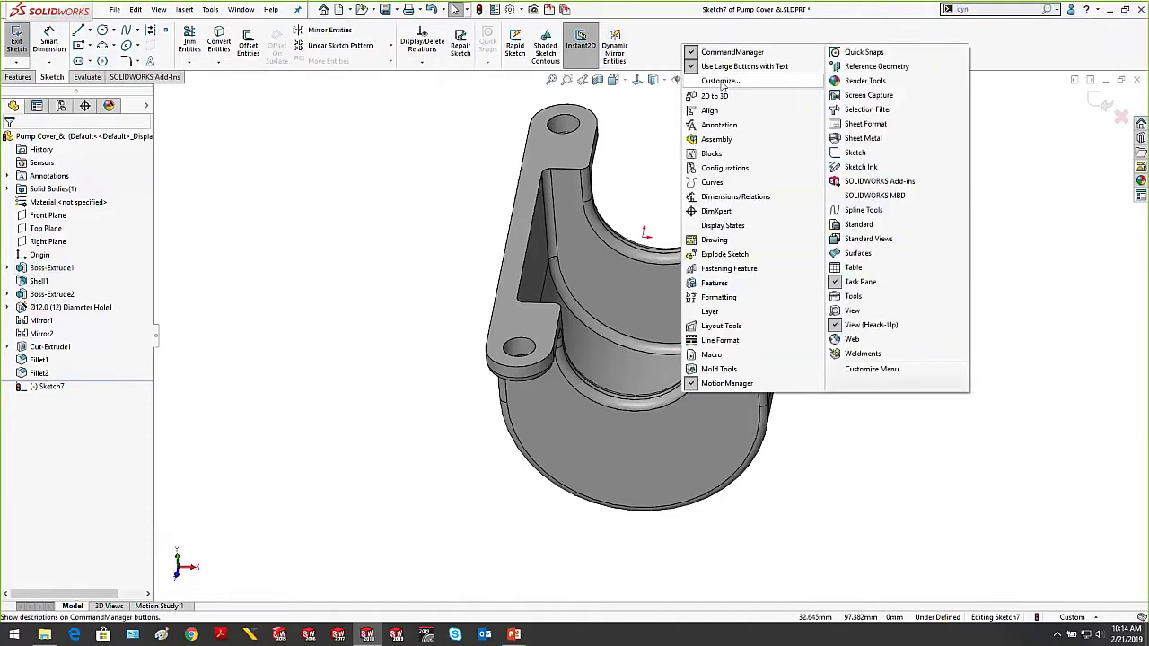
{"action": "left_click", "coordinate": [709, 79]}
{"action": "left_click_drag", "start_coordinate": [867, 212], "coordinate": [866, 212]}
{"action": "left_click", "coordinate": [530, 125]}
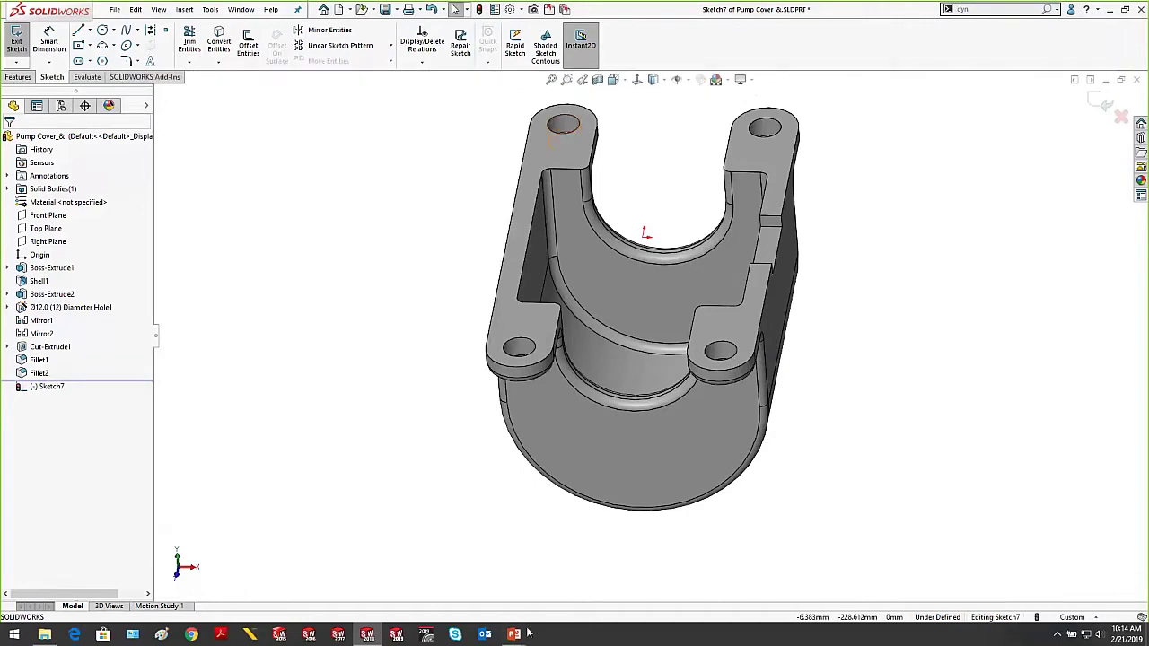
Advance the PowerPoint slide show to "Tip #6: Manage the Command Manager" and return to the pump cover part in SOLIDWORKS
{"action": "mouse_move", "coordinate": [515, 634]}
{"action": "left_click", "coordinate": [560, 569]}
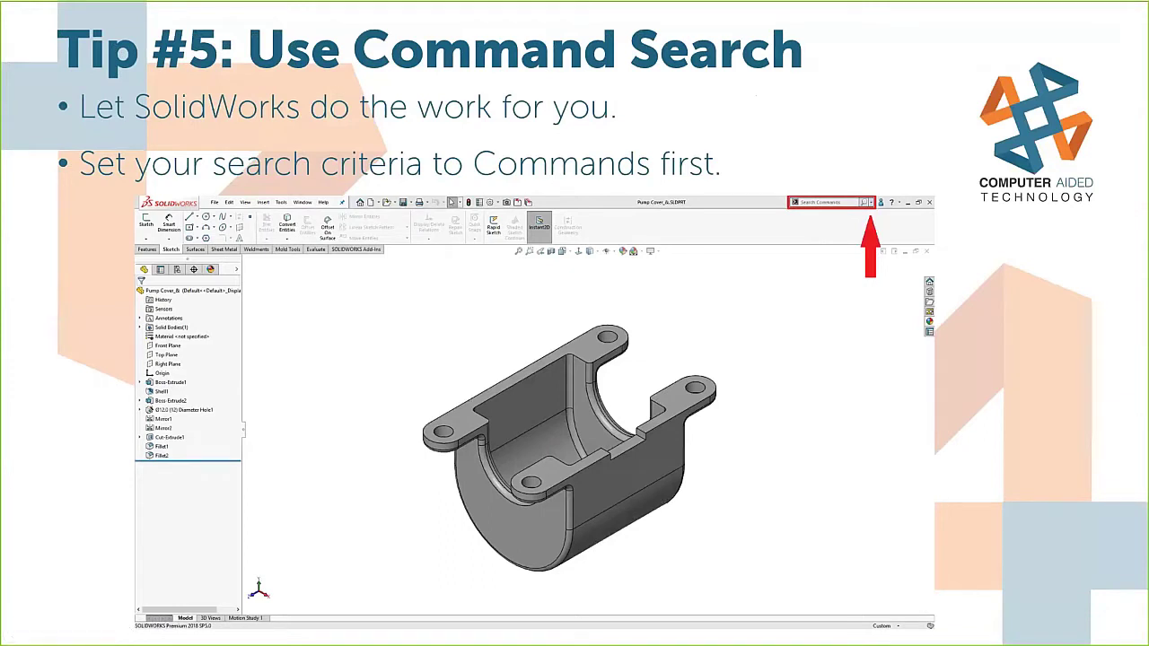
{"action": "key", "text": "Right"}
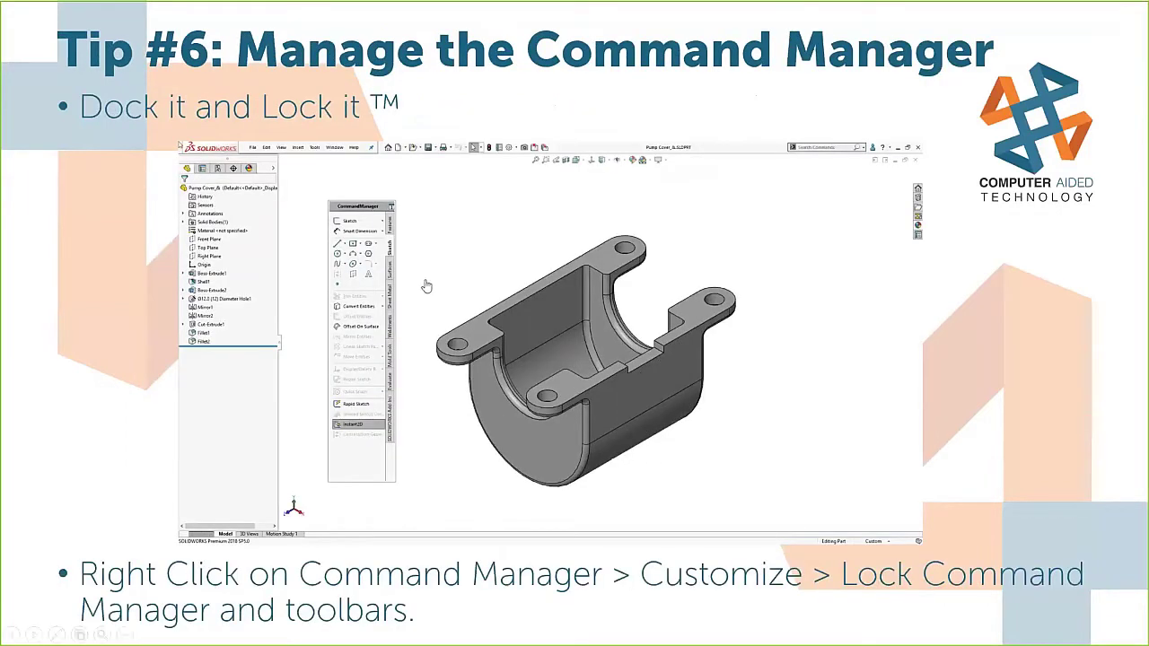
{"action": "key", "text": "alt+Tab"}
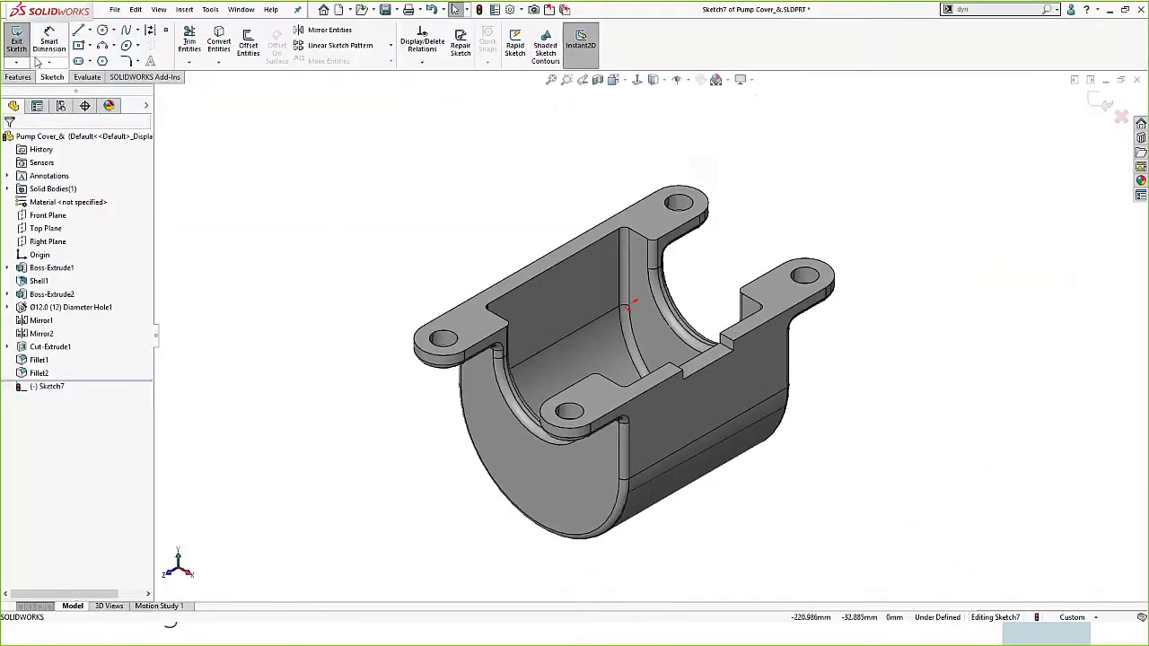
Float the CommandManager and try docking it along different window edges, including the right side, finishing with it docked across the top
{"action": "left_click_drag", "start_coordinate": [60, 80], "coordinate": [264, 103]}
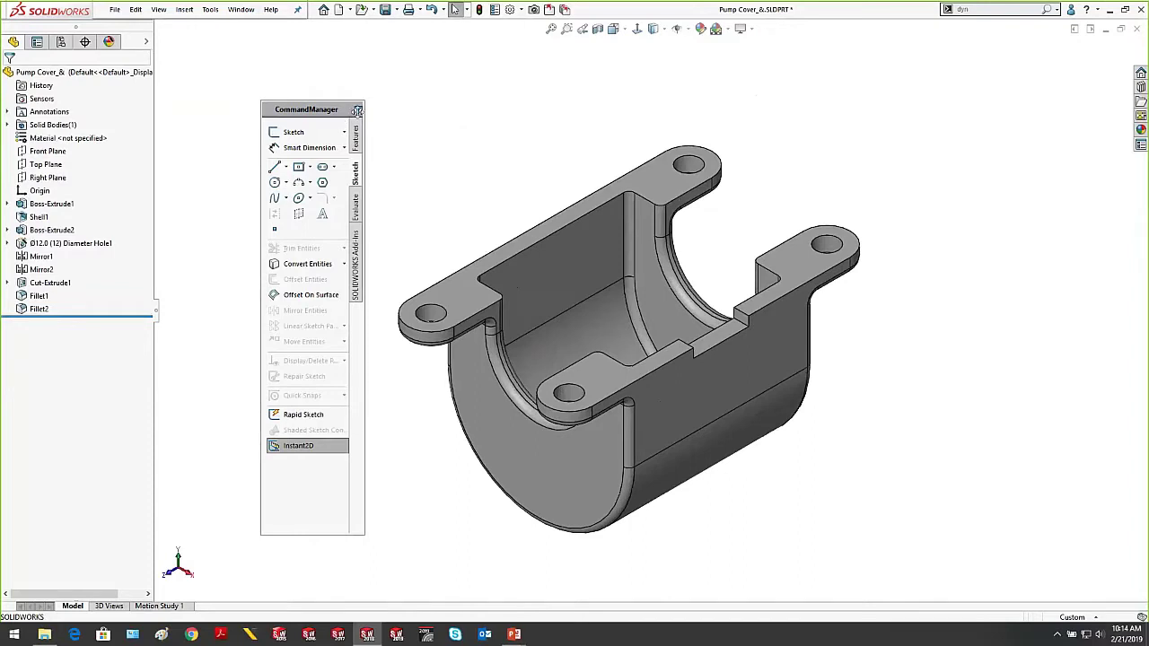
{"action": "left_click_drag", "start_coordinate": [330, 109], "coordinate": [576, 36]}
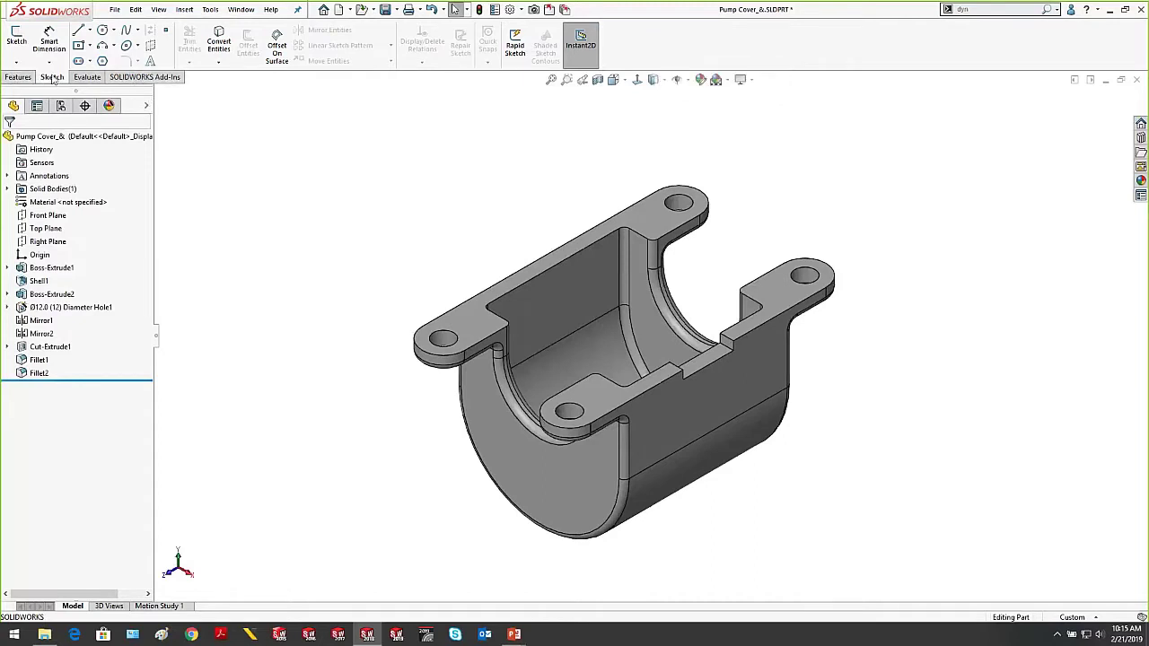
{"action": "left_click_drag", "start_coordinate": [53, 79], "coordinate": [264, 113]}
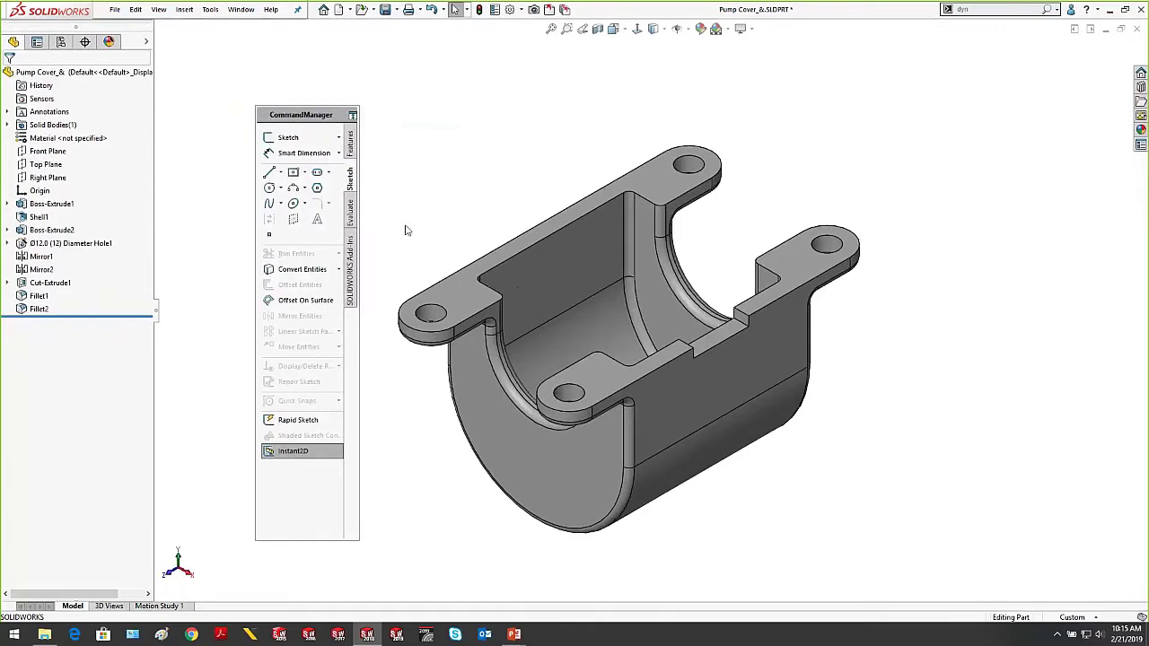
{"action": "left_click_drag", "start_coordinate": [321, 118], "coordinate": [13, 314]}
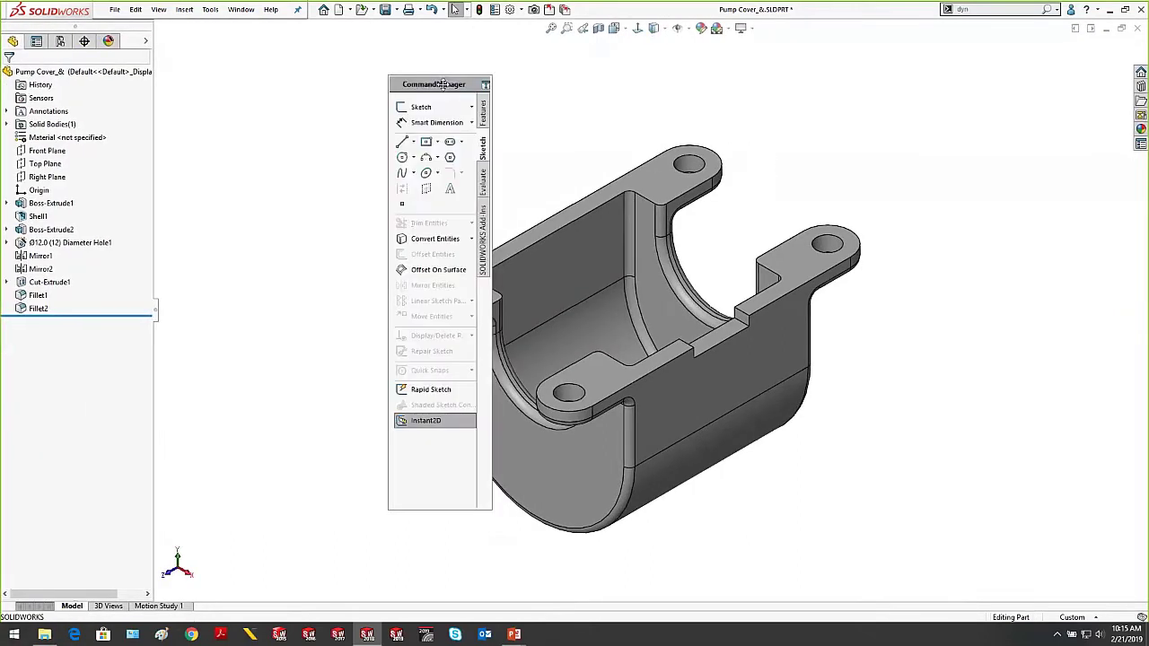
{"action": "left_click_drag", "start_coordinate": [453, 87], "coordinate": [1131, 314]}
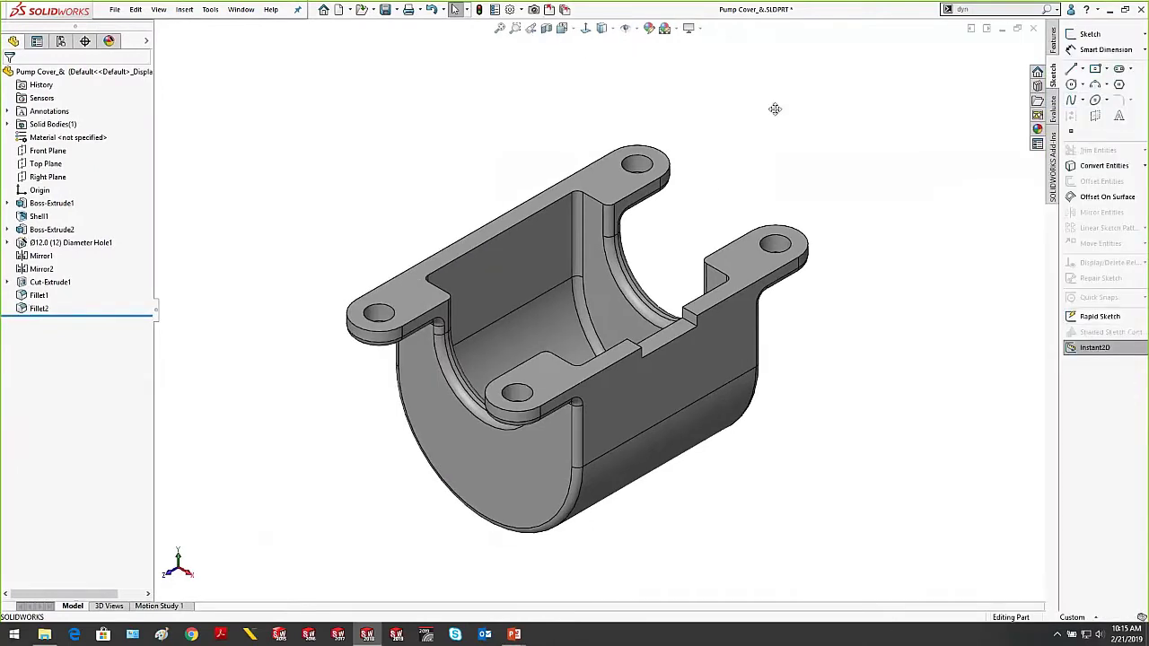
{"action": "left_click_drag", "start_coordinate": [1101, 27], "coordinate": [574, 27]}
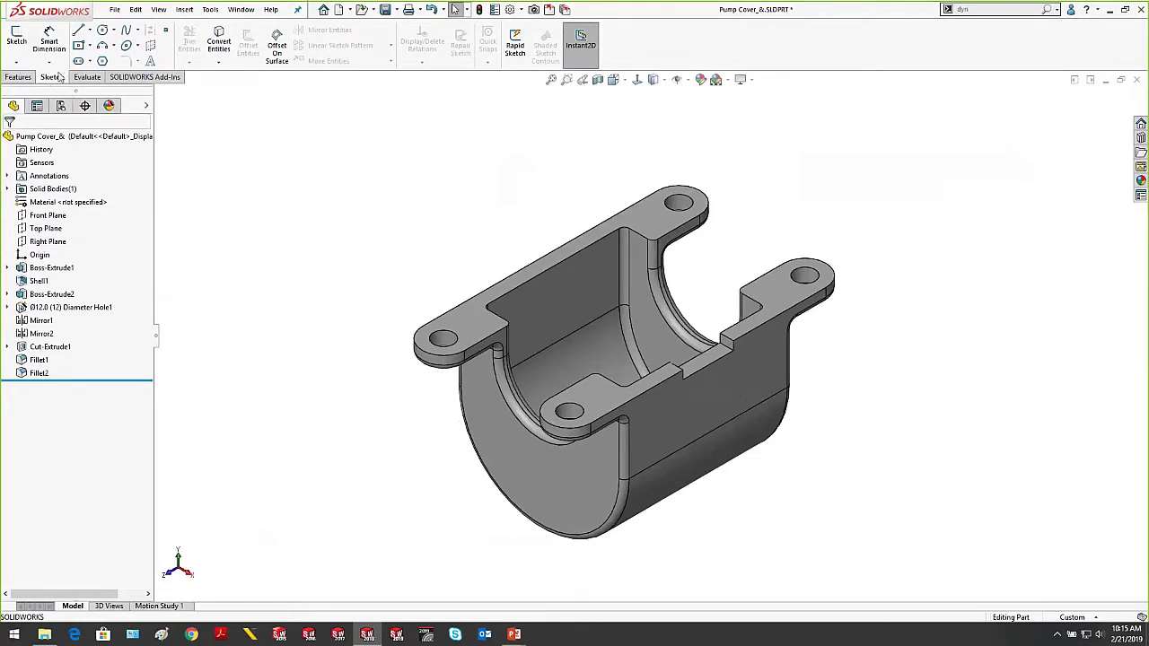
Undock the CommandManager into a floating palette and snap it back to its previous docked position
{"action": "left_click_drag", "start_coordinate": [246, 96], "coordinate": [417, 230]}
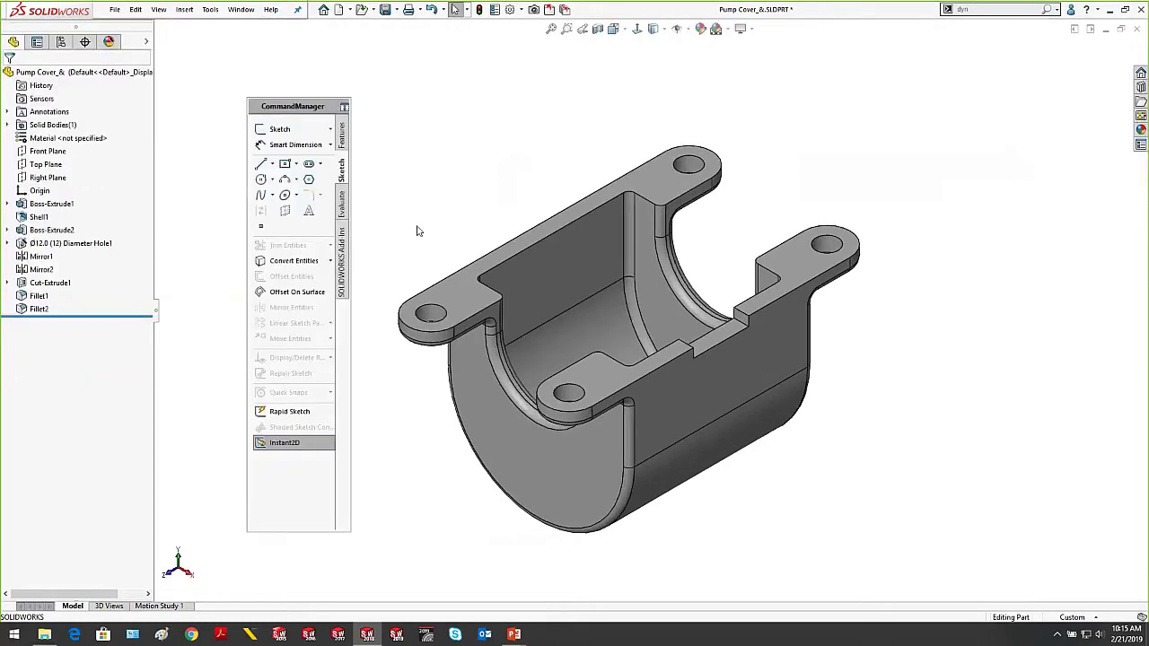
{"action": "double_click", "coordinate": [287, 108]}
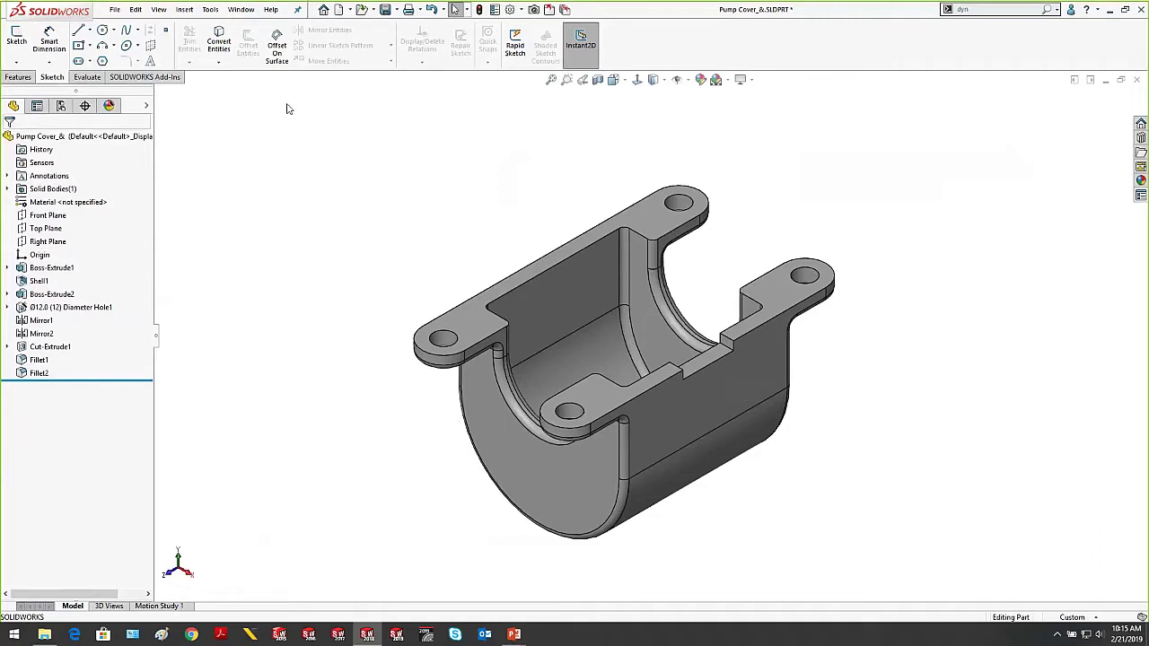
Enable the Lock CommandManager and toolbars option in the customization settings
{"action": "right_click", "coordinate": [664, 54]}
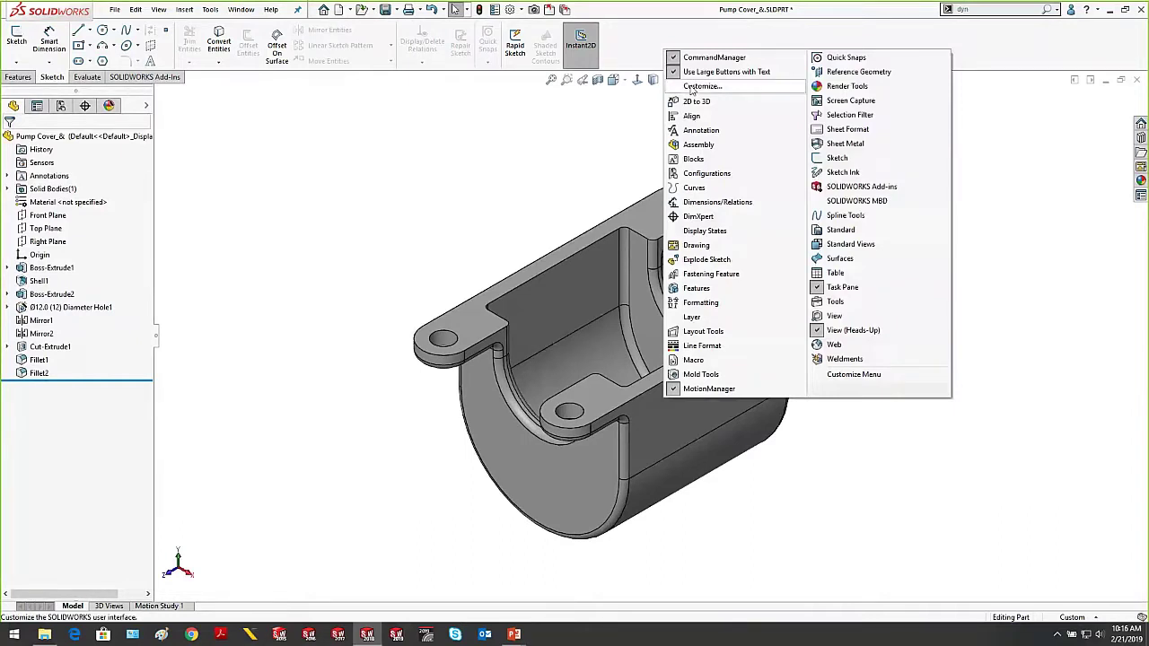
{"action": "left_click", "coordinate": [691, 87]}
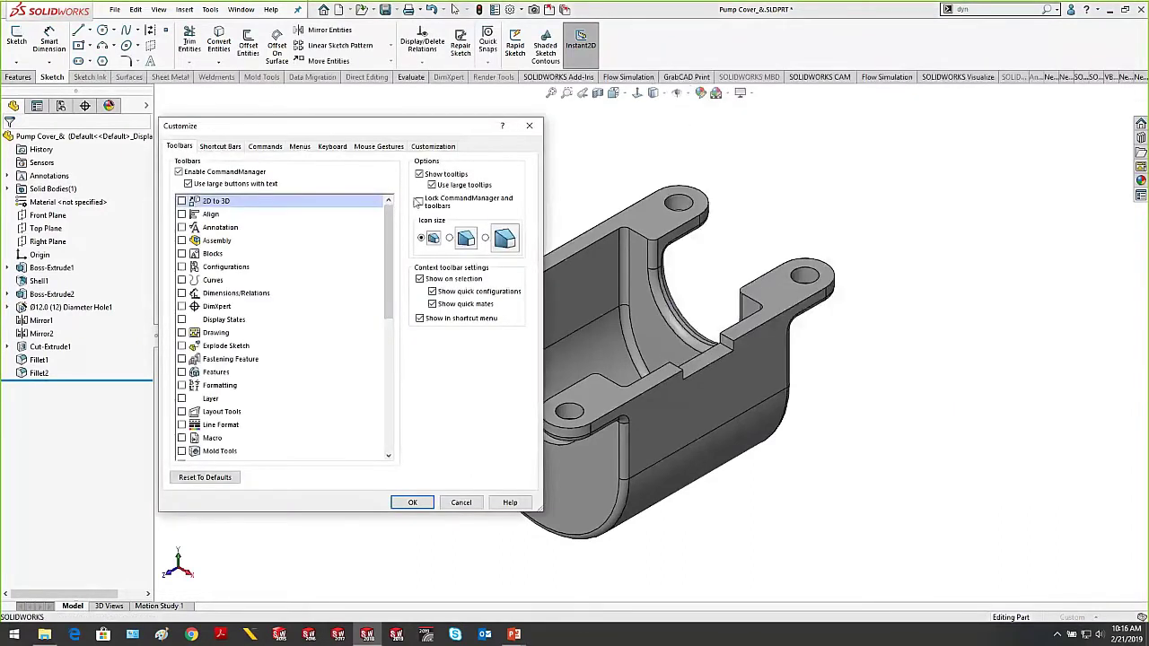
{"action": "left_click", "coordinate": [417, 202]}
{"action": "left_click", "coordinate": [411, 503]}
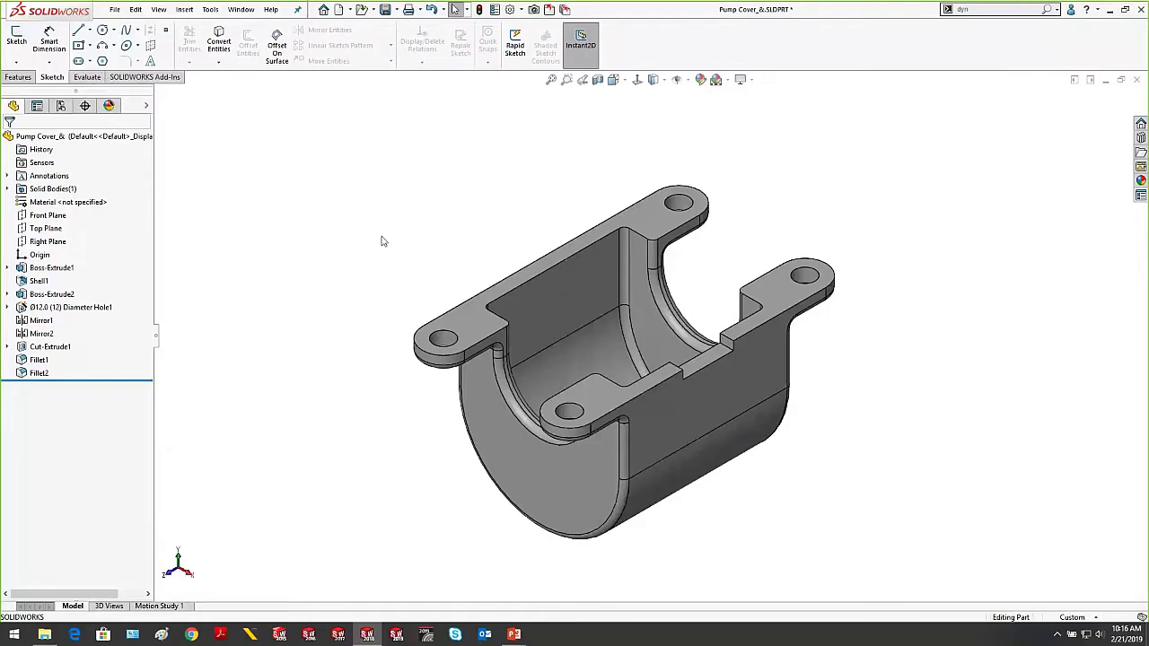
Close the Pump Cover_& part
{"action": "left_click", "coordinate": [563, 10]}
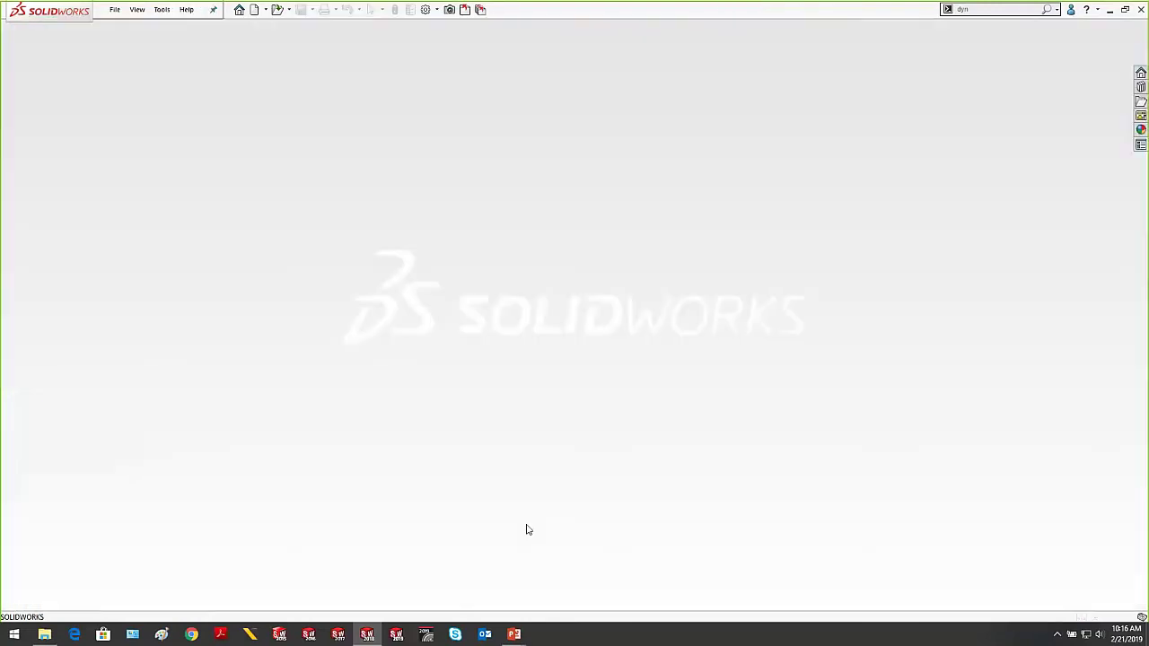
Switch to the PowerPoint slideshow and advance to the Tip #7 slide on dimensioning to min/max of arcs
{"action": "mouse_move", "coordinate": [528, 626]}
{"action": "left_click", "coordinate": [578, 585]}
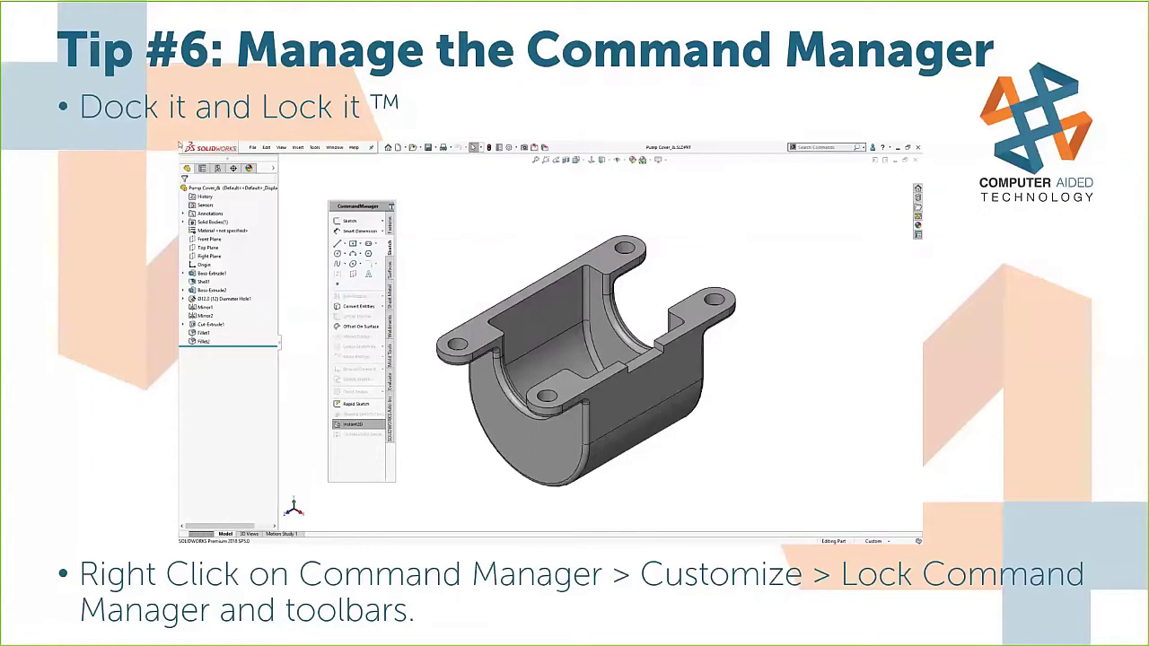
{"action": "key", "text": "Right"}
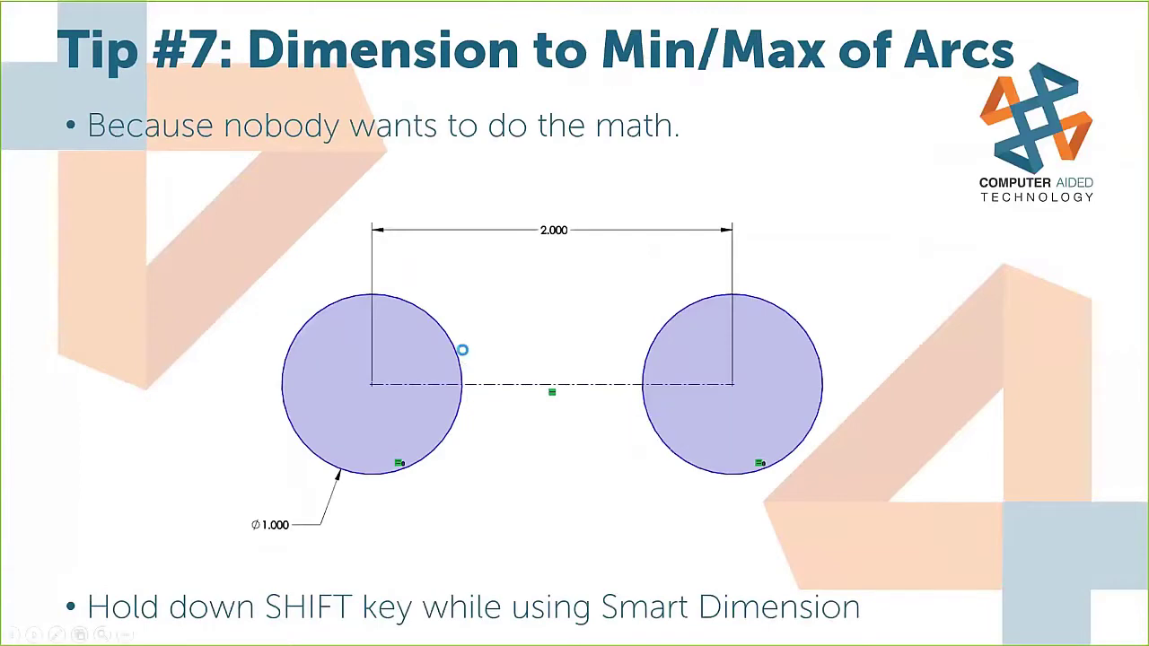
Switch to the Min Max Arc part in SOLIDWORKS and open Sketch1 for editing
{"action": "key", "text": "alt+Tab"}
{"action": "right_click", "coordinate": [58, 268]}
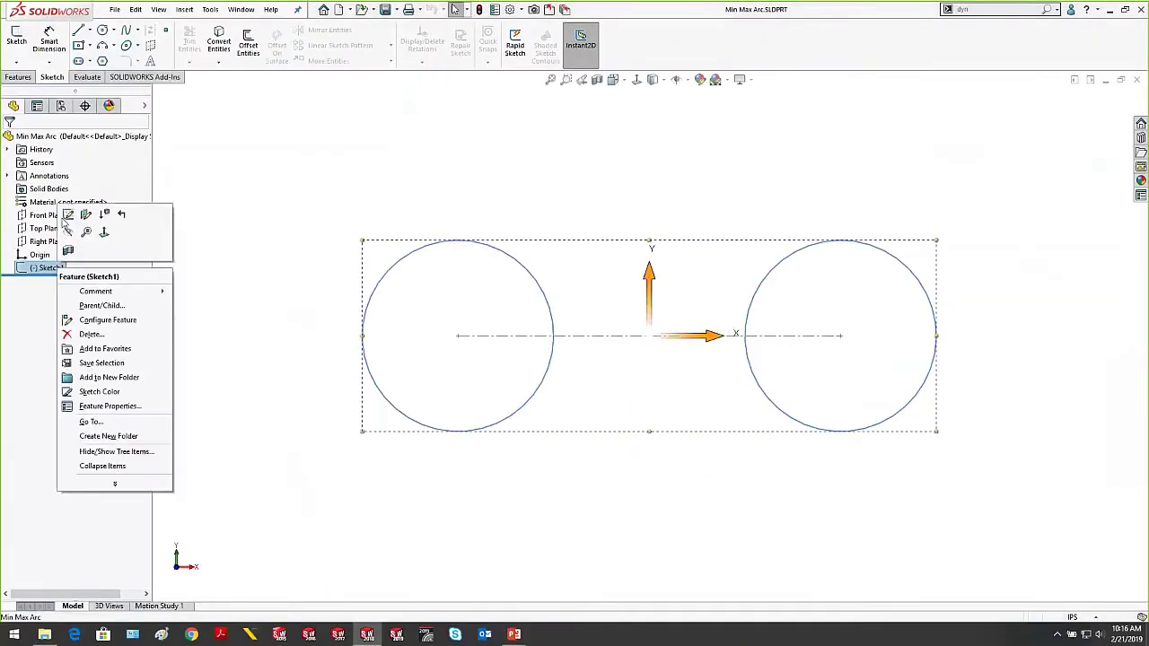
{"action": "left_click", "coordinate": [67, 215]}
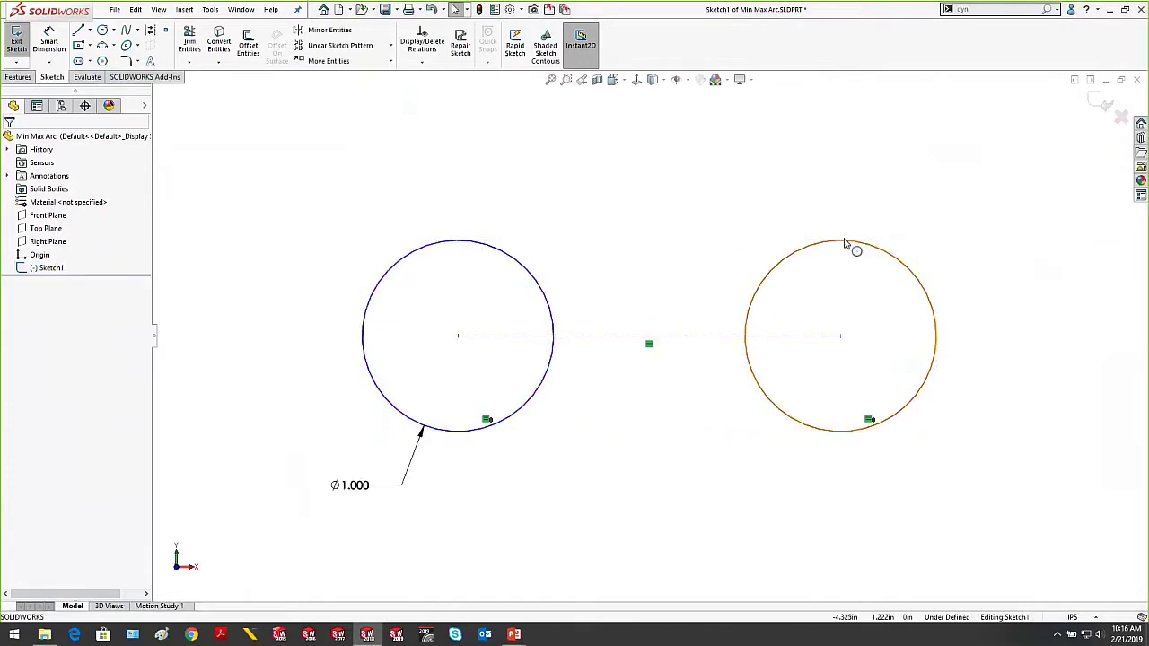
{"action": "key", "text": "z"}
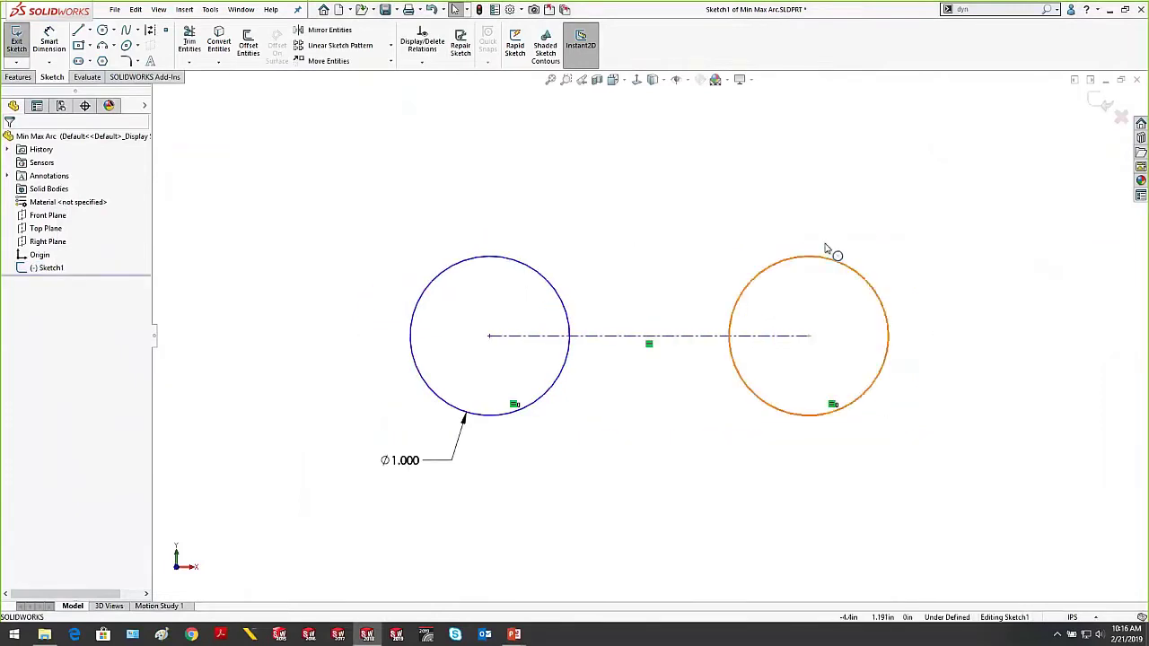
Add a center-to-center Smart Dimension above the two circles and delete it again
{"action": "left_click", "coordinate": [50, 42]}
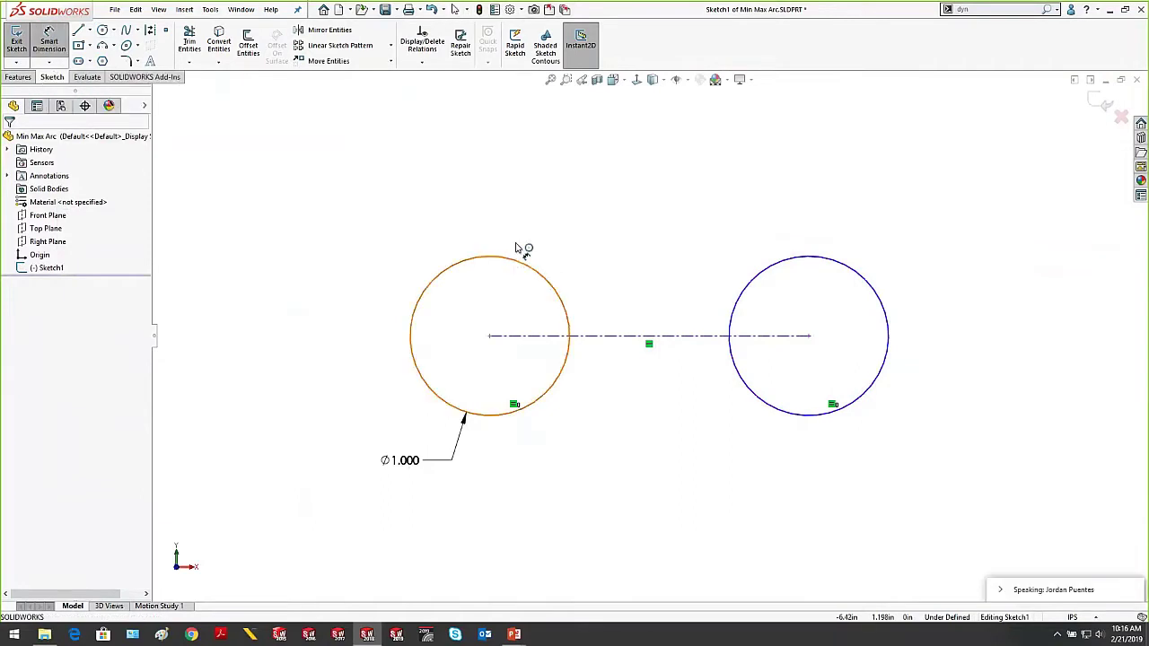
{"action": "left_click", "coordinate": [515, 250]}
{"action": "left_click", "coordinate": [803, 259]}
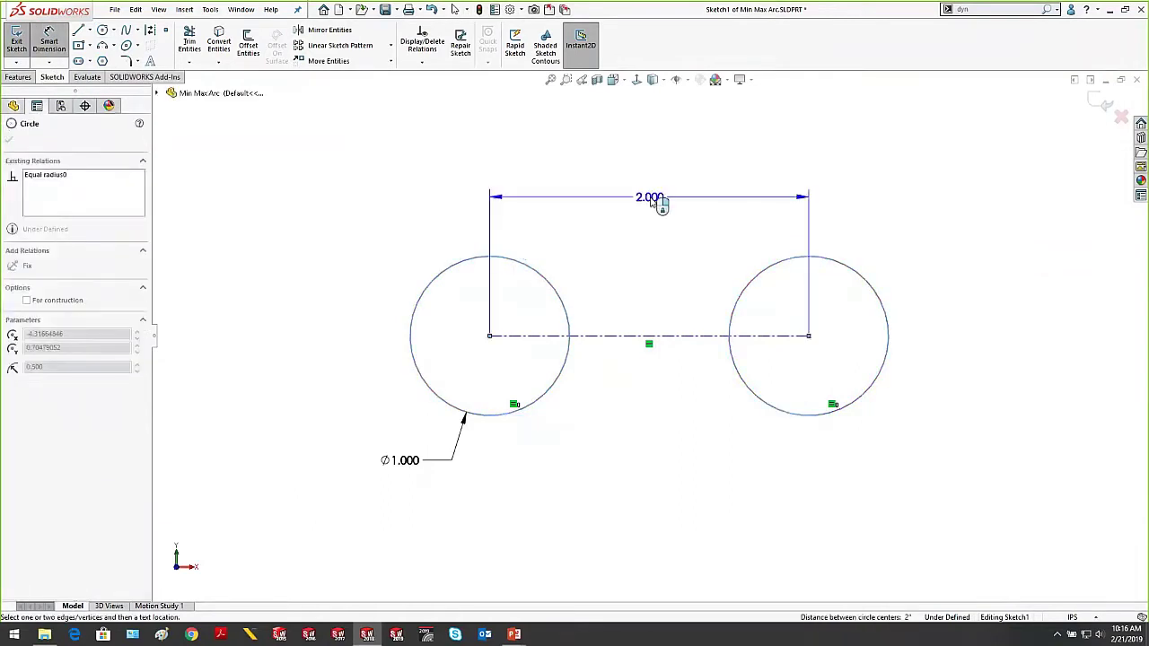
{"action": "left_click", "coordinate": [651, 202]}
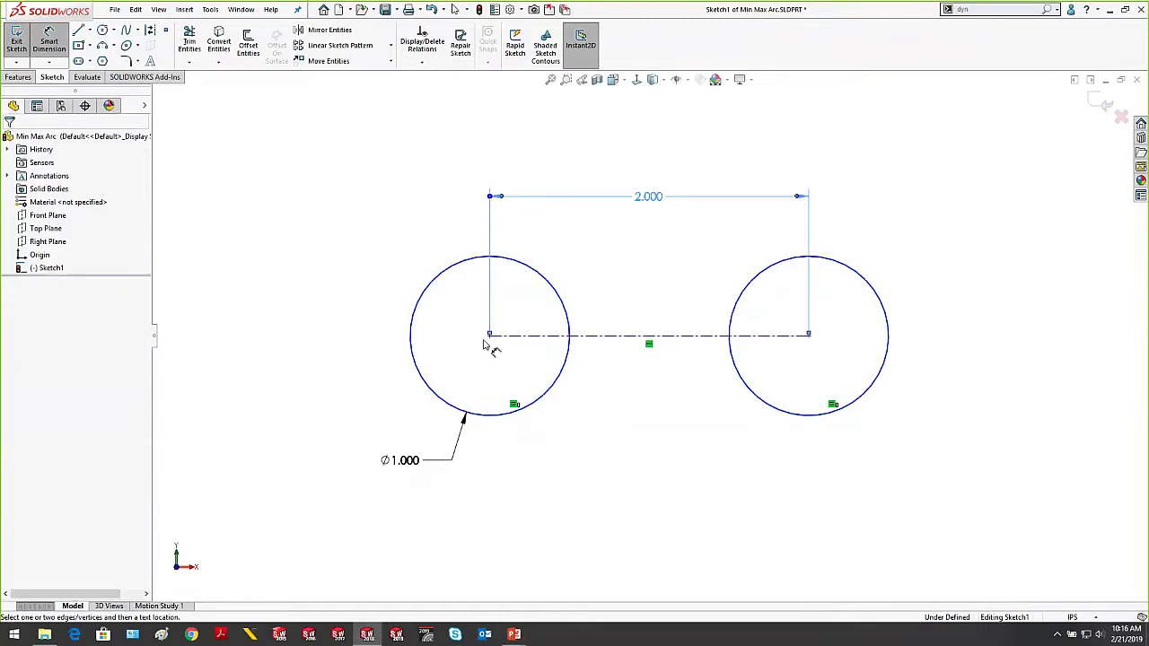
{"action": "left_click", "coordinate": [674, 420]}
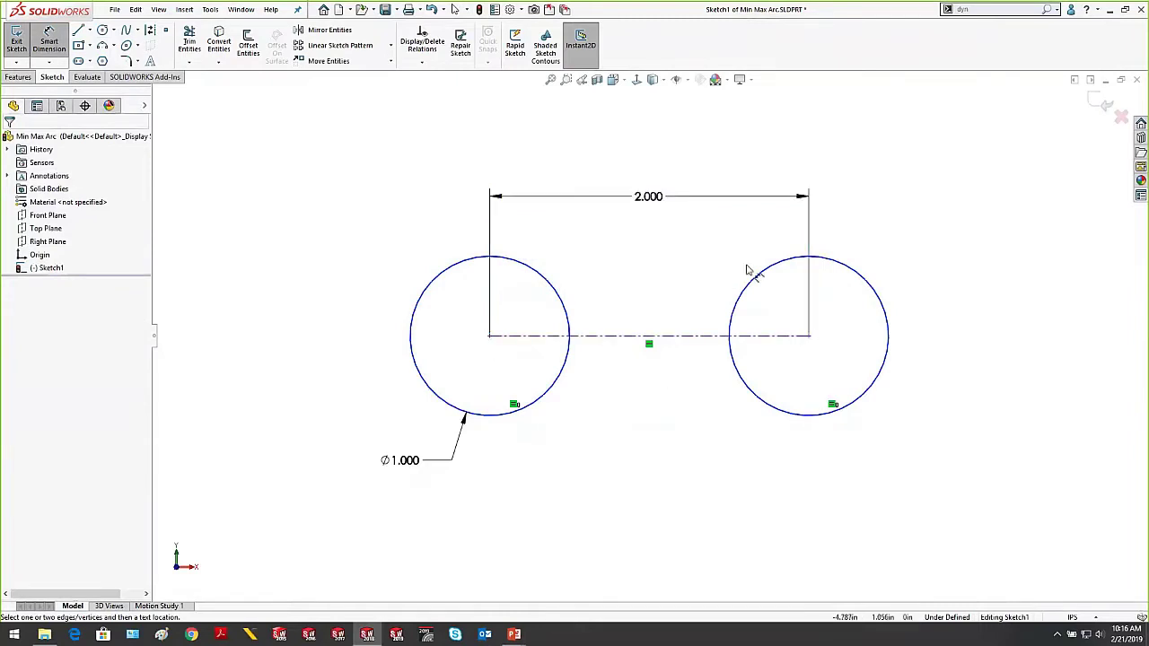
{"action": "key", "text": "Escape"}
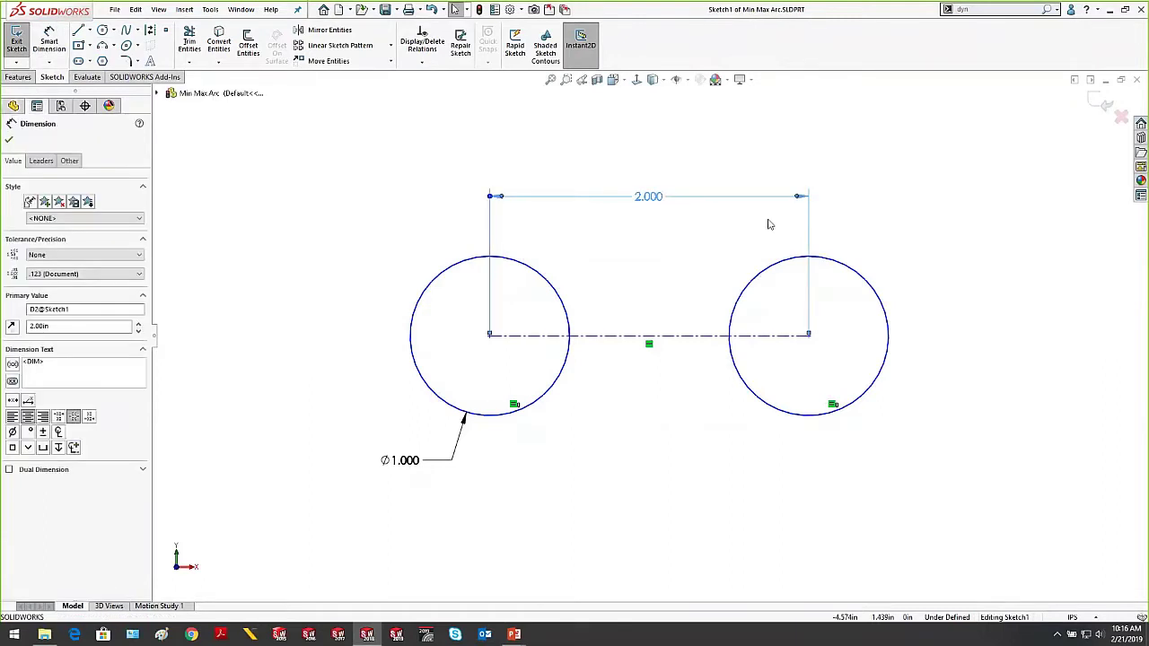
{"action": "key", "text": "Delete"}
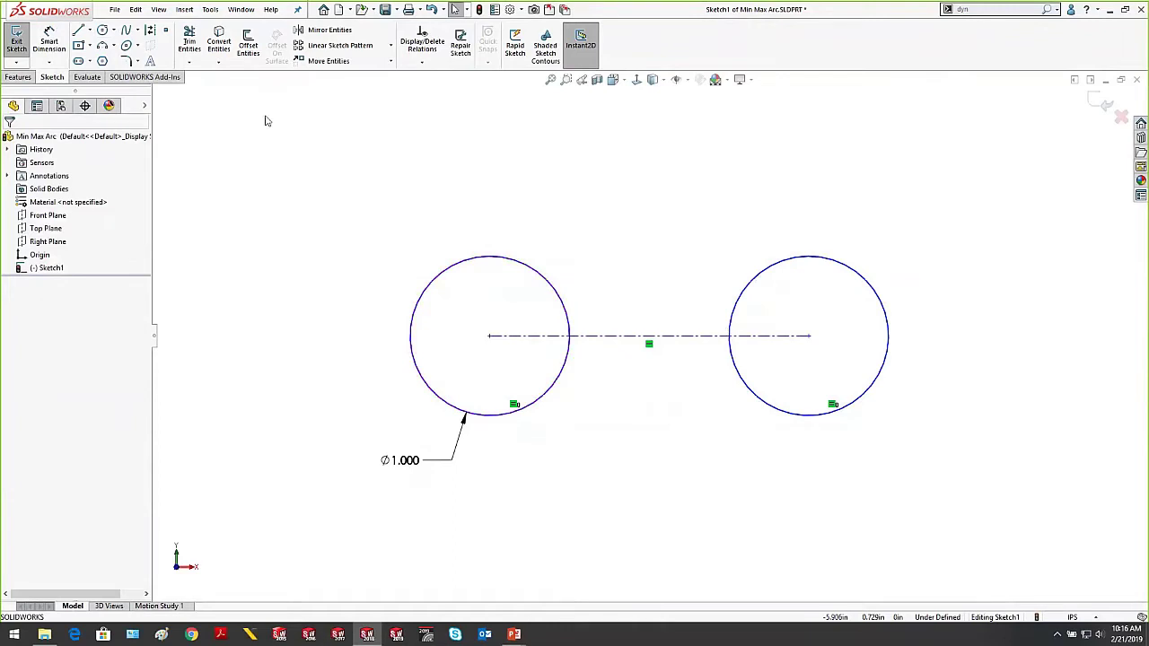
Try to dimension the circles between their outer edges with ordinary Smart Dimension picks, then cancel the placement
{"action": "left_click", "coordinate": [49, 41]}
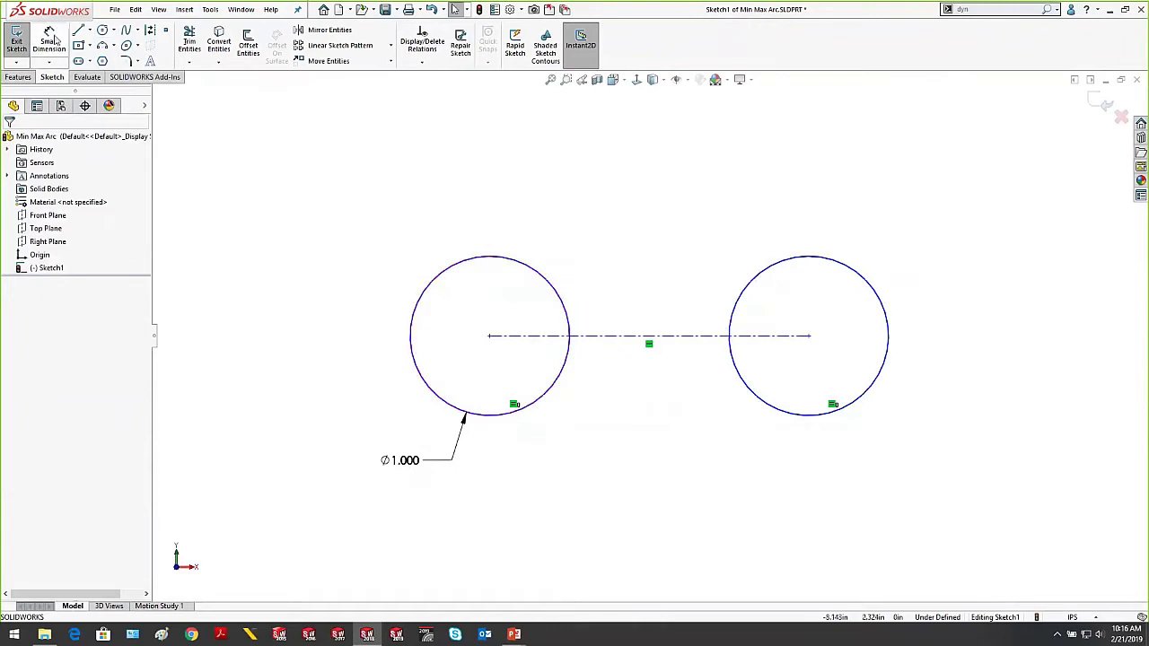
{"action": "left_click", "coordinate": [411, 345]}
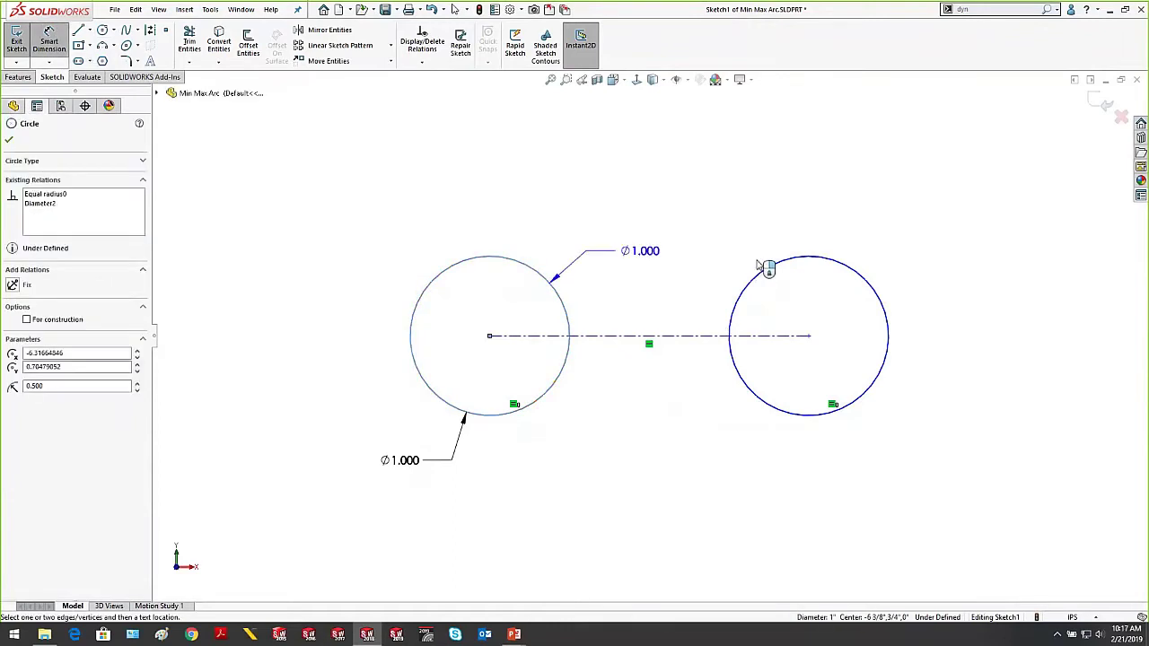
{"action": "left_click", "coordinate": [888, 341]}
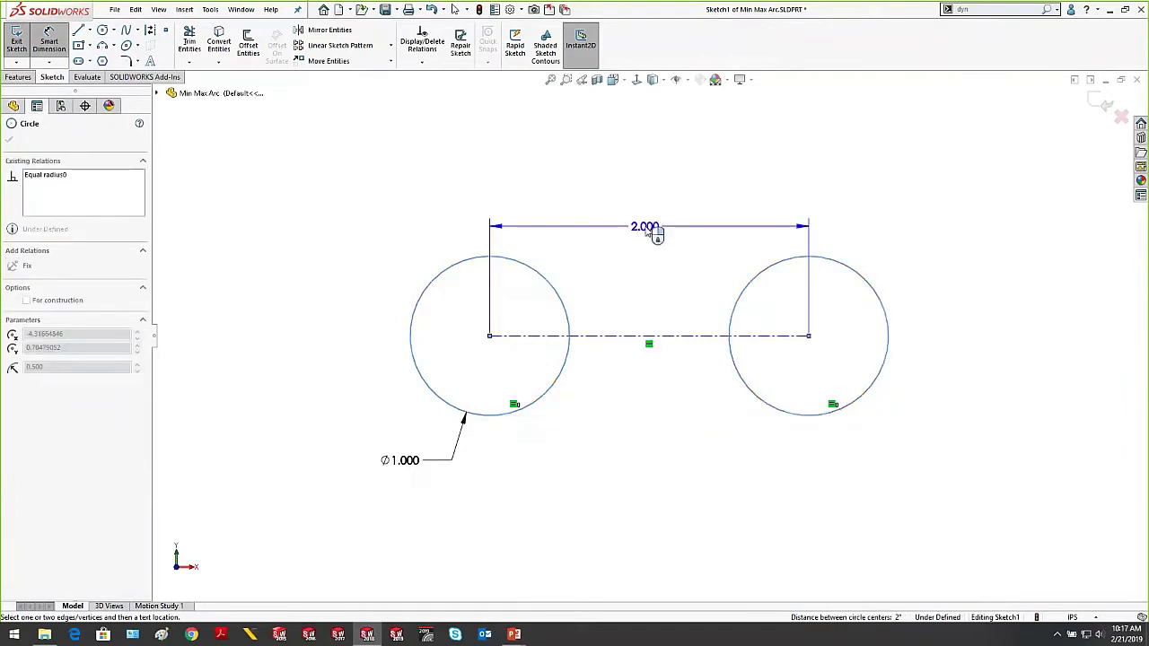
{"action": "key", "text": "Escape"}
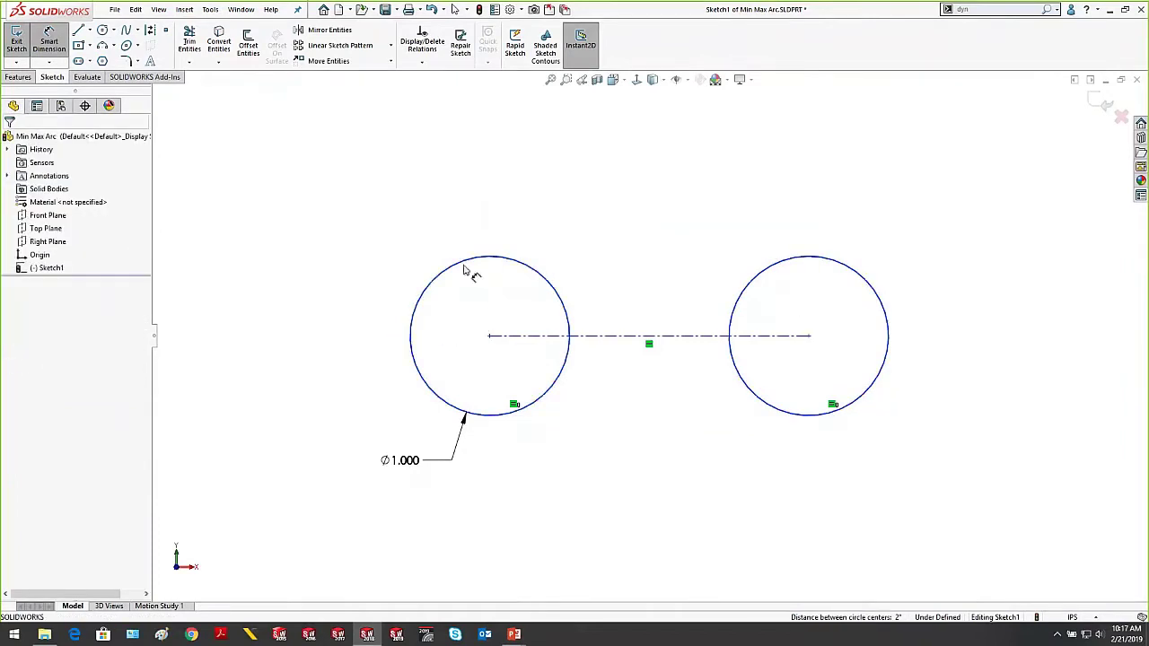
{"action": "key", "text": "Escape"}
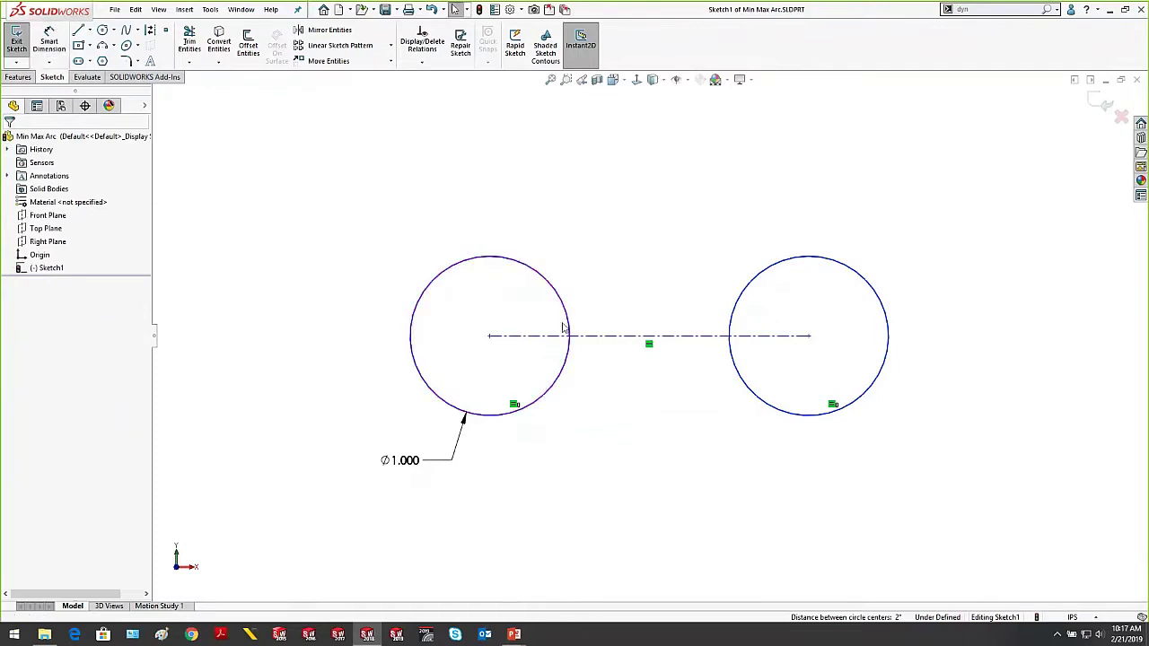
Dimension the overall distance between the two circles' outermost edges using Smart Dimension's min/max arc selection, placing it above them
{"action": "left_click", "coordinate": [50, 42]}
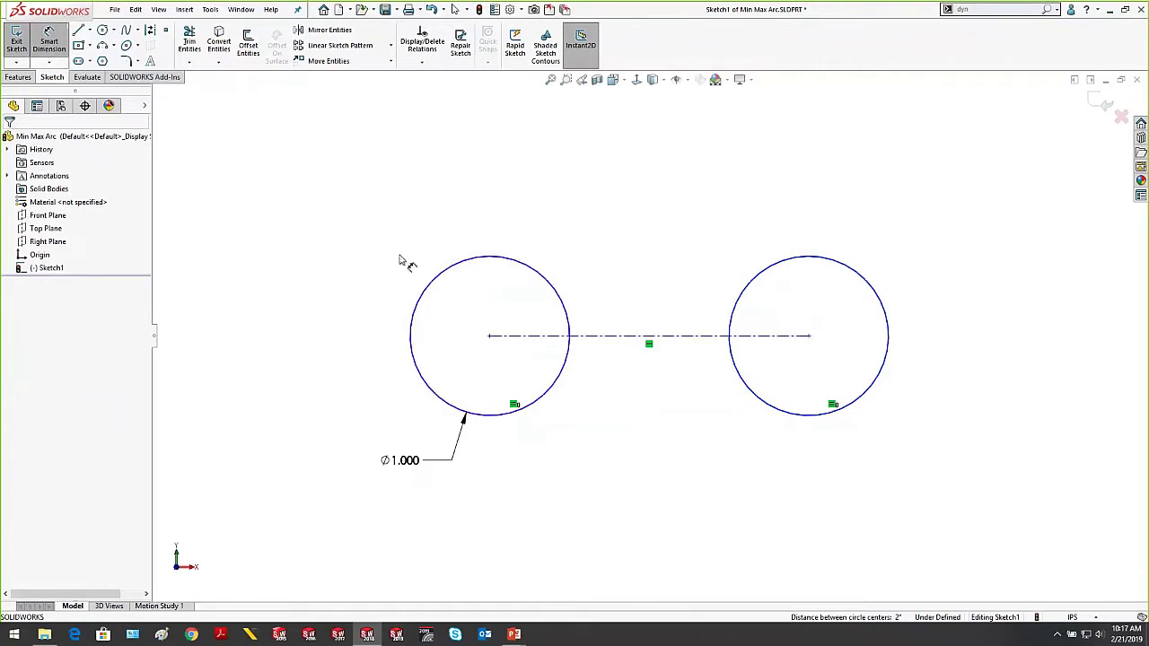
{"action": "left_click", "coordinate": [413, 346], "text": "shift"}
{"action": "left_click", "coordinate": [885, 312], "text": "shift"}
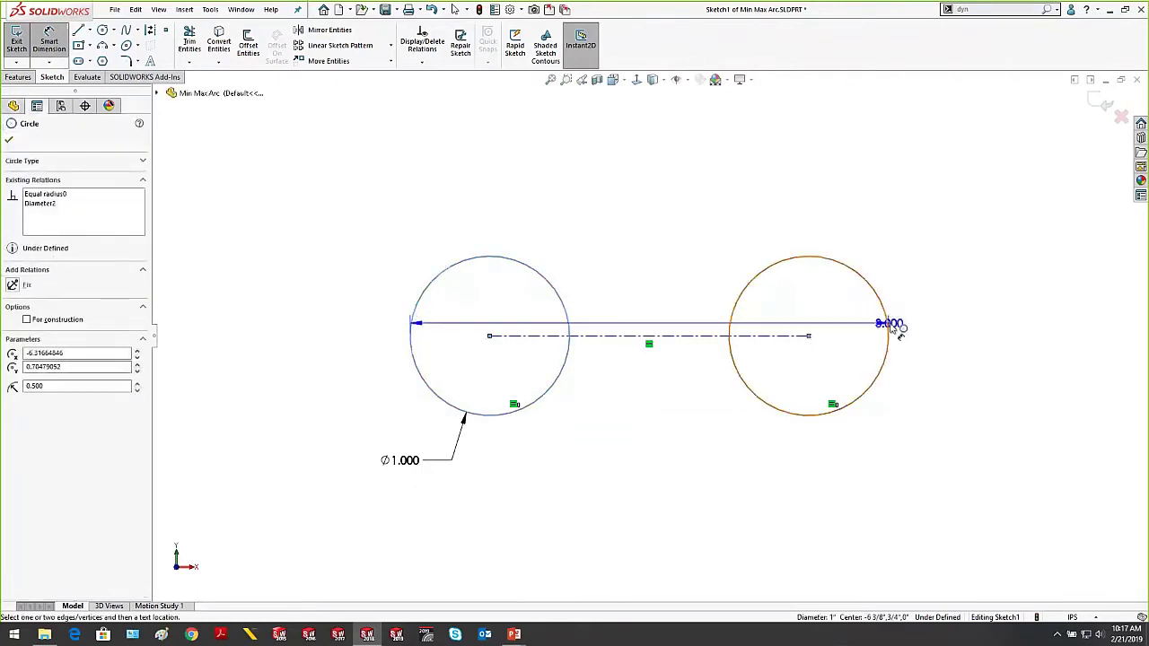
{"action": "left_click", "coordinate": [889, 325], "text": "shift"}
{"action": "left_click", "coordinate": [692, 177]}
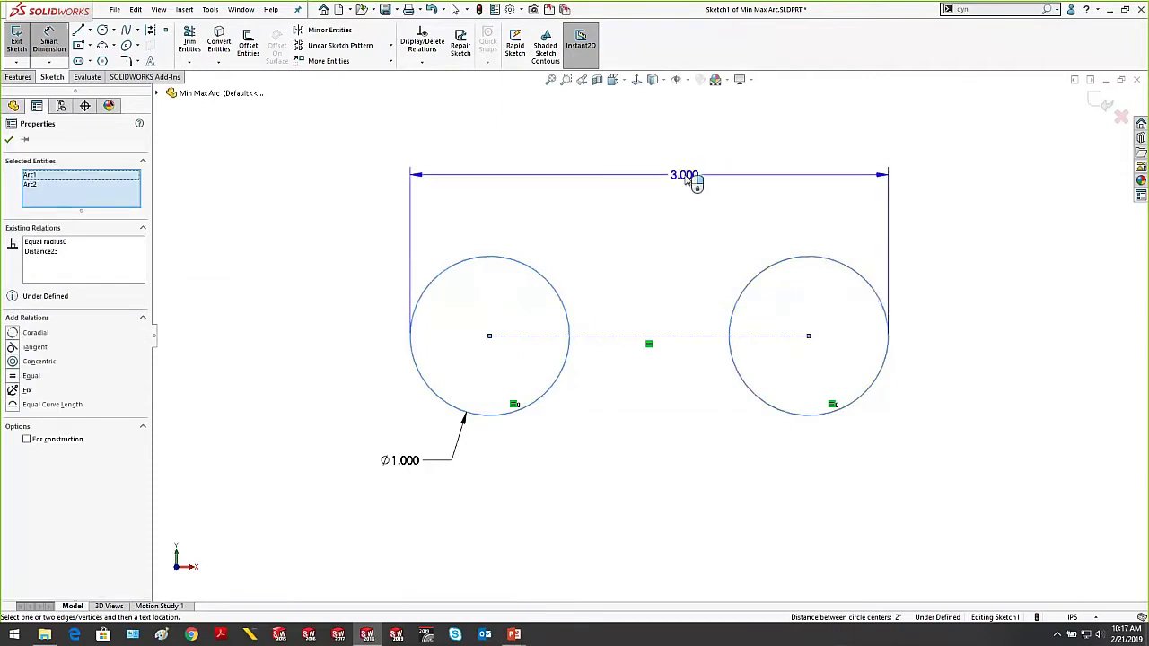
{"action": "key", "text": "Escape"}
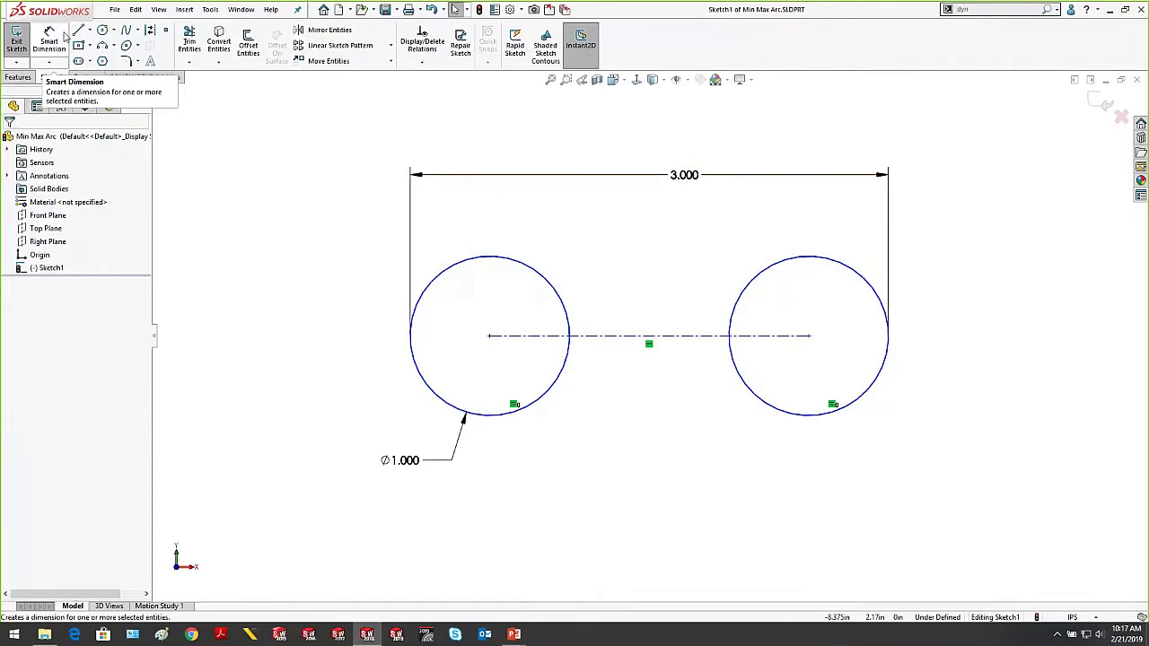
Cycle the overall dimension's first arc condition through Center and Min, finishing on Max
{"action": "left_click", "coordinate": [558, 177]}
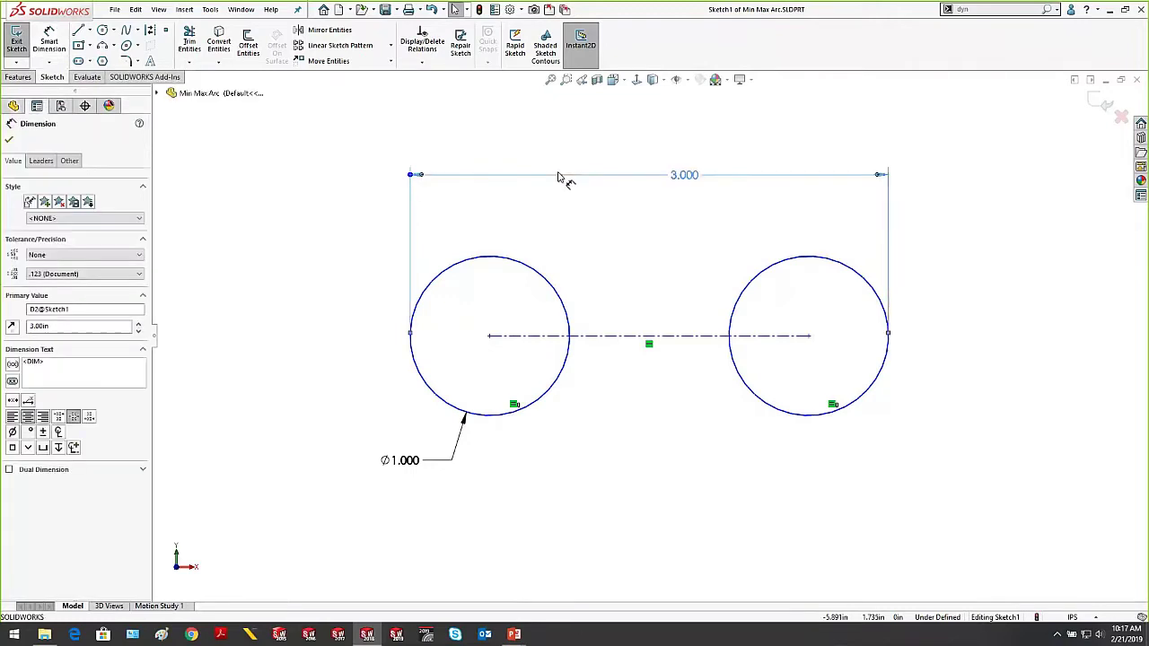
{"action": "left_click", "coordinate": [41, 162]}
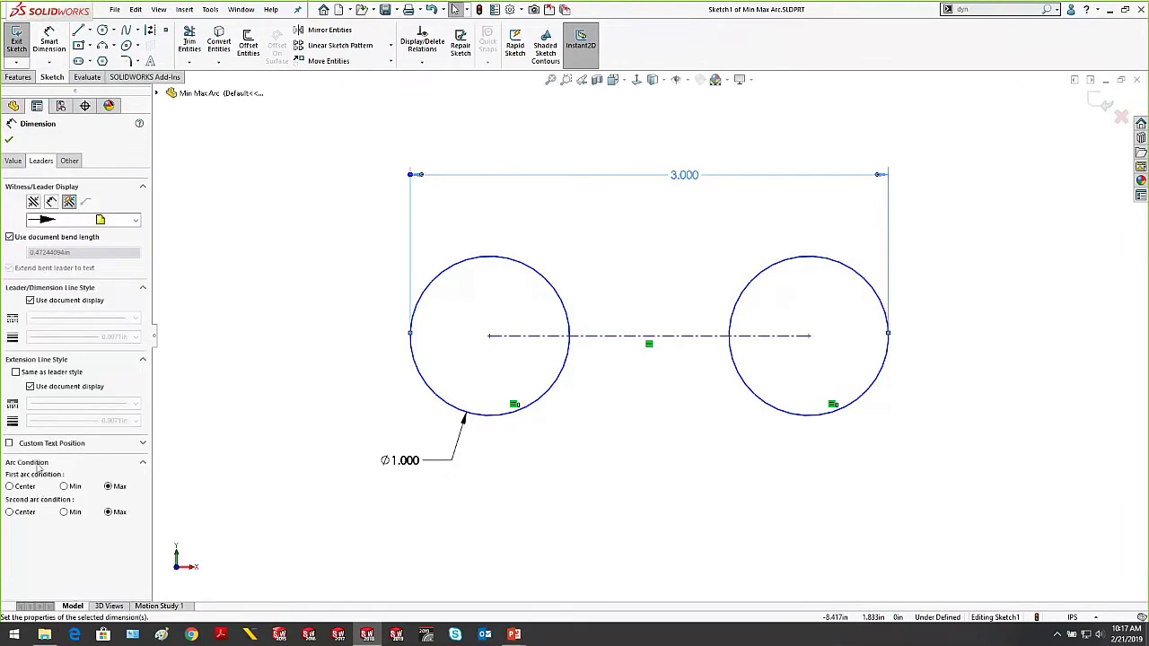
{"action": "left_click", "coordinate": [27, 486]}
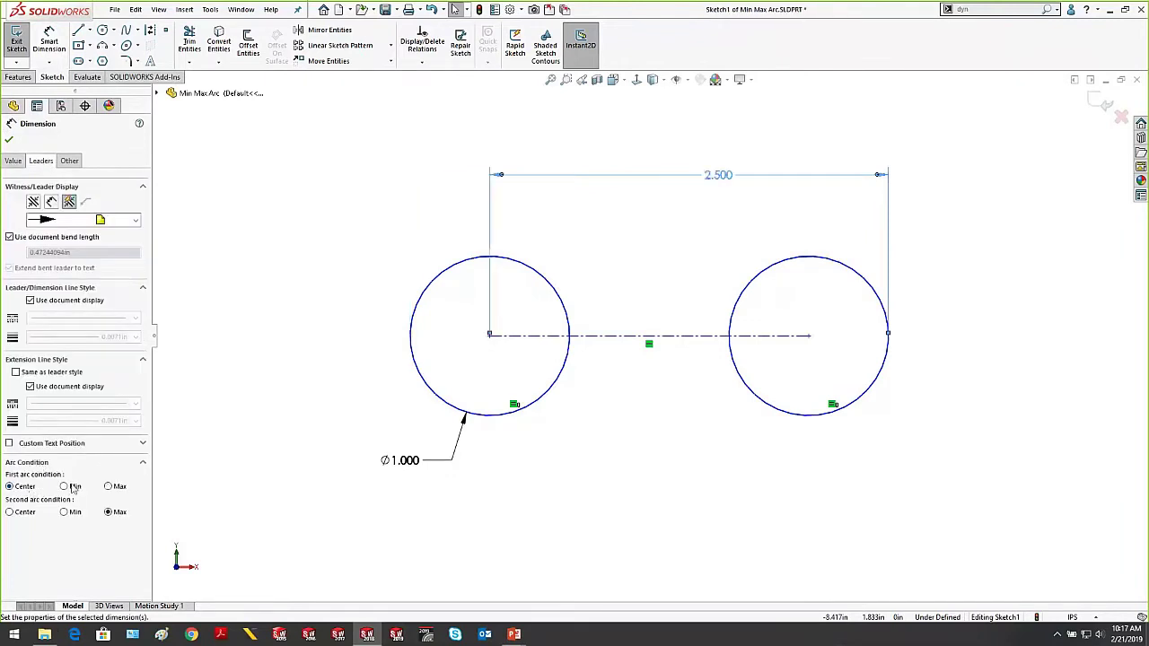
{"action": "left_click", "coordinate": [74, 487]}
{"action": "left_click", "coordinate": [118, 487]}
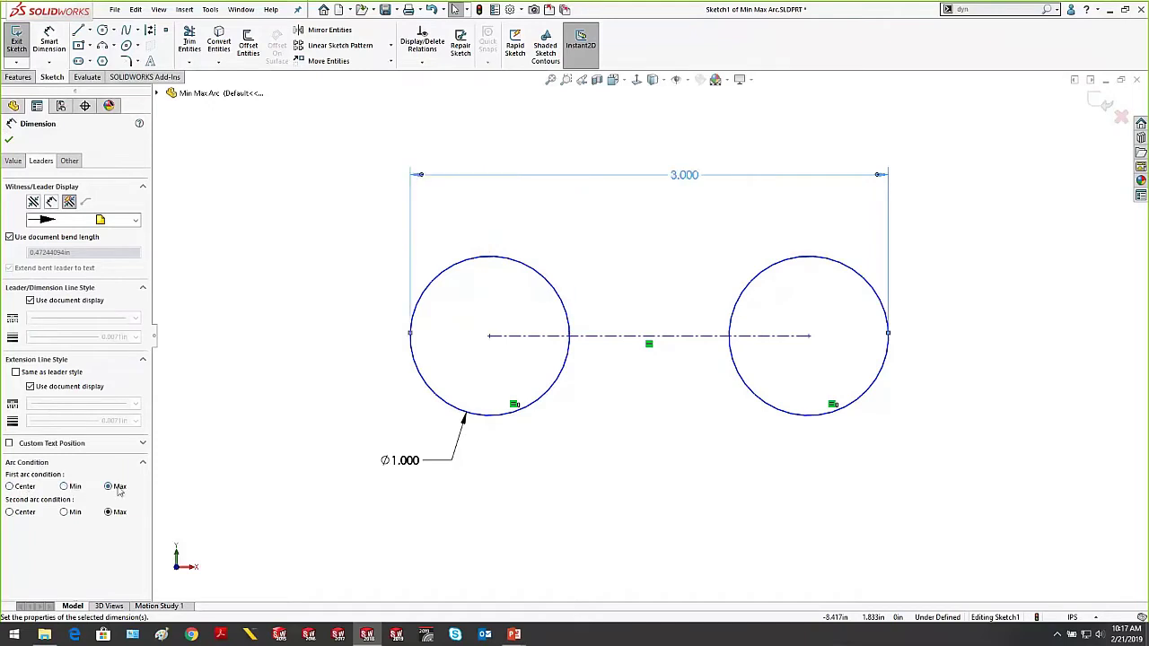
Try Center, Min and Max as the dimension's second arc condition, finishing on Min
{"action": "left_click", "coordinate": [23, 513]}
{"action": "left_click", "coordinate": [72, 513]}
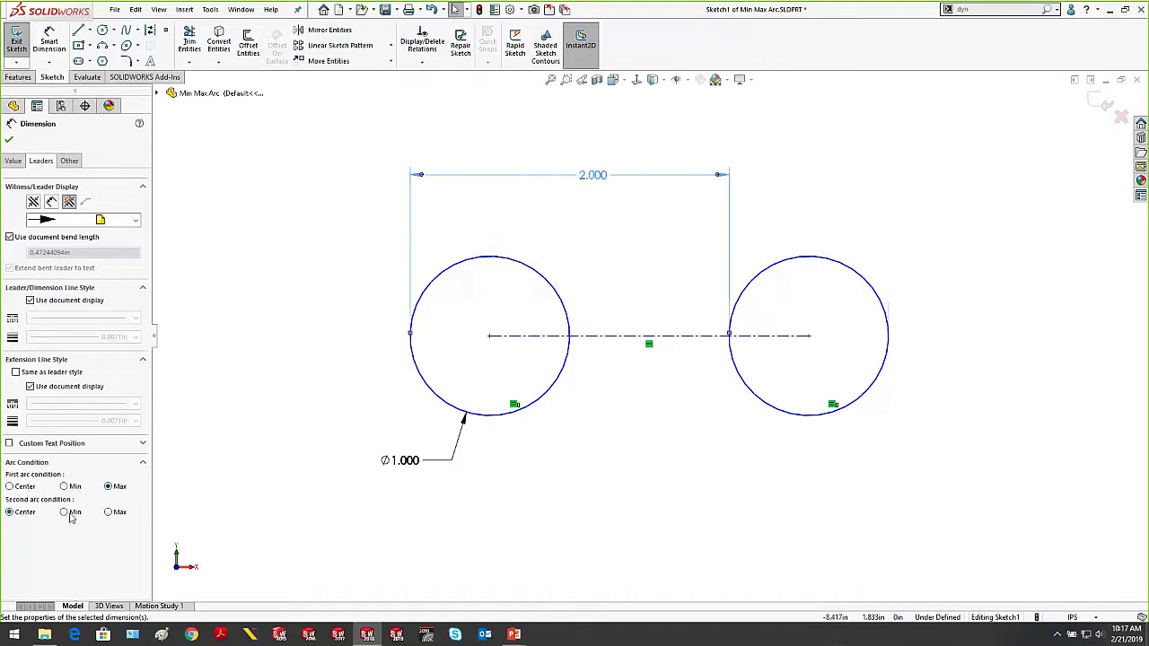
{"action": "left_click", "coordinate": [118, 513]}
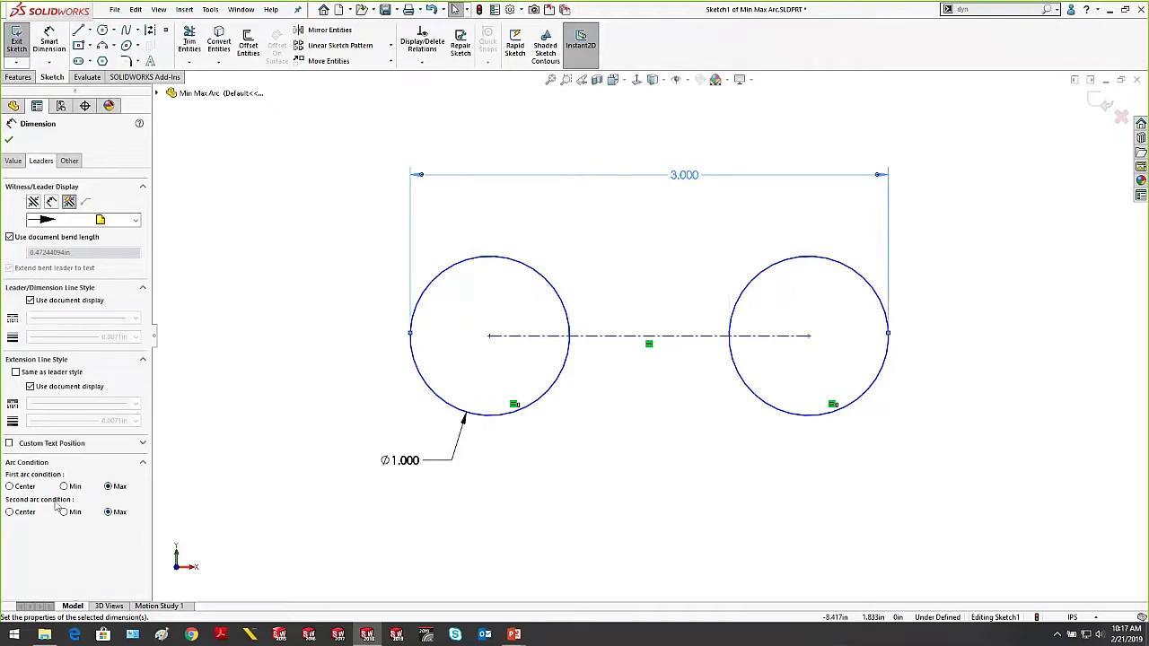
{"action": "left_click", "coordinate": [65, 511]}
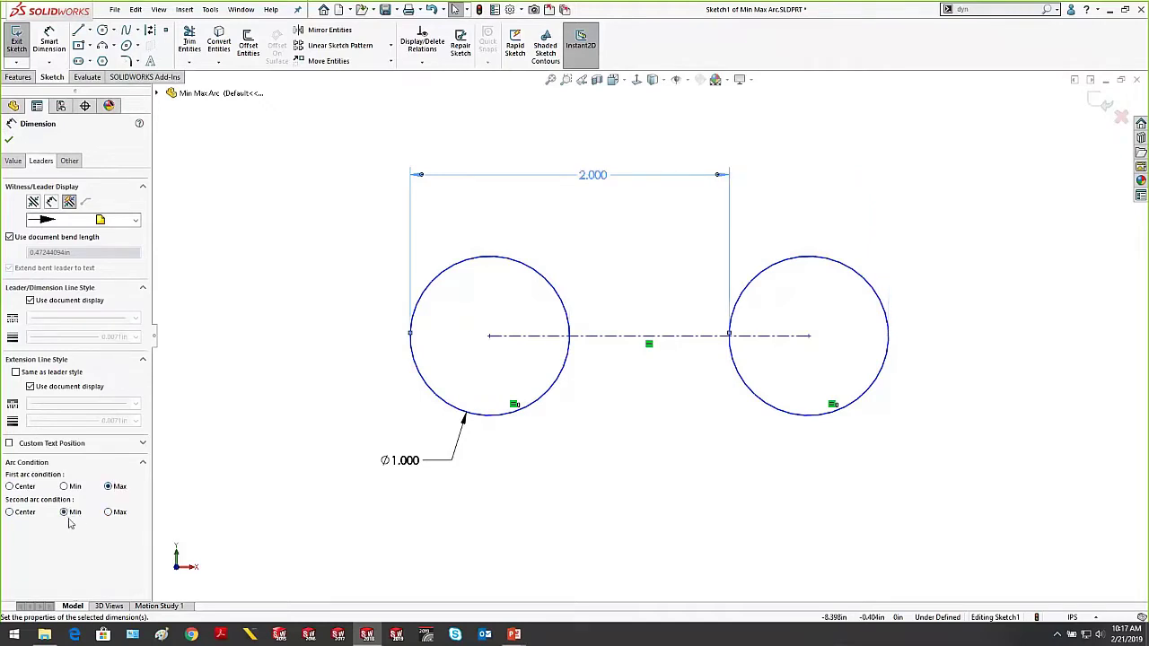
{"action": "left_click", "coordinate": [216, 297]}
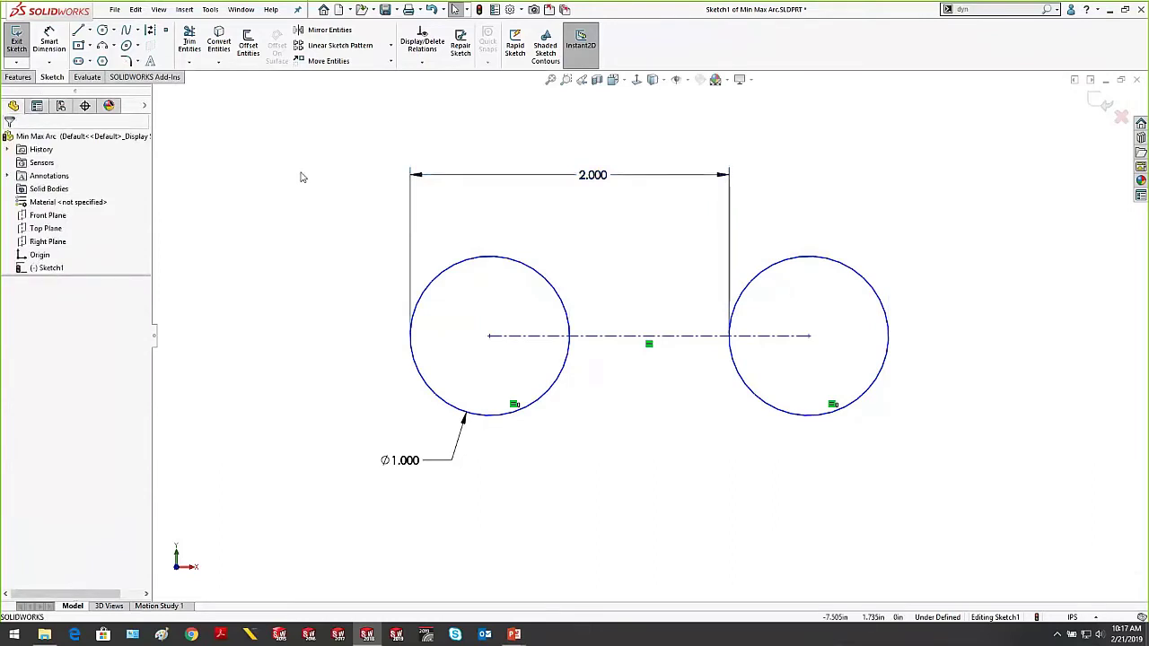
Replace the horizontal distance dimension with a Smart Dimension across the gap between the circles' facing inner edges
{"action": "left_click", "coordinate": [687, 177]}
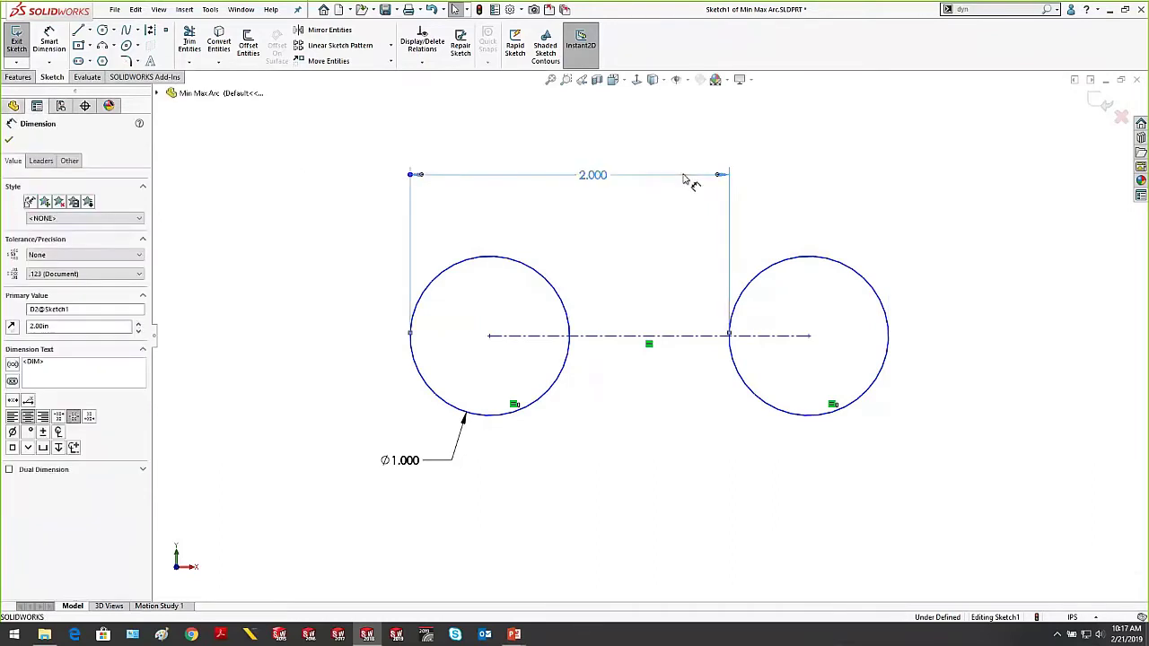
{"action": "key", "text": "Delete"}
{"action": "left_click", "coordinate": [49, 41]}
{"action": "key", "text": "Caps_Lock"}
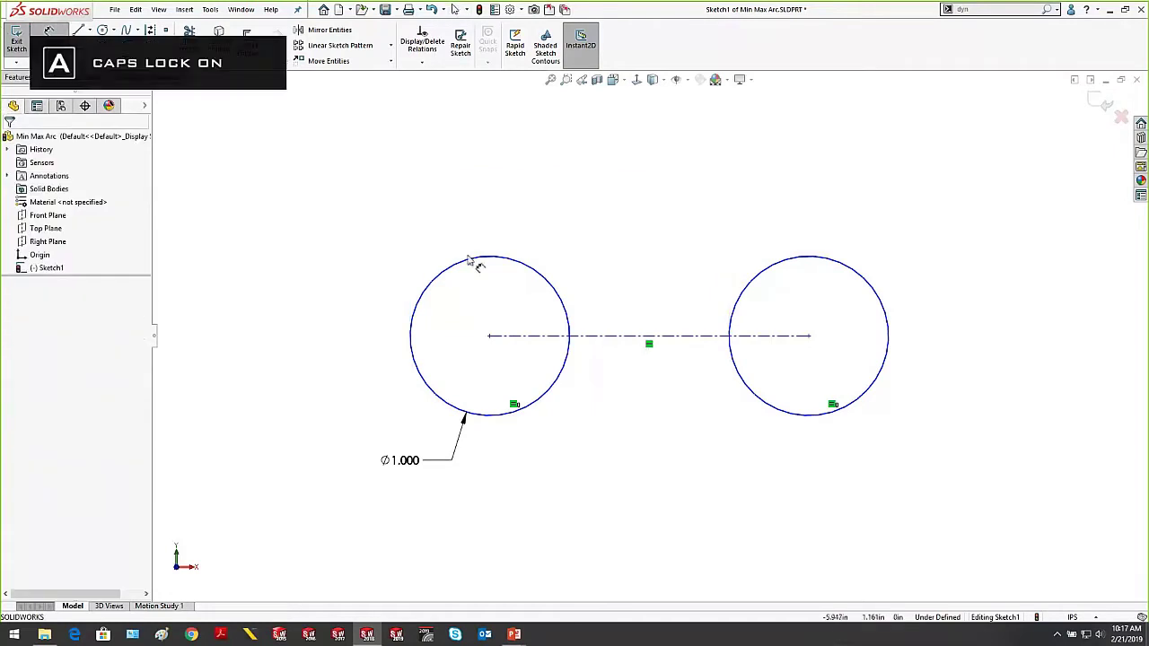
{"action": "key", "text": "Caps_Lock"}
{"action": "left_click", "coordinate": [569, 325]}
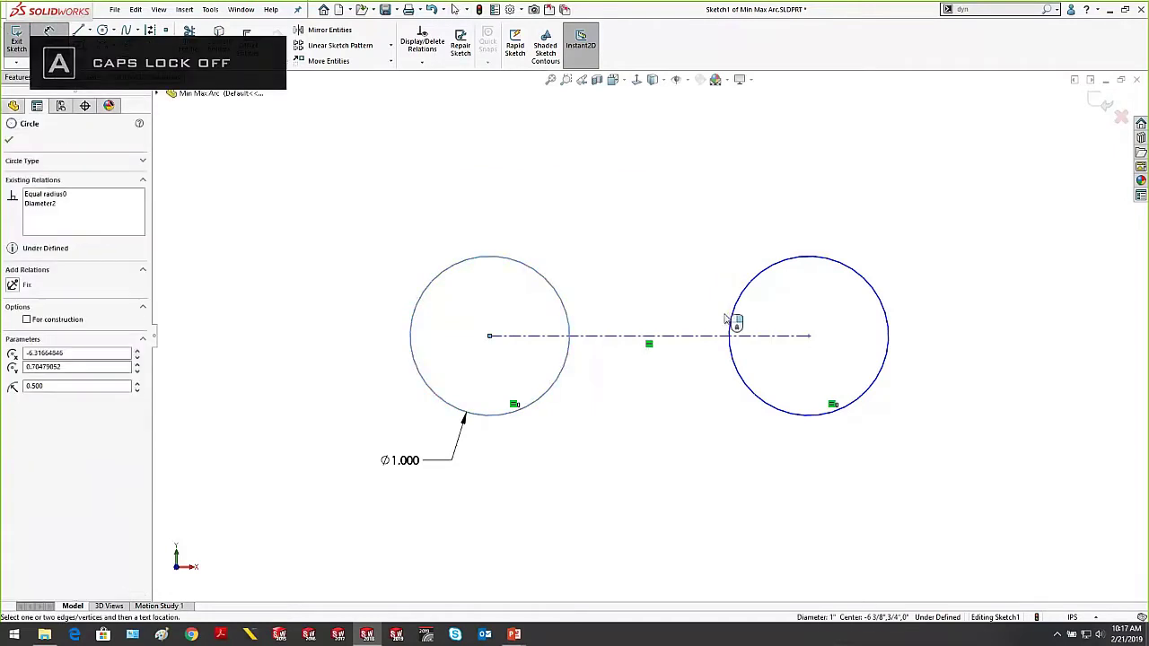
{"action": "left_click", "coordinate": [734, 330]}
{"action": "left_click", "coordinate": [655, 249]}
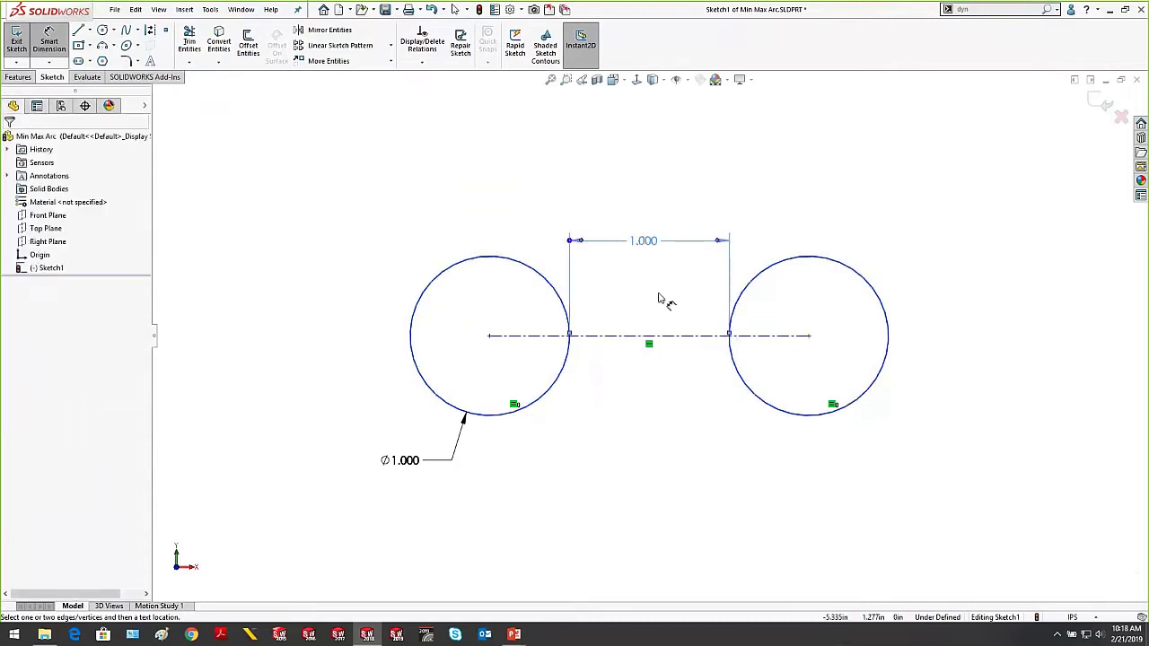
{"action": "key", "text": "Escape"}
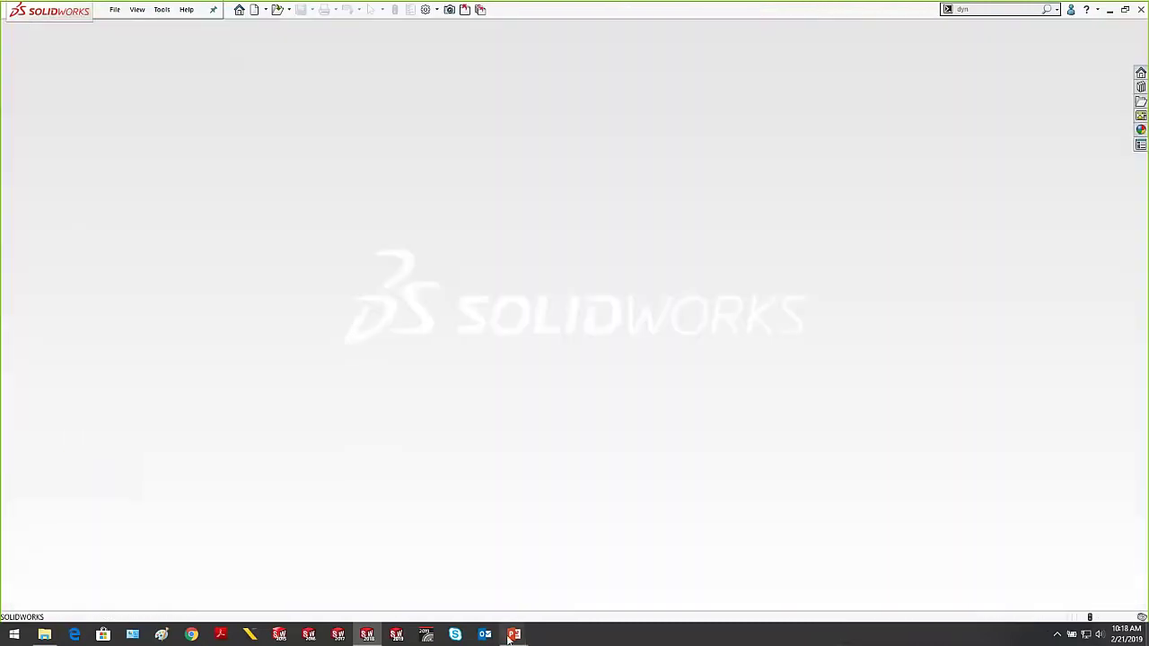
Return to the PowerPoint slideshow and advance to the Tip #8 slide on toggling Line to Arc
{"action": "mouse_move", "coordinate": [513, 634]}
{"action": "left_click", "coordinate": [574, 579]}
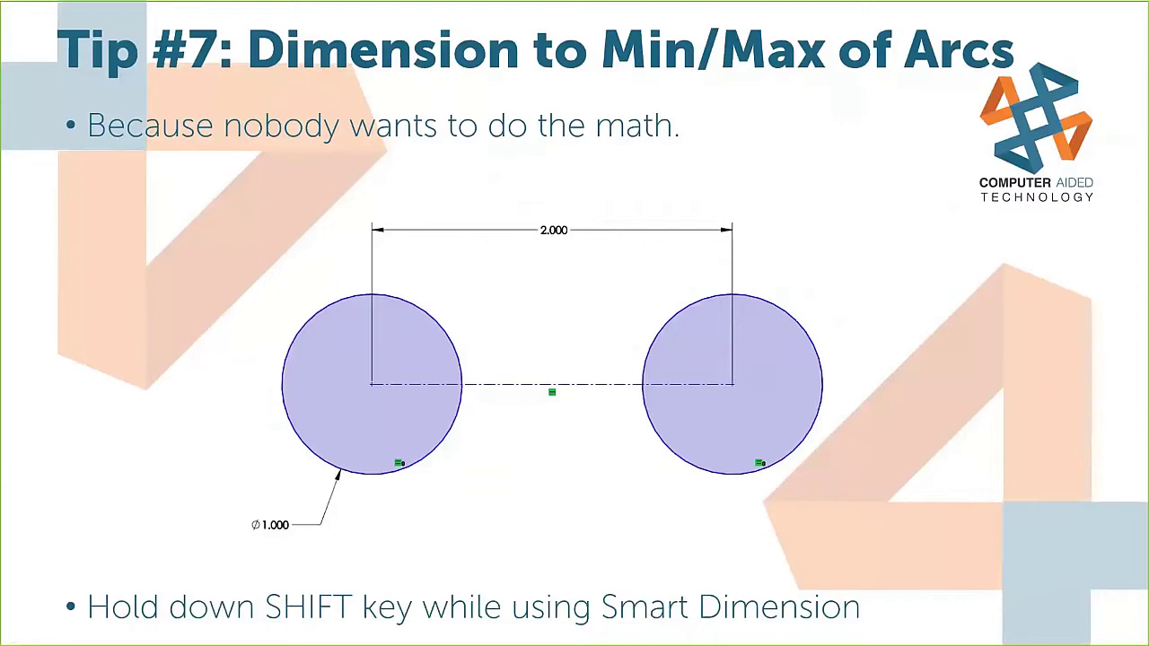
{"action": "key", "text": "Right"}
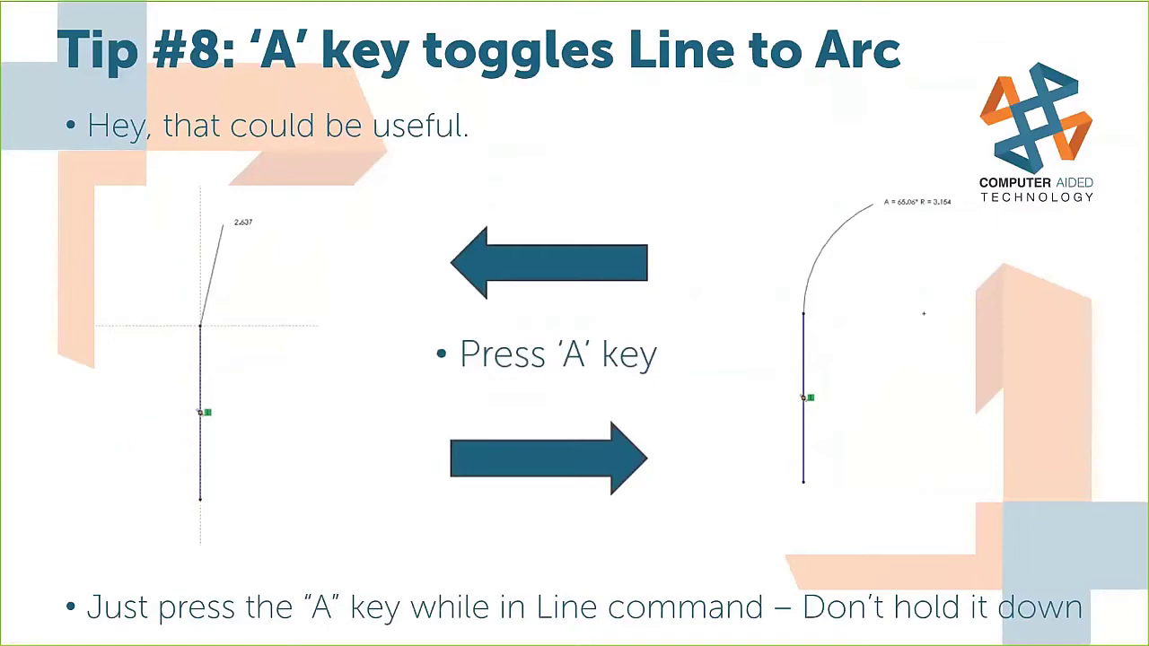
Switch to SOLIDWORKS and start a sketch on the Top Plane of the New Sketch part
{"action": "left_click", "coordinate": [265, 333]}
{"action": "key", "text": "alt+Tab"}
{"action": "left_click", "coordinate": [45, 228]}
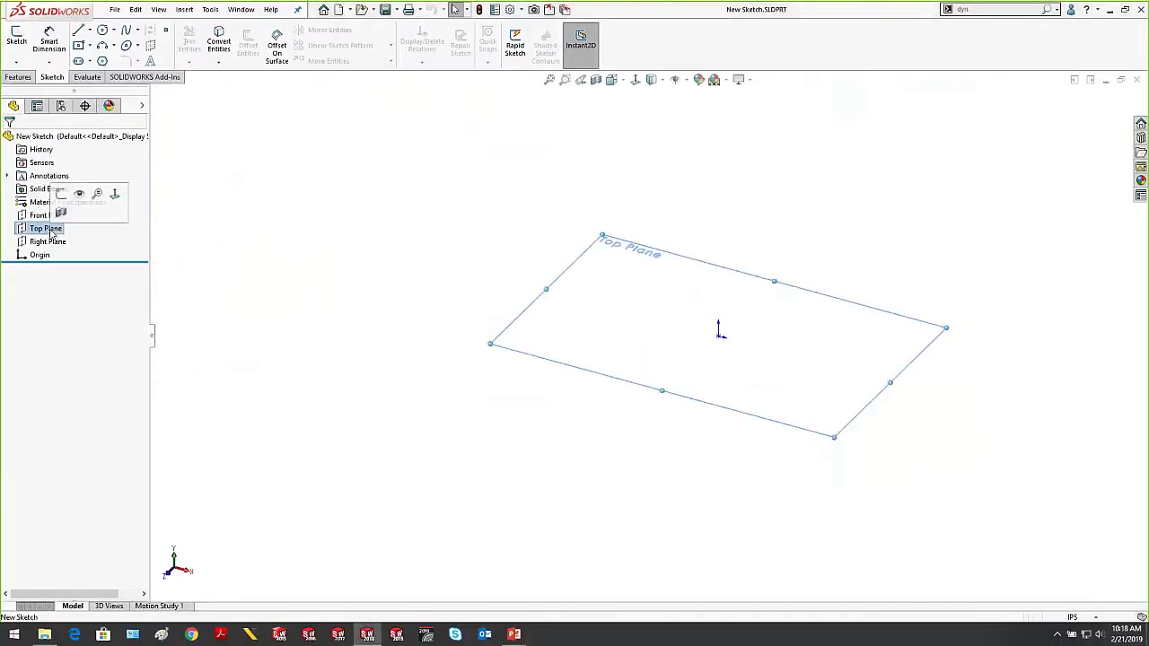
{"action": "left_click", "coordinate": [59, 194]}
Draw a vertical line about 2.92 in long straight up from the origin
{"action": "key", "text": "l"}
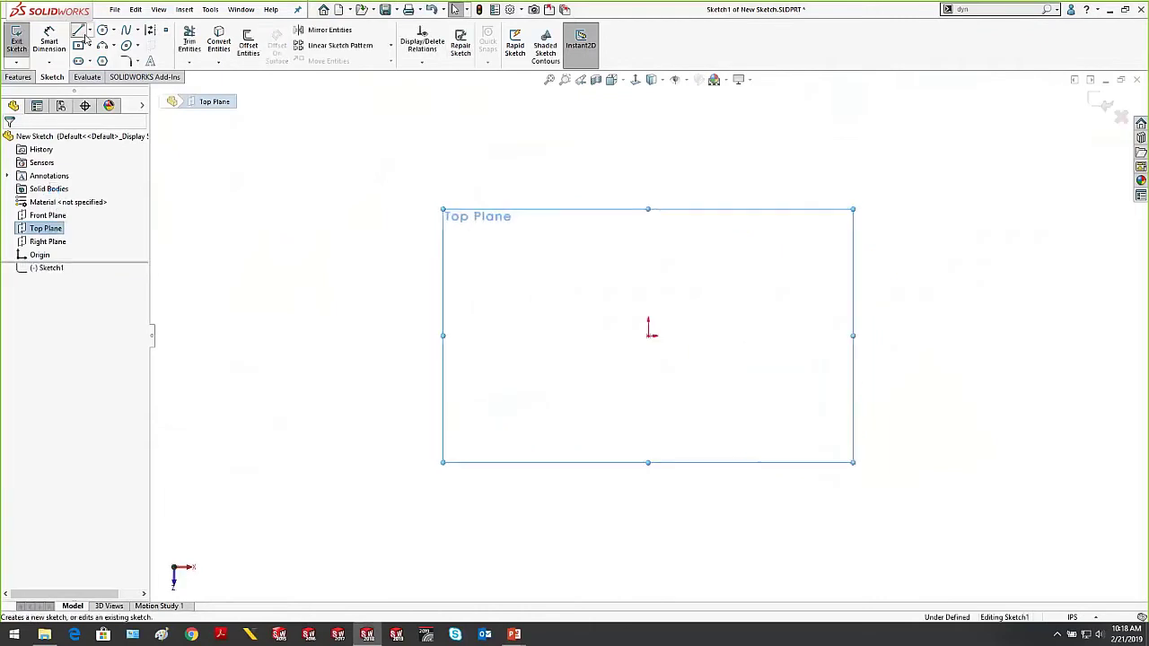
{"action": "left_click", "coordinate": [648, 335]}
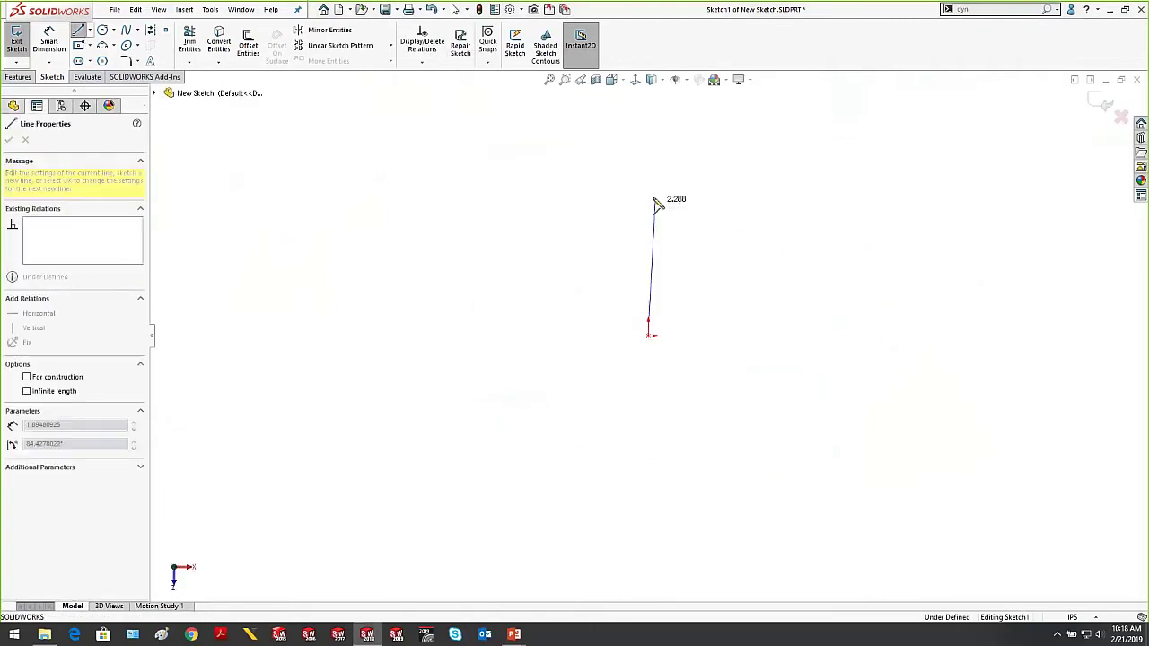
{"action": "left_click", "coordinate": [646, 168]}
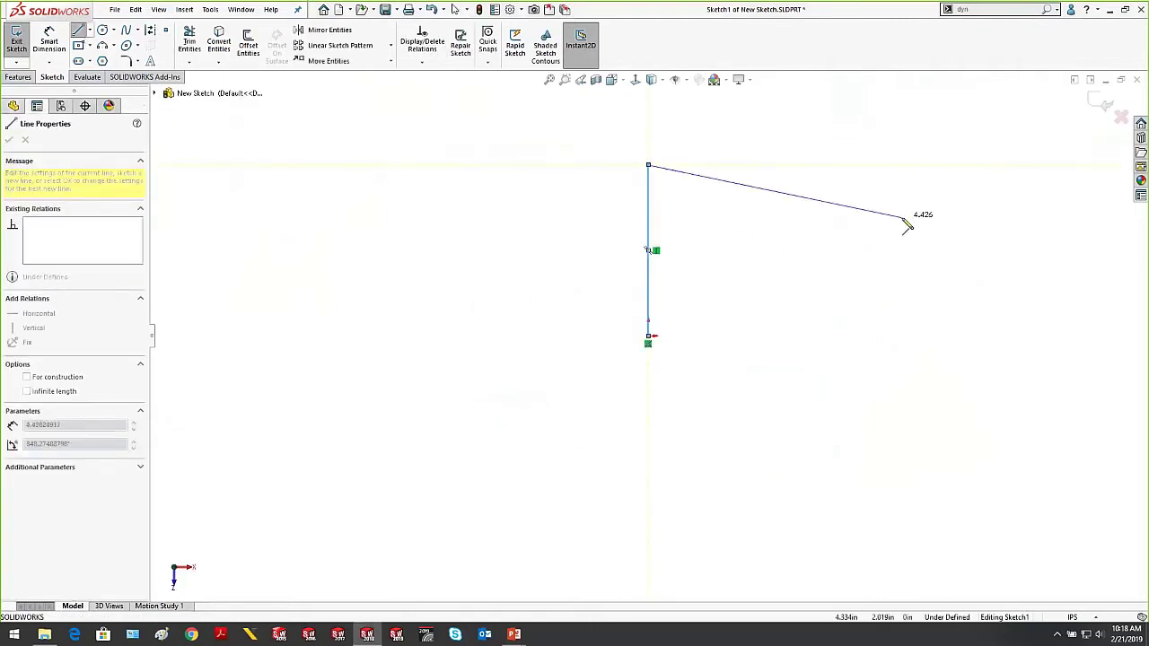
{"action": "scroll", "coordinate": [752, 196], "scroll_direction": "up", "scroll_amount": 2}
{"action": "scroll", "coordinate": [752, 197], "scroll_direction": "down", "scroll_amount": 2}
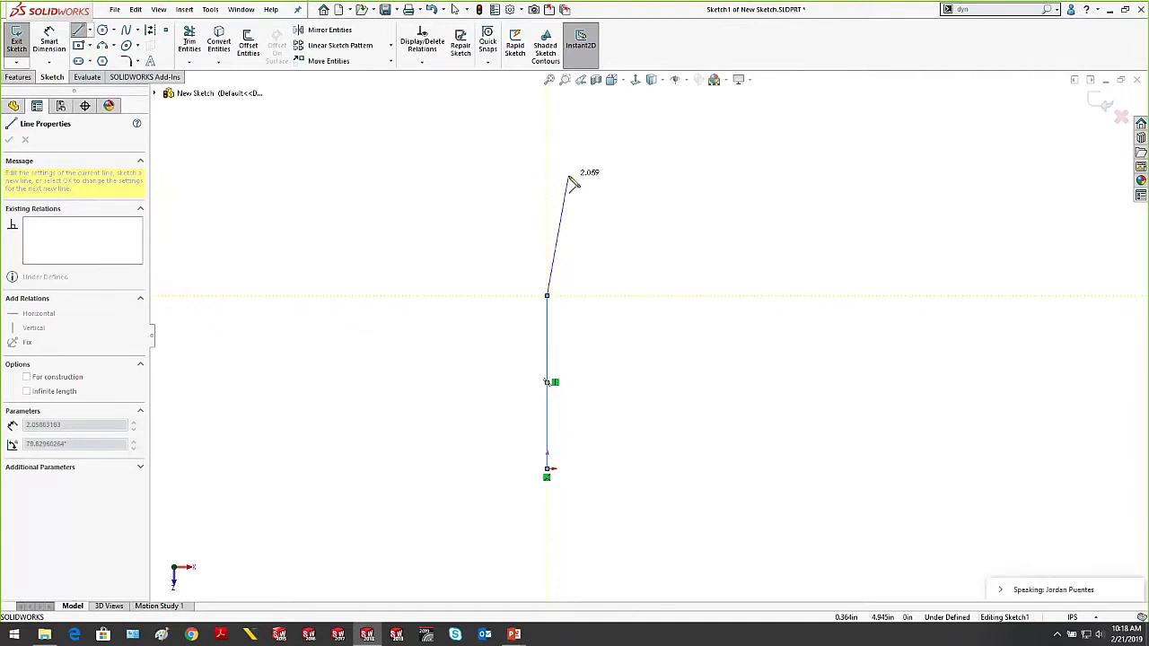
Try the next segment from the line's upper endpoint alternately as straight line and tangent arc, on both sides, and cancel it
{"action": "mouse_move", "coordinate": [547, 295]}
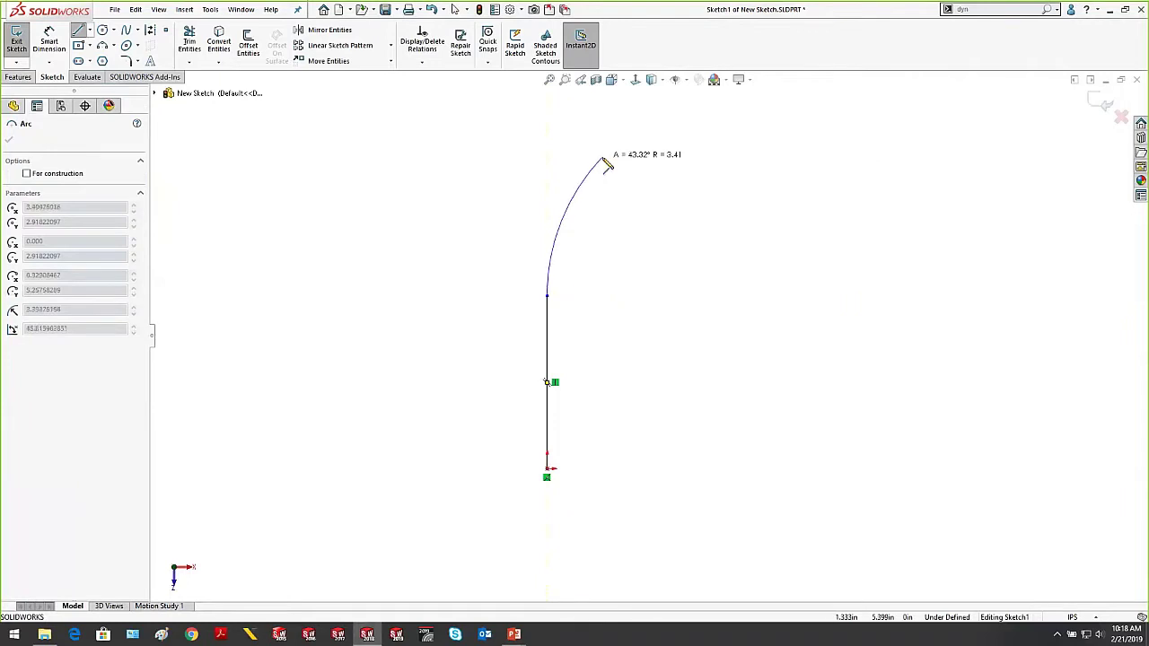
{"action": "key", "text": "a"}
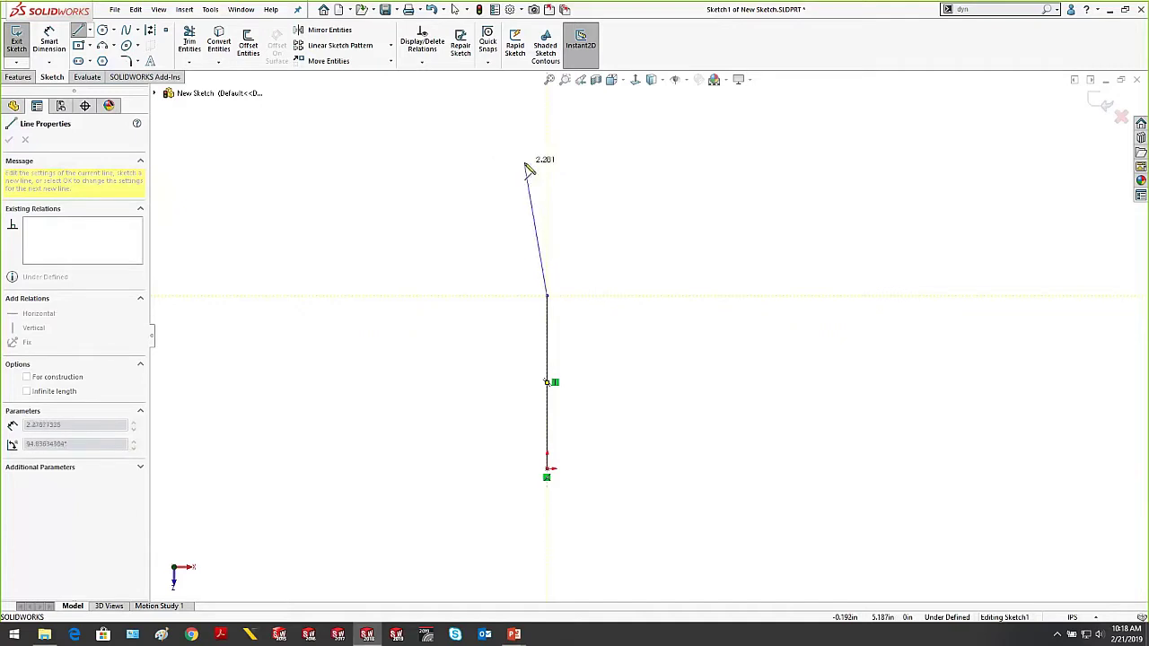
{"action": "key", "text": "a"}
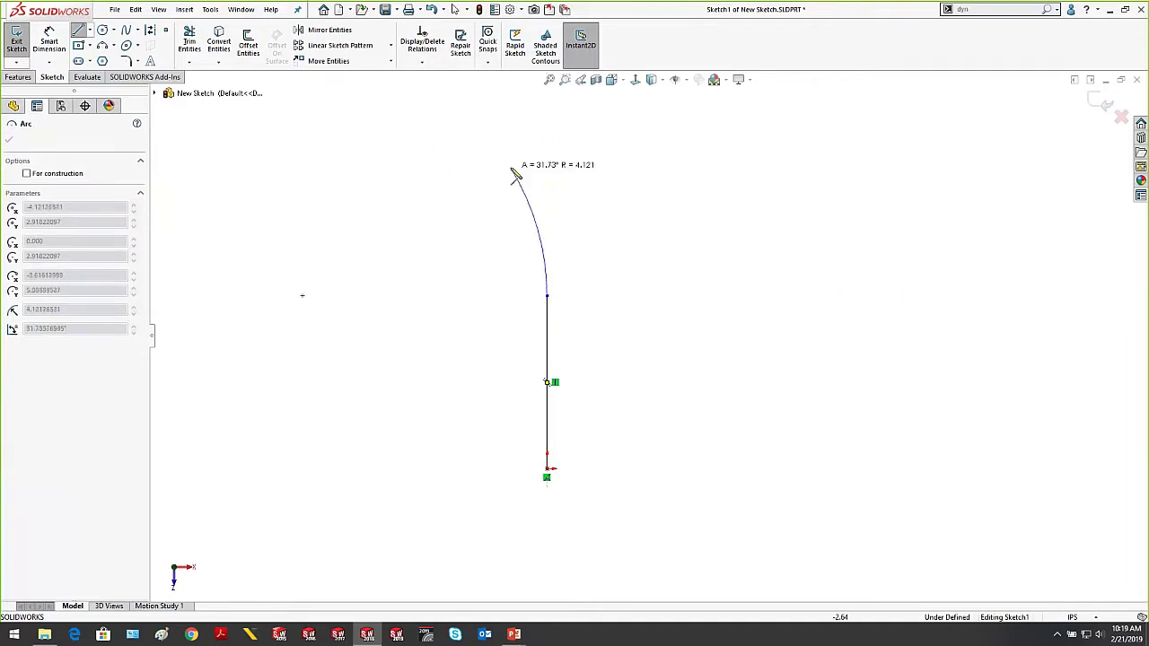
{"action": "key", "text": "Escape"}
{"action": "left_click", "coordinate": [546, 296]}
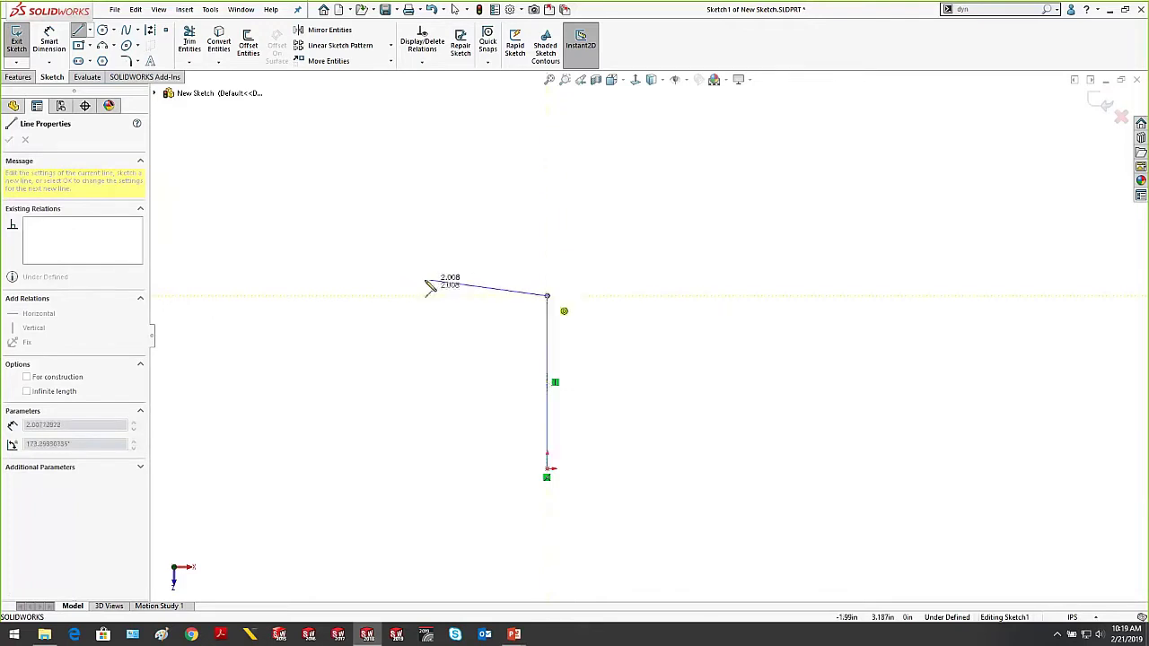
{"action": "key", "text": "a"}
{"action": "key", "text": "a"}
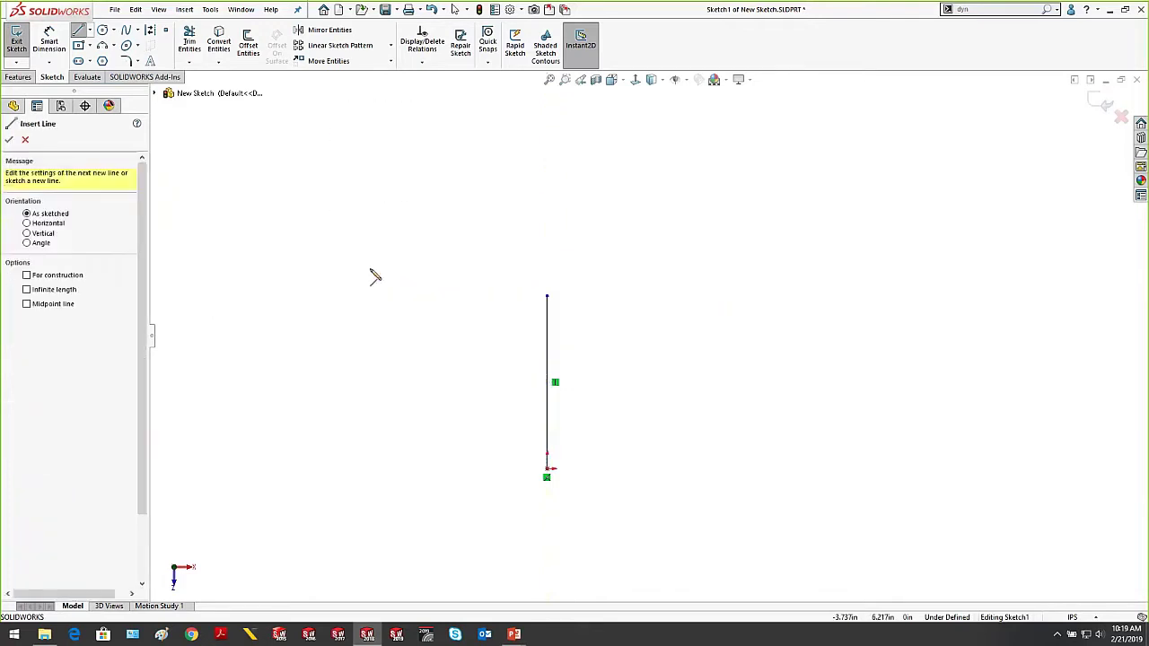
{"action": "key", "text": "a"}
{"action": "key", "text": "a"}
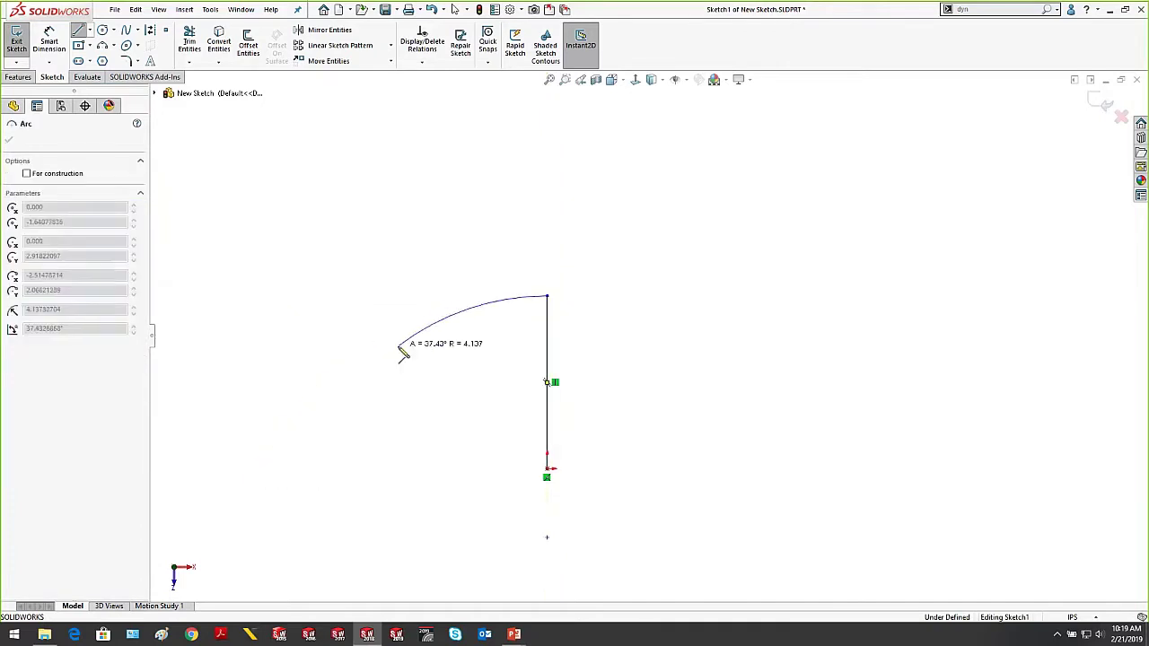
{"action": "key", "text": "a"}
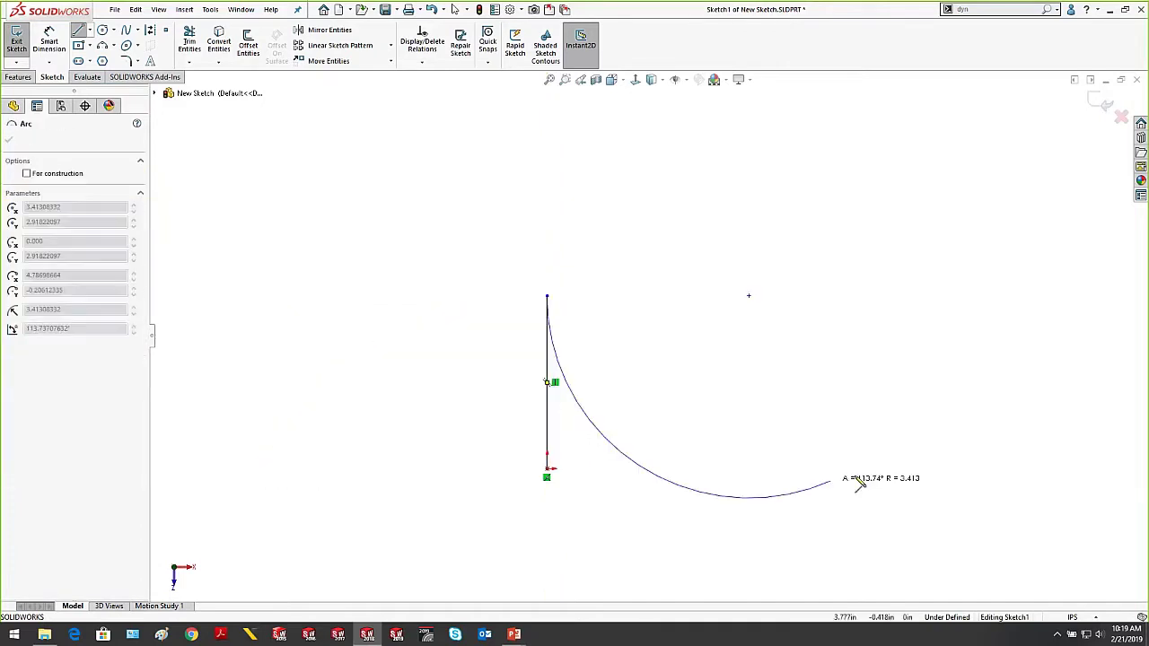
{"action": "key", "text": "Escape"}
From the upper endpoint, sketch a tangent semicircular arc of about 1.24 in radius and a vertical line down to the origin's level
{"action": "left_click", "coordinate": [547, 296]}
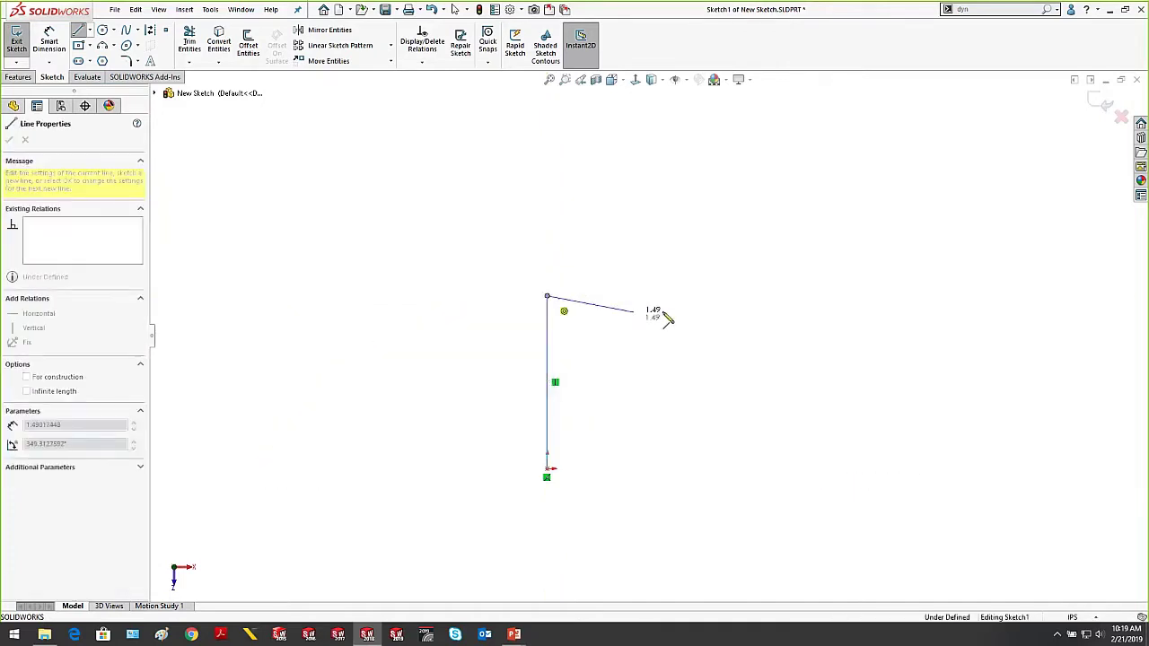
{"action": "key", "text": "a"}
{"action": "key", "text": "a"}
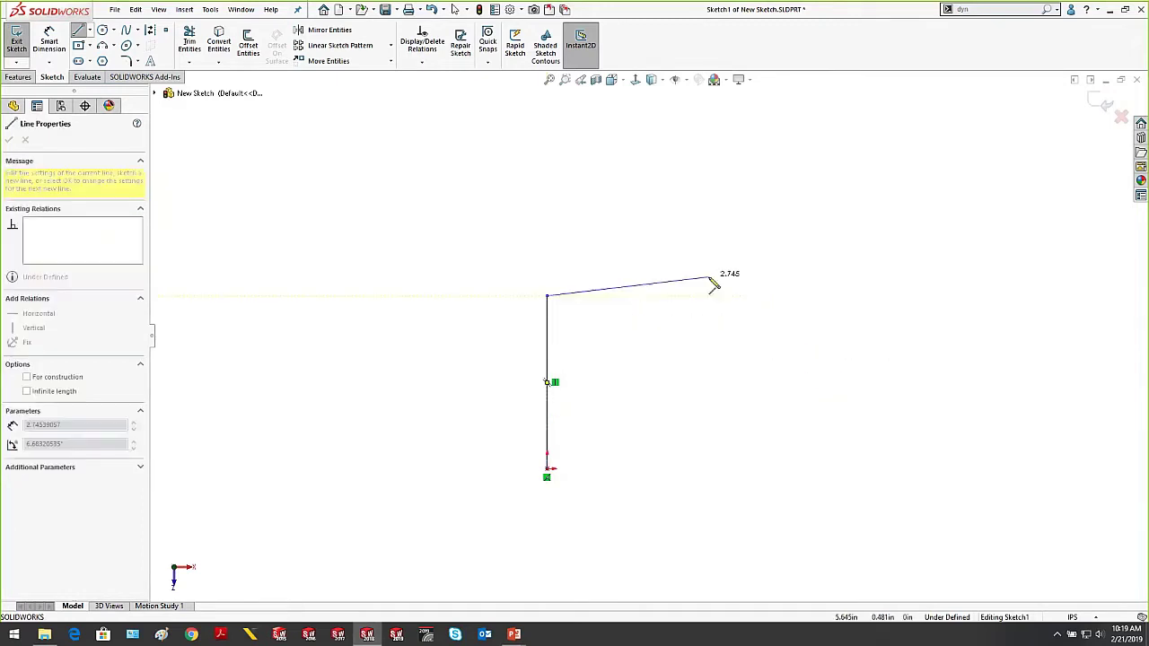
{"action": "key", "text": "a"}
{"action": "key", "text": "a"}
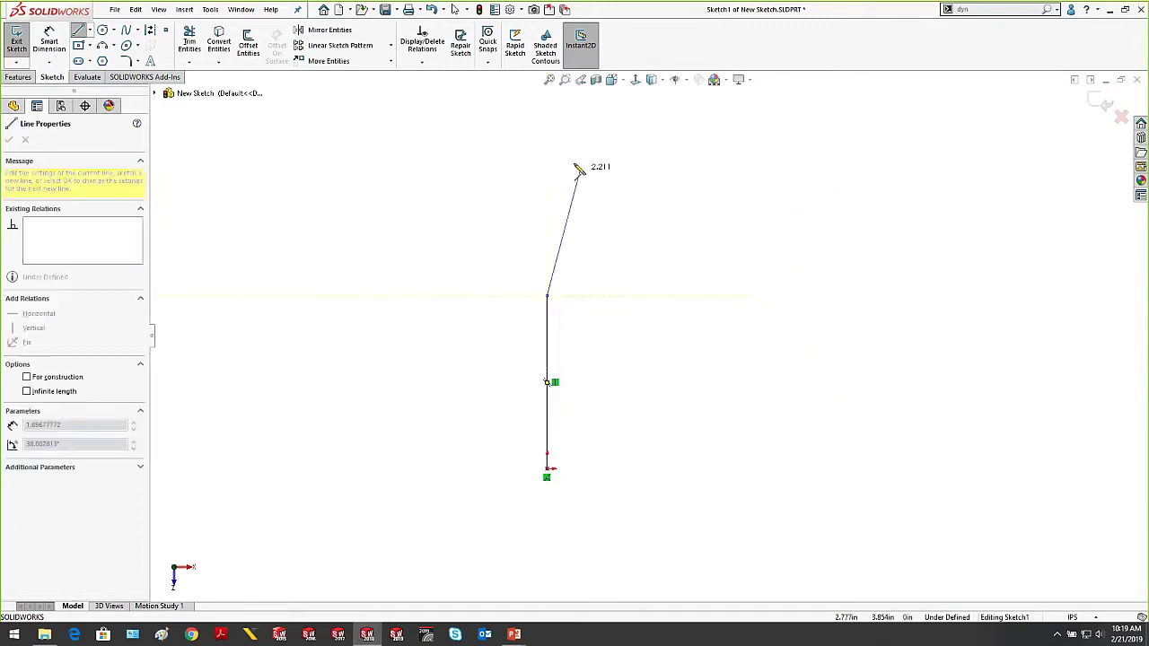
{"action": "key", "text": "a"}
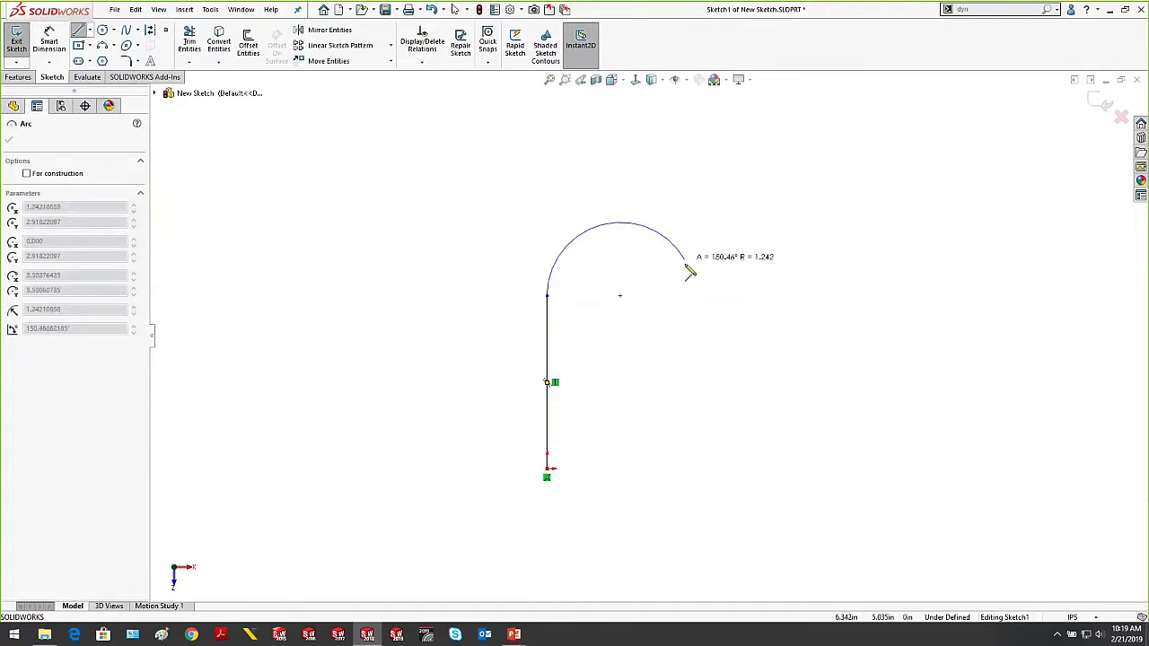
{"action": "left_click", "coordinate": [694, 300]}
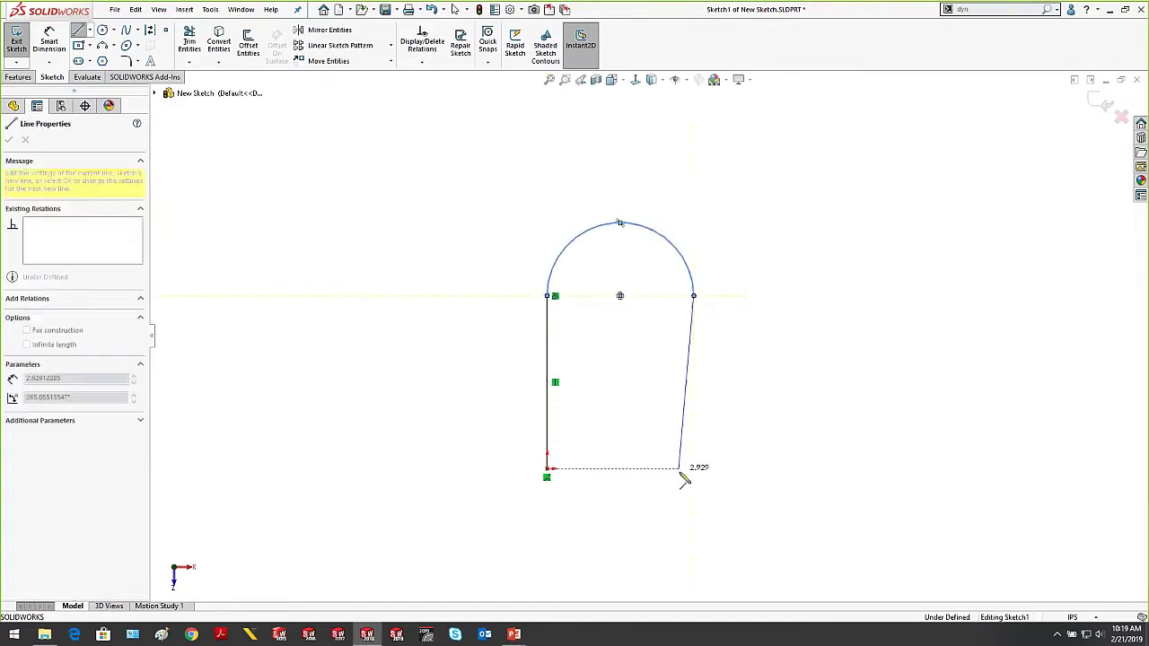
{"action": "left_click", "coordinate": [693, 470]}
{"action": "key", "text": "Escape"}
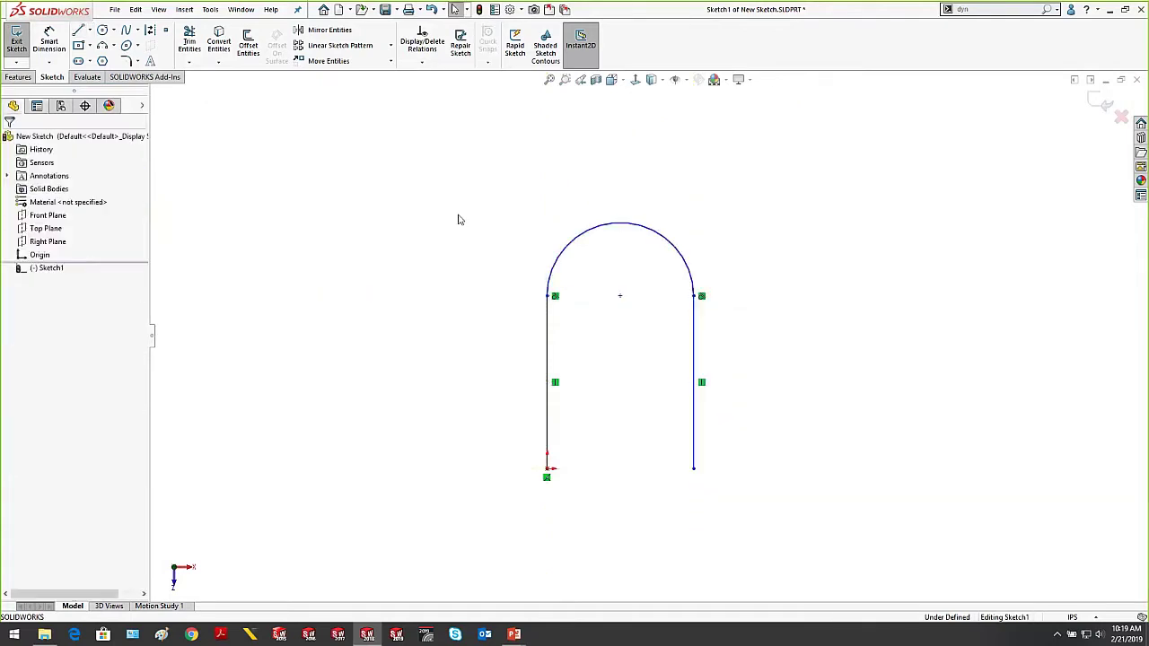
Delete all entities of the U-shaped profile and draw a vertical line about 3.55 in long up from the origin
{"action": "left_click_drag", "start_coordinate": [484, 193], "coordinate": [736, 471]}
{"action": "key", "text": "Delete"}
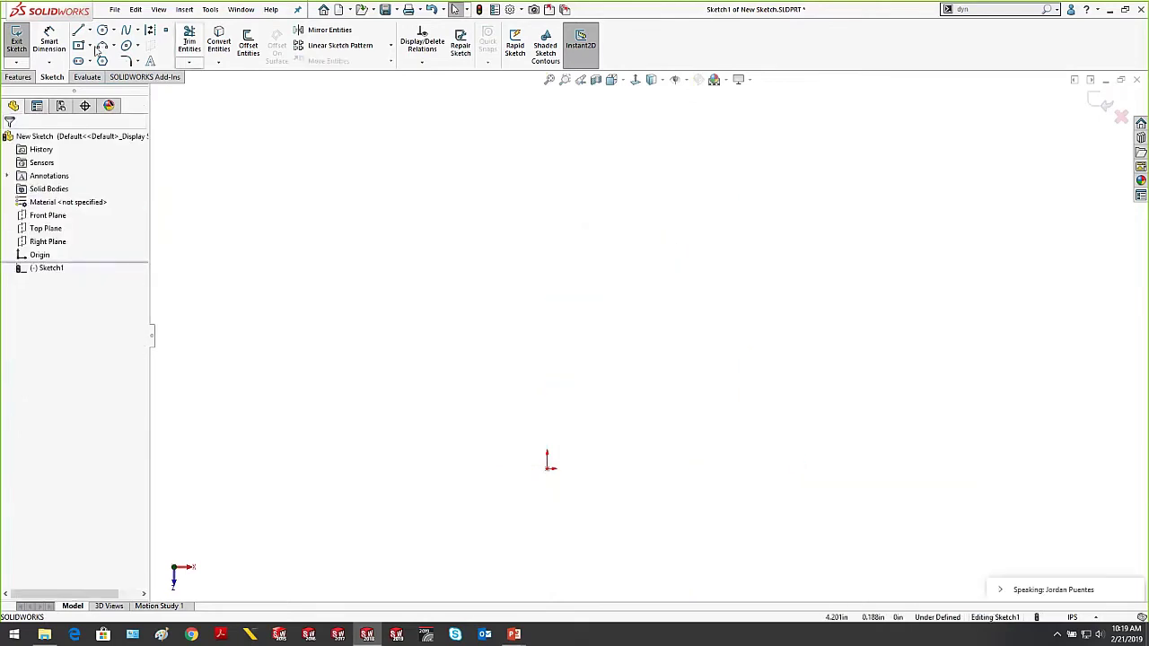
{"action": "key", "text": "l"}
{"action": "left_click", "coordinate": [549, 467]}
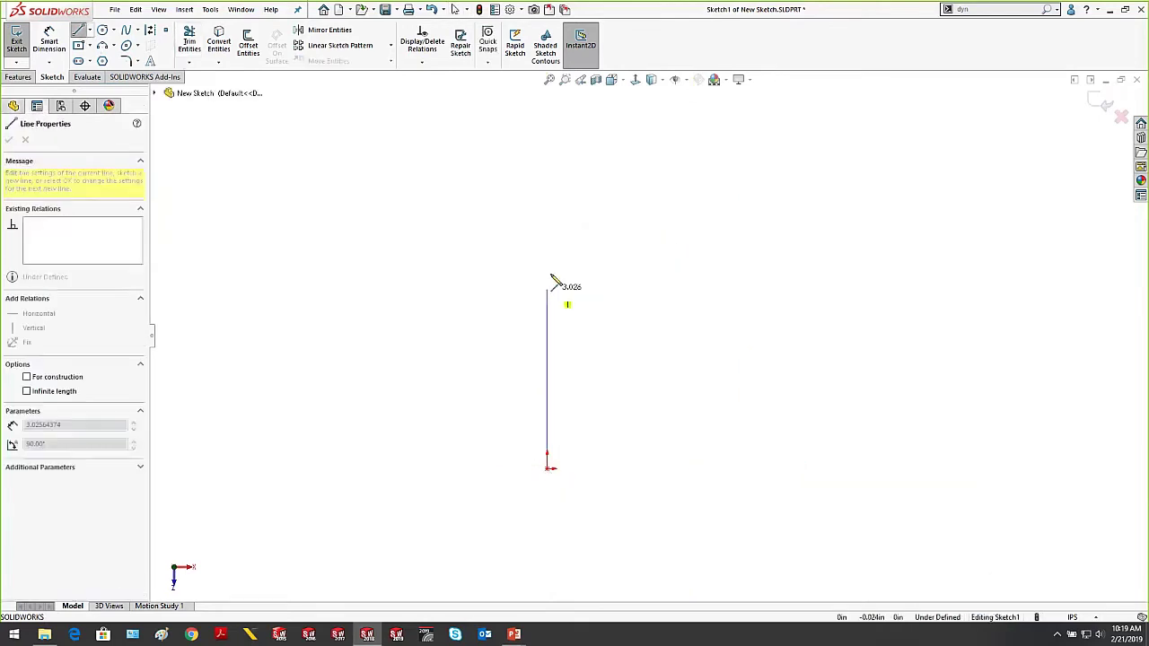
{"action": "left_click", "coordinate": [546, 259]}
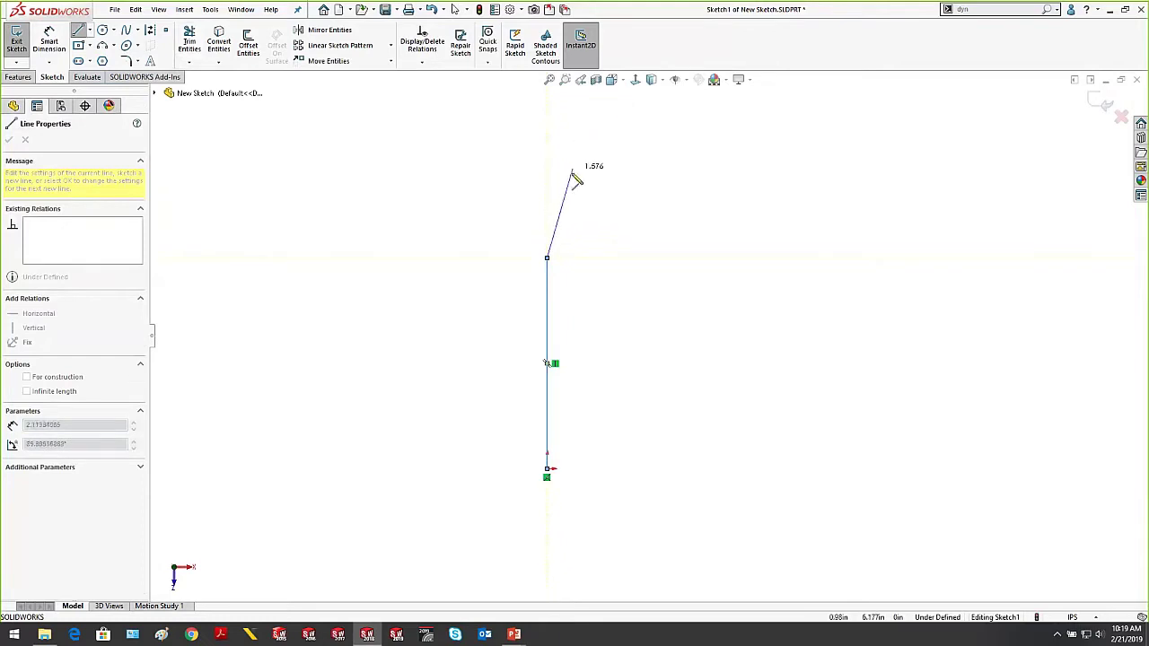
Try a tangent arc by returning to the line's upper endpoint, cancel it and delete the vertical line
{"action": "left_click", "coordinate": [548, 259]}
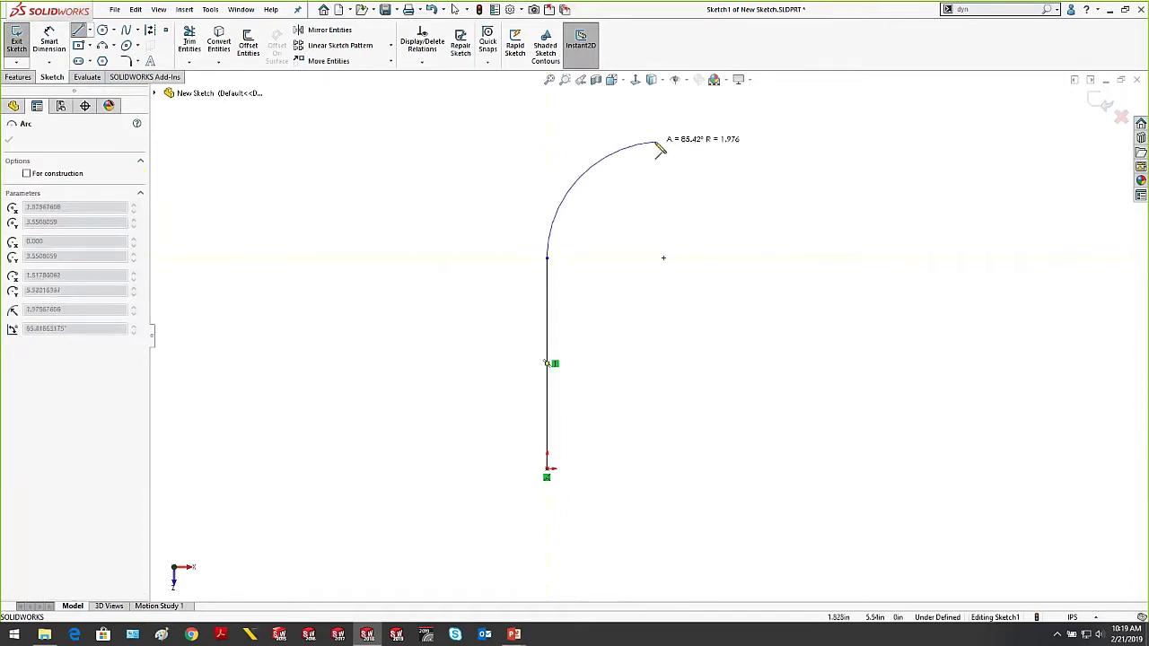
{"action": "key", "text": "Escape"}
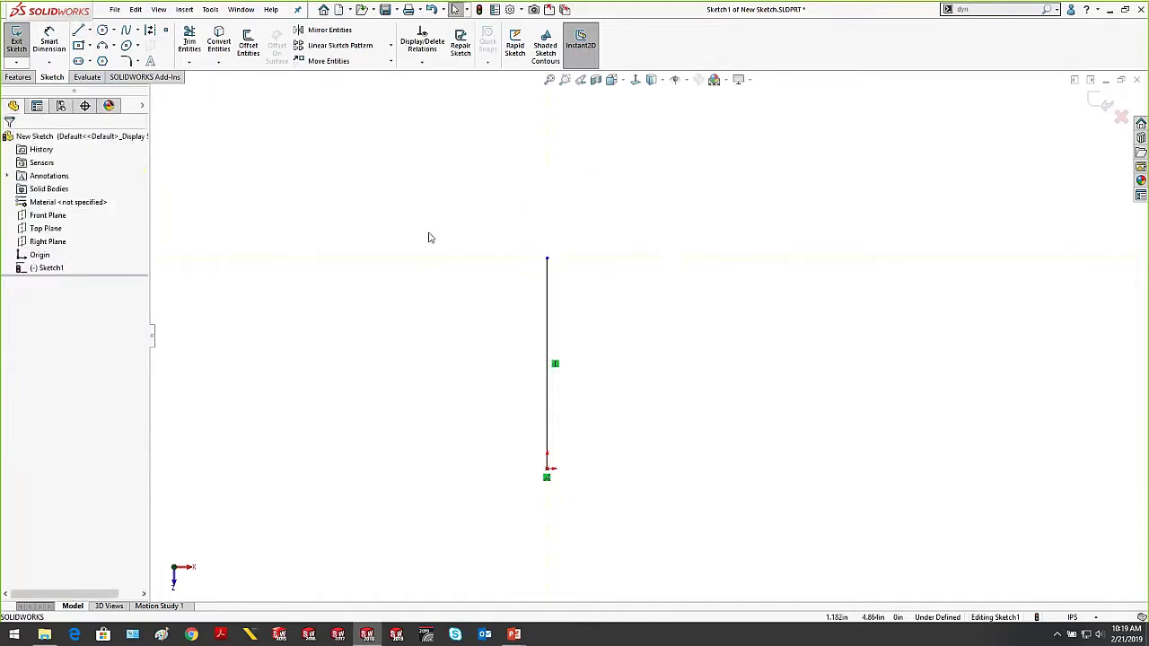
{"action": "left_click_drag", "start_coordinate": [428, 233], "coordinate": [708, 507]}
{"action": "key", "text": "Delete"}
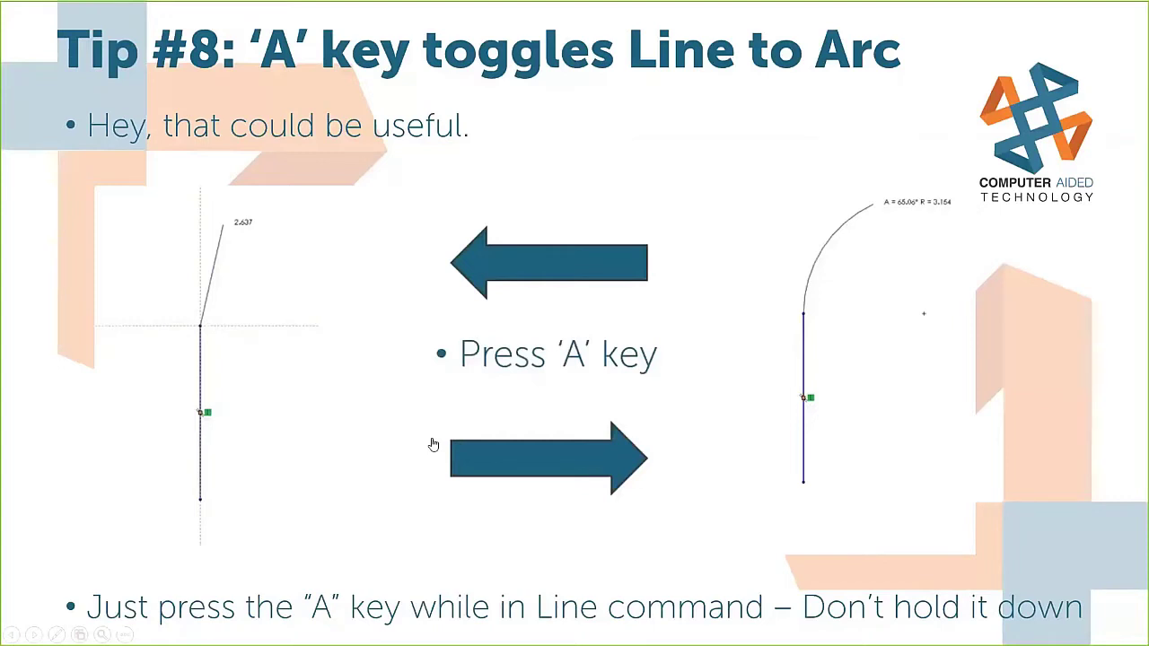
Advance the PowerPoint slideshow to the Tip #9 slide on Dynamic Mirror and open the DynamicMirror part in SOLIDWORKS
{"action": "left_click", "coordinate": [433, 444]}
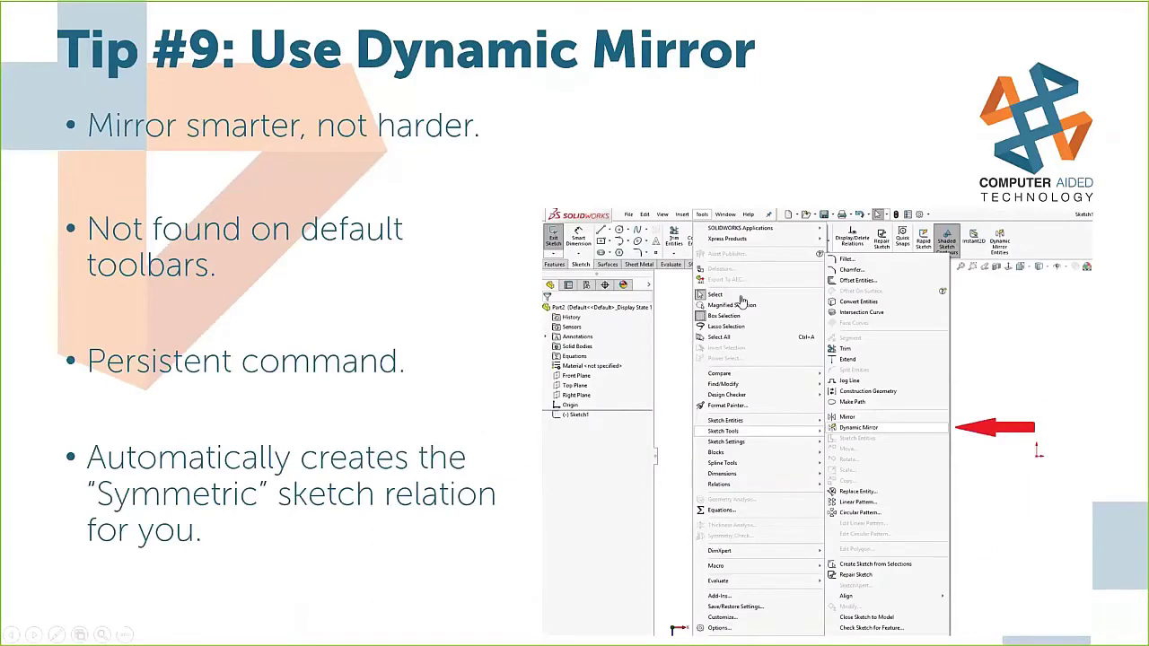
{"action": "left_click", "coordinate": [621, 331]}
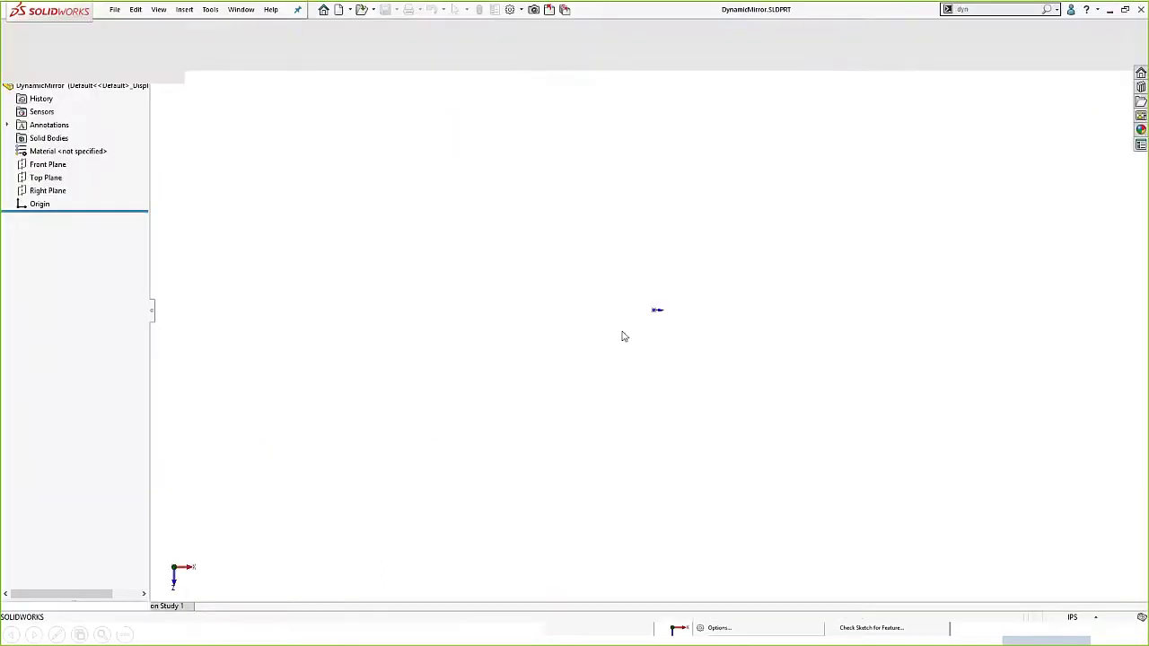
Start a sketch on the Top Plane and draw a vertical centerline up from the origin
{"action": "left_click", "coordinate": [47, 229]}
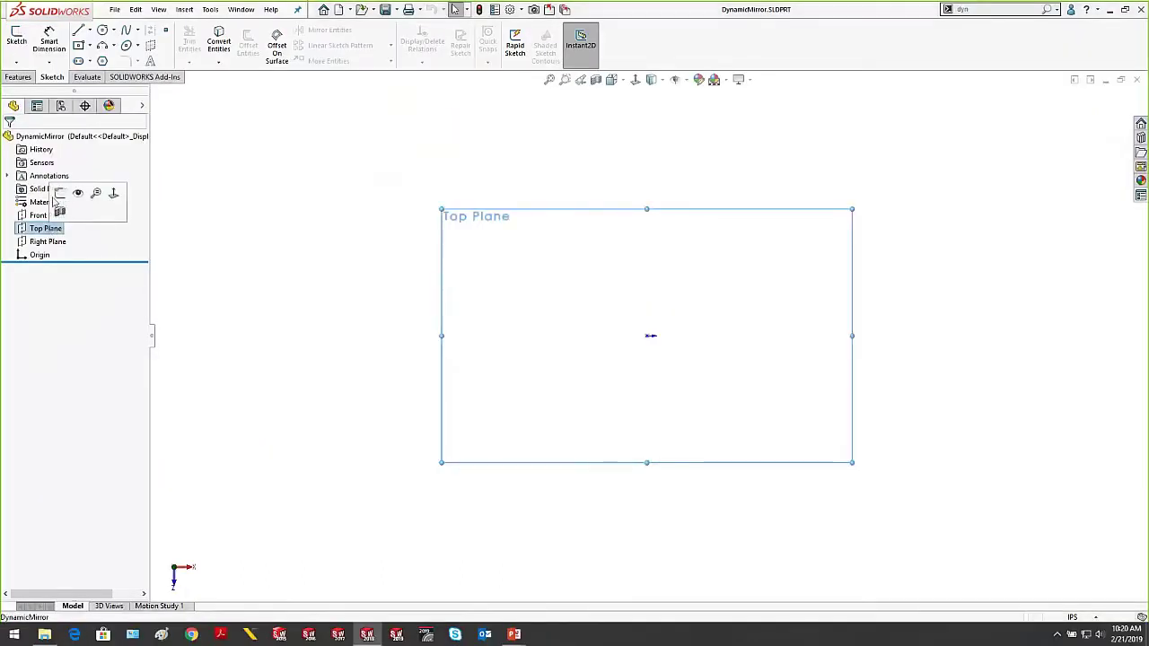
{"action": "left_click", "coordinate": [59, 212]}
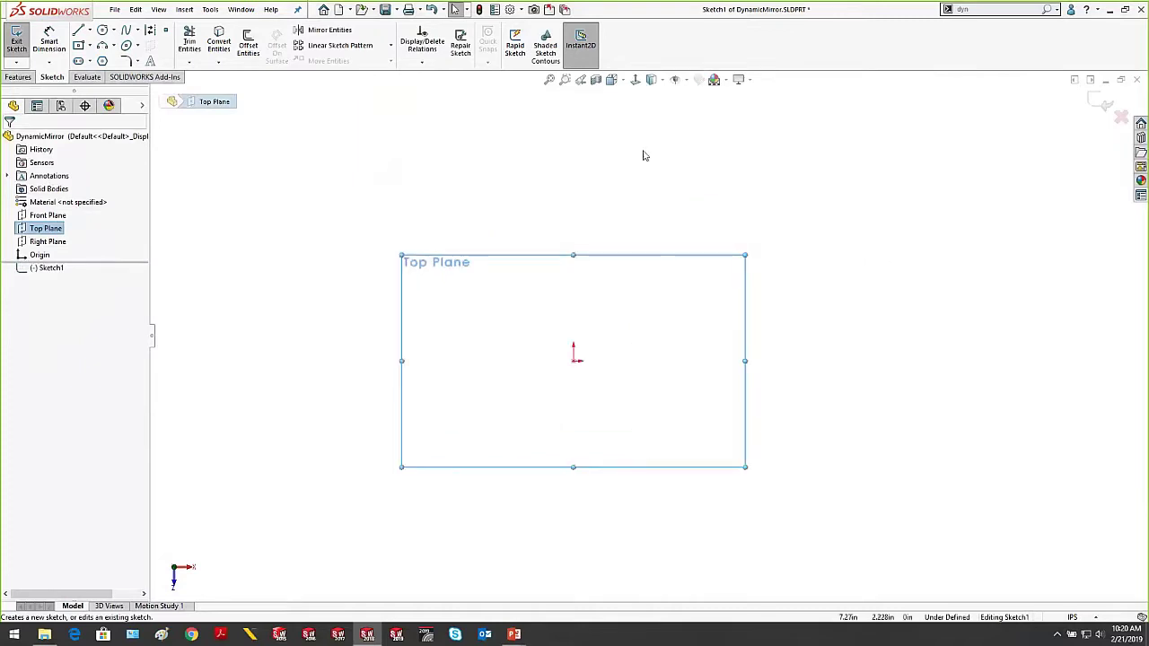
{"action": "left_click", "coordinate": [88, 31]}
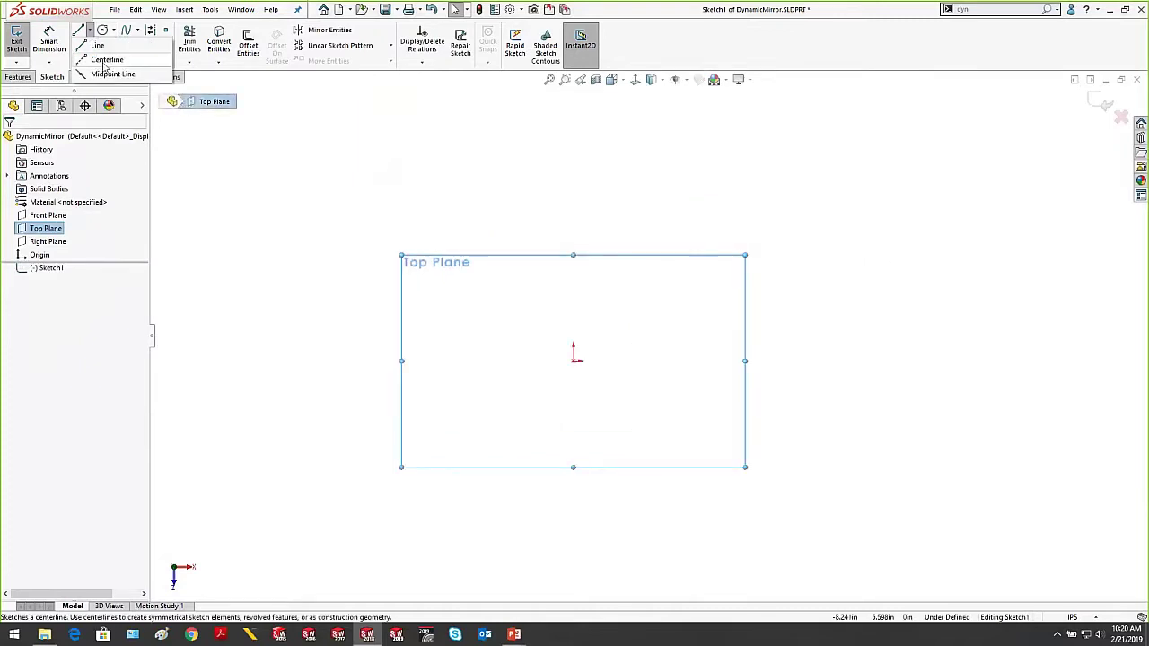
{"action": "left_click", "coordinate": [105, 60]}
{"action": "left_click", "coordinate": [574, 359]}
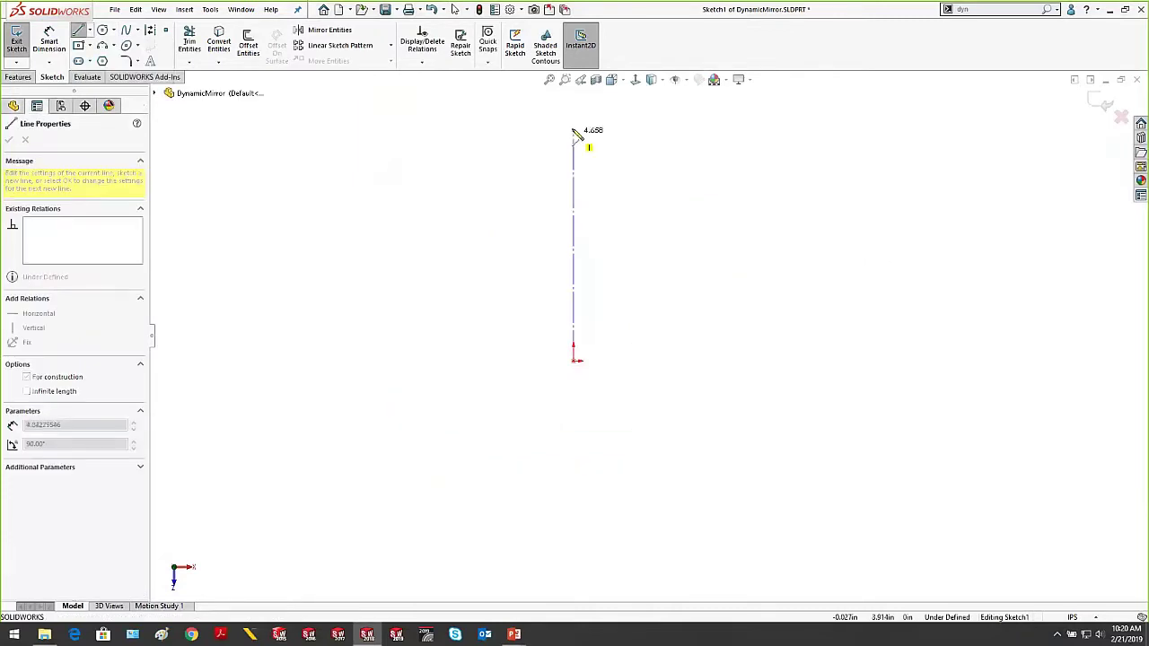
{"action": "left_click", "coordinate": [574, 108]}
{"action": "key", "text": "Escape"}
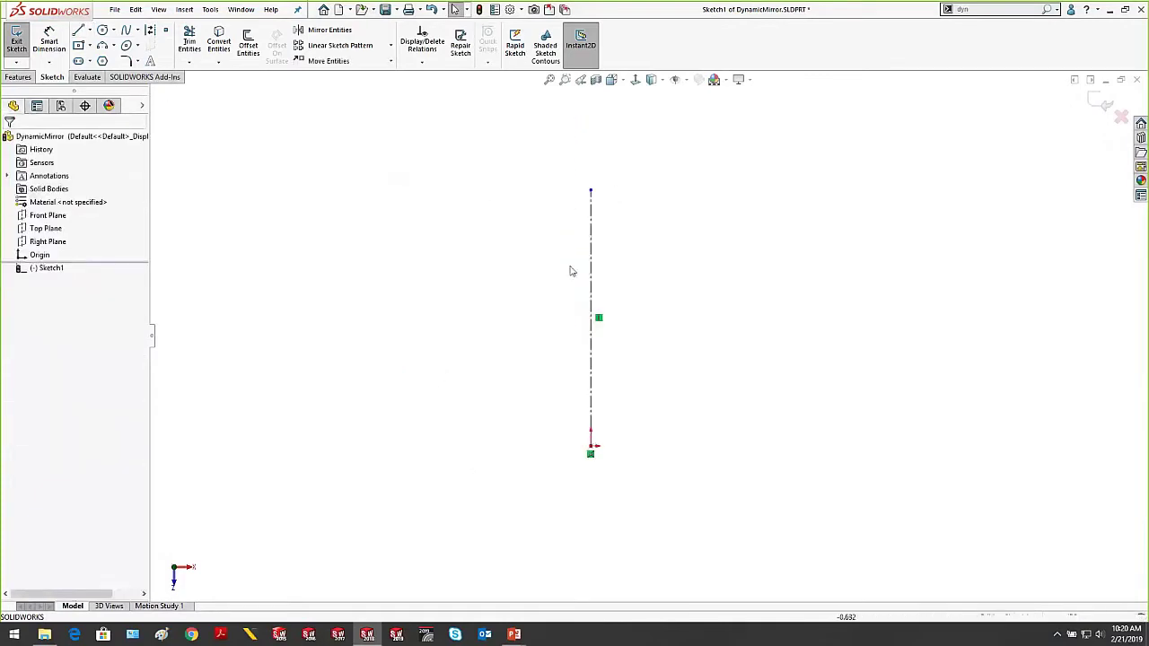
Search for the Dynamic Mirror Entities command and add it to the Sketch CommandManager beside Instant2D
{"action": "left_click", "coordinate": [593, 273]}
{"action": "left_click", "coordinate": [991, 12]}
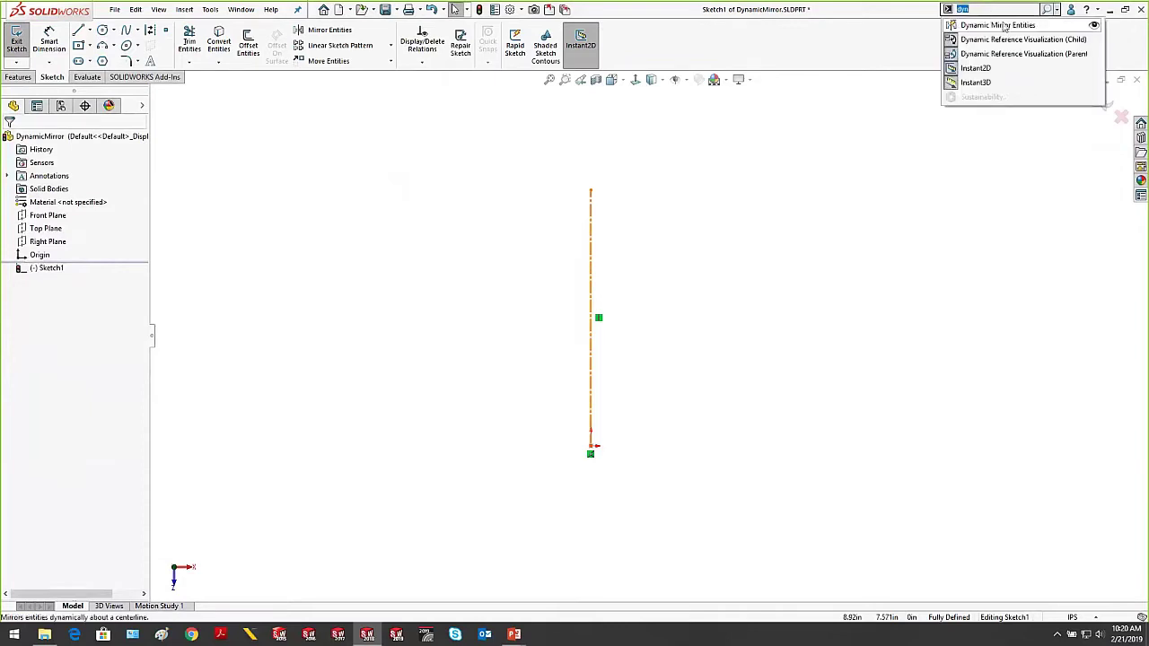
{"action": "left_click", "coordinate": [1095, 27]}
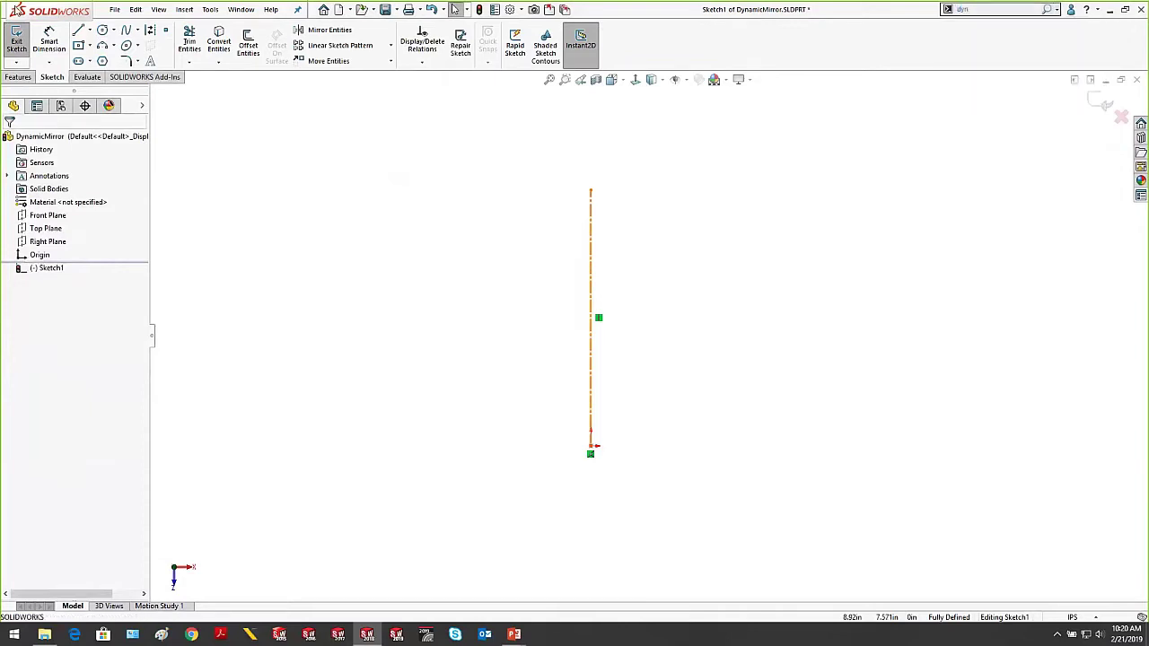
{"action": "mouse_move", "coordinate": [289, 318]}
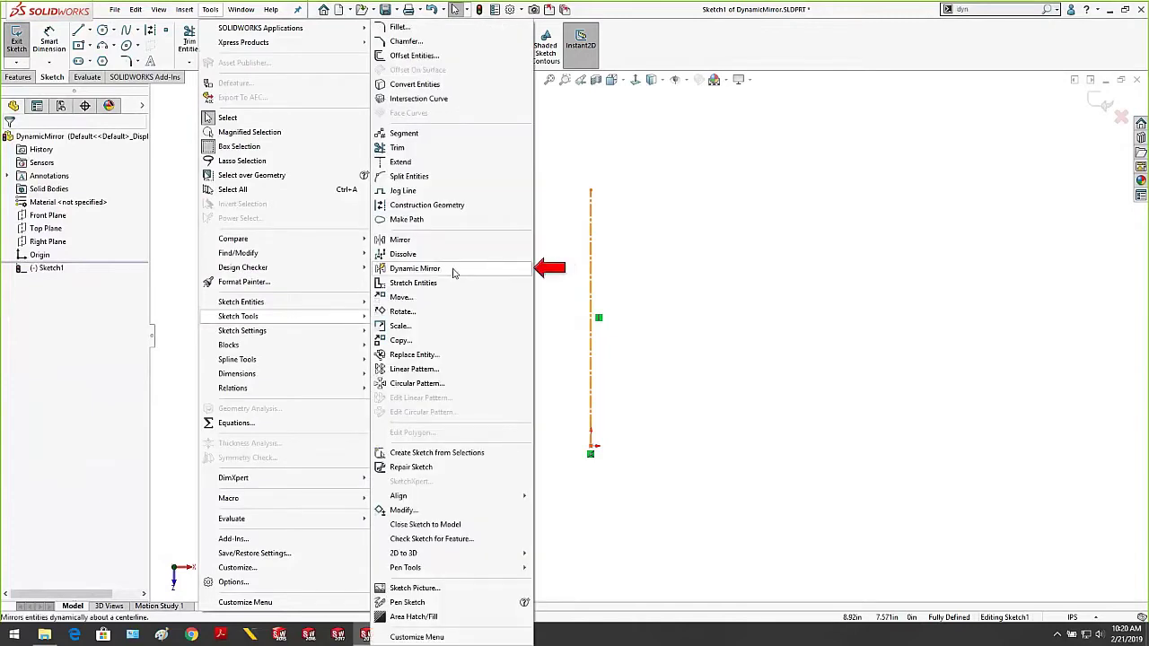
{"action": "left_click", "coordinate": [994, 15]}
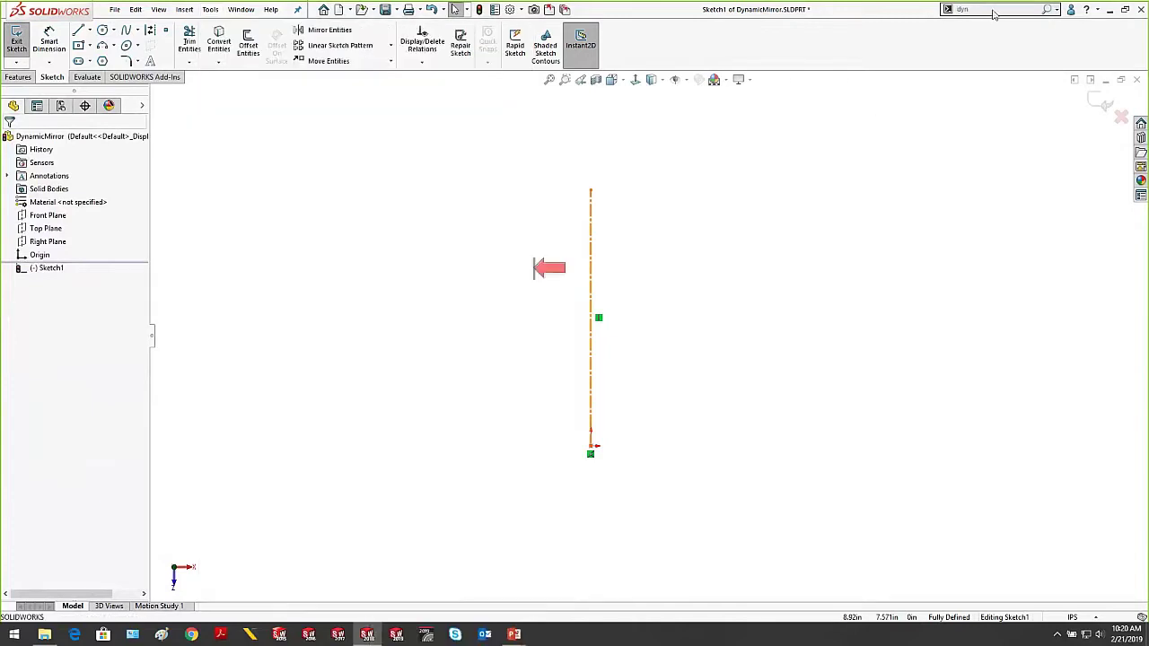
{"action": "left_click", "coordinate": [987, 10]}
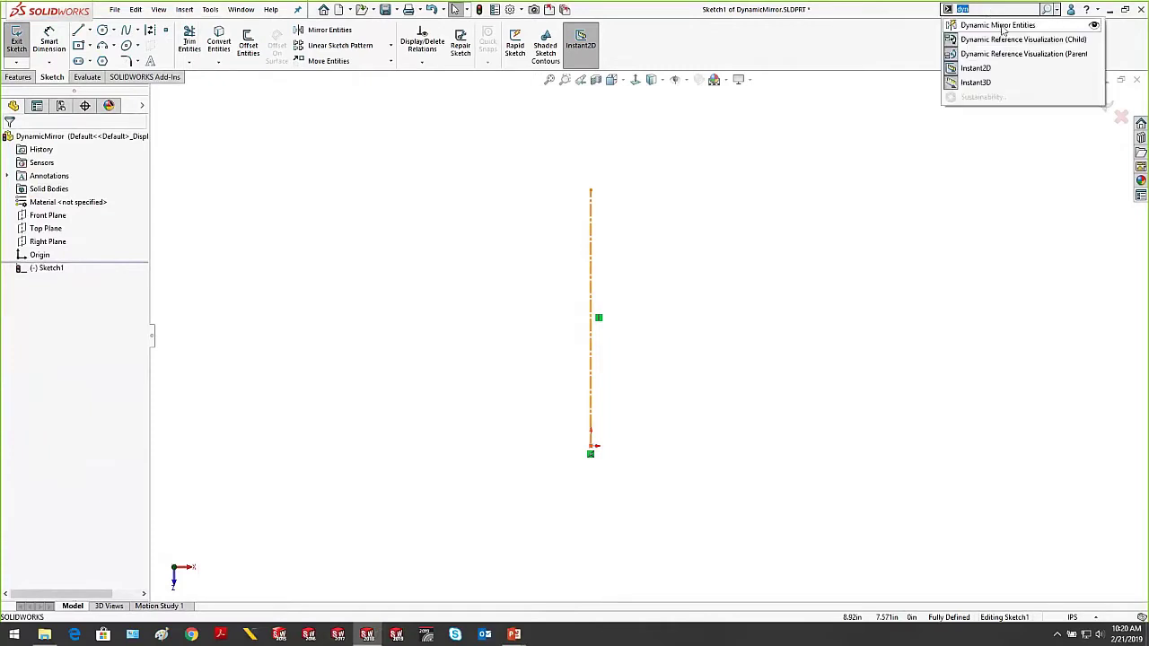
{"action": "left_click_drag", "start_coordinate": [640, 41], "coordinate": [628, 52]}
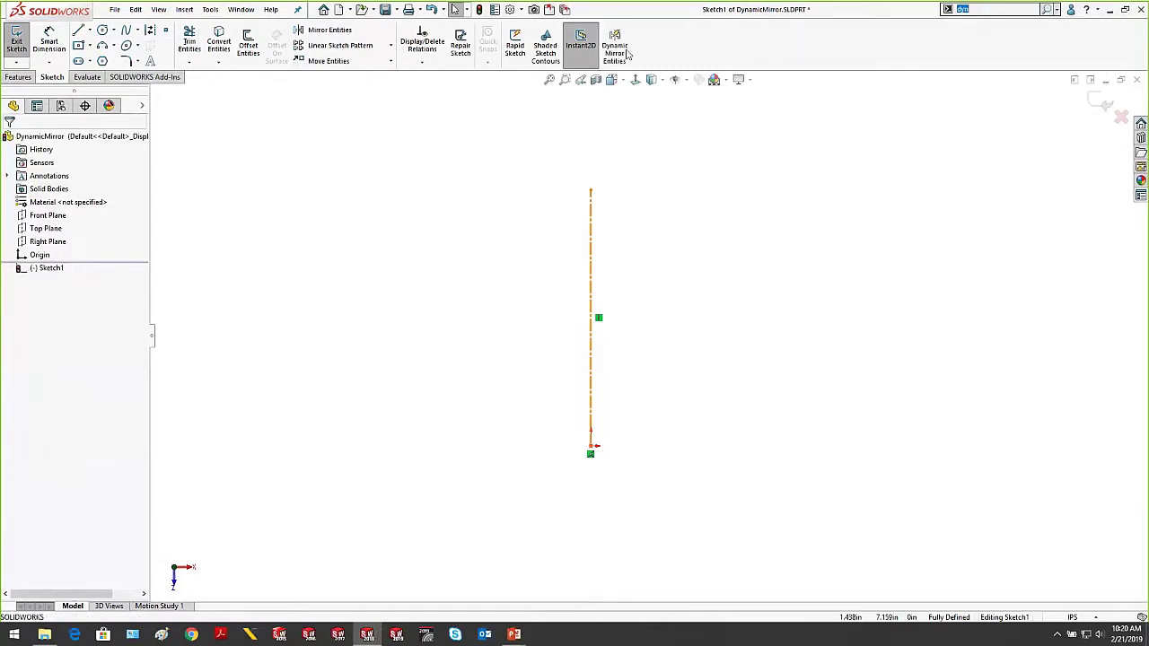
Start Dynamic Mirror Entities about the vertical centerline
{"action": "left_click", "coordinate": [618, 52]}
{"action": "left_click", "coordinate": [622, 55]}
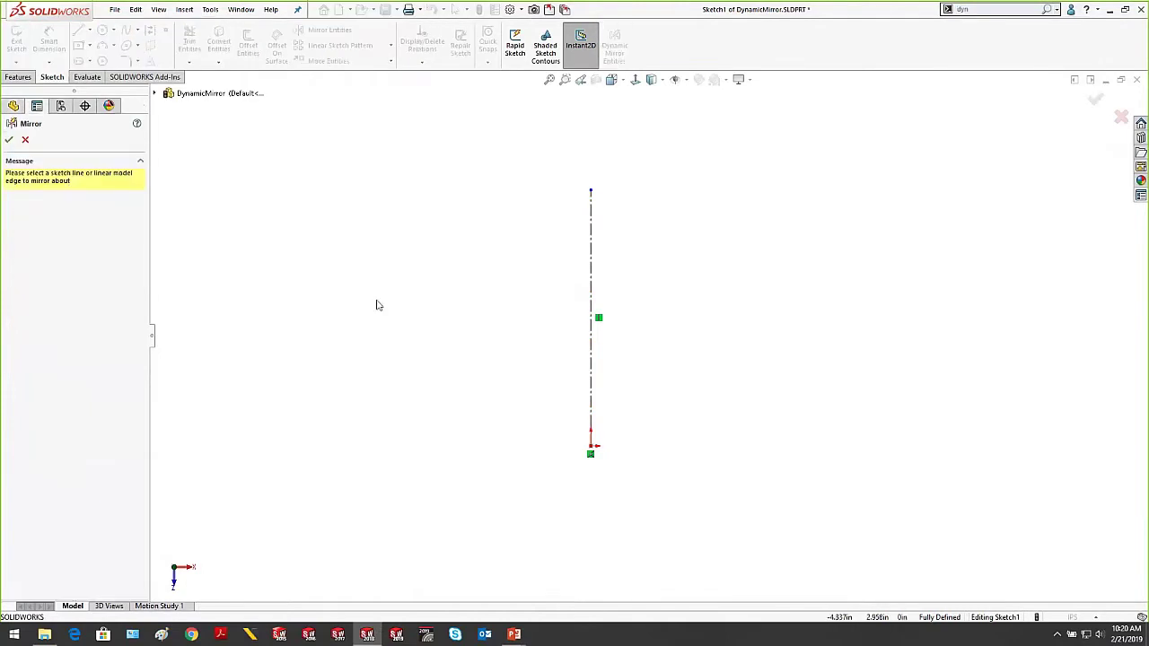
{"action": "left_click", "coordinate": [592, 248]}
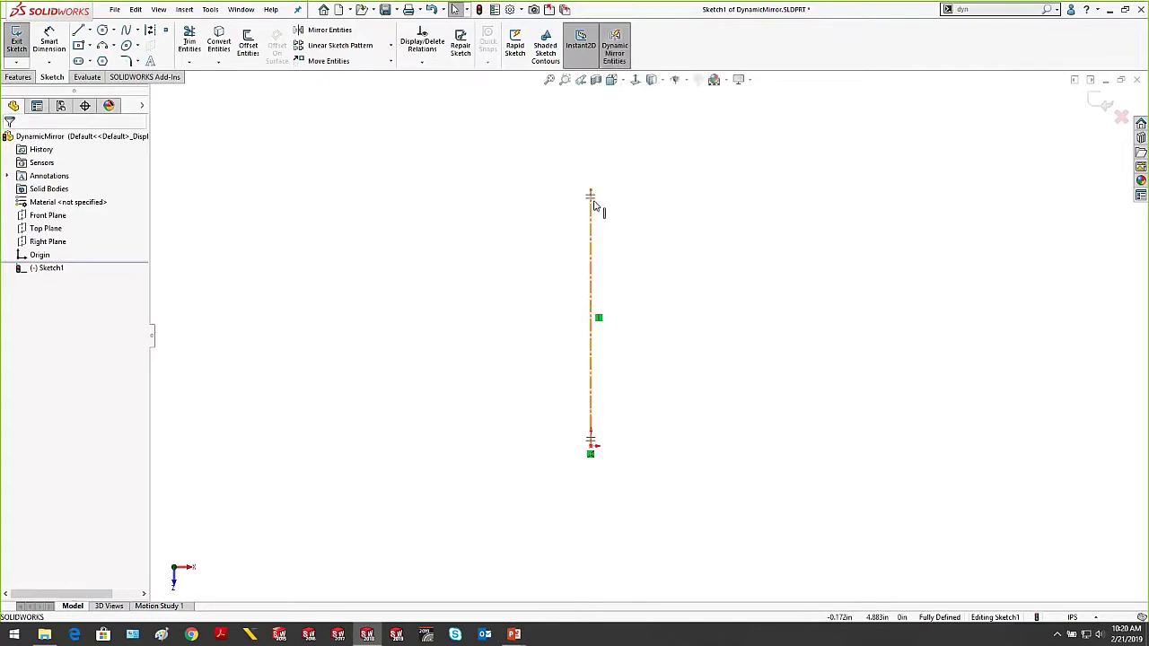
{"action": "left_click", "coordinate": [594, 419]}
Draw a center rectangle about 2.18 in tall left of the centerline with Dynamic Mirror active
{"action": "left_click", "coordinate": [79, 46]}
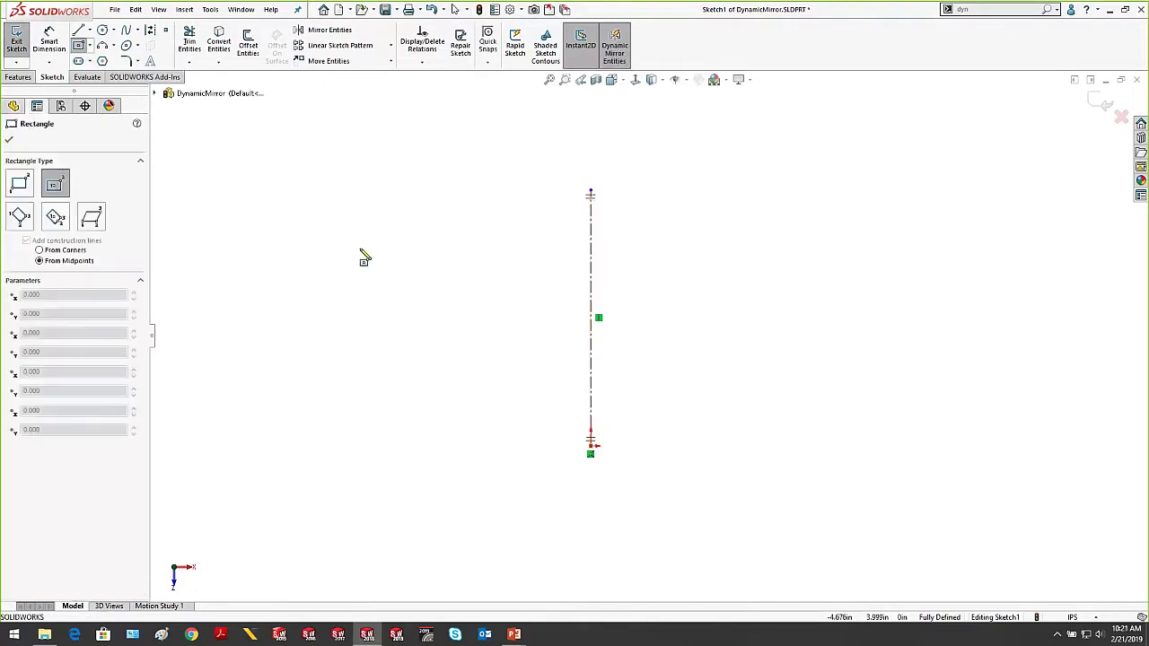
{"action": "left_click", "coordinate": [448, 395]}
{"action": "left_click", "coordinate": [401, 345]}
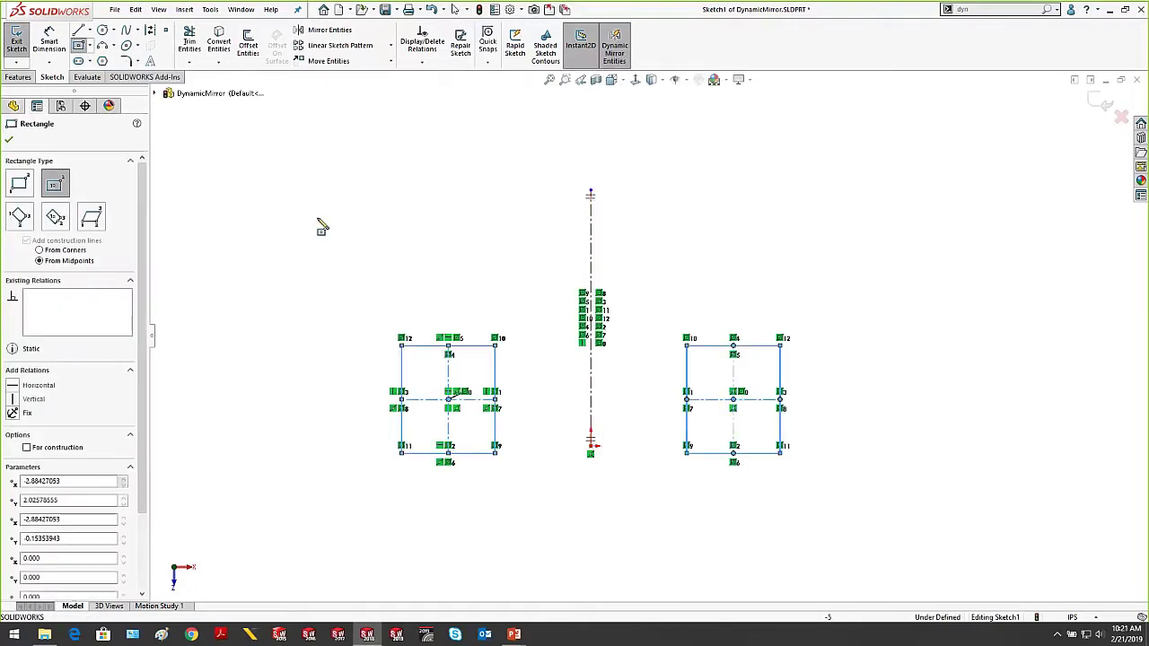
Draw one circle upper left of the centerline and two on its right side, the lower right one about 1.43 in in radius
{"action": "left_click", "coordinate": [102, 29]}
{"action": "left_click", "coordinate": [316, 259]}
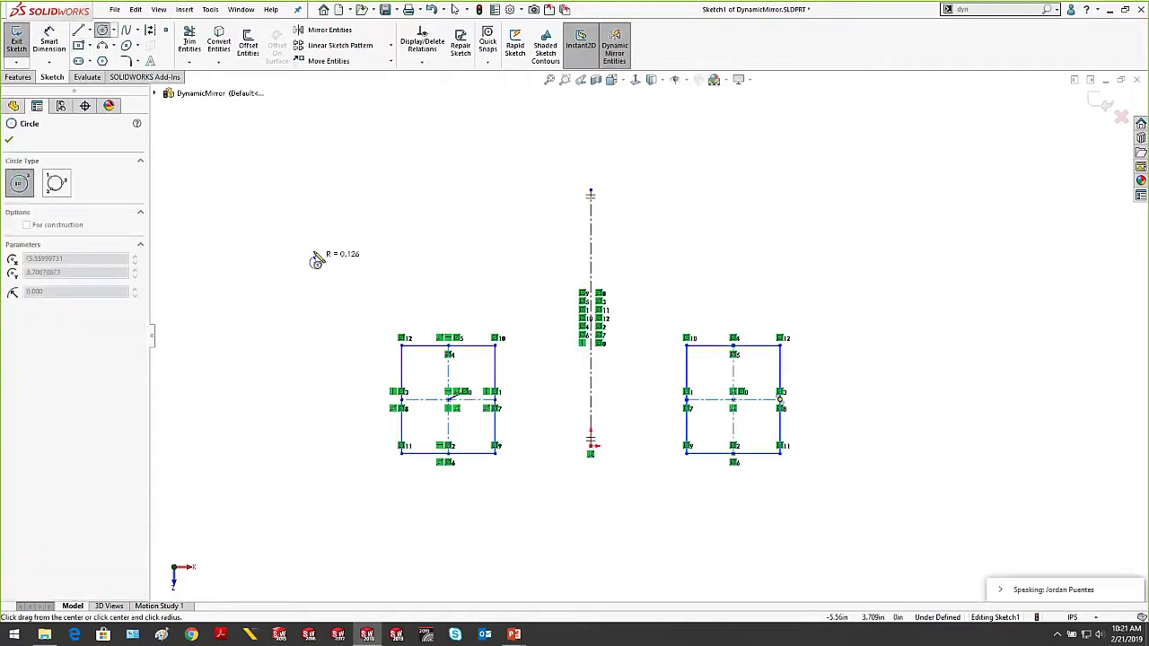
{"action": "left_click", "coordinate": [311, 220]}
{"action": "left_click", "coordinate": [733, 220]}
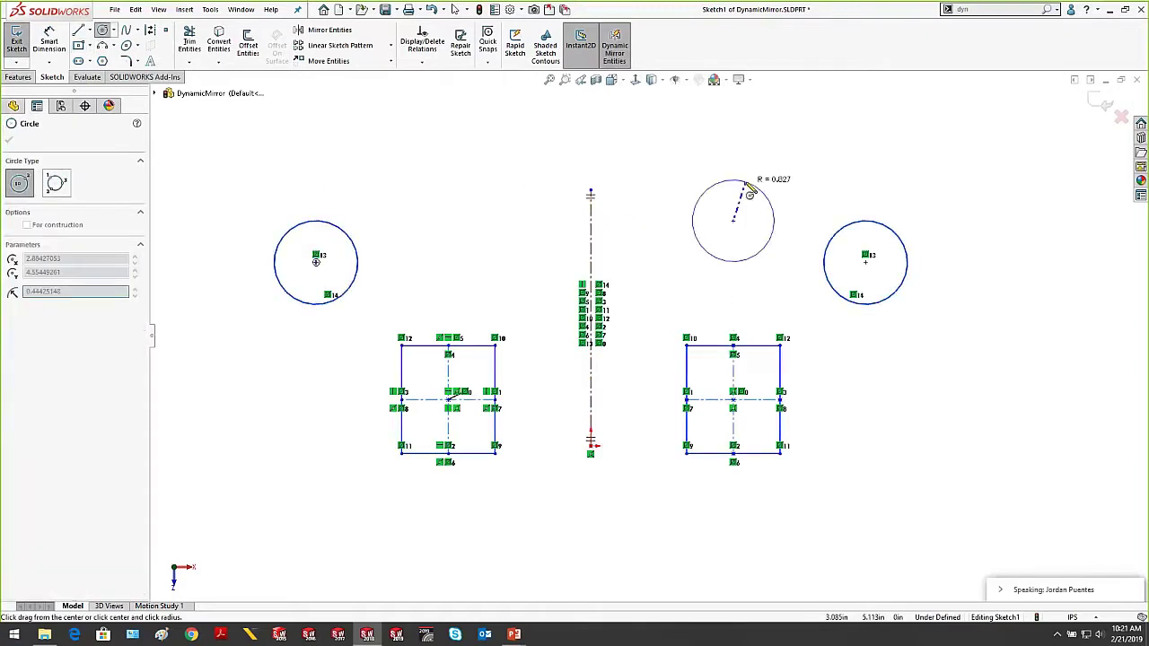
{"action": "left_click", "coordinate": [762, 191]}
{"action": "left_click", "coordinate": [900, 522]}
{"action": "left_click", "coordinate": [953, 475]}
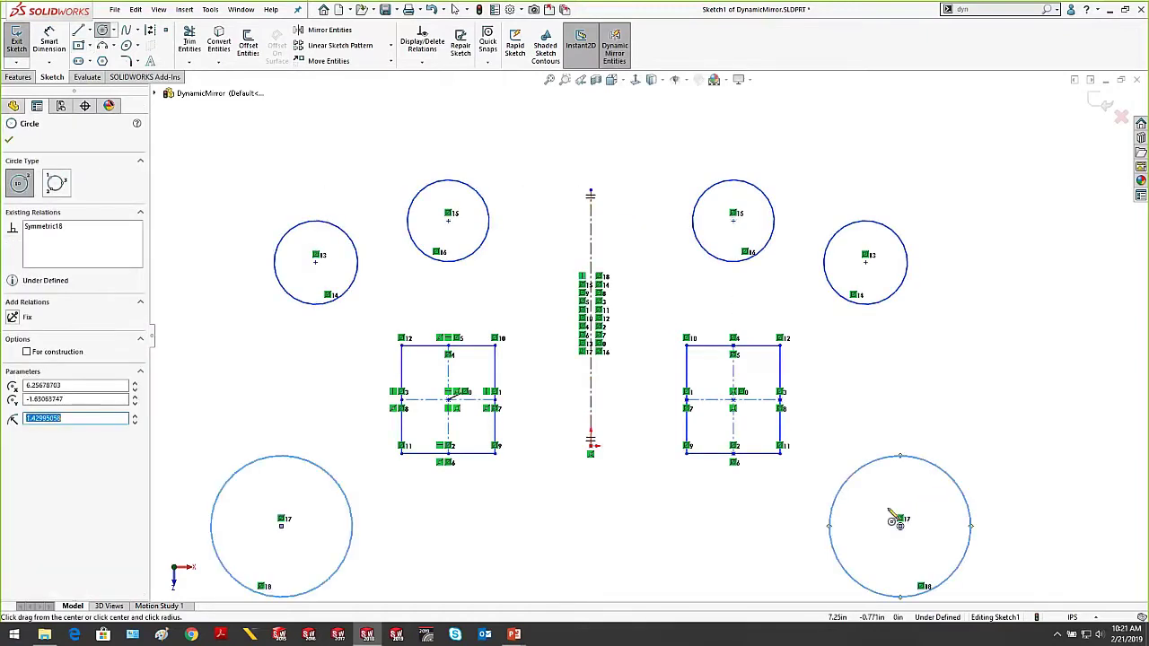
{"action": "scroll", "coordinate": [648, 336], "scroll_direction": "up", "scroll_amount": 2}
{"action": "key", "text": "Escape"}
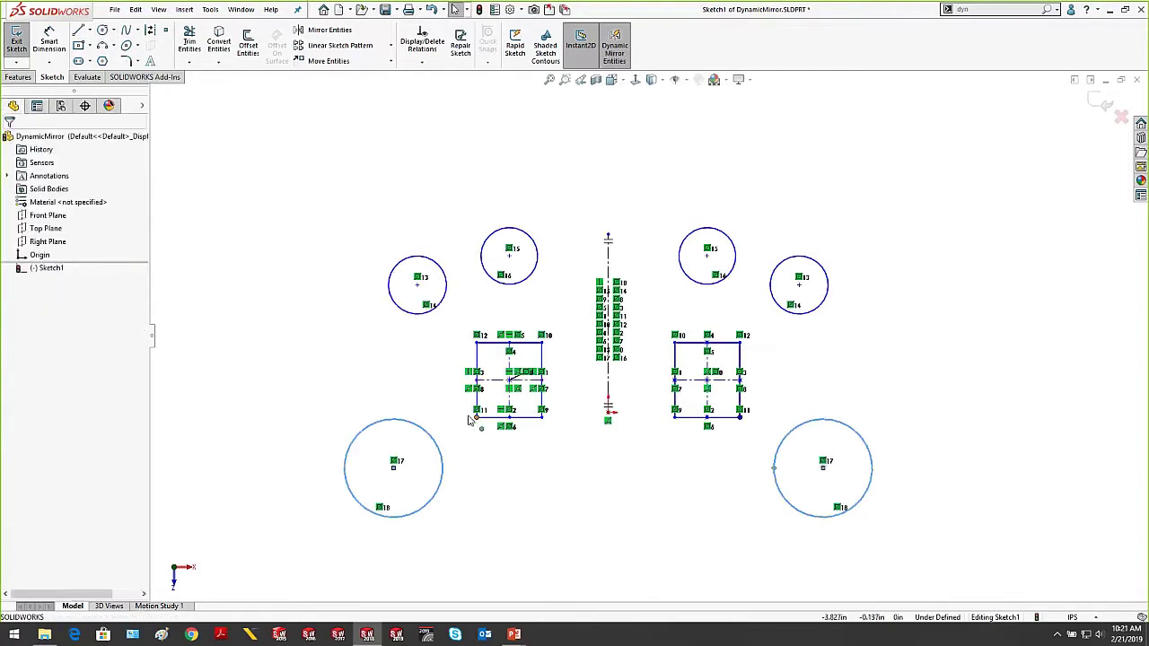
Reshape the mirrored rectangles and reposition and resize the circles freehand by moving the sketch geometry
{"action": "mouse_move", "coordinate": [475, 417]}
{"action": "left_mouse_down"}
{"action": "mouse_move", "coordinate": [375, 393]}
{"action": "mouse_move", "coordinate": [436, 320]}
{"action": "mouse_move", "coordinate": [470, 333]}
{"action": "mouse_move", "coordinate": [475, 303]}
{"action": "mouse_move", "coordinate": [283, 204]}
{"action": "mouse_move", "coordinate": [282, 278]}
{"action": "left_mouse_up"}
{"action": "key", "text": "Escape"}
{"action": "key", "text": "f"}
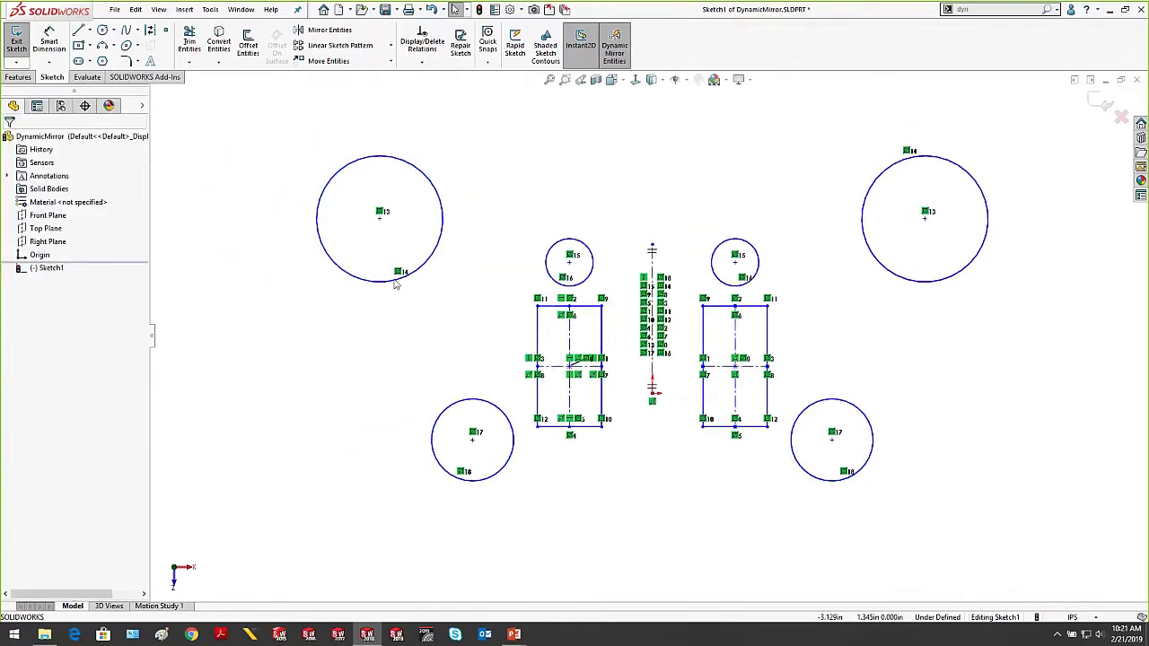
Draw a closed box across the centerline from connected lines on its left half, about 1.38 in wide and 3.1 in high
{"action": "left_click", "coordinate": [79, 29]}
{"action": "scroll", "coordinate": [628, 359], "scroll_direction": "up", "scroll_amount": 2}
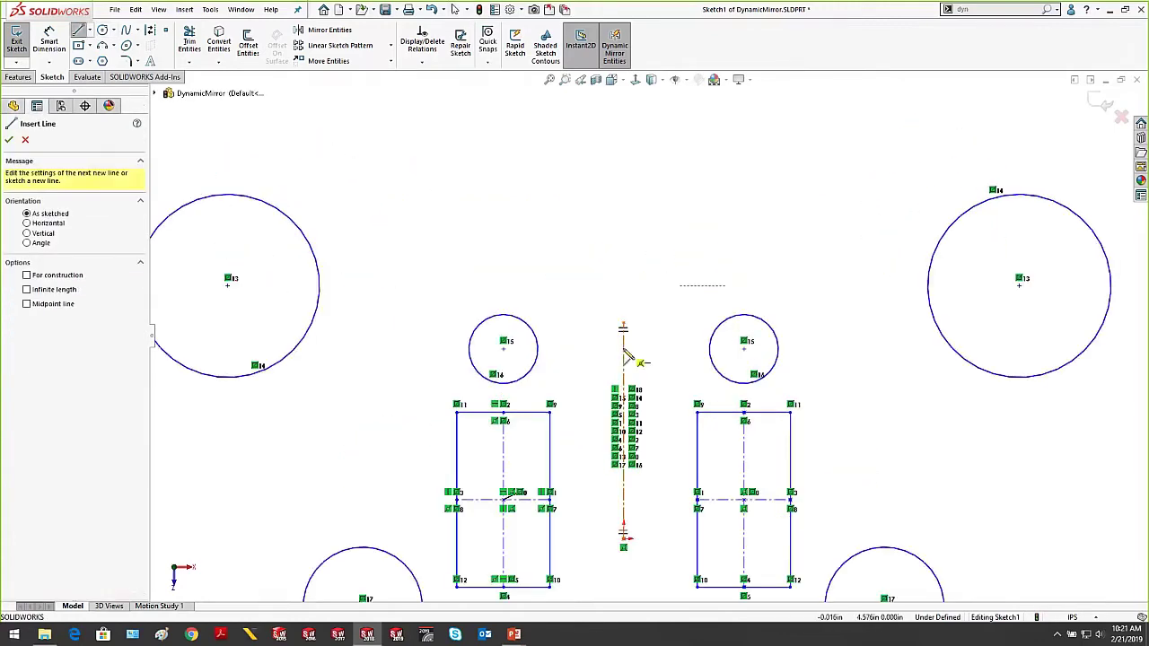
{"action": "left_click", "coordinate": [624, 341]}
{"action": "left_click", "coordinate": [567, 341]}
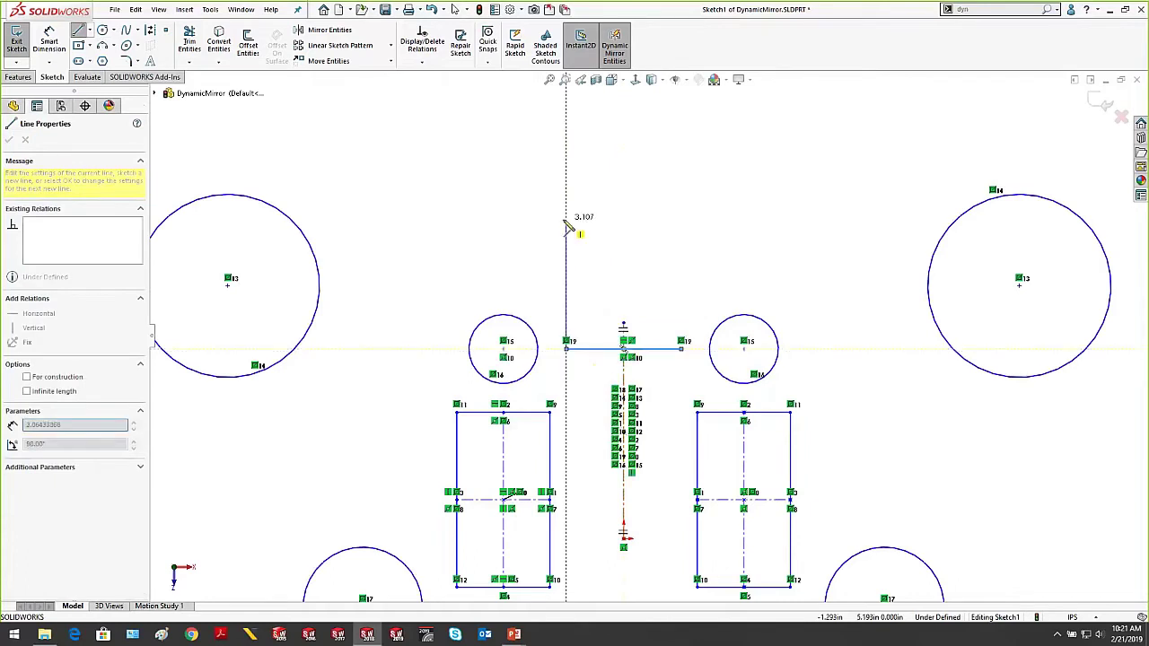
{"action": "left_click", "coordinate": [567, 212]}
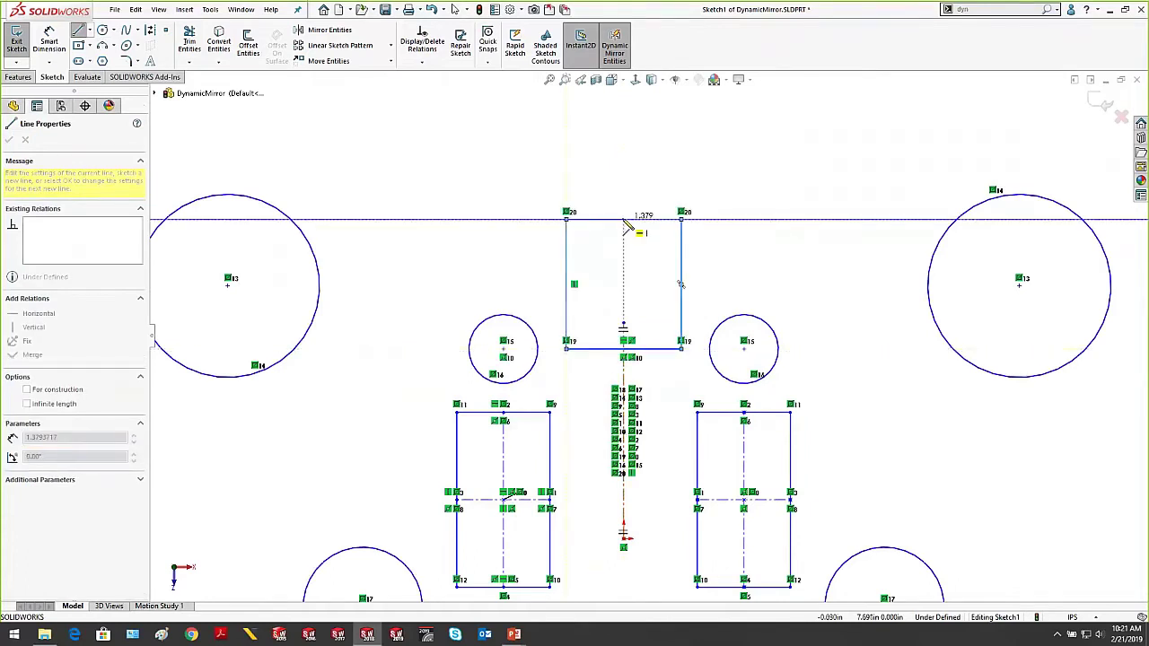
{"action": "double_click", "coordinate": [624, 219]}
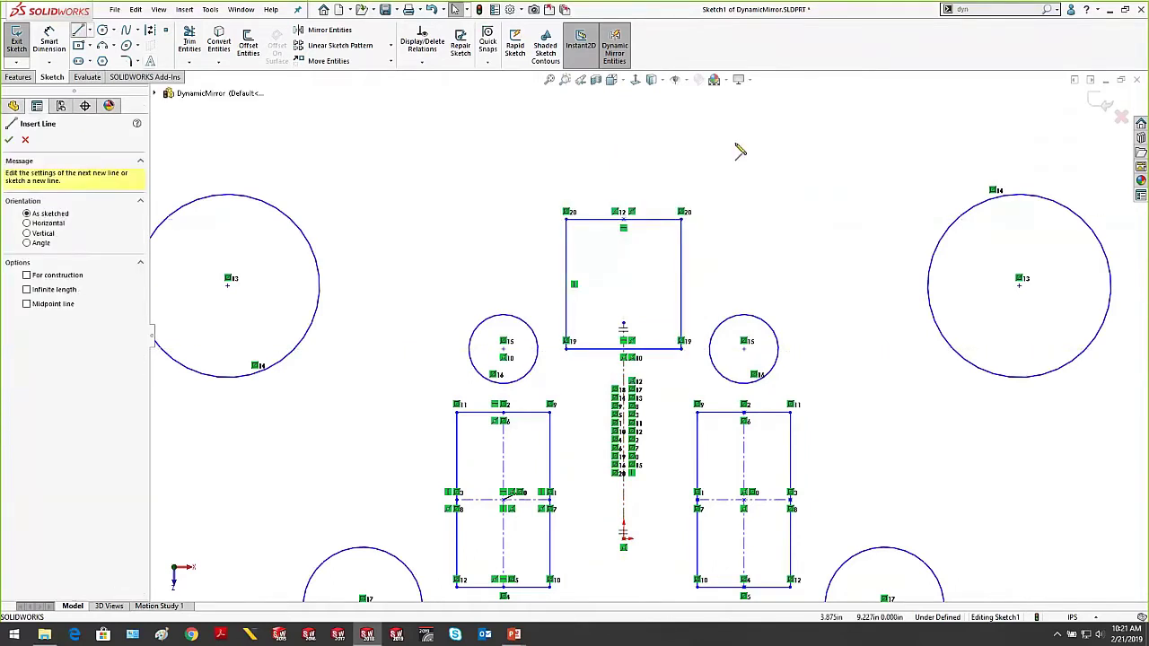
Draw a horizontal line above the box that starts right of the centerline and crosses over to its left
{"action": "left_click", "coordinate": [689, 138]}
{"action": "left_click", "coordinate": [511, 139]}
{"action": "key", "text": "Escape"}
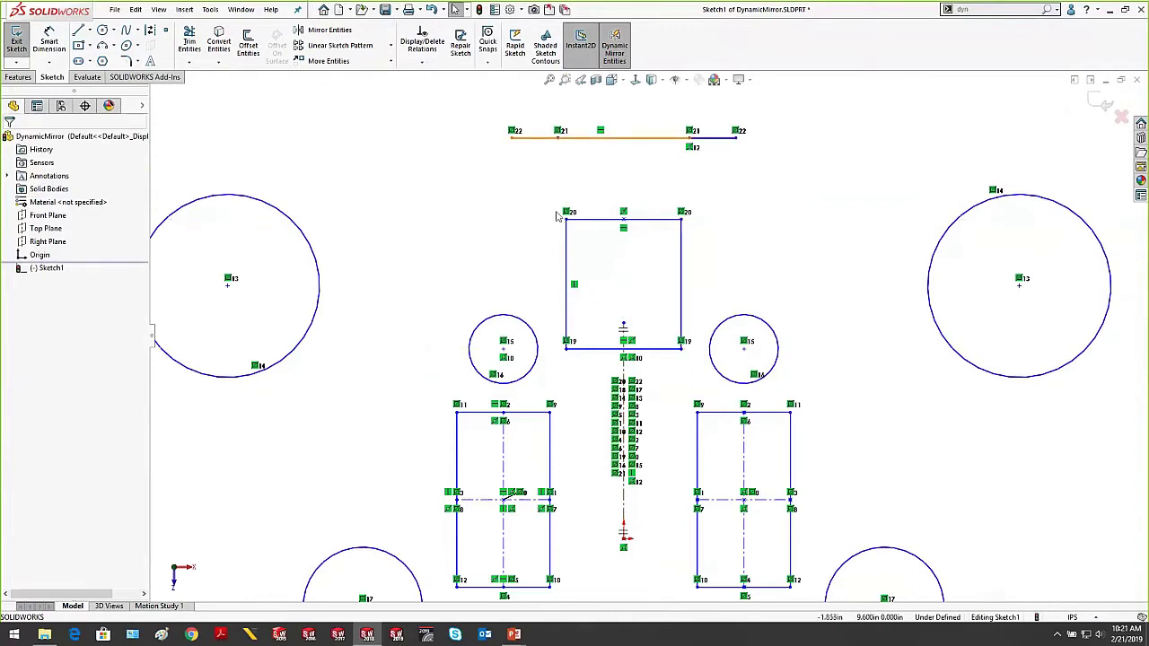
{"action": "scroll", "coordinate": [647, 336], "scroll_direction": "up", "scroll_amount": 2}
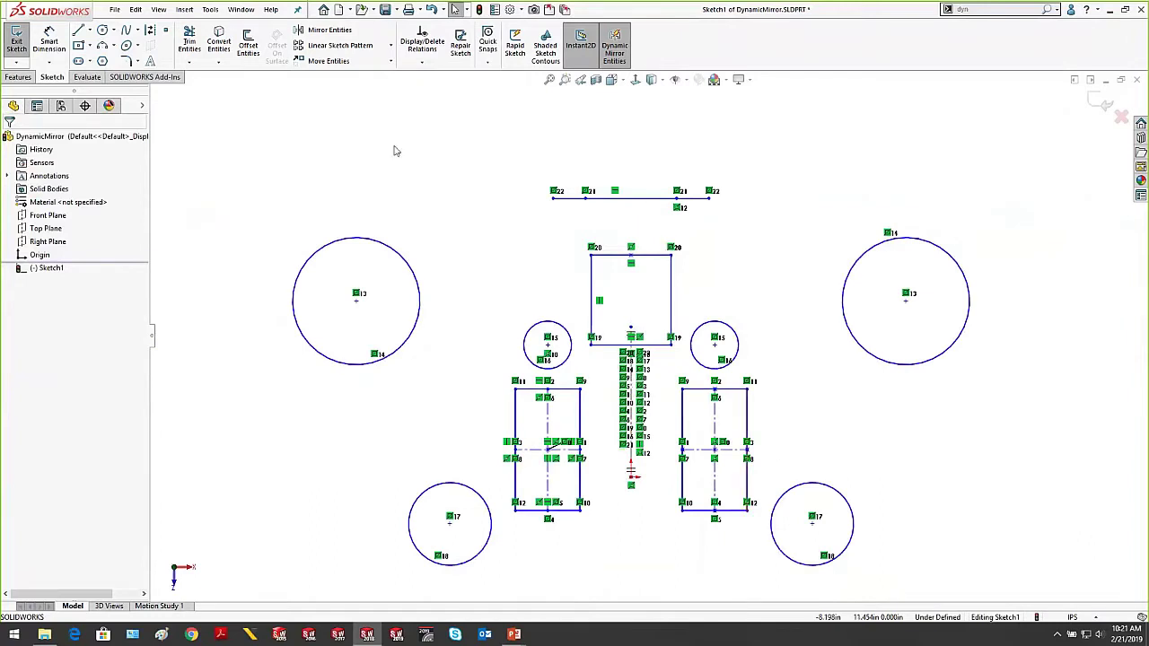
{"action": "key", "text": "z"}
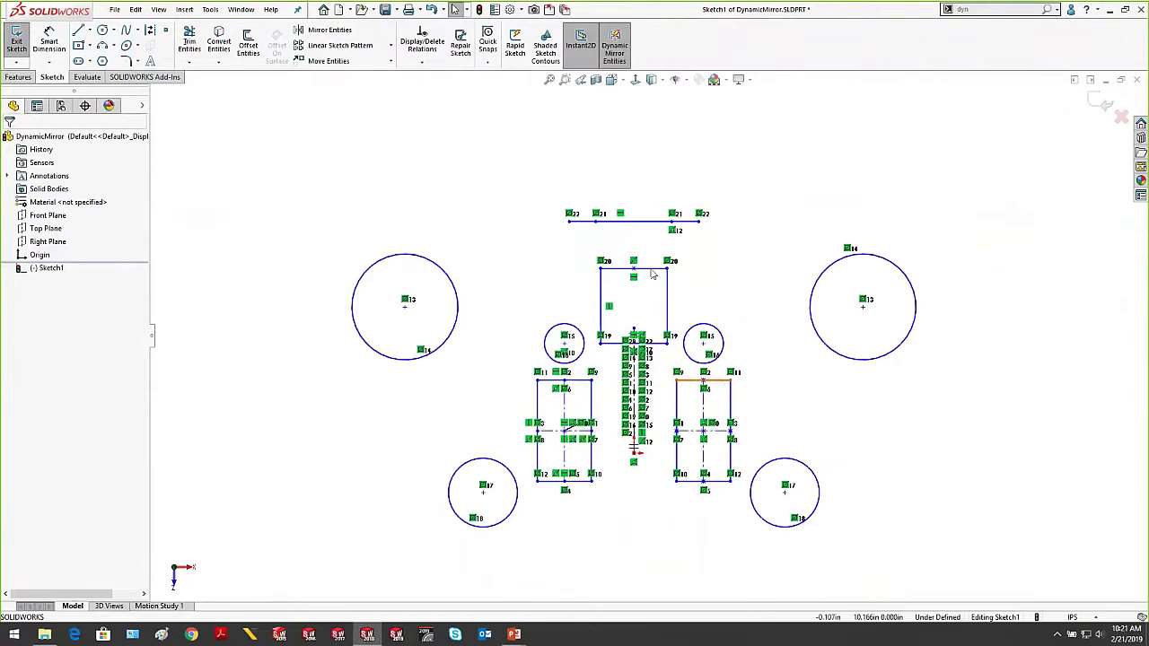
{"action": "scroll", "coordinate": [691, 508], "scroll_direction": "down", "scroll_amount": 2}
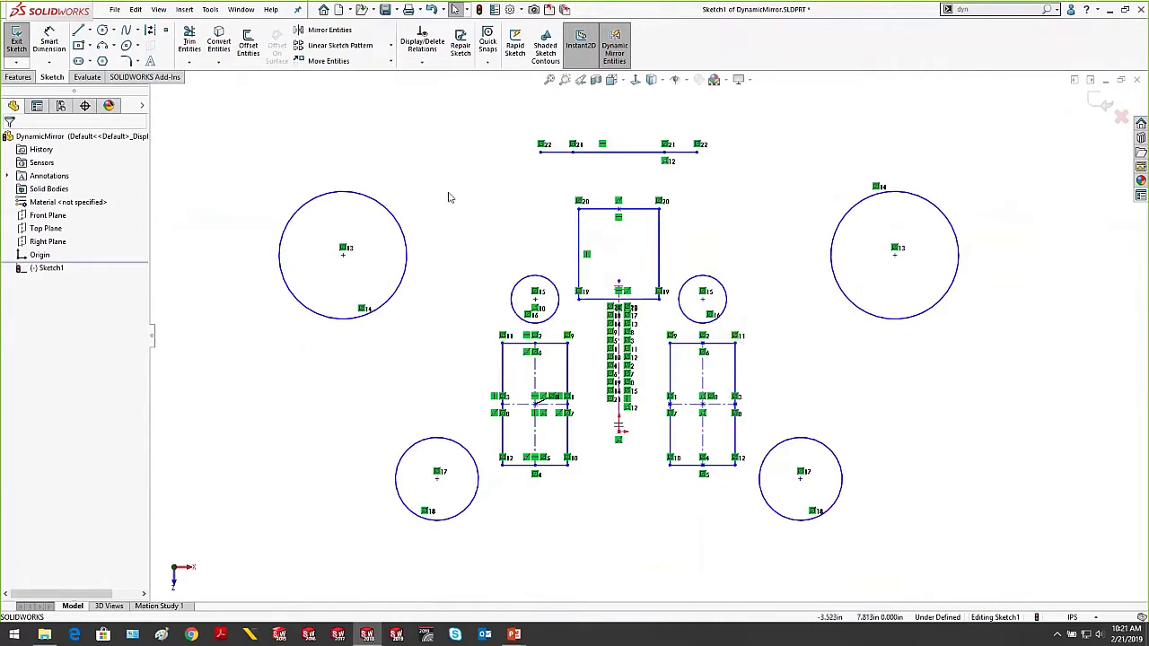
Turn off Dynamic Mirror Entities and draw a single circle about 2.3 in in radius at the upper left of the sketch
{"action": "left_click", "coordinate": [618, 47]}
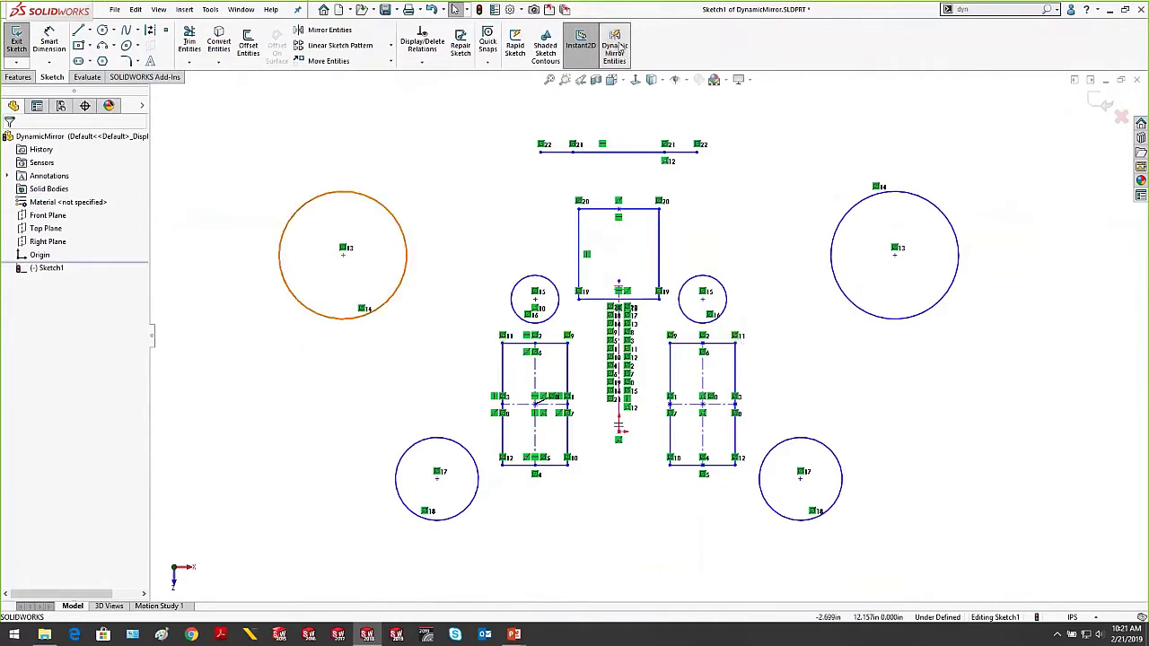
{"action": "left_click", "coordinate": [103, 30]}
{"action": "left_click", "coordinate": [454, 177]}
{"action": "left_click", "coordinate": [444, 116]}
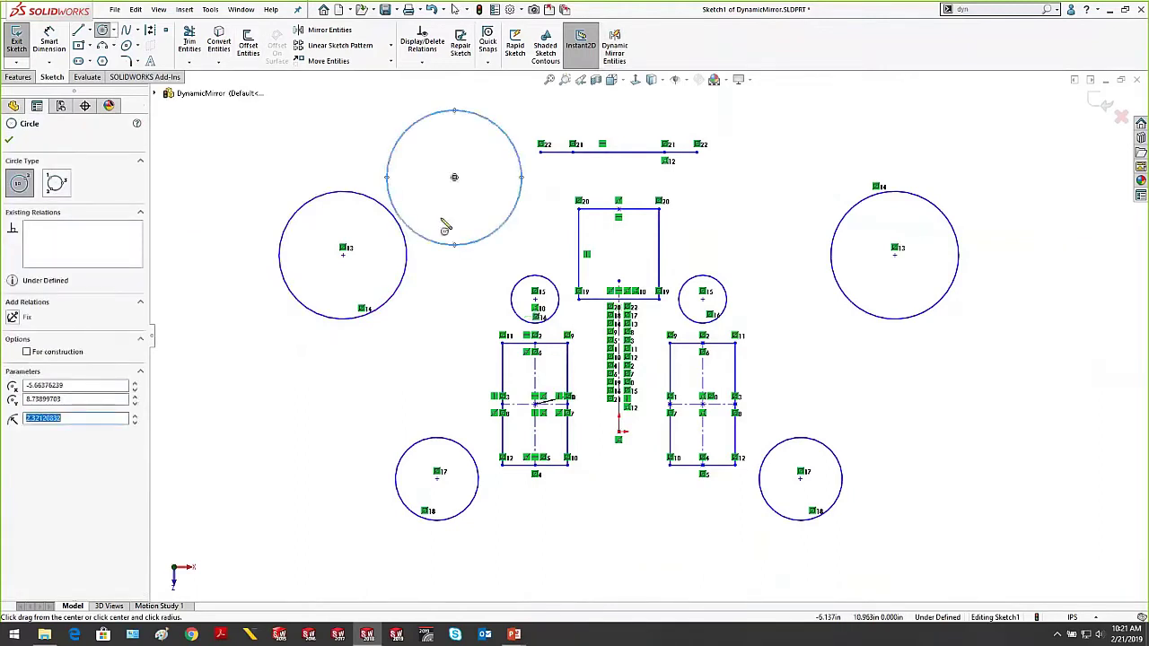
{"action": "key", "text": "Escape"}
{"action": "key", "text": "z"}
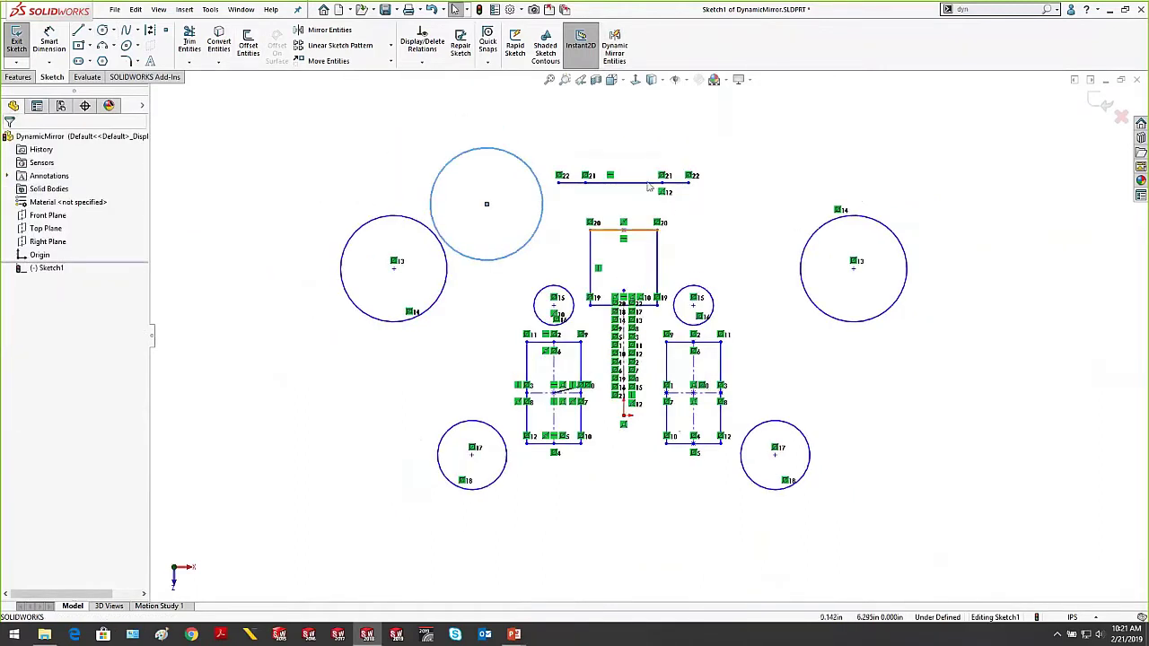
Close the DynamicMirror part and advance the PowerPoint slideshow to the Tip #9.5 slide on mirroring about a plane
{"action": "left_click", "coordinate": [562, 10]}
{"action": "mouse_move", "coordinate": [524, 635]}
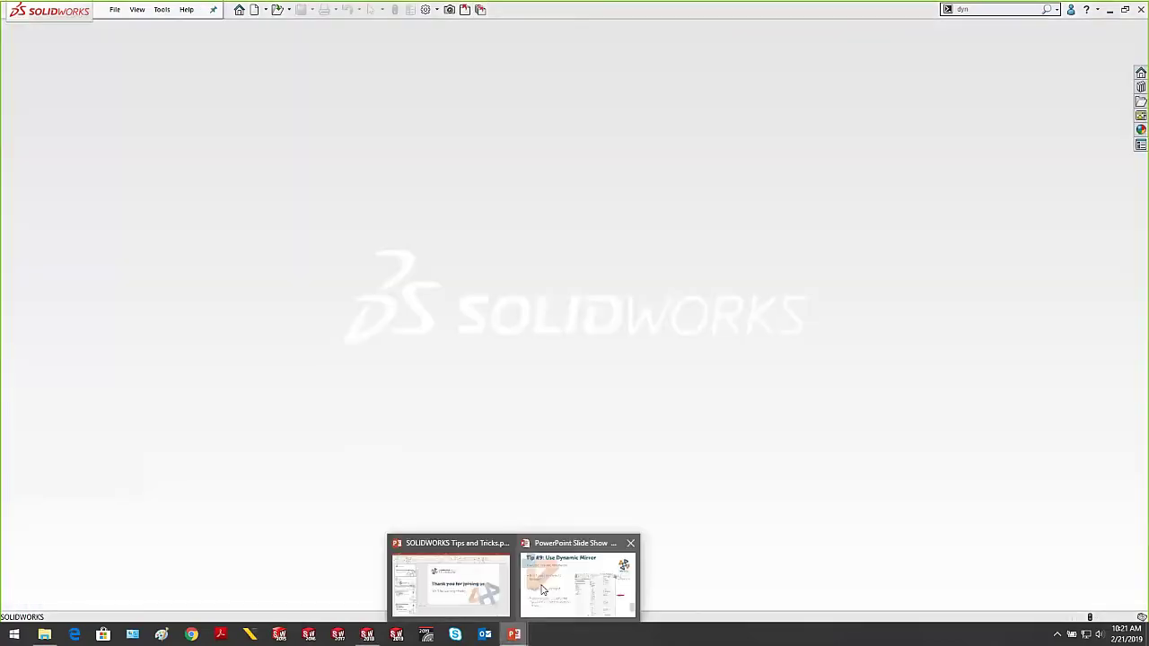
{"action": "left_click", "coordinate": [577, 579]}
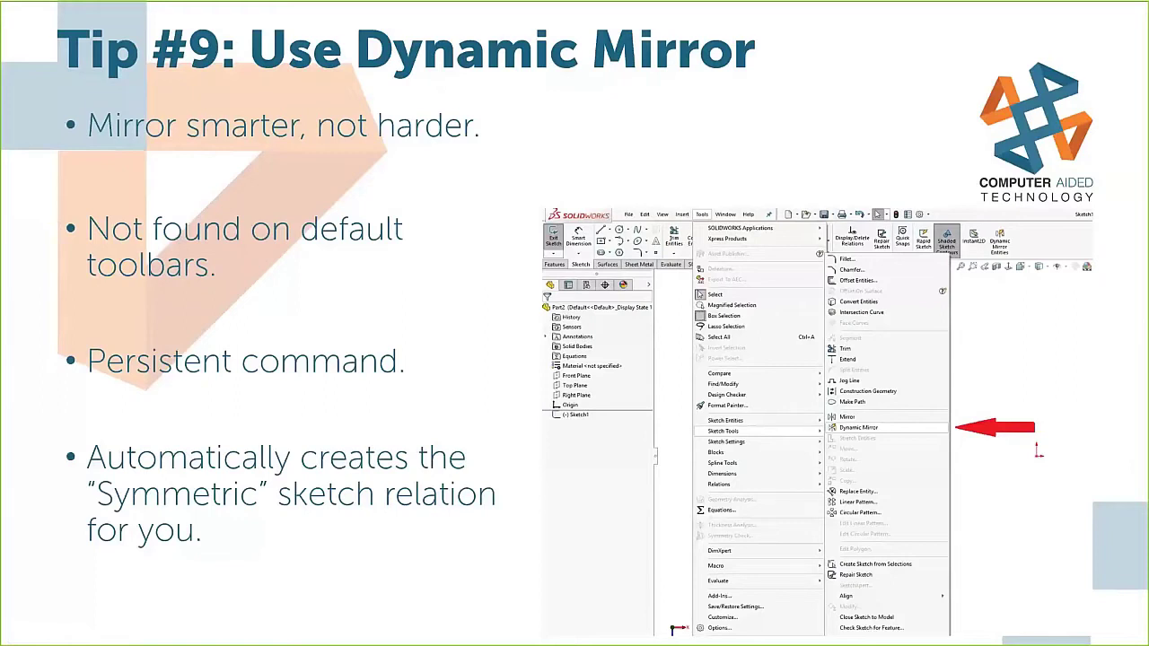
{"action": "key", "text": "Right"}
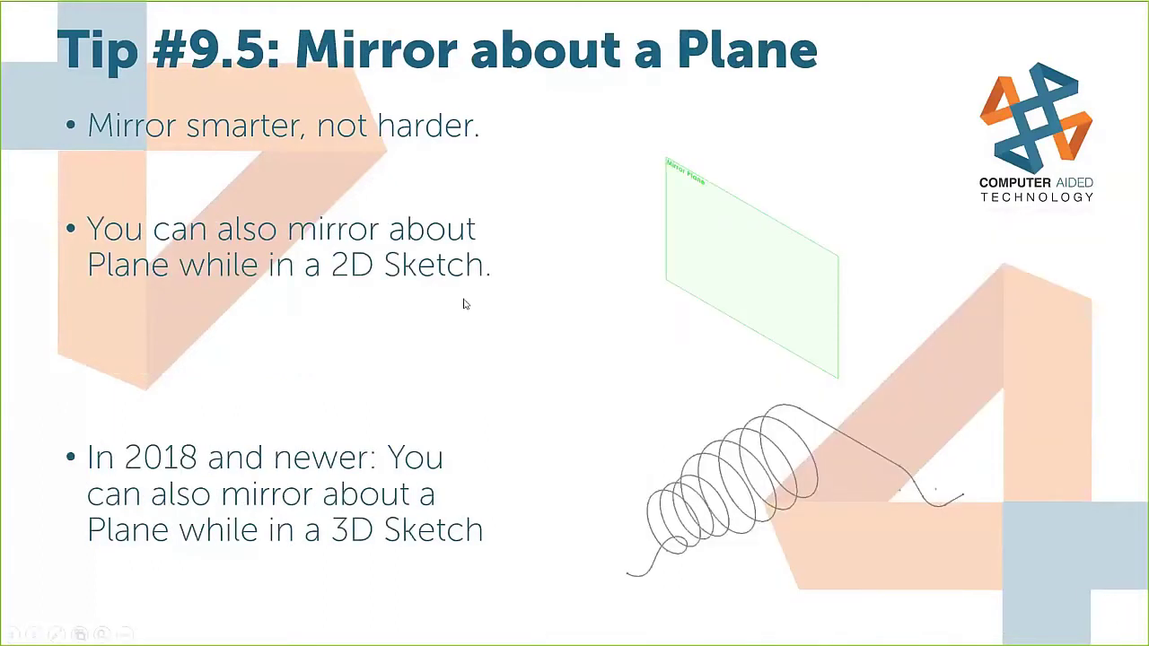
Open the 2D Sketch Mirror part in SOLIDWORKS and start a sketch on the Right Plane
{"action": "double_click", "coordinate": [737, 245]}
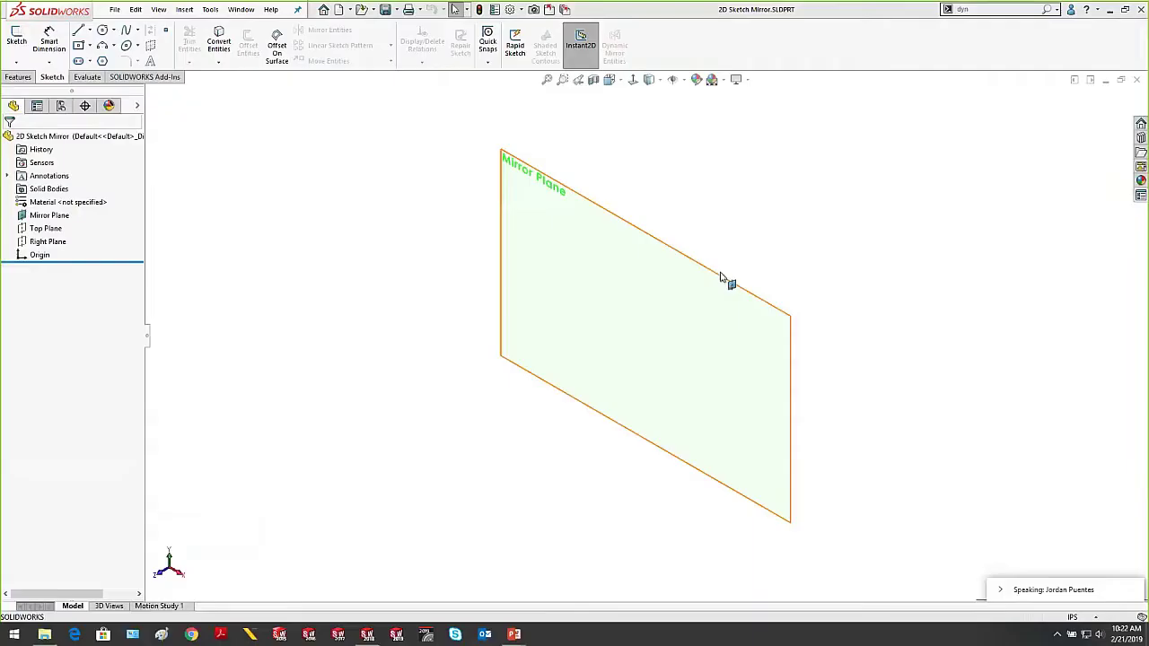
{"action": "left_click", "coordinate": [48, 242]}
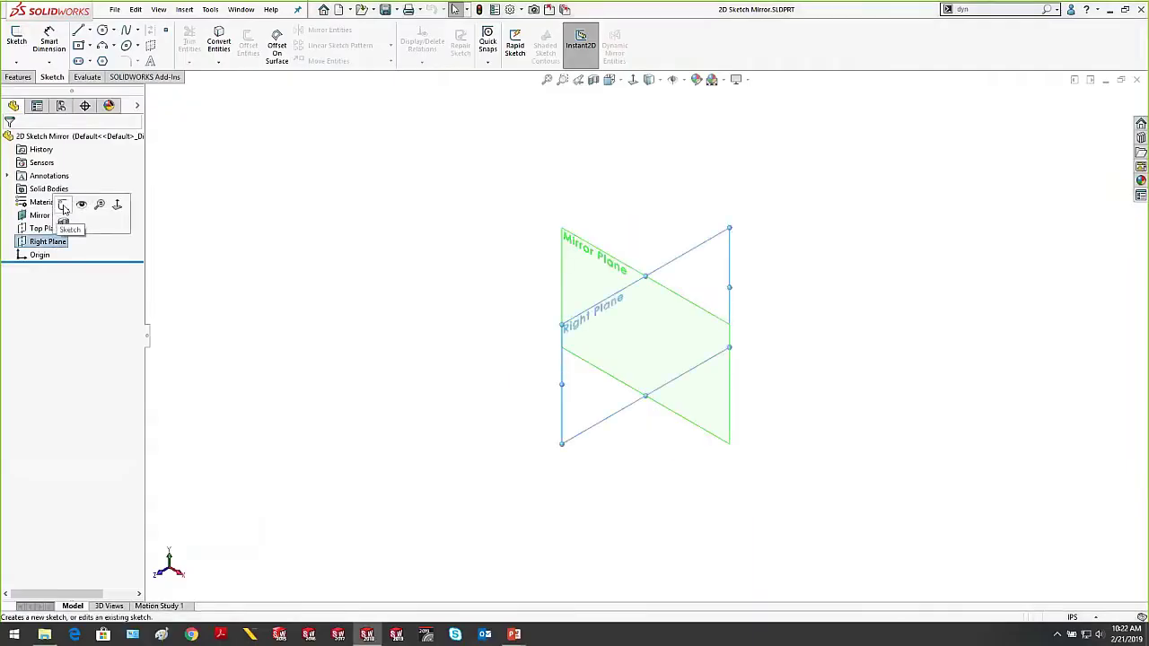
{"action": "left_click", "coordinate": [92, 199]}
{"action": "left_click", "coordinate": [349, 242]}
{"action": "mouse_move", "coordinate": [349, 241]}
{"action": "middle_mouse_down"}
{"action": "mouse_move", "coordinate": [401, 277]}
{"action": "mouse_move", "coordinate": [421, 312]}
{"action": "middle_mouse_up"}
Start Dynamic Mirror Entities using the Mirror Plane as the mirror reference
{"action": "left_click", "coordinate": [614, 45]}
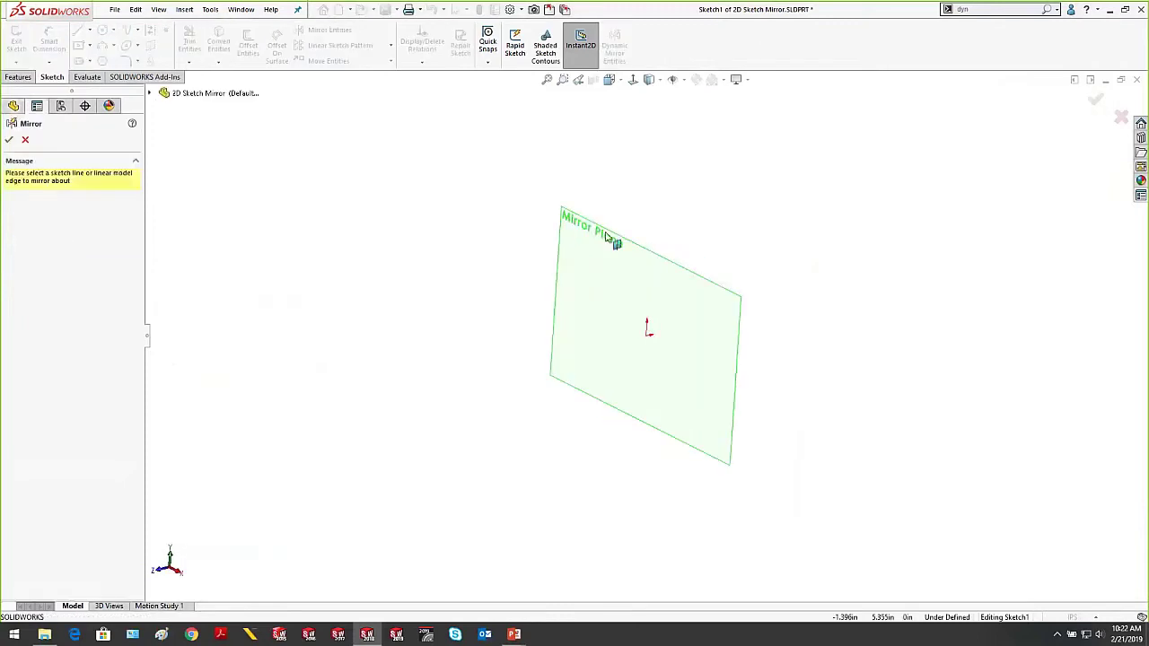
{"action": "left_click", "coordinate": [604, 262]}
{"action": "mouse_move", "coordinate": [472, 461]}
{"action": "middle_mouse_down"}
{"action": "mouse_move", "coordinate": [448, 418]}
{"action": "mouse_move", "coordinate": [398, 417]}
{"action": "mouse_move", "coordinate": [513, 403]}
{"action": "middle_mouse_up"}
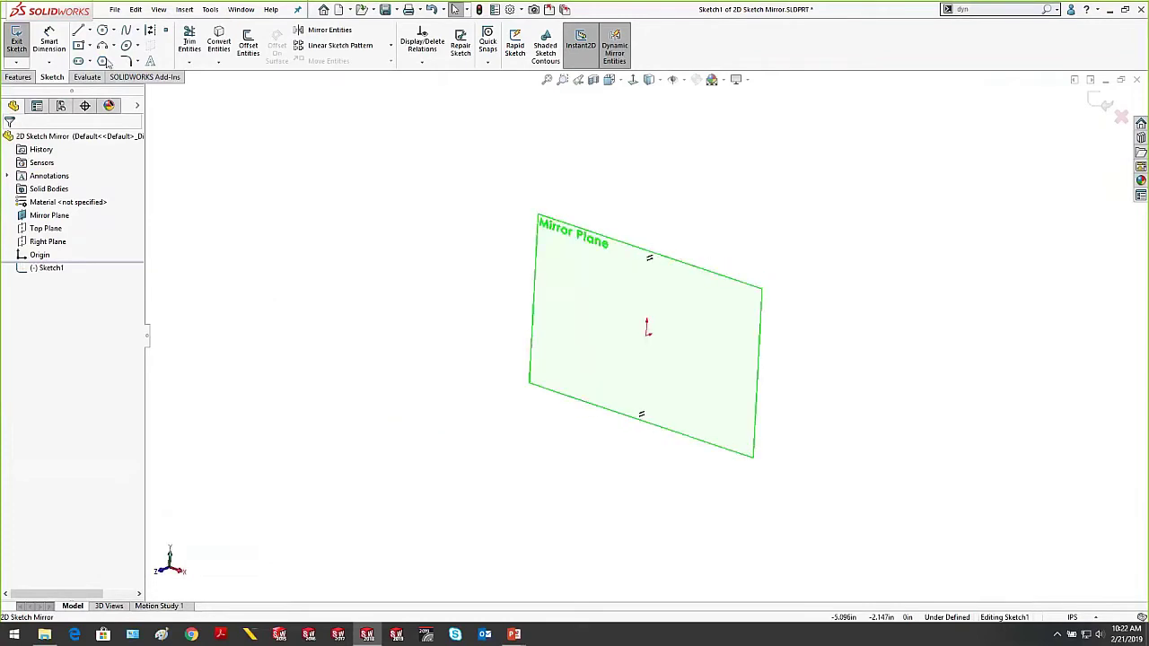
Draw two overlapping center rectangles left of the Mirror Plane, a small one and a larger one about 6.44 in tall
{"action": "left_click", "coordinate": [78, 45]}
{"action": "left_click", "coordinate": [458, 379]}
{"action": "left_click", "coordinate": [448, 343]}
{"action": "left_click", "coordinate": [433, 337]}
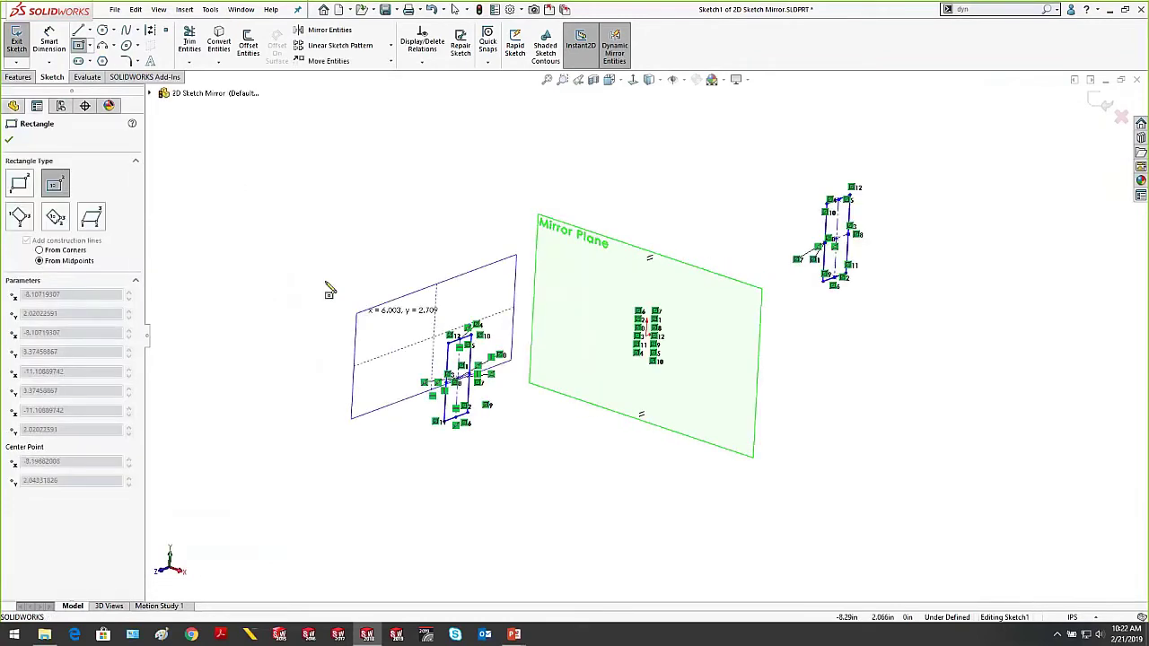
{"action": "left_click", "coordinate": [354, 237]}
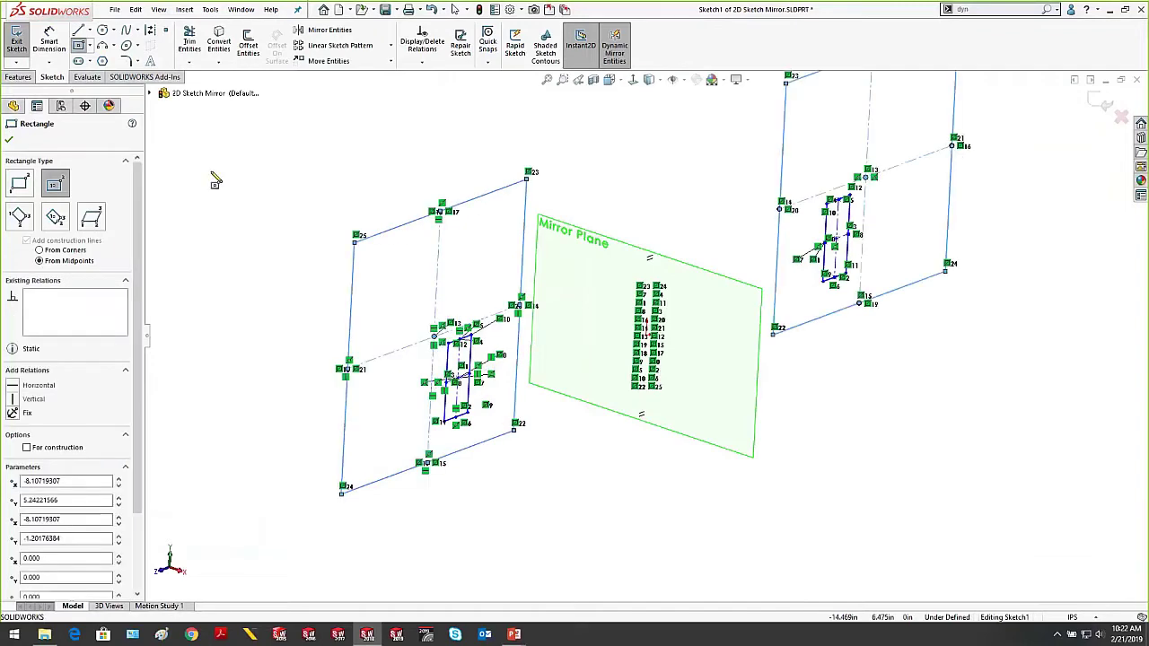
Draw a circle of about 1.37 in radius below the Mirror Plane with Dynamic Mirror active
{"action": "key", "text": "c"}
{"action": "left_click", "coordinate": [596, 500]}
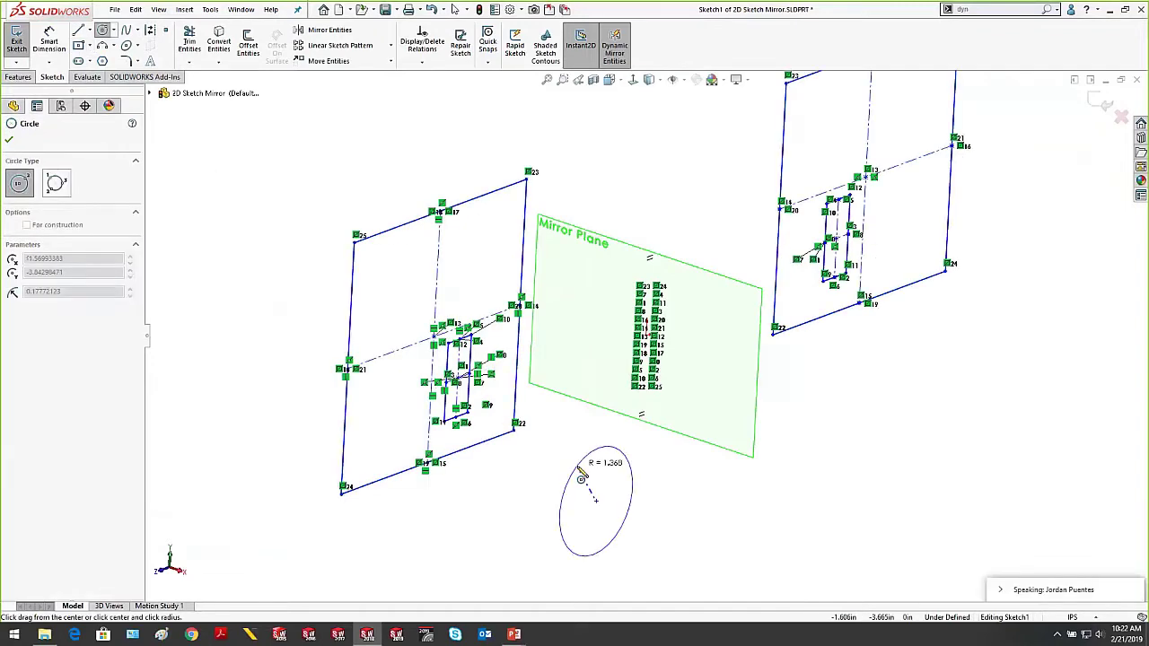
{"action": "left_click", "coordinate": [631, 488]}
{"action": "middle_click_drag", "start_coordinate": [757, 469], "coordinate": [713, 451]}
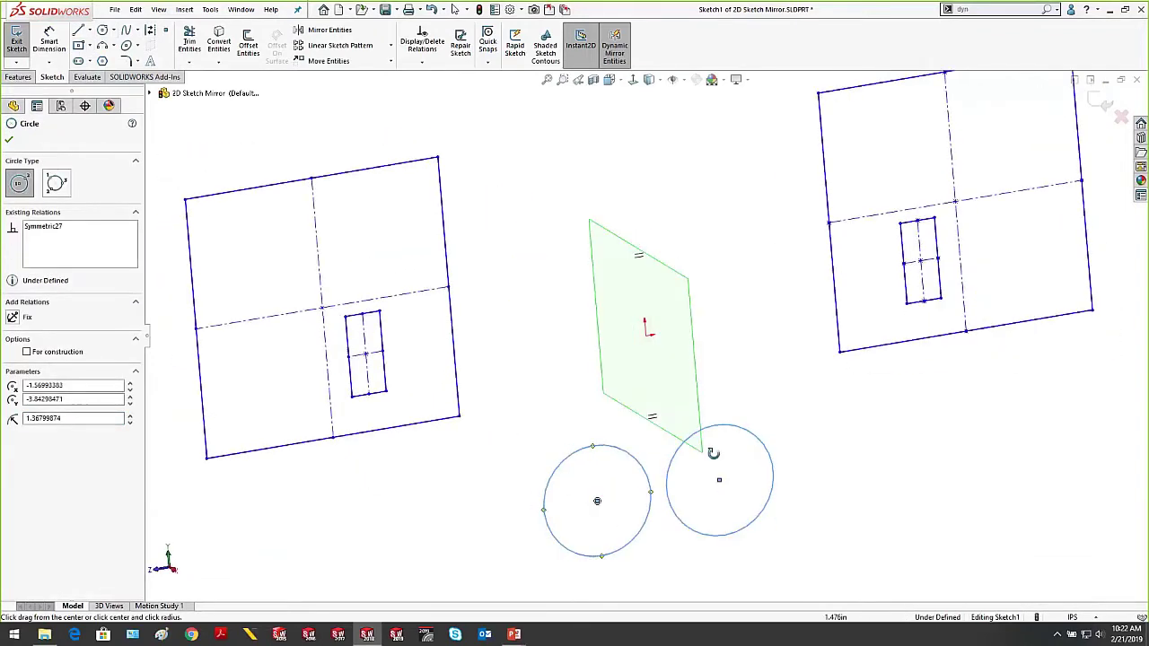
{"action": "key", "text": "Escape"}
{"action": "left_click", "coordinate": [719, 593]}
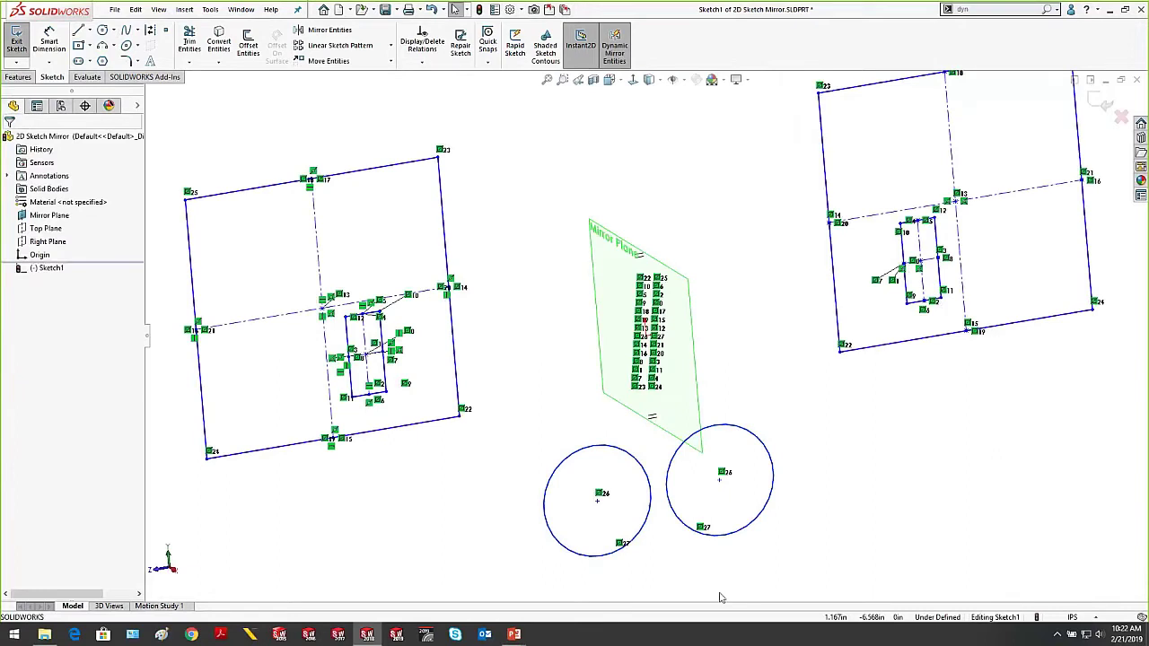
Delete the originally drawn circle on the left side of the Mirror Plane and turn off Dynamic Mirror Entities
{"action": "left_click", "coordinate": [650, 519]}
{"action": "key", "text": "Delete"}
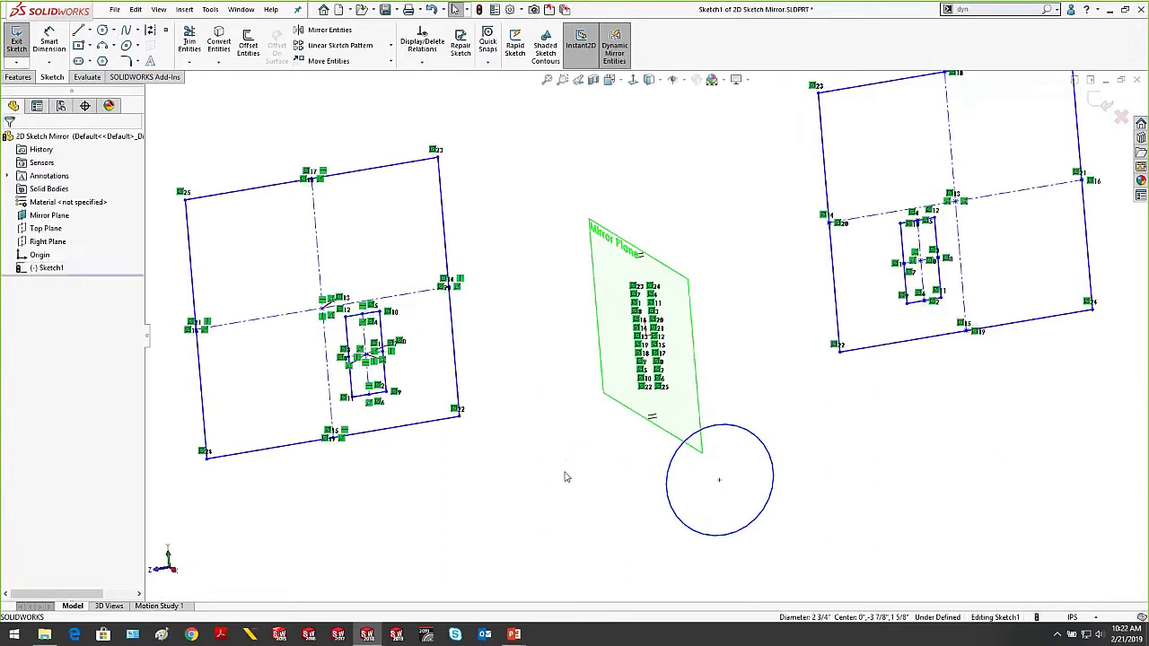
{"action": "scroll", "coordinate": [605, 373], "scroll_direction": "up", "scroll_amount": 3}
{"action": "middle_click_drag", "start_coordinate": [606, 373], "coordinate": [620, 370]}
{"action": "left_click", "coordinate": [621, 45]}
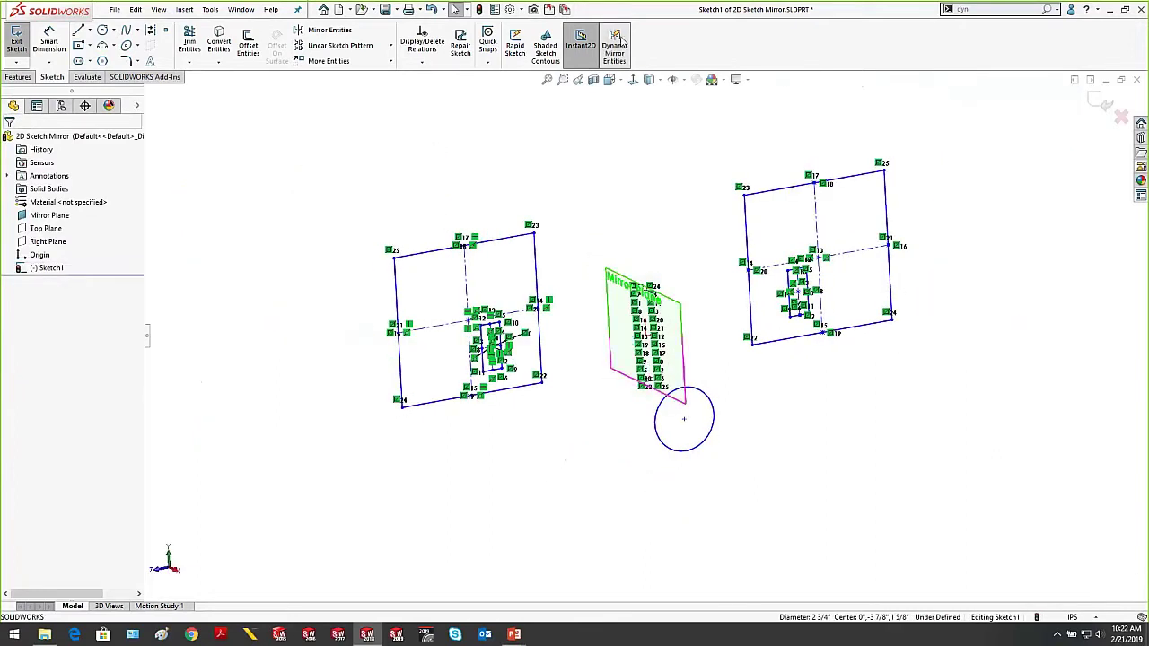
{"action": "left_click", "coordinate": [621, 45]}
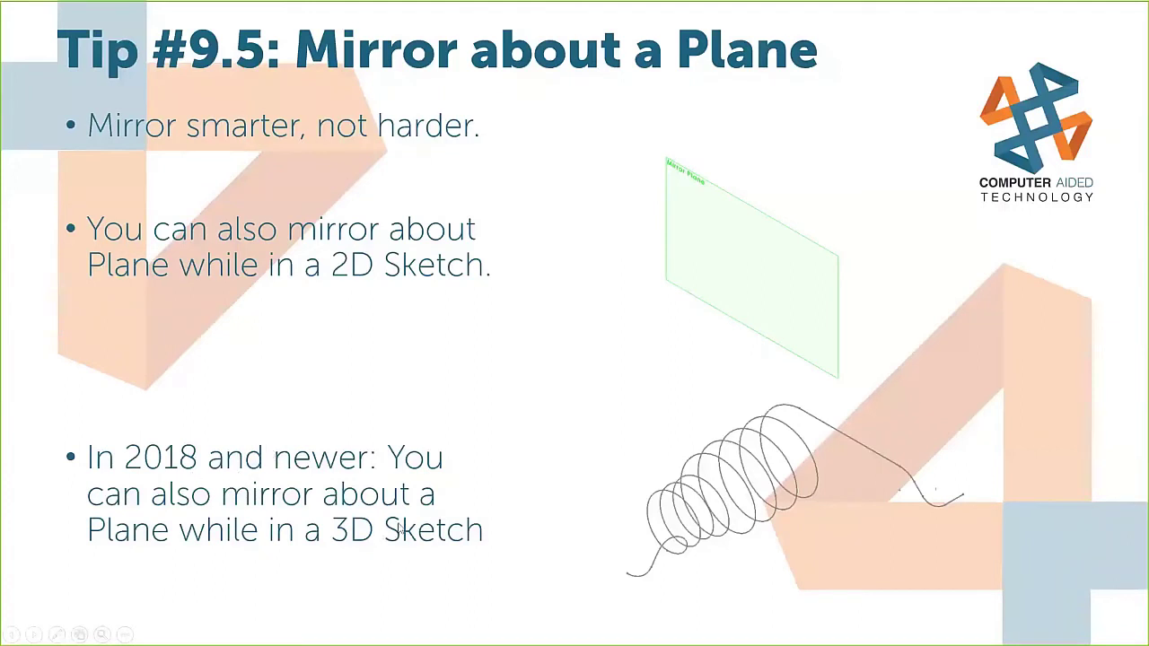
Open the Mirror_3D_Sketch part from the slideshow and edit its 3DSketch2
{"action": "left_click", "coordinate": [739, 496]}
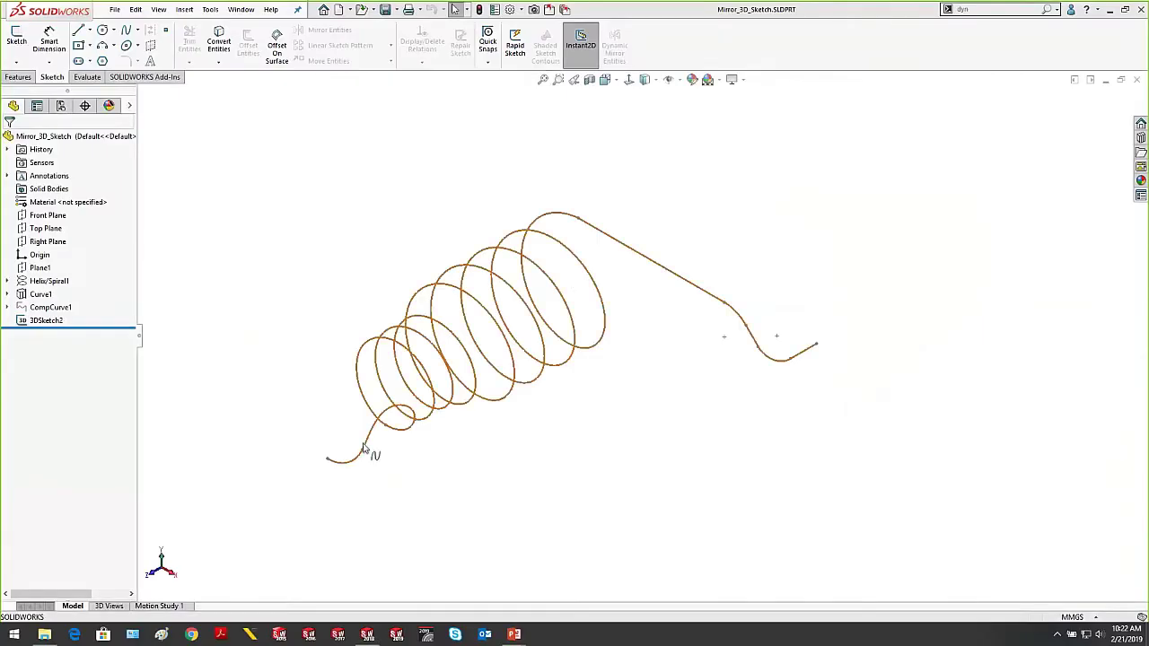
{"action": "right_click", "coordinate": [50, 321]}
{"action": "left_click", "coordinate": [57, 267]}
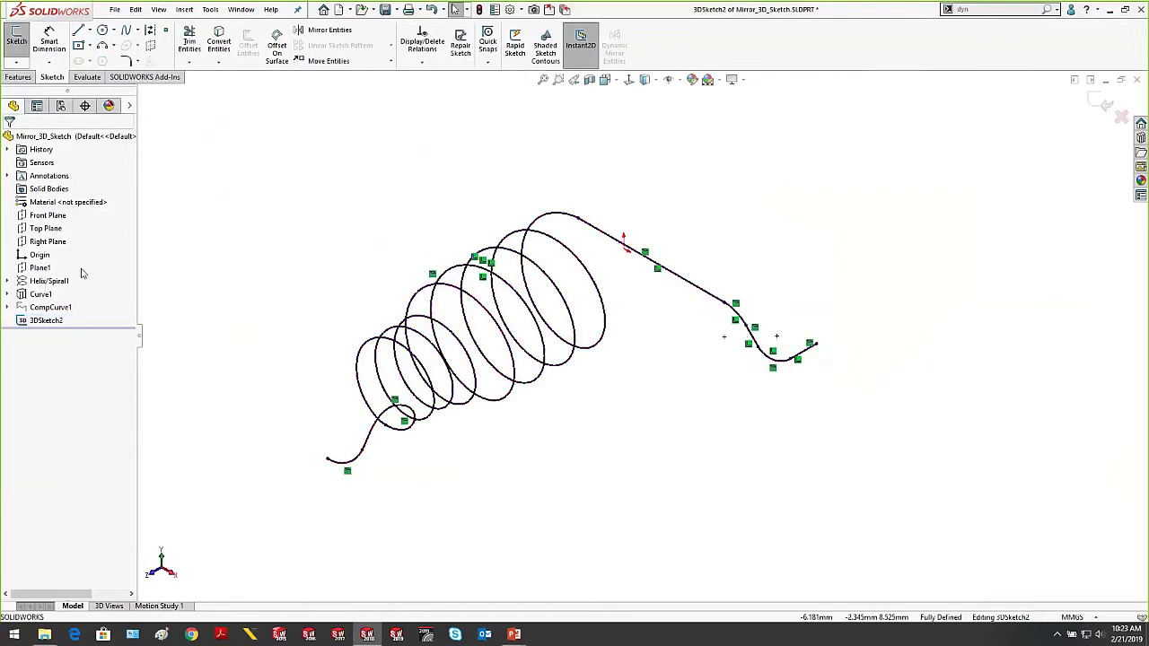
Start Mirror Entities with the coil spline as the entity to mirror and prepare to choose the mirror plane
{"action": "left_click", "coordinate": [339, 36]}
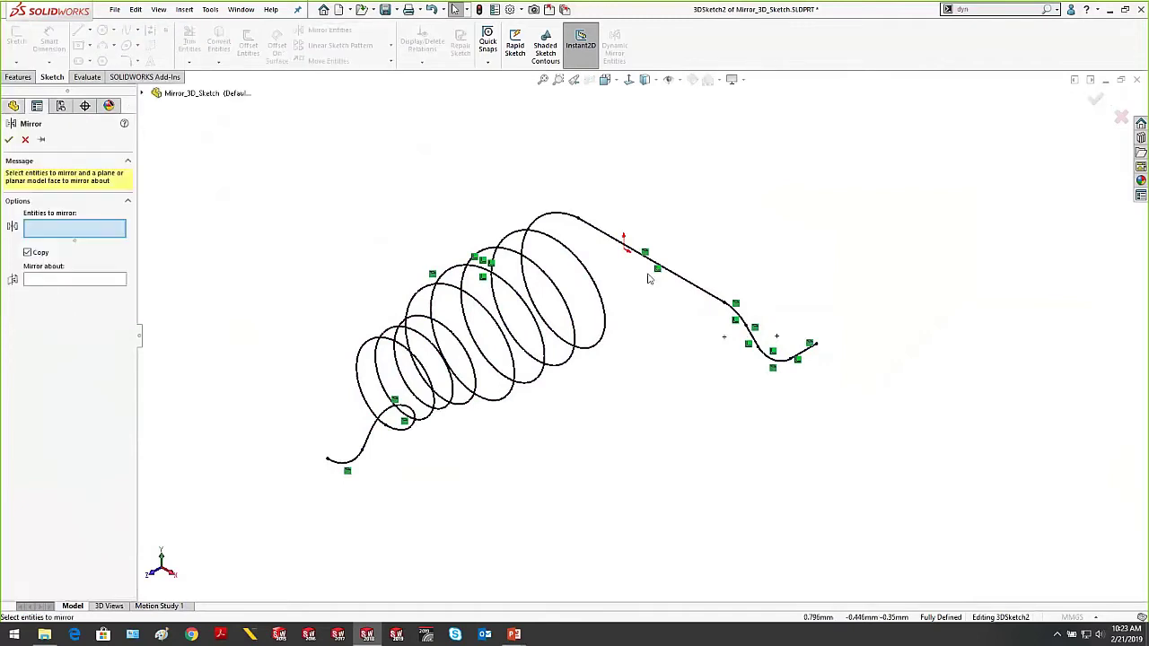
{"action": "left_click", "coordinate": [674, 275]}
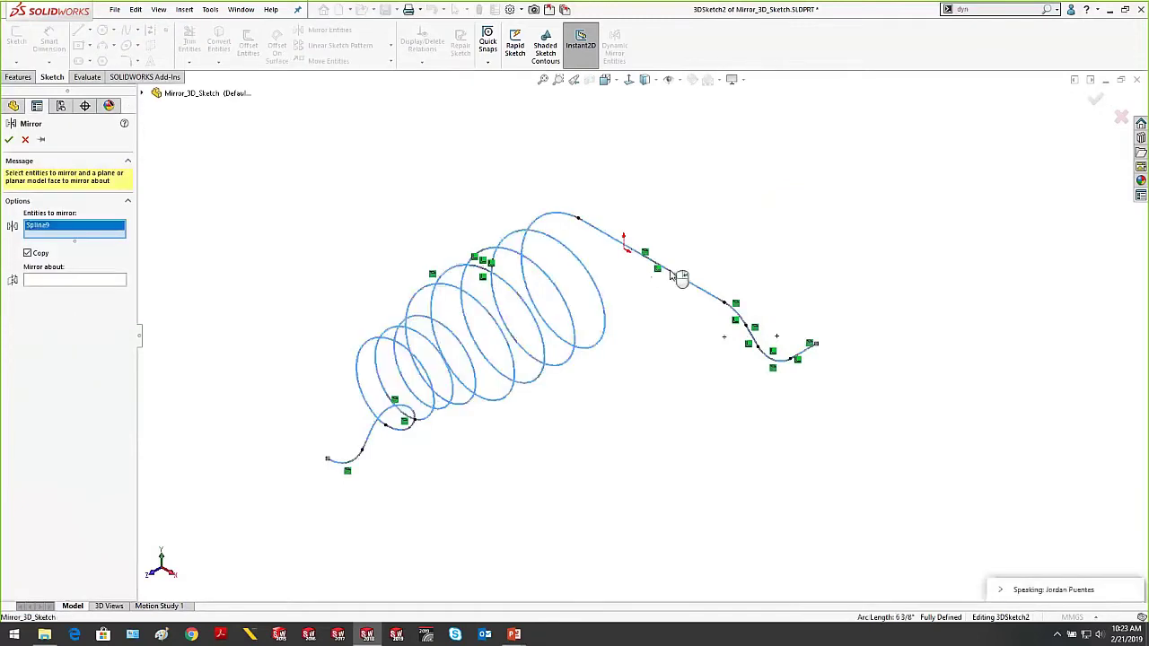
{"action": "left_click", "coordinate": [80, 280]}
{"action": "left_click", "coordinate": [143, 95]}
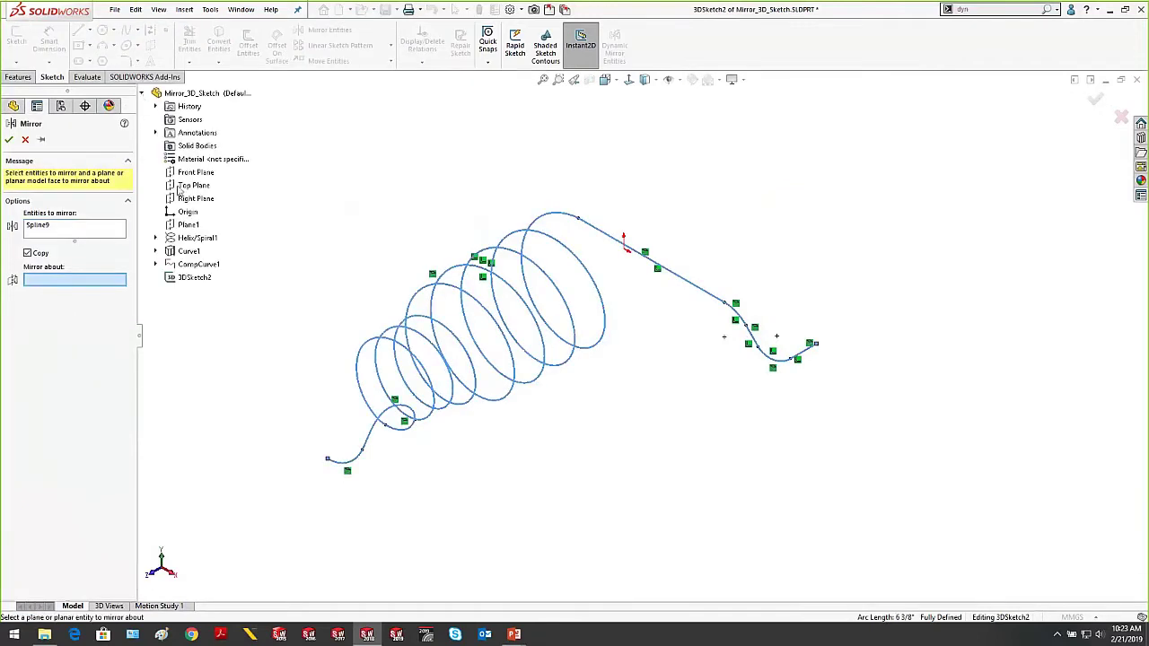
{"action": "left_click", "coordinate": [190, 199]}
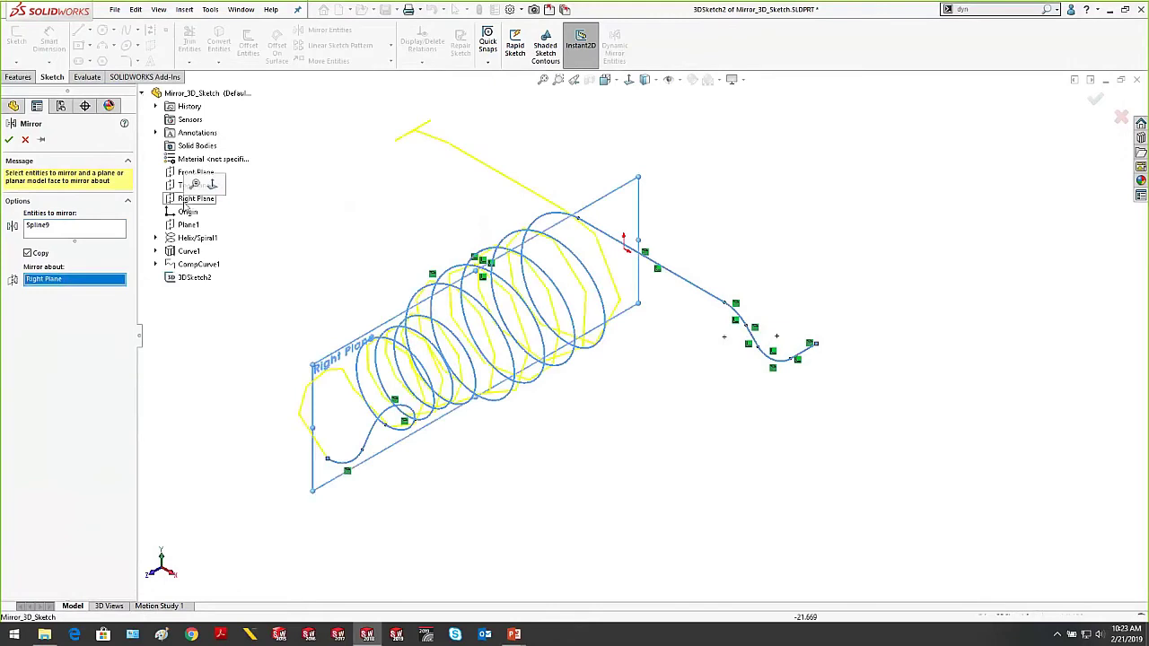
{"action": "right_click", "coordinate": [80, 281]}
{"action": "left_click", "coordinate": [112, 286]}
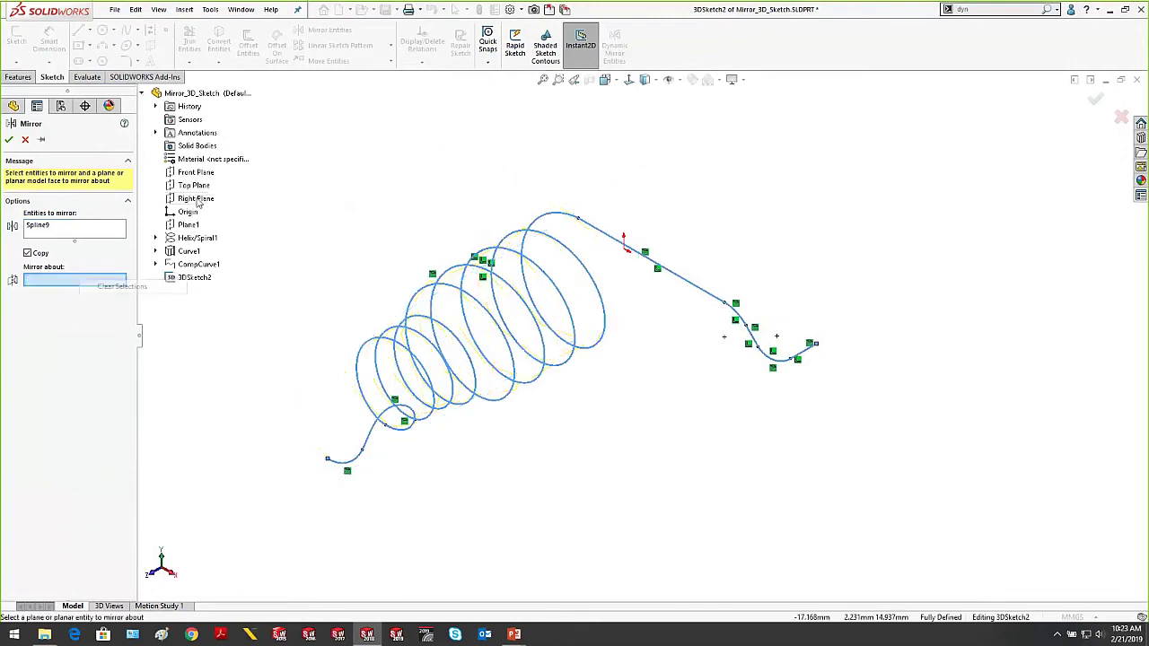
Mirror the coil spline about the Front Plane
{"action": "left_click", "coordinate": [195, 173]}
{"action": "left_click", "coordinate": [11, 139]}
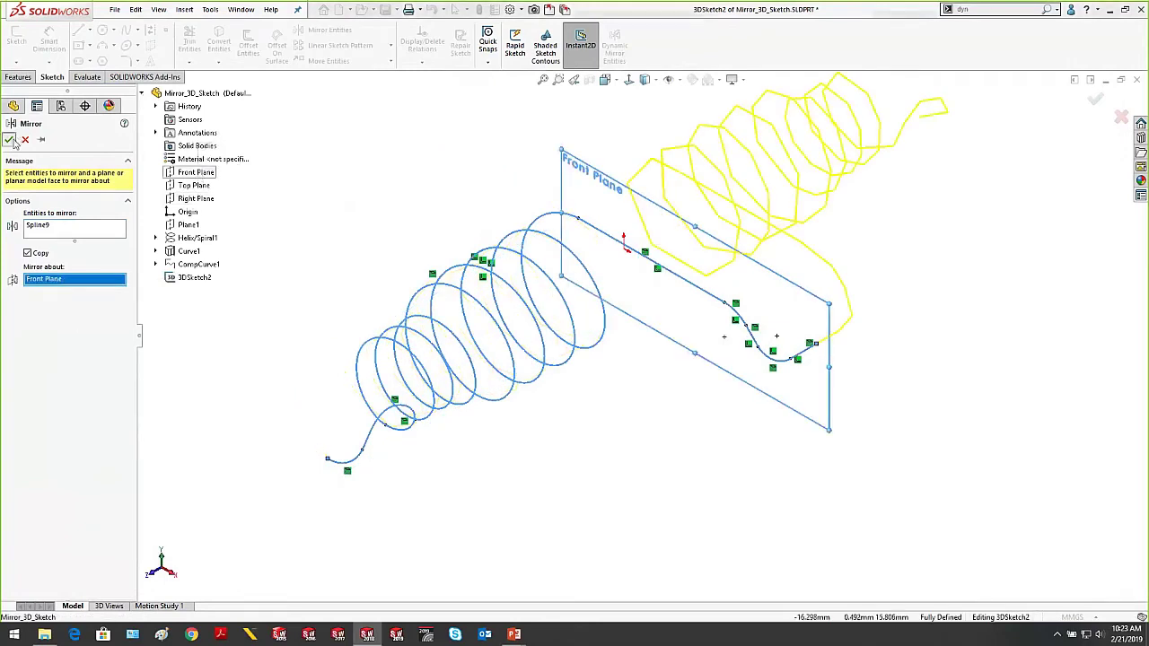
{"action": "left_click", "coordinate": [652, 321]}
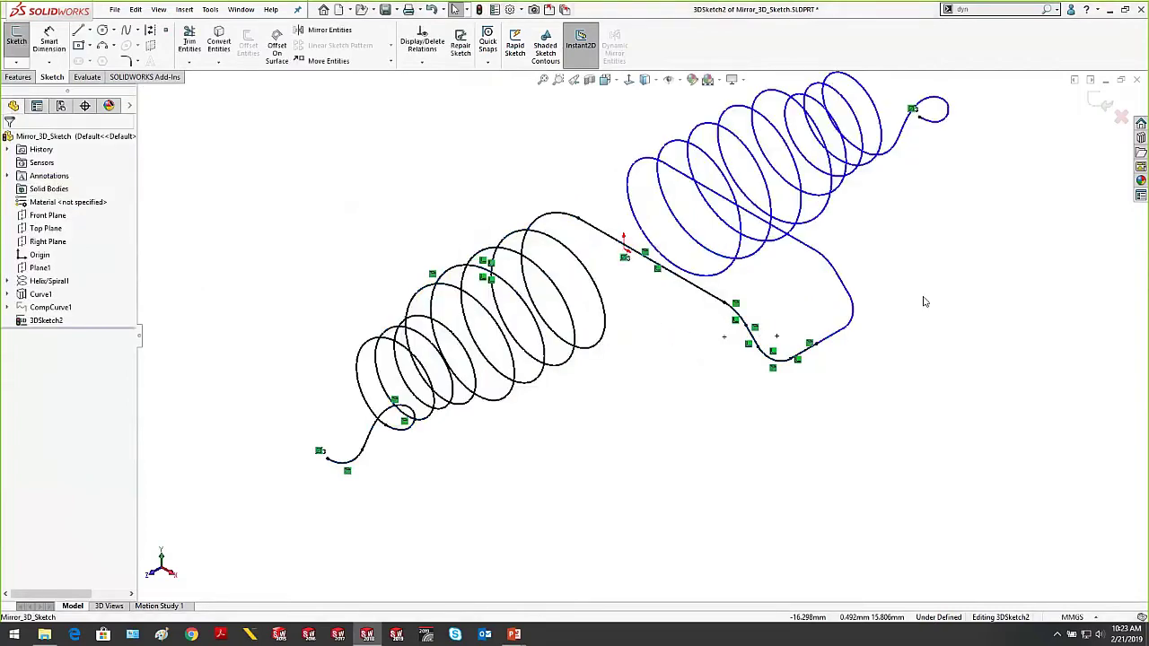
Create a Swept Boss/Base with a 1.000 mm circular profile along 3DSketch2
{"action": "left_click", "coordinate": [19, 77]}
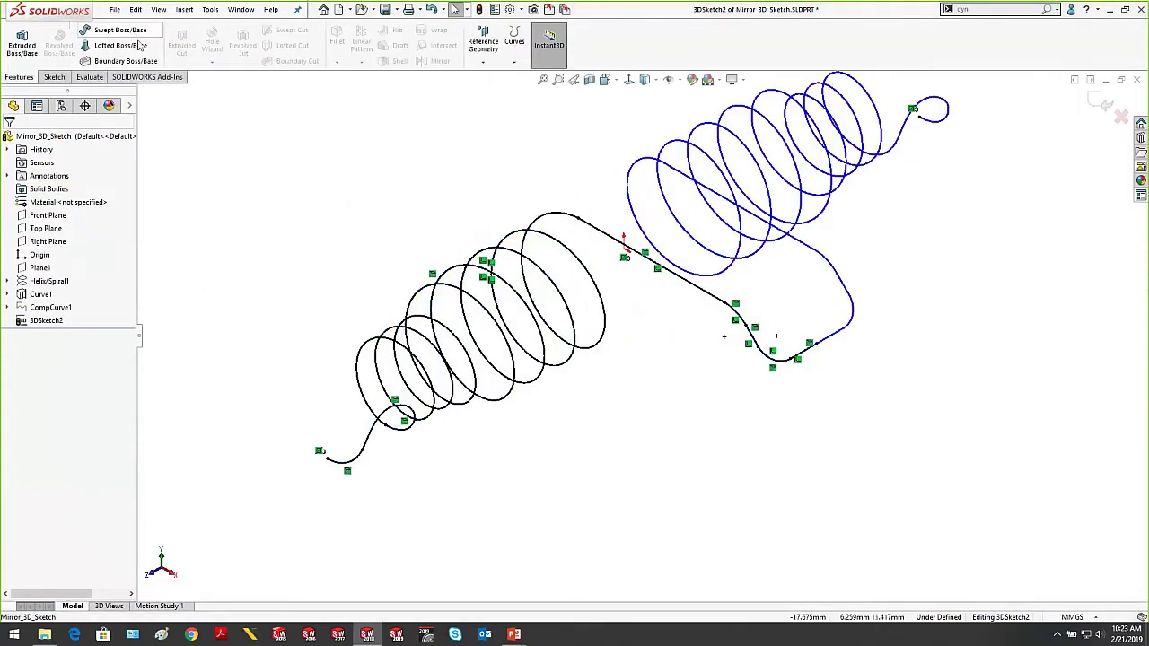
{"action": "left_click", "coordinate": [125, 31]}
{"action": "left_click", "coordinate": [55, 184]}
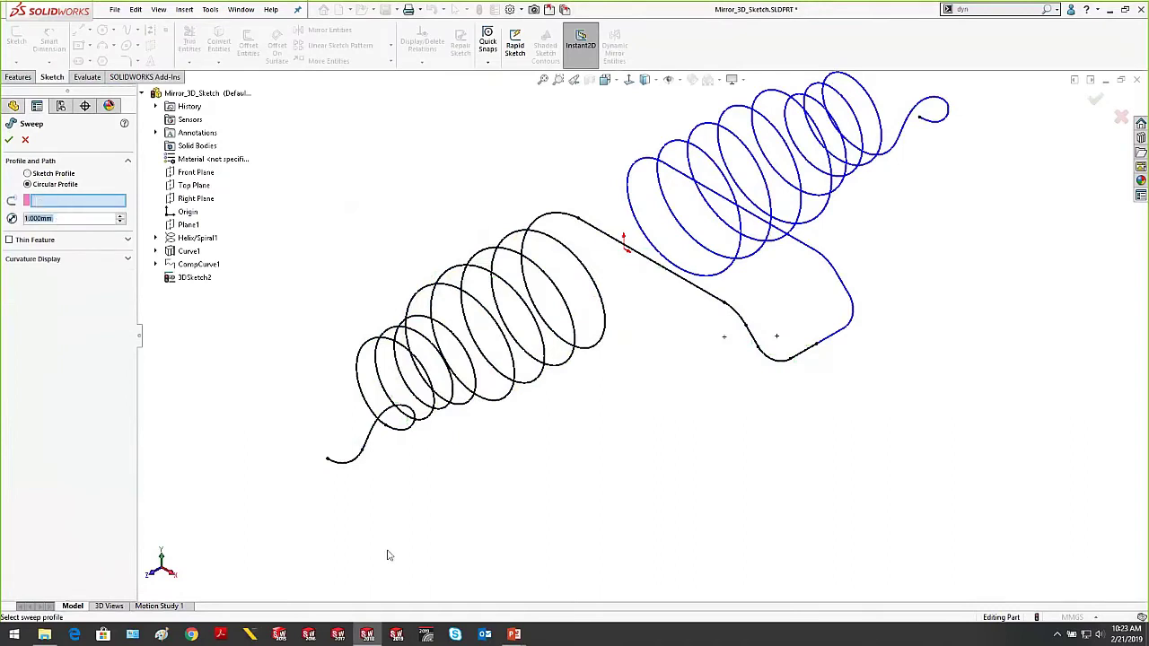
{"action": "left_click", "coordinate": [338, 461]}
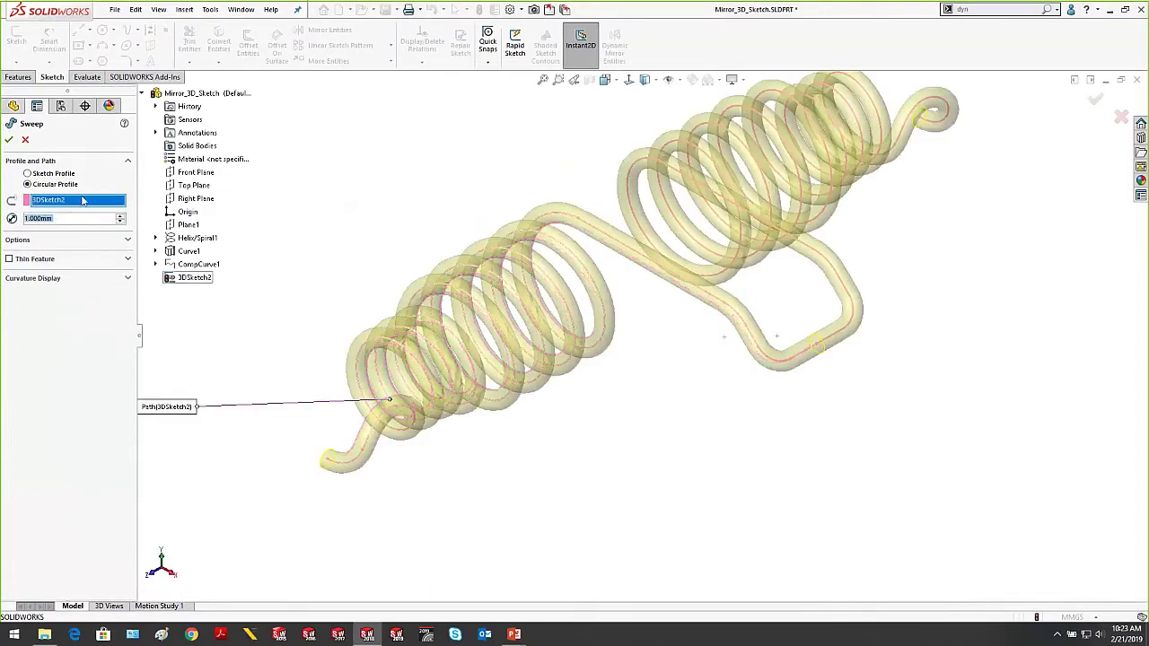
{"action": "key", "text": "Return"}
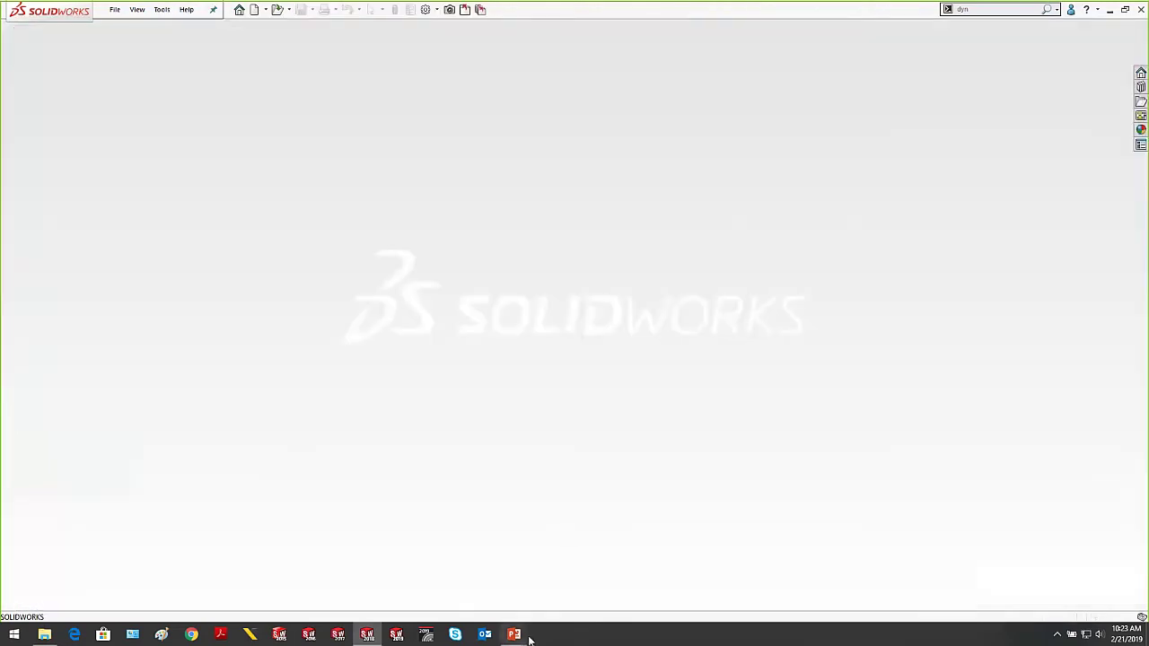
Switch to the PowerPoint slideshow and advance past the Tip #9.5 slide on mirroring about a plane
{"action": "mouse_move", "coordinate": [519, 634]}
{"action": "left_click", "coordinate": [545, 599]}
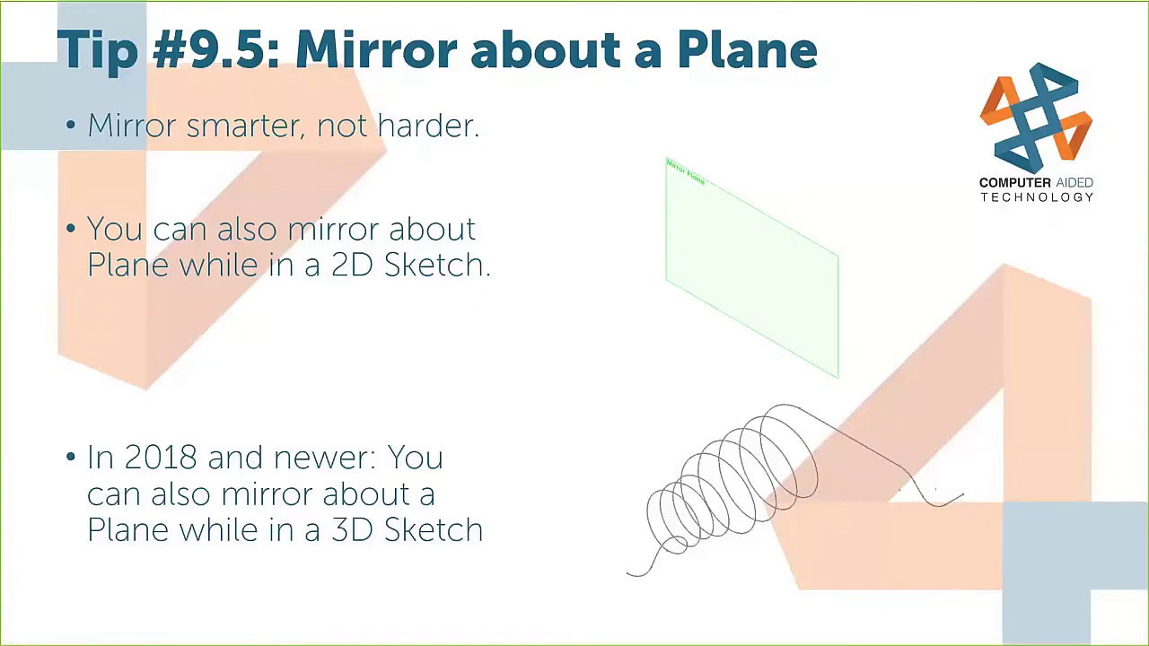
{"action": "key", "text": "Right"}
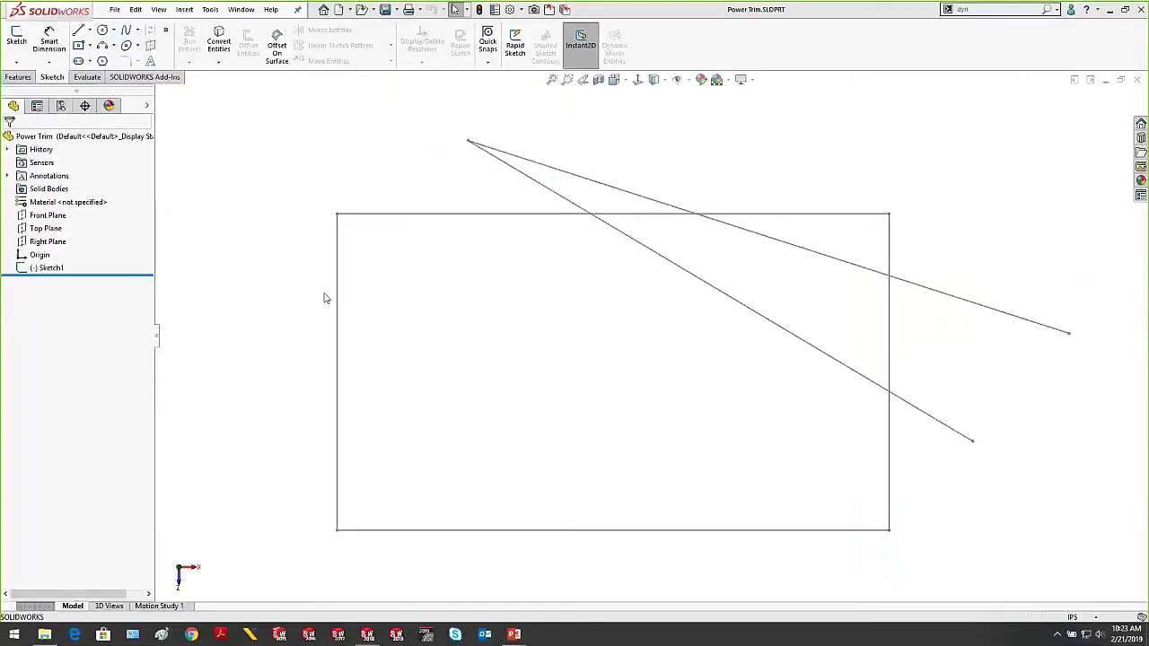
Edit Sketch1 of the Power Trim part in SOLIDWORKS
{"action": "right_click", "coordinate": [44, 269]}
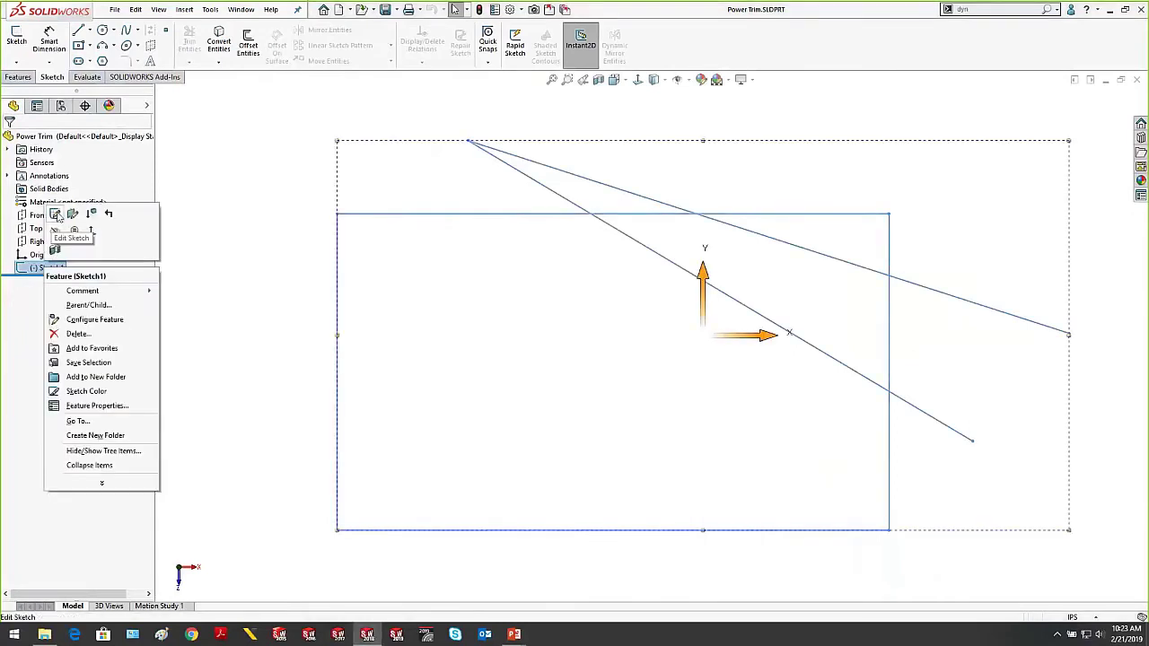
{"action": "left_click", "coordinate": [53, 214]}
{"action": "left_click", "coordinate": [377, 239]}
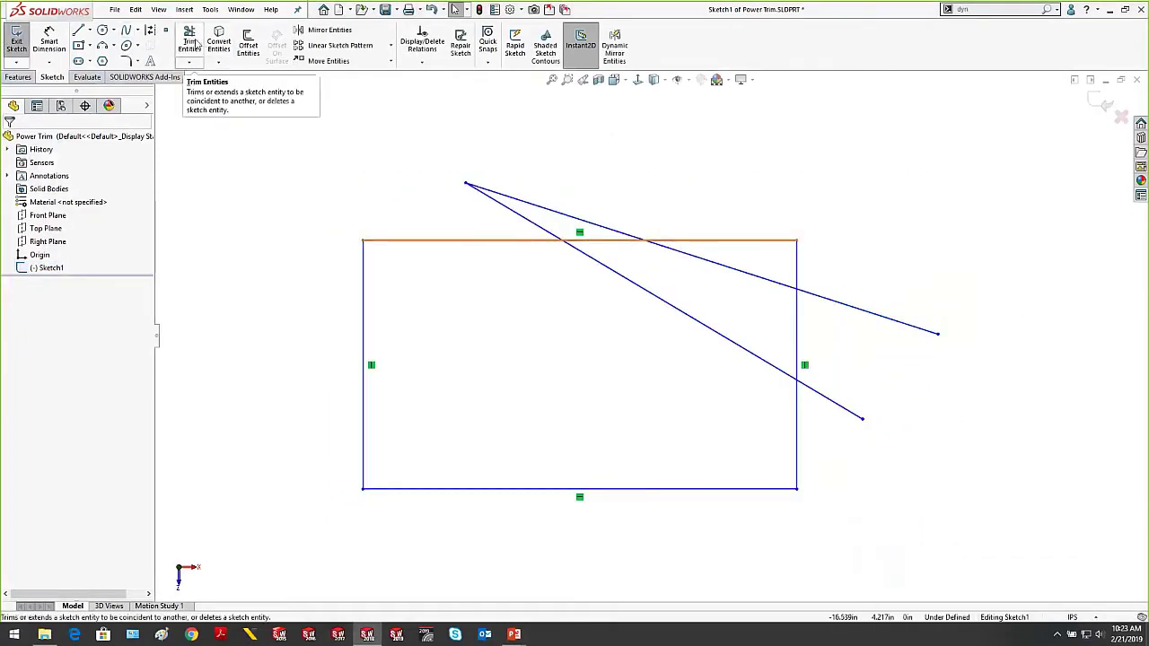
Try Power Trim on segments of the rectangle's upper edge and both slanted lines, and undo the trims
{"action": "left_click", "coordinate": [191, 43]}
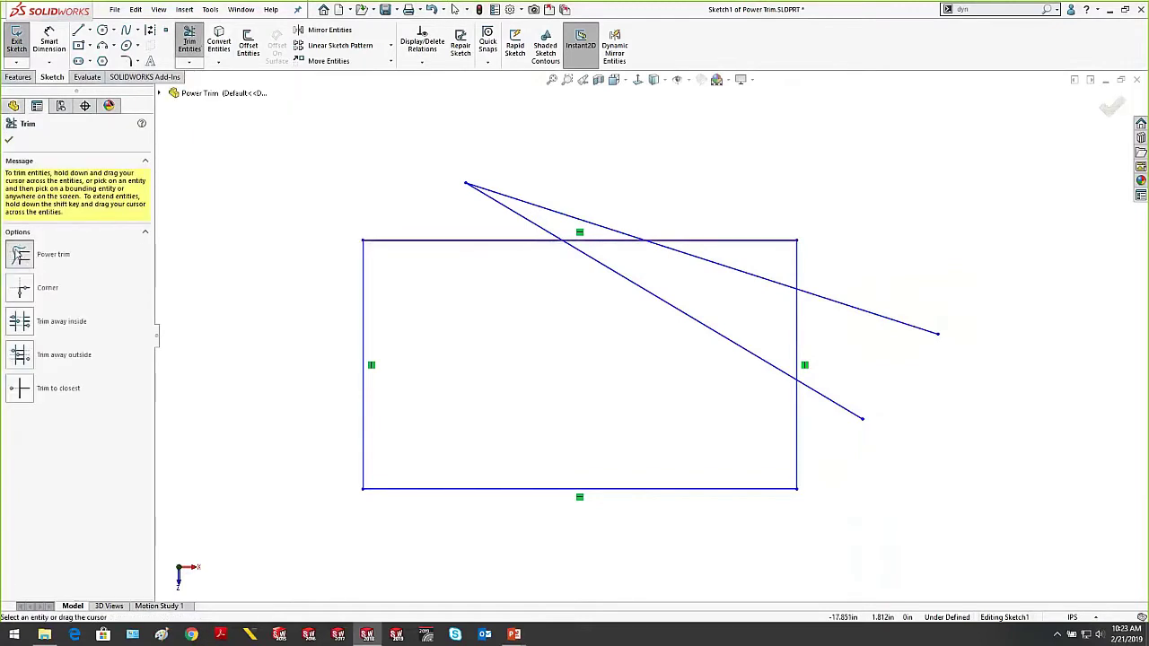
{"action": "left_click", "coordinate": [17, 255]}
{"action": "left_click", "coordinate": [28, 257]}
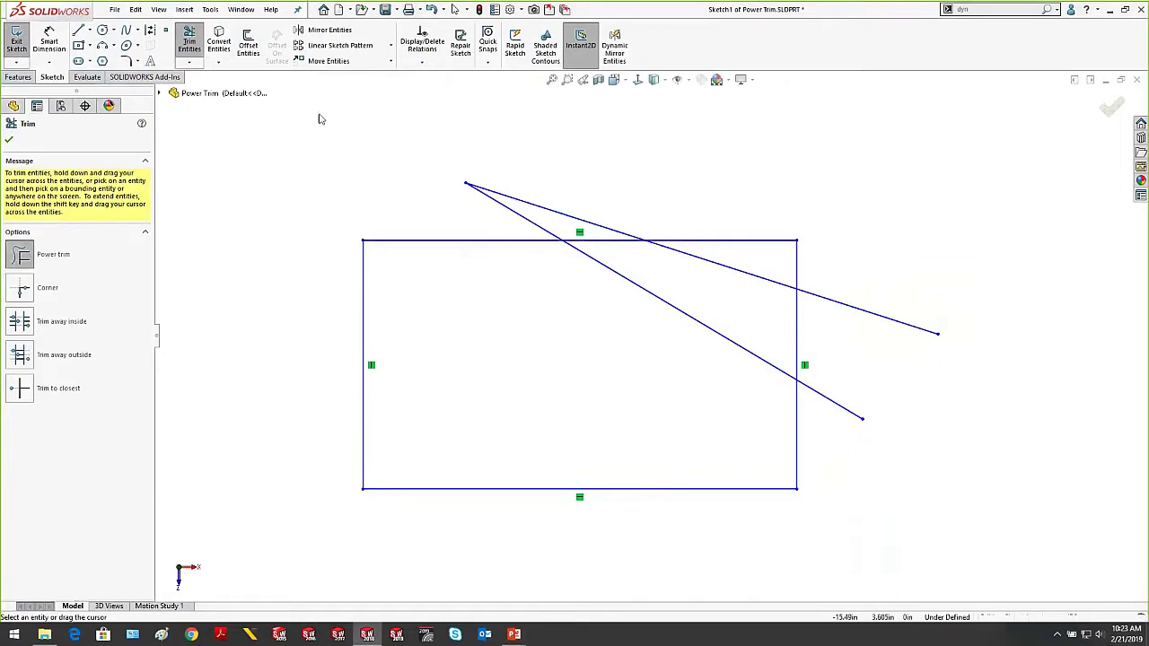
{"action": "mouse_move", "coordinate": [315, 121]}
{"action": "left_mouse_down"}
{"action": "mouse_move", "coordinate": [287, 139]}
{"action": "mouse_move", "coordinate": [289, 188]}
{"action": "mouse_move", "coordinate": [270, 238]}
{"action": "mouse_move", "coordinate": [247, 380]}
{"action": "mouse_move", "coordinate": [261, 439]}
{"action": "mouse_move", "coordinate": [243, 523]}
{"action": "mouse_move", "coordinate": [336, 562]}
{"action": "mouse_move", "coordinate": [509, 550]}
{"action": "mouse_move", "coordinate": [449, 548]}
{"action": "left_mouse_up"}
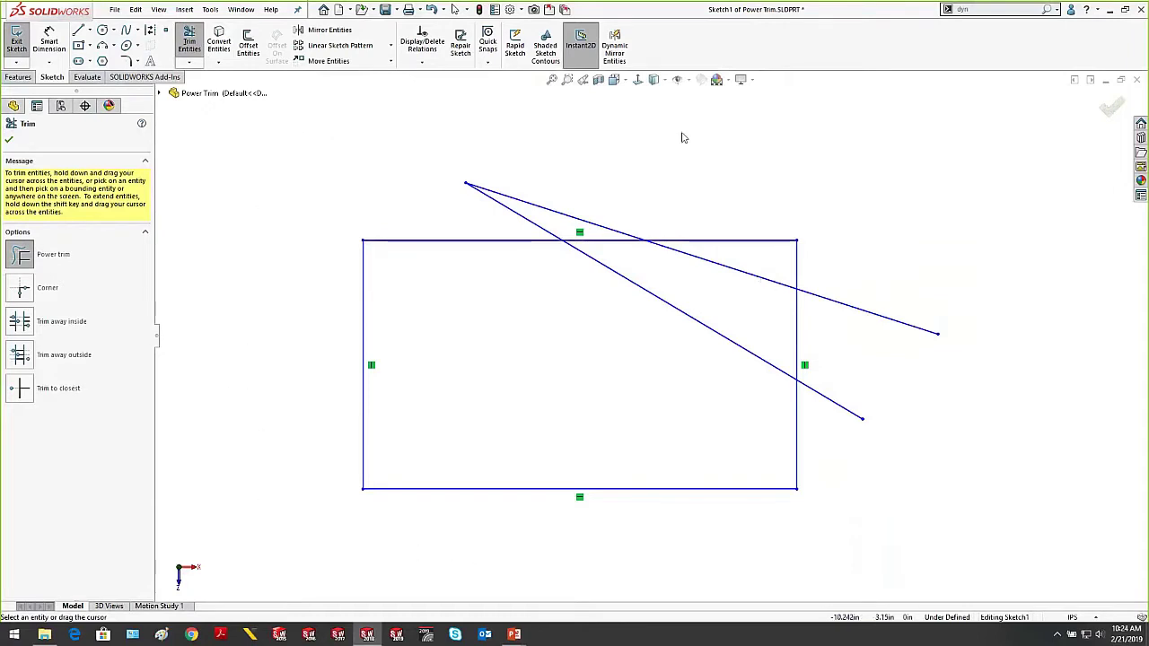
{"action": "mouse_move", "coordinate": [632, 138]}
{"action": "left_mouse_down"}
{"action": "mouse_move", "coordinate": [616, 146]}
{"action": "mouse_move", "coordinate": [646, 187]}
{"action": "mouse_move", "coordinate": [607, 203]}
{"action": "mouse_move", "coordinate": [598, 225]}
{"action": "mouse_move", "coordinate": [646, 300]}
{"action": "mouse_move", "coordinate": [598, 350]}
{"action": "left_mouse_up"}
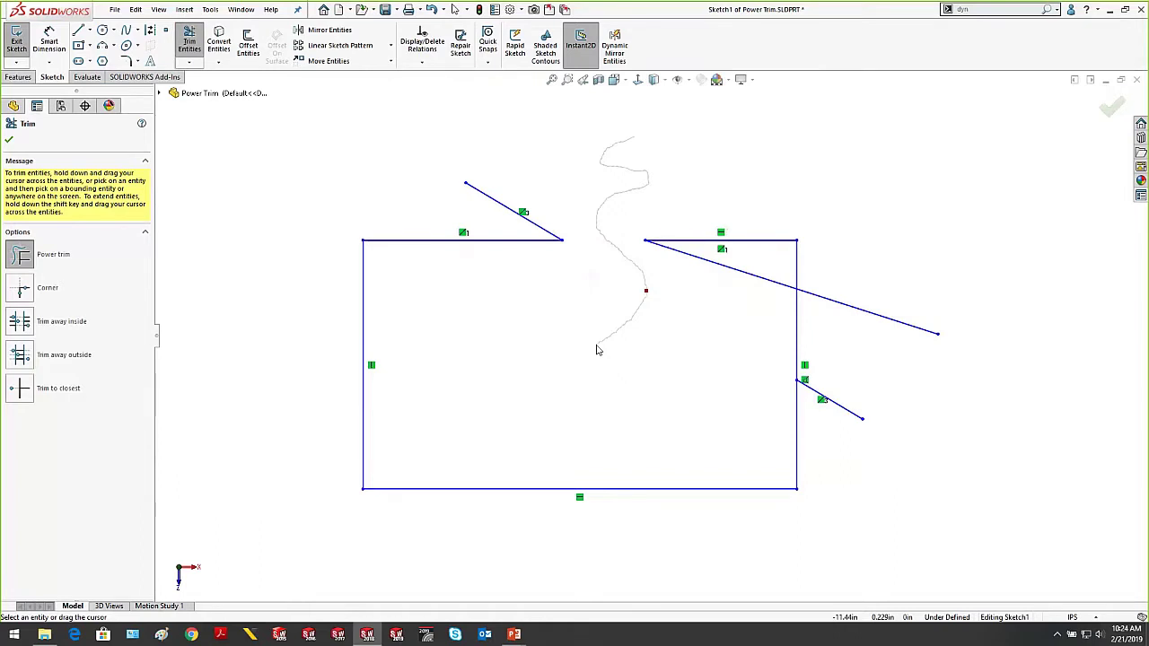
{"action": "mouse_move", "coordinate": [598, 350]}
{"action": "left_mouse_down"}
{"action": "mouse_move", "coordinate": [649, 297]}
{"action": "mouse_move", "coordinate": [647, 277]}
{"action": "mouse_move", "coordinate": [595, 224]}
{"action": "mouse_move", "coordinate": [596, 183]}
{"action": "mouse_move", "coordinate": [631, 135]}
{"action": "mouse_move", "coordinate": [606, 212]}
{"action": "mouse_move", "coordinate": [618, 246]}
{"action": "mouse_move", "coordinate": [665, 267]}
{"action": "mouse_move", "coordinate": [718, 253]}
{"action": "mouse_move", "coordinate": [690, 261]}
{"action": "mouse_move", "coordinate": [592, 387]}
{"action": "left_mouse_up"}
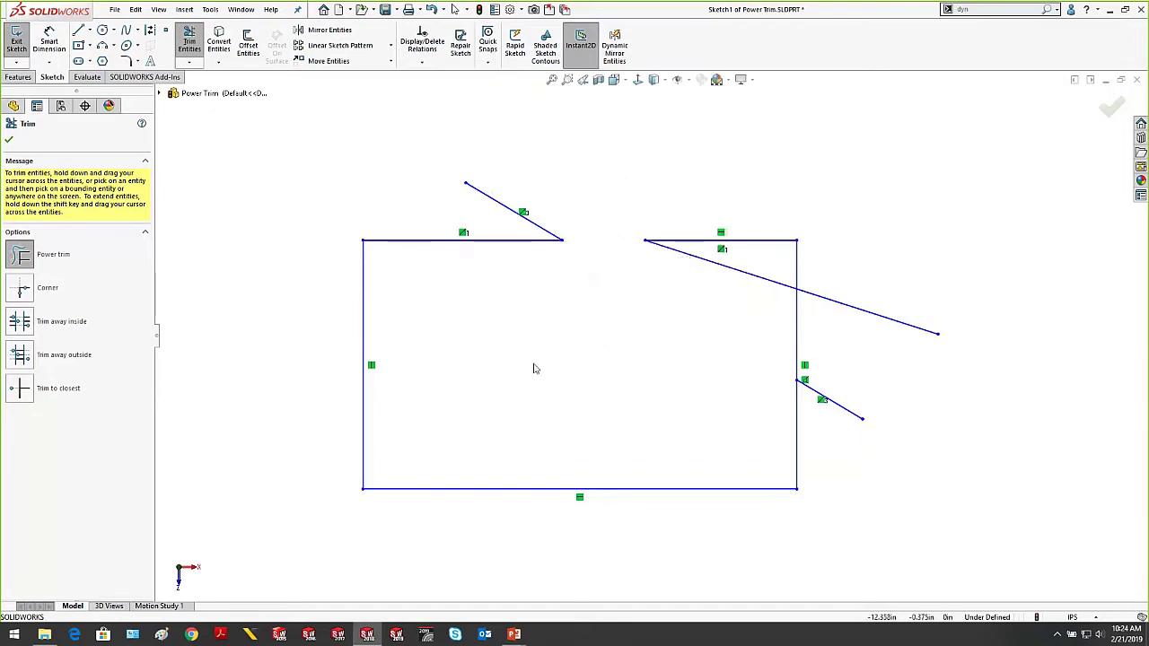
{"action": "key", "text": "Escape"}
{"action": "key", "text": "ctrl+z"}
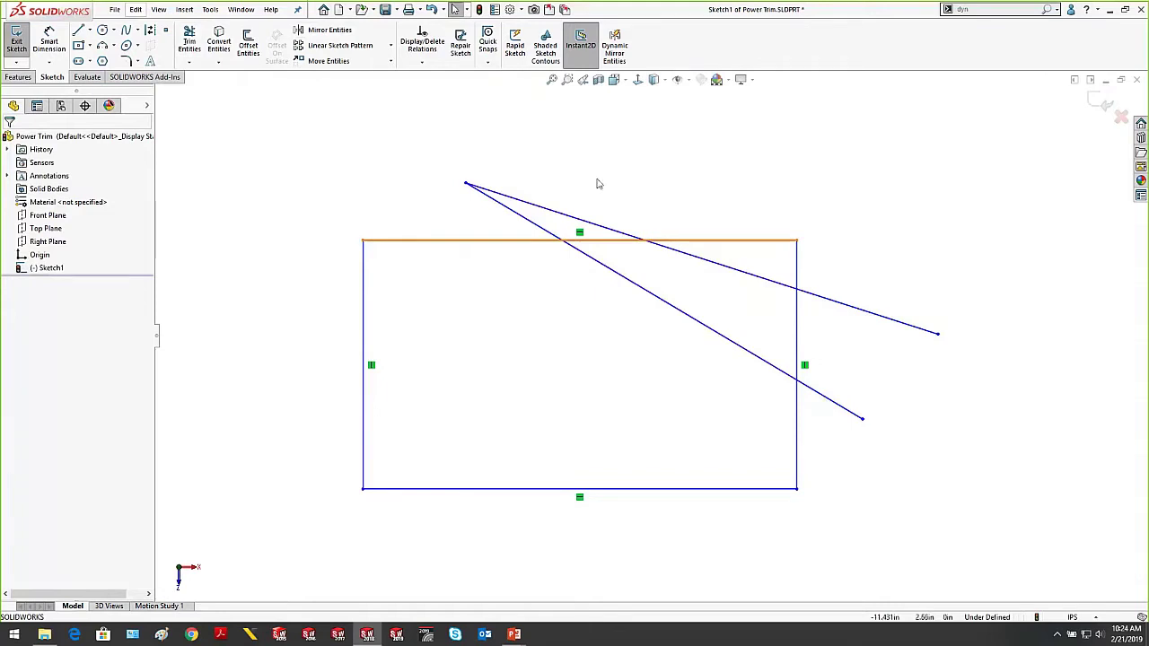
Power-trim the portions of both slanted lines that lie inside the rectangle
{"action": "left_click", "coordinate": [190, 42]}
{"action": "scroll", "coordinate": [753, 235], "scroll_direction": "down", "scroll_amount": 2}
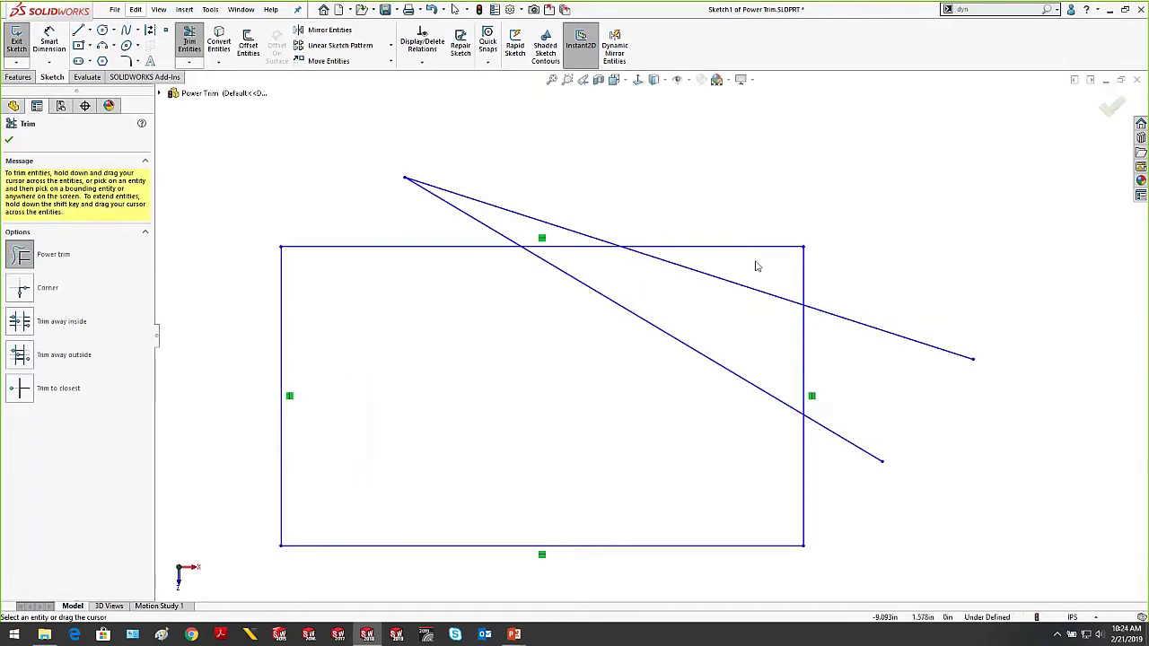
{"action": "left_click_drag", "start_coordinate": [726, 277], "coordinate": [715, 290]}
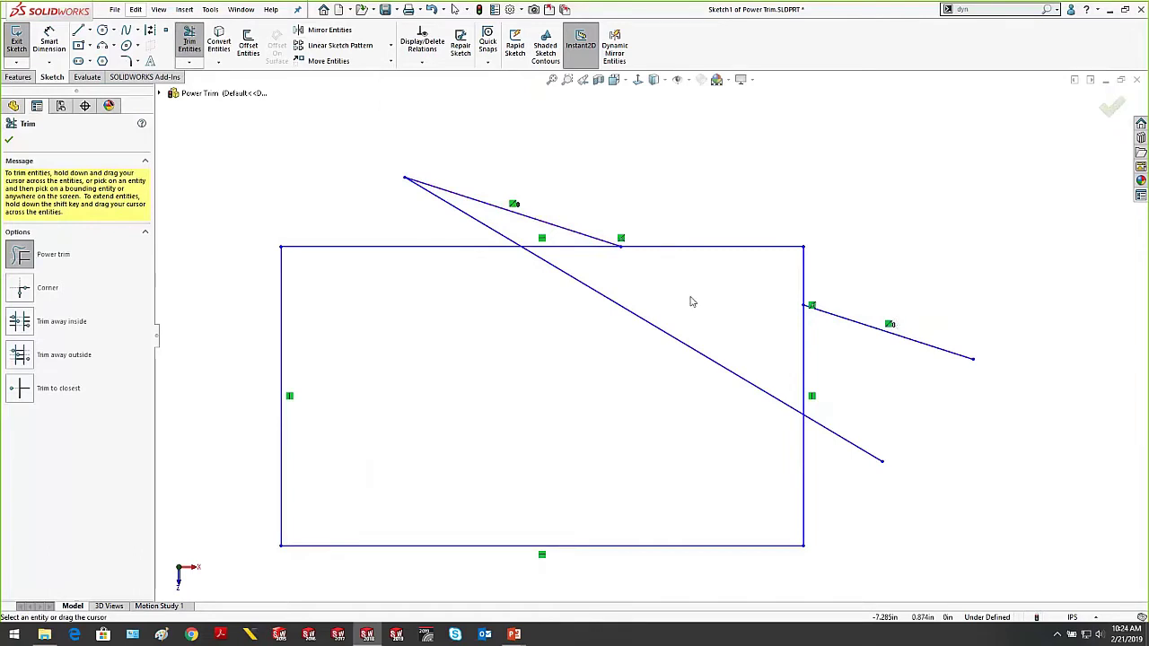
{"action": "left_click_drag", "start_coordinate": [692, 295], "coordinate": [613, 359]}
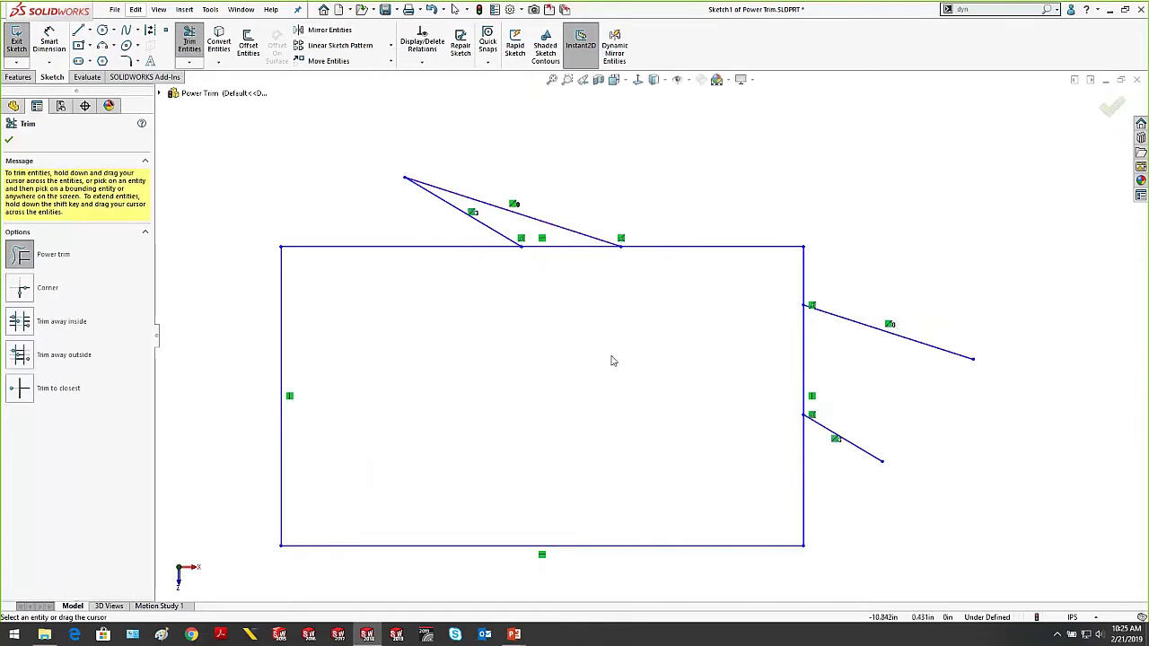
{"action": "key", "text": "Escape"}
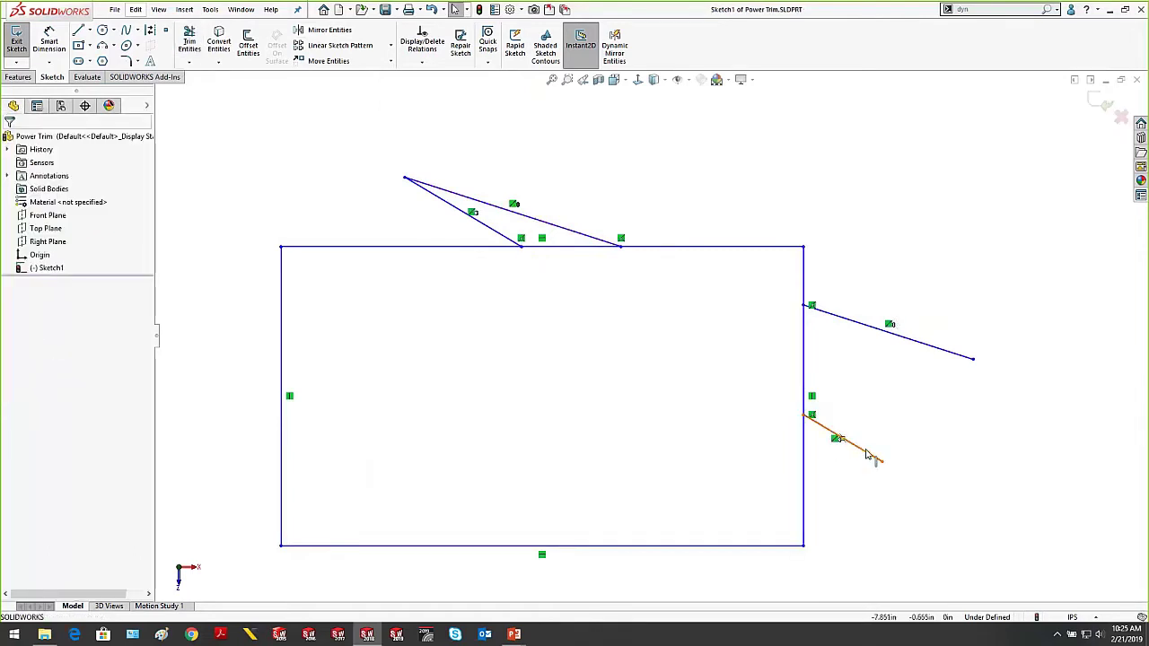
Move the lower leftover line segment beyond the rectangle's right edge downward, testing its collinear relation, and clear the selection
{"action": "left_click_drag", "start_coordinate": [867, 456], "coordinate": [869, 482]}
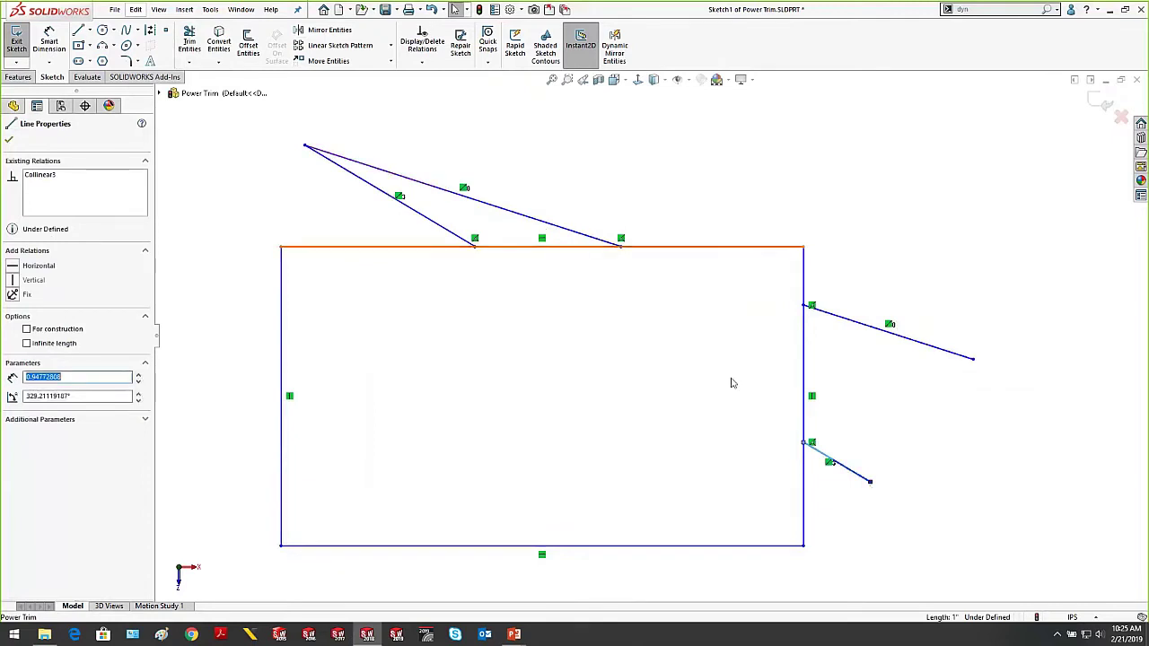
{"action": "left_click", "coordinate": [476, 333]}
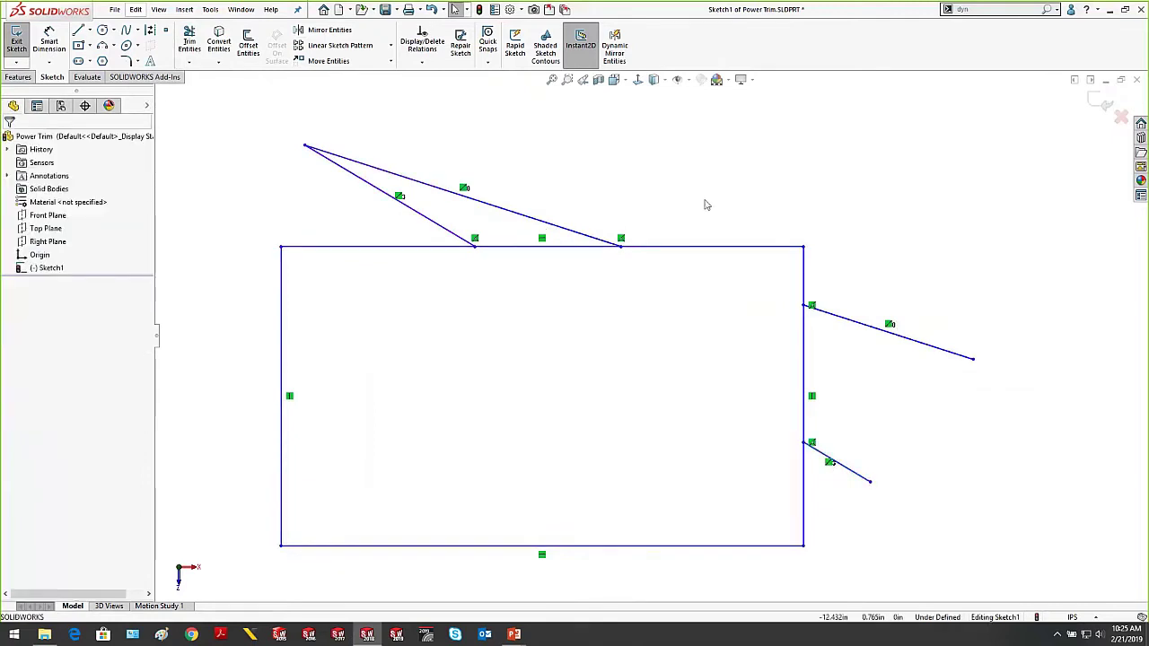
Undo the line move and the trims so both slanted lines are whole across the rectangle again
{"action": "key", "text": "ctrl+z"}
{"action": "key", "text": "ctrl+z"}
{"action": "key", "text": "ctrl+z"}
{"action": "key", "text": "ctrl+z"}
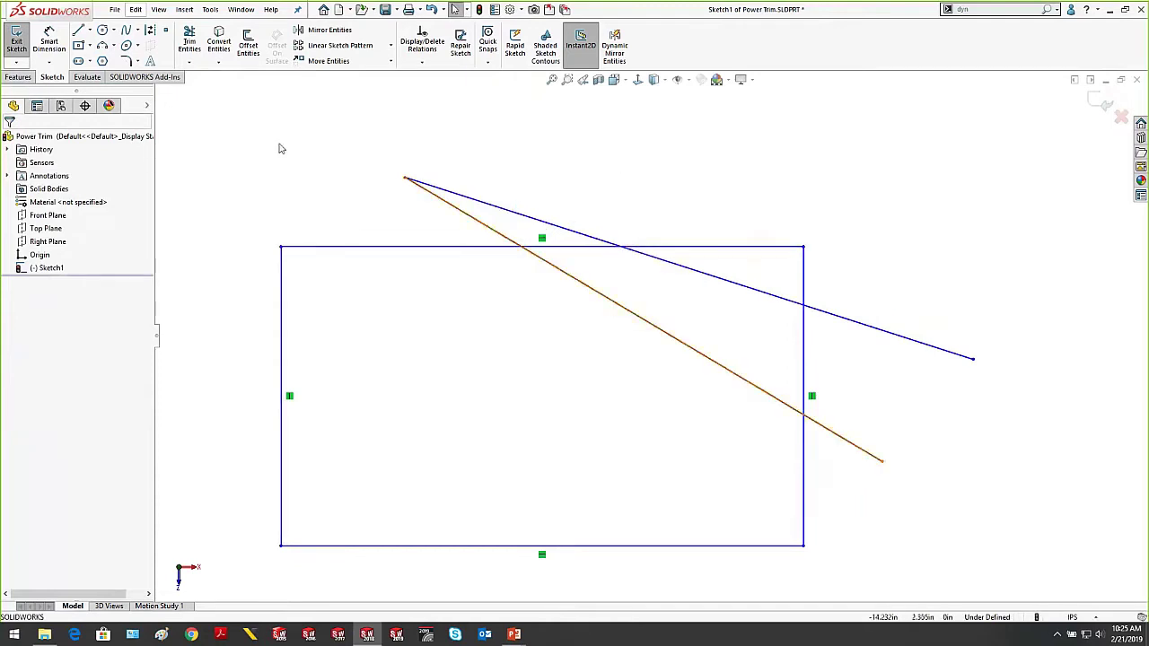
Power-trim the rectangle's upper-right edges and the slanted lines' right portions, and extend the lower slanted line and bottom edge to a shared corner
{"action": "left_click", "coordinate": [189, 43]}
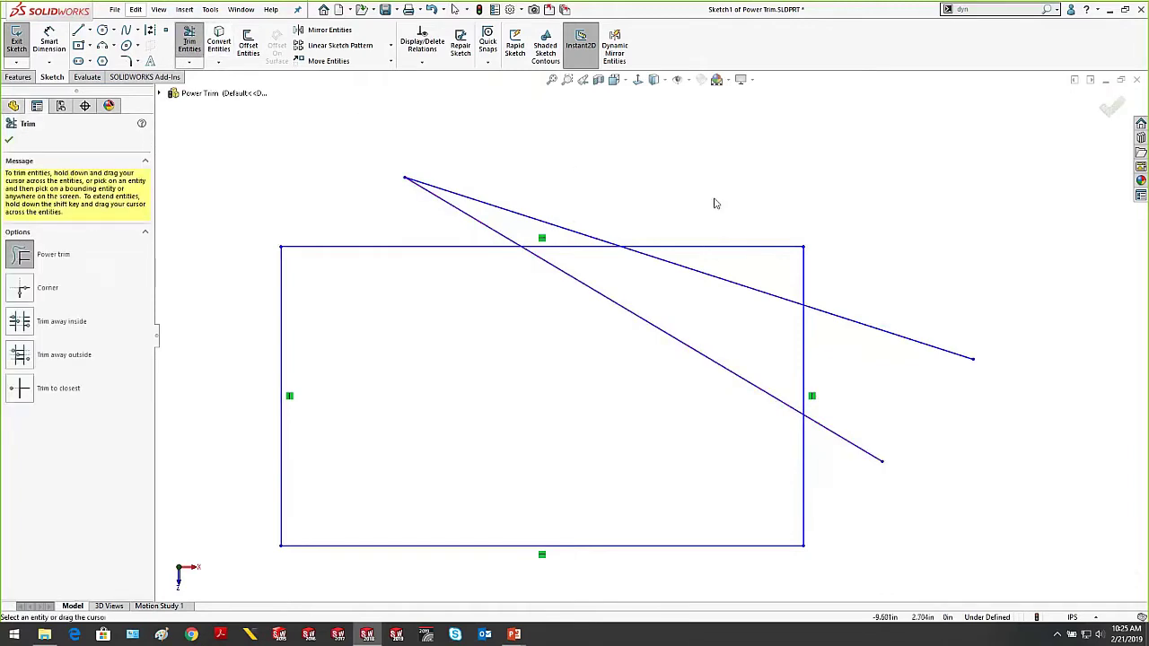
{"action": "mouse_move", "coordinate": [713, 203]}
{"action": "left_mouse_down"}
{"action": "mouse_move", "coordinate": [674, 336]}
{"action": "mouse_move", "coordinate": [750, 242]}
{"action": "mouse_move", "coordinate": [849, 438]}
{"action": "mouse_move", "coordinate": [759, 341]}
{"action": "mouse_move", "coordinate": [446, 419]}
{"action": "left_mouse_up"}
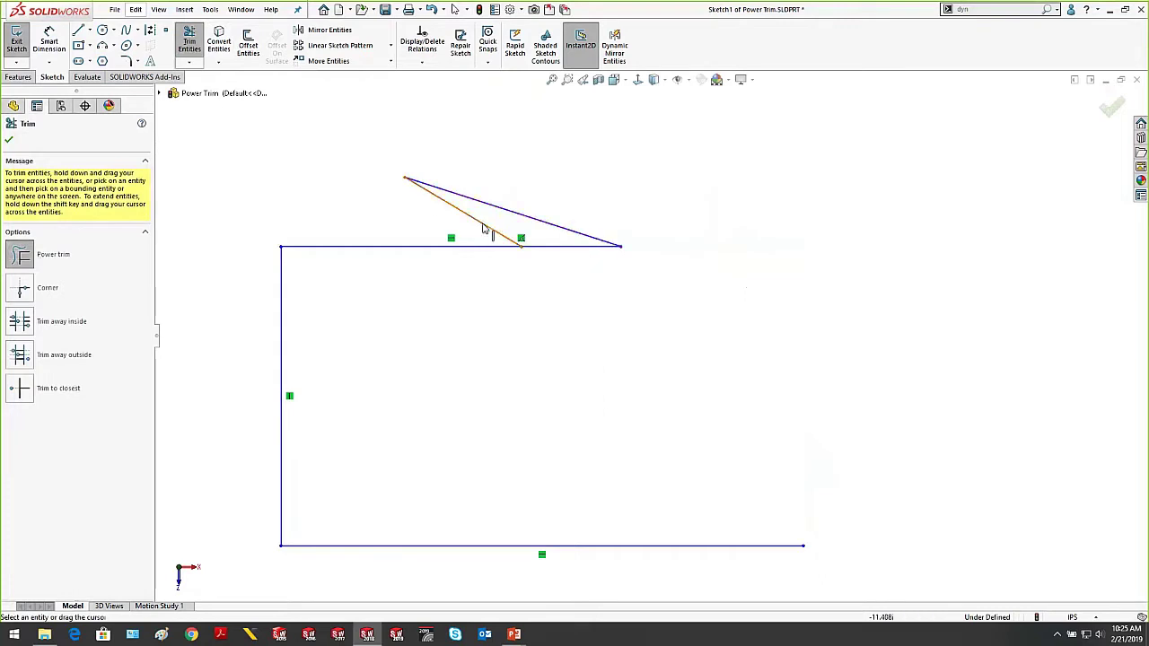
{"action": "left_click_drag", "start_coordinate": [487, 229], "coordinate": [1048, 560]}
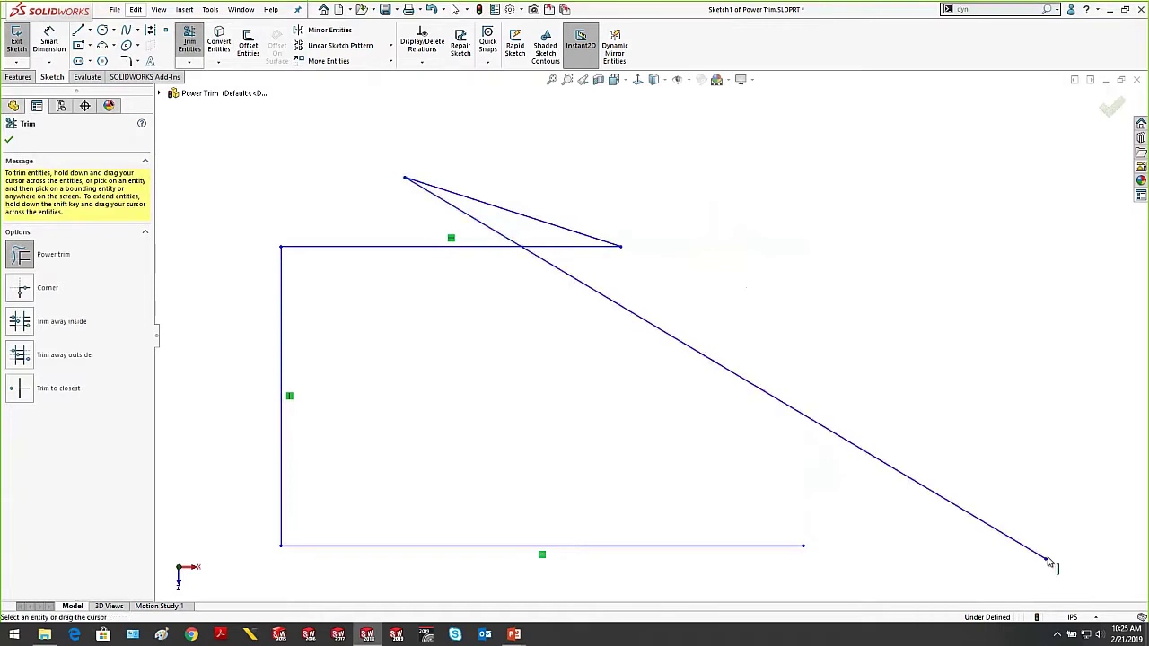
{"action": "mouse_move", "coordinate": [780, 547]}
{"action": "left_mouse_down", "text": "shift"}
{"action": "mouse_move", "coordinate": [1082, 535]}
{"action": "mouse_move", "coordinate": [1050, 538]}
{"action": "mouse_move", "coordinate": [1032, 561]}
{"action": "left_mouse_up", "text": "shift"}
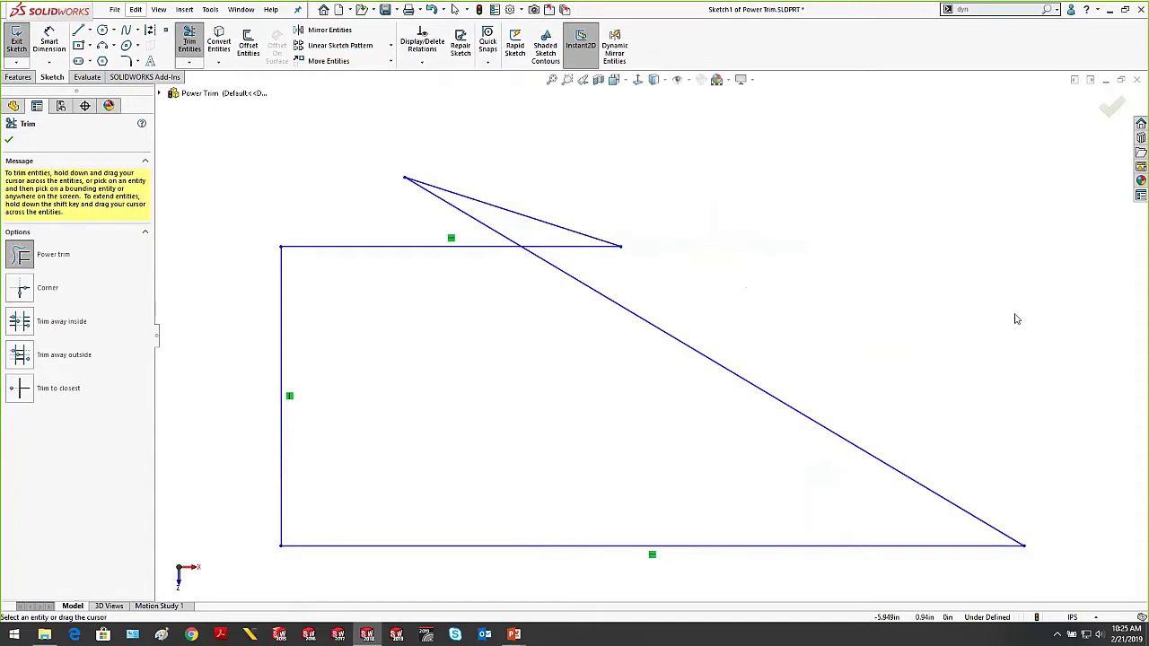
Exit Power Trim and undo its trims and extensions to restore the rectangle and both slanted lines
{"action": "key", "text": "Escape"}
{"action": "key", "text": "ctrl+z"}
{"action": "key", "text": "ctrl+z"}
{"action": "key", "text": "ctrl+z"}
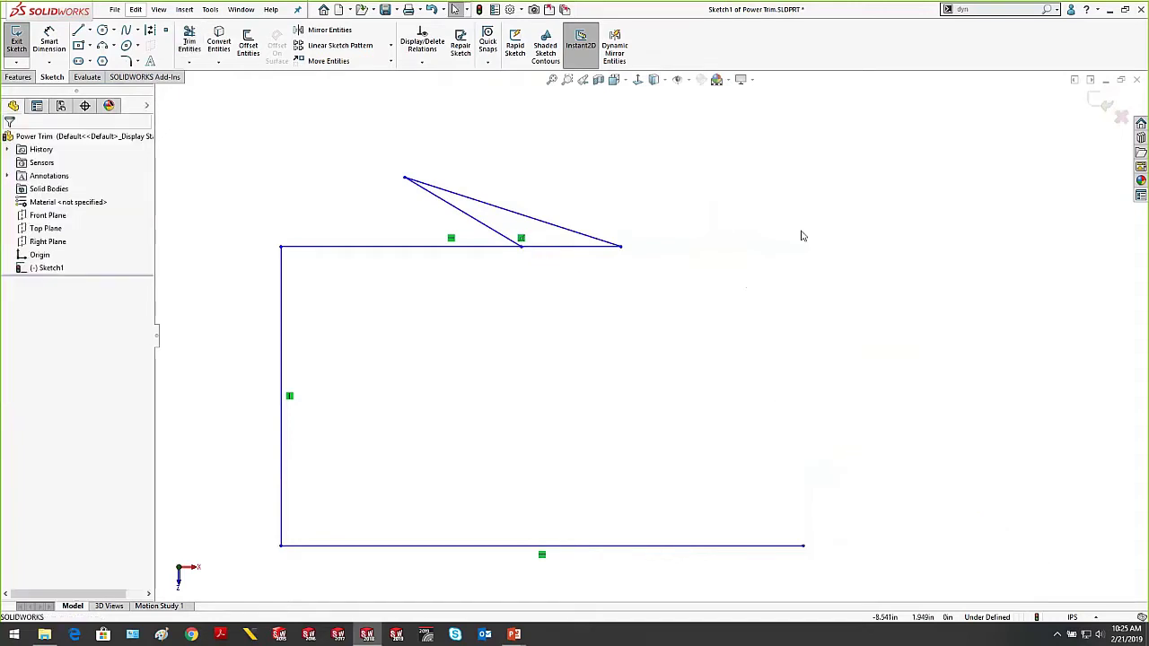
{"action": "key", "text": "ctrl+z"}
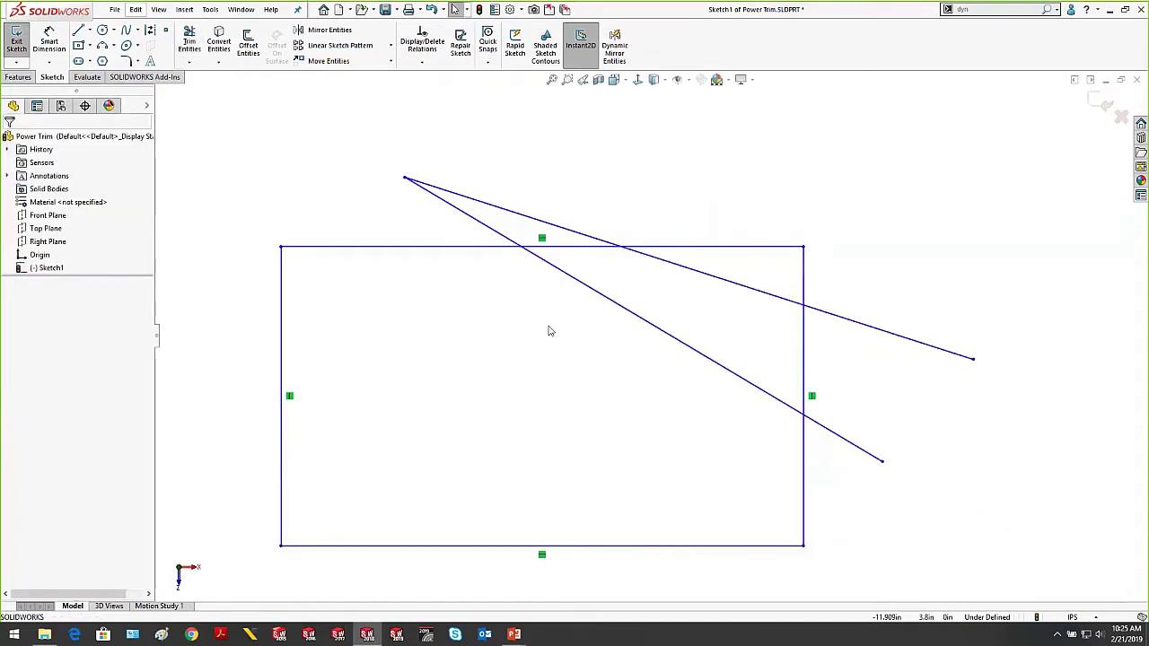
Close the Power Trim part, switch to the PowerPoint slideshow and advance past the Tip #10 slide
{"action": "left_click", "coordinate": [550, 8]}
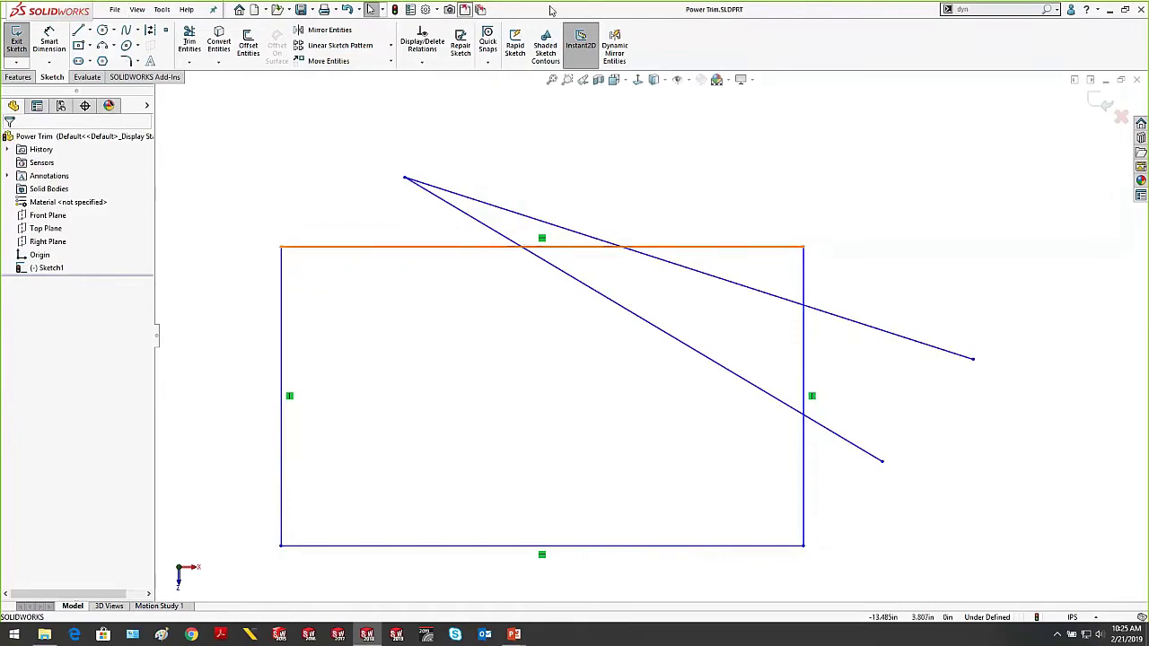
{"action": "left_click", "coordinate": [534, 589]}
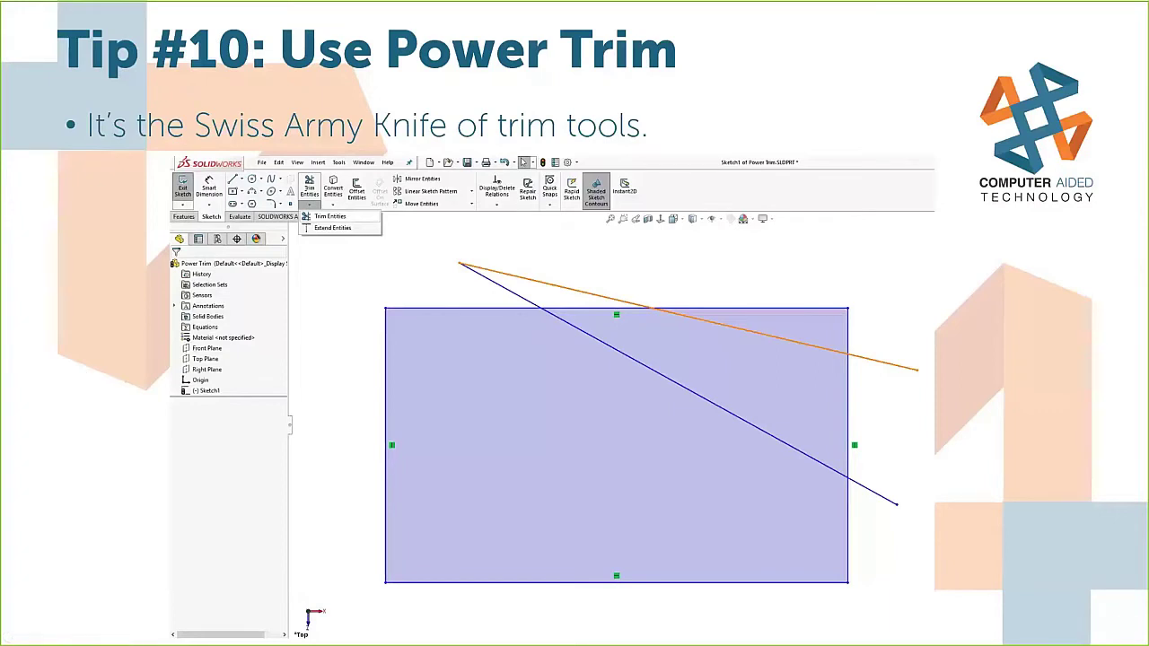
{"action": "key", "text": "Right"}
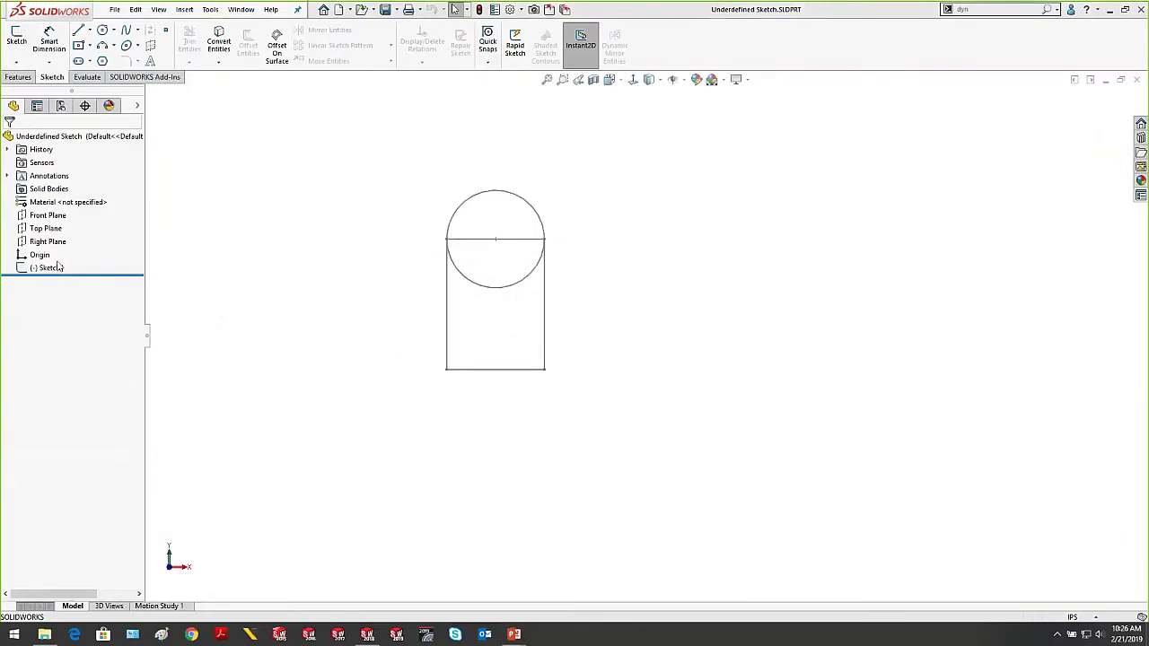
Edit Sketch1 of the Underdefined Sketch part
{"action": "right_click", "coordinate": [47, 267]}
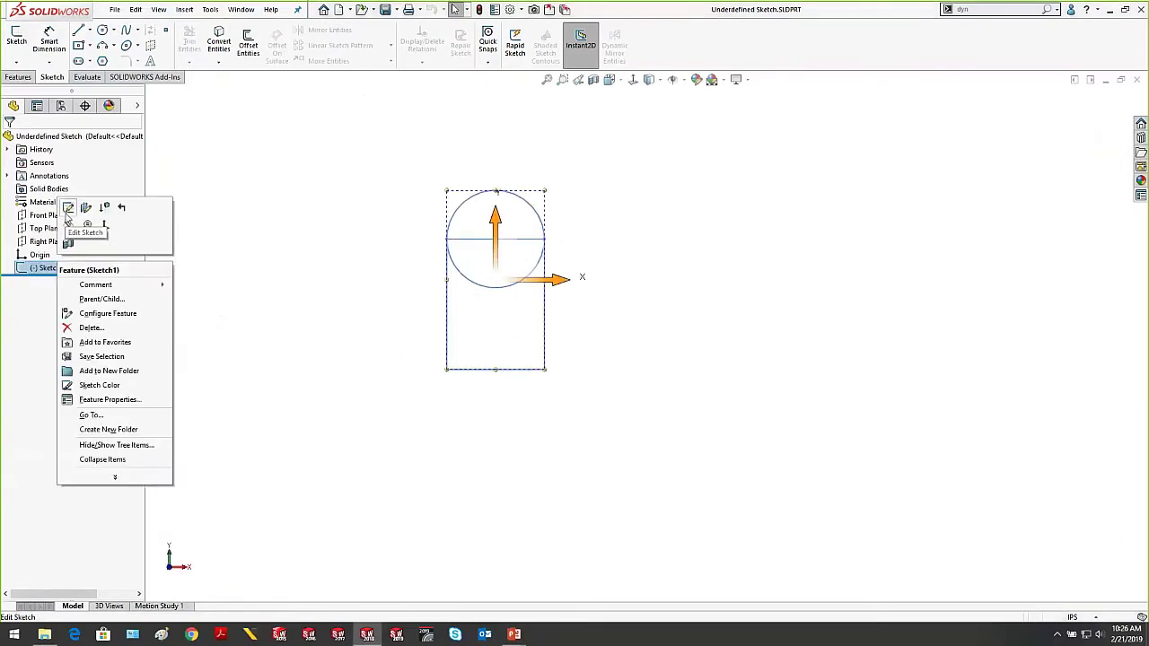
{"action": "left_click", "coordinate": [70, 203]}
{"action": "scroll", "coordinate": [753, 390], "scroll_direction": "up", "scroll_amount": 6}
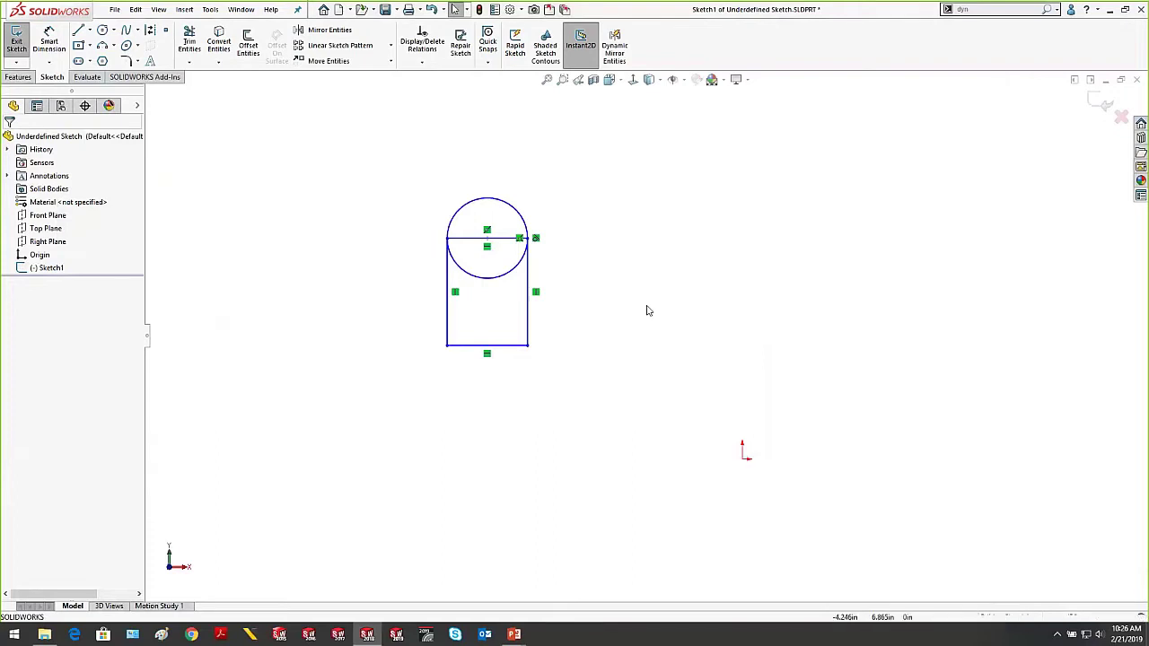
Try moving the selected profile by its lower-right corner point, undo the change, and clear the selection
{"action": "left_click_drag", "start_coordinate": [320, 141], "coordinate": [599, 420]}
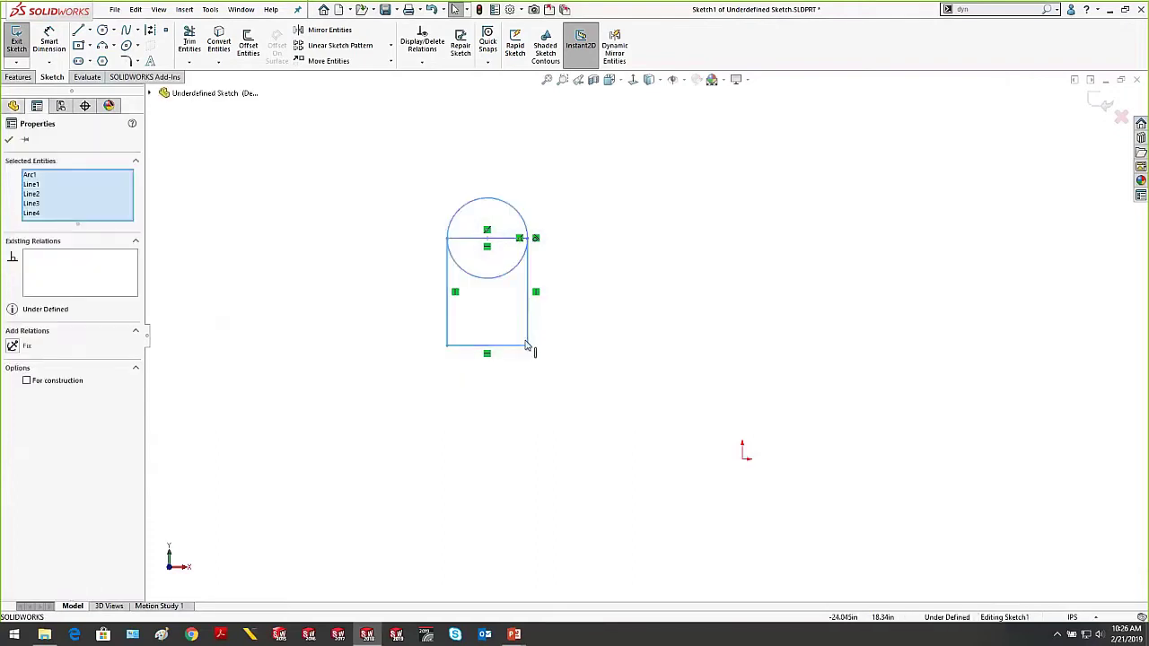
{"action": "left_click_drag", "start_coordinate": [530, 349], "coordinate": [896, 378]}
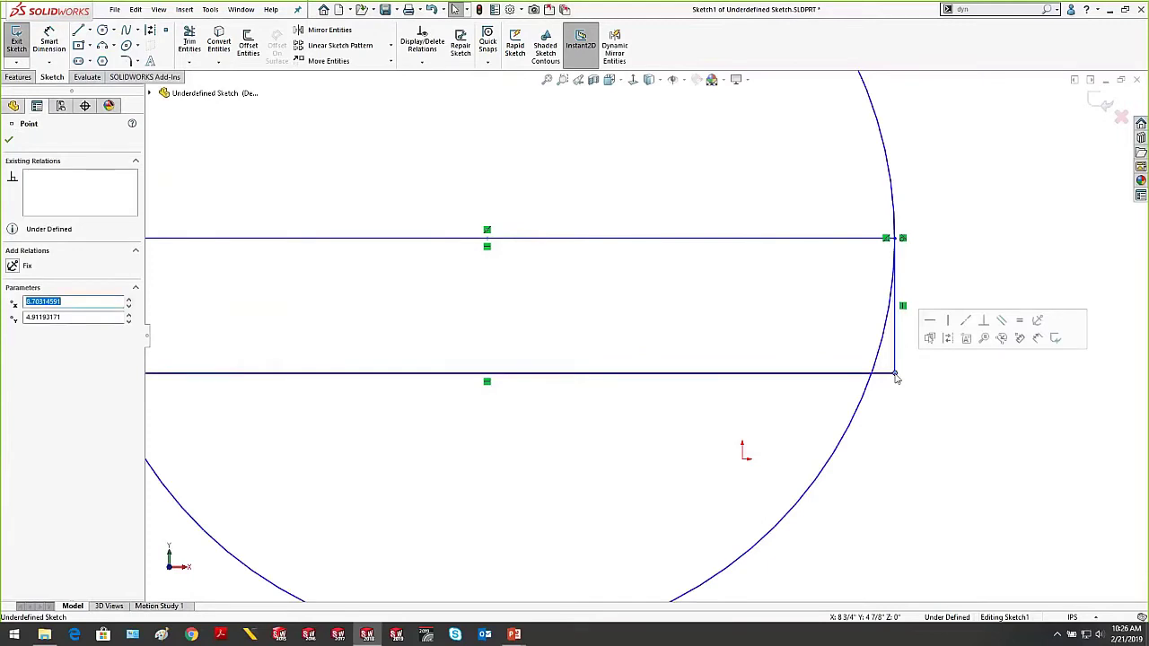
{"action": "key", "text": "ctrl+z"}
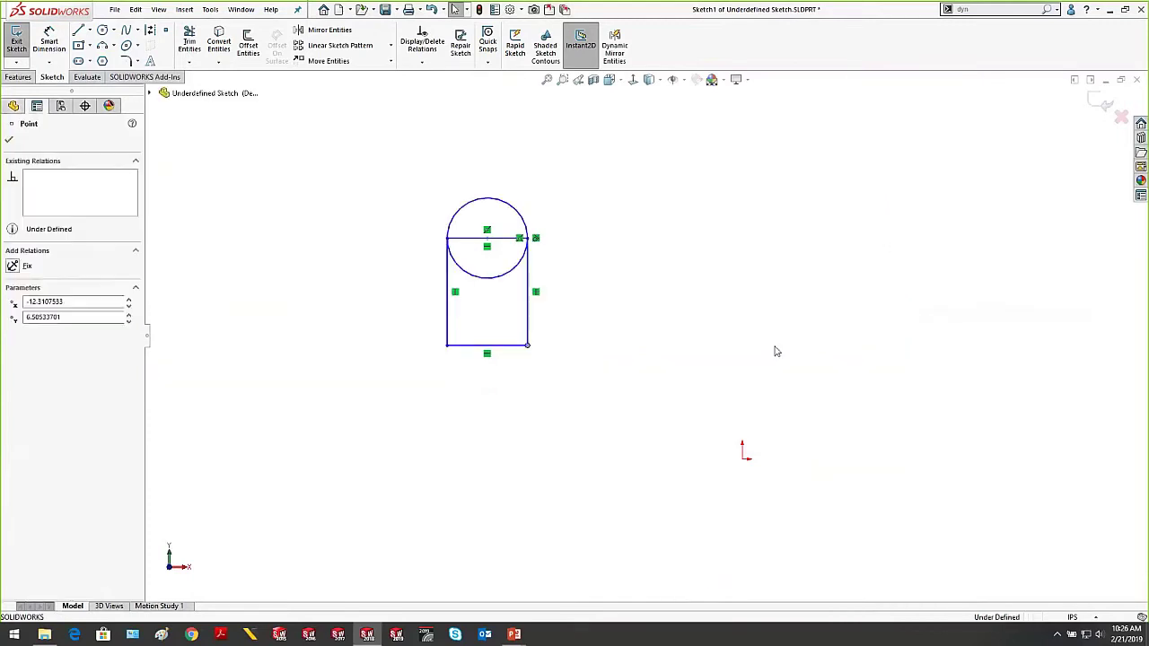
{"action": "left_click", "coordinate": [706, 336]}
Move all profile entities together to the upper right of the origin, and bring the profile's lower-left corner close to the origin
{"action": "left_click_drag", "start_coordinate": [331, 167], "coordinate": [617, 447]}
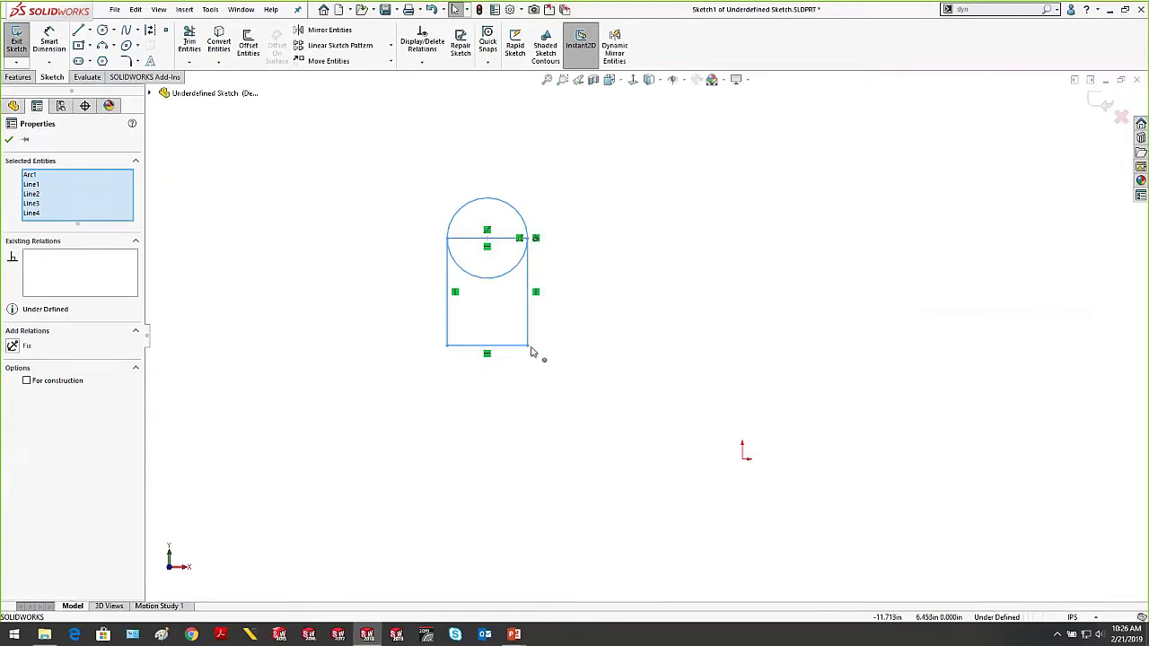
{"action": "mouse_move", "coordinate": [531, 352]}
{"action": "left_mouse_down"}
{"action": "mouse_move", "coordinate": [706, 356]}
{"action": "mouse_move", "coordinate": [961, 336]}
{"action": "left_mouse_up"}
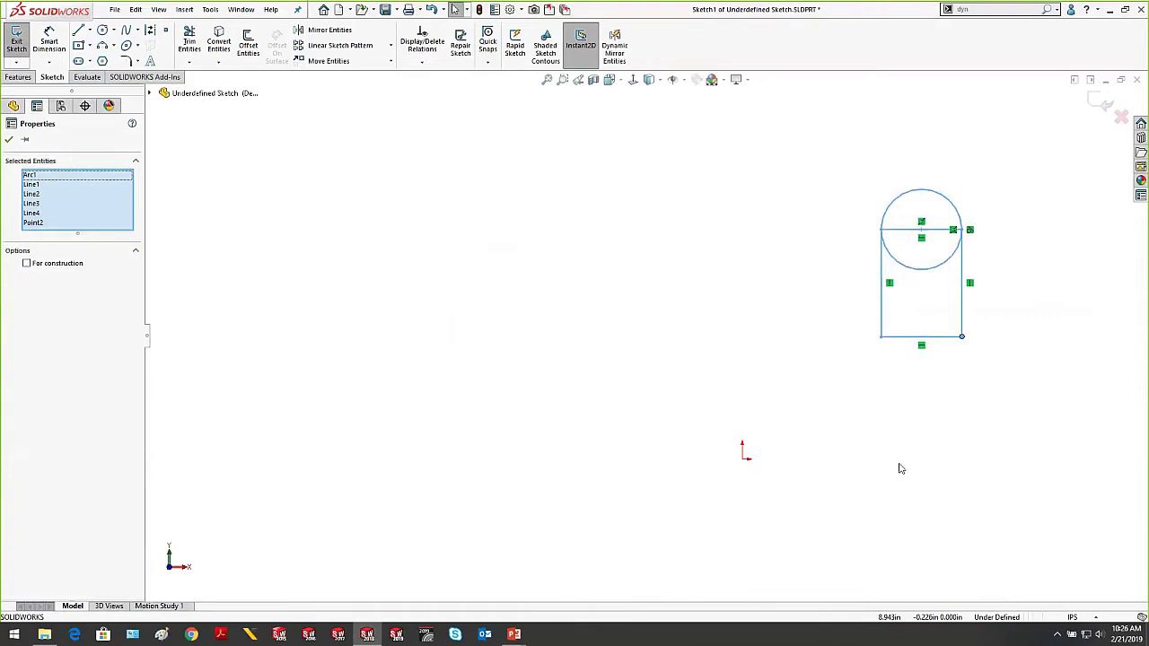
{"action": "left_click", "coordinate": [904, 466]}
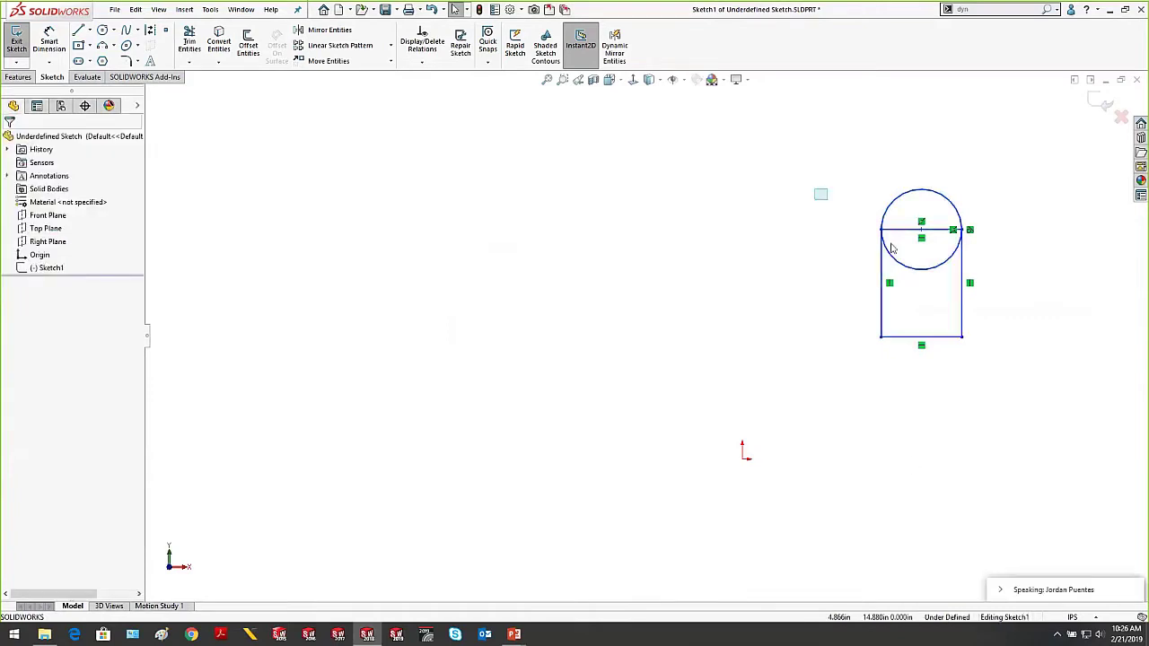
{"action": "left_click_drag", "start_coordinate": [817, 190], "coordinate": [1043, 374]}
{"action": "mouse_move", "coordinate": [963, 340]}
{"action": "left_mouse_down"}
{"action": "mouse_move", "coordinate": [839, 444]}
{"action": "mouse_move", "coordinate": [833, 463]}
{"action": "mouse_move", "coordinate": [828, 450]}
{"action": "left_mouse_up"}
{"action": "left_click", "coordinate": [813, 493]}
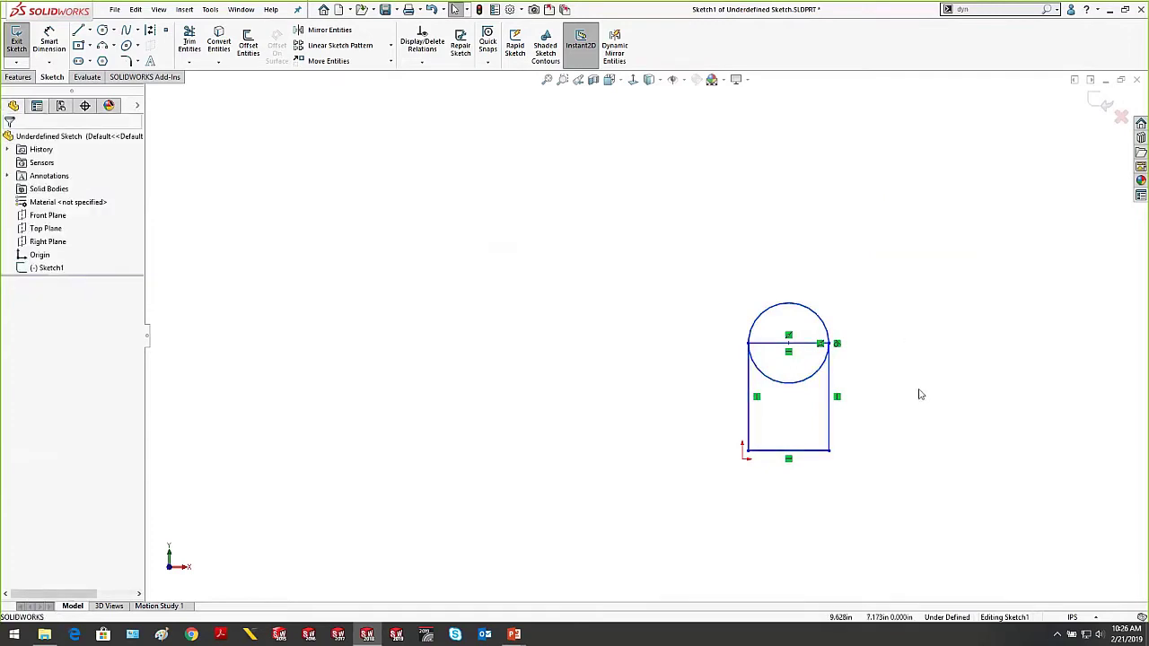
Move the whole selected profile as one unit up and to the left, away from the origin
{"action": "left_click_drag", "start_coordinate": [621, 245], "coordinate": [958, 529]}
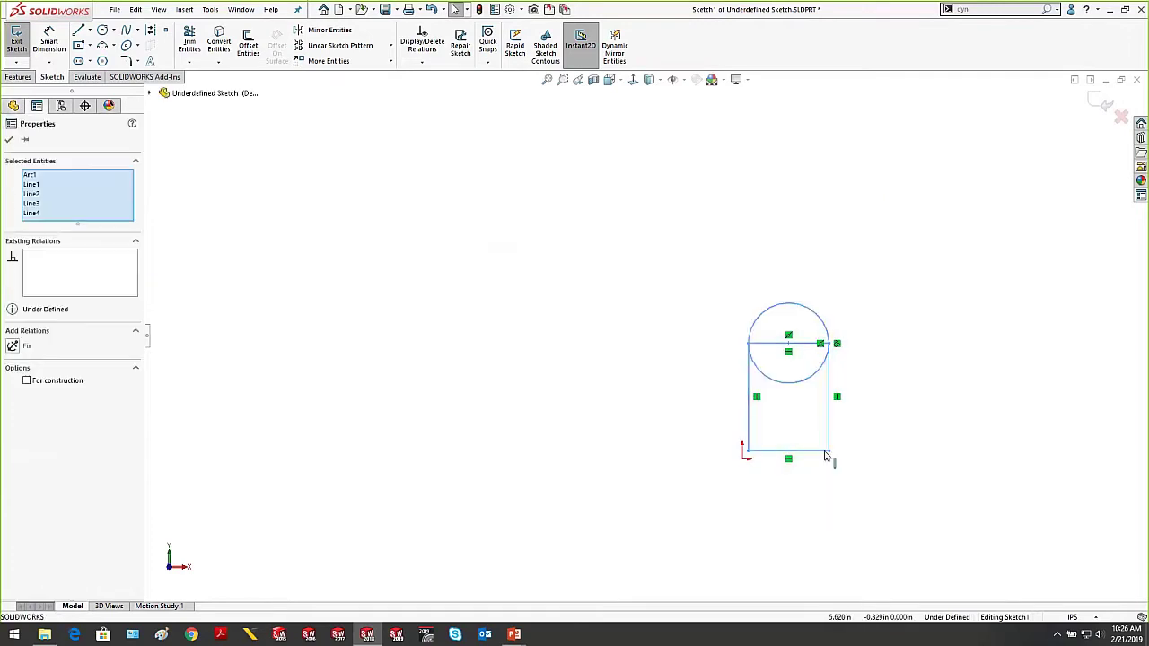
{"action": "left_click_drag", "start_coordinate": [829, 450], "coordinate": [560, 323]}
{"action": "left_click", "coordinate": [697, 310]}
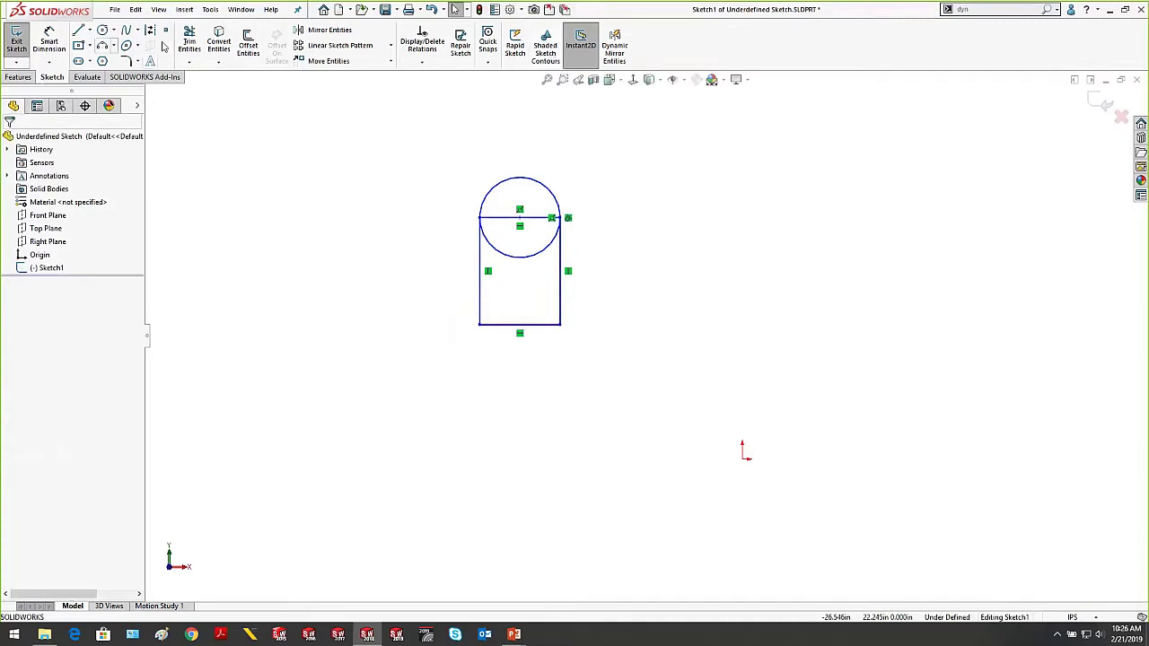
Turn on Shaded Sketch Contours and move the profile by its shaded region
{"action": "left_click", "coordinate": [545, 50]}
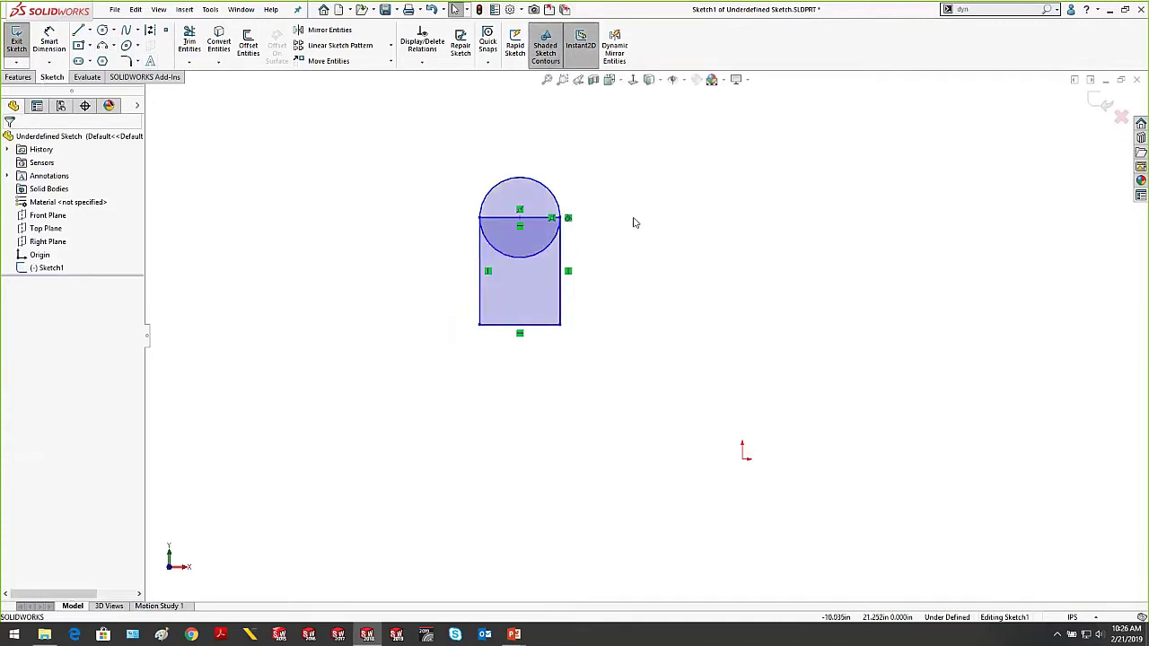
{"action": "mouse_move", "coordinate": [521, 299]}
{"action": "left_mouse_down"}
{"action": "mouse_move", "coordinate": [361, 265]}
{"action": "mouse_move", "coordinate": [345, 427]}
{"action": "mouse_move", "coordinate": [537, 314]}
{"action": "mouse_move", "coordinate": [407, 289]}
{"action": "mouse_move", "coordinate": [858, 287]}
{"action": "mouse_move", "coordinate": [584, 372]}
{"action": "left_mouse_up"}
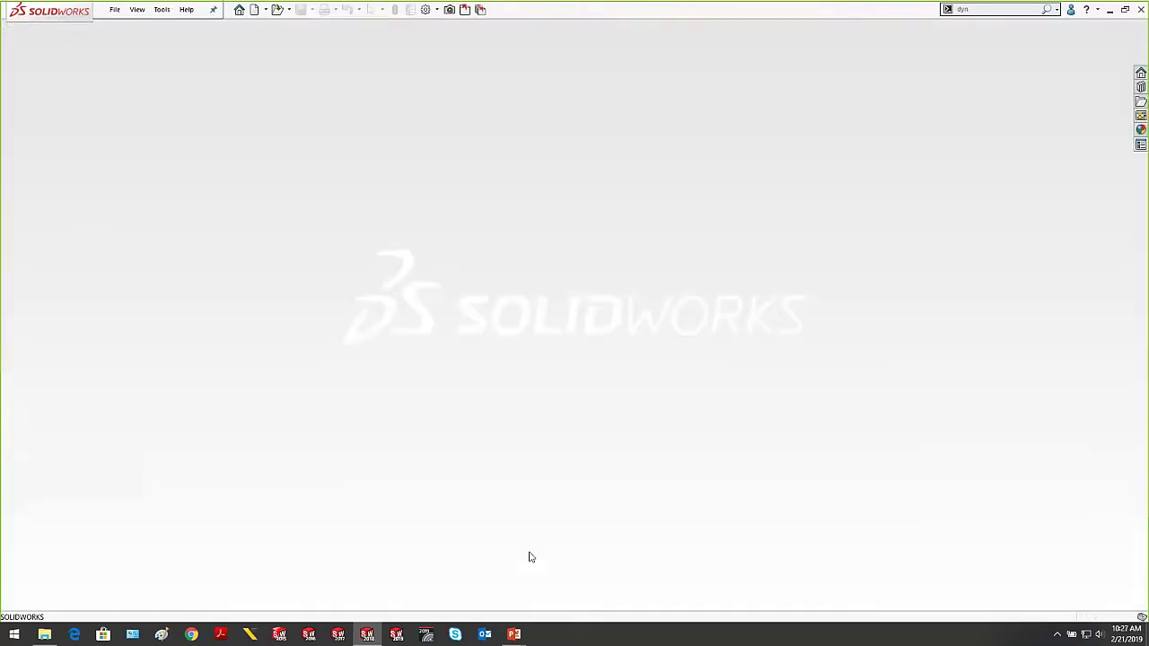
Return to the PowerPoint slideshow and advance to the Tip #11.5 Contour Select Tool slide
{"action": "mouse_move", "coordinate": [515, 632]}
{"action": "left_click", "coordinate": [536, 583]}
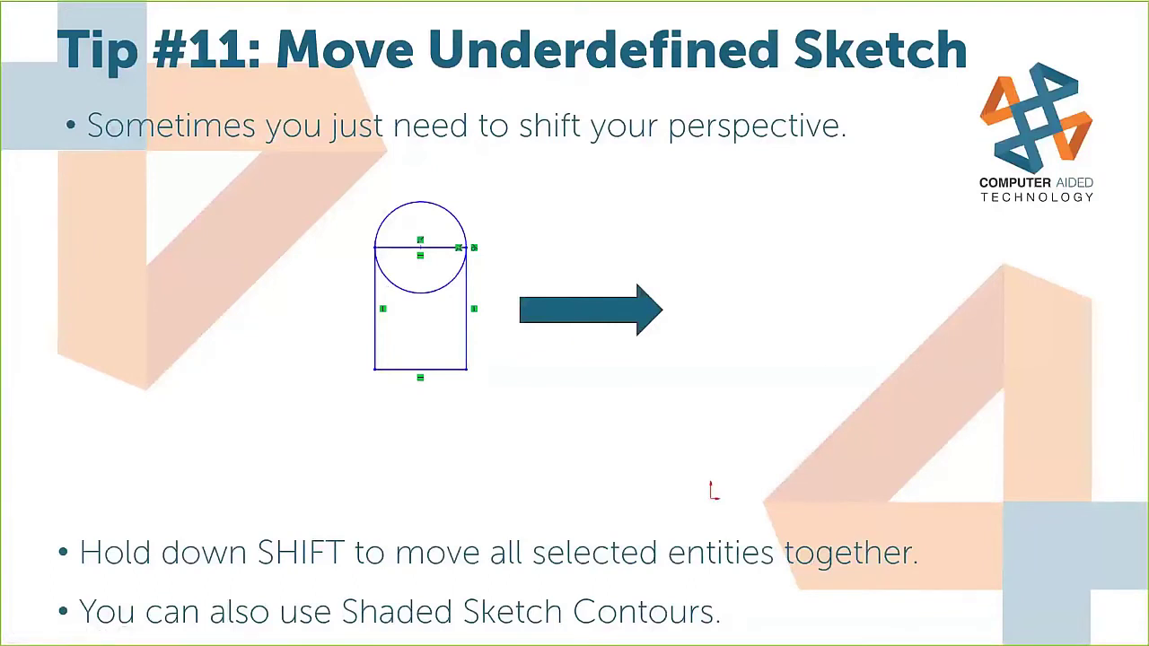
{"action": "key", "text": "Right"}
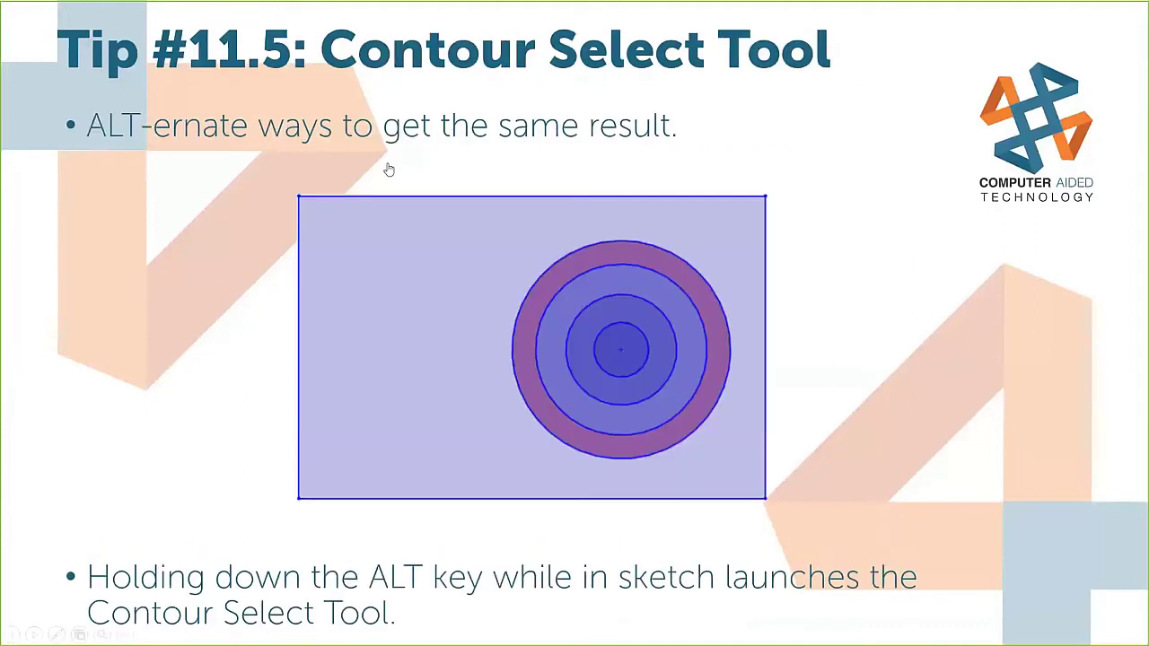
Open the Shaded Sketch Contours part and edit its Sketch1
{"action": "left_click", "coordinate": [401, 259]}
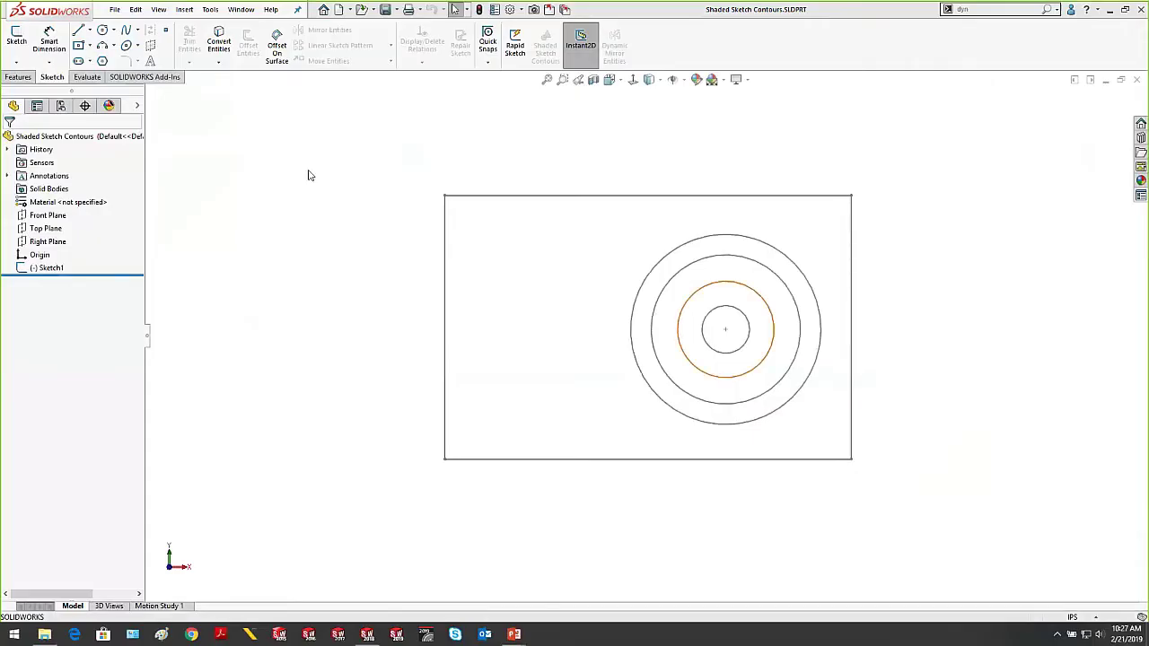
{"action": "right_click", "coordinate": [61, 269]}
{"action": "left_click", "coordinate": [70, 211]}
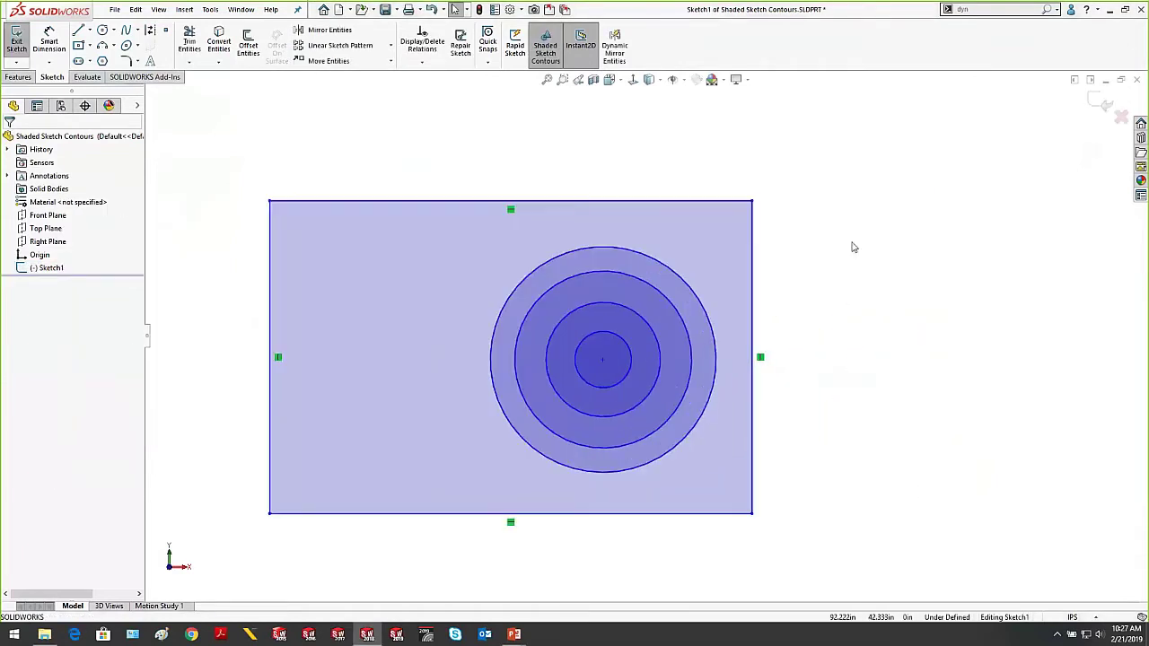
Extrude the ring between the two outermost circles about 10.26 in using the Contour Select Tool, and undo the extrusion
{"action": "right_click", "coordinate": [853, 248]}
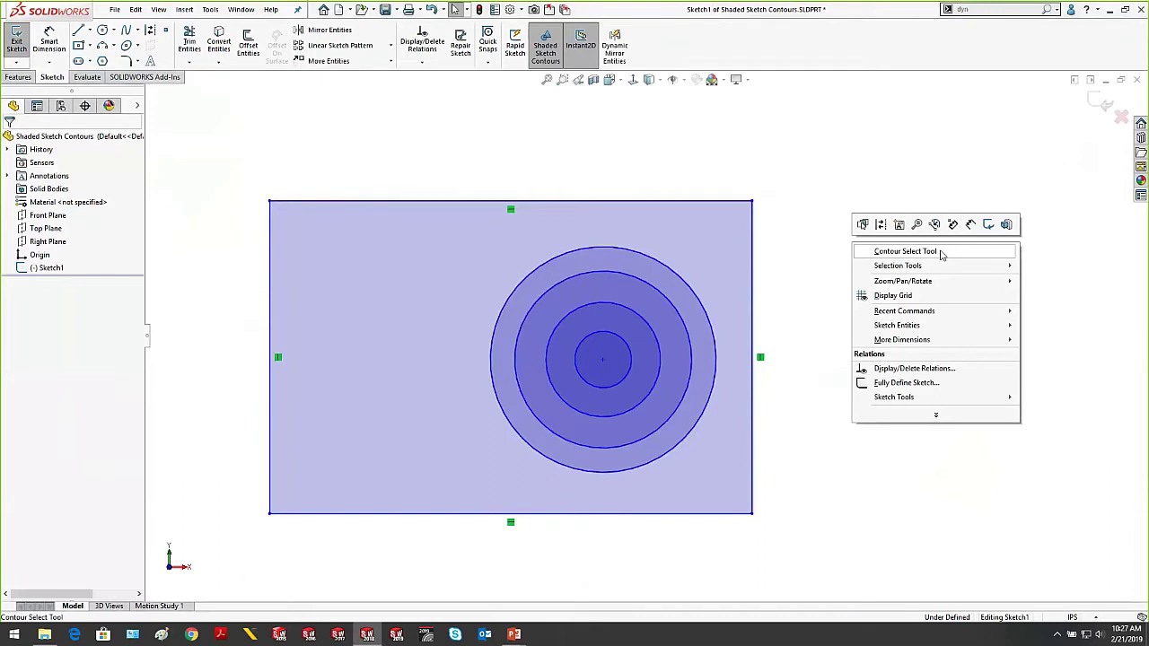
{"action": "left_click", "coordinate": [941, 252]}
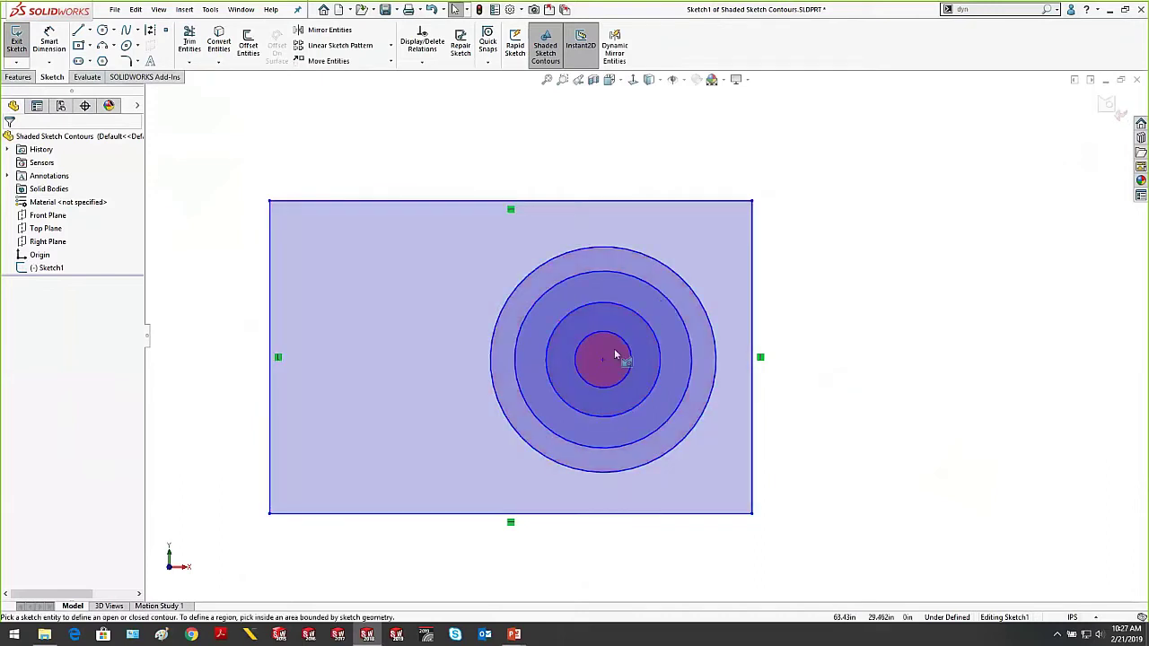
{"action": "left_click", "coordinate": [687, 307]}
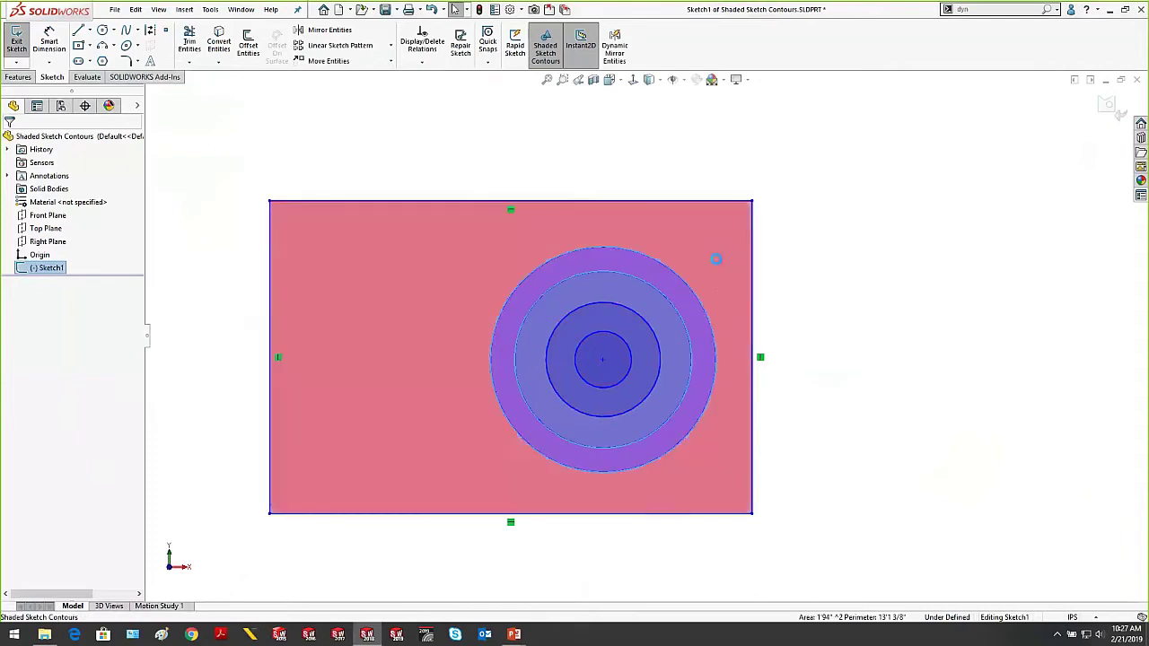
{"action": "left_click_drag", "start_coordinate": [726, 370], "coordinate": [674, 407]}
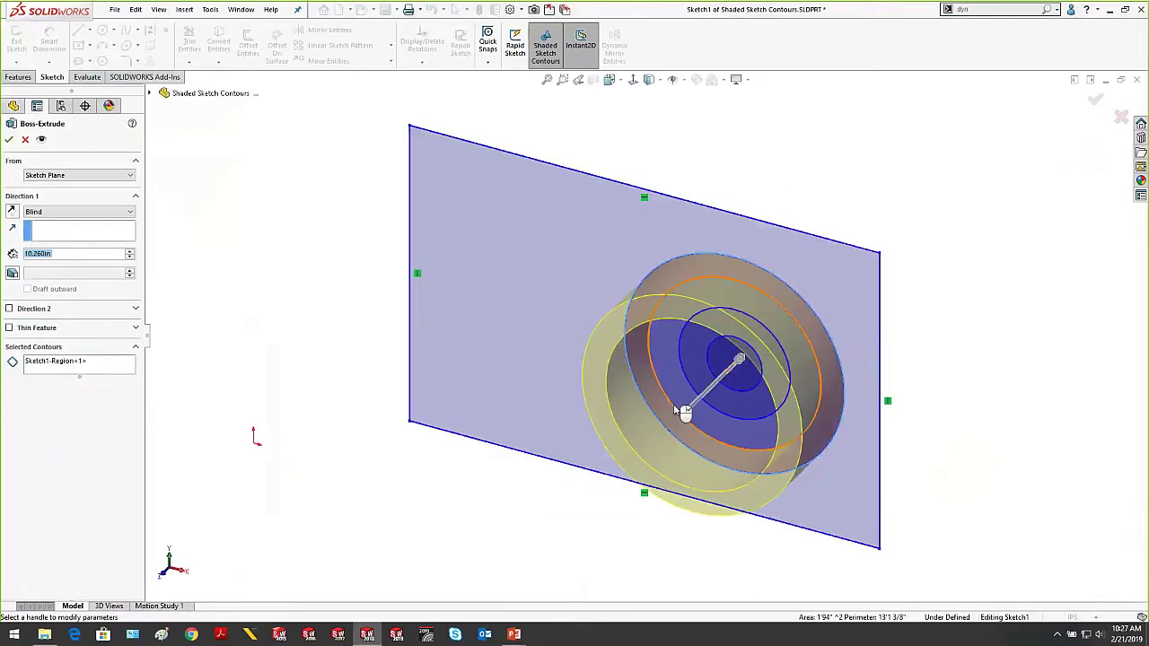
{"action": "key", "text": "Return"}
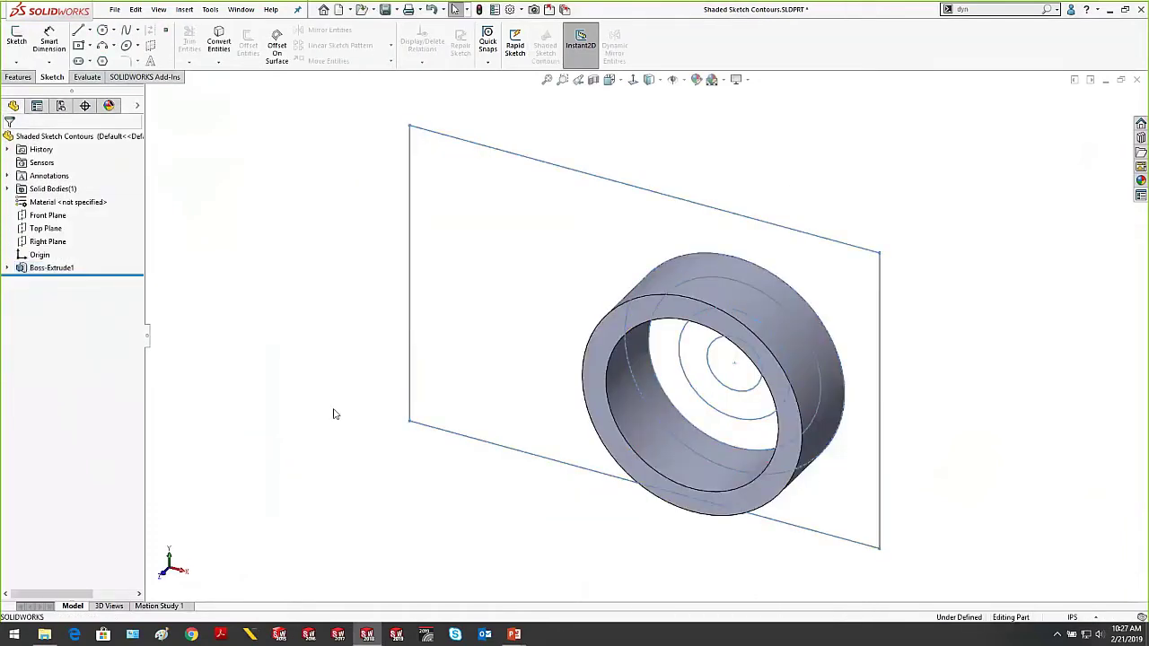
{"action": "key", "text": "ctrl+z"}
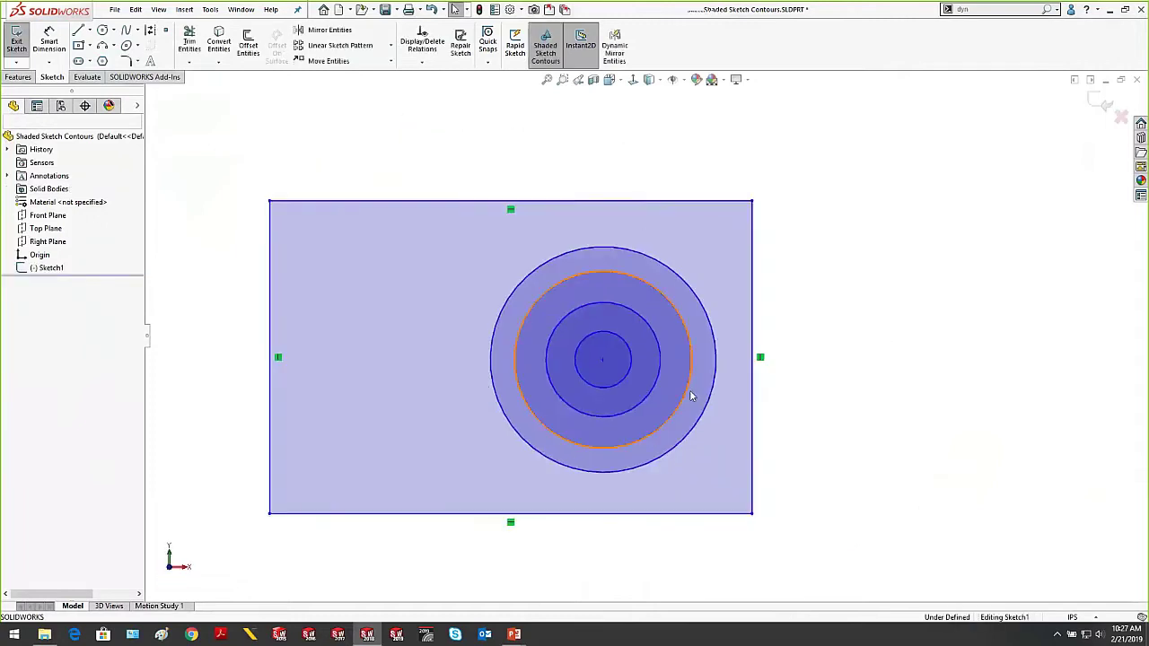
Turn off Shaded Sketch Contours, pick the ring between the second and third circles with the Contour Select Tool, and clear the selection
{"action": "left_click", "coordinate": [545, 47]}
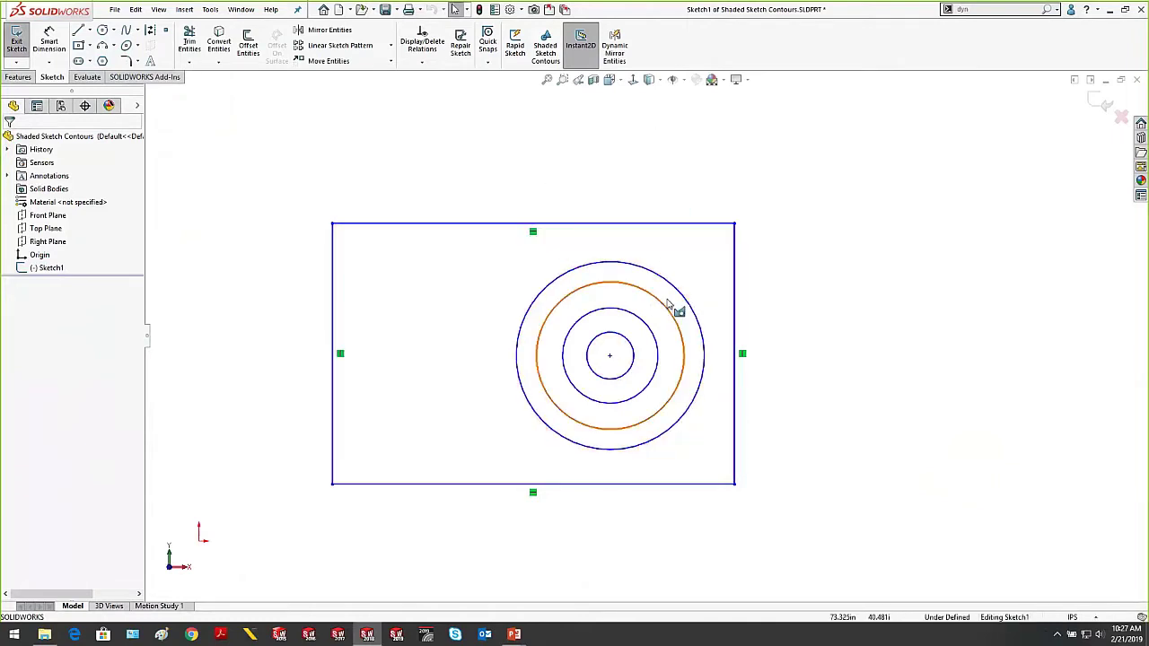
{"action": "left_click", "coordinate": [657, 320]}
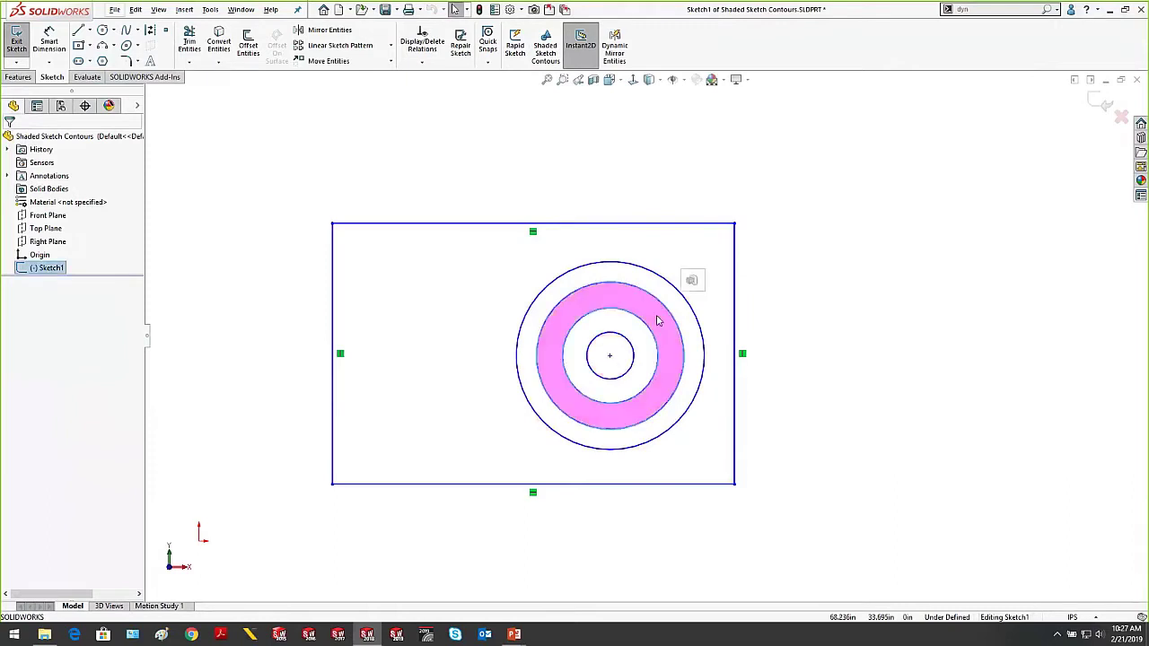
{"action": "left_click", "coordinate": [817, 284]}
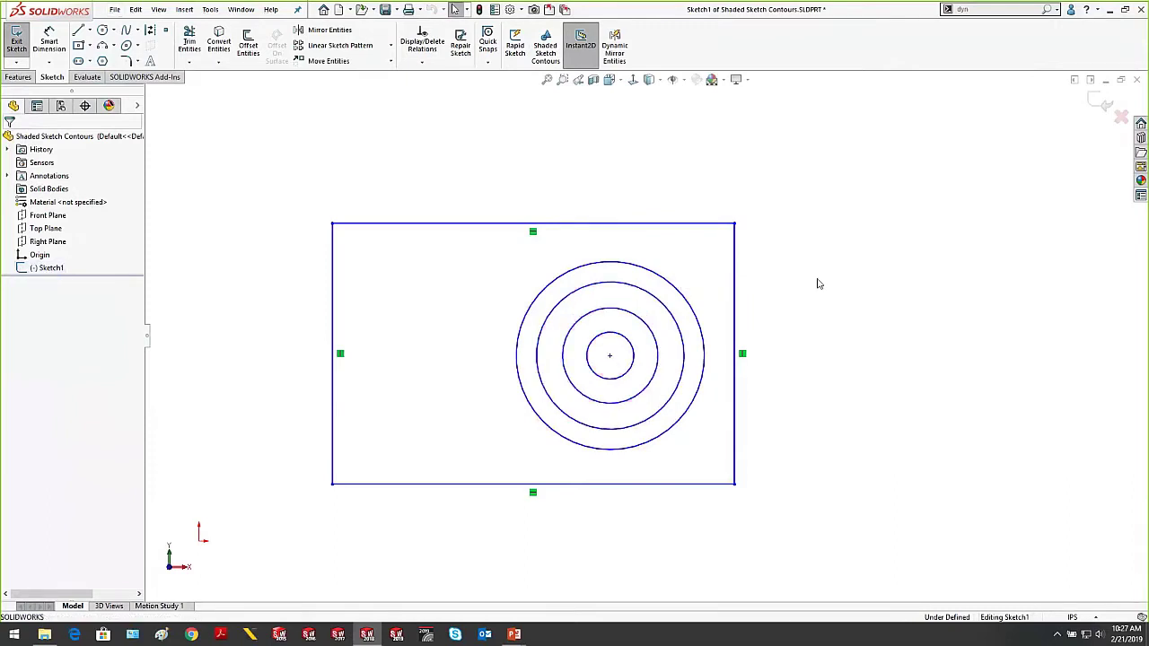
Select the rectangle region, the ring between the second and third circles and the innermost circle as contours, and extrude them 10.26 in
{"action": "left_click", "coordinate": [709, 260]}
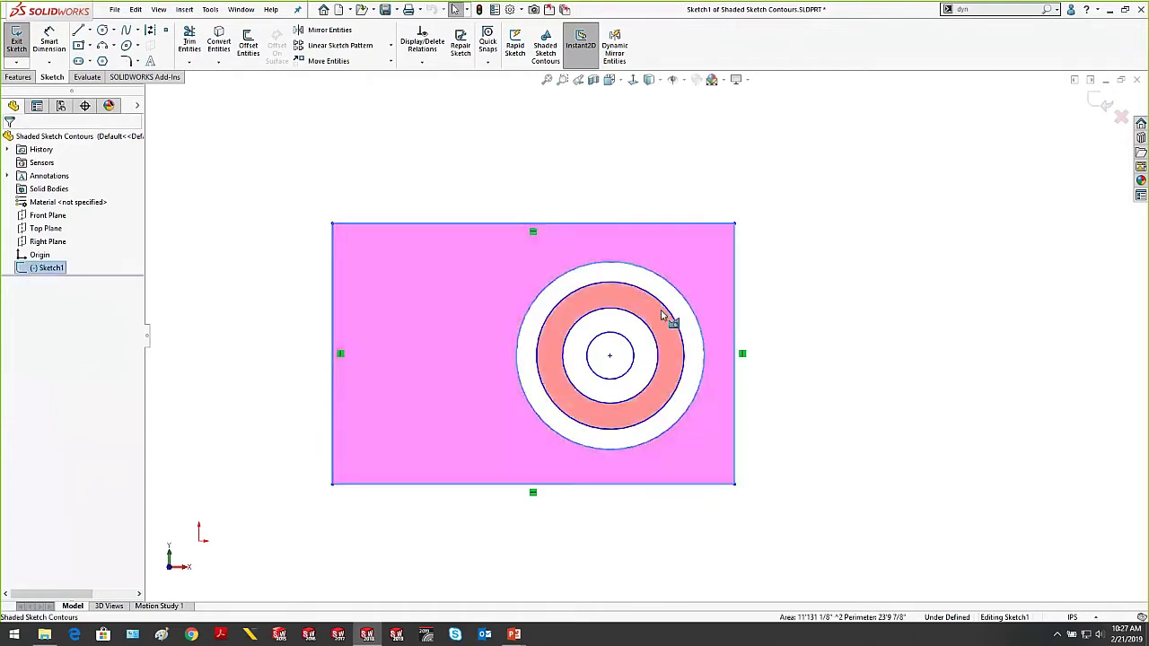
{"action": "left_click", "coordinate": [667, 315], "text": "ctrl"}
{"action": "left_click", "coordinate": [614, 354], "text": "ctrl"}
{"action": "left_click", "coordinate": [652, 313]}
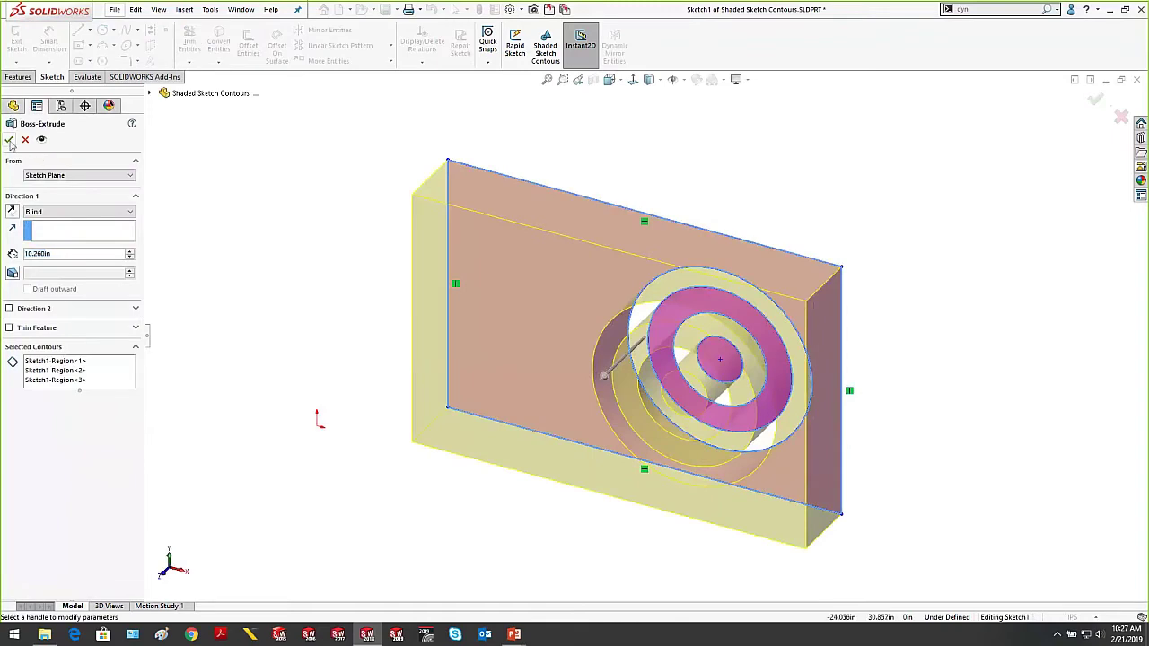
{"action": "left_click", "coordinate": [9, 139]}
{"action": "middle_click_drag", "start_coordinate": [957, 356], "coordinate": [875, 306]}
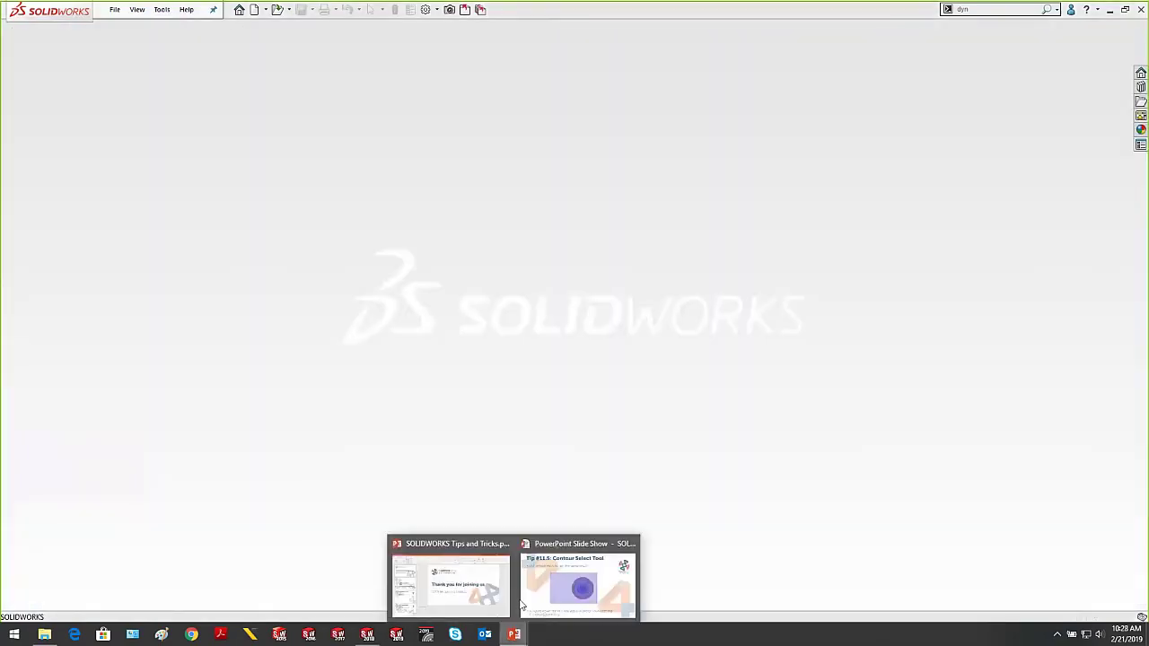
Return to the PowerPoint slideshow, advance to the Tip #12 Feature Tree Navigation slide and open the Arrow Key Navigation part
{"action": "left_click", "coordinate": [522, 602]}
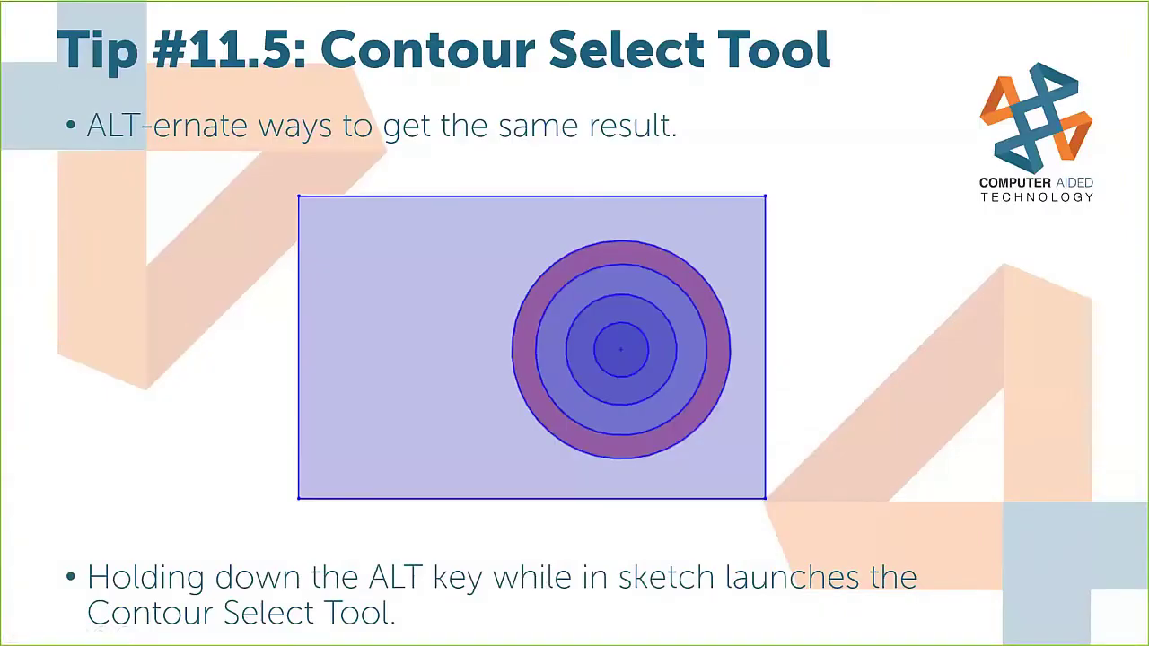
{"action": "key", "text": "Right"}
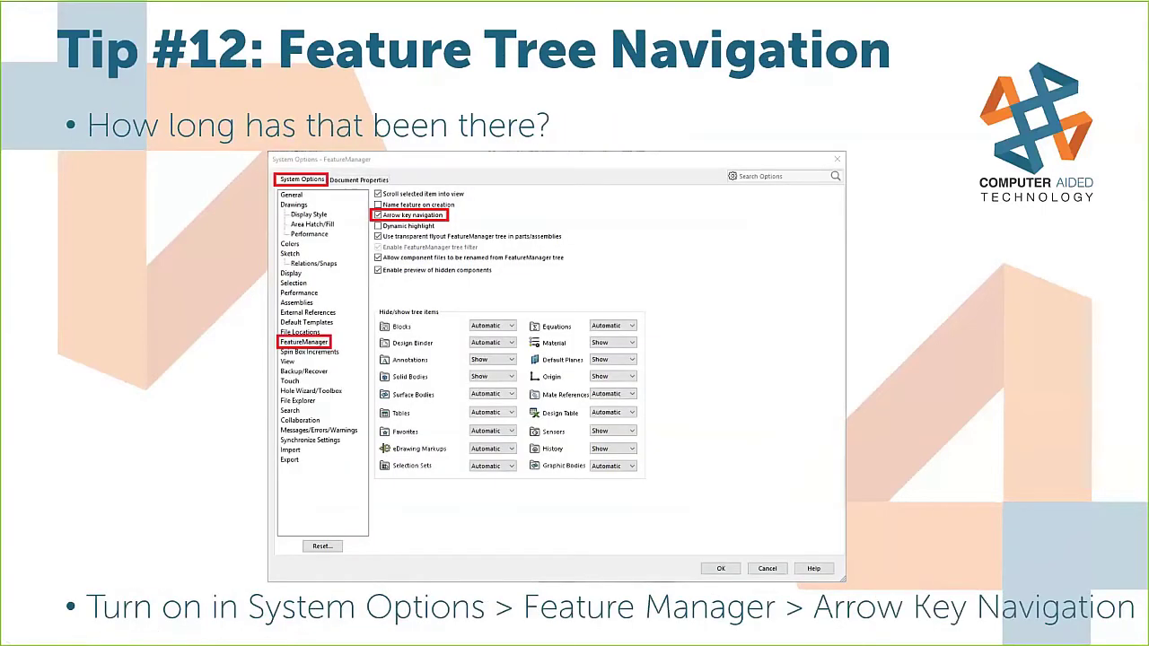
{"action": "left_click", "coordinate": [552, 237]}
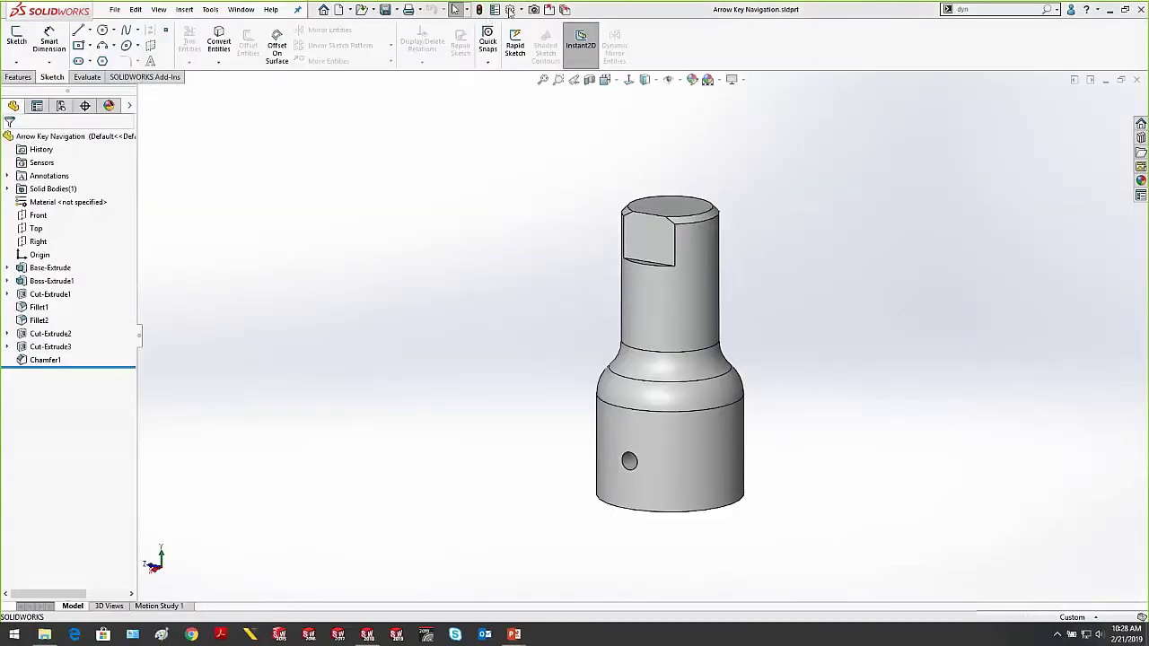
Check in the FeatureManager system options that Arrow key navigation is enabled, and accept the options
{"action": "left_click", "coordinate": [509, 10]}
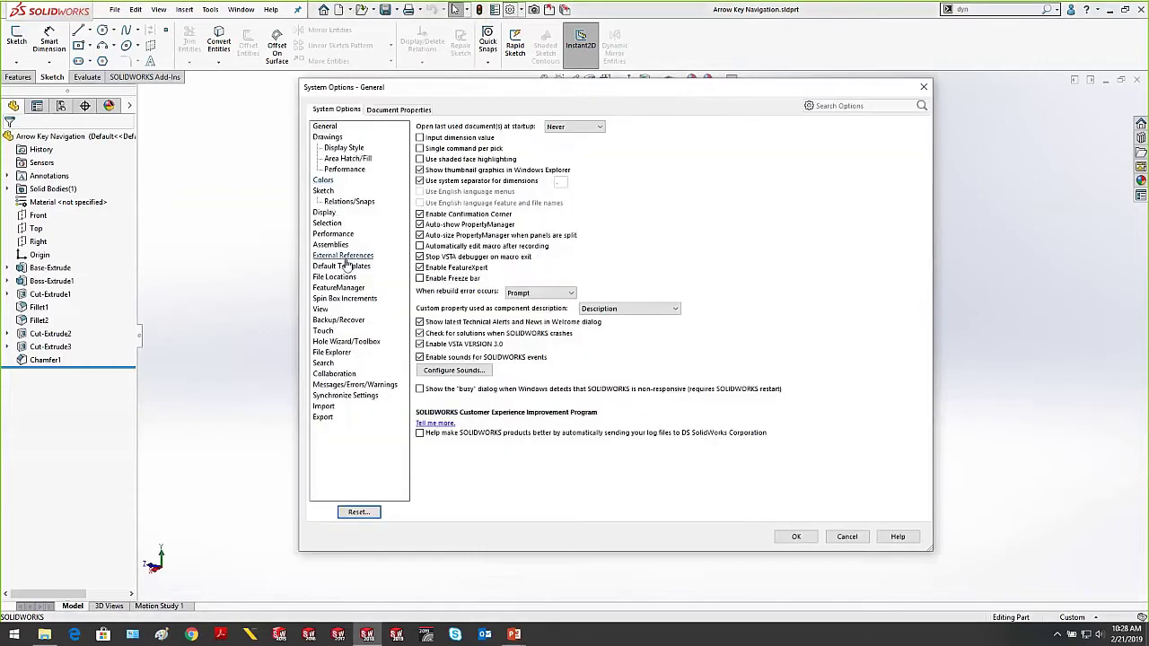
{"action": "left_click", "coordinate": [344, 288]}
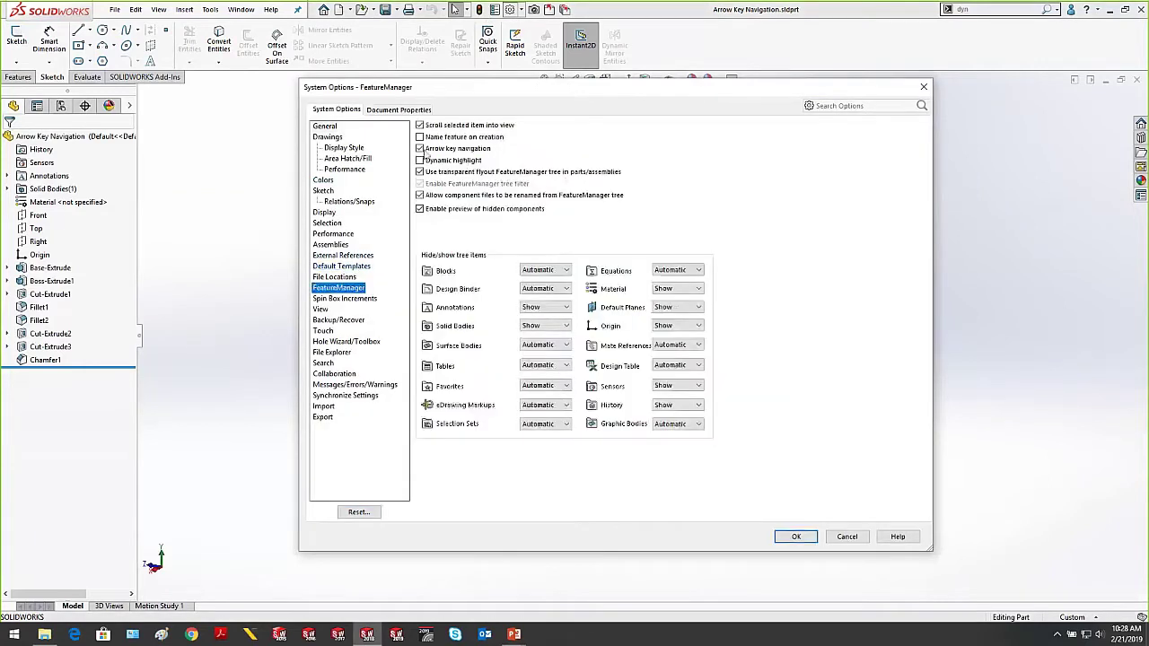
{"action": "left_click", "coordinate": [794, 535]}
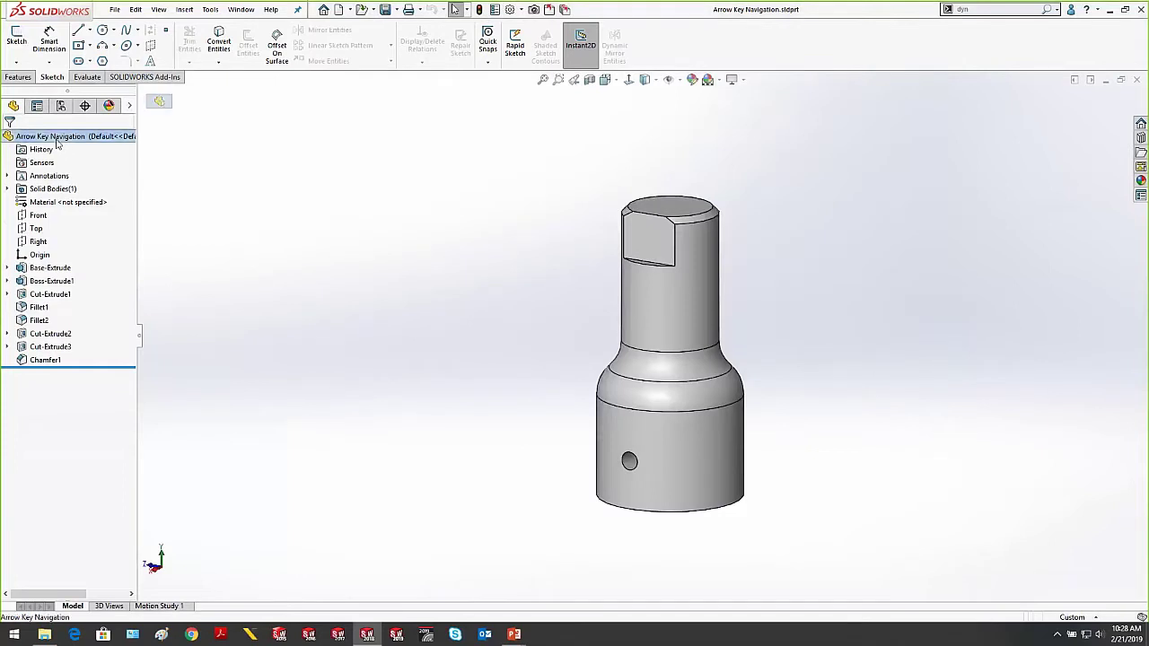
Step the focus down and up through the feature tree items, starting from the part's top node
{"action": "key", "text": "Down"}
{"action": "key", "text": "Down"}
{"action": "key", "text": "Down"}
{"action": "key", "text": "Down"}
{"action": "key", "text": "Down"}
{"action": "key", "text": "Down"}
{"action": "key", "text": "Down"}
{"action": "key", "text": "Down"}
{"action": "key", "text": "Down"}
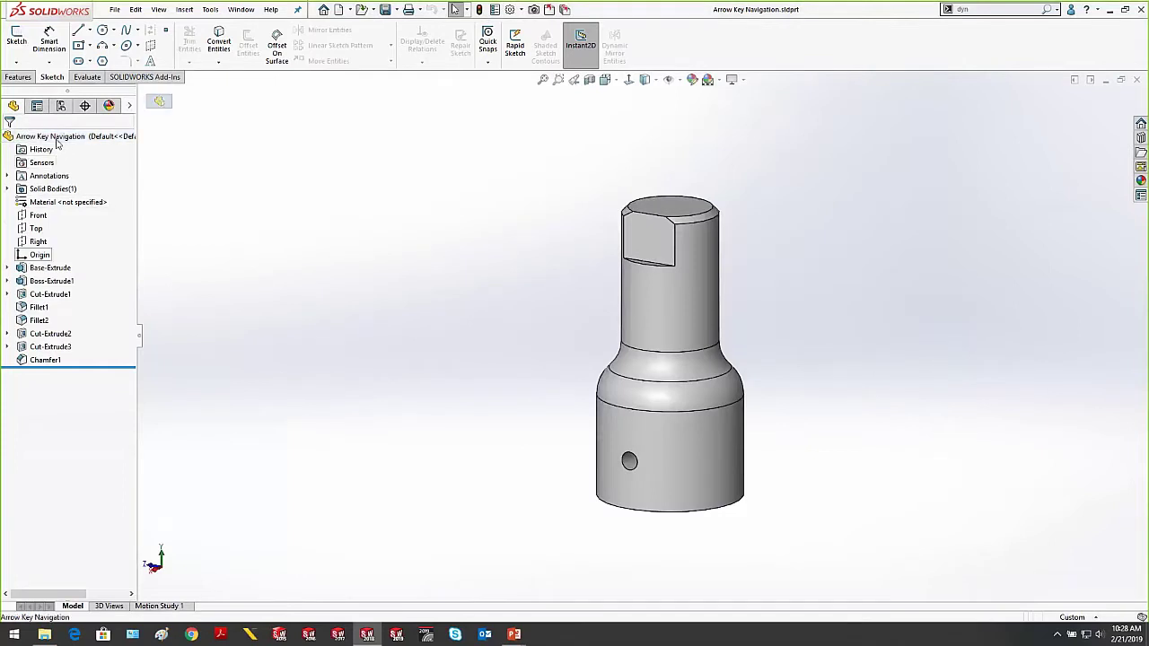
{"action": "key", "text": "Down"}
{"action": "key", "text": "Down"}
{"action": "key", "text": "Down"}
{"action": "key", "text": "Down"}
{"action": "key", "text": "Down"}
{"action": "key", "text": "Down"}
{"action": "key", "text": "Up"}
{"action": "key", "text": "Up"}
{"action": "key", "text": "Up"}
{"action": "key", "text": "Up"}
{"action": "key", "text": "Up"}
{"action": "key", "text": "Up"}
{"action": "key", "text": "Down"}
{"action": "key", "text": "Down"}
{"action": "key", "text": "Down"}
{"action": "key", "text": "Up"}
{"action": "key", "text": "Up"}
{"action": "key", "text": "Up"}
{"action": "key", "text": "Down"}
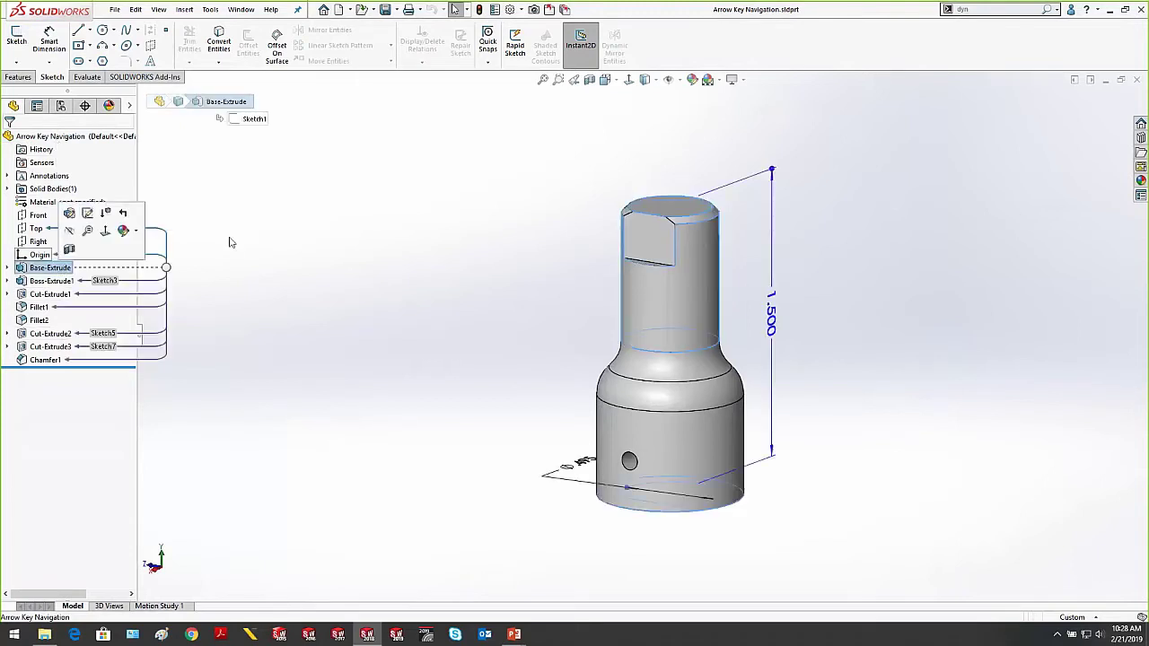
{"action": "key", "text": "Up"}
{"action": "key", "text": "Down"}
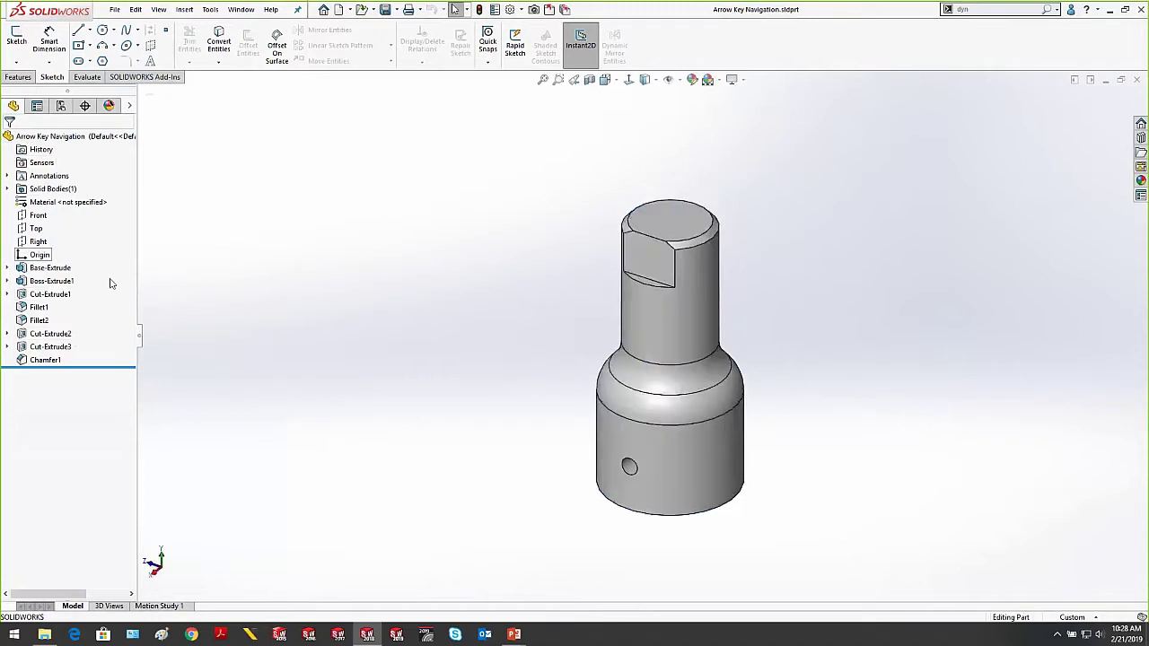
{"action": "key", "text": "Down"}
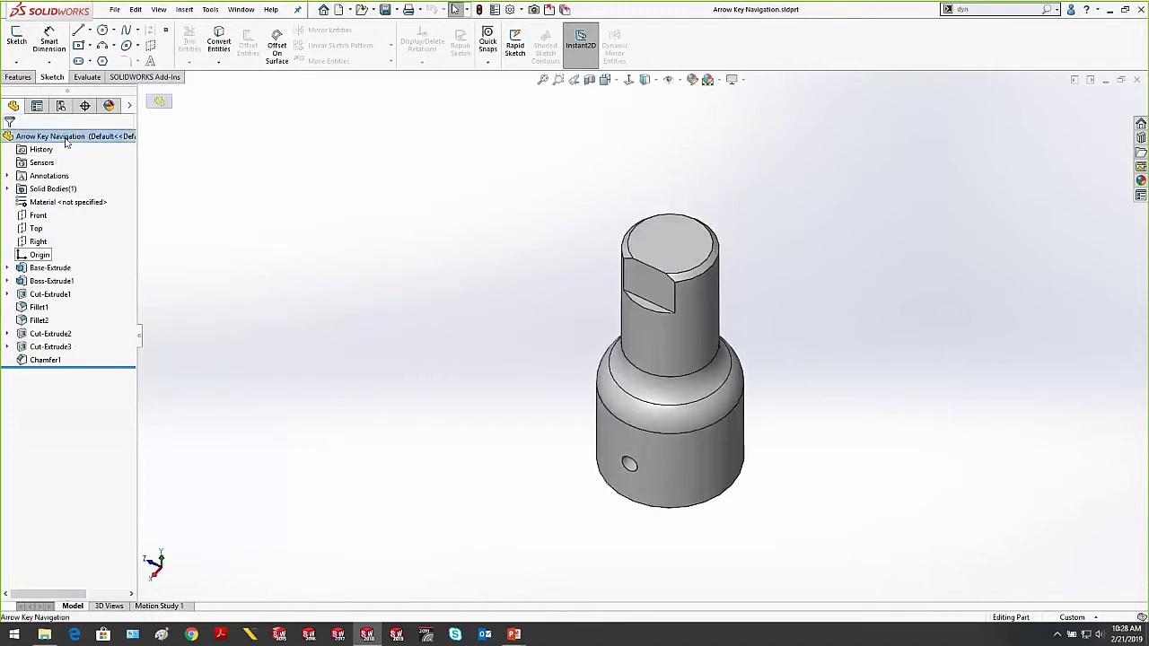
Move the tree focus down from the part's top node to Base-Extrude, and expand and collapse that feature
{"action": "key", "text": "Down"}
{"action": "key", "text": "Down"}
{"action": "key", "text": "Down"}
{"action": "key", "text": "Down"}
{"action": "key", "text": "Down"}
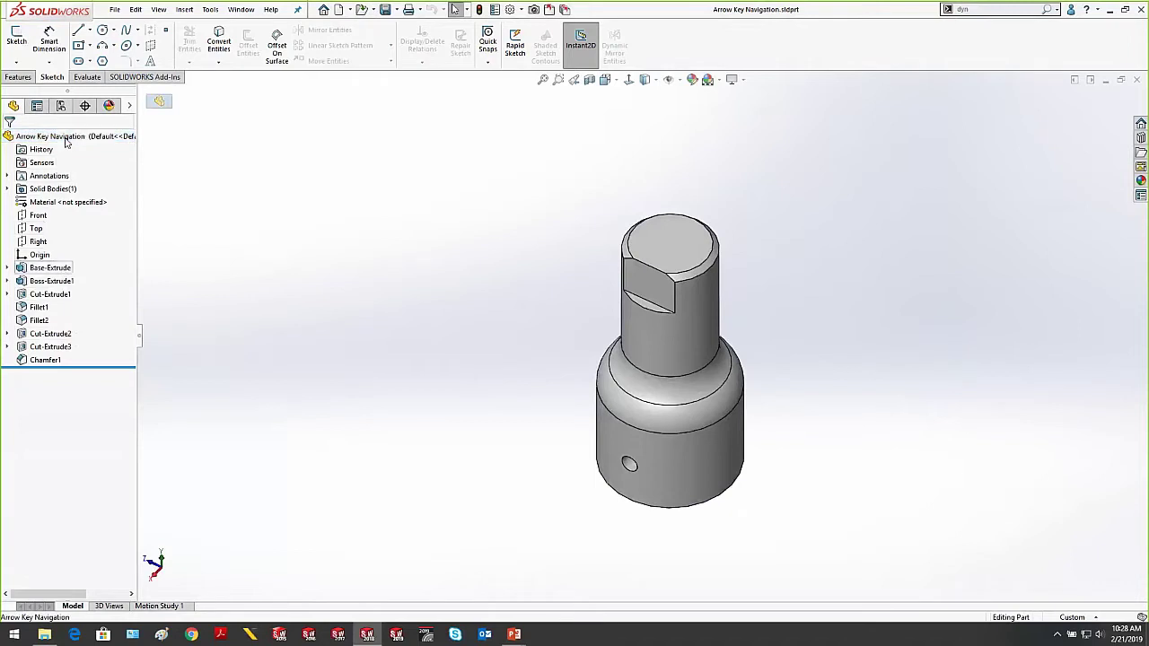
{"action": "key", "text": "Right"}
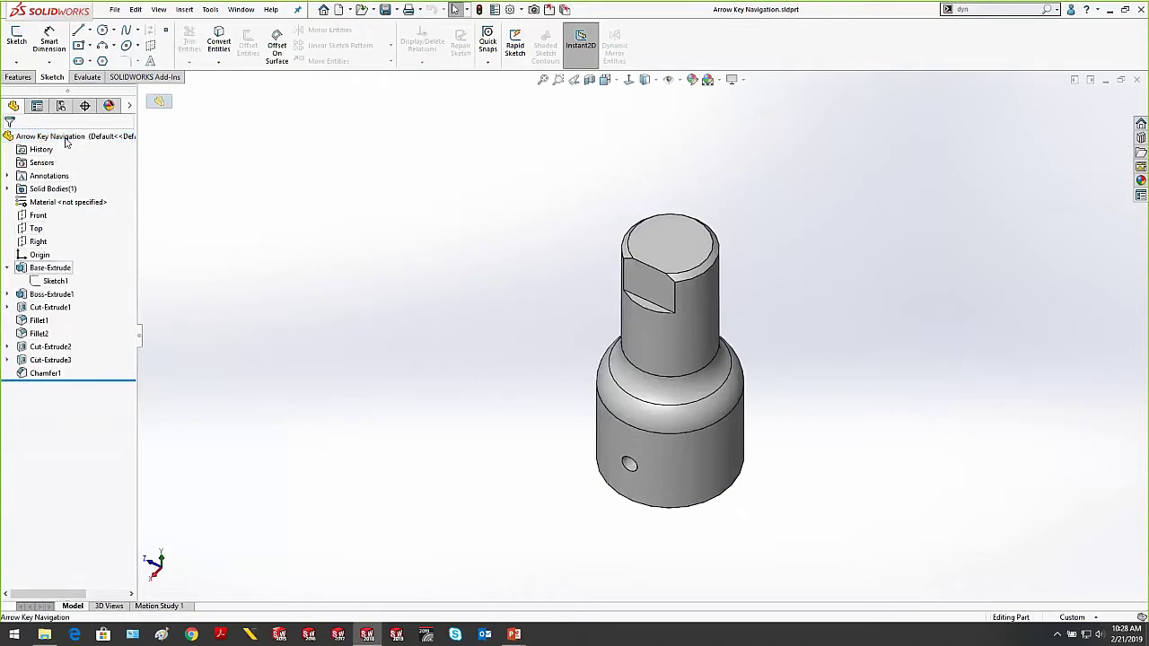
{"action": "key", "text": "Left"}
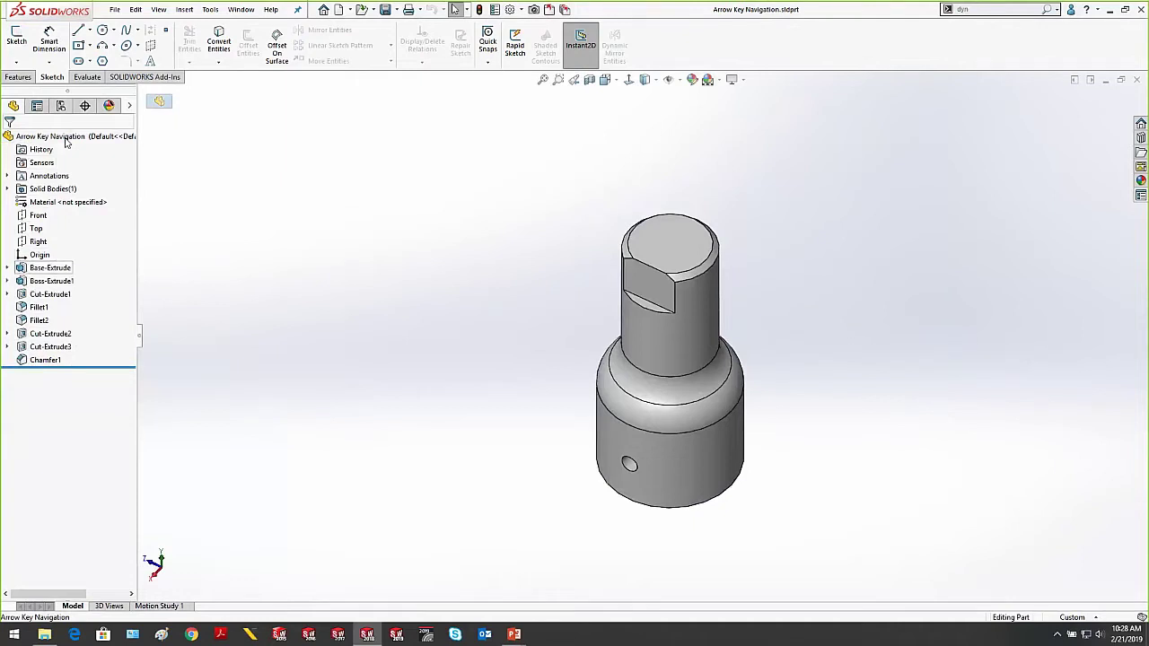
Move the tree focus back up to the part's top node, and collapse and re-expand the feature tree from there
{"action": "key", "text": "Up"}
{"action": "key", "text": "Up"}
{"action": "key", "text": "Up"}
{"action": "key", "text": "Up"}
{"action": "key", "text": "Up"}
{"action": "key", "text": "Up"}
{"action": "key", "text": "Up"}
{"action": "key", "text": "Up"}
{"action": "key", "text": "Up"}
{"action": "key", "text": "Up"}
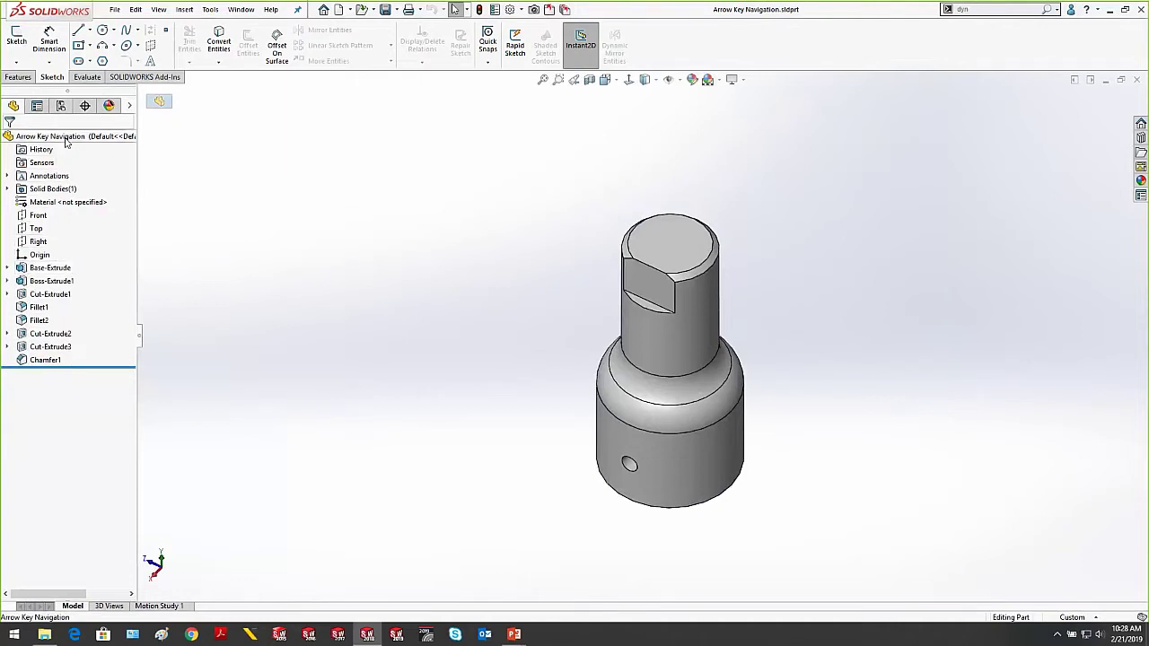
{"action": "key", "text": "Left"}
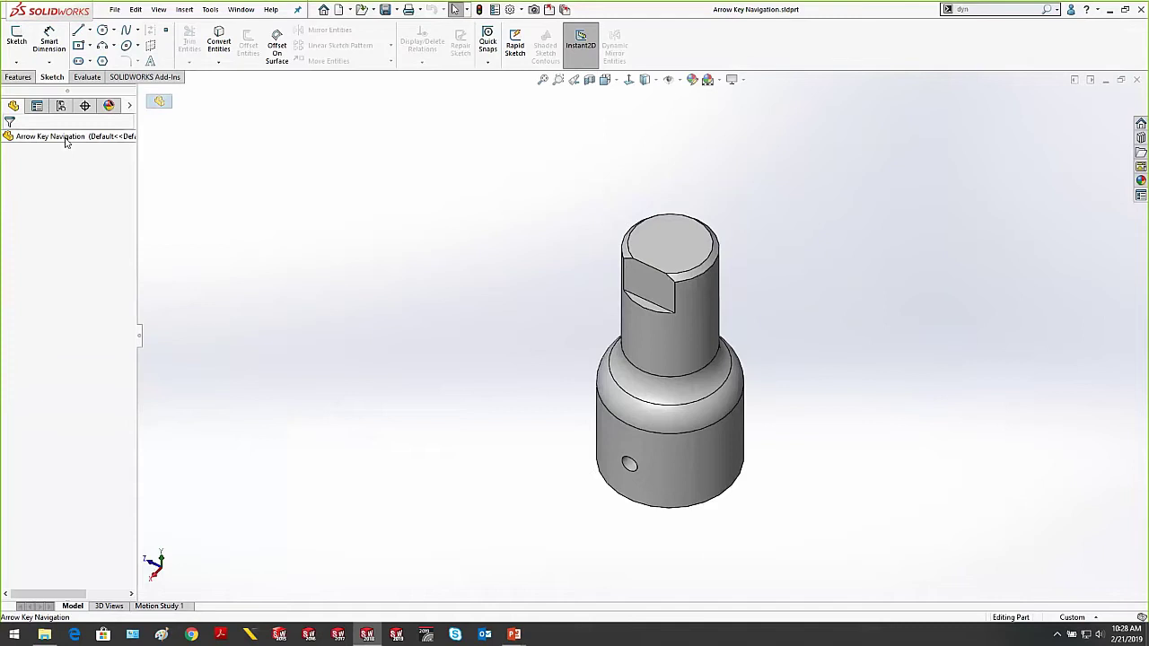
{"action": "key", "text": "Right"}
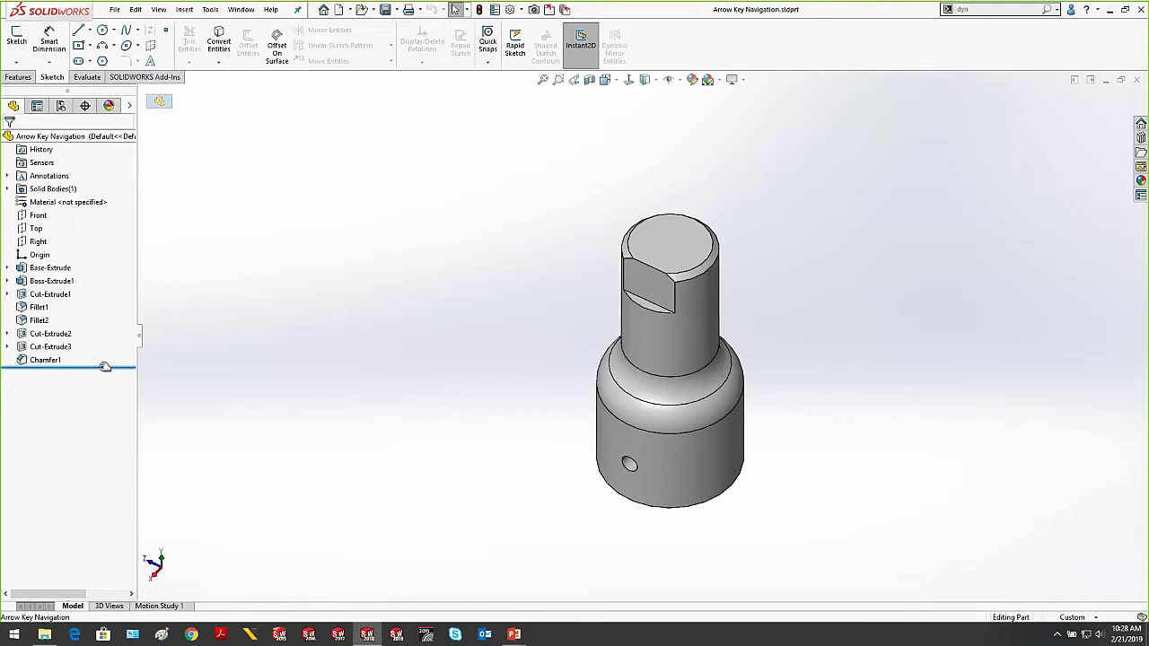
Move the rollback bar up feature by feature until it sits directly below Base-Extrude
{"action": "key", "text": "Down"}
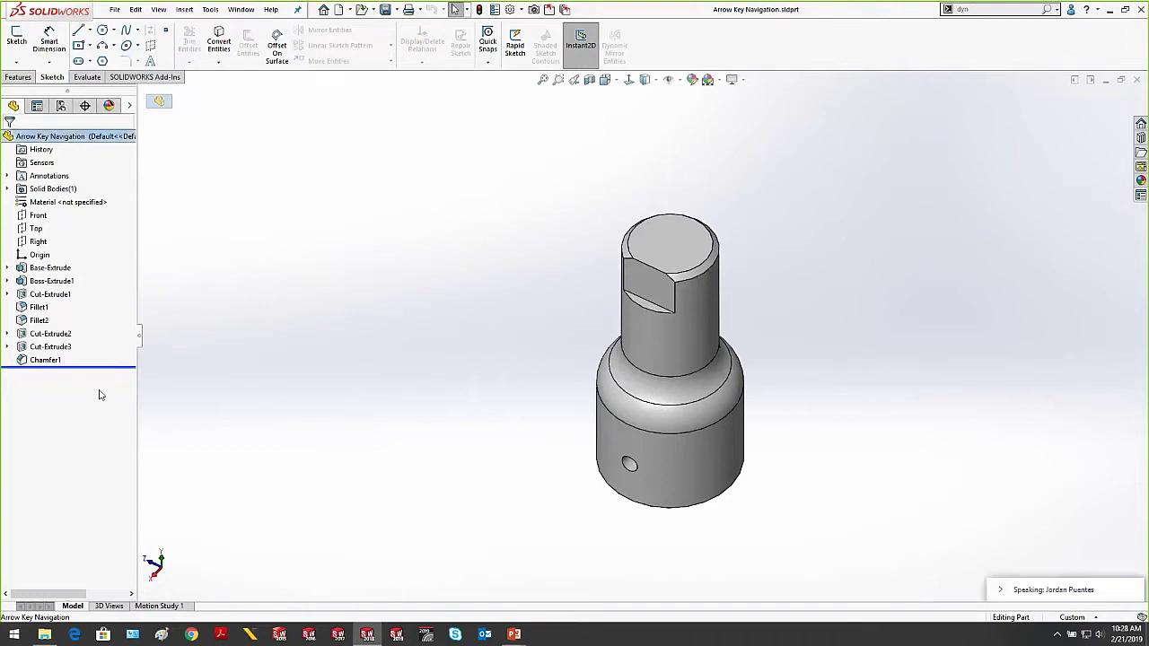
{"action": "key", "text": "Up"}
{"action": "key", "text": "Up"}
{"action": "key", "text": "Up"}
{"action": "key", "text": "Up"}
{"action": "key", "text": "Up"}
{"action": "key", "text": "Up"}
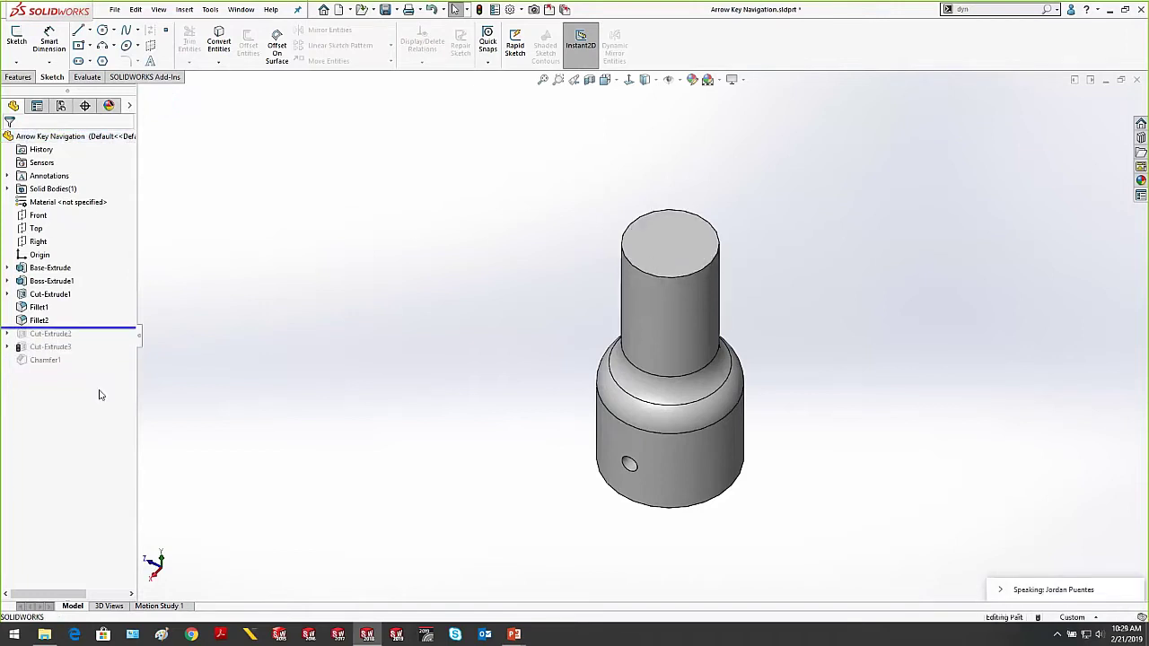
{"action": "key", "text": "Up"}
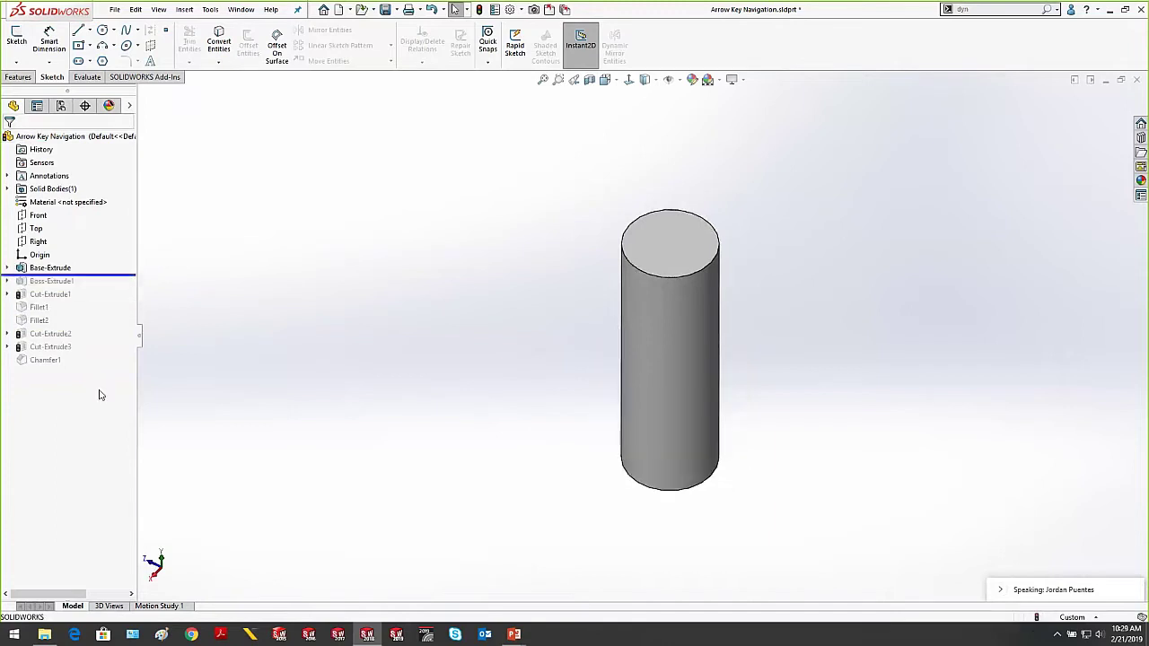
Roll the model forward feature by feature until the rollback bar is below Chamfer1
{"action": "key", "text": "Down"}
{"action": "key", "text": "Down"}
{"action": "key", "text": "Down"}
{"action": "key", "text": "Down"}
{"action": "key", "text": "Down"}
{"action": "key", "text": "Down"}
{"action": "key", "text": "Down"}
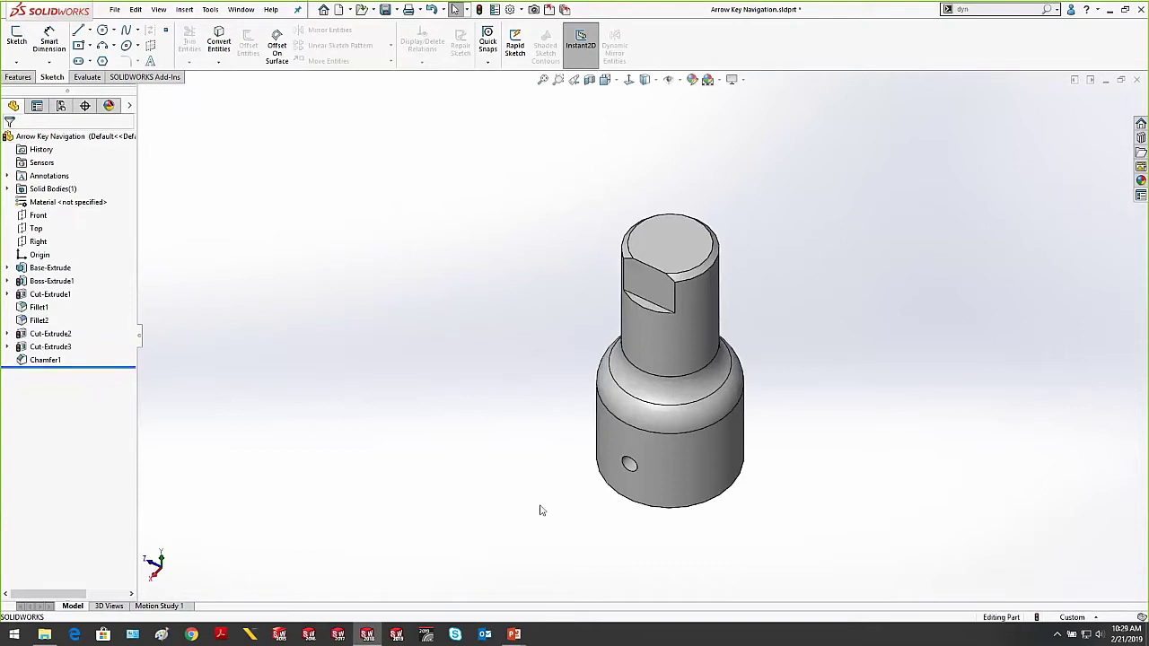
Return to the PowerPoint slideshow, advance to the Tip #12.5 Feature Tree Navigation slide and open its linked Arrow Key Navigation part
{"action": "mouse_move", "coordinate": [513, 634]}
{"action": "left_click", "coordinate": [577, 584]}
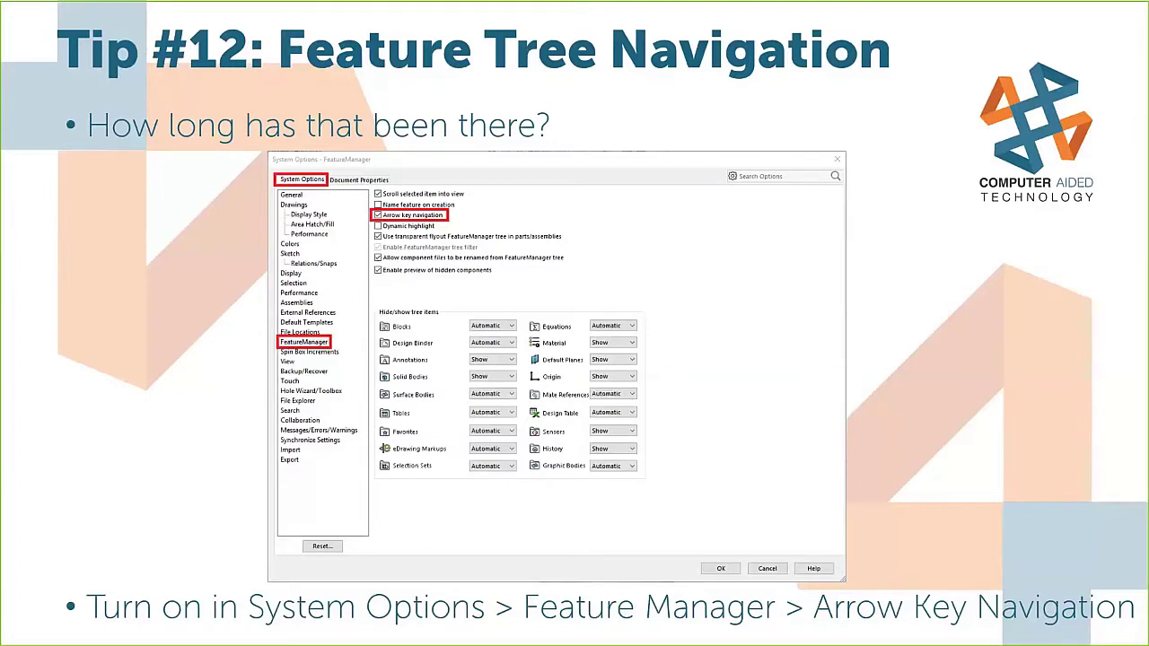
{"action": "key", "text": "Right"}
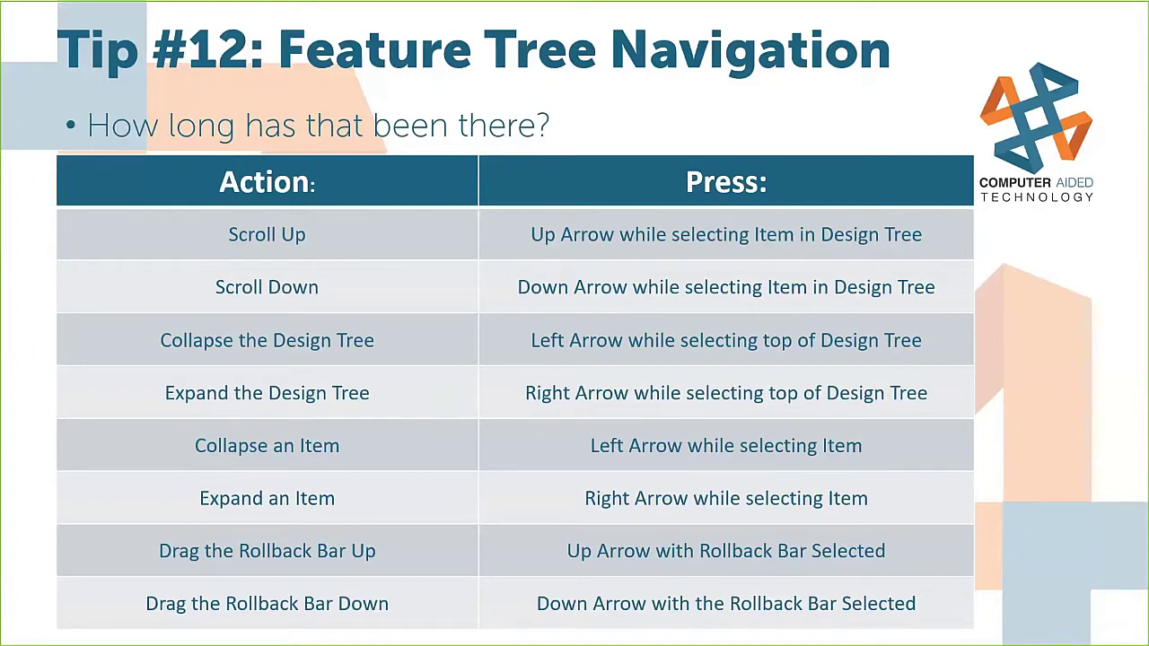
{"action": "key", "text": "Right"}
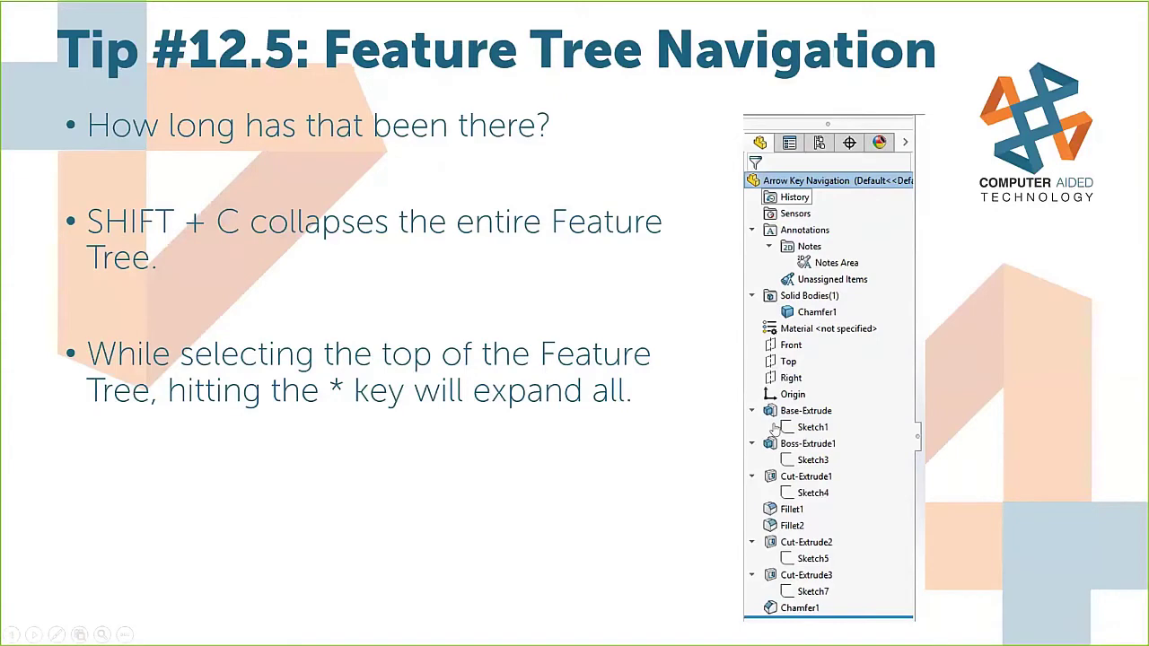
{"action": "left_click", "coordinate": [859, 313]}
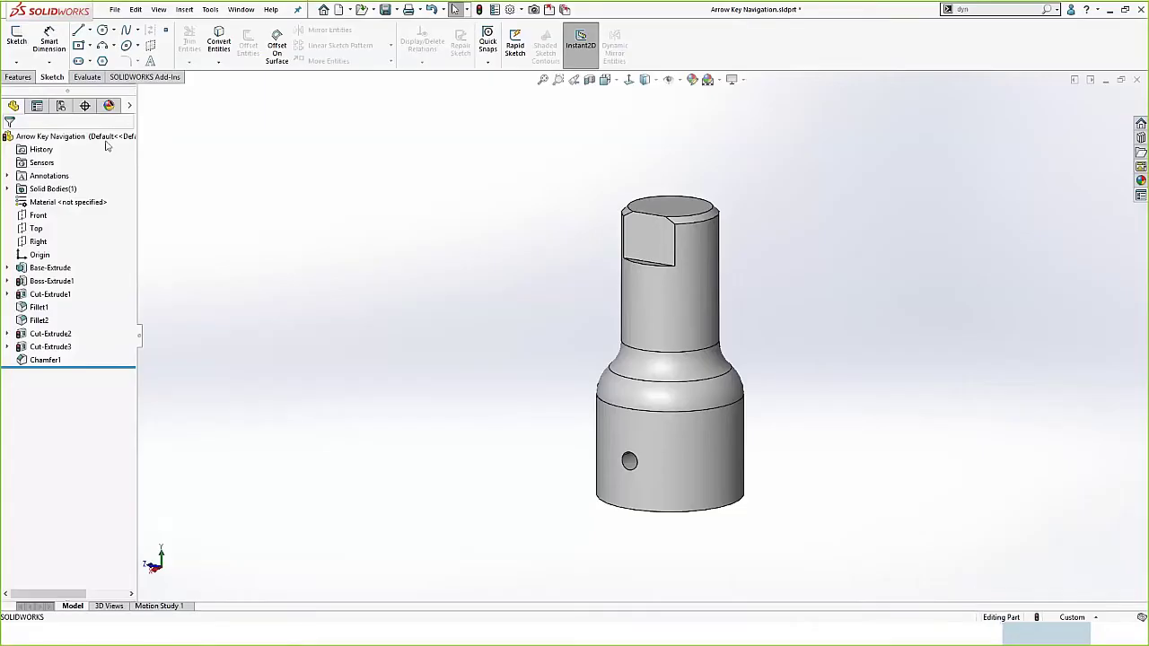
Expand every item in the feature tree from the part's top node, and collapse the entire tree again
{"action": "left_click", "coordinate": [42, 138]}
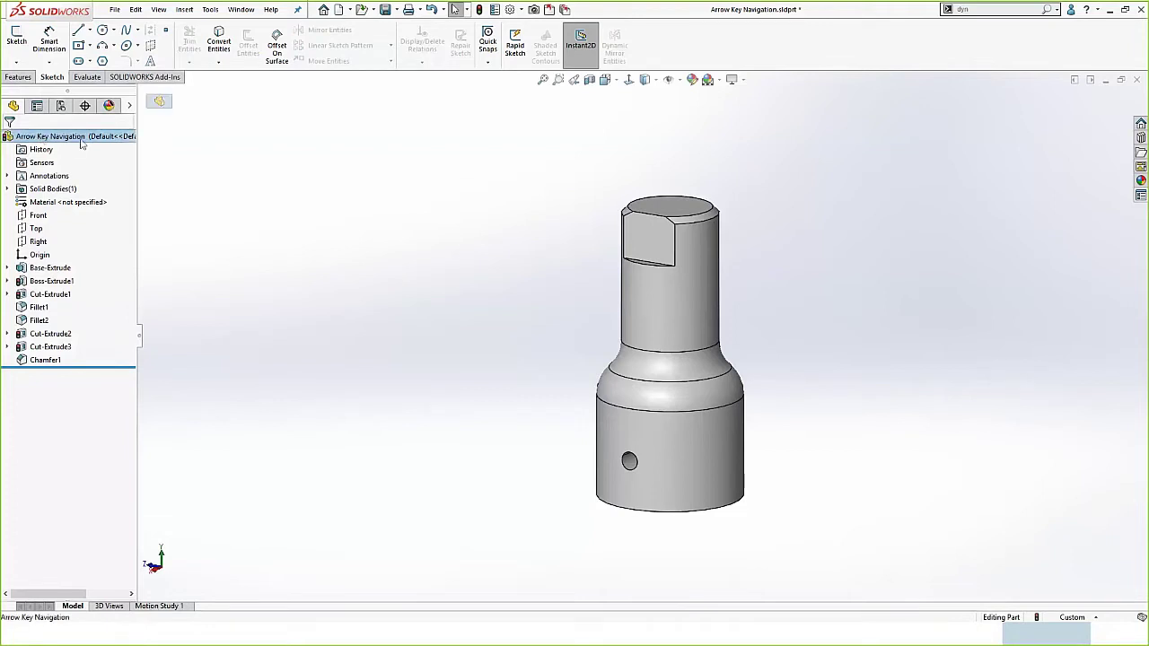
{"action": "key", "text": "KP_Multiply"}
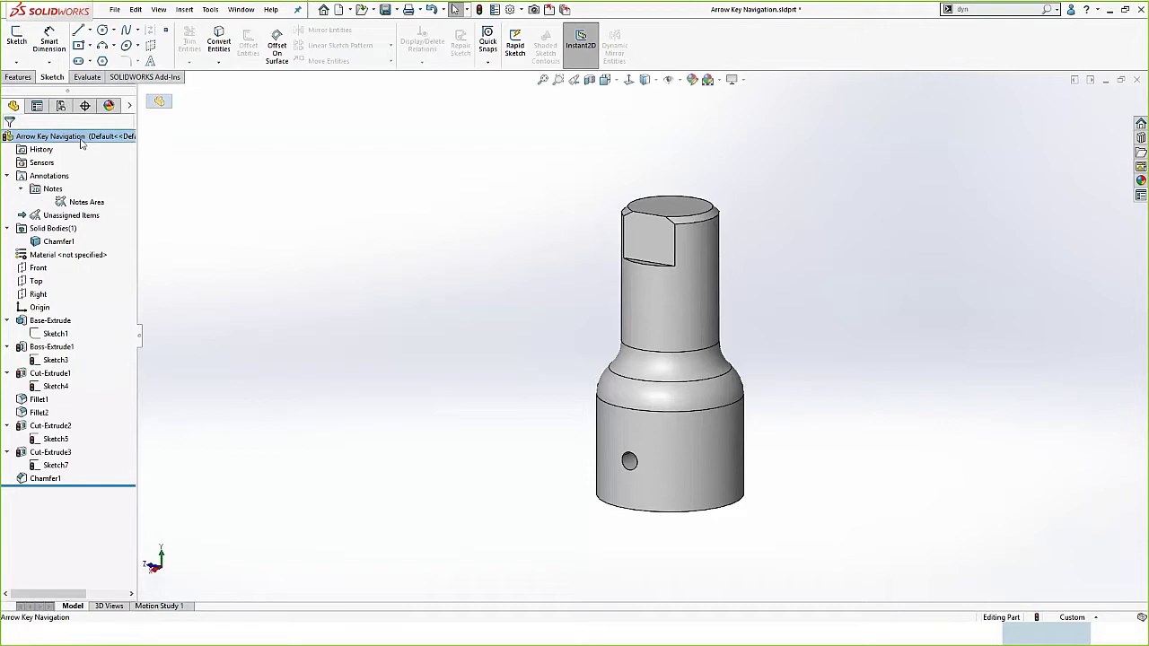
{"action": "key", "text": "shift+c"}
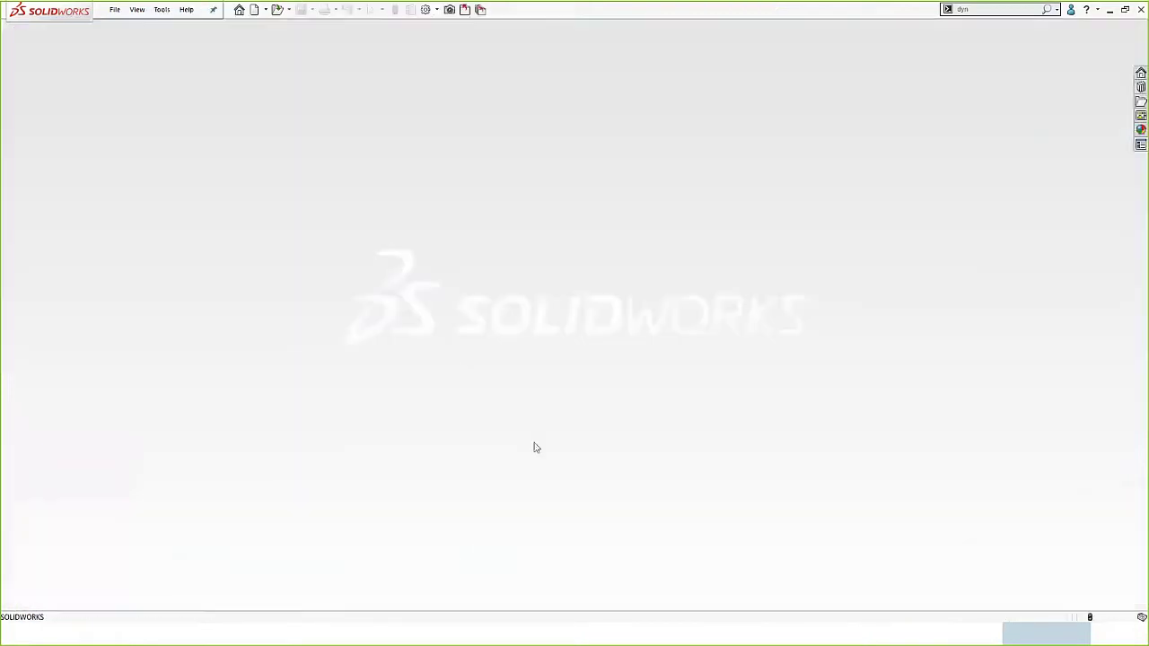
Switch back to the PowerPoint slideshow at the Tip #12.5 Feature Tree Navigation slide
{"action": "key", "text": "alt+Tab"}
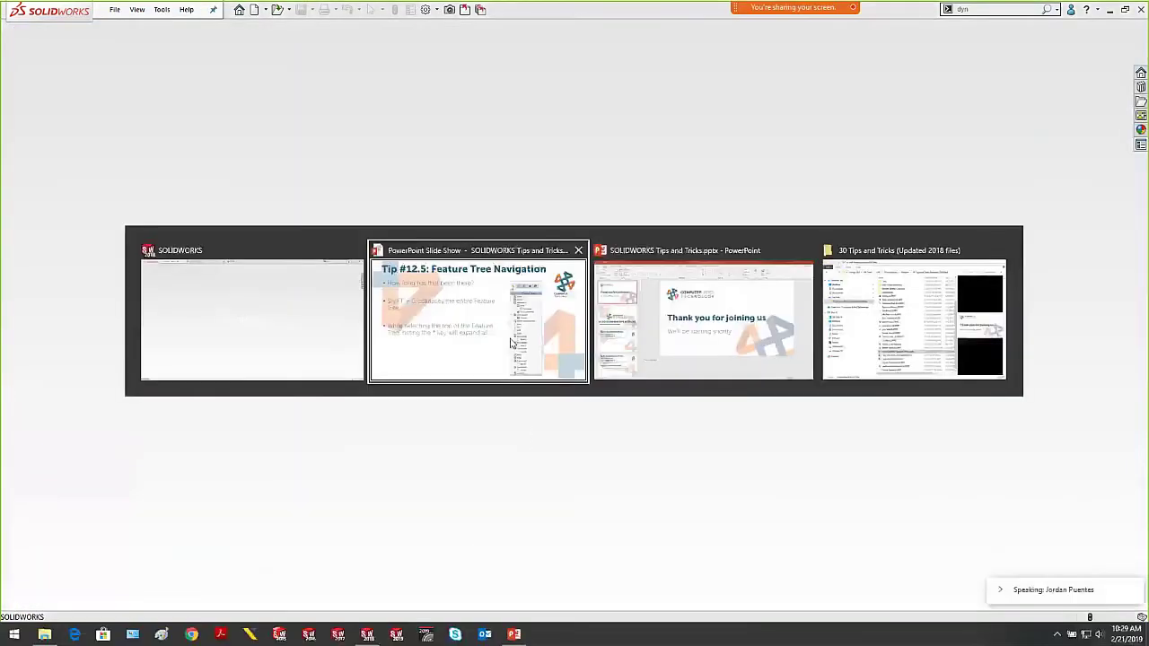
{"action": "left_click", "coordinate": [446, 352]}
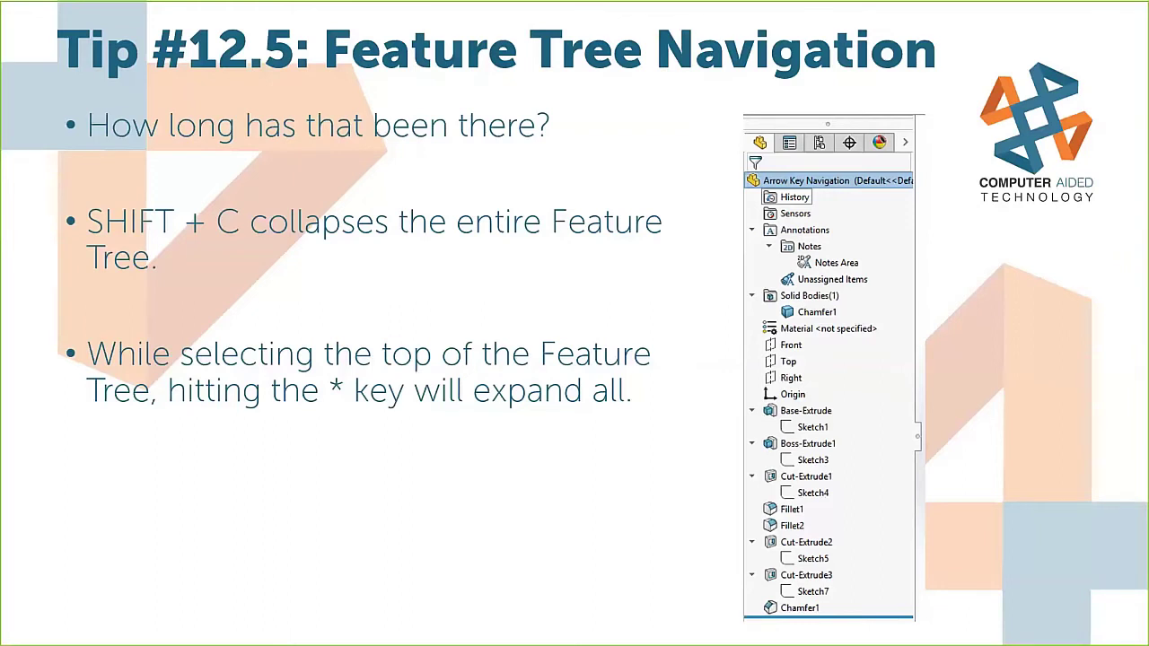
Advance the slideshow to the Tip #13: Filters slide and switch back to the Arrow Key Navigation part in SOLIDWORKS
{"action": "key", "text": "Right"}
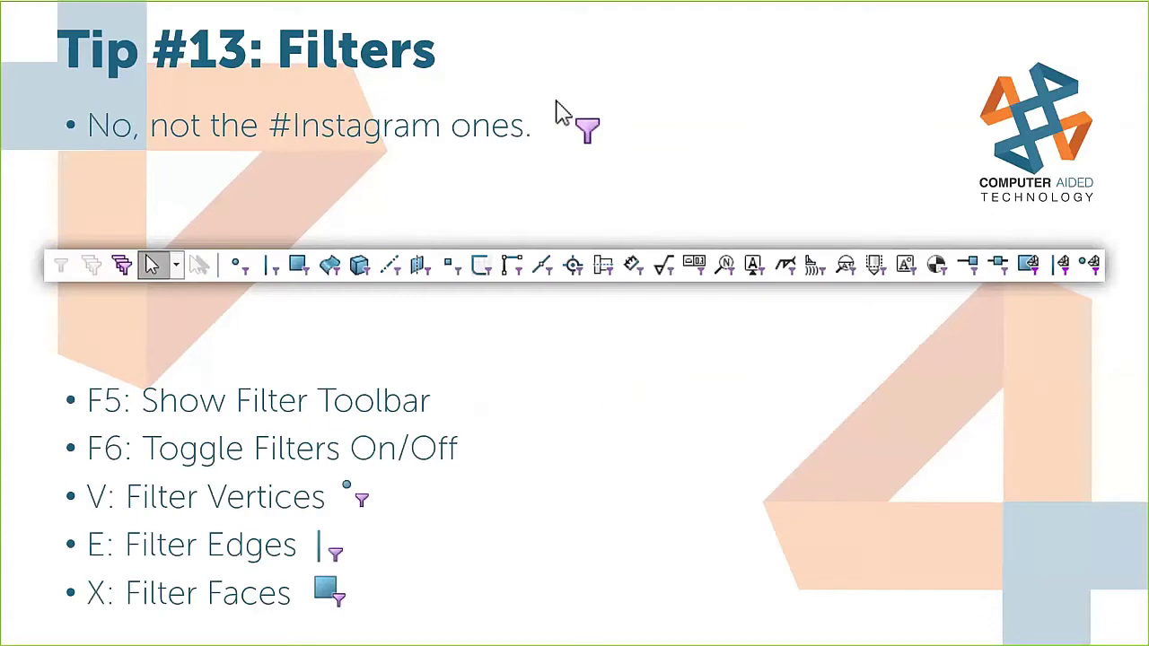
{"action": "key", "text": "alt+Tab"}
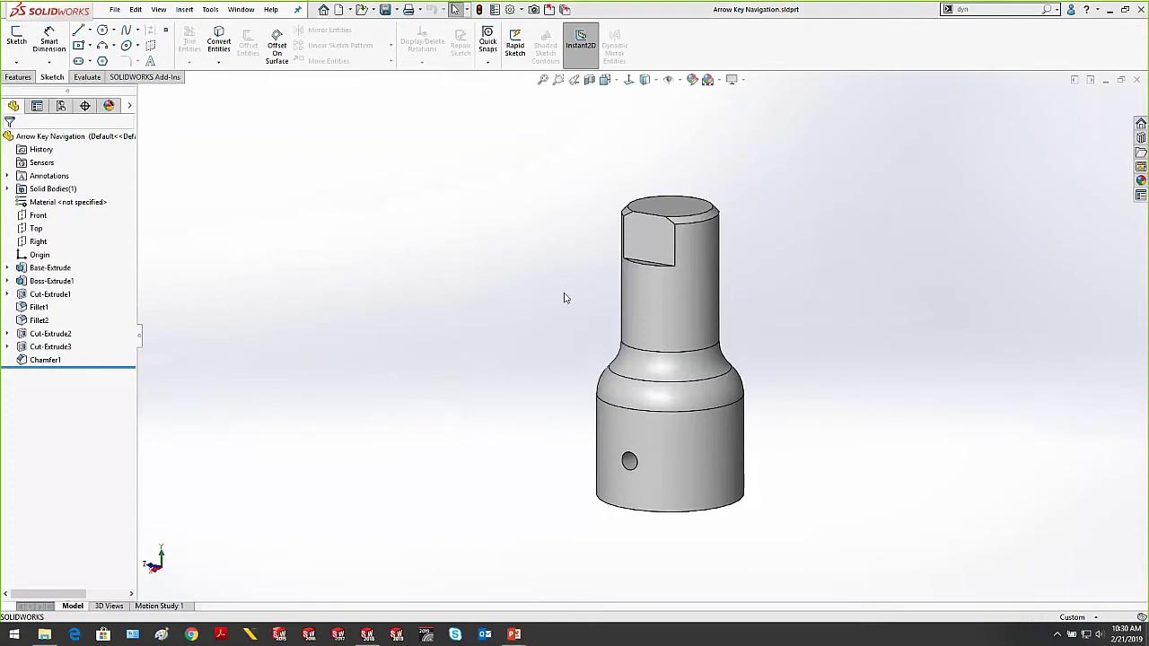
Turn on the face selection filter for the part and show the selection filter toolbar
{"action": "middle_click_drag", "start_coordinate": [535, 330], "coordinate": [519, 338]}
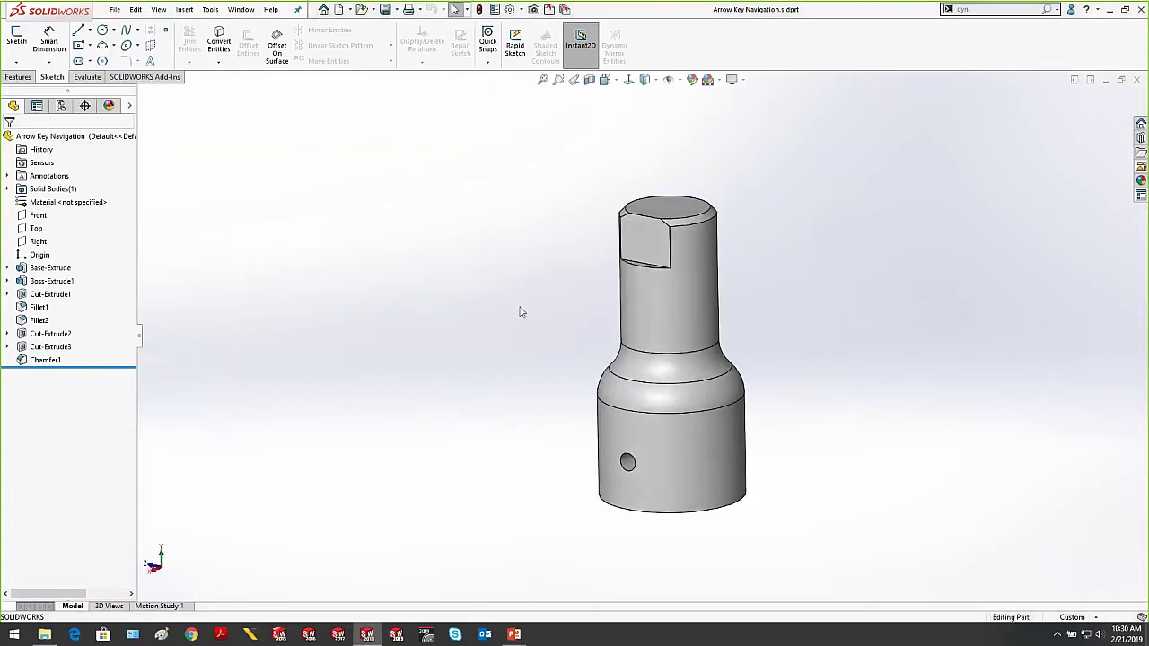
{"action": "key", "text": "e"}
{"action": "scroll", "coordinate": [713, 391], "scroll_direction": "down", "scroll_amount": 3}
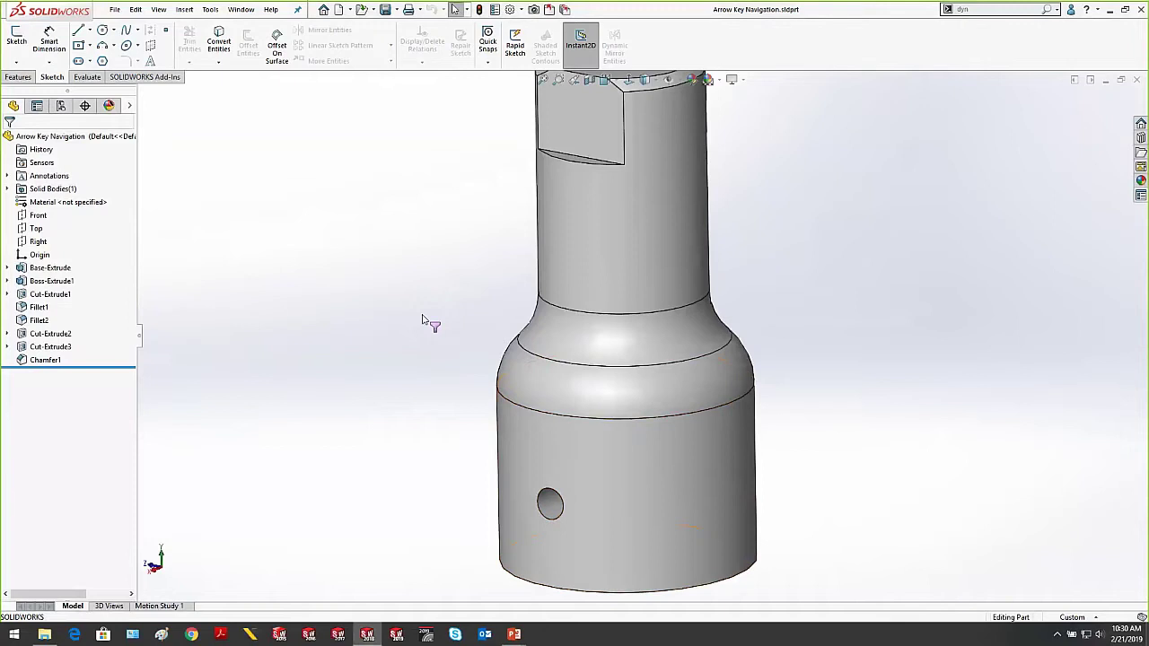
{"action": "key", "text": "F5"}
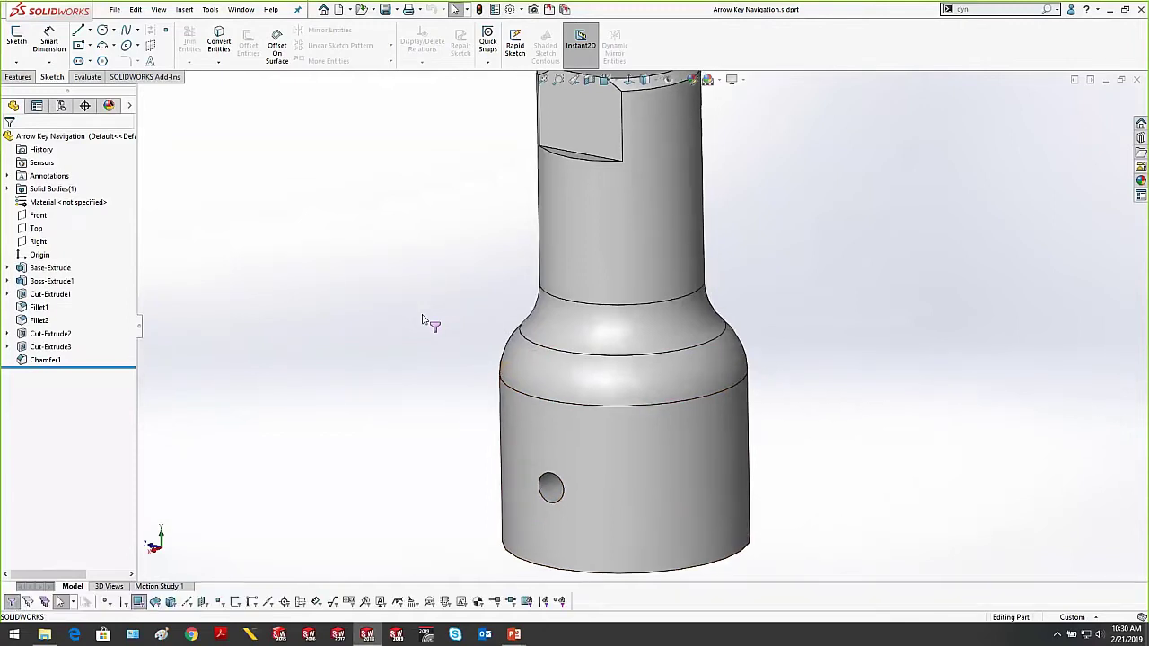
Toggle the selection filters off and on with Filter Faces, switch them off, and hide the filter toolbar
{"action": "left_click", "coordinate": [10, 604]}
{"action": "key", "text": "F6"}
{"action": "key", "text": "F6"}
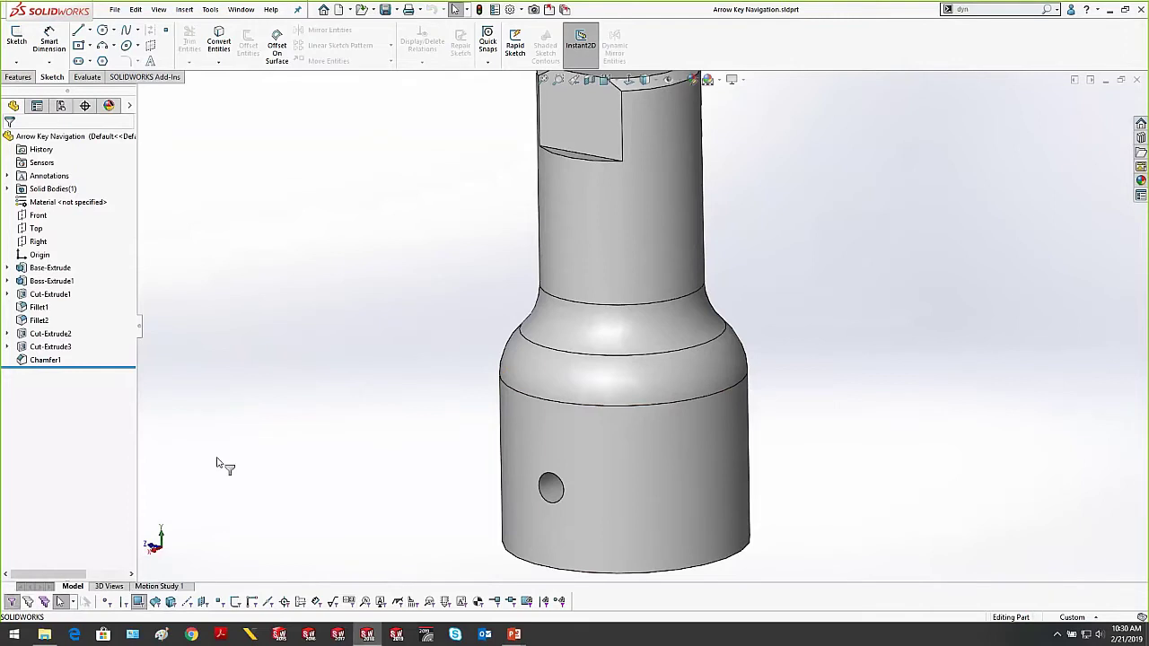
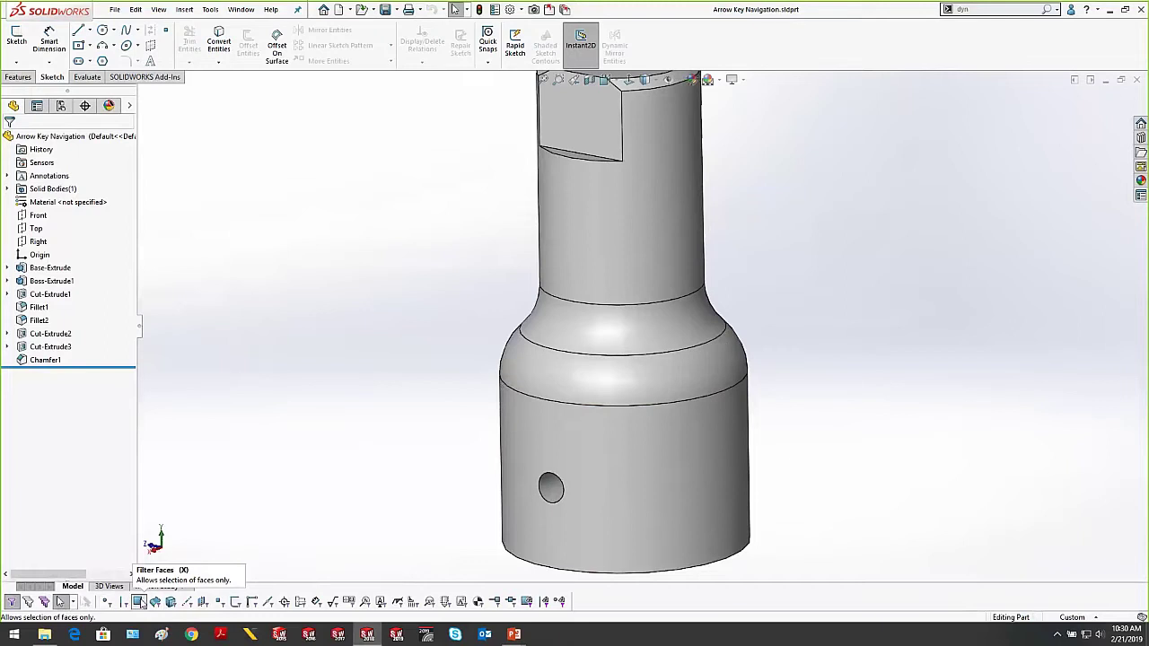
{"action": "left_click", "coordinate": [140, 602]}
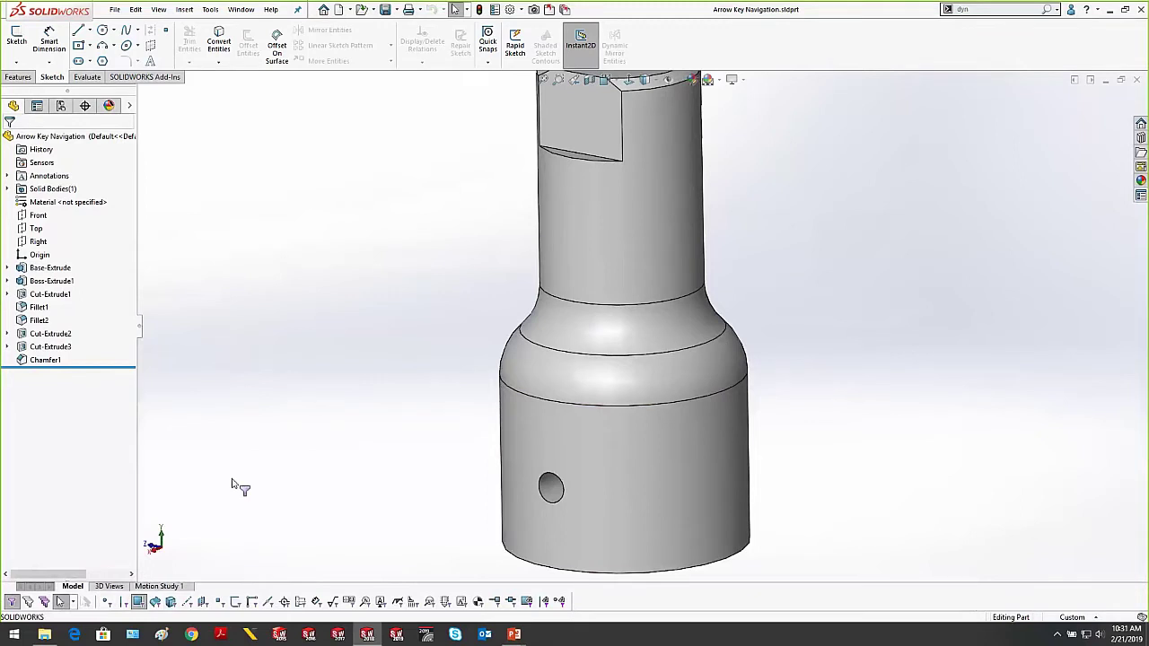
{"action": "key", "text": "F6"}
{"action": "key", "text": "F5"}
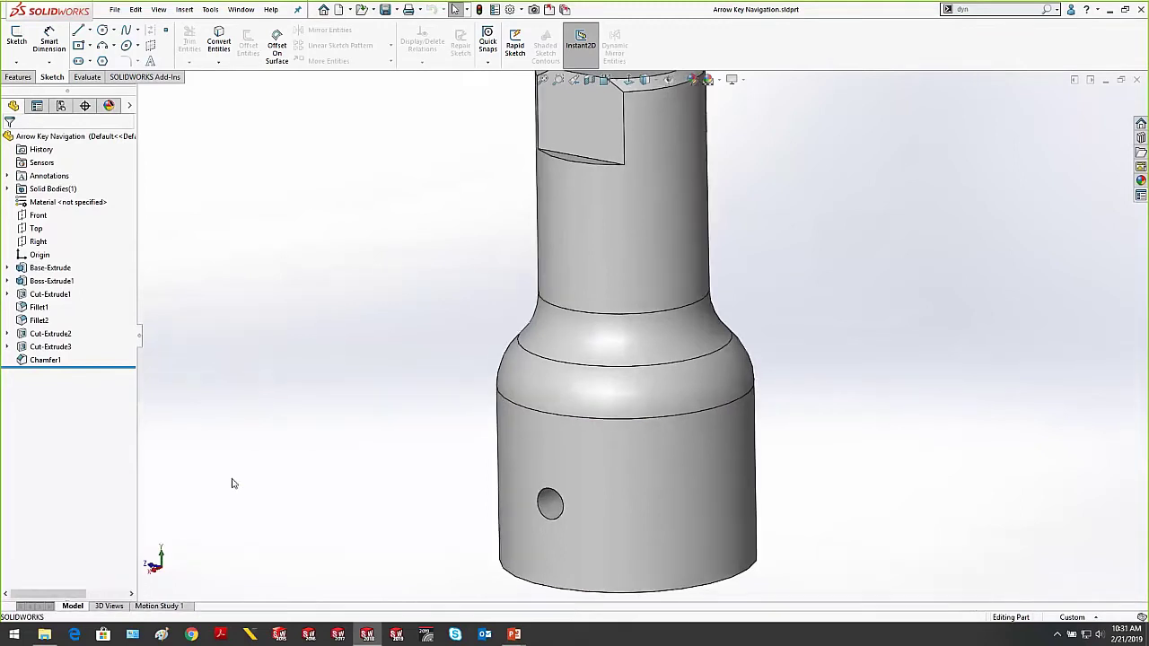
Return to the PowerPoint slideshow, advance to the Tip #14: Delete and Patch slide and open its linked DeleteAndPatch part
{"action": "left_click", "coordinate": [514, 634]}
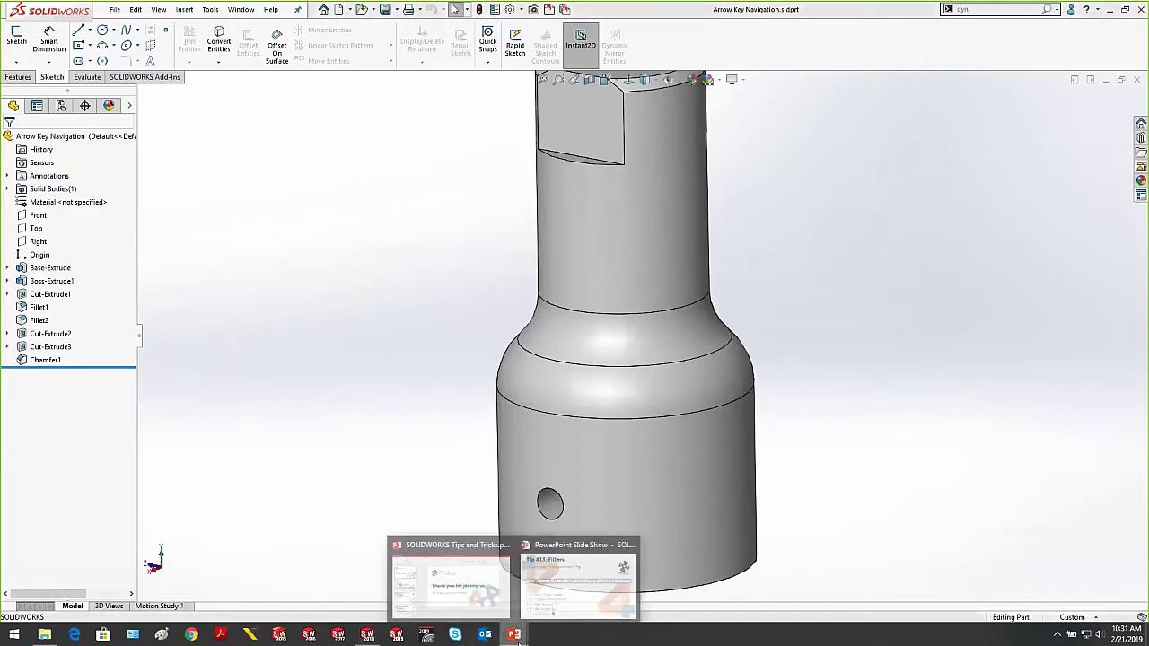
{"action": "left_click", "coordinate": [578, 579]}
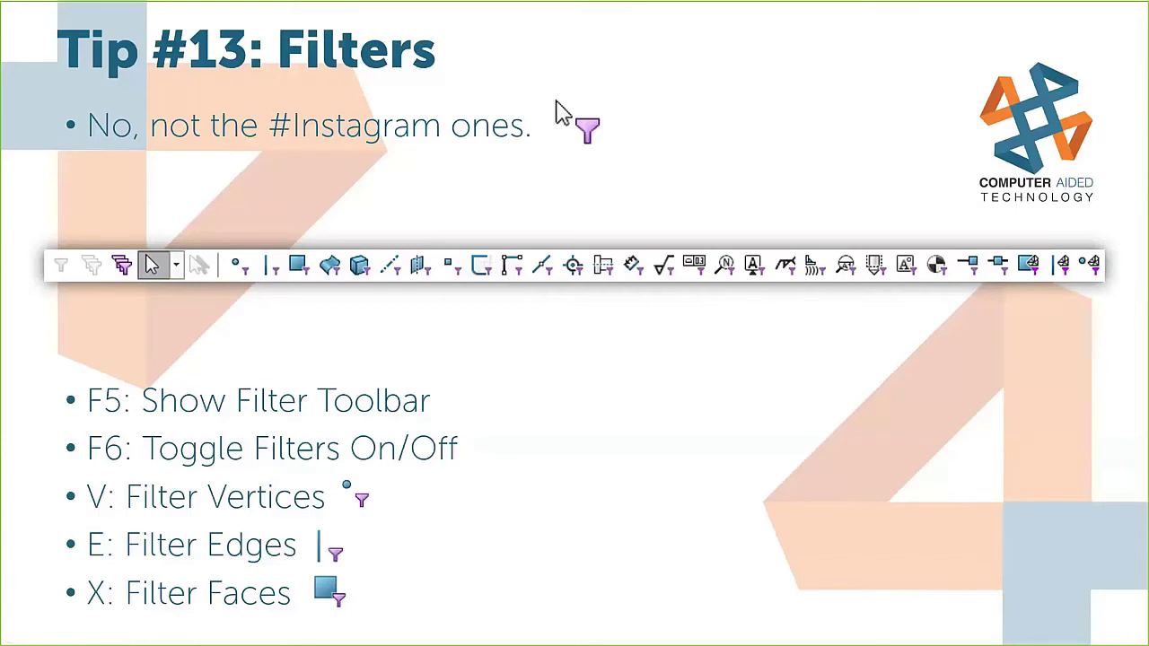
{"action": "key", "text": "Right"}
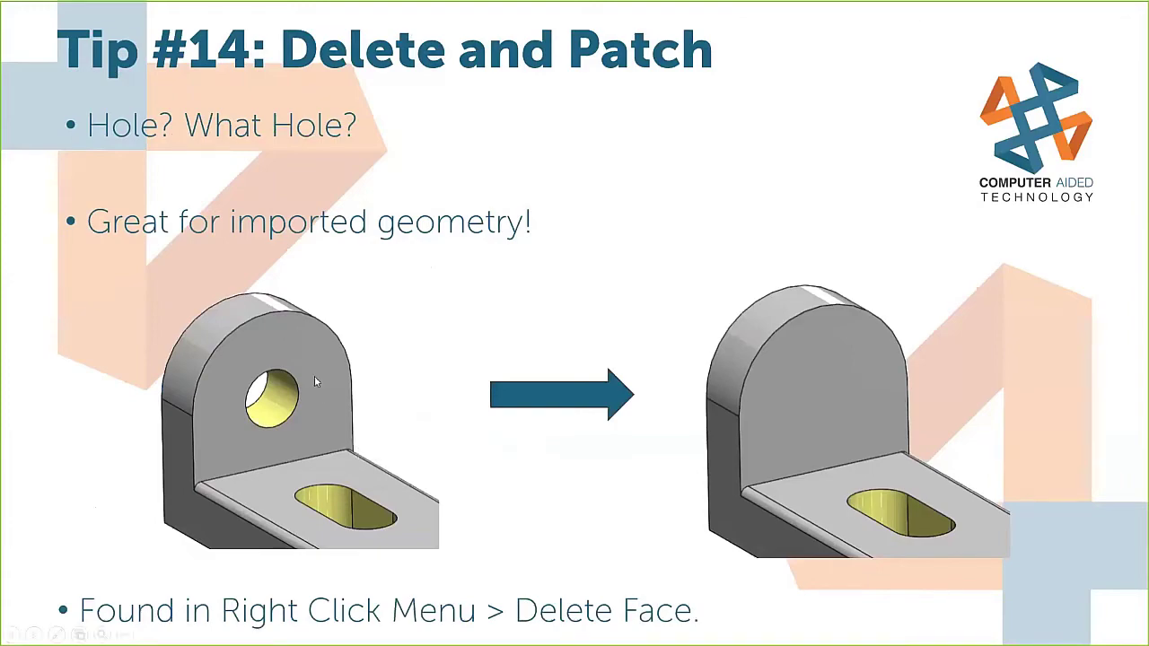
{"action": "key", "text": "alt+Tab"}
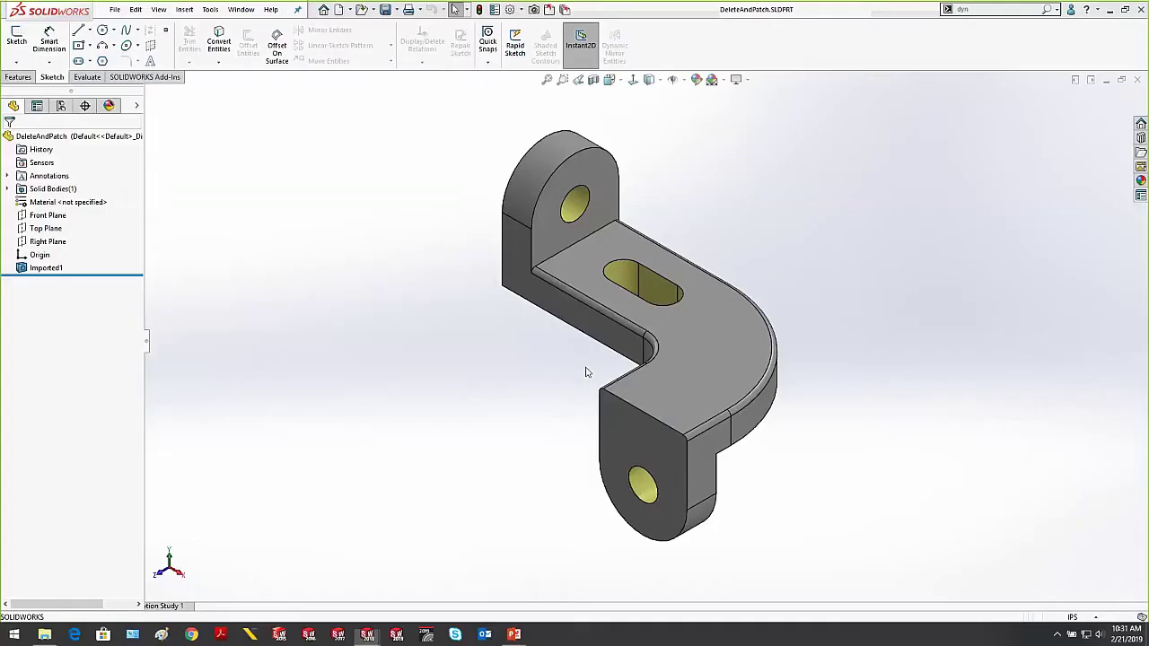
Examine the bracket's Imported1 feature and its holes in the model, and clear the selection
{"action": "left_click", "coordinate": [44, 268]}
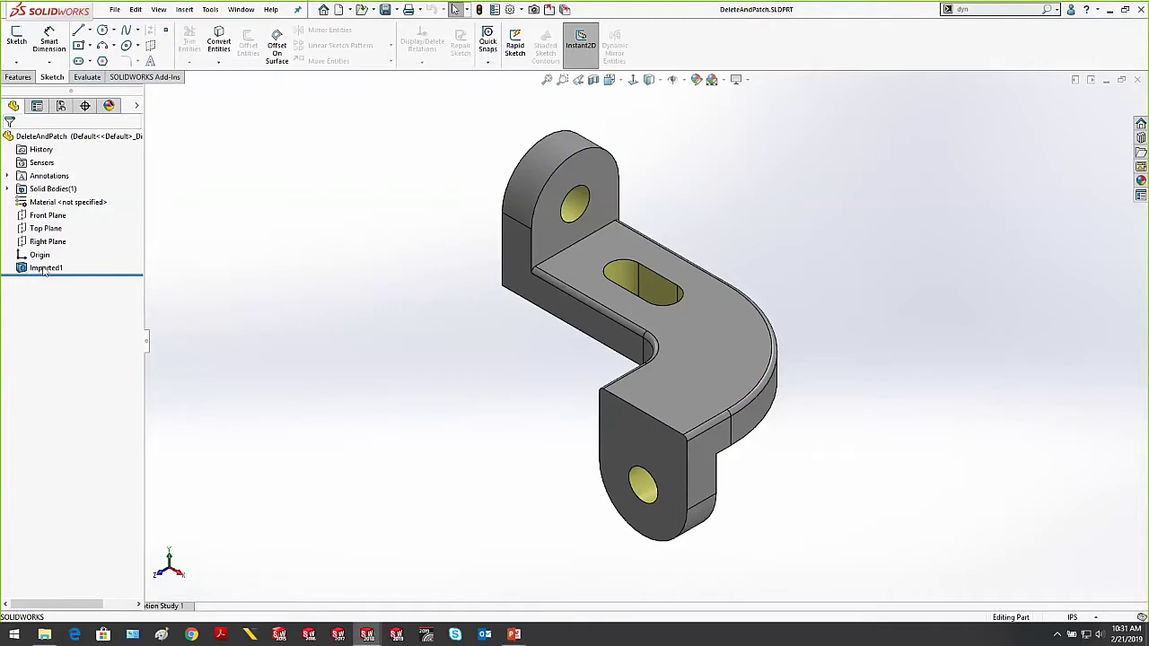
{"action": "middle_click_drag", "start_coordinate": [296, 355], "coordinate": [352, 355]}
{"action": "left_click", "coordinate": [352, 355]}
{"action": "middle_click_drag", "start_coordinate": [674, 313], "coordinate": [699, 344]}
{"action": "scroll", "coordinate": [622, 243], "scroll_direction": "down", "scroll_amount": 1}
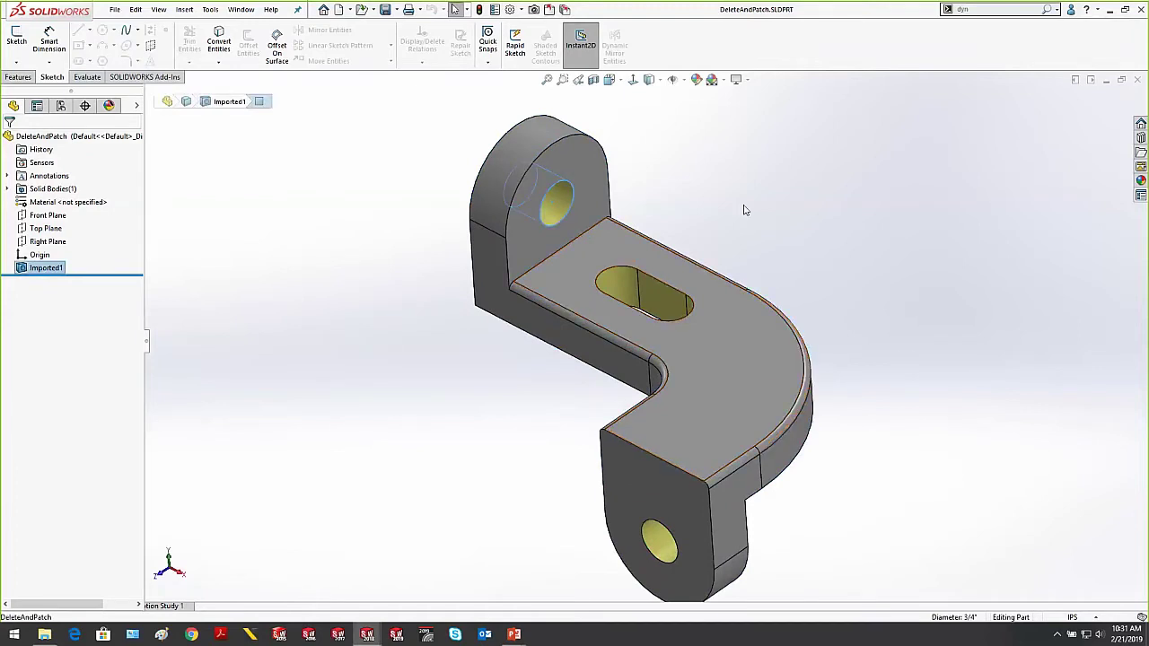
{"action": "left_click", "coordinate": [42, 269]}
{"action": "left_click", "coordinate": [188, 311]}
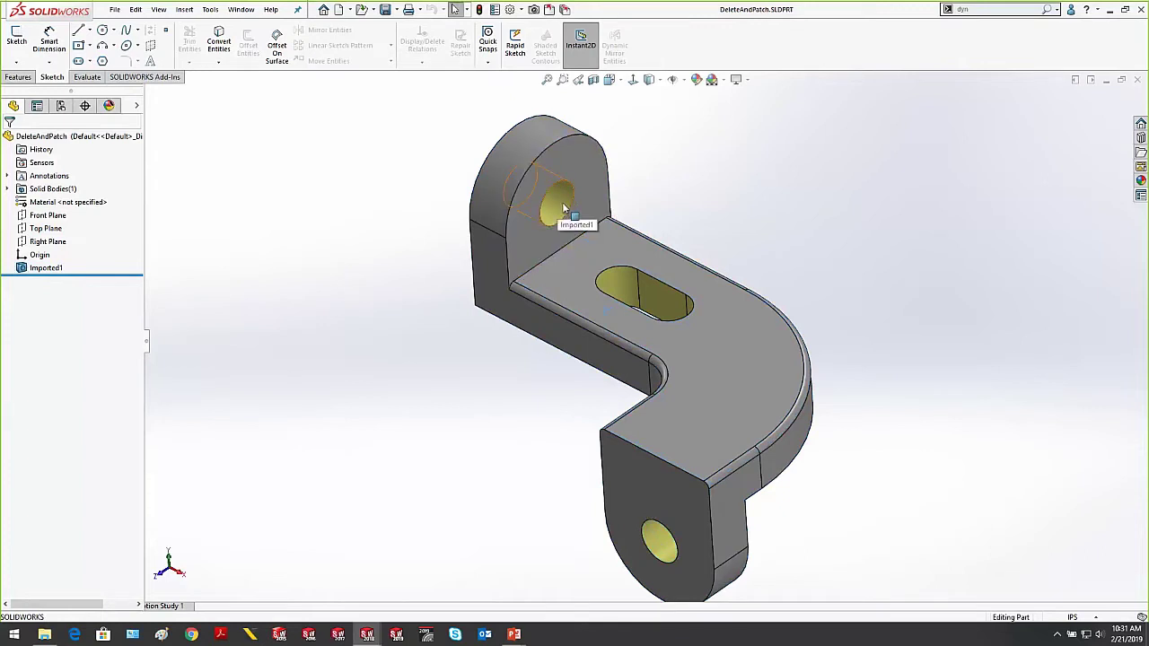
Show all shortcut commands for the upper lug's hole face, review the menu customization list and close it
{"action": "scroll", "coordinate": [564, 210], "scroll_direction": "down", "scroll_amount": 1}
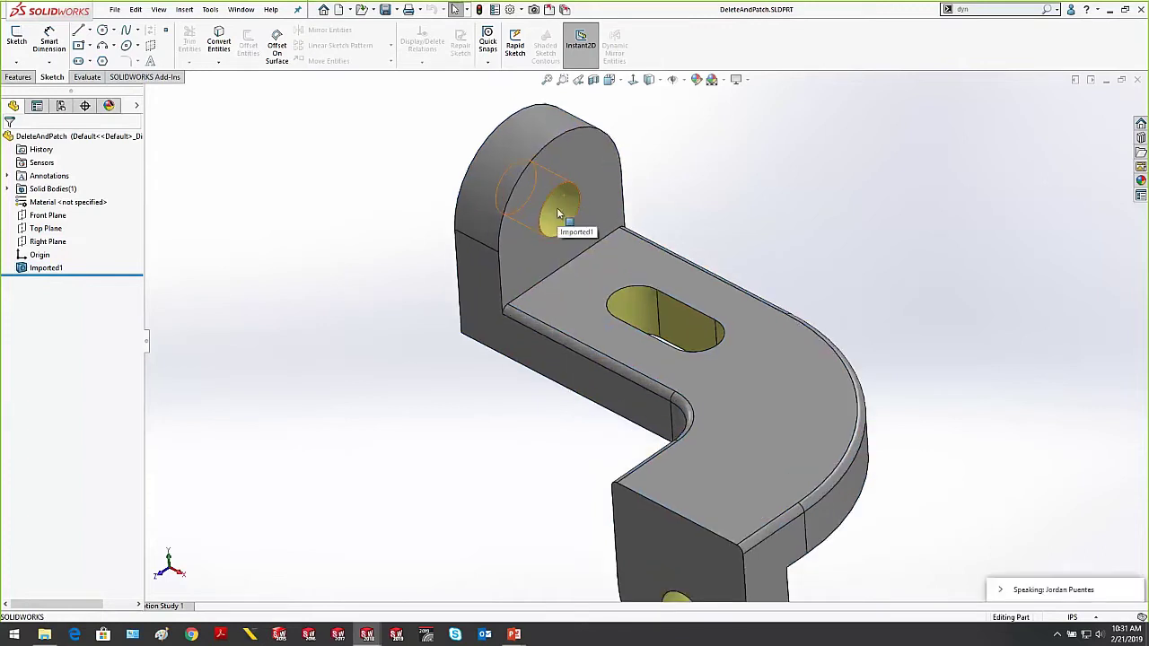
{"action": "right_click", "coordinate": [565, 214]}
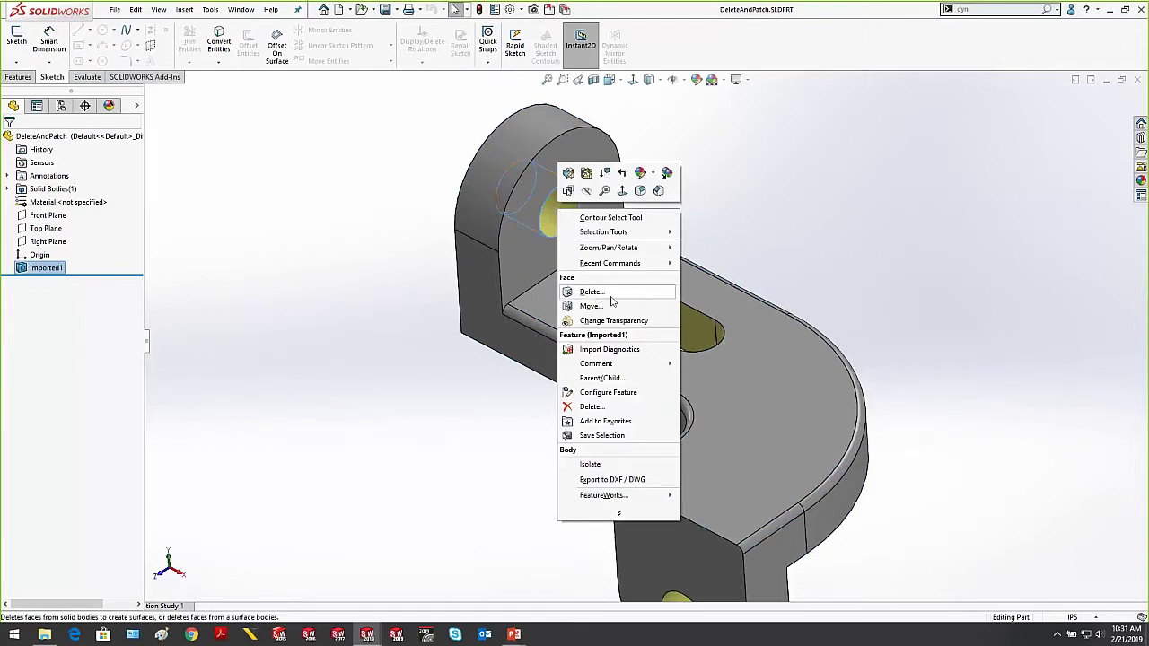
{"action": "left_click", "coordinate": [618, 515]}
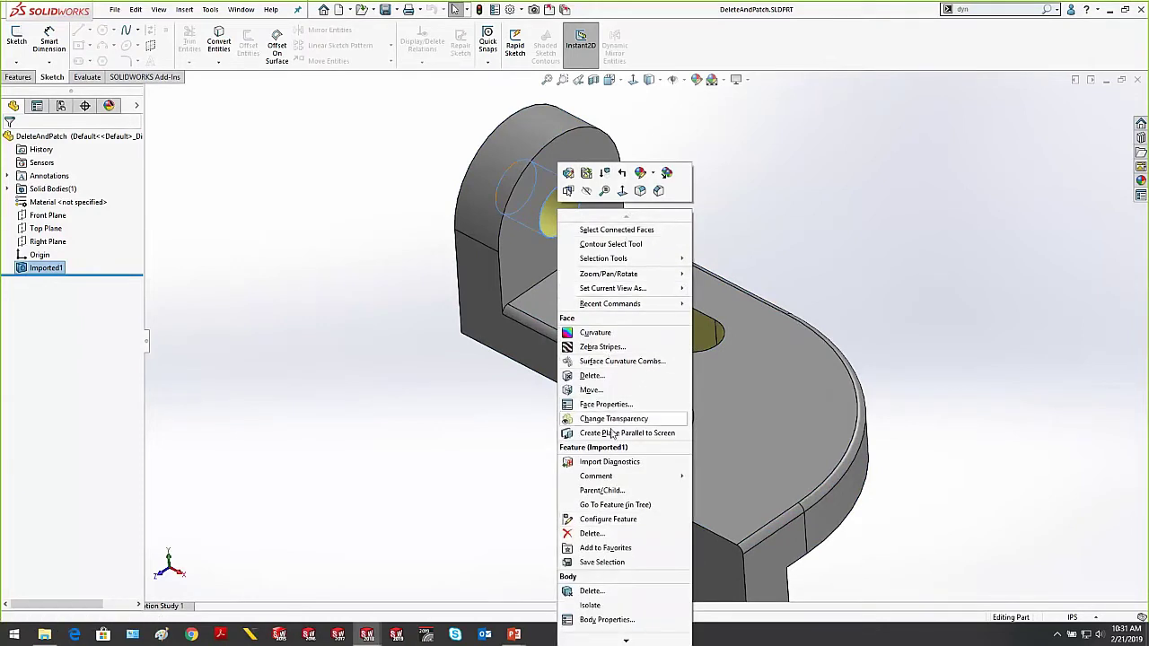
{"action": "mouse_move", "coordinate": [627, 643]}
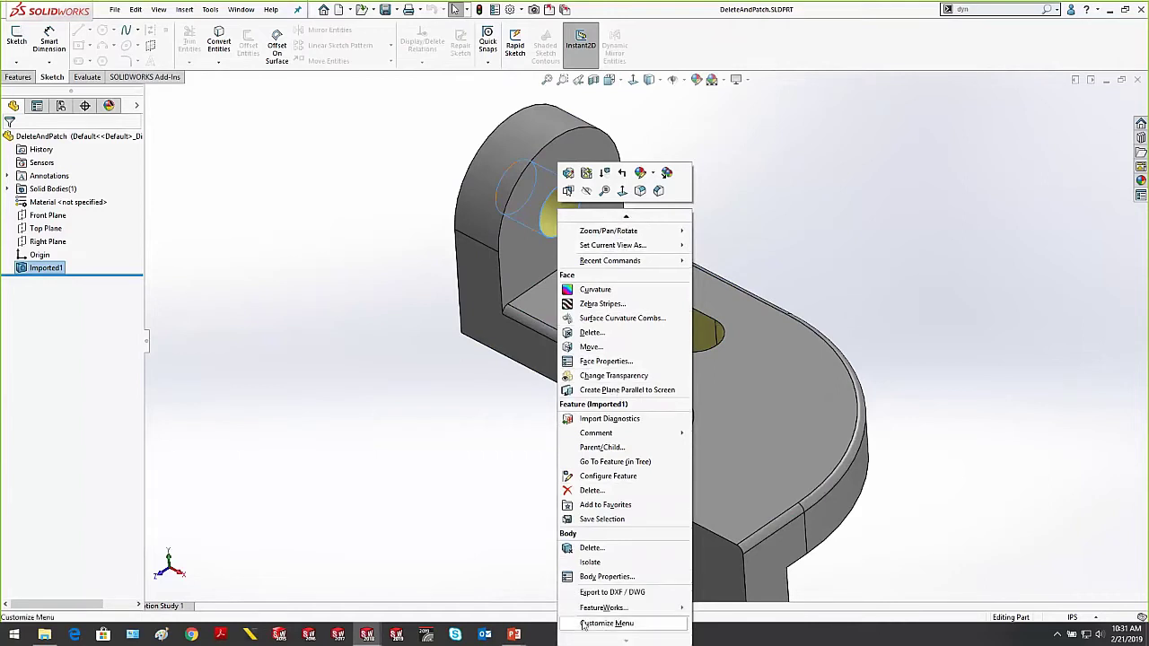
{"action": "left_click", "coordinate": [630, 623]}
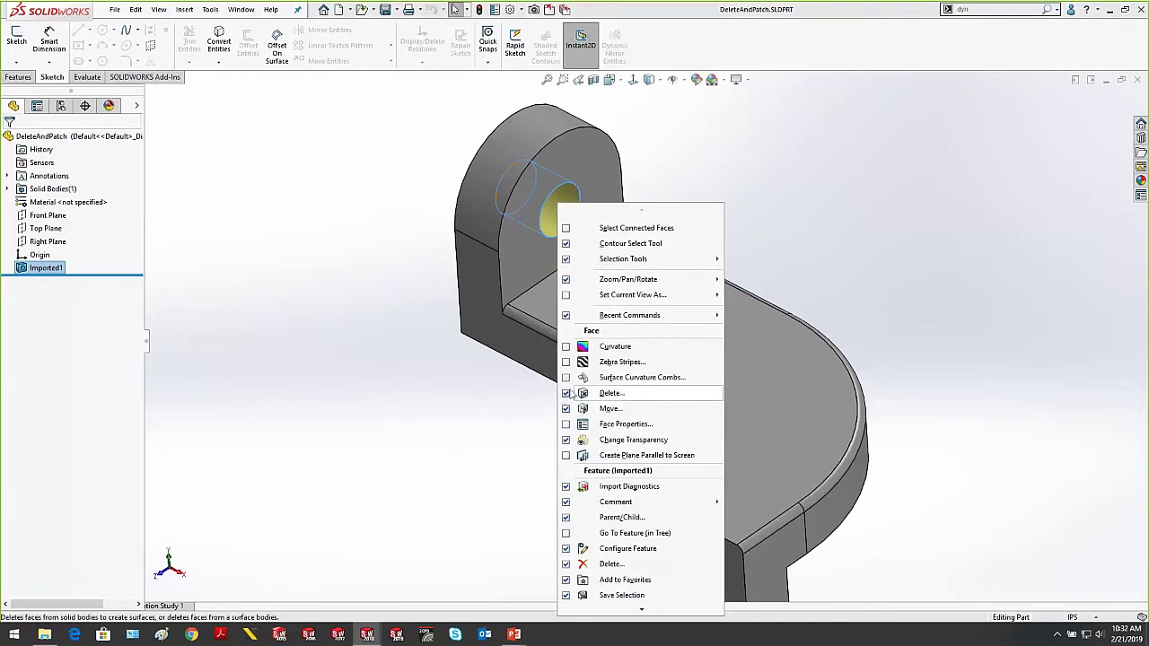
{"action": "left_click", "coordinate": [511, 261]}
Remove the hole in the upper lug by deleting its cylindrical face with the Delete and Patch option
{"action": "right_click", "coordinate": [558, 218]}
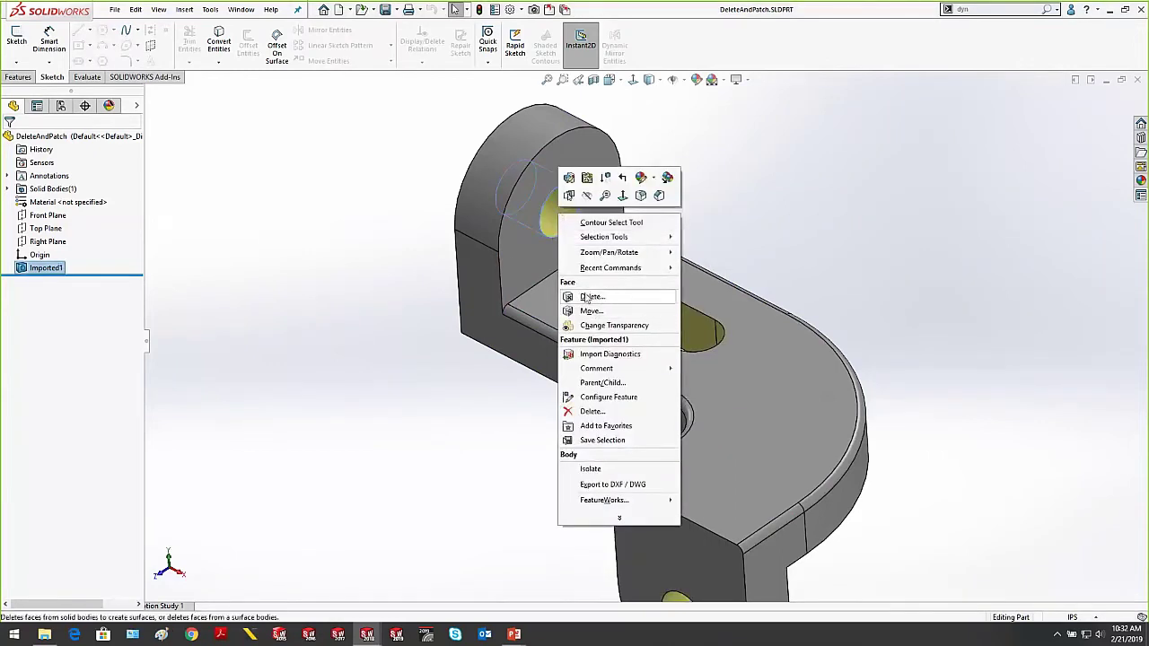
{"action": "left_click", "coordinate": [585, 297]}
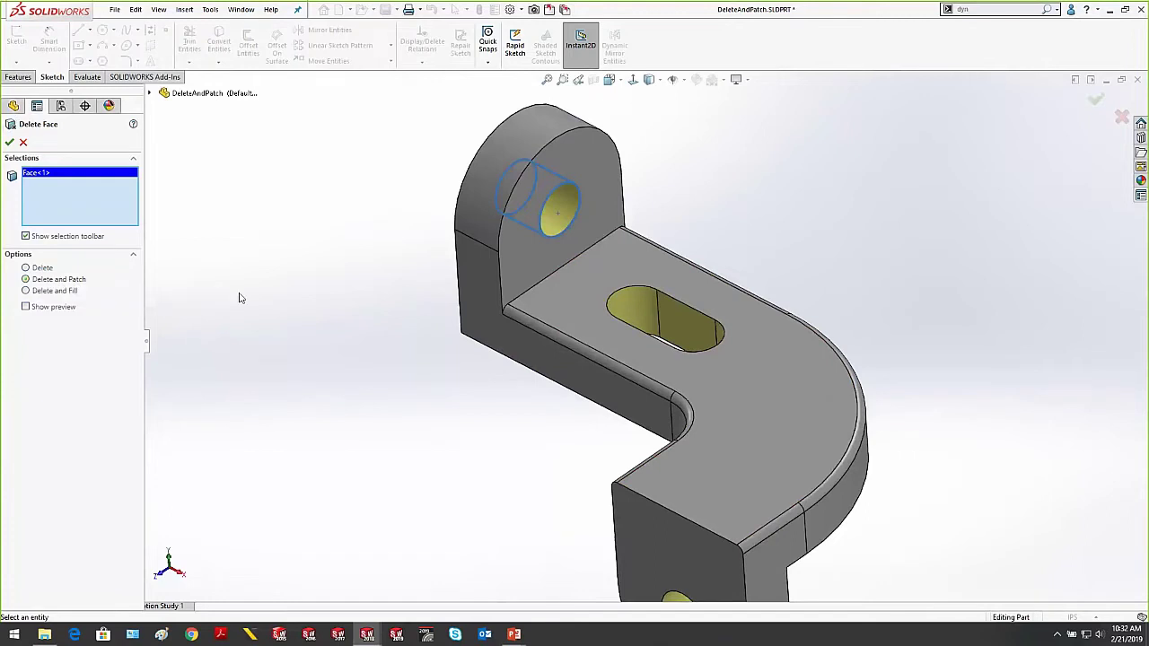
{"action": "scroll", "coordinate": [590, 213], "scroll_direction": "down", "scroll_amount": 2}
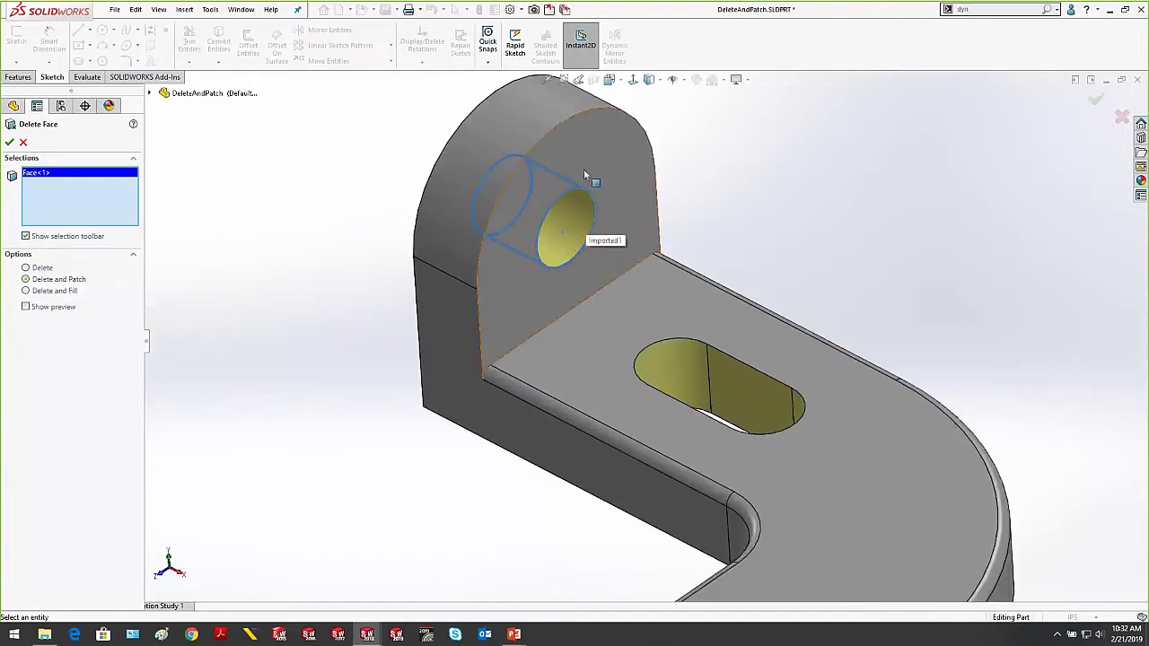
{"action": "middle_click_drag", "start_coordinate": [589, 159], "coordinate": [532, 108]}
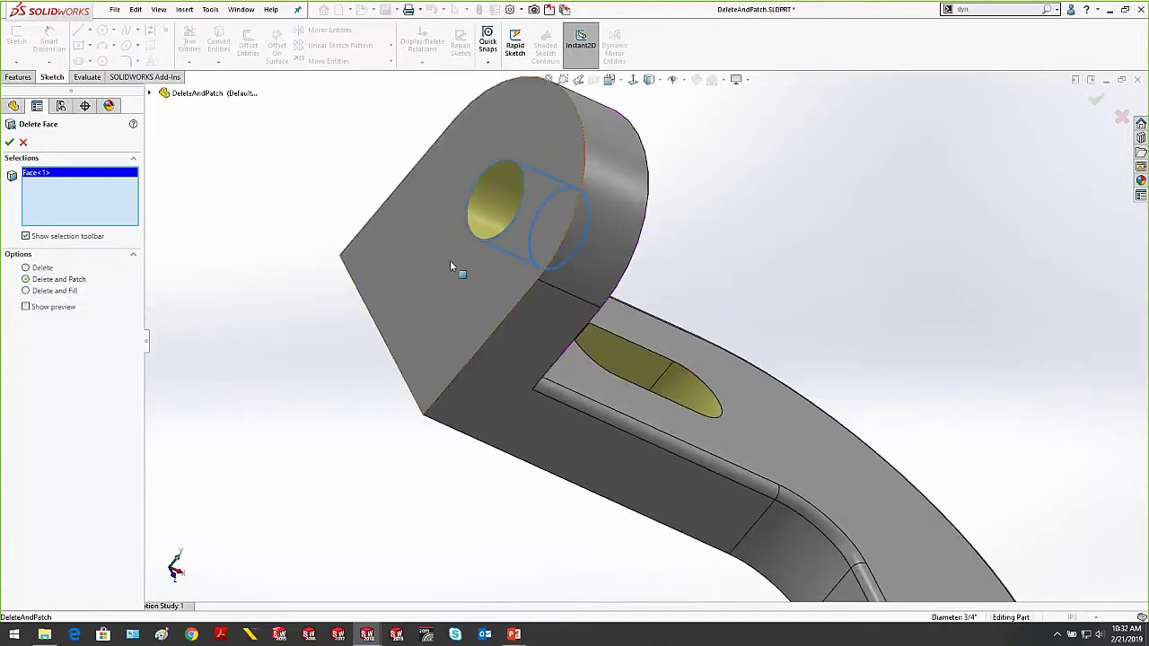
{"action": "middle_click_drag", "start_coordinate": [554, 192], "coordinate": [648, 182]}
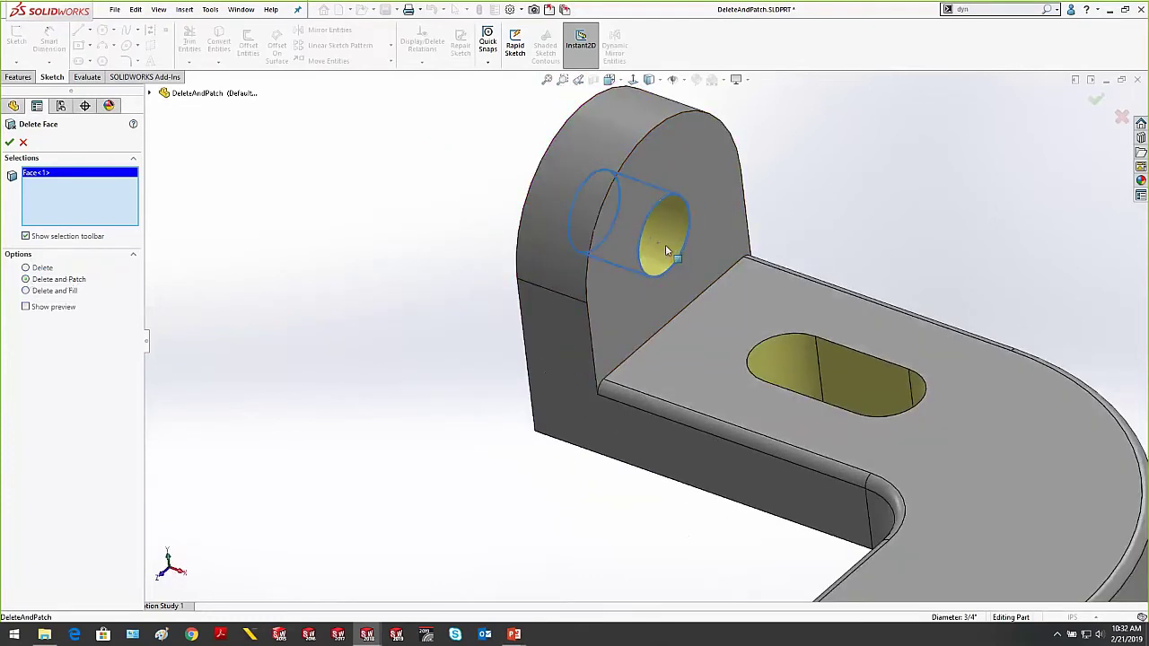
{"action": "left_click", "coordinate": [9, 142]}
Remove the hole in the lower lug by deleting its cylindrical face with the Delete and Patch option
{"action": "middle_click_drag", "start_coordinate": [479, 390], "coordinate": [655, 485]}
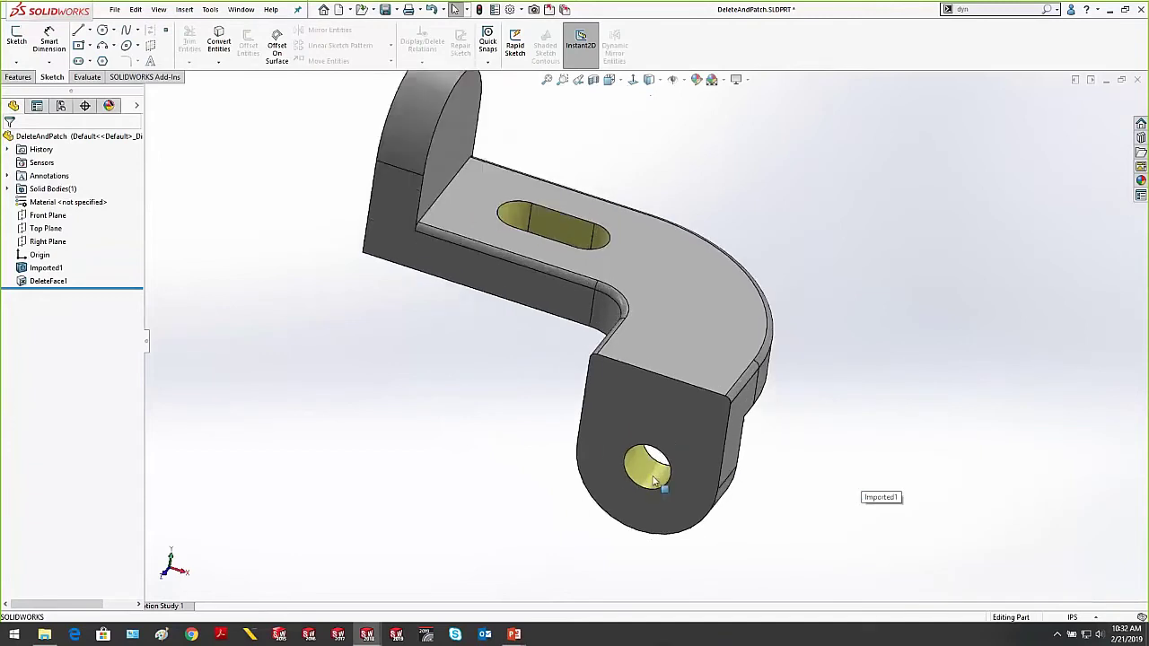
{"action": "right_click", "coordinate": [649, 473]}
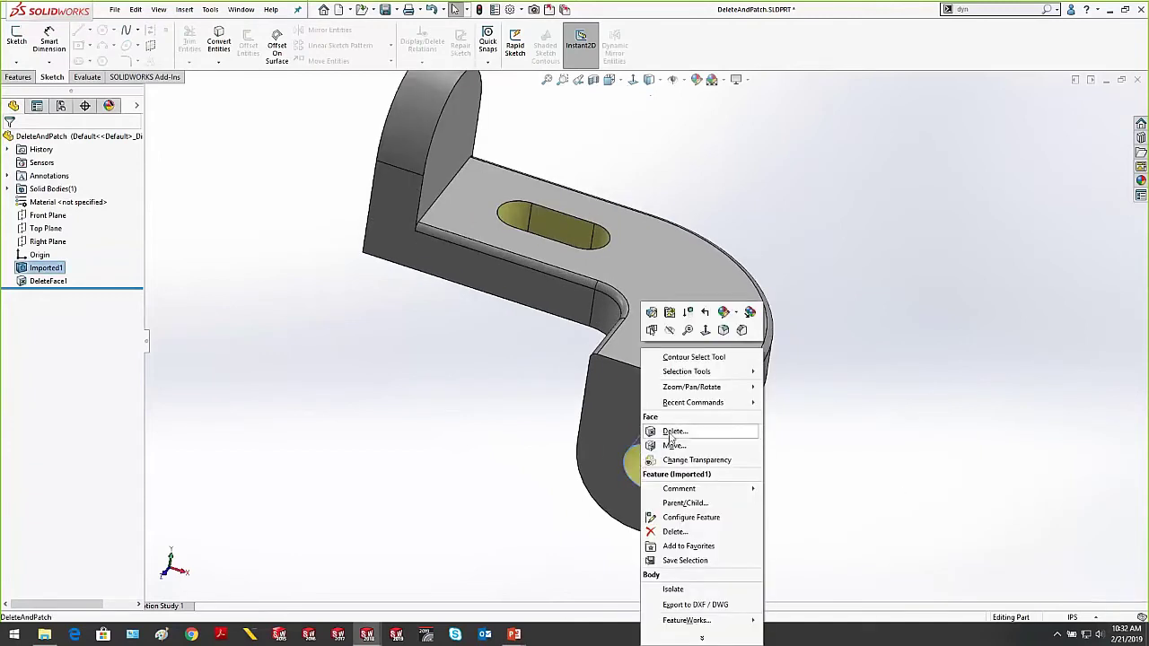
{"action": "left_click", "coordinate": [674, 432]}
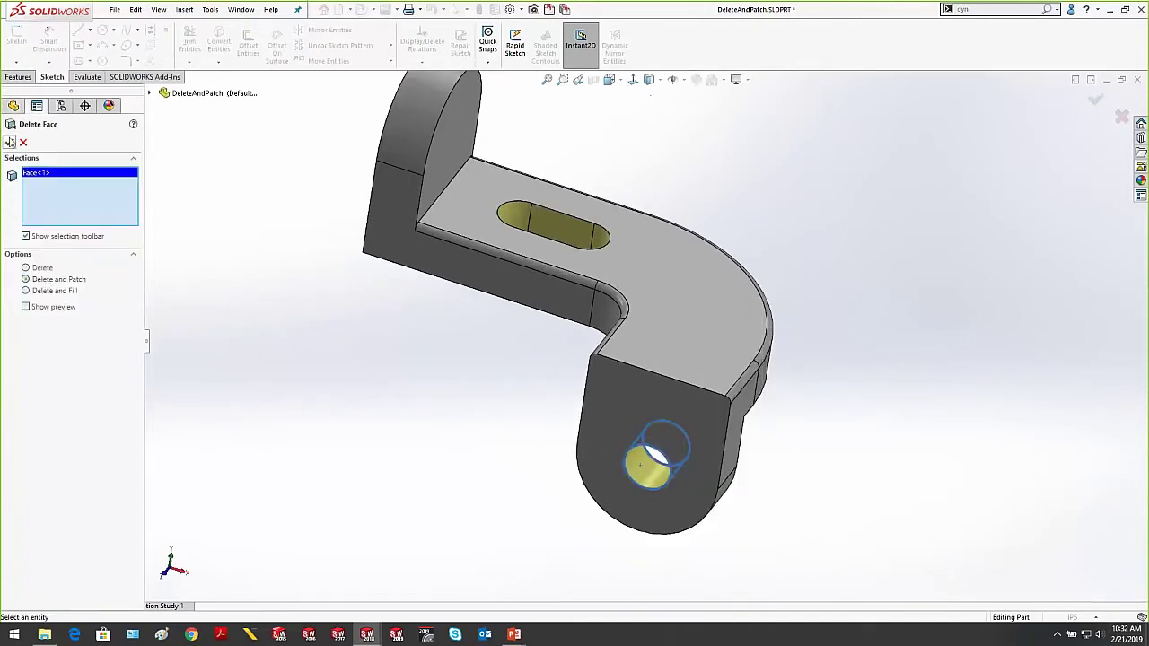
{"action": "left_click", "coordinate": [10, 142]}
Remove the slot in the plate by selecting its tangent wall faces and deleting them with the Delete and Patch option
{"action": "middle_click_drag", "start_coordinate": [744, 440], "coordinate": [708, 441]}
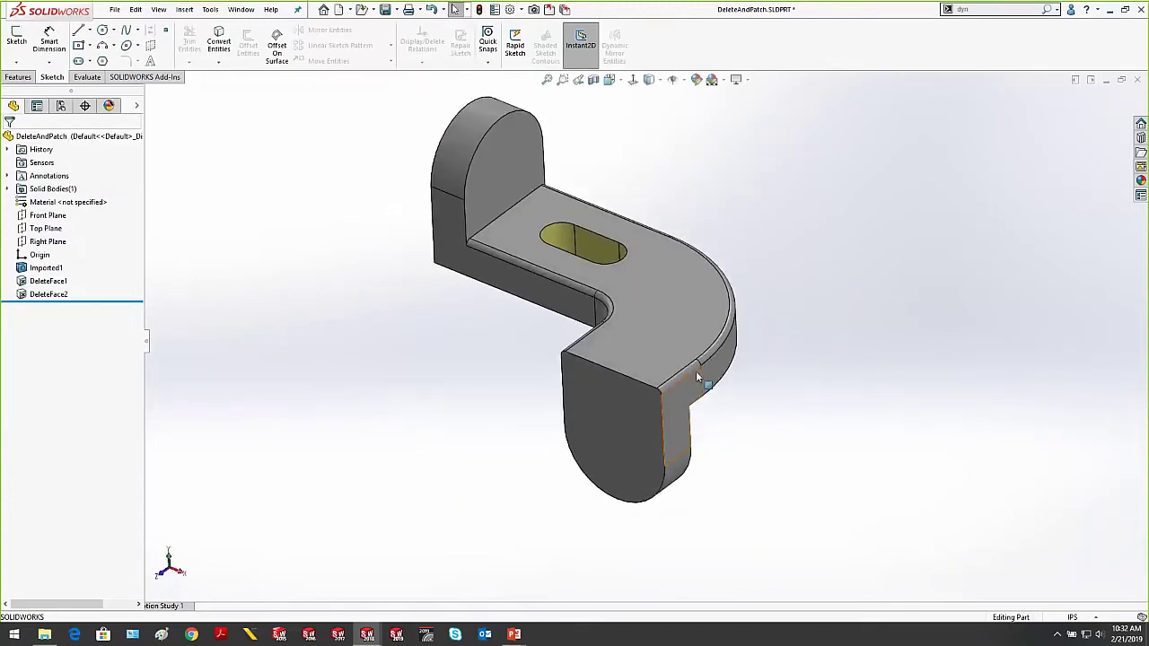
{"action": "middle_click_drag", "start_coordinate": [695, 370], "coordinate": [589, 248]}
{"action": "scroll", "coordinate": [510, 224], "scroll_direction": "down", "scroll_amount": 4}
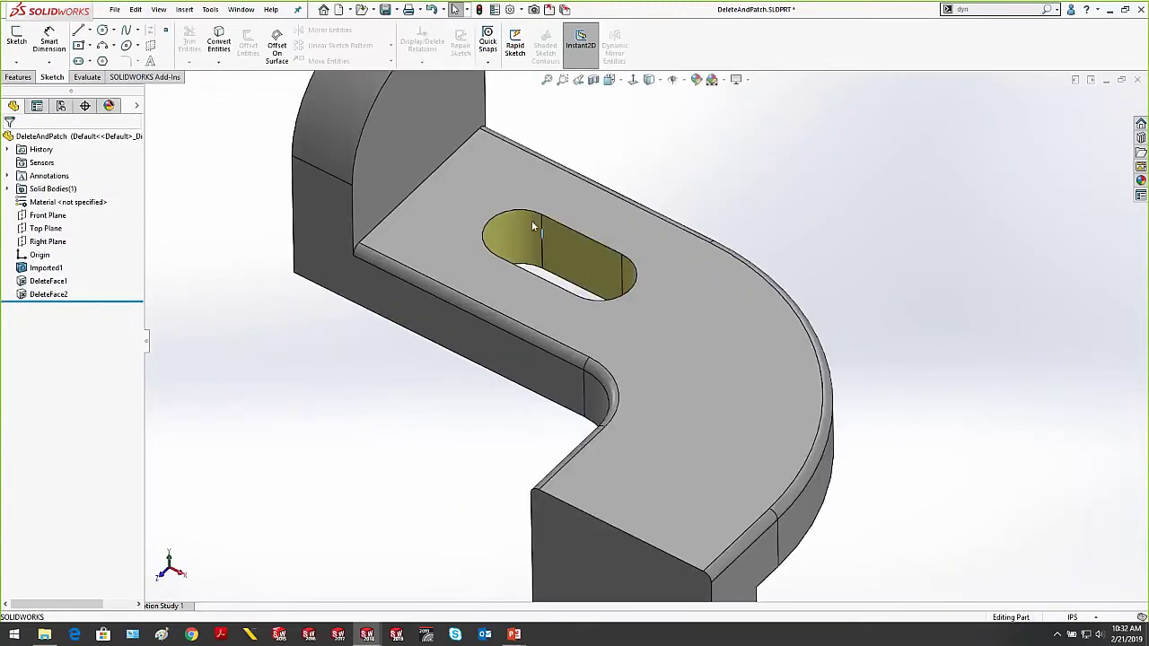
{"action": "right_click", "coordinate": [515, 220]}
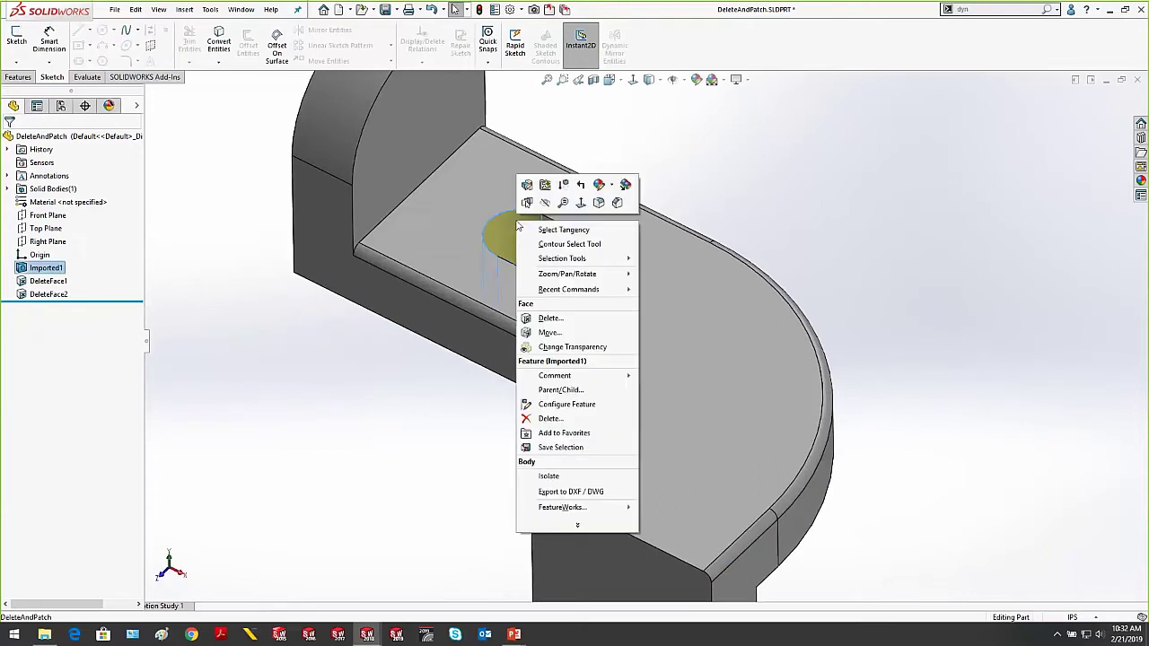
{"action": "left_click", "coordinate": [577, 231]}
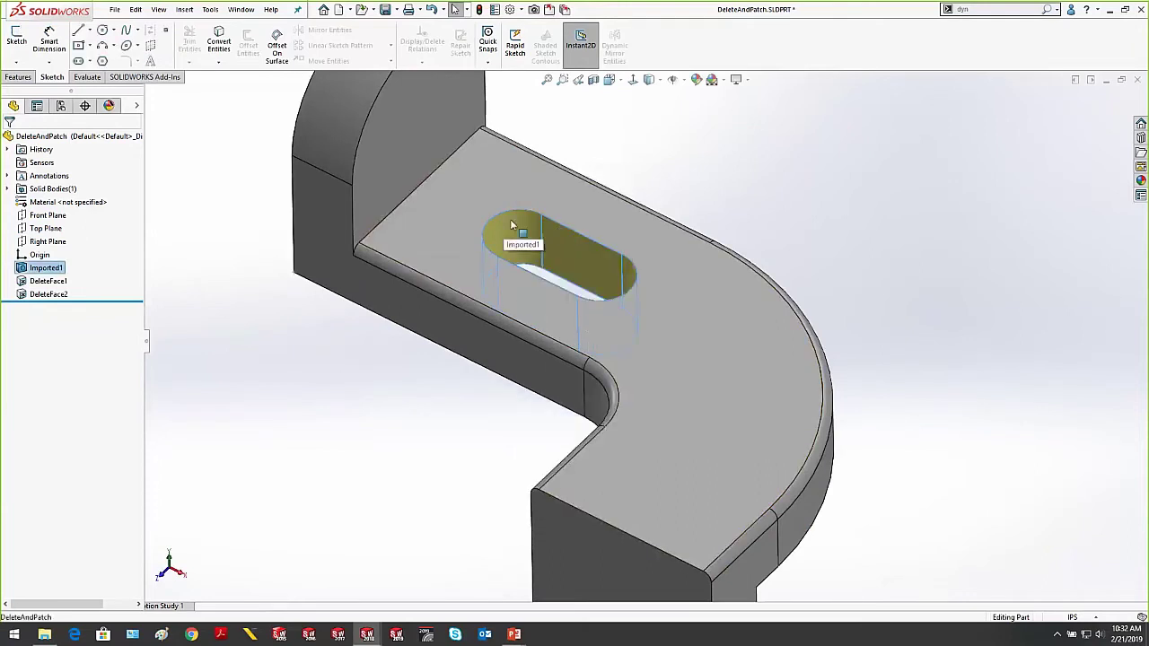
{"action": "right_click", "coordinate": [514, 226]}
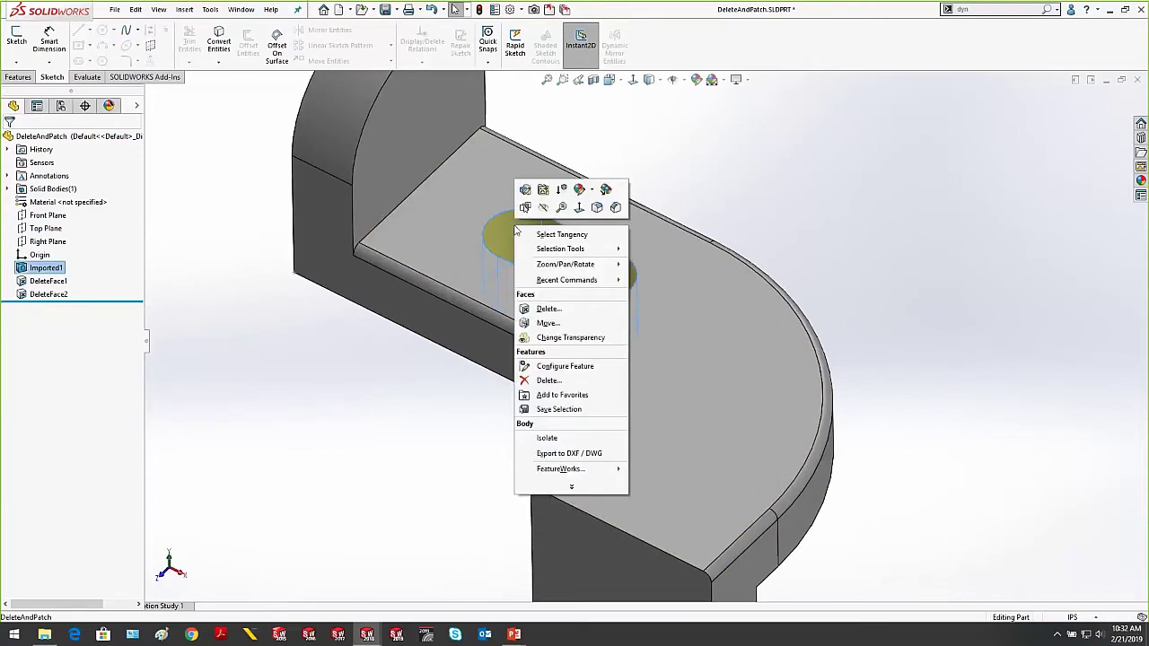
{"action": "left_click", "coordinate": [567, 314]}
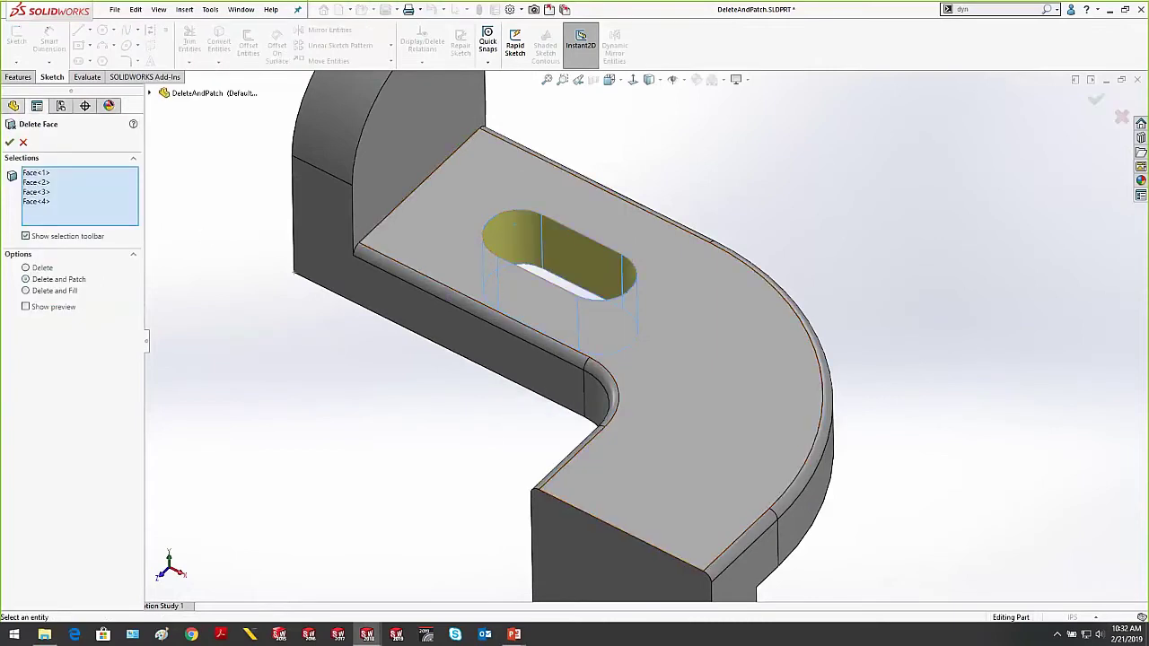
{"action": "left_click", "coordinate": [11, 142]}
{"action": "key", "text": "z"}
{"action": "key", "text": "z"}
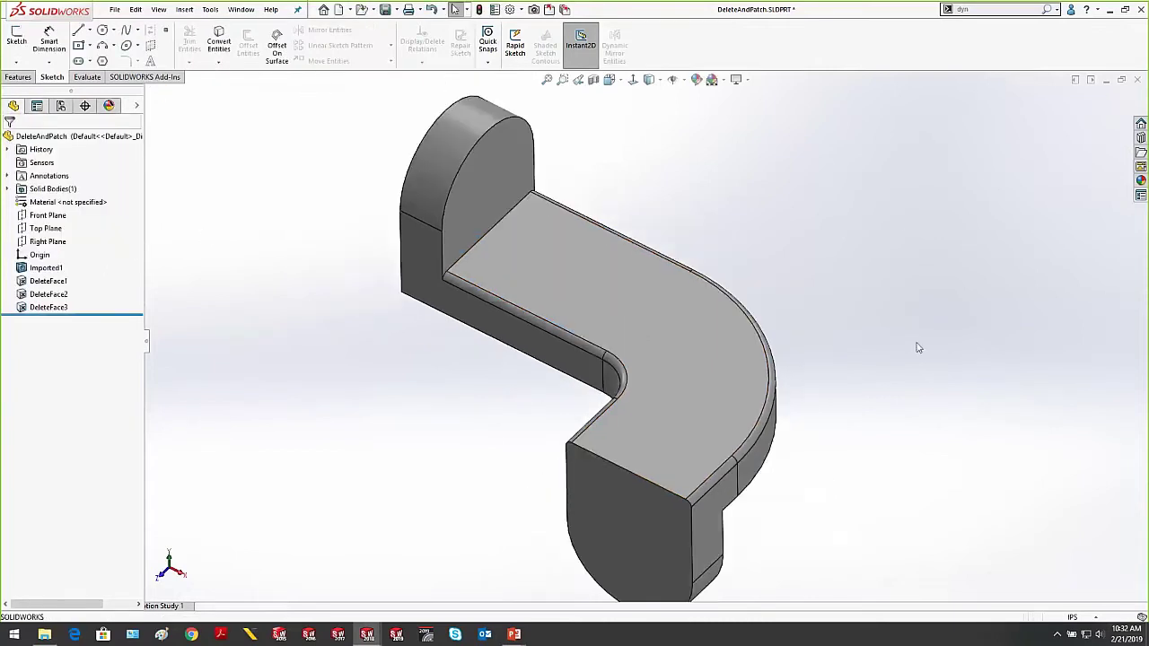
Remove the fillet along the plate's inner upper edge by deleting its three faces with the Delete and Patch option
{"action": "middle_click_drag", "start_coordinate": [795, 412], "coordinate": [915, 276]}
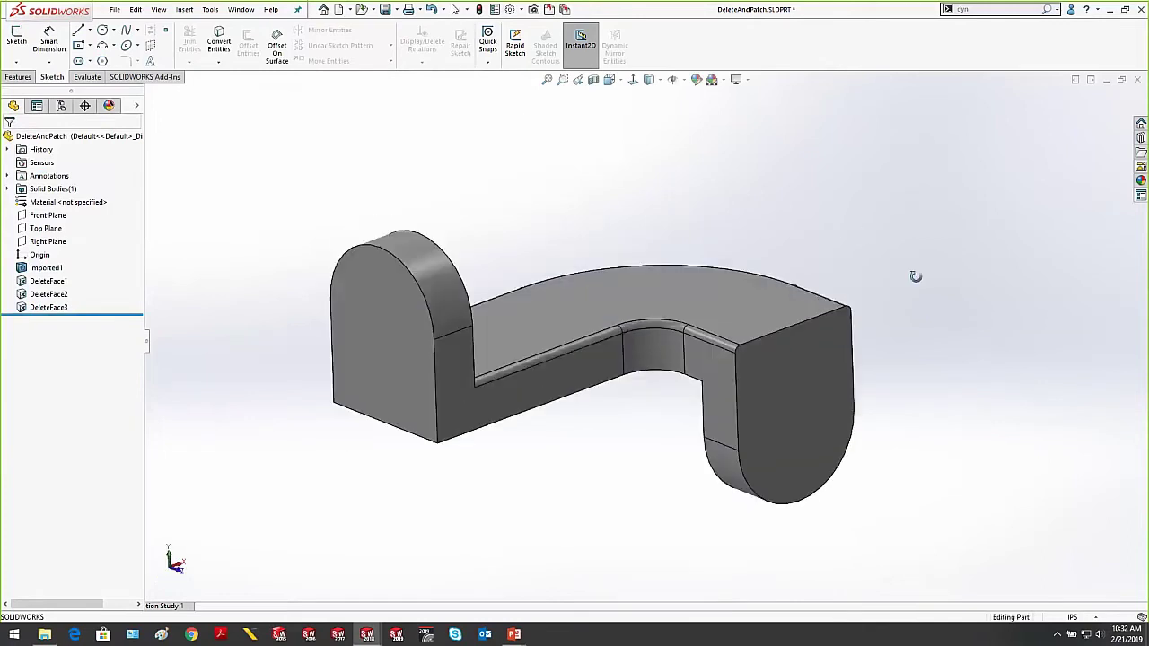
{"action": "scroll", "coordinate": [583, 346], "scroll_direction": "down", "scroll_amount": 2}
{"action": "left_click", "coordinate": [574, 358]}
{"action": "middle_click_drag", "start_coordinate": [632, 364], "coordinate": [677, 405]}
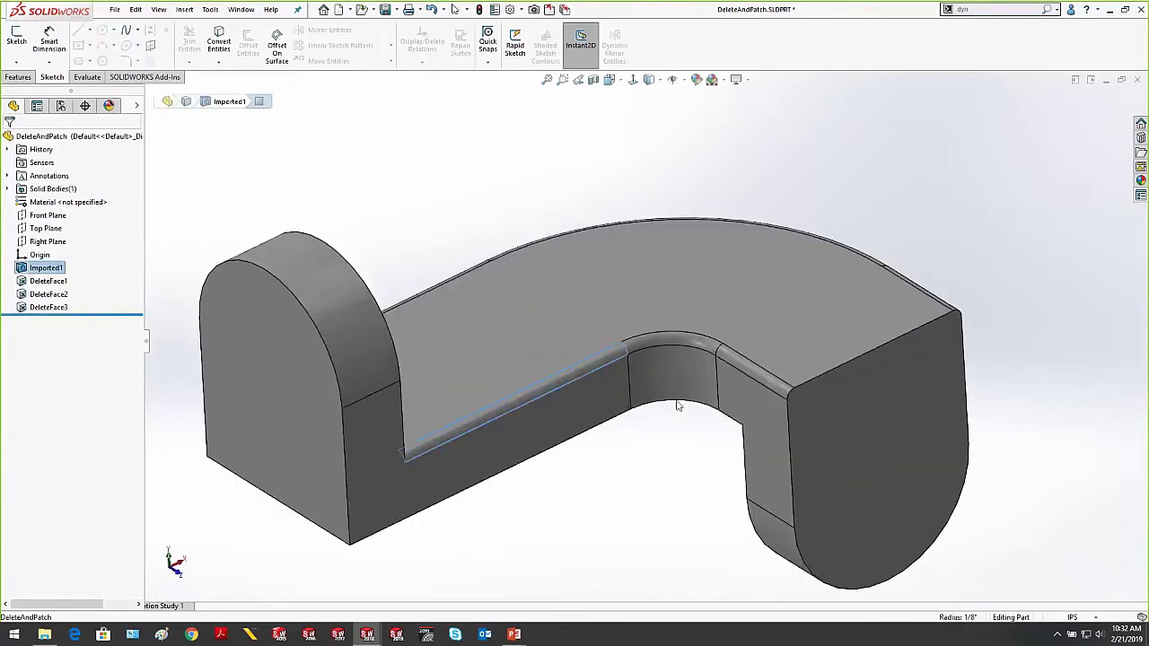
{"action": "left_click", "coordinate": [672, 341], "text": "ctrl"}
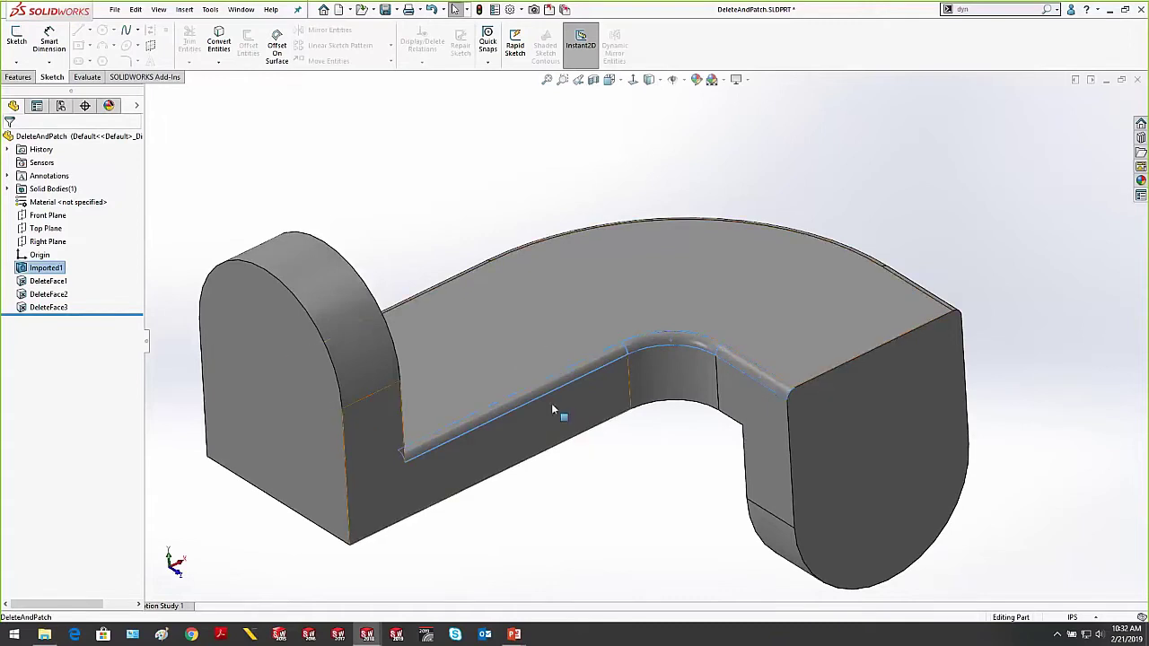
{"action": "right_click", "coordinate": [566, 384]}
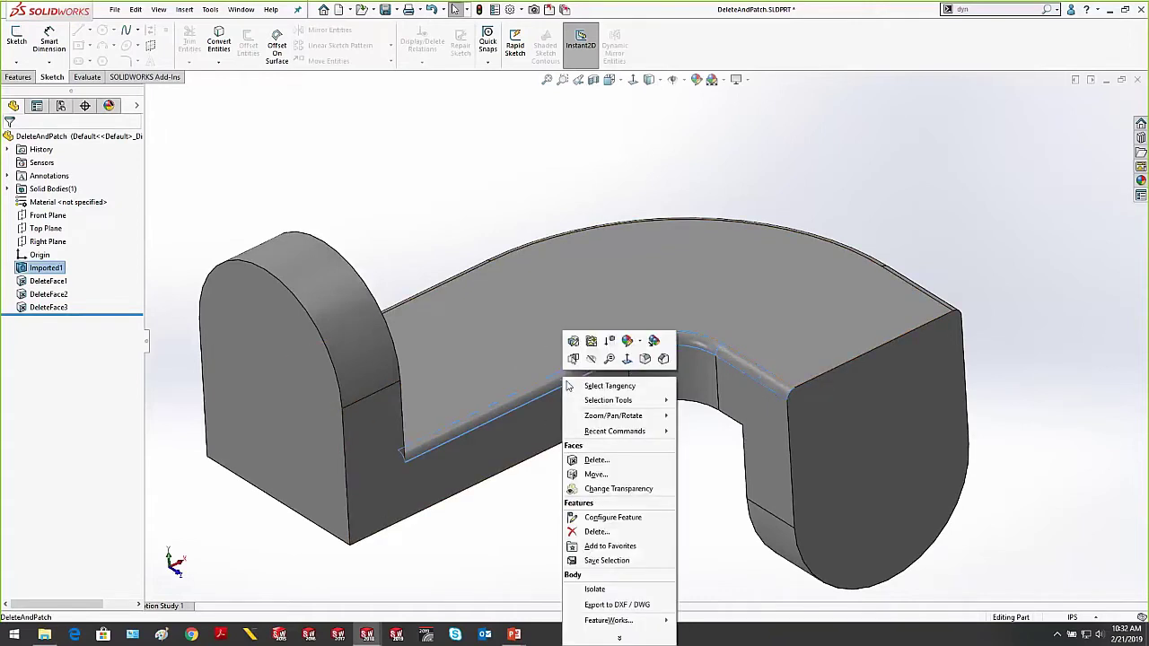
{"action": "left_click", "coordinate": [610, 461]}
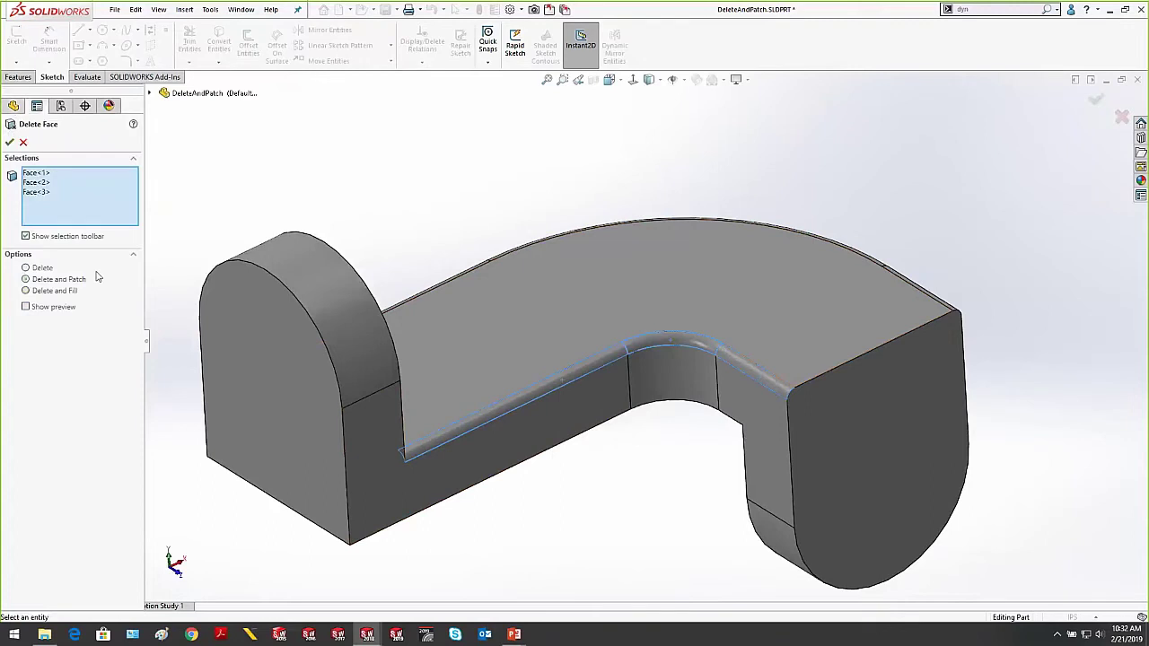
{"action": "left_click", "coordinate": [9, 142]}
{"action": "key", "text": "z"}
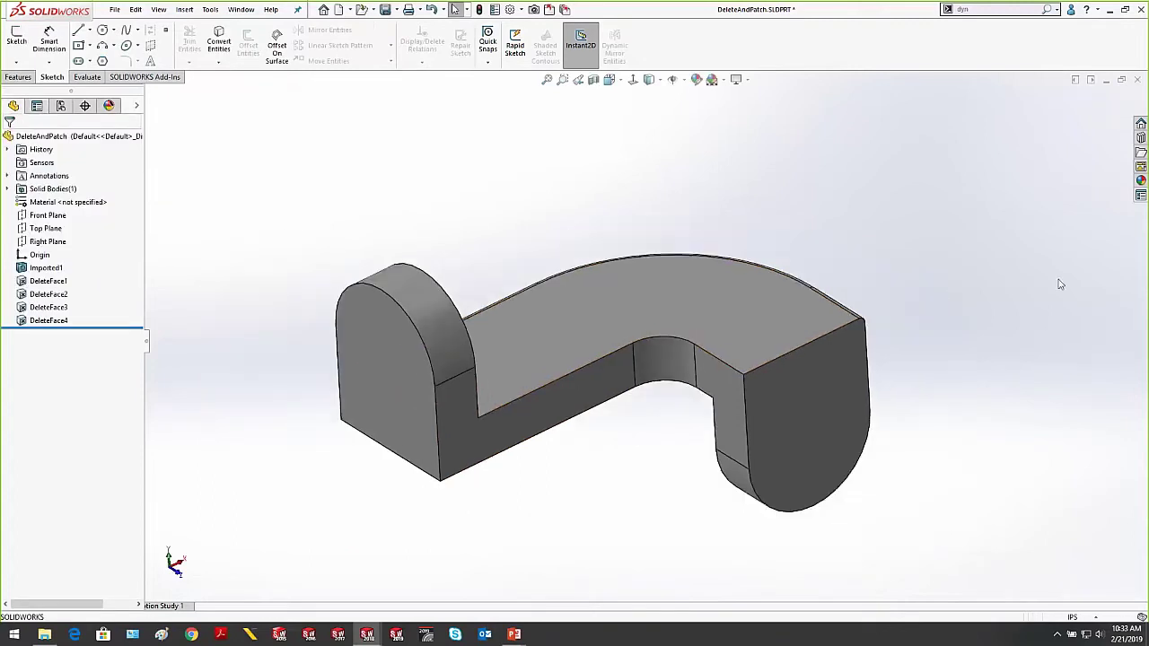
Remove the fillet along the plate's outer curved upper edge by deleting its three faces with the Delete and Patch option
{"action": "middle_click_drag", "start_coordinate": [1060, 284], "coordinate": [802, 351]}
{"action": "scroll", "coordinate": [789, 350], "scroll_direction": "down", "scroll_amount": 1}
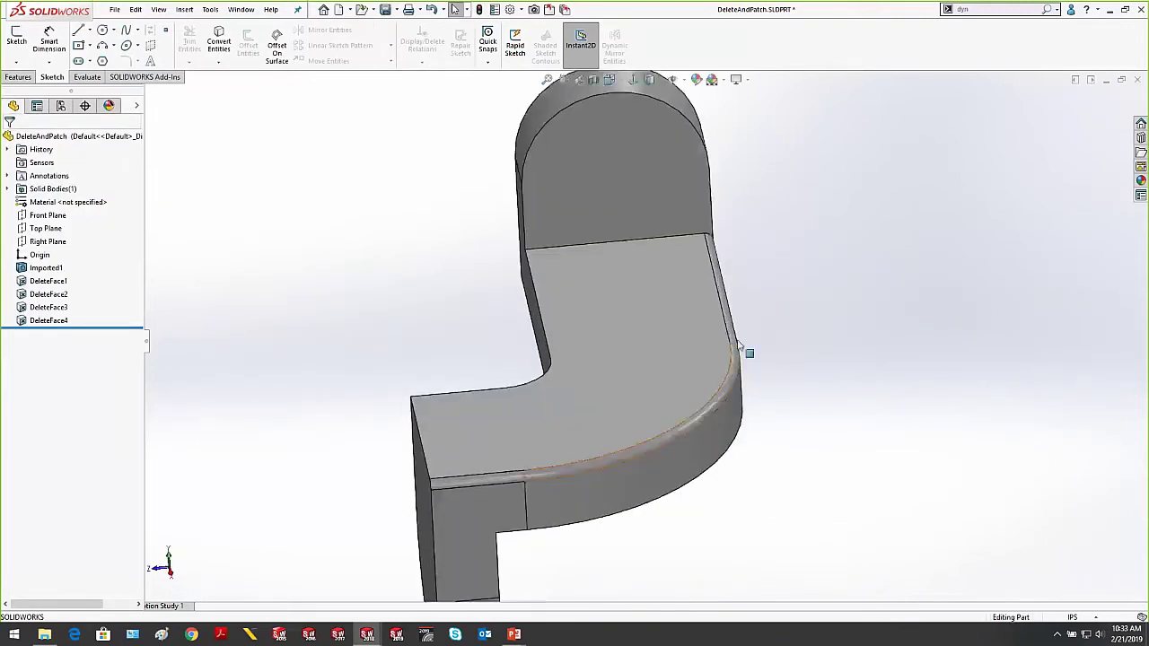
{"action": "left_click", "coordinate": [734, 334]}
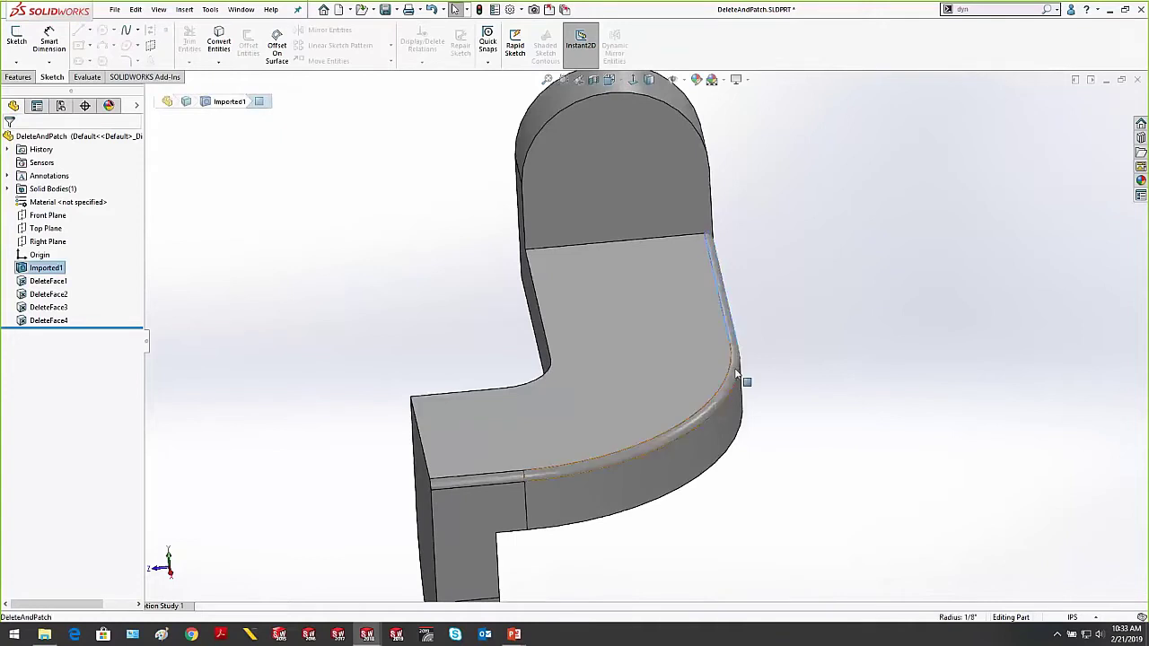
{"action": "right_click", "coordinate": [472, 482]}
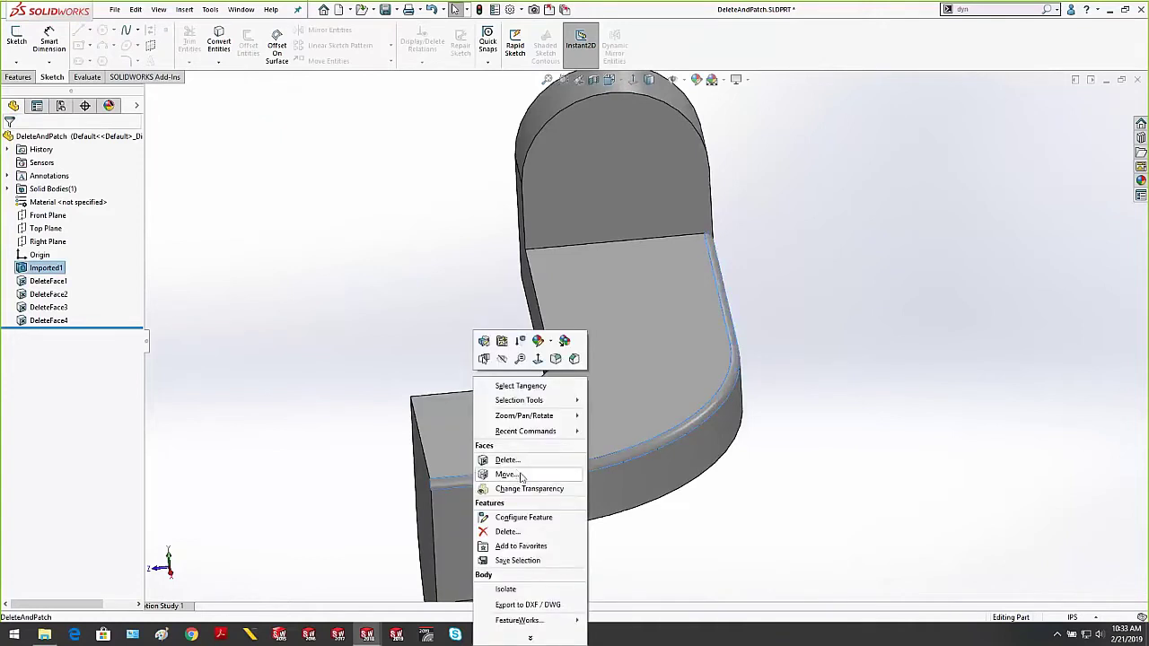
{"action": "left_click", "coordinate": [508, 460]}
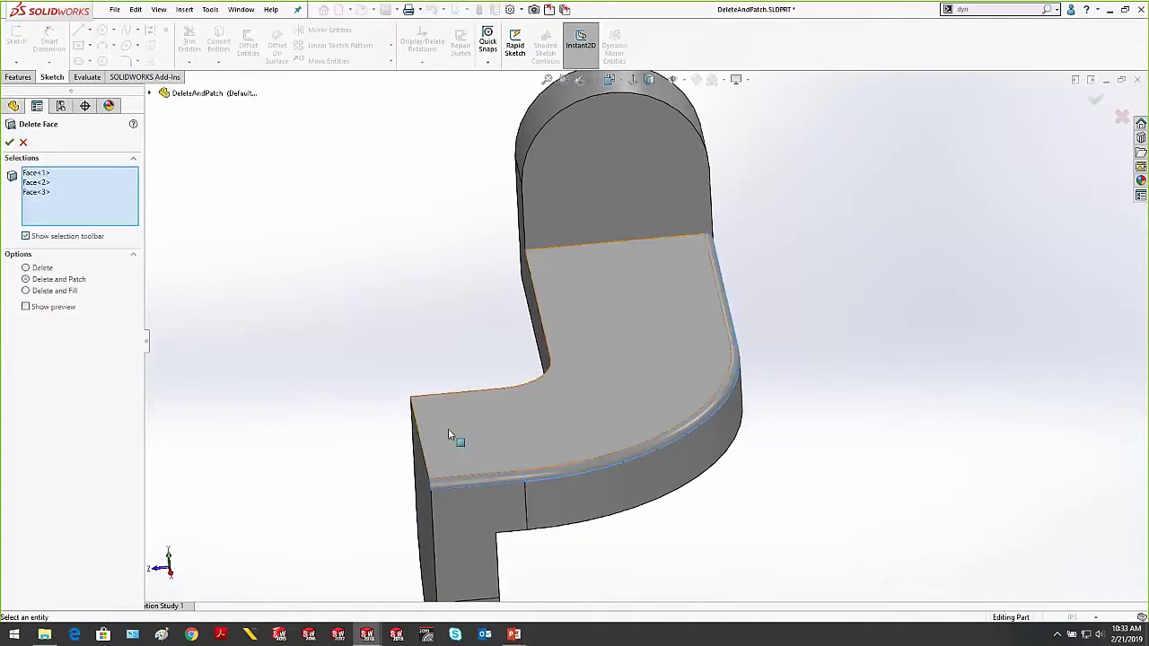
{"action": "left_click", "coordinate": [9, 142]}
Chamfer the plate's inner and outer upper edges with a distance of 0.1 in, using tangent propagation
{"action": "middle_click_drag", "start_coordinate": [397, 259], "coordinate": [558, 257]}
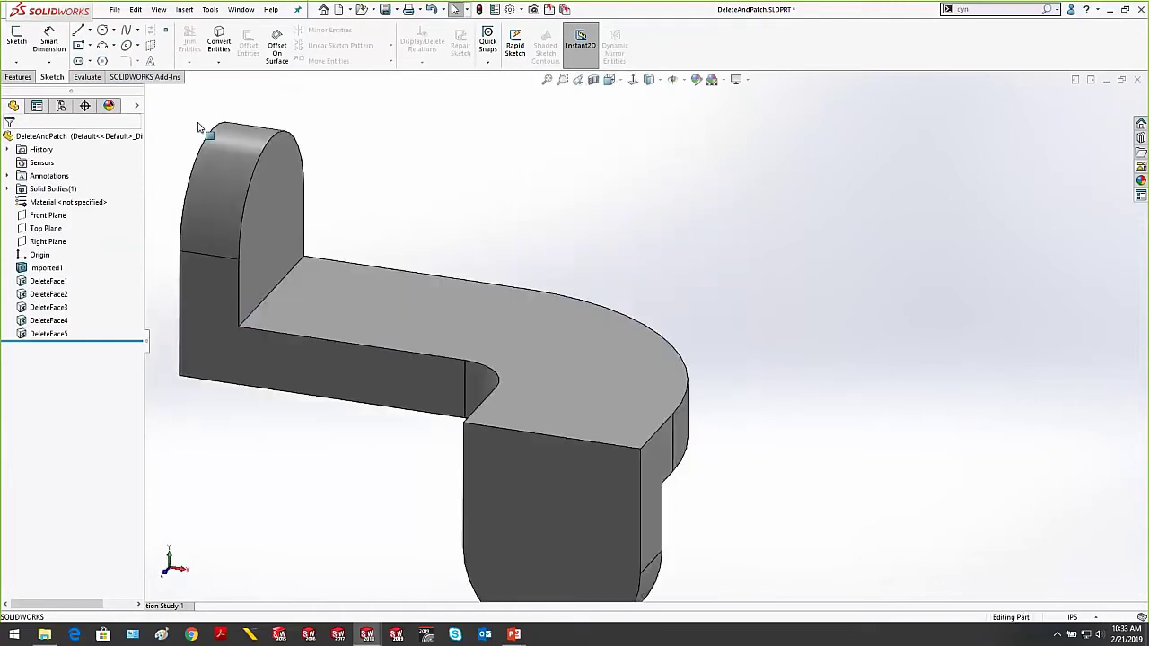
{"action": "left_click", "coordinate": [19, 78]}
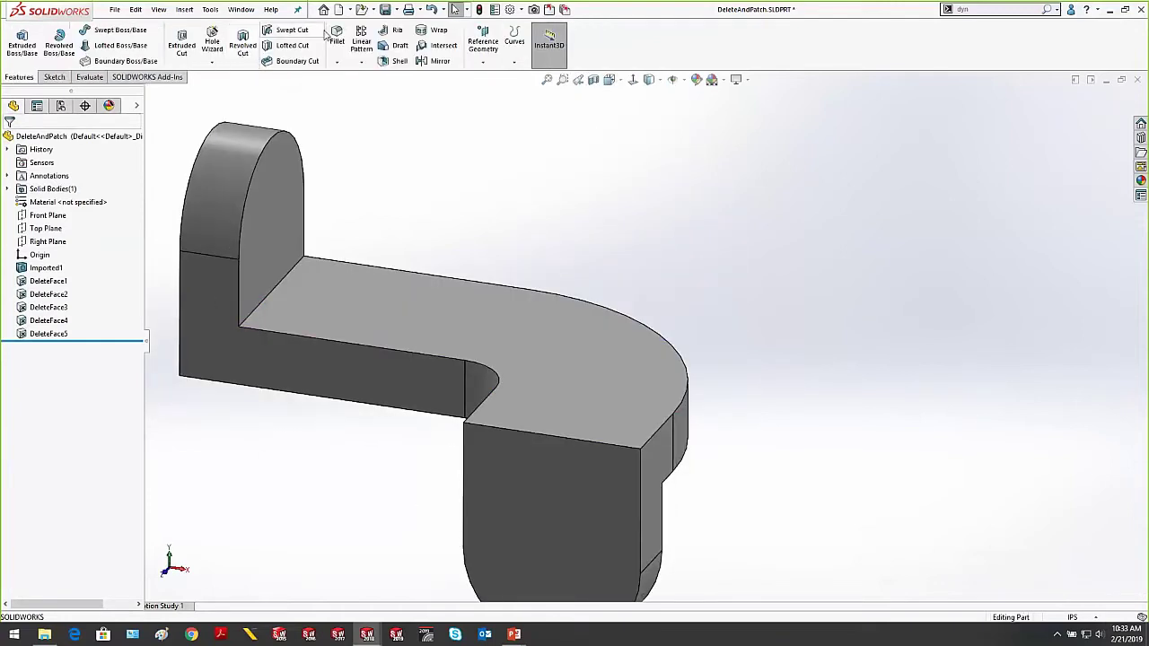
{"action": "left_click", "coordinate": [336, 61]}
{"action": "left_click", "coordinate": [360, 91]}
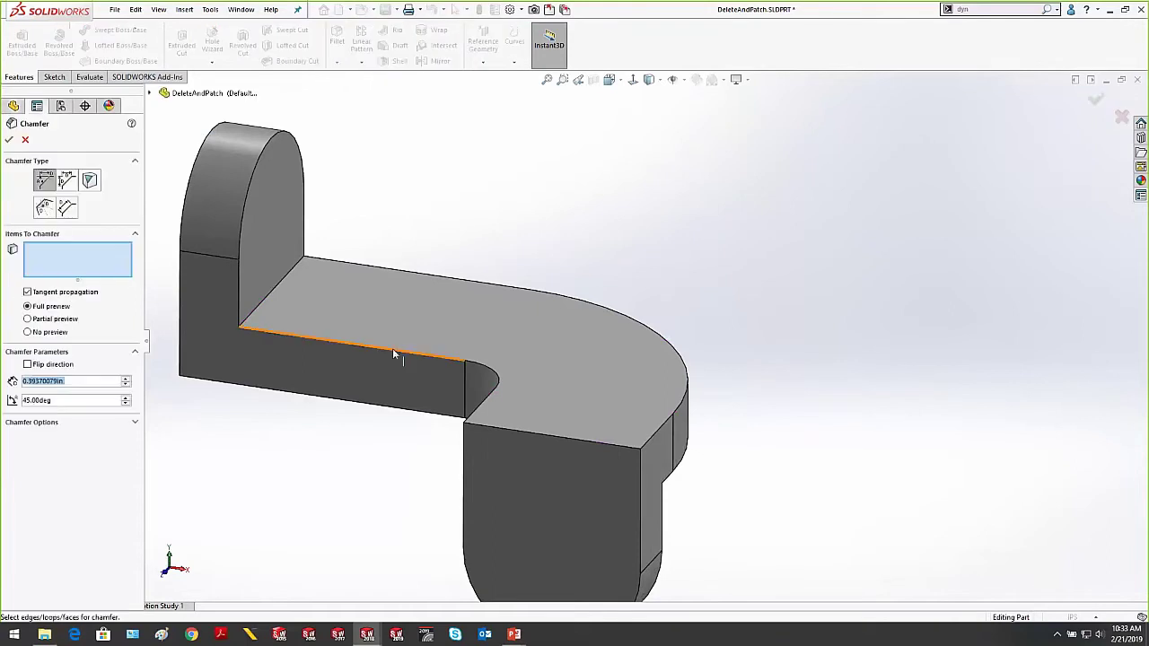
{"action": "left_click", "coordinate": [392, 348]}
{"action": "left_click", "coordinate": [489, 287]}
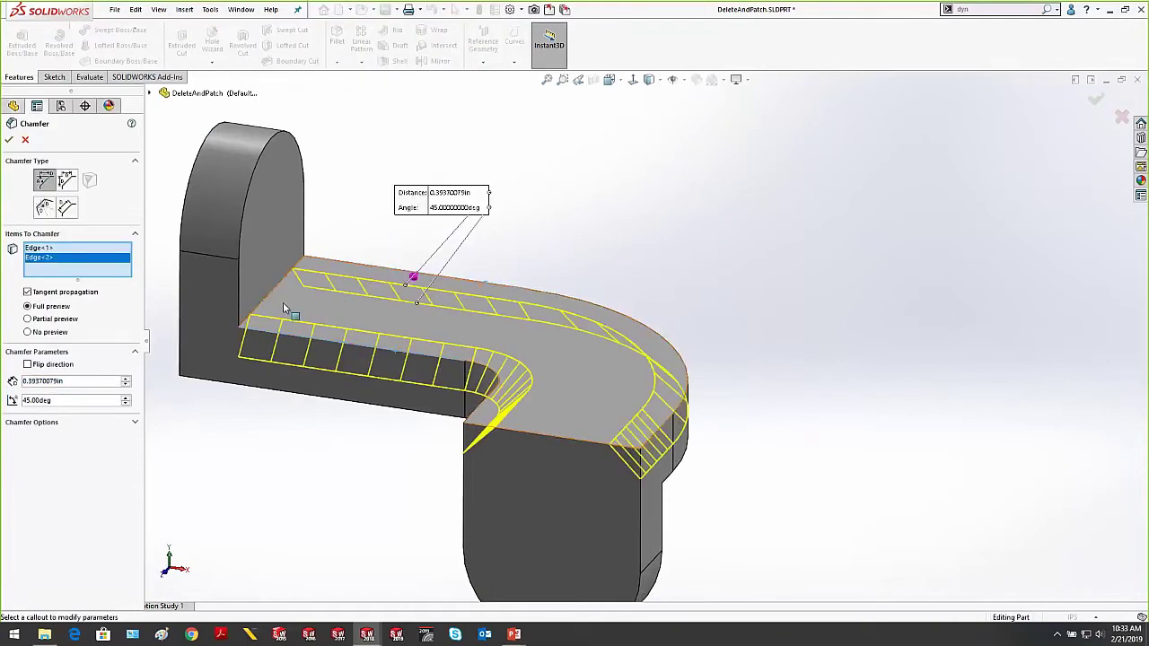
{"action": "double_click", "coordinate": [80, 381]}
{"action": "type", "text": "0.1"}
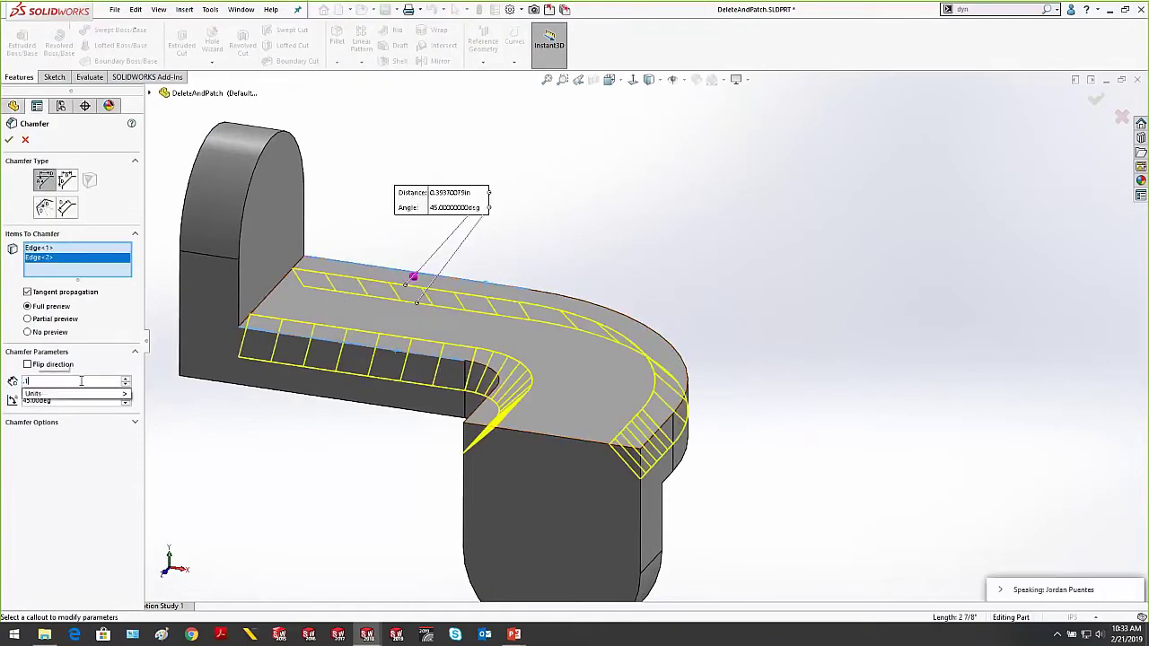
{"action": "key", "text": "Return"}
{"action": "left_click", "coordinate": [9, 139]}
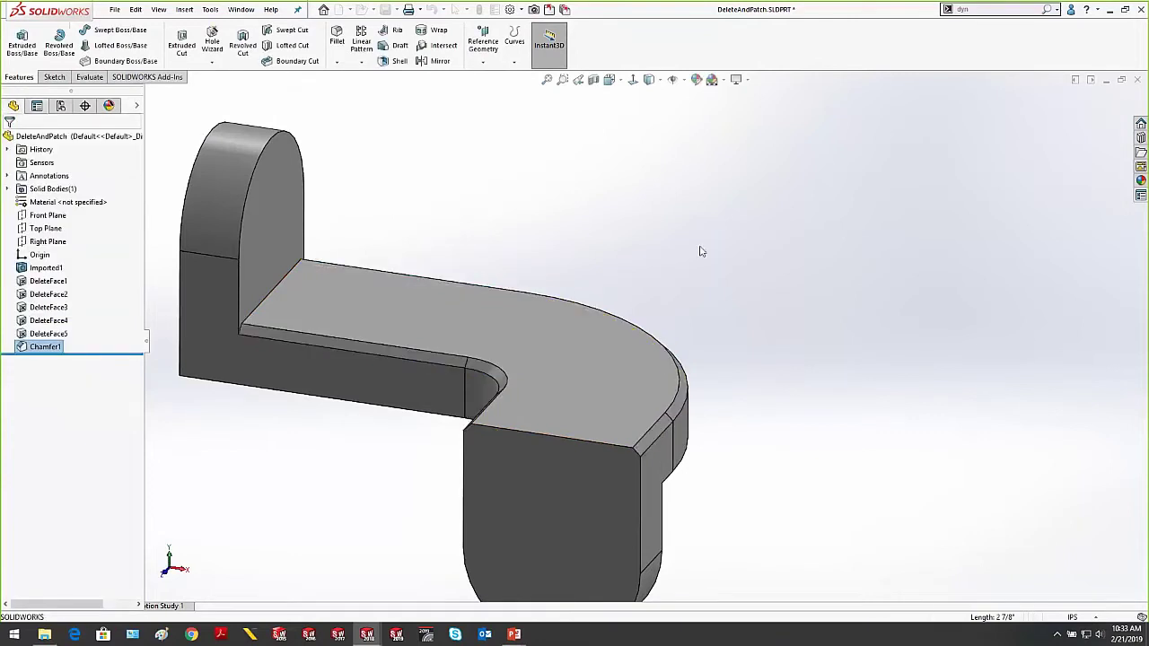
Review the modified bracket and switch to the PowerPoint slide show with the Delete and Patch tip
{"action": "middle_click_drag", "start_coordinate": [697, 248], "coordinate": [592, 325]}
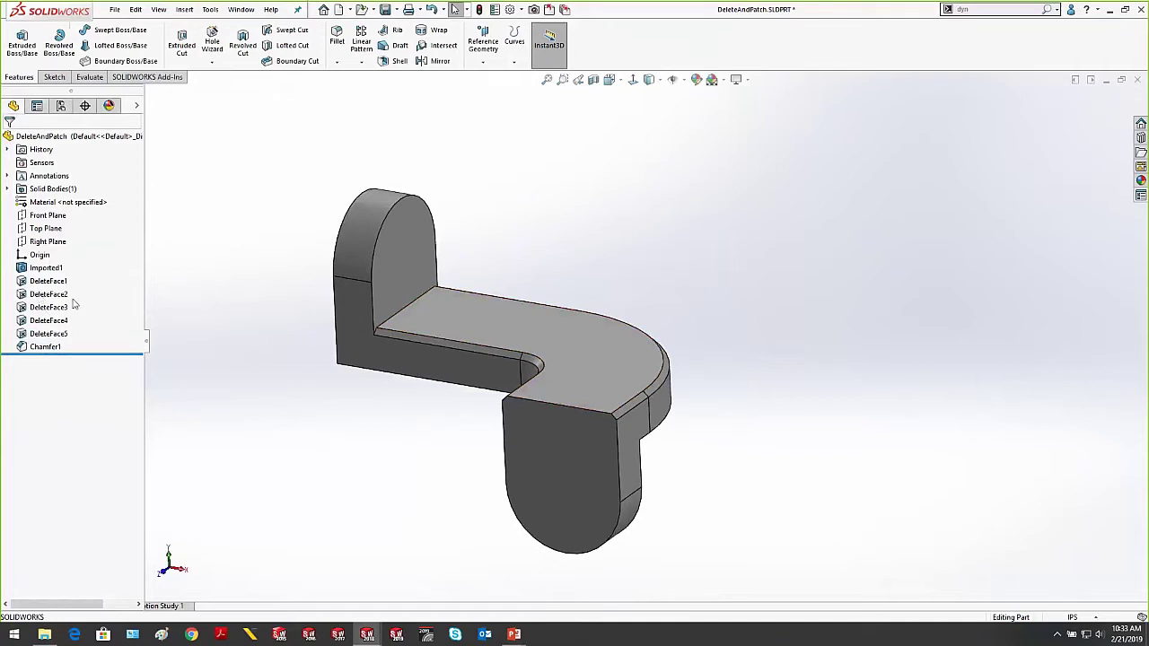
{"action": "mouse_move", "coordinate": [513, 635]}
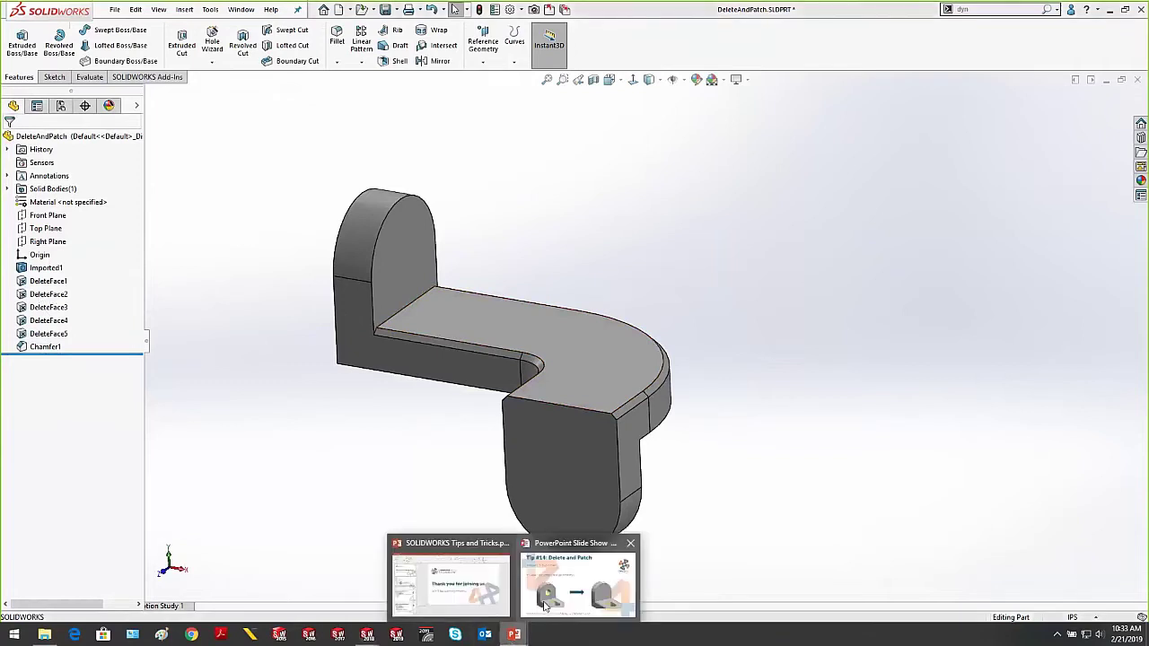
{"action": "left_click", "coordinate": [577, 578]}
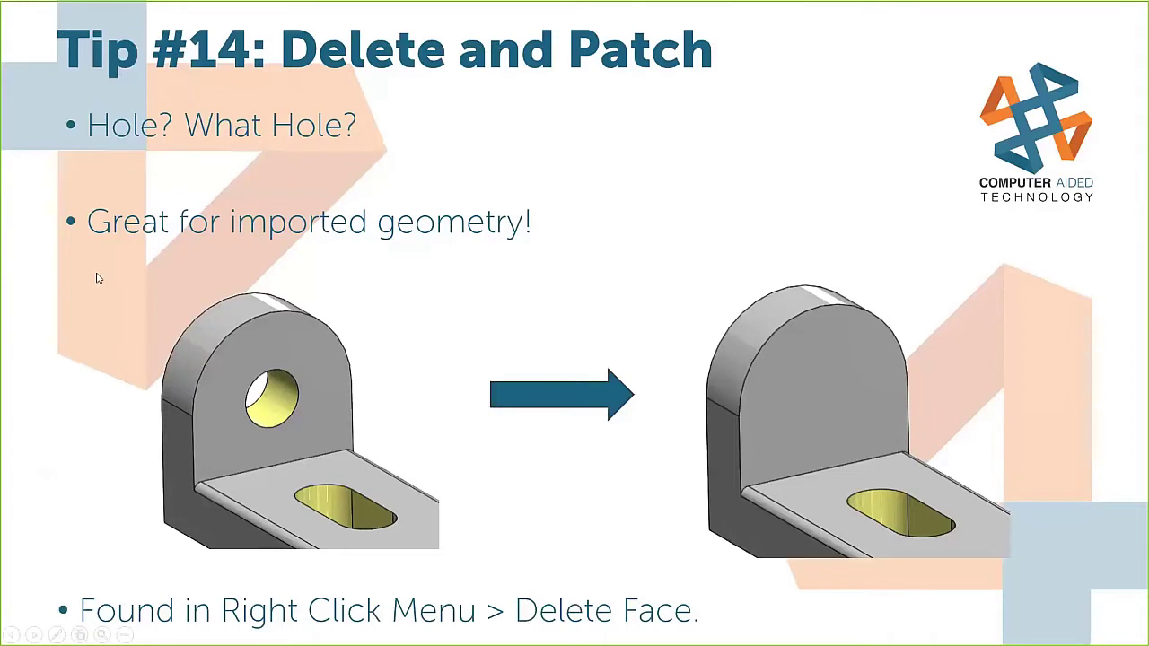
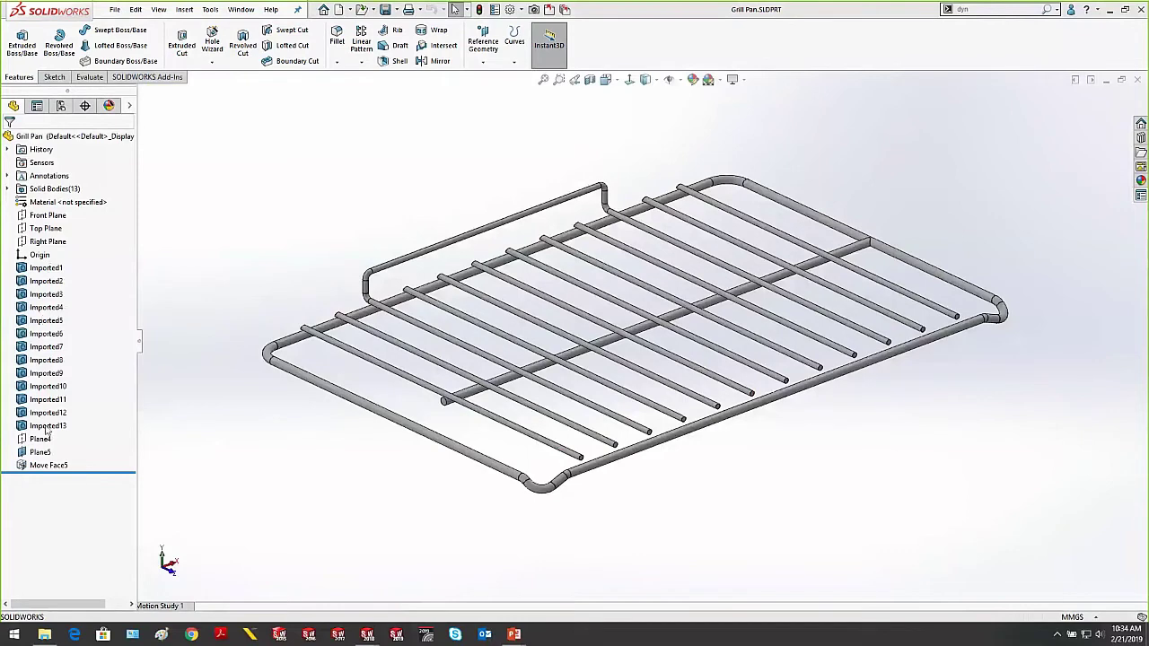
Extend the grill pan's central support rod to the outer frame by moving its free end face Up To Body
{"action": "scroll", "coordinate": [480, 424], "scroll_direction": "down", "scroll_amount": 2}
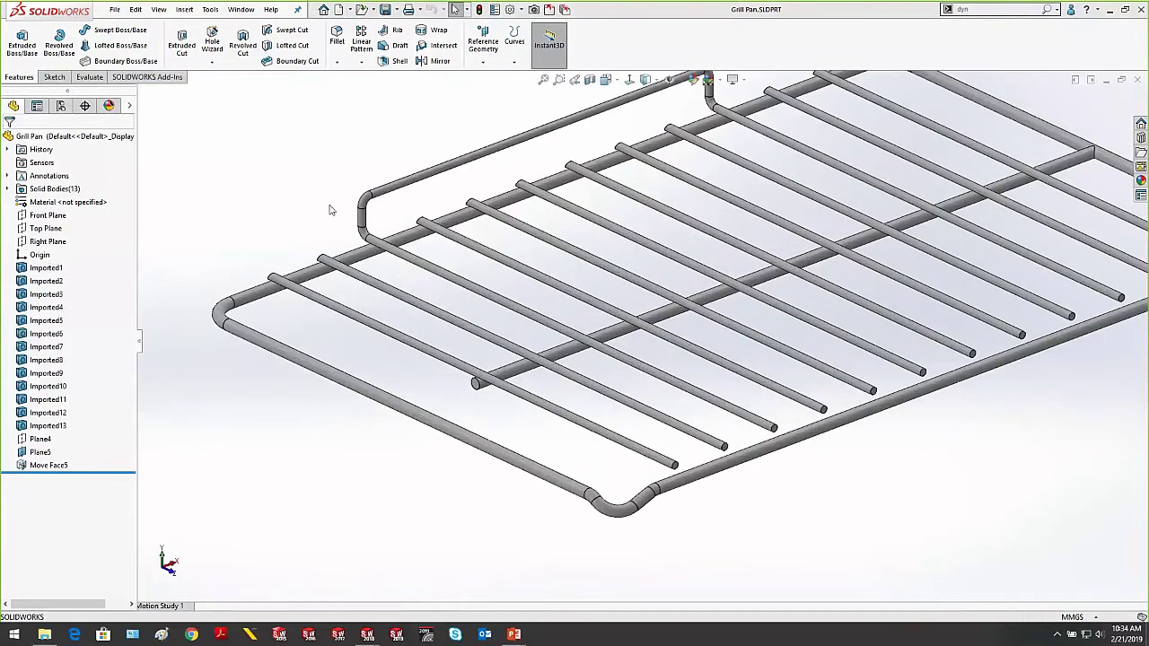
{"action": "scroll", "coordinate": [477, 320], "scroll_direction": "down", "scroll_amount": 3}
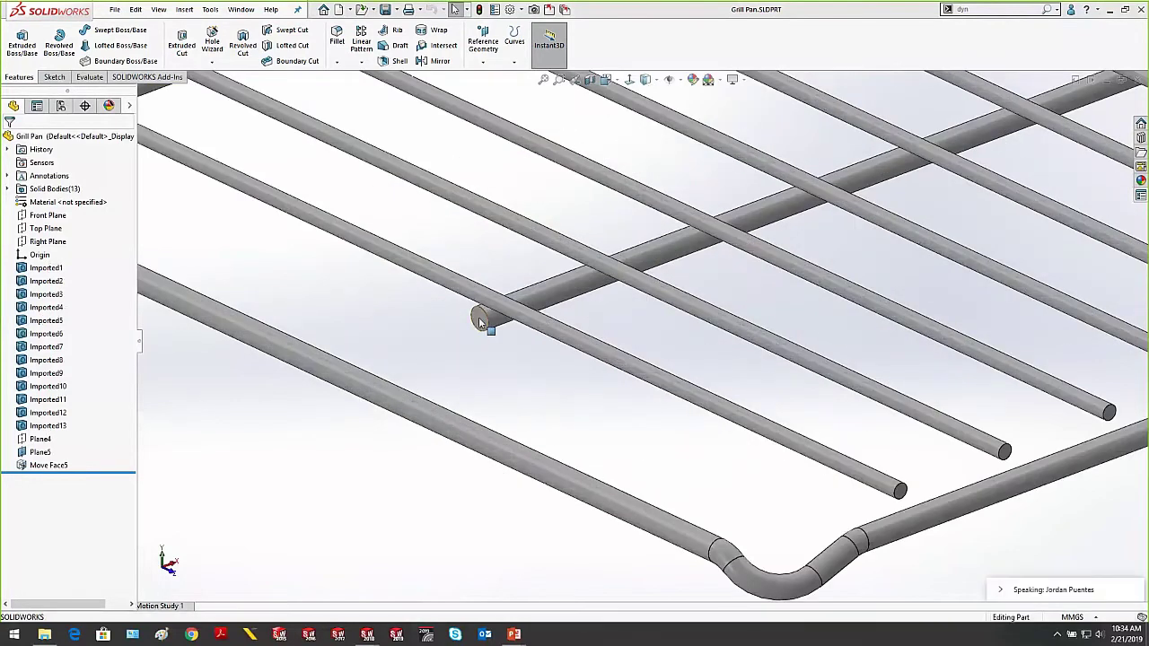
{"action": "right_click", "coordinate": [478, 321]}
{"action": "left_click", "coordinate": [514, 416]}
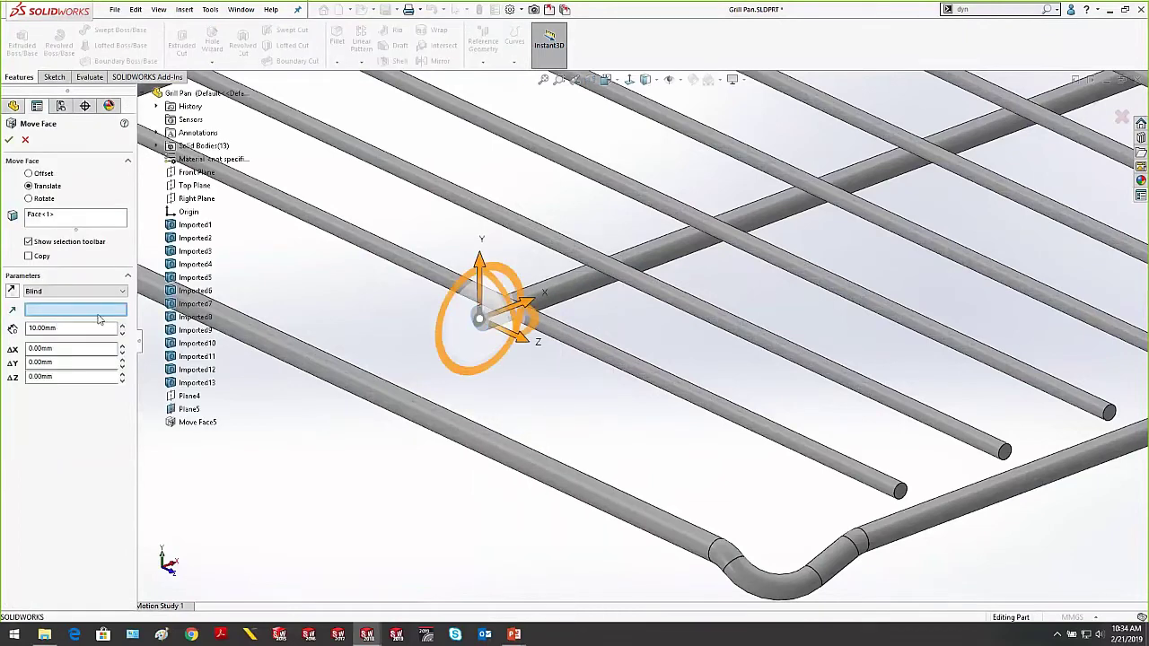
{"action": "left_click_drag", "start_coordinate": [513, 307], "coordinate": [434, 334]}
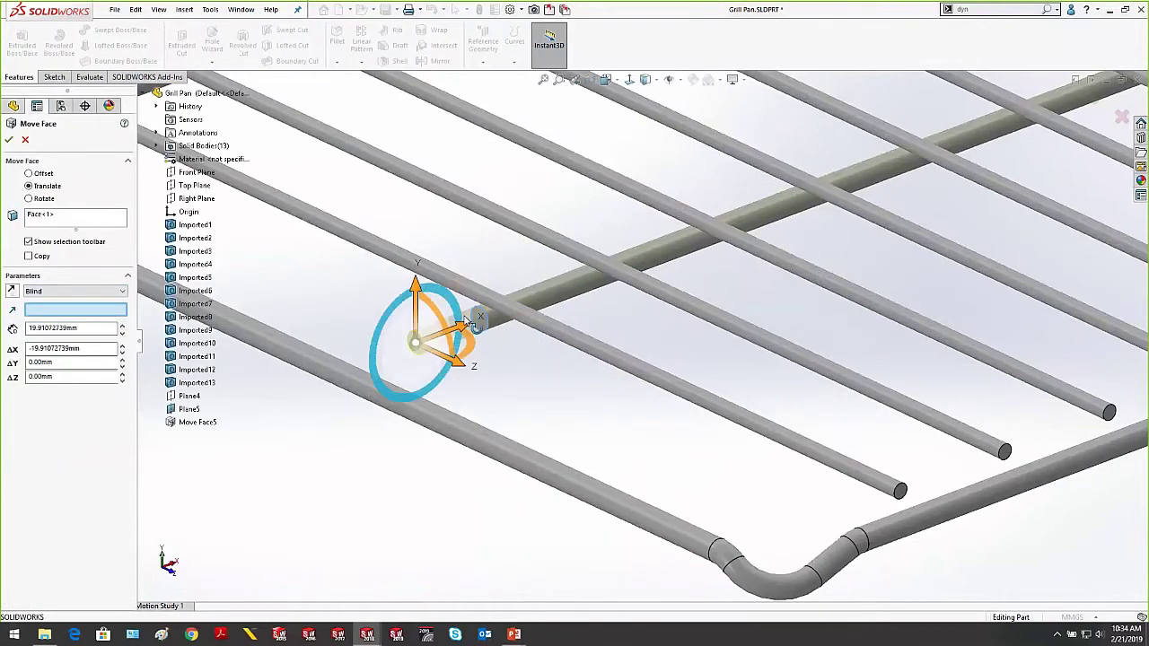
{"action": "left_click", "coordinate": [59, 294]}
{"action": "left_click", "coordinate": [61, 335]}
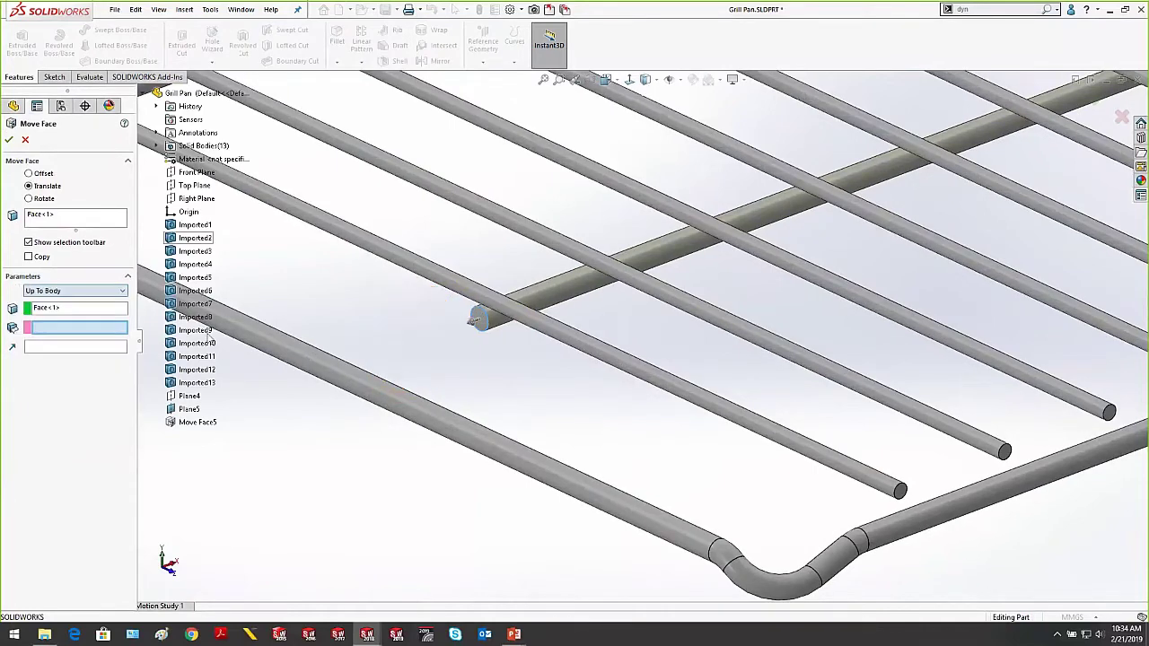
{"action": "left_click", "coordinate": [291, 346]}
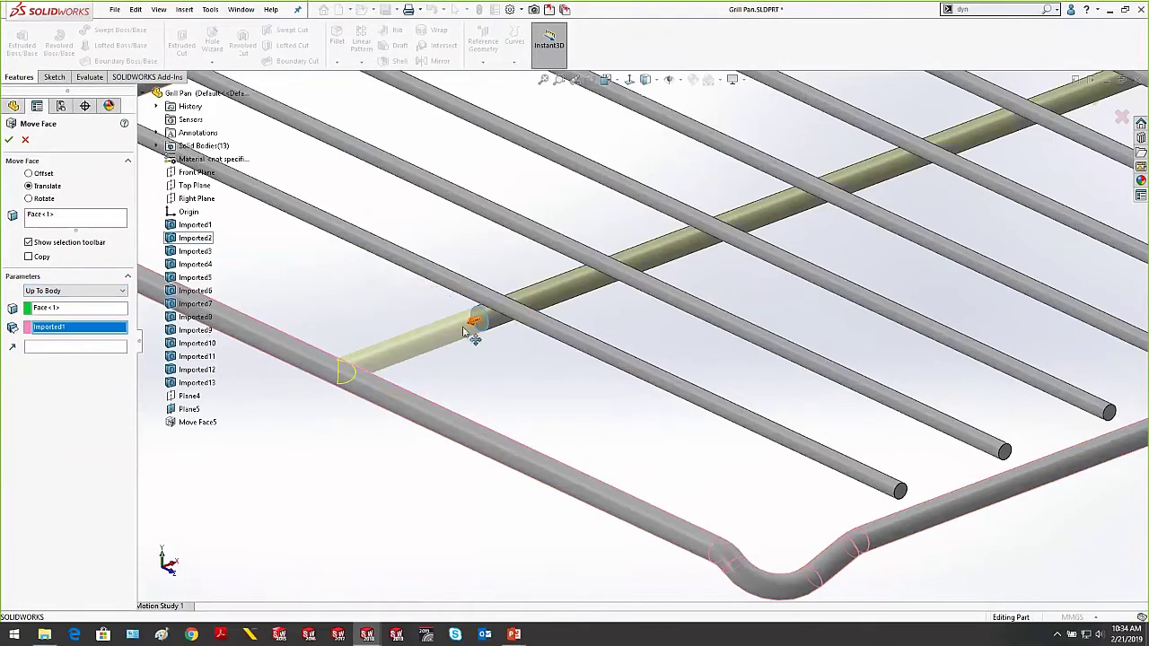
{"action": "left_click", "coordinate": [9, 139]}
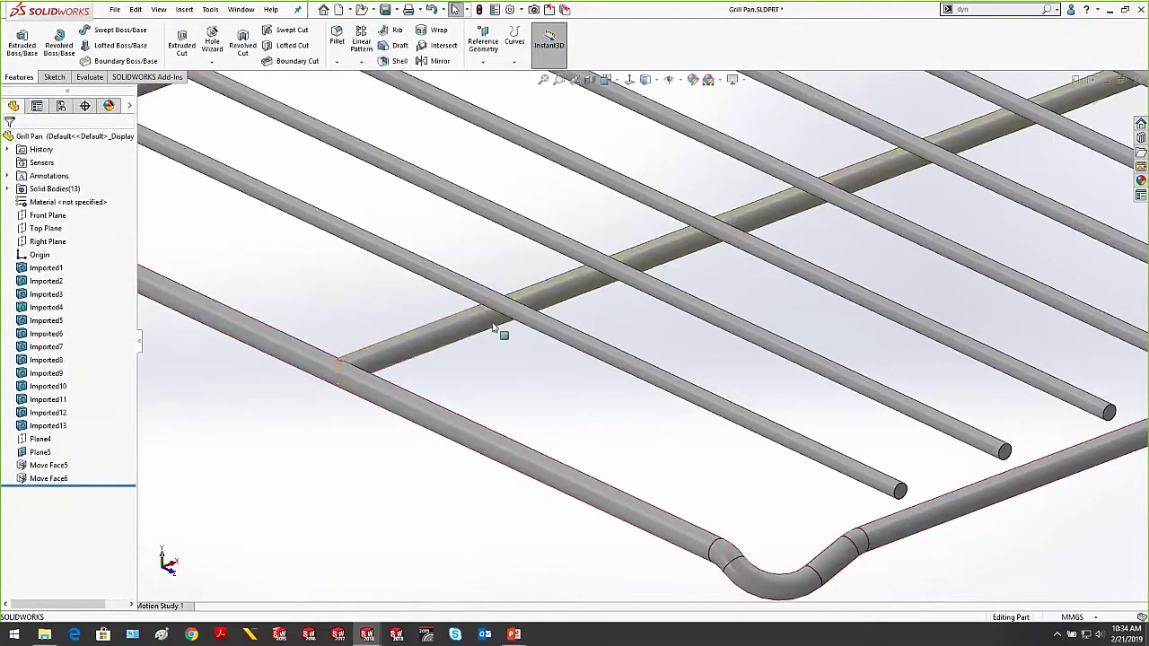
{"action": "scroll", "coordinate": [437, 361], "scroll_direction": "up", "scroll_amount": 3}
{"action": "scroll", "coordinate": [437, 362], "scroll_direction": "up", "scroll_amount": 2}
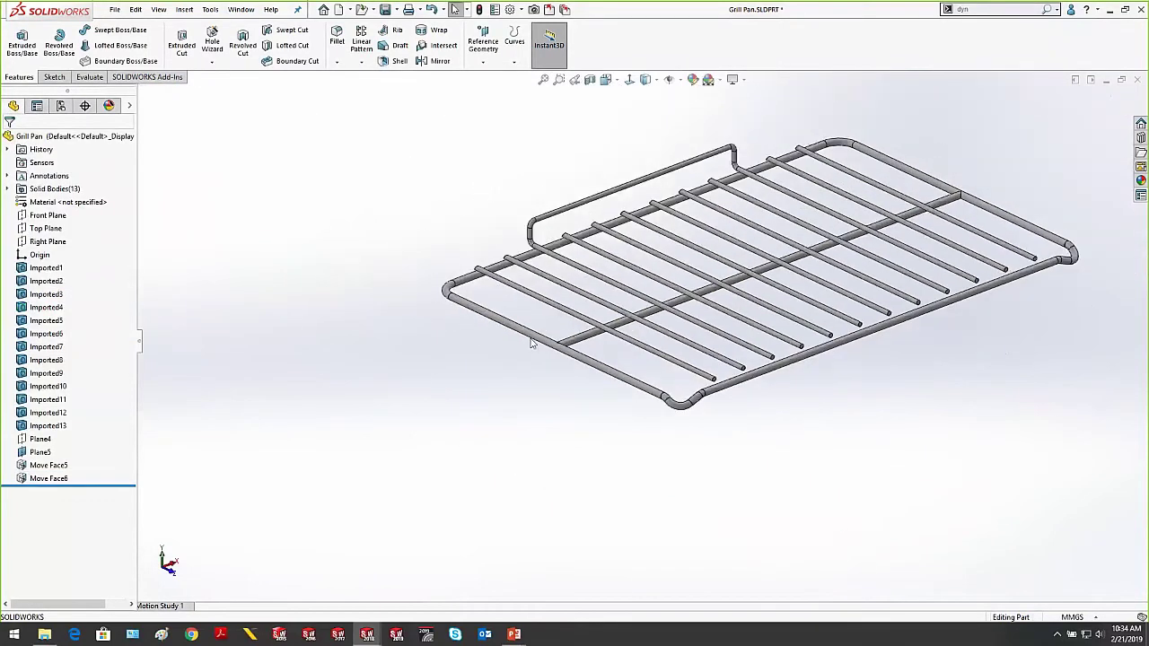
Activate the command search entry in the grill pan part
{"action": "scroll", "coordinate": [1036, 320], "scroll_direction": "down", "scroll_amount": 1}
{"action": "left_click", "coordinate": [988, 10]}
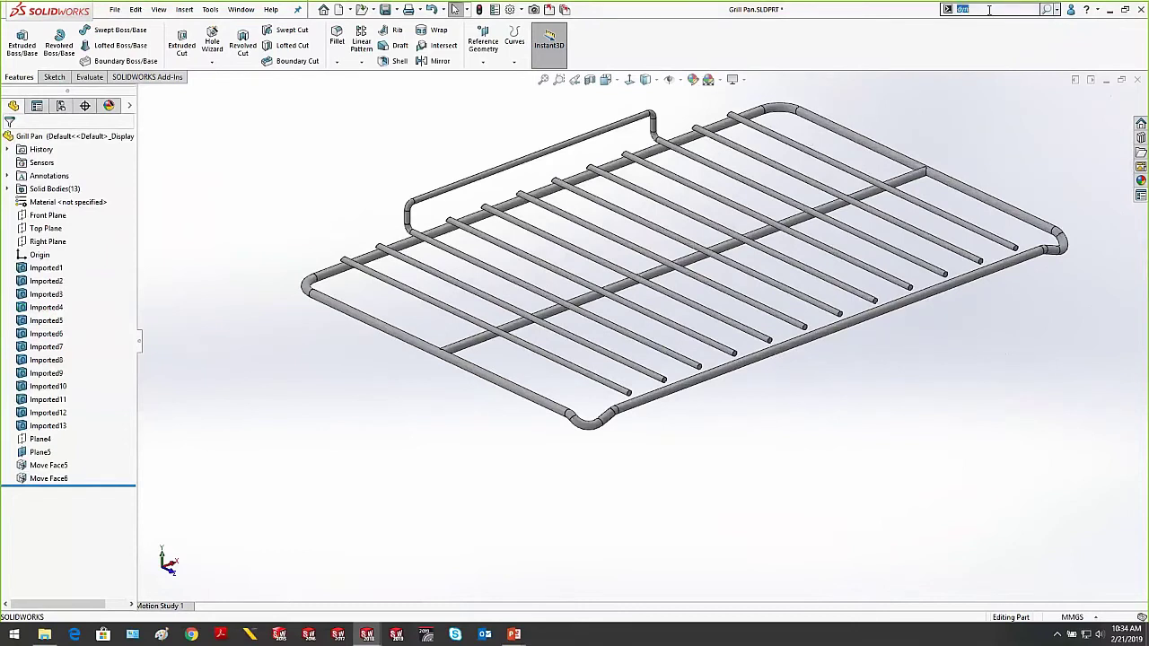
Start a translating Move Face on the twelve free rod end faces and pull them about 11.34 mm along Z
{"action": "type", "text": "move"}
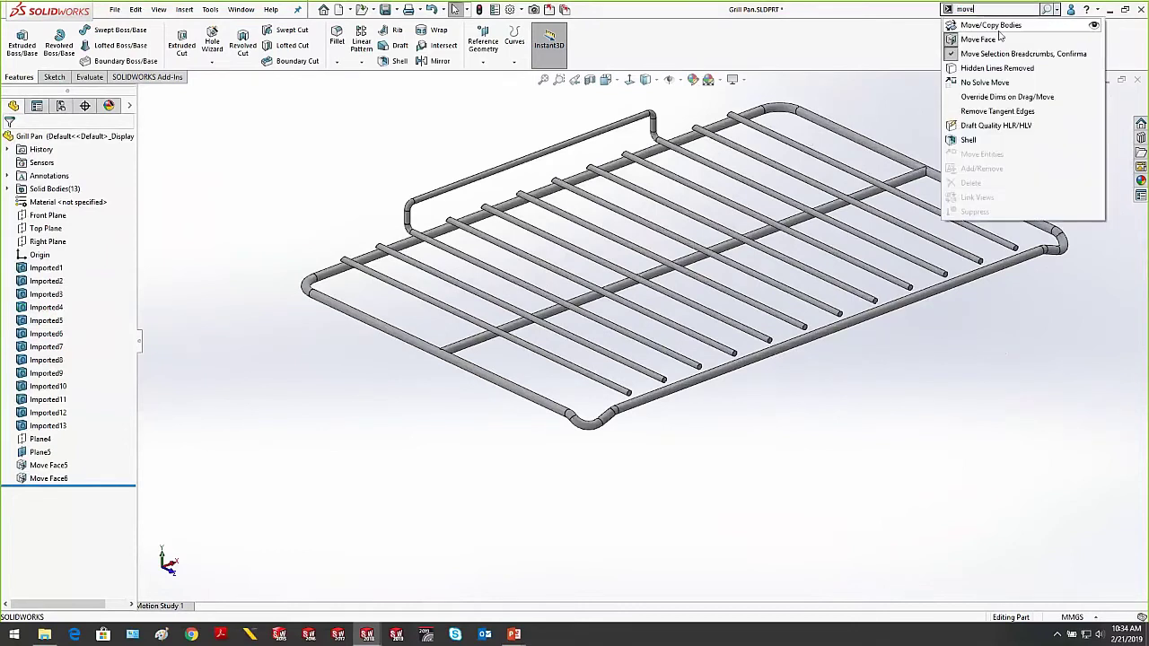
{"action": "left_click", "coordinate": [1000, 40]}
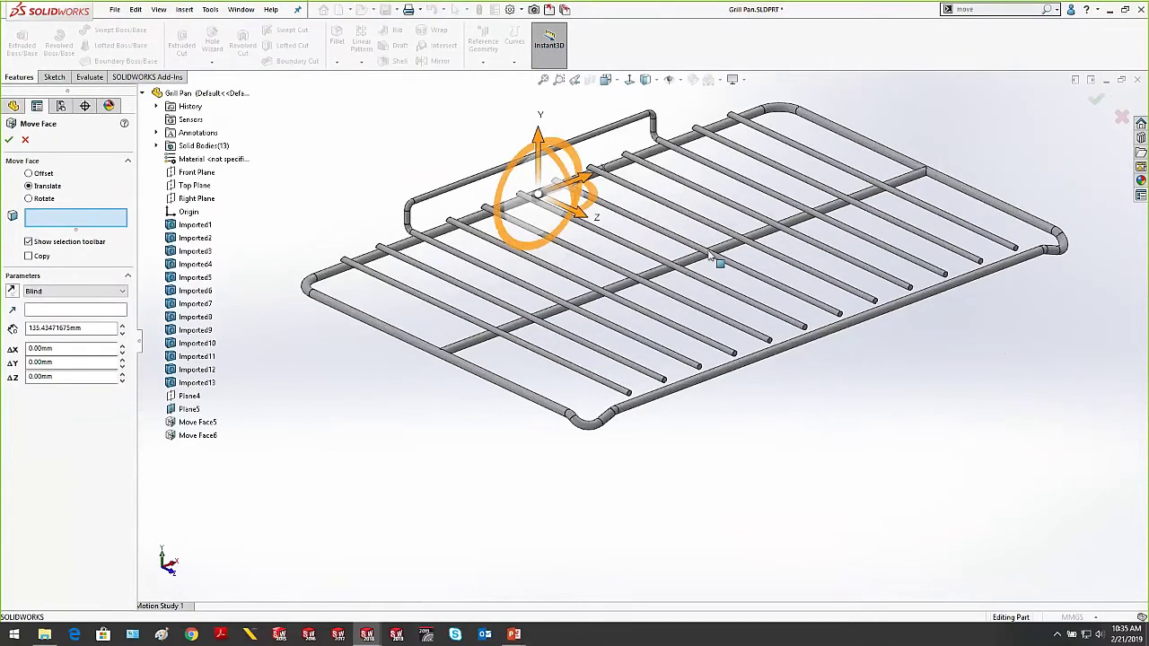
{"action": "middle_click_drag", "start_coordinate": [809, 265], "coordinate": [898, 199]}
{"action": "scroll", "coordinate": [818, 274], "scroll_direction": "down", "scroll_amount": 5}
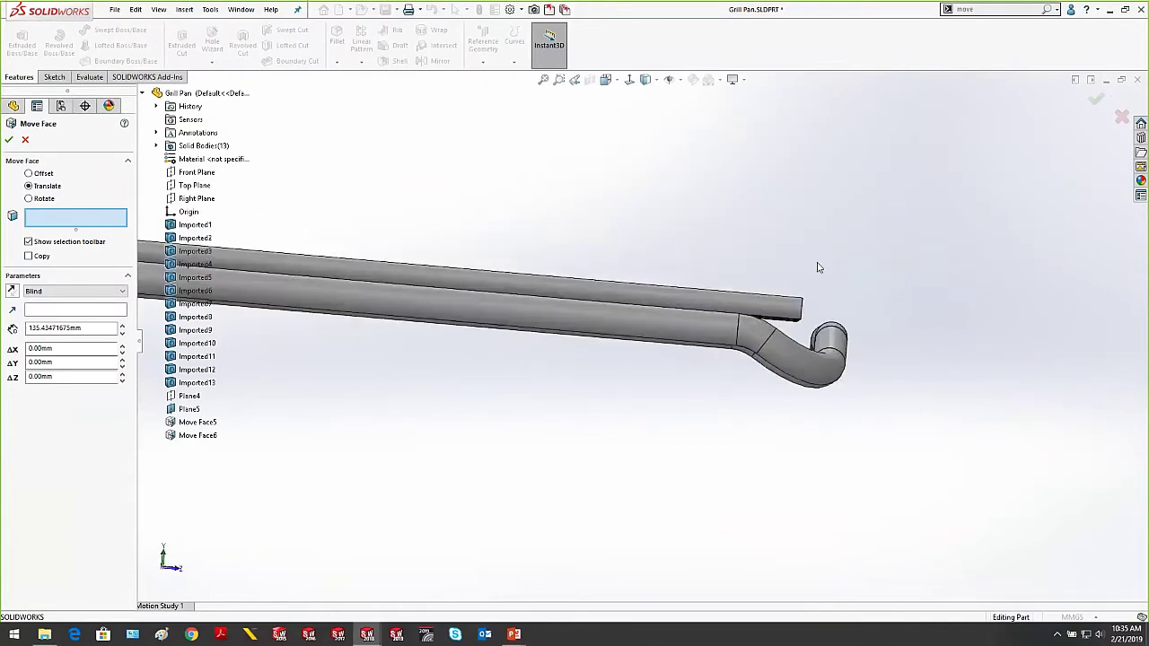
{"action": "left_click_drag", "start_coordinate": [704, 307], "coordinate": [771, 392]}
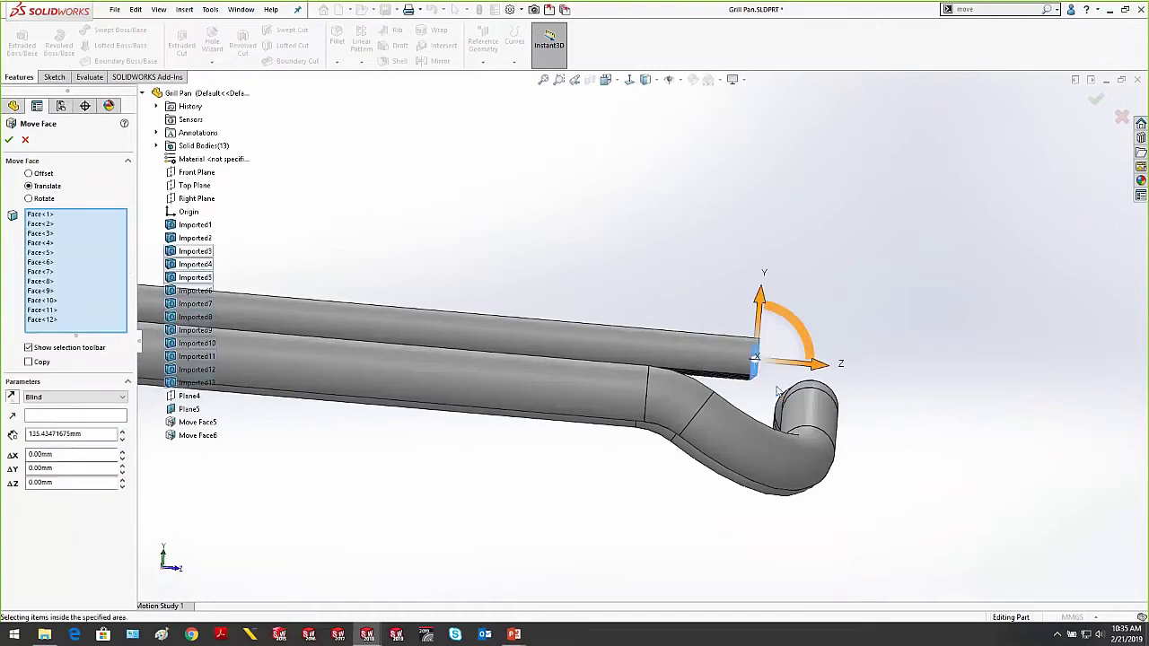
{"action": "scroll", "coordinate": [801, 345], "scroll_direction": "up", "scroll_amount": 3}
{"action": "middle_click_drag", "start_coordinate": [802, 345], "coordinate": [731, 380]}
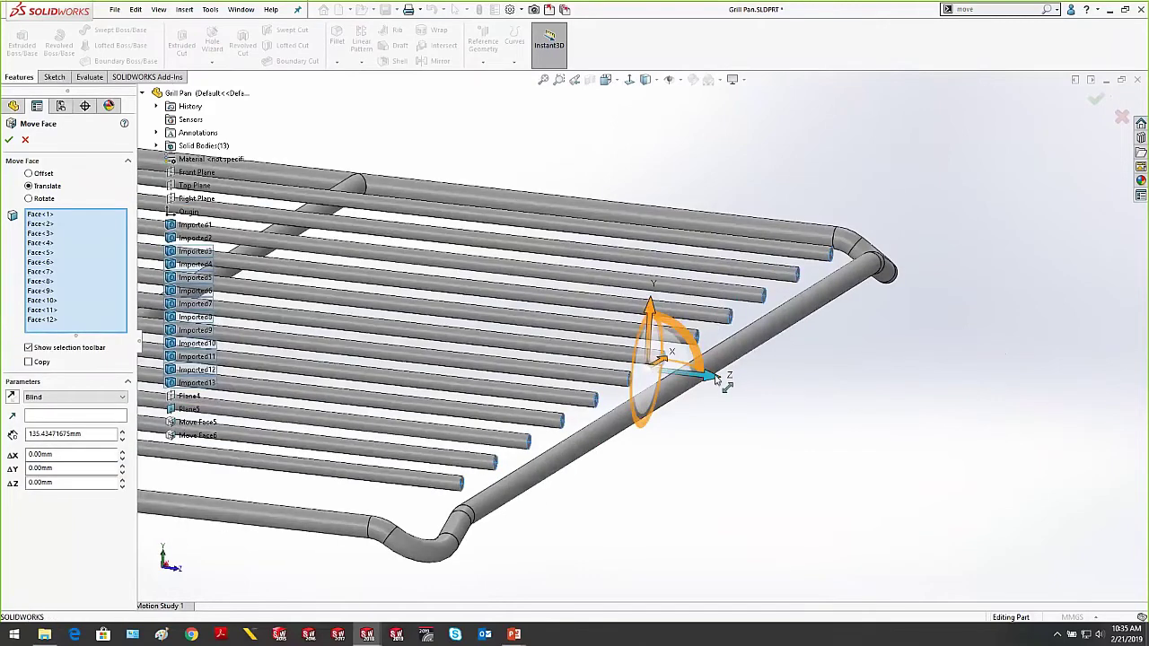
{"action": "left_click_drag", "start_coordinate": [721, 378], "coordinate": [752, 380]}
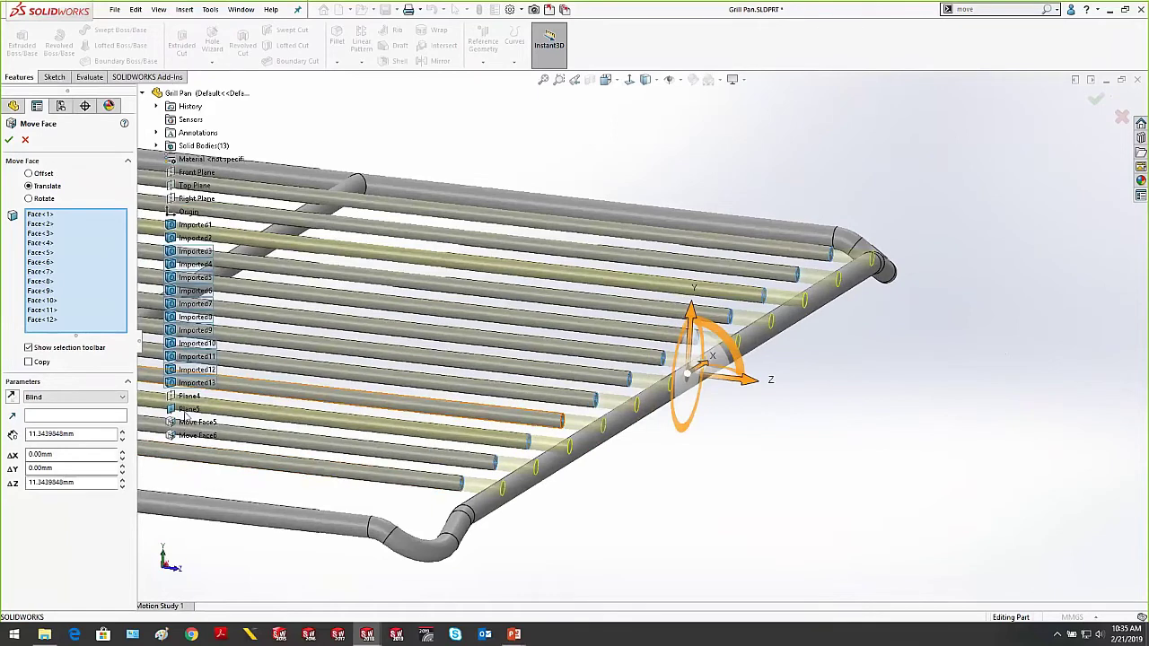
{"action": "scroll", "coordinate": [323, 500], "scroll_direction": "down", "scroll_amount": 1}
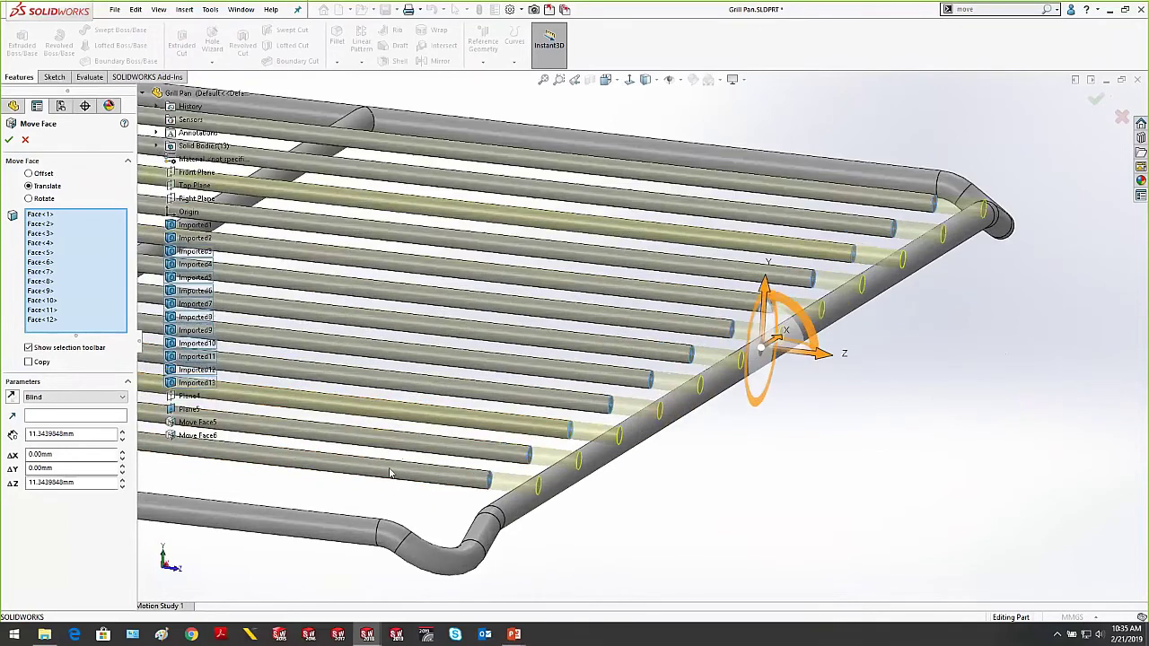
Set the rod ends' move to Up To Surface, measured from the nearest rod's end face to Plane4, and accept it
{"action": "left_click", "coordinate": [41, 400]}
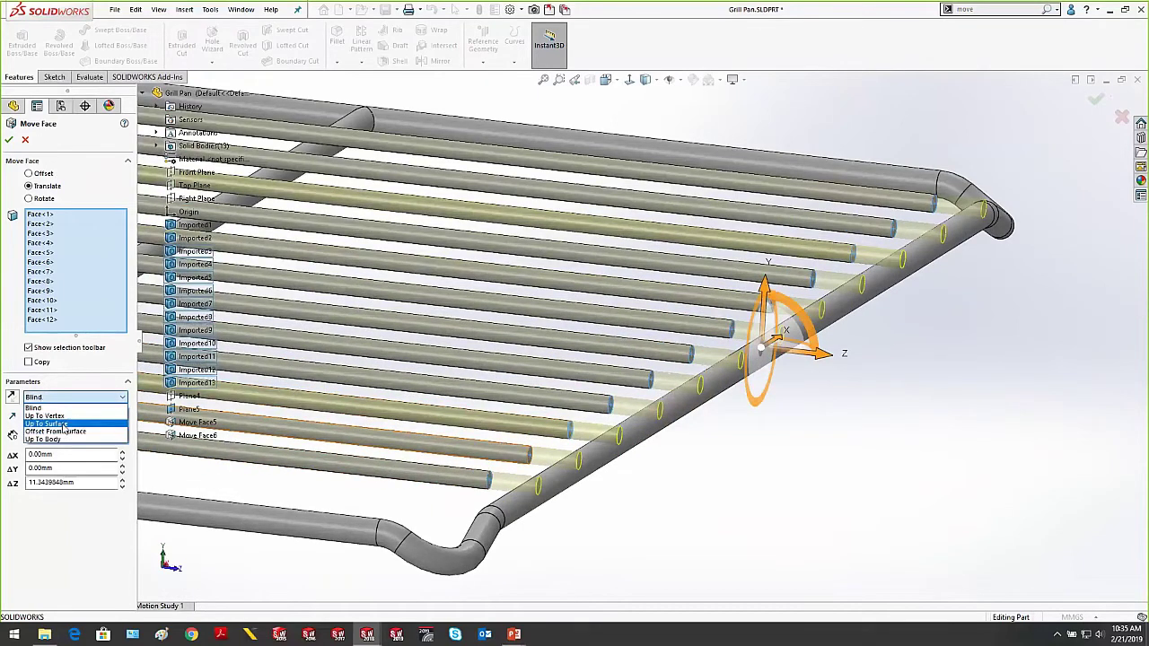
{"action": "left_click", "coordinate": [63, 423]}
{"action": "scroll", "coordinate": [421, 436], "scroll_direction": "down", "scroll_amount": 5}
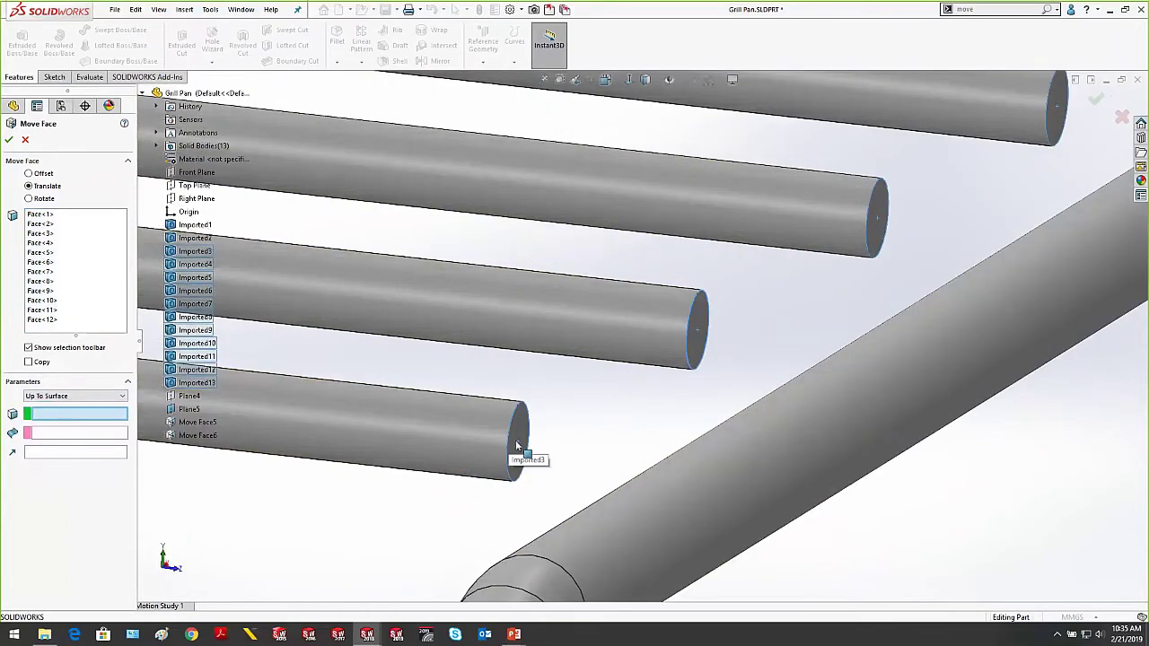
{"action": "left_click", "coordinate": [516, 445]}
{"action": "scroll", "coordinate": [480, 434], "scroll_direction": "up", "scroll_amount": 4}
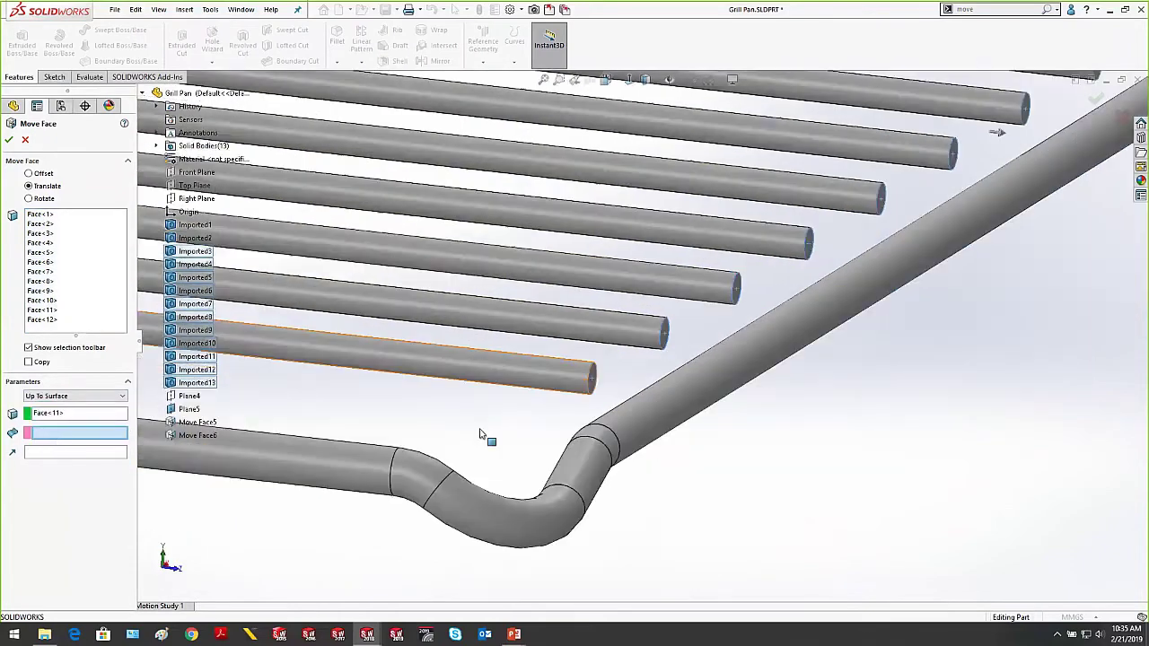
{"action": "scroll", "coordinate": [480, 435], "scroll_direction": "up", "scroll_amount": 3}
{"action": "left_click", "coordinate": [189, 396]}
{"action": "scroll", "coordinate": [819, 349], "scroll_direction": "up", "scroll_amount": 2}
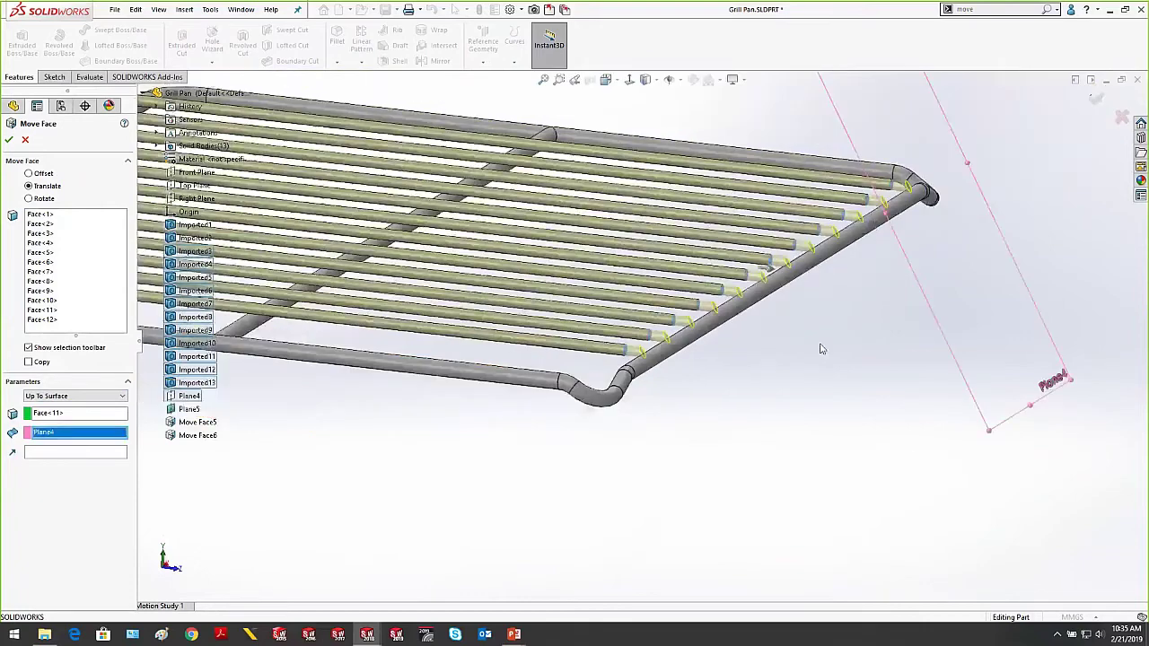
{"action": "middle_click_drag", "start_coordinate": [820, 349], "coordinate": [817, 269]}
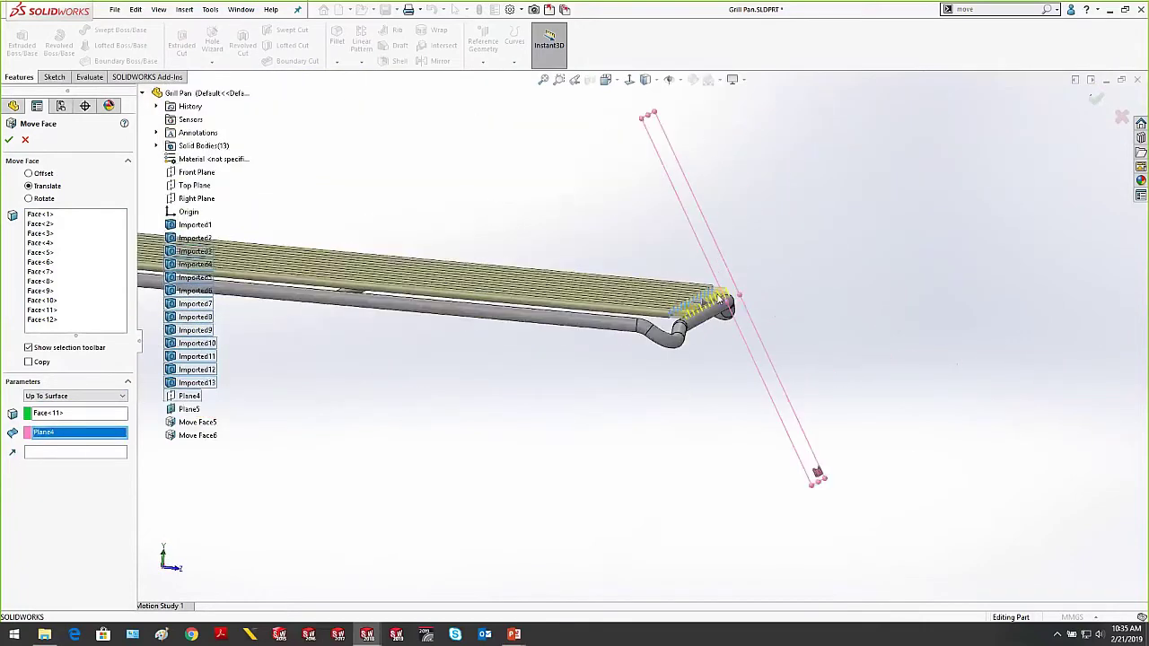
{"action": "scroll", "coordinate": [729, 301], "scroll_direction": "down", "scroll_amount": 5}
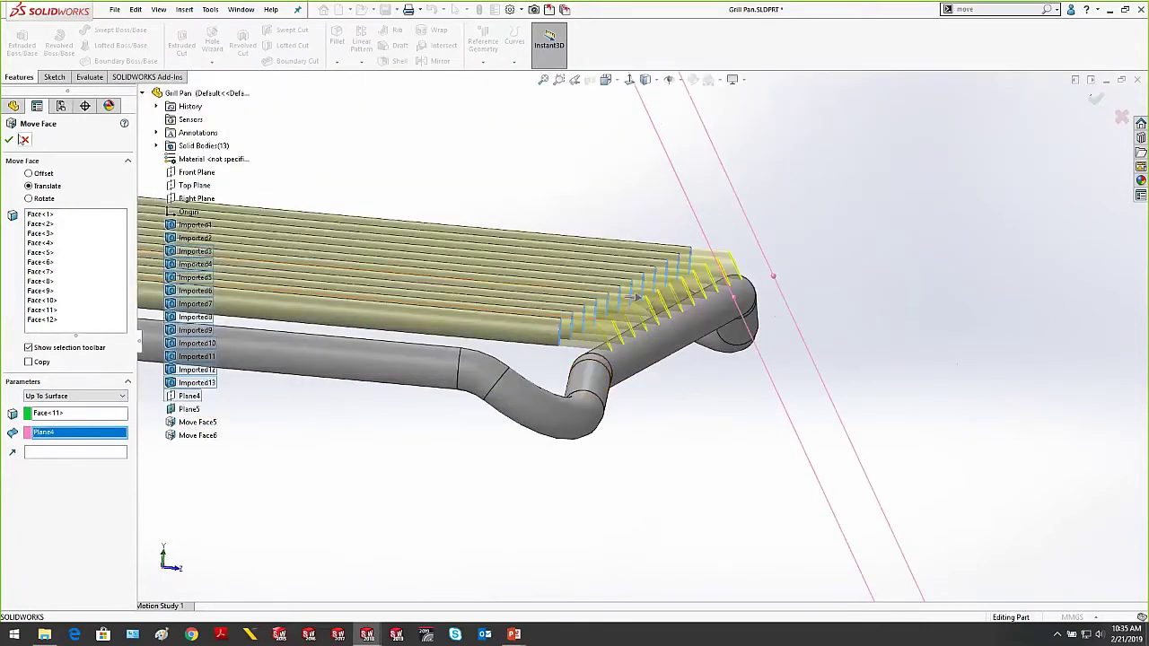
{"action": "left_click", "coordinate": [9, 139]}
Lengthen the rack by translating the rod ends, front rail and bent corner faces outward along Z with Move Face
{"action": "scroll", "coordinate": [763, 220], "scroll_direction": "up", "scroll_amount": 4}
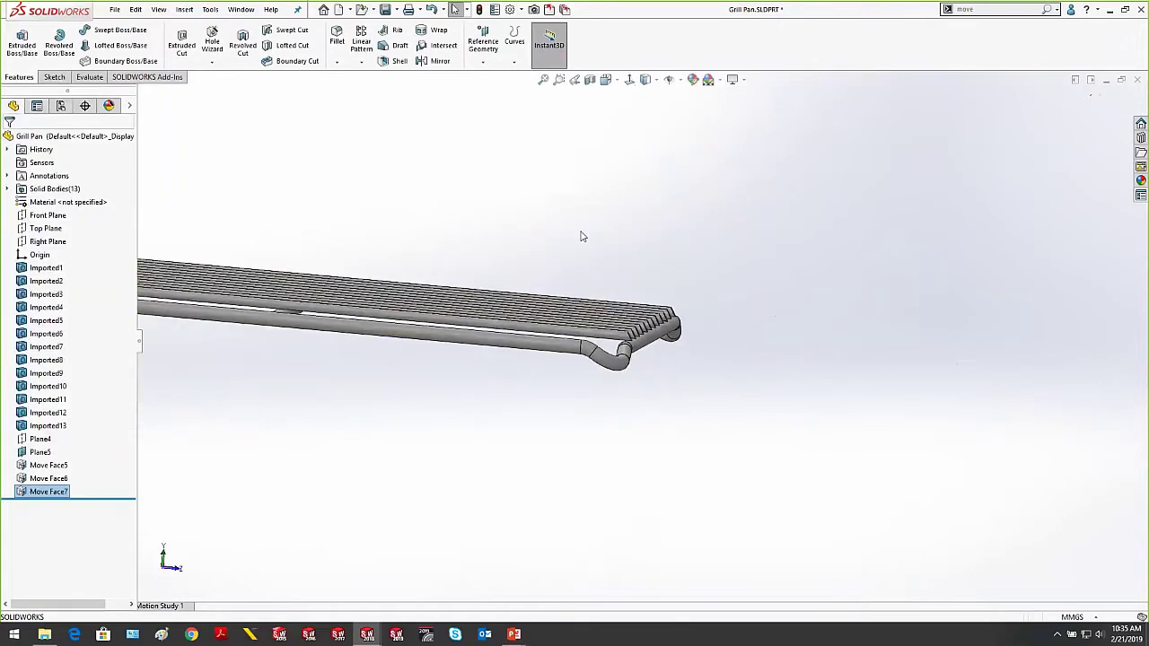
{"action": "middle_click_drag", "start_coordinate": [582, 236], "coordinate": [603, 259]}
{"action": "double_click", "coordinate": [974, 10]}
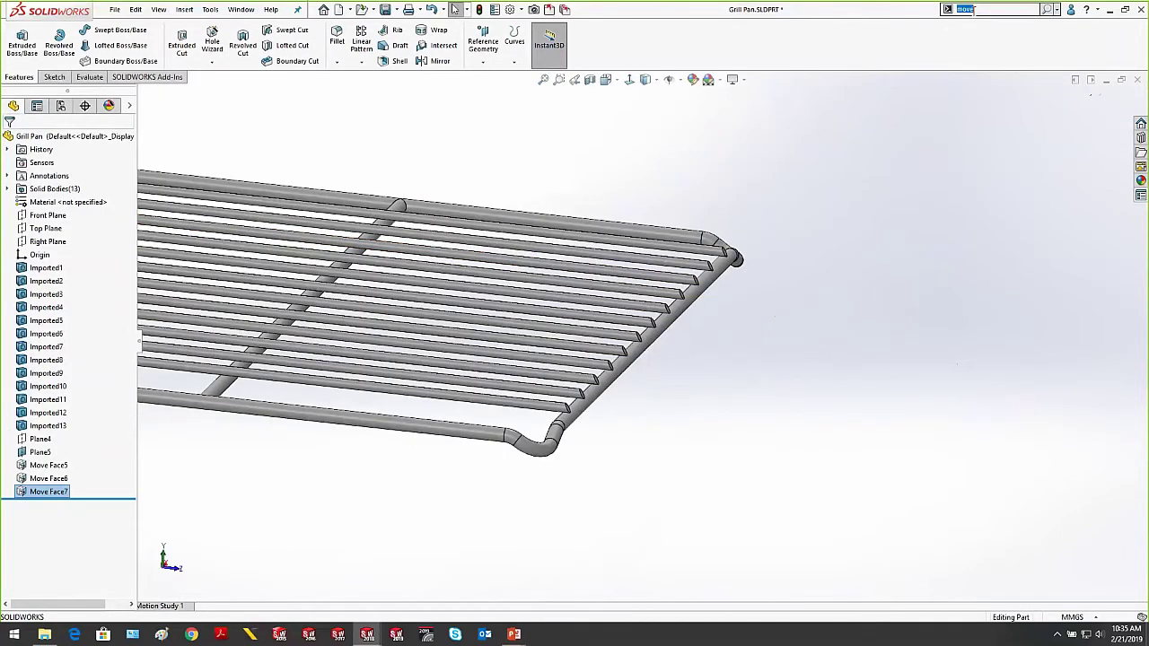
{"action": "left_click", "coordinate": [973, 22]}
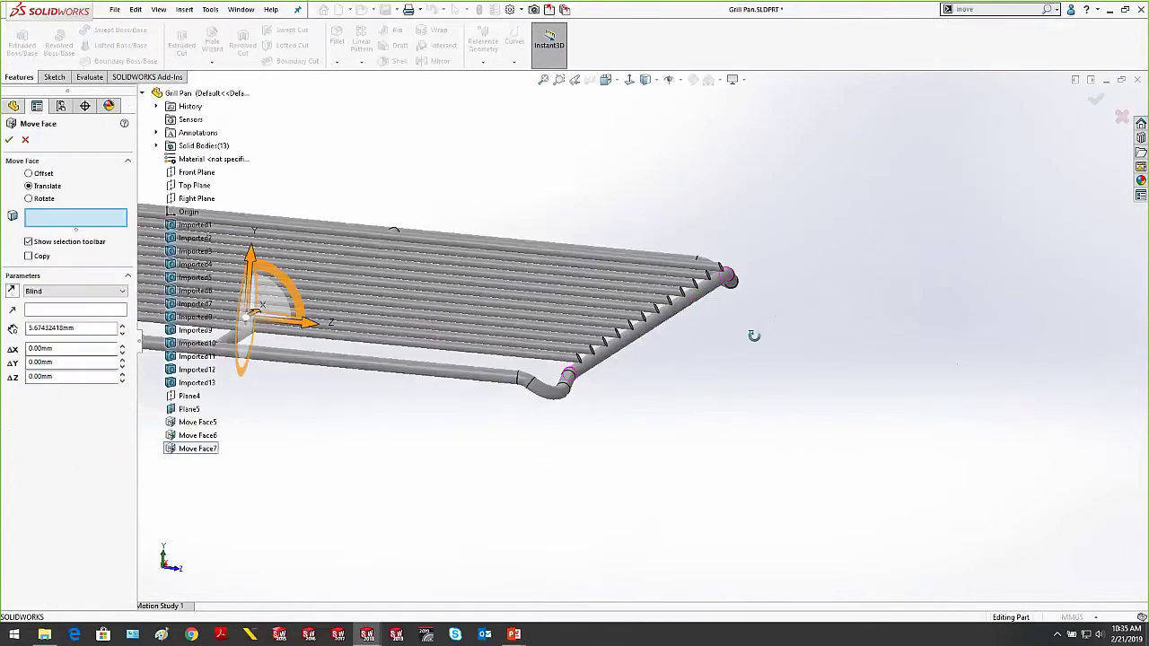
{"action": "middle_click_drag", "start_coordinate": [754, 335], "coordinate": [767, 325]}
{"action": "left_click_drag", "start_coordinate": [577, 212], "coordinate": [772, 423]}
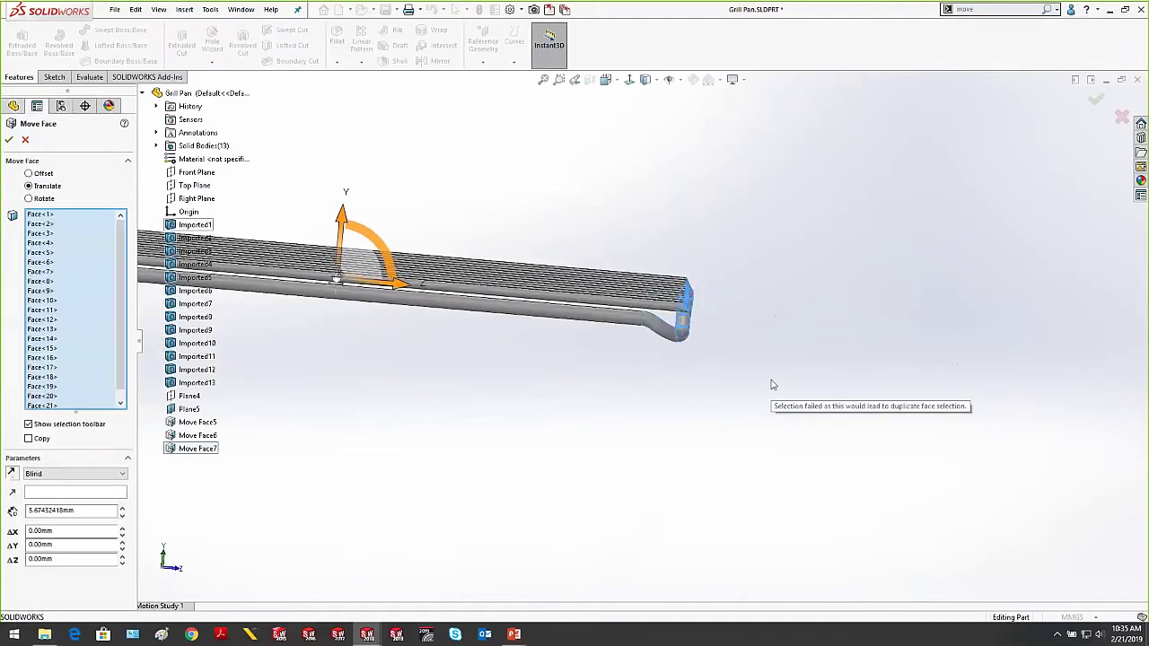
{"action": "middle_click_drag", "start_coordinate": [772, 385], "coordinate": [574, 361]}
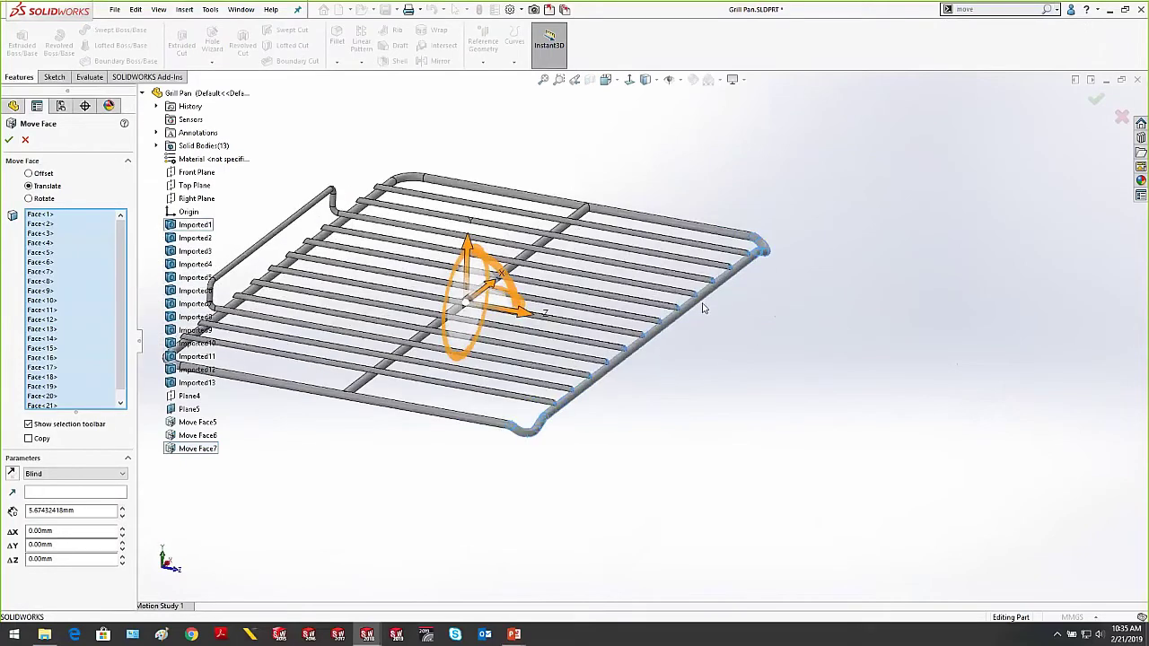
{"action": "left_click_drag", "start_coordinate": [516, 309], "coordinate": [639, 344]}
{"action": "left_click", "coordinate": [8, 139]}
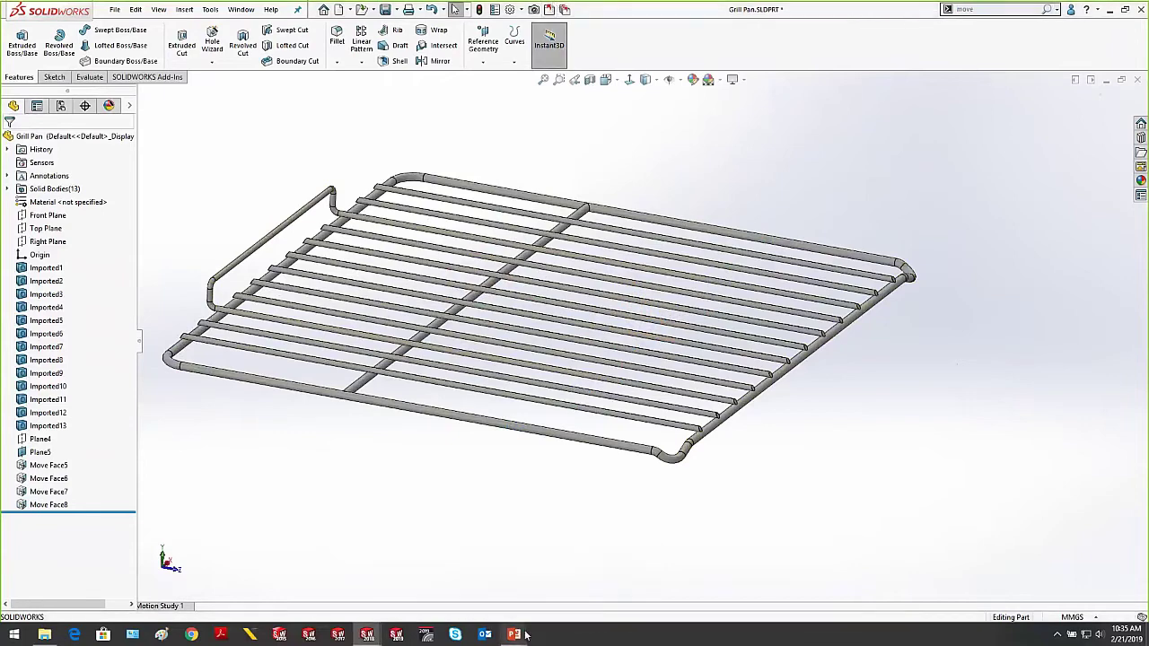
Switch to the PowerPoint slideshow, advance to the Tip #17 slide and open its ratchet part
{"action": "mouse_move", "coordinate": [525, 636]}
{"action": "left_click", "coordinate": [577, 584]}
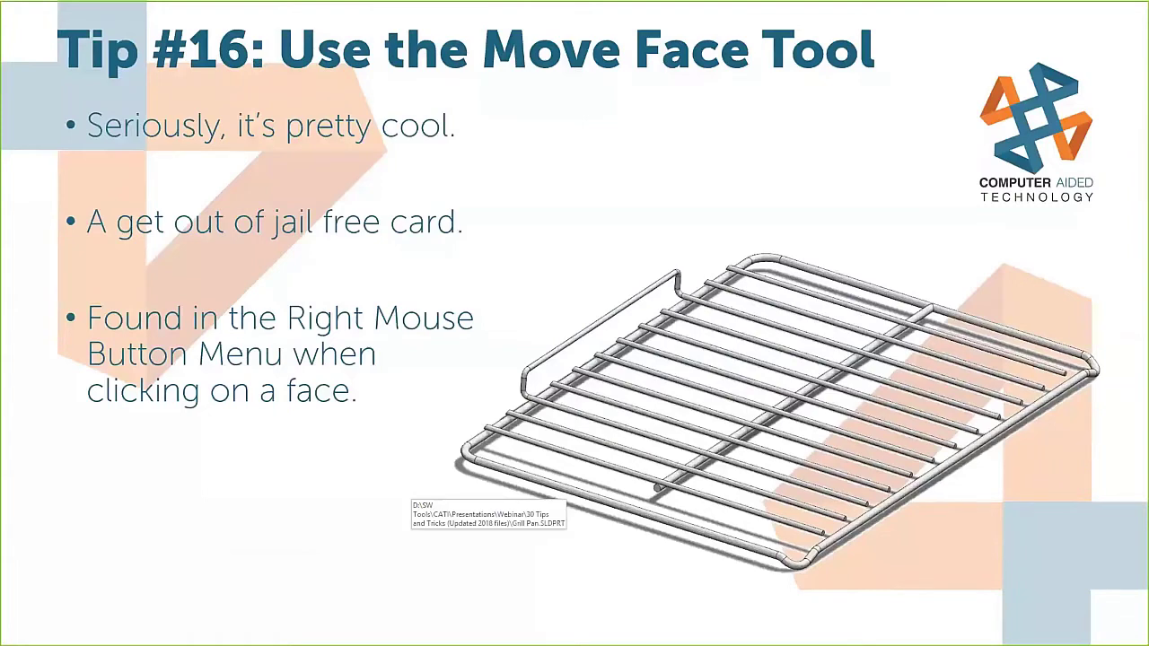
{"action": "key", "text": "Right"}
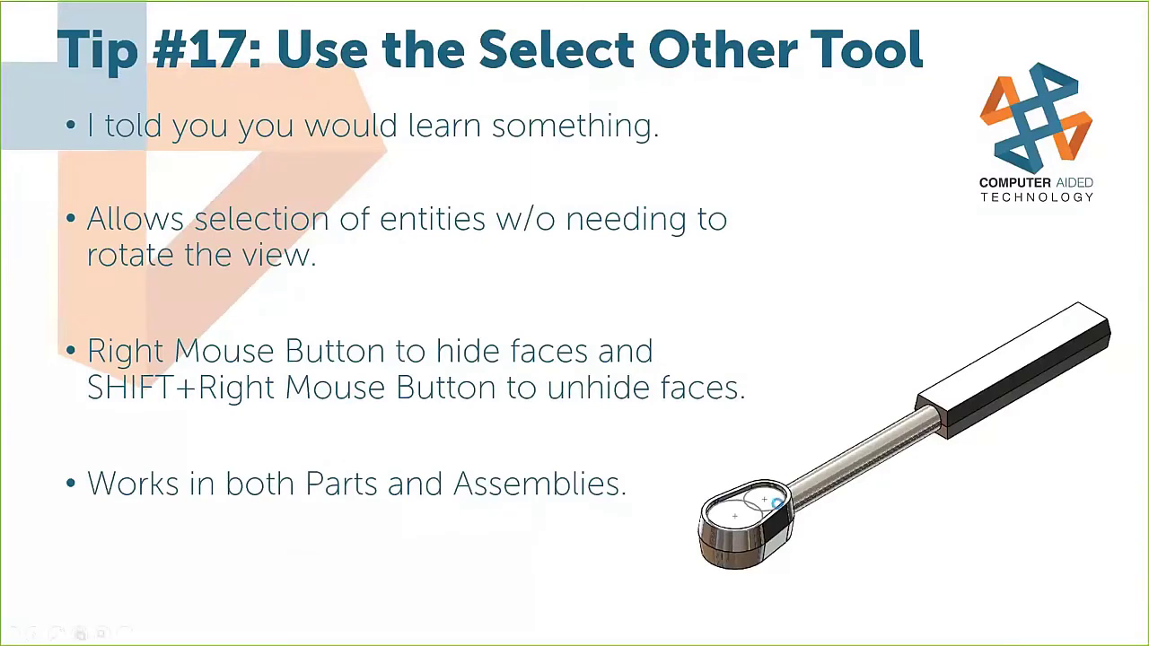
Start an Extruded Cut from the ratchet head's sketch, using the large circle and the remaining smaller-circle region as contours
{"action": "scroll", "coordinate": [551, 368], "scroll_direction": "down", "scroll_amount": 6}
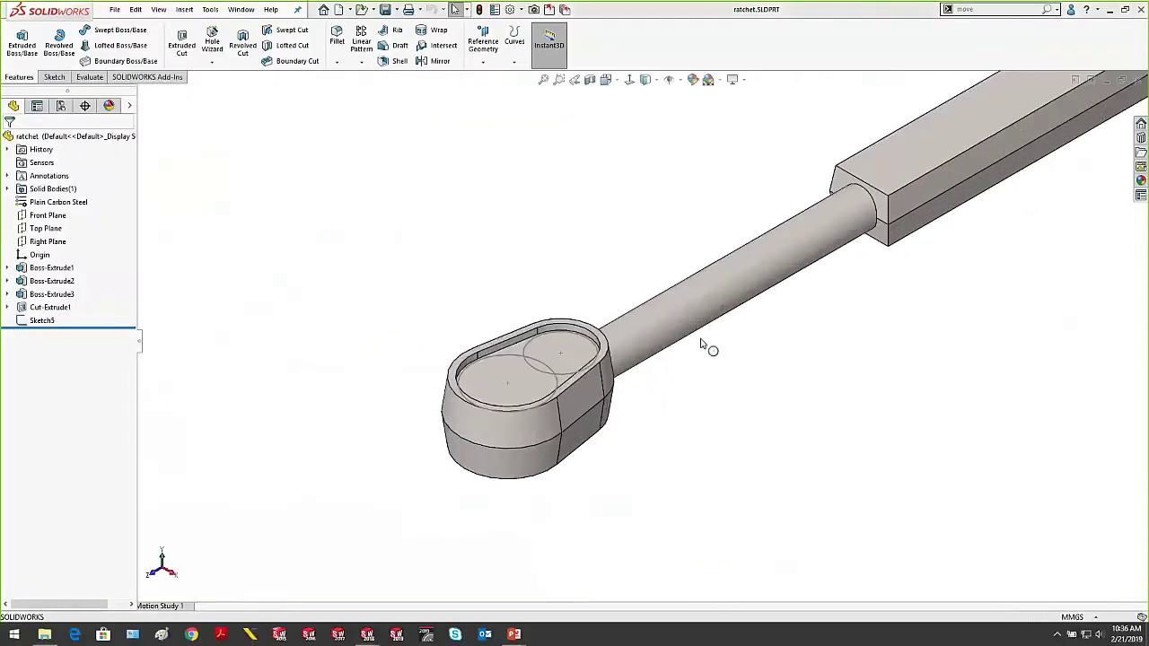
{"action": "left_click", "coordinate": [181, 43]}
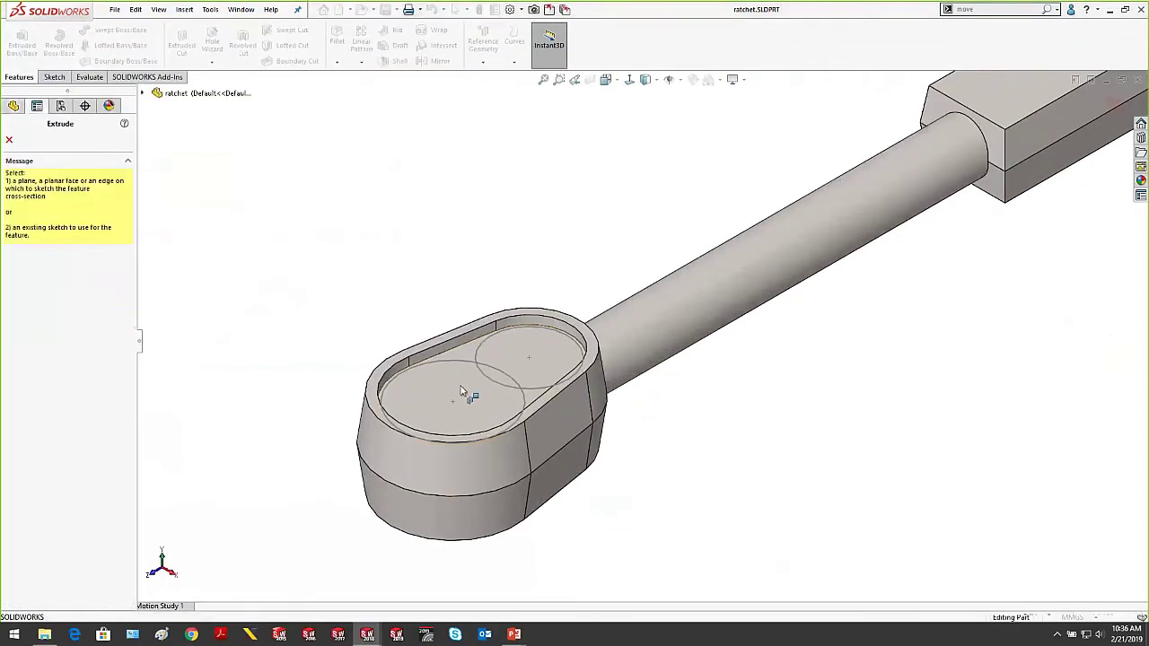
{"action": "left_click", "coordinate": [496, 375]}
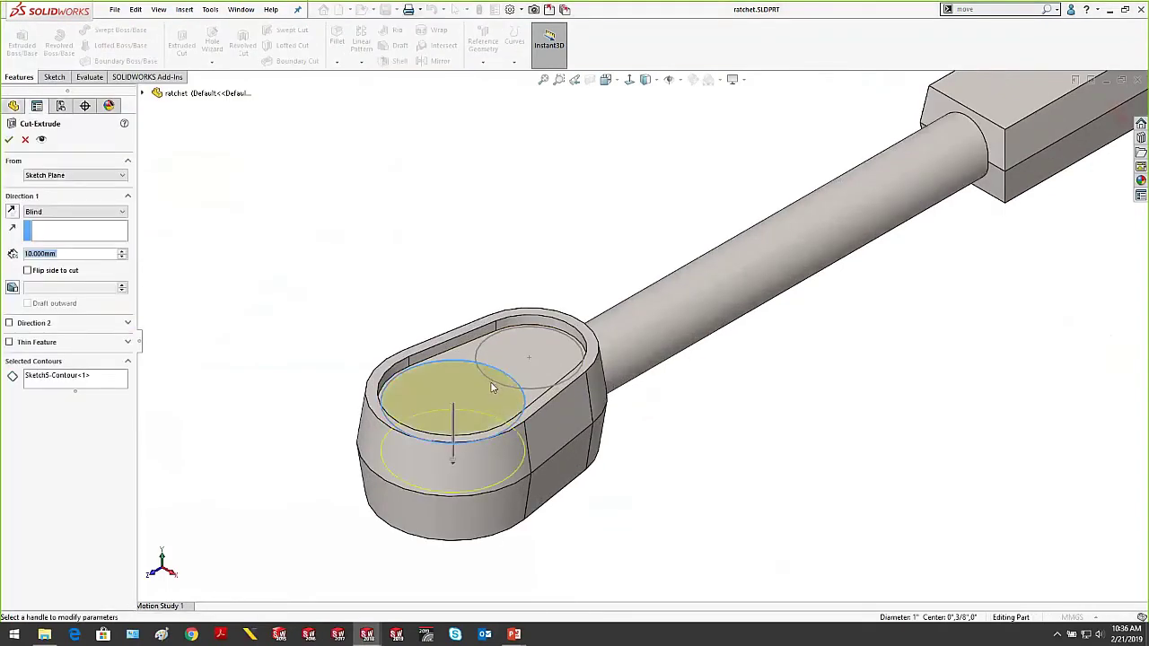
{"action": "left_click", "coordinate": [98, 377]}
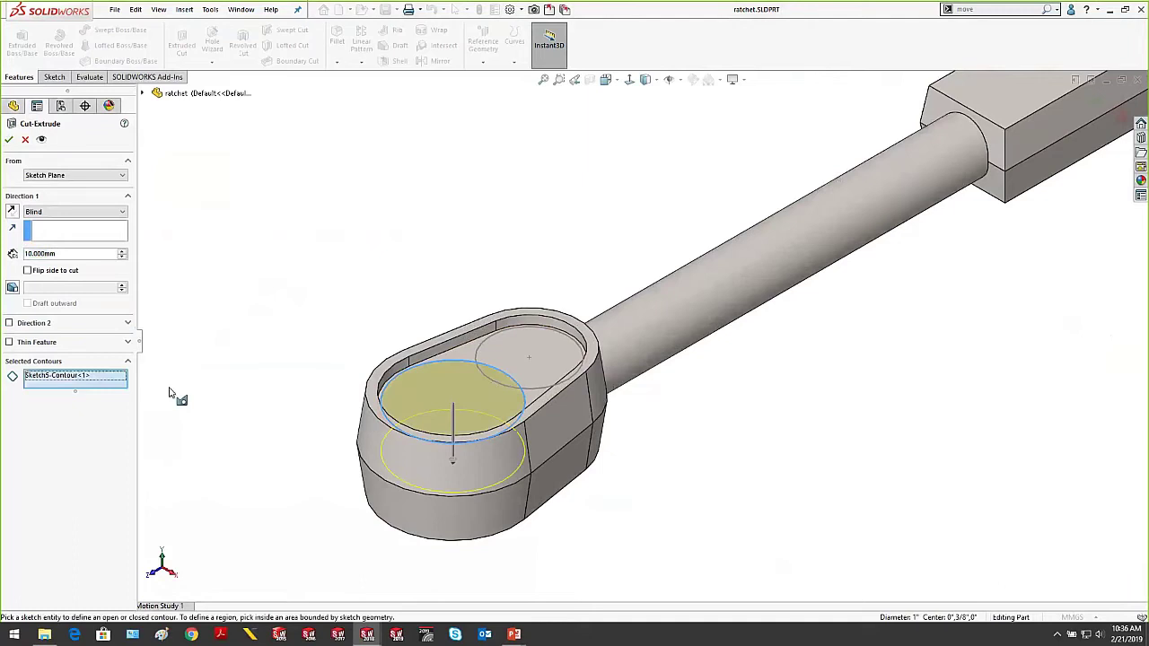
{"action": "left_click", "coordinate": [524, 361]}
{"action": "middle_click_drag", "start_coordinate": [539, 502], "coordinate": [541, 388]}
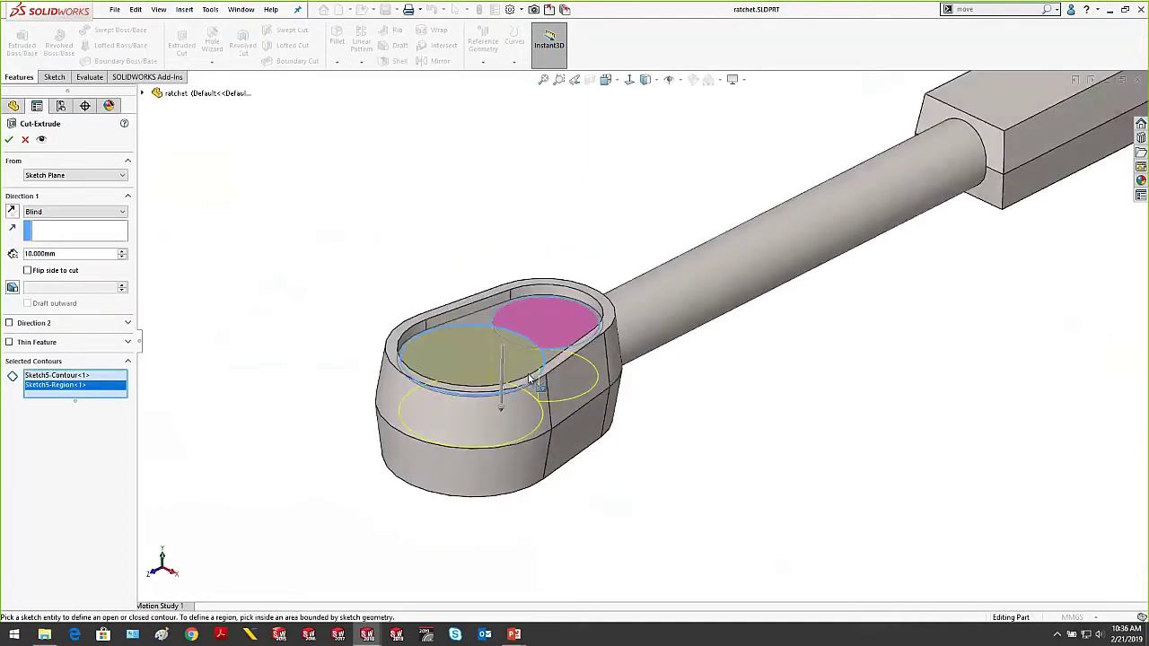
{"action": "scroll", "coordinate": [617, 427], "scroll_direction": "up", "scroll_amount": 2}
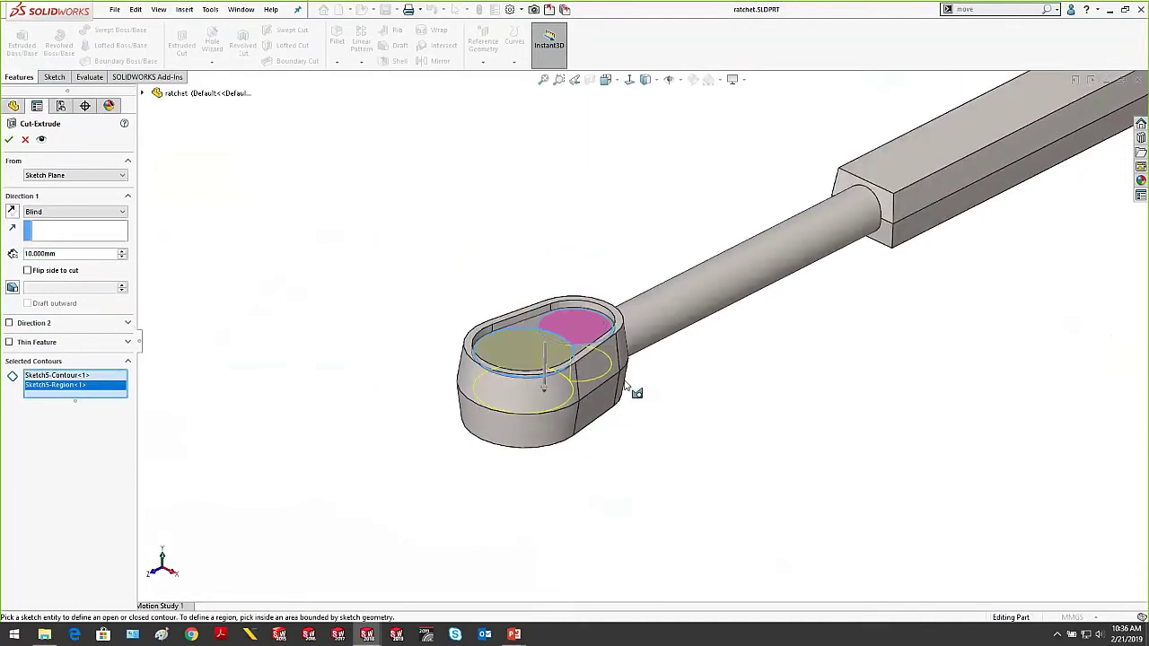
{"action": "middle_click_drag", "start_coordinate": [523, 408], "coordinate": [512, 410]}
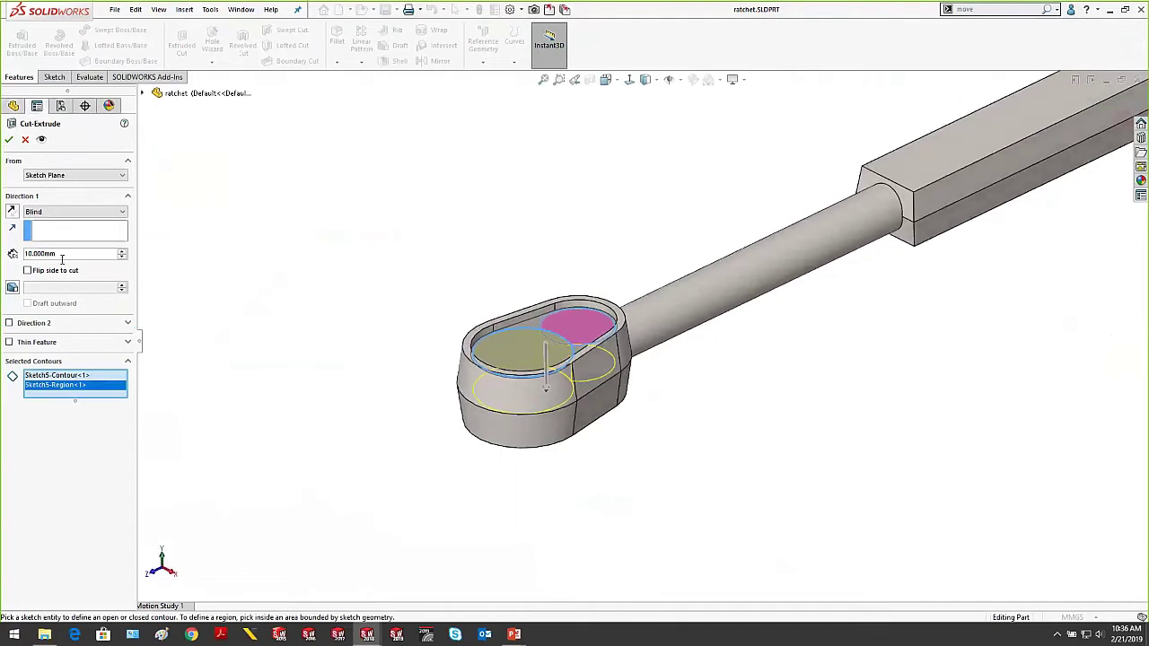
Set the cut's Direction 1 end condition to Offset From Surface
{"action": "left_click", "coordinate": [64, 212]}
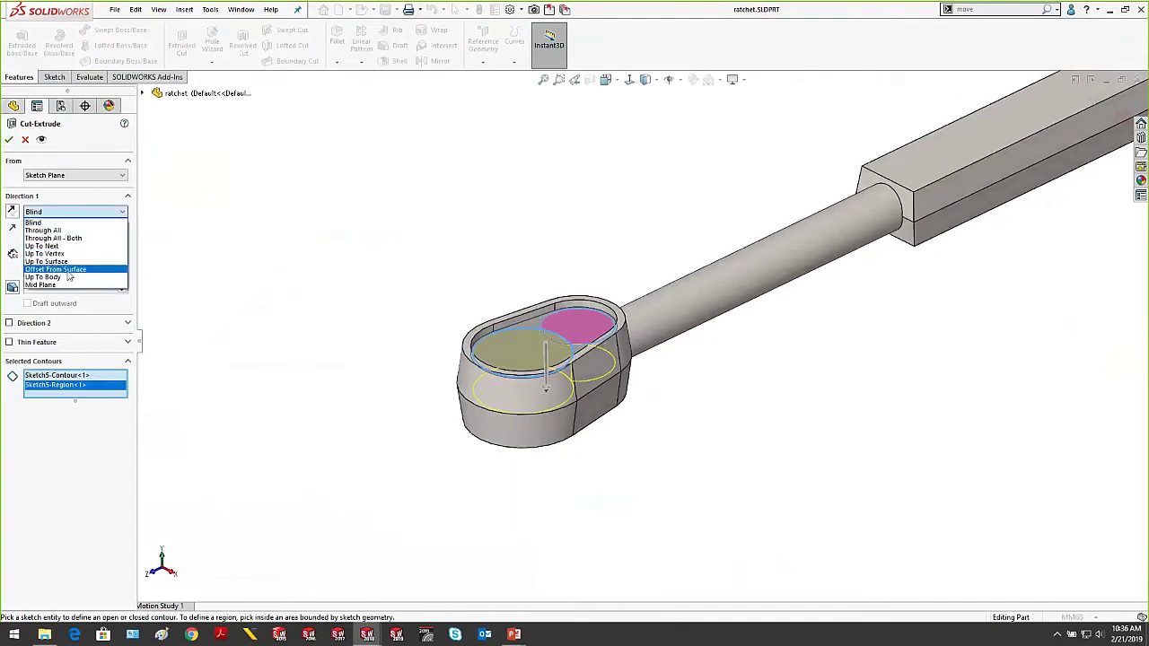
{"action": "left_click", "coordinate": [69, 272]}
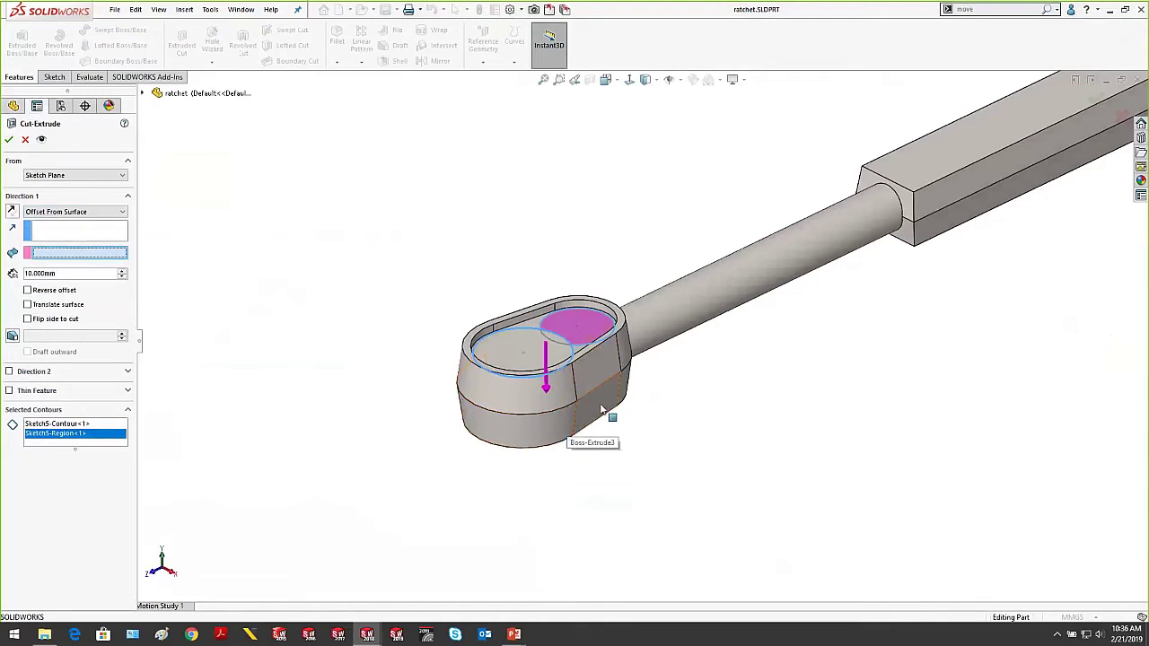
{"action": "scroll", "coordinate": [695, 298], "scroll_direction": "down", "scroll_amount": 1}
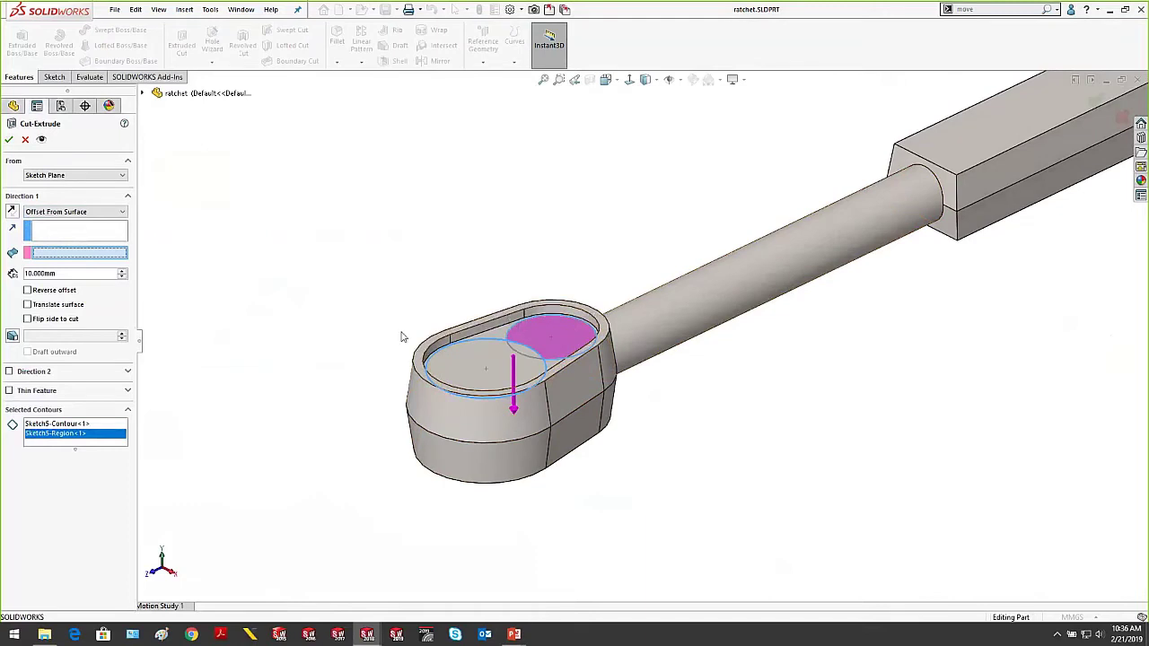
Select the ratchet head's hidden bottom face as the cut's offset surface with Select Other, and clear that selection
{"action": "right_click", "coordinate": [457, 315]}
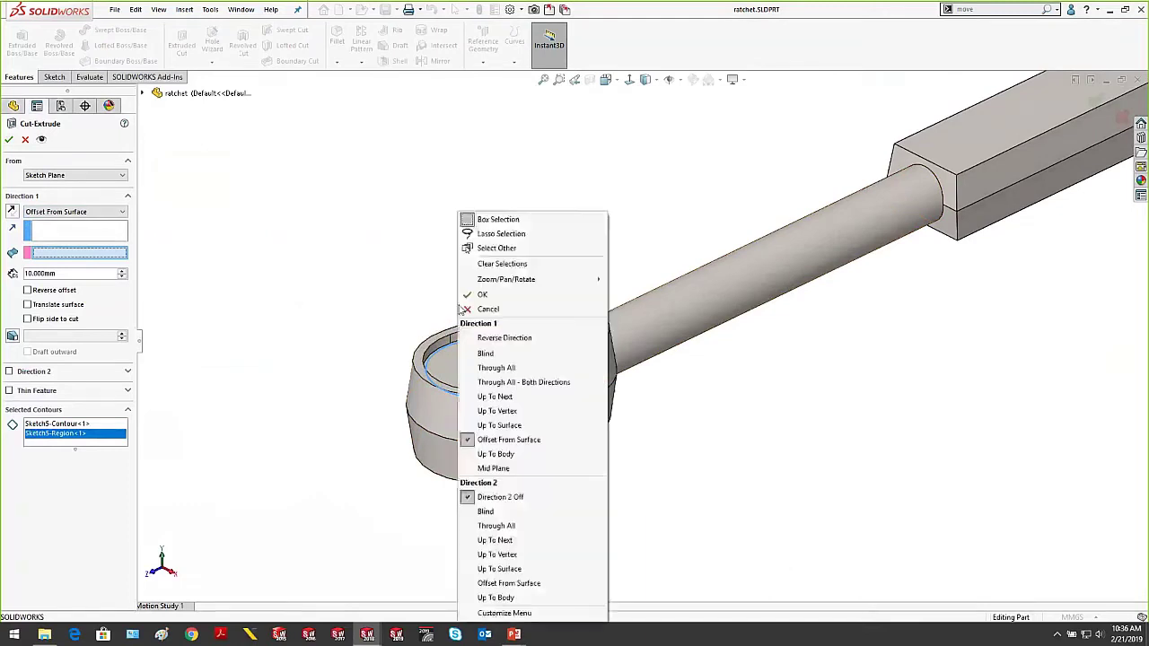
{"action": "left_click", "coordinate": [507, 249]}
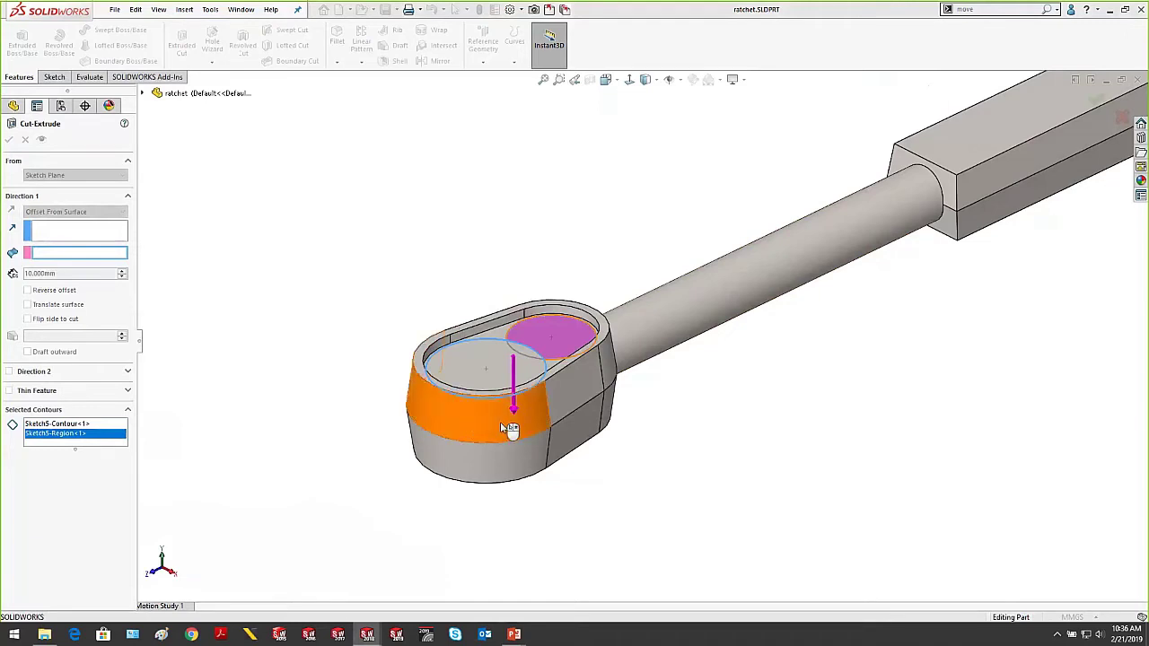
{"action": "key", "text": "alt"}
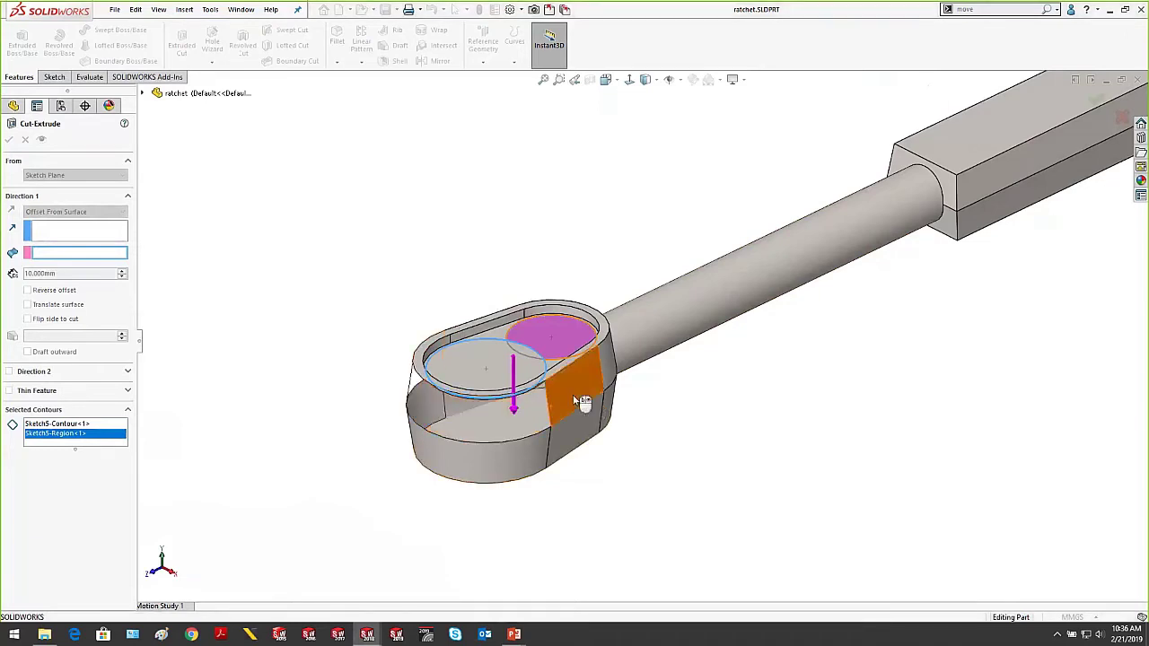
{"action": "key", "text": "alt"}
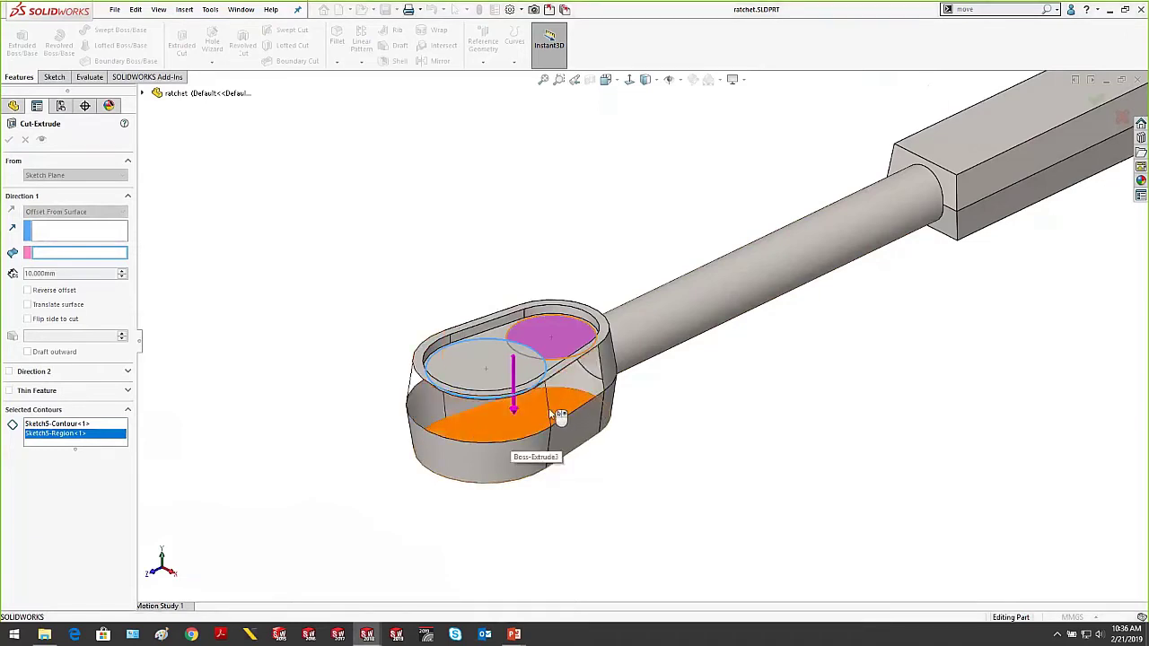
{"action": "left_click", "coordinate": [499, 431]}
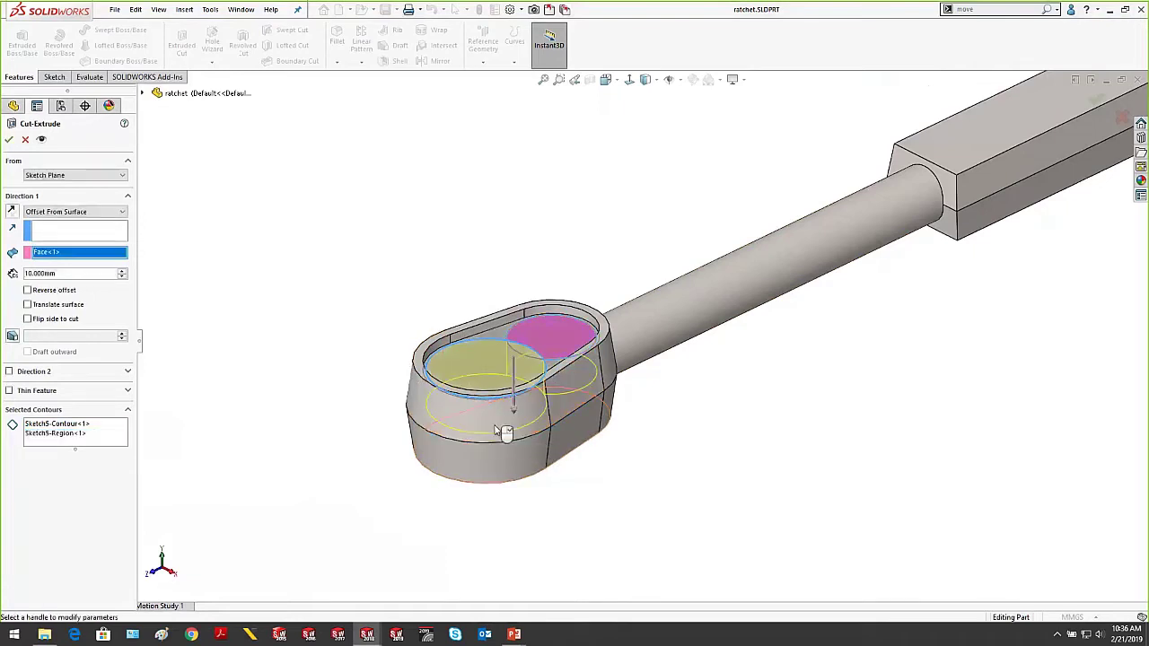
{"action": "right_click", "coordinate": [101, 255]}
{"action": "left_click", "coordinate": [118, 259]}
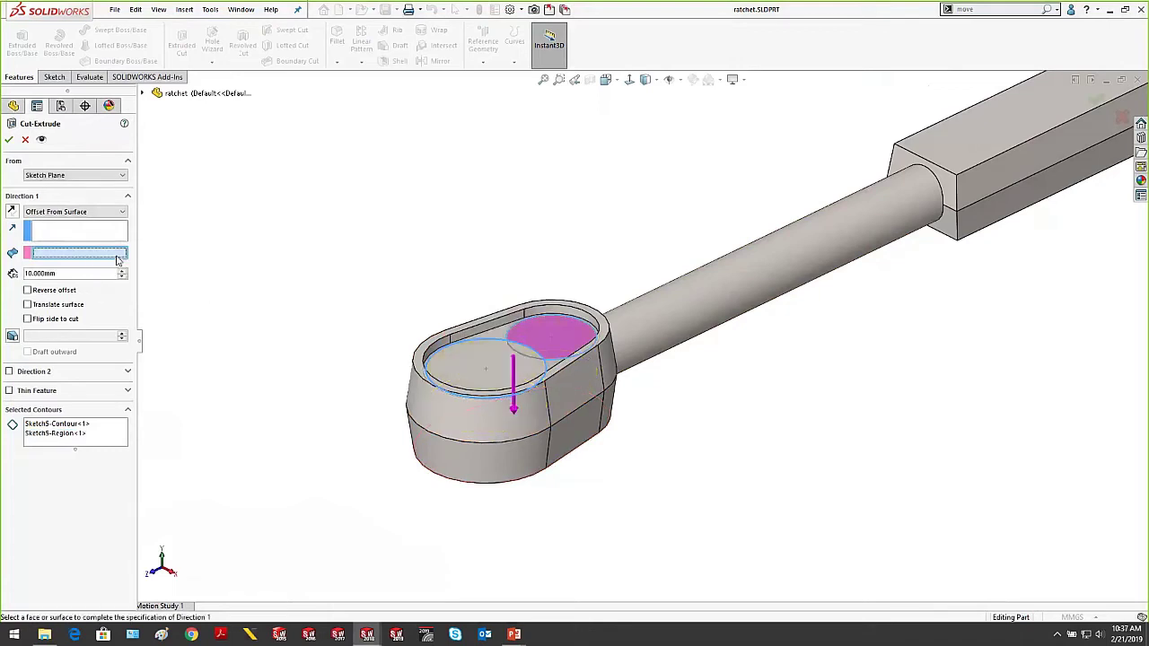
Hide the ratchet head's obstructing outer faces with Select Other, pick its bottom face as the offset surface and accept the cut
{"action": "right_click", "coordinate": [379, 210]}
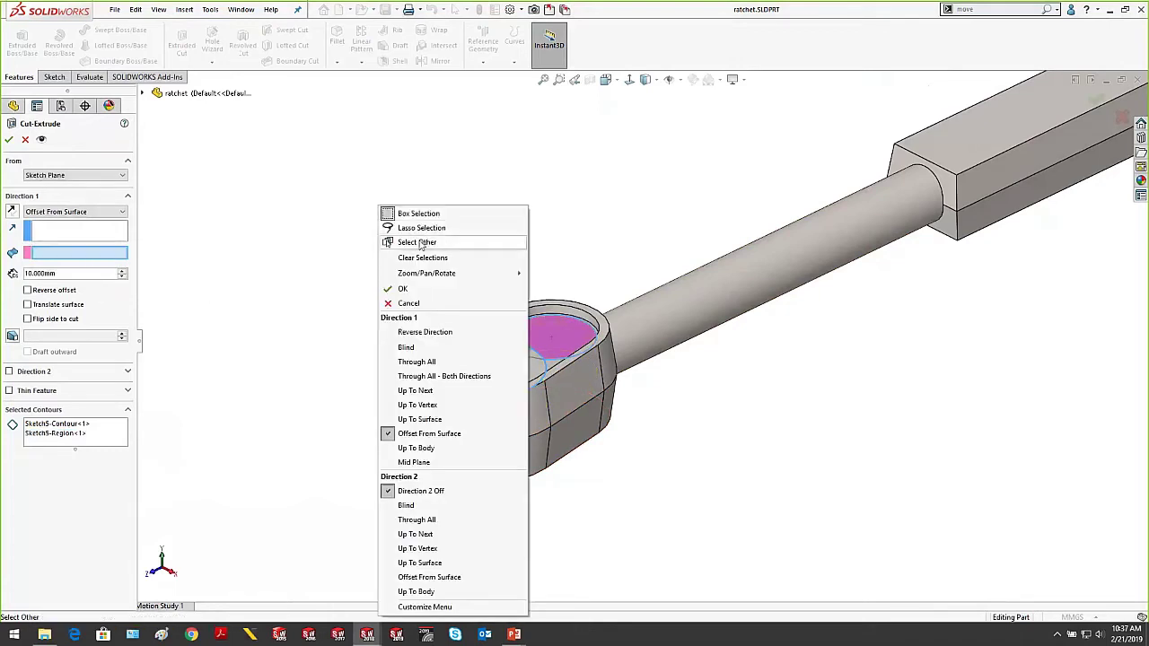
{"action": "left_click", "coordinate": [419, 243]}
{"action": "right_click", "coordinate": [491, 423]}
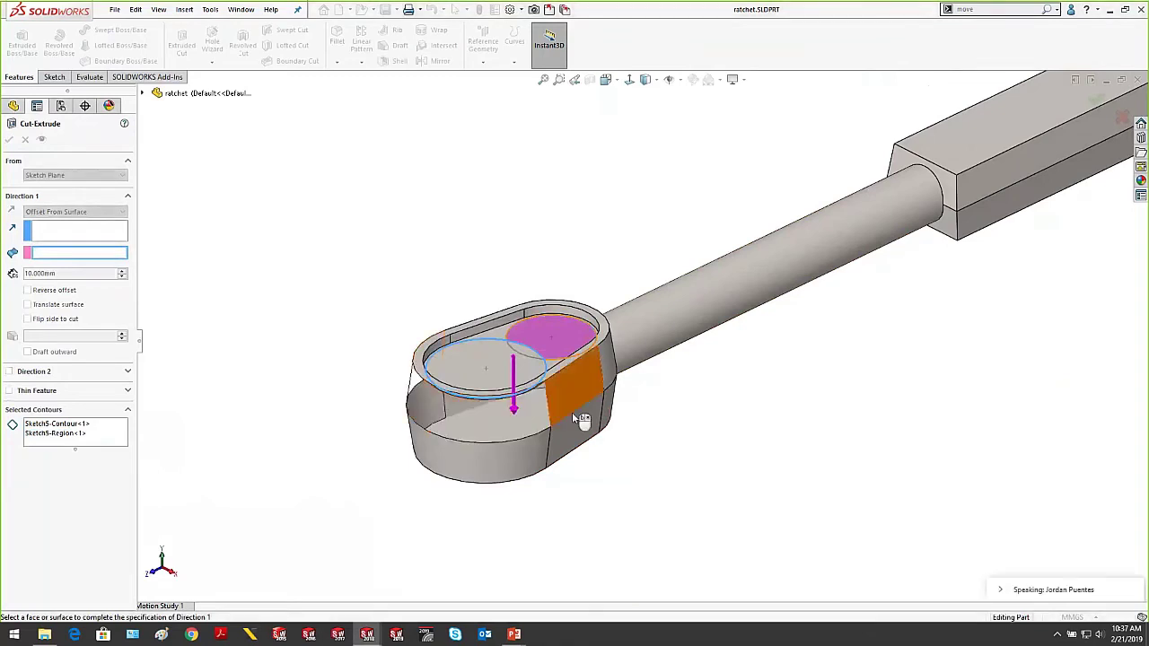
{"action": "right_click", "coordinate": [572, 412]}
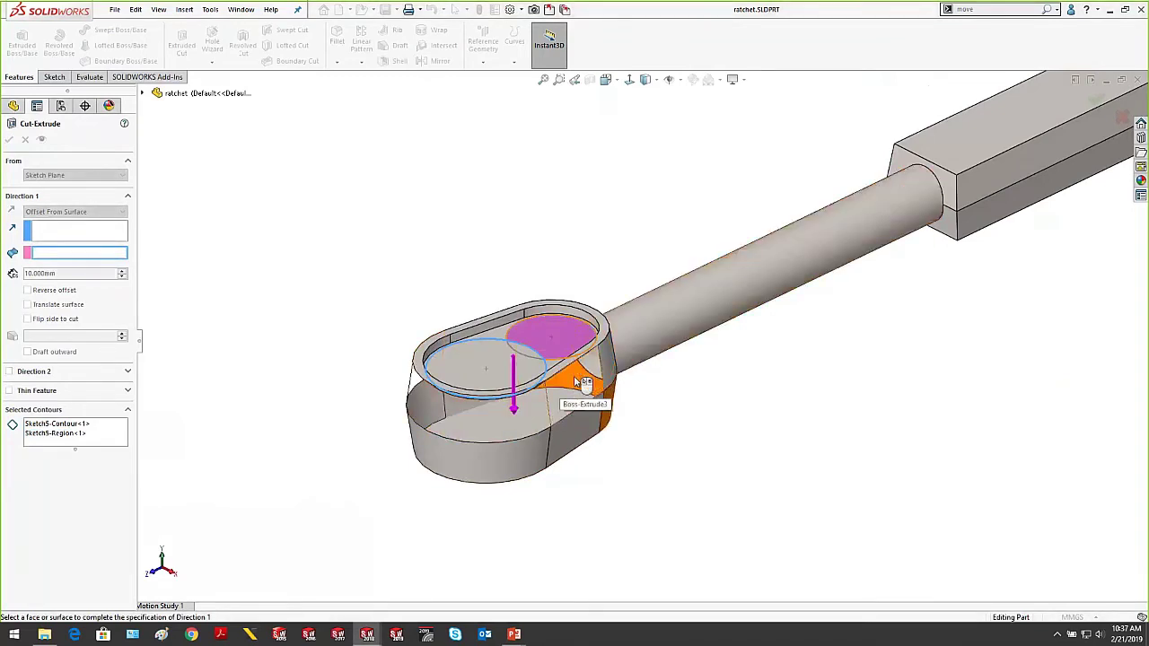
{"action": "right_click", "coordinate": [537, 407], "text": "shift"}
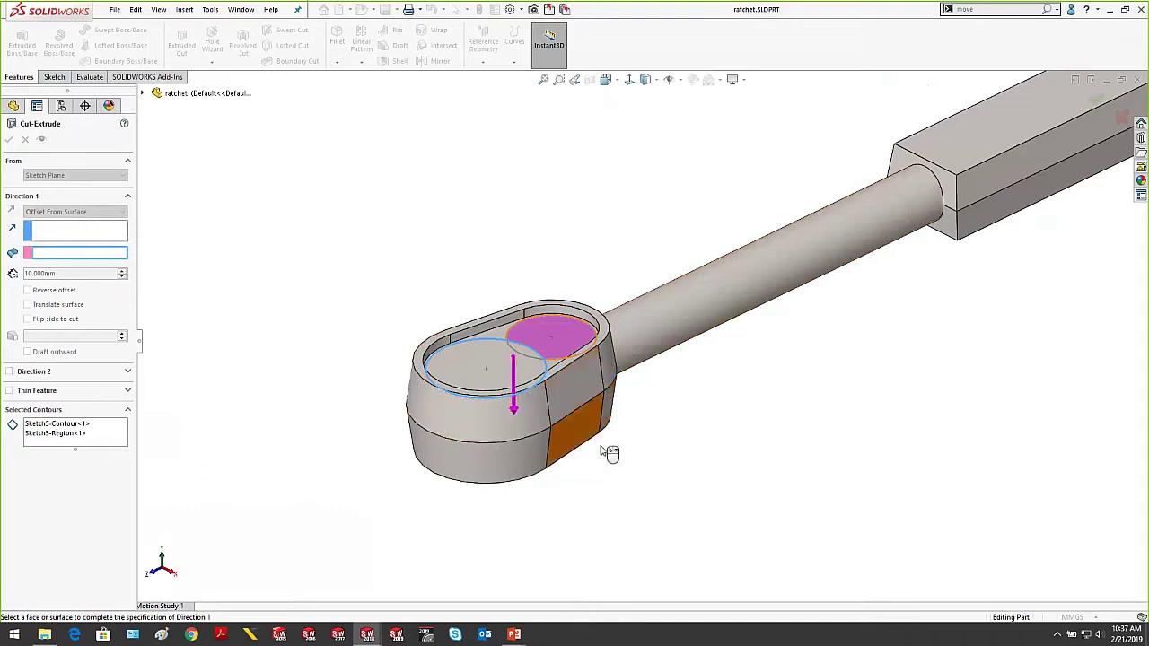
{"action": "right_click", "coordinate": [470, 361]}
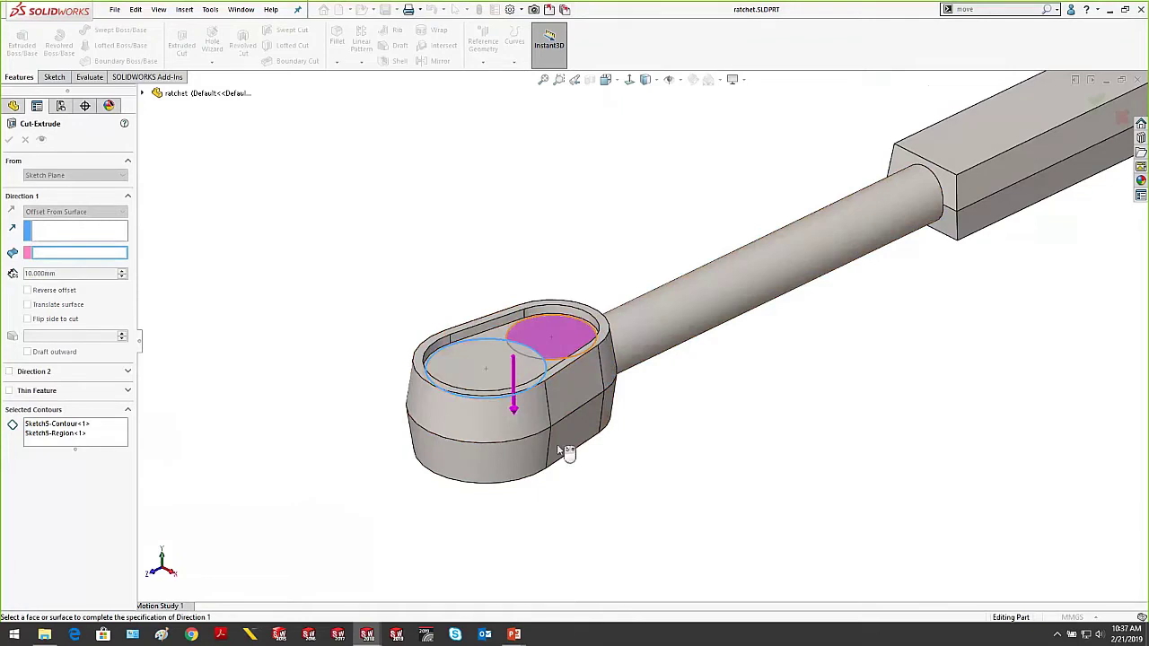
{"action": "key", "text": "alt"}
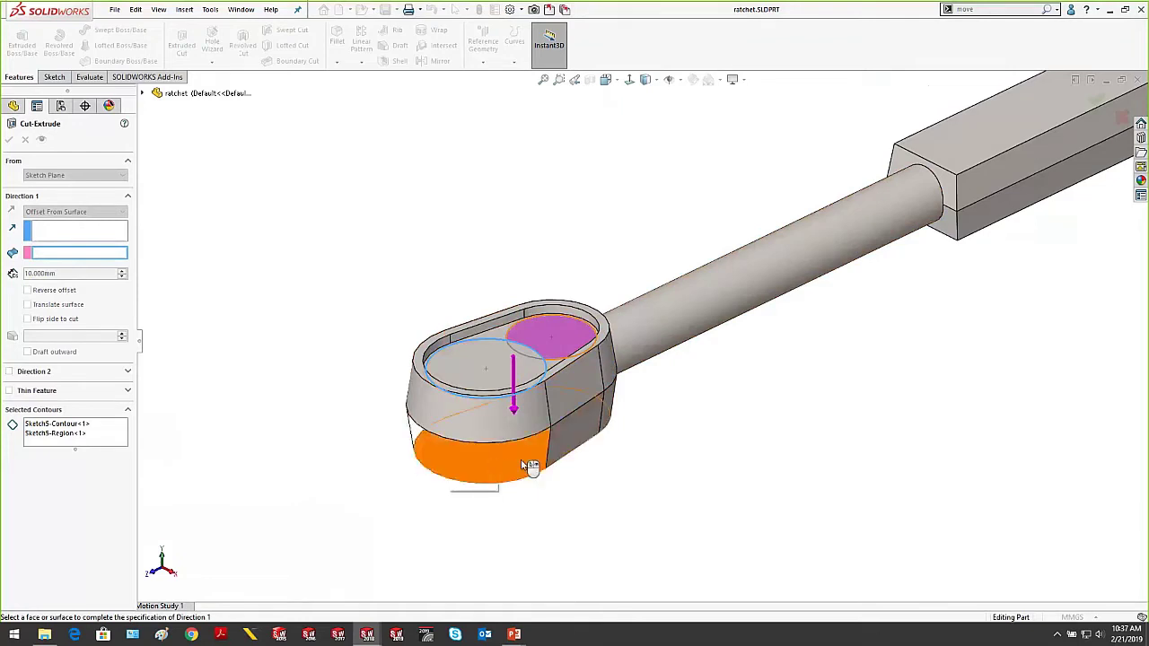
{"action": "left_click", "coordinate": [495, 466]}
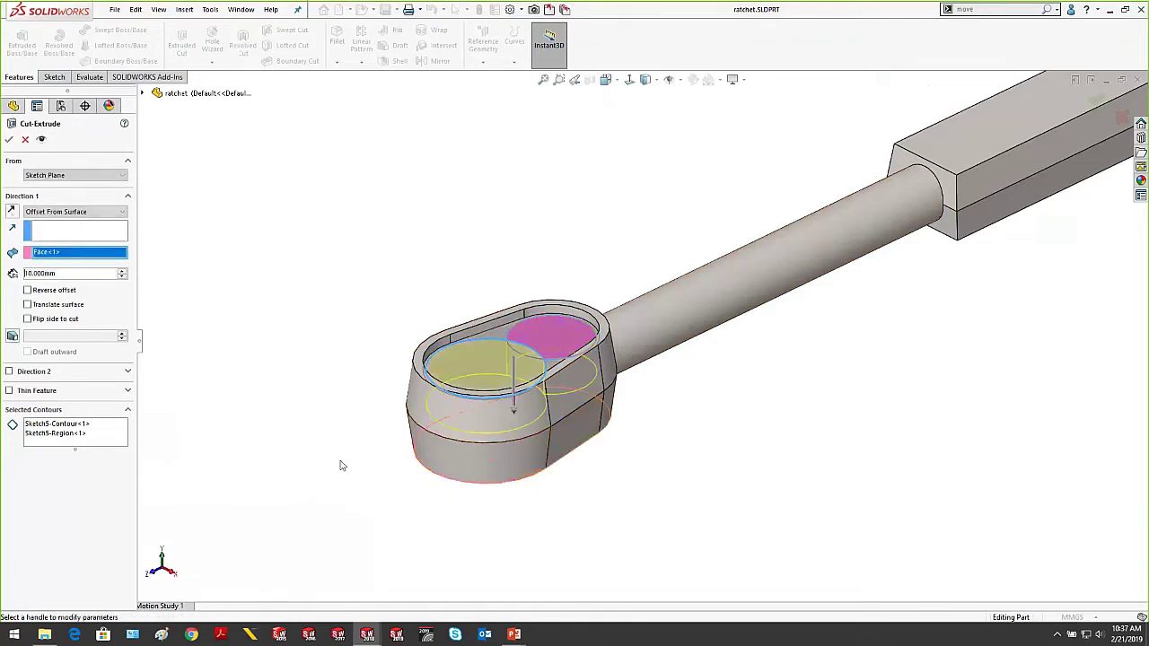
{"action": "left_click", "coordinate": [10, 141]}
{"action": "left_click", "coordinate": [373, 189]}
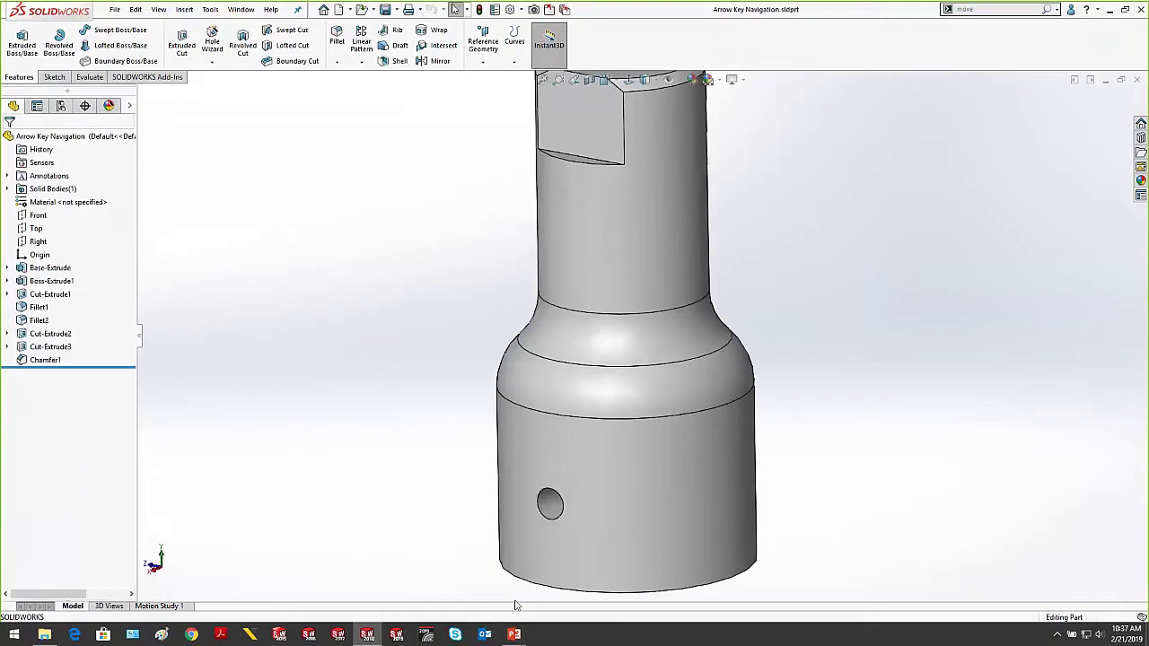
Switch to the PowerPoint slideshow, advance to the Tip #18 slide and open its pipe skid part
{"action": "mouse_move", "coordinate": [513, 635]}
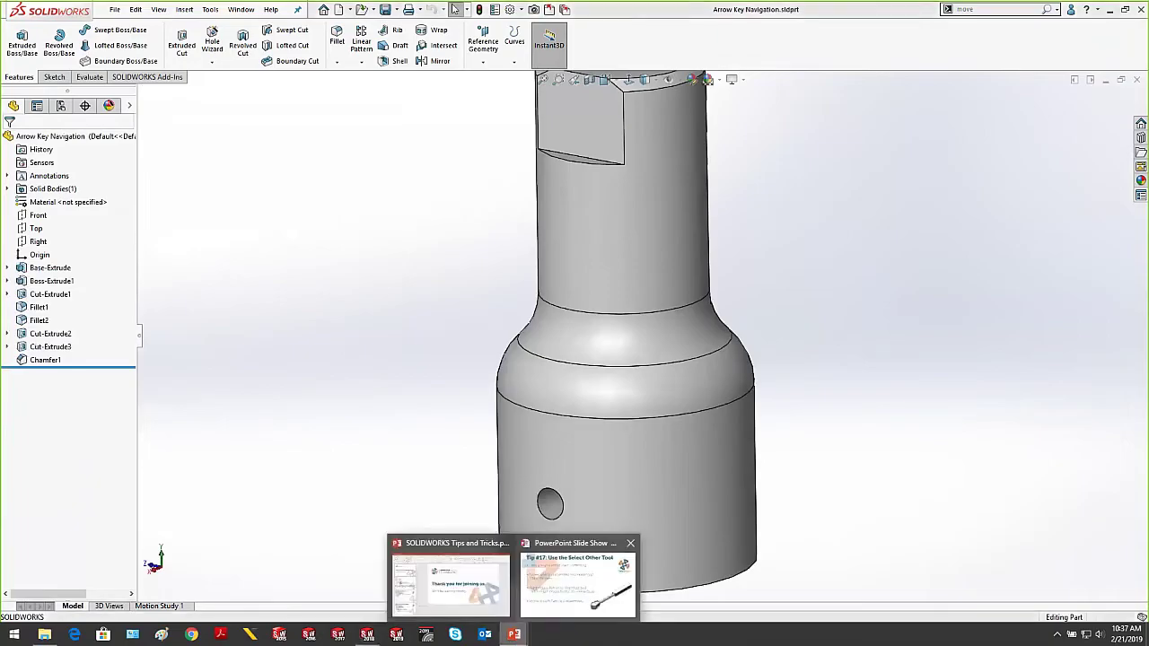
{"action": "left_click", "coordinate": [577, 579]}
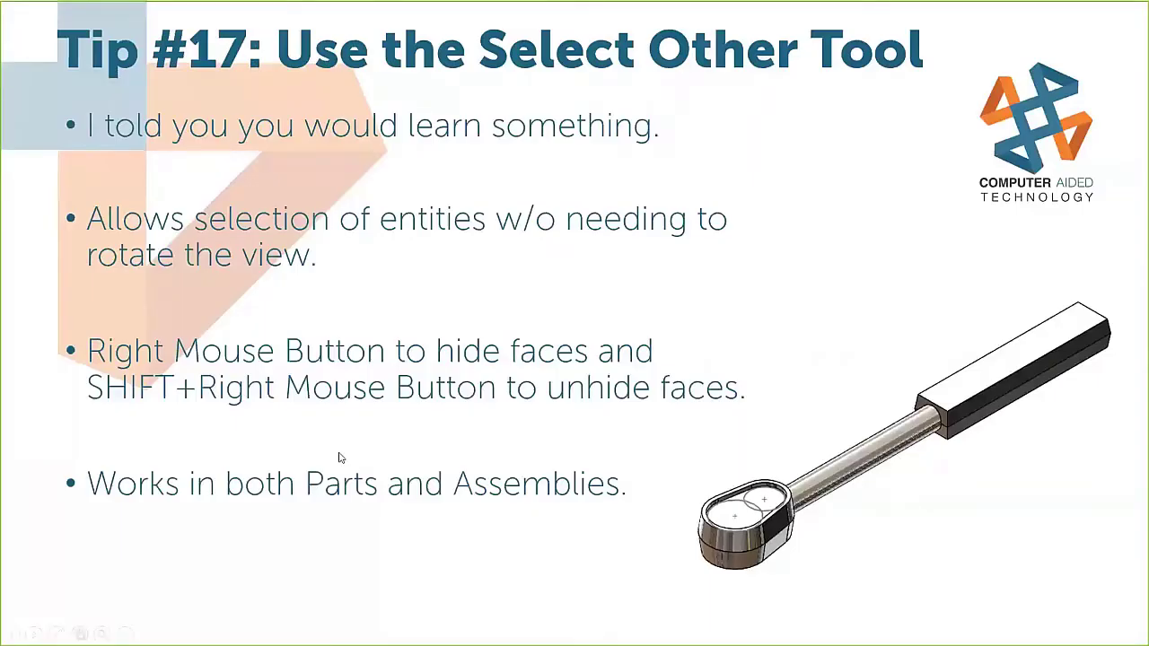
{"action": "left_click", "coordinate": [339, 457]}
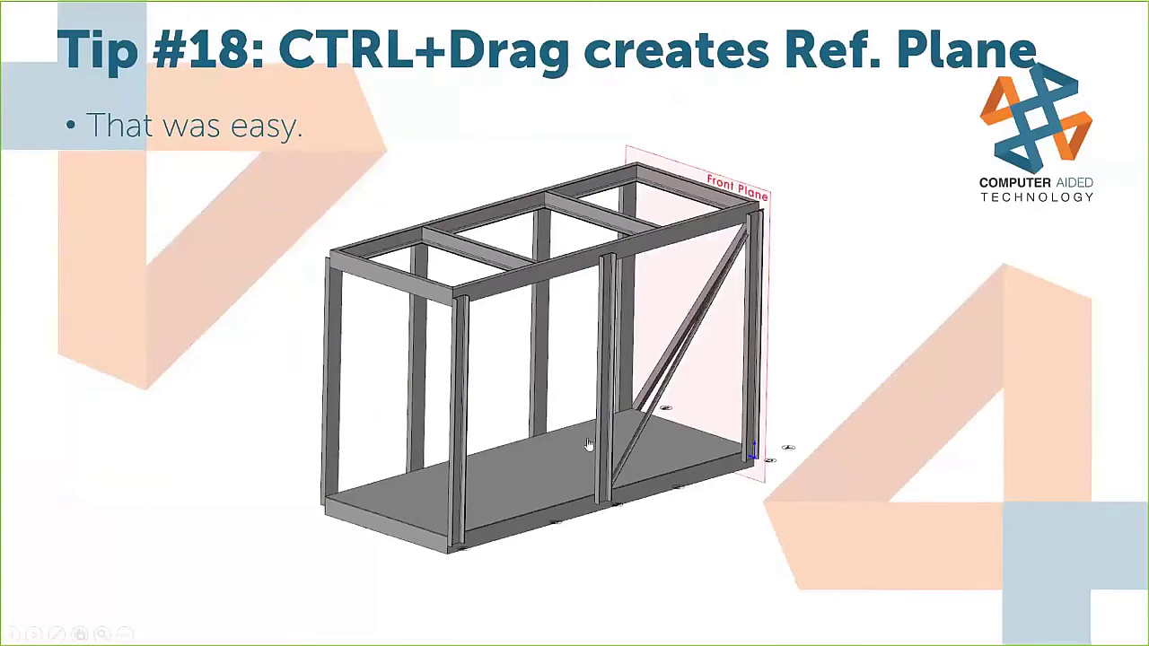
{"action": "left_click", "coordinate": [565, 324]}
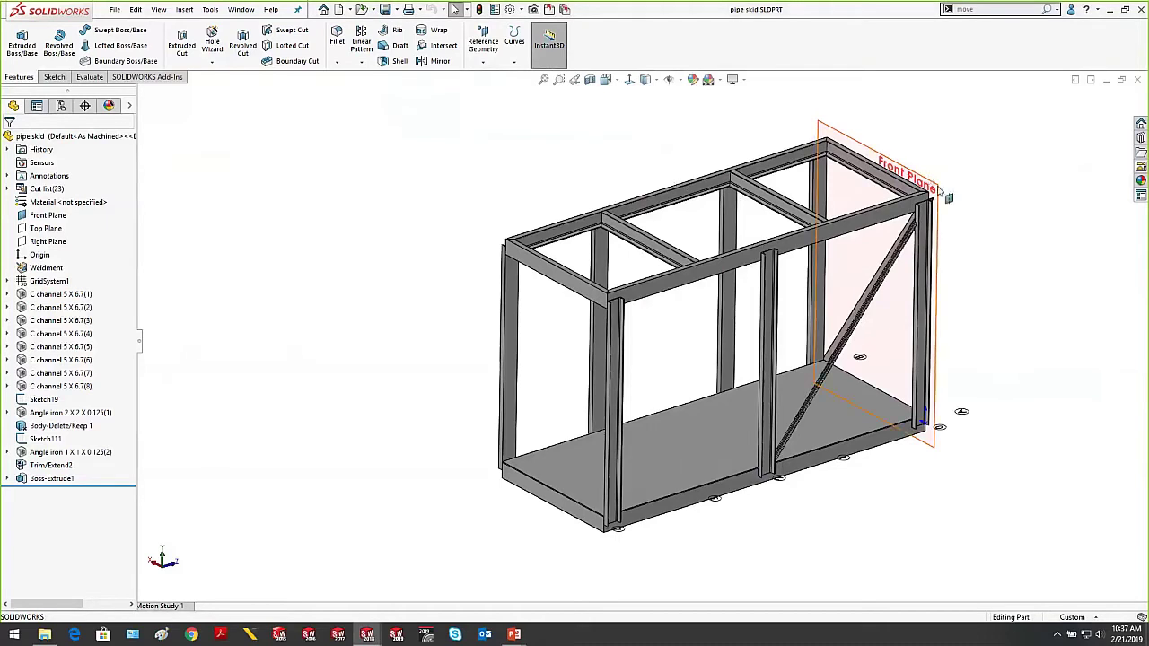
Create a reference plane parallel to the Front Plane, passing through the midpoint of the front top rail's edge
{"action": "mouse_move", "coordinate": [939, 188]}
{"action": "left_mouse_down", "text": "ctrl"}
{"action": "mouse_move", "coordinate": [812, 225]}
{"action": "mouse_move", "coordinate": [717, 229]}
{"action": "left_mouse_up", "text": "ctrl"}
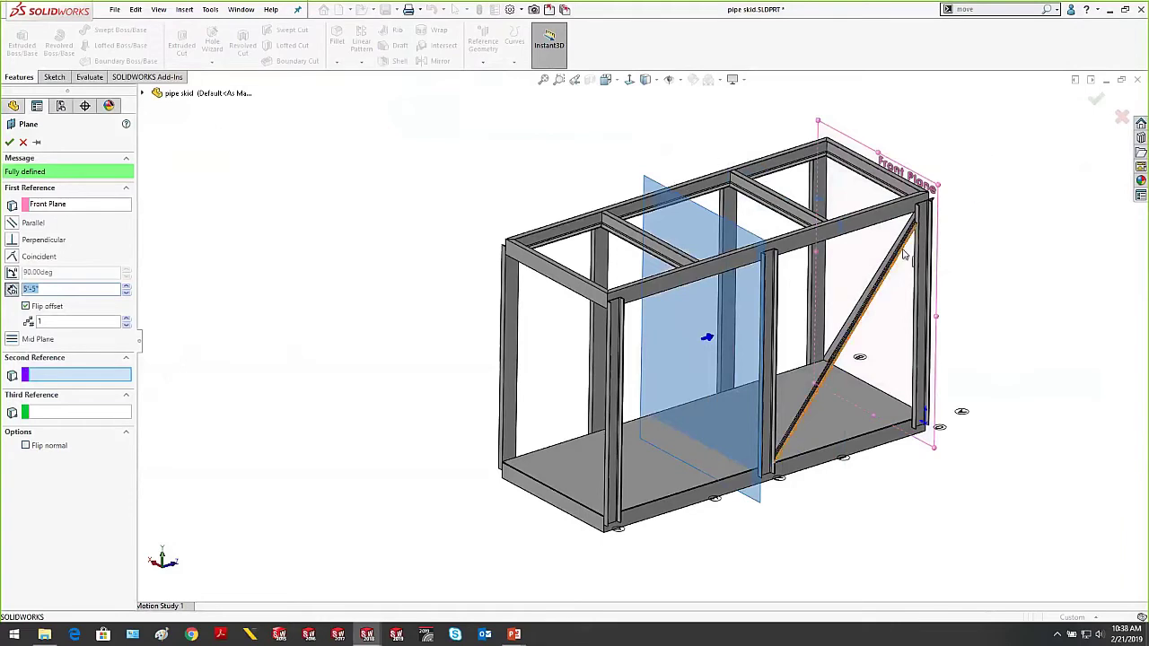
{"action": "scroll", "coordinate": [705, 247], "scroll_direction": "down", "scroll_amount": 2}
{"action": "right_click", "coordinate": [705, 248]}
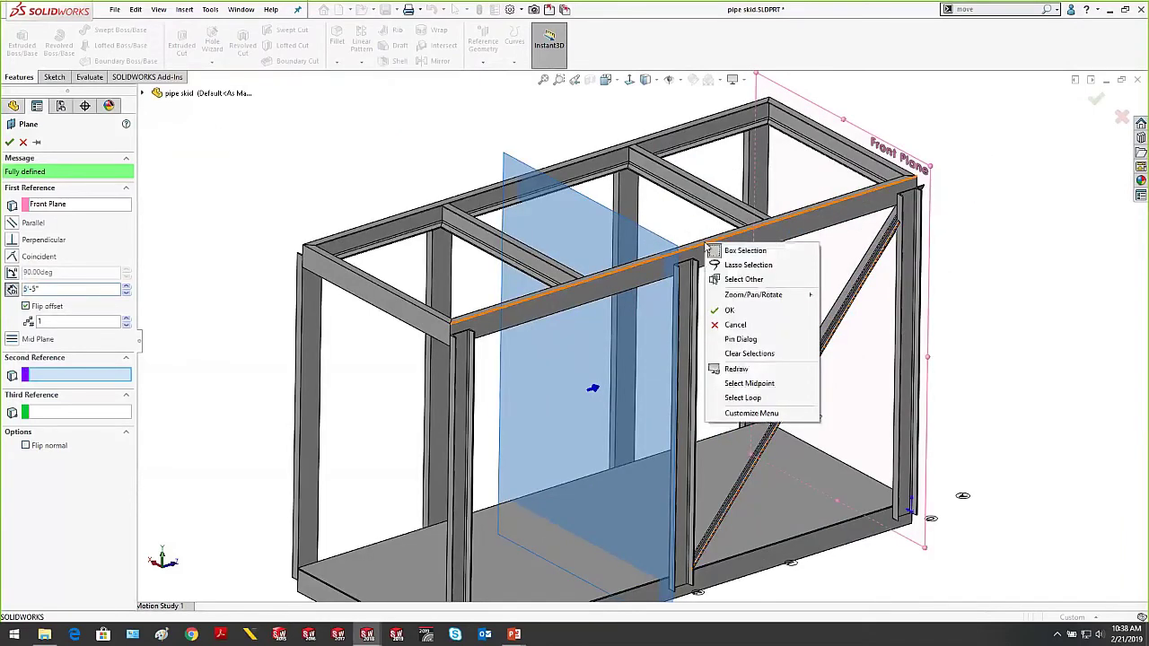
{"action": "left_click", "coordinate": [749, 383]}
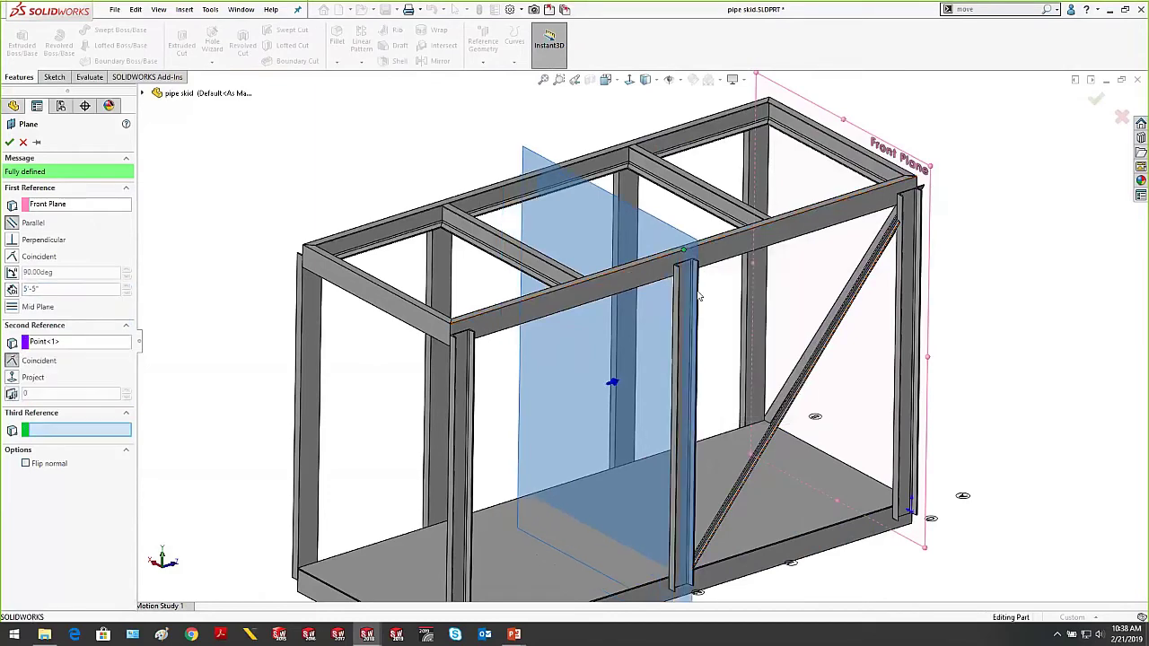
{"action": "left_click", "coordinate": [9, 143]}
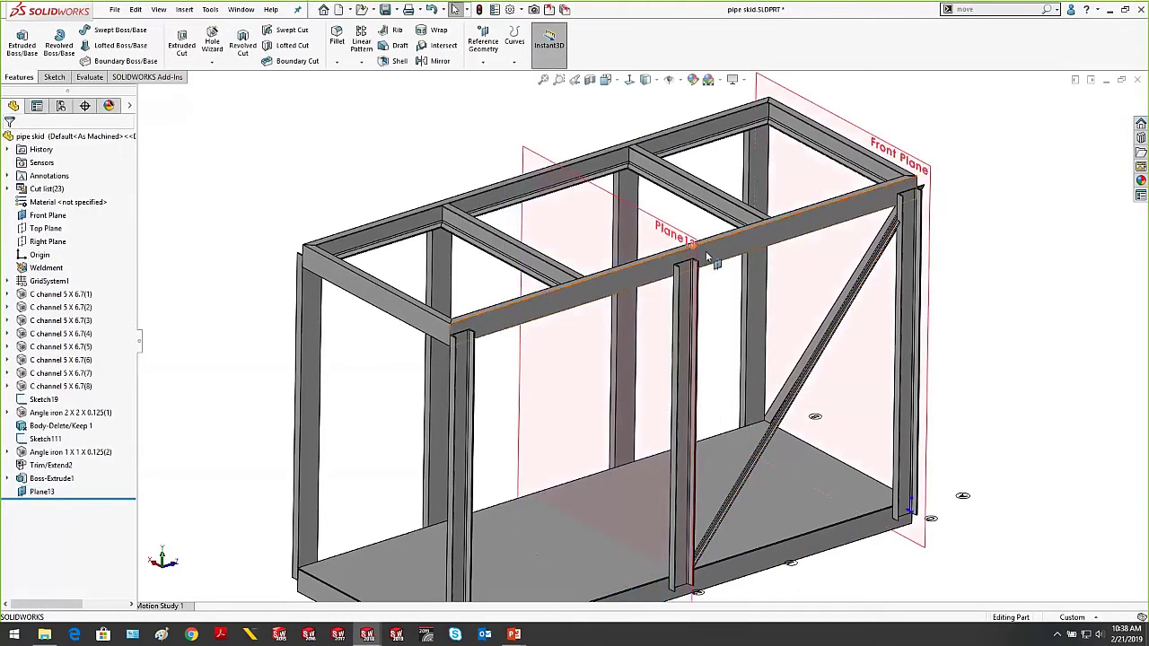
{"action": "scroll", "coordinate": [708, 255], "scroll_direction": "up", "scroll_amount": 2}
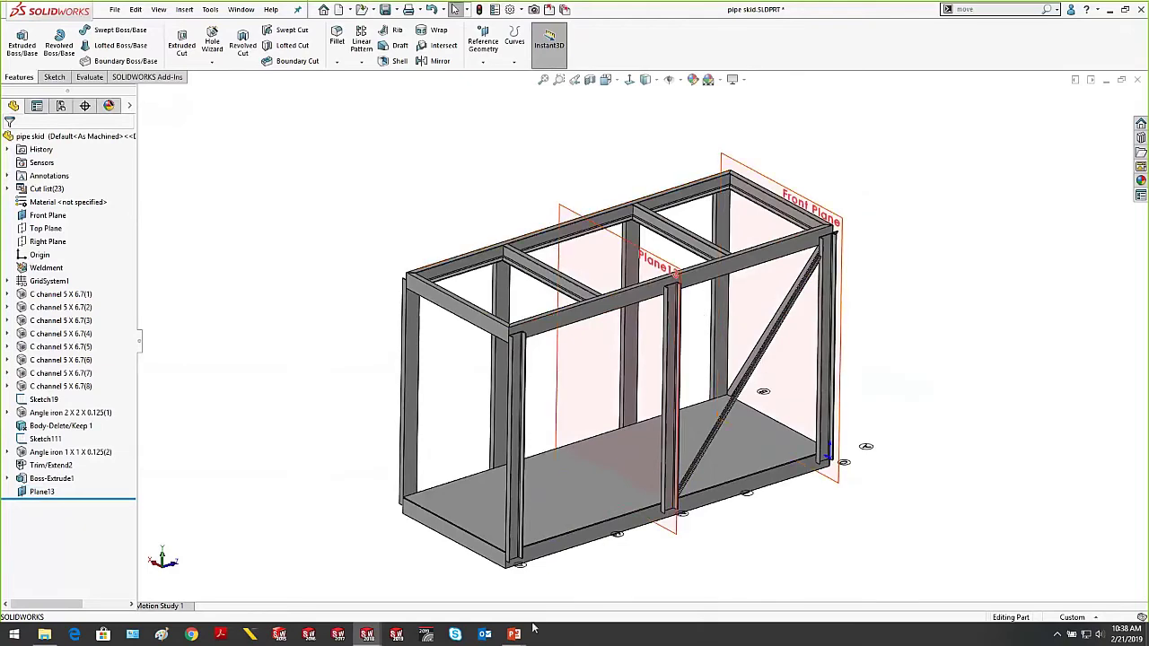
Switch to the PowerPoint slideshow, advance past the Tip #18 slide and return to the pipe skid part
{"action": "mouse_move", "coordinate": [529, 630]}
{"action": "left_click", "coordinate": [619, 582]}
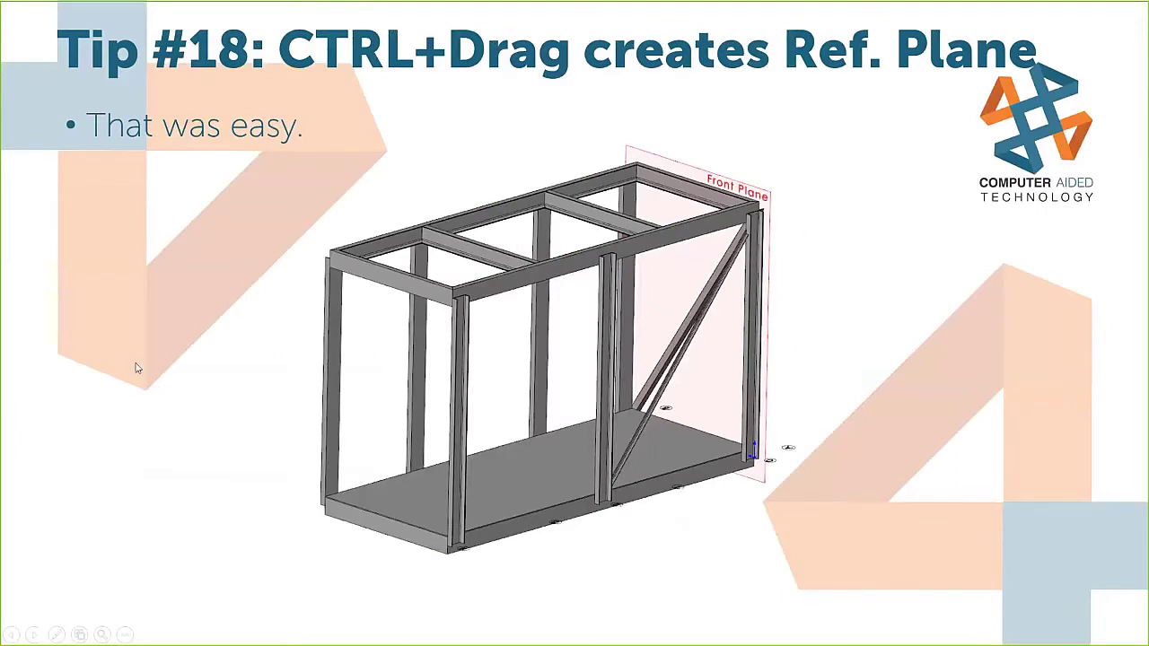
{"action": "key", "text": "Right"}
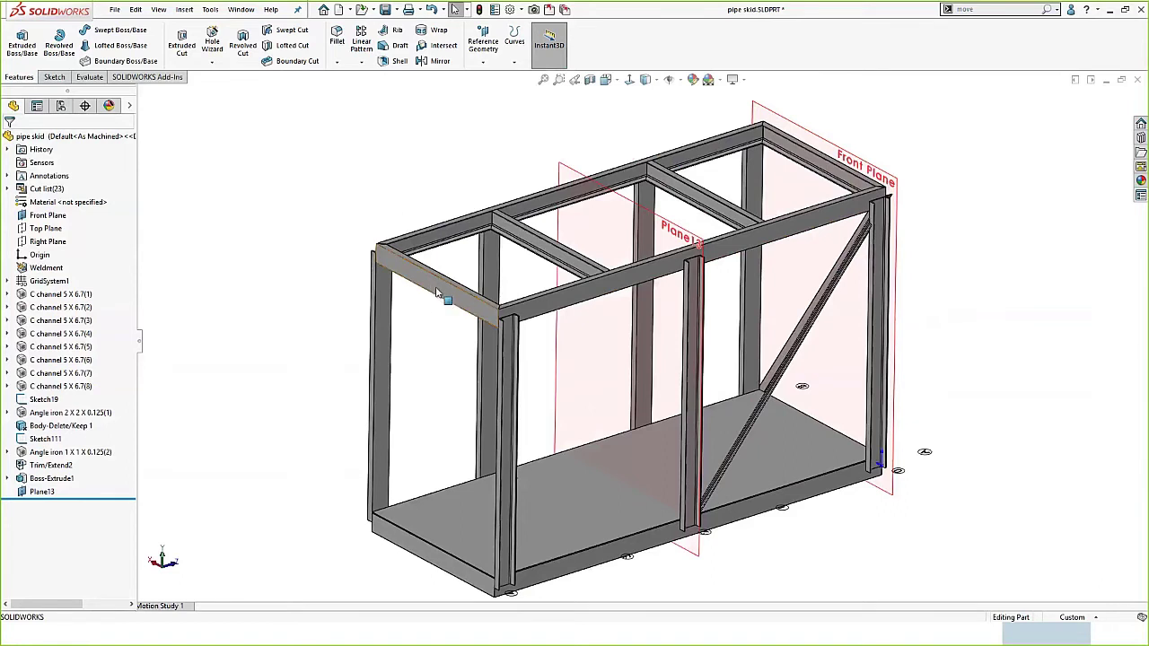
Hide the pipe skid's end top channel, rear top rail and the two intermediate cross channels
{"action": "key", "text": "Tab"}
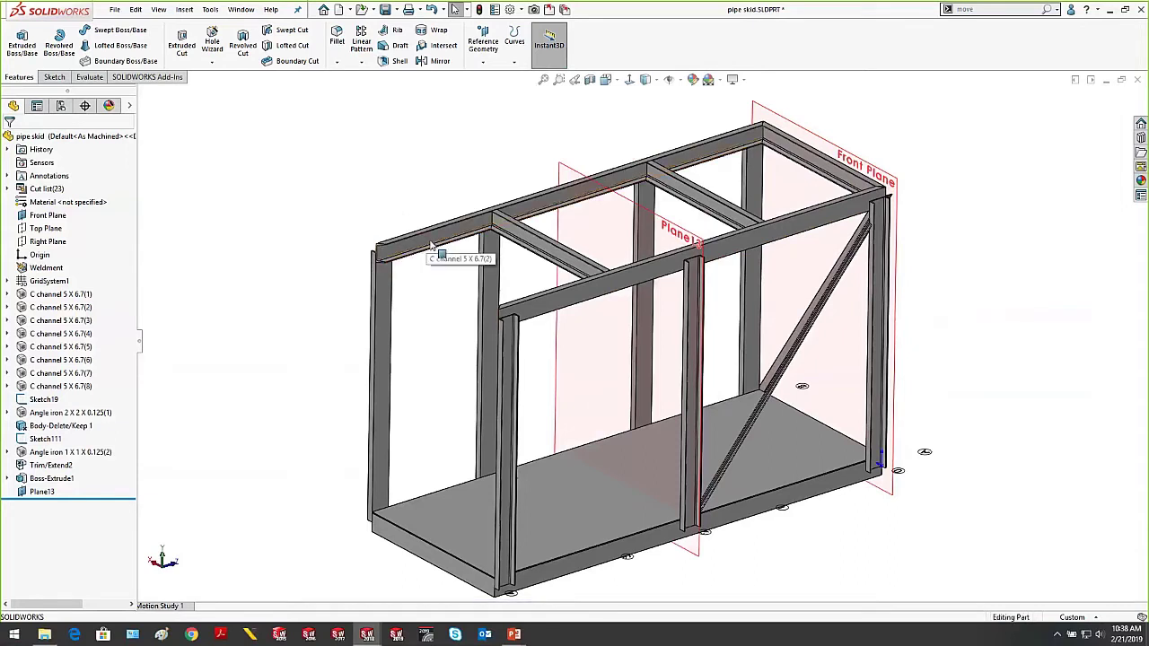
{"action": "key", "text": "Tab"}
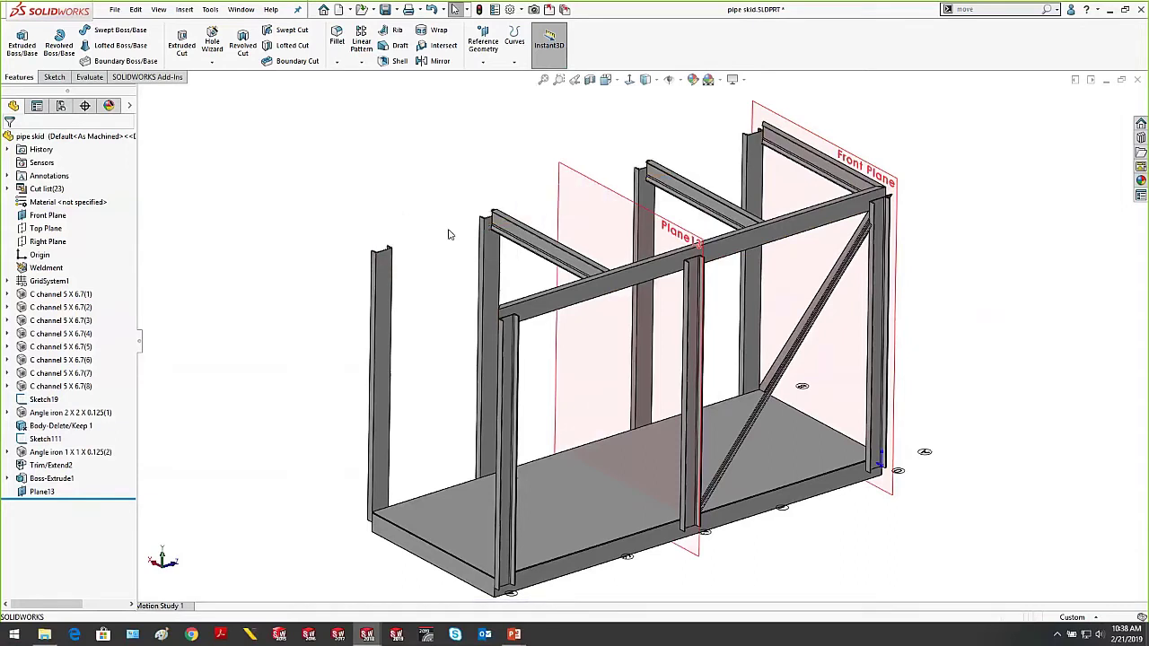
{"action": "key", "text": "Tab"}
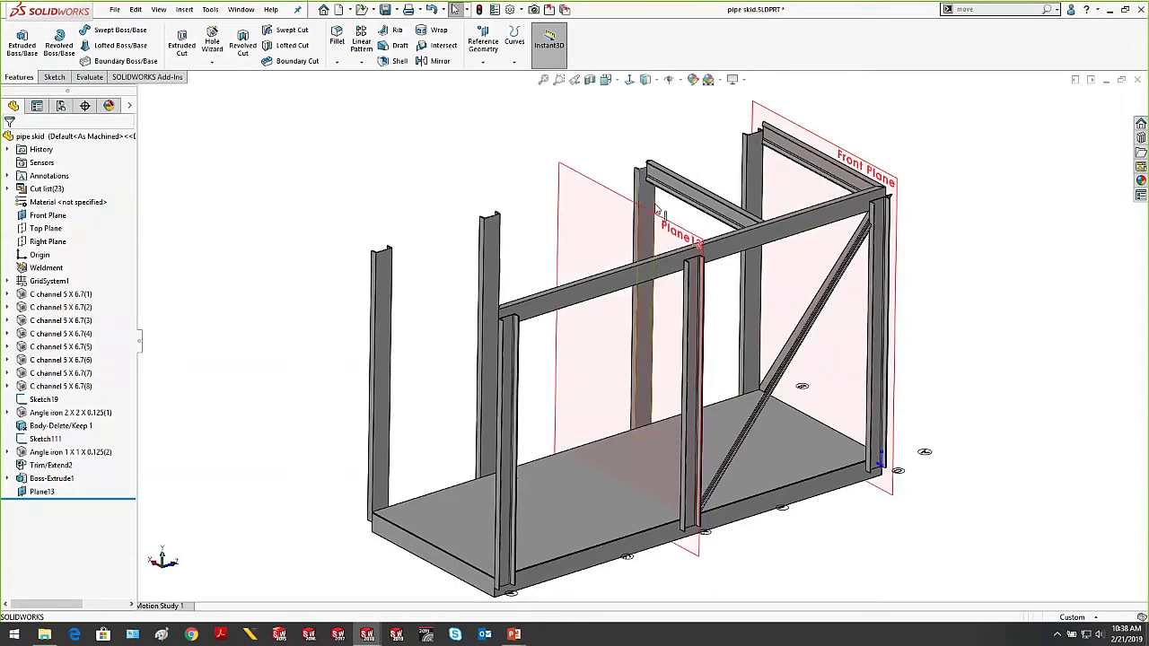
{"action": "key", "text": "Tab"}
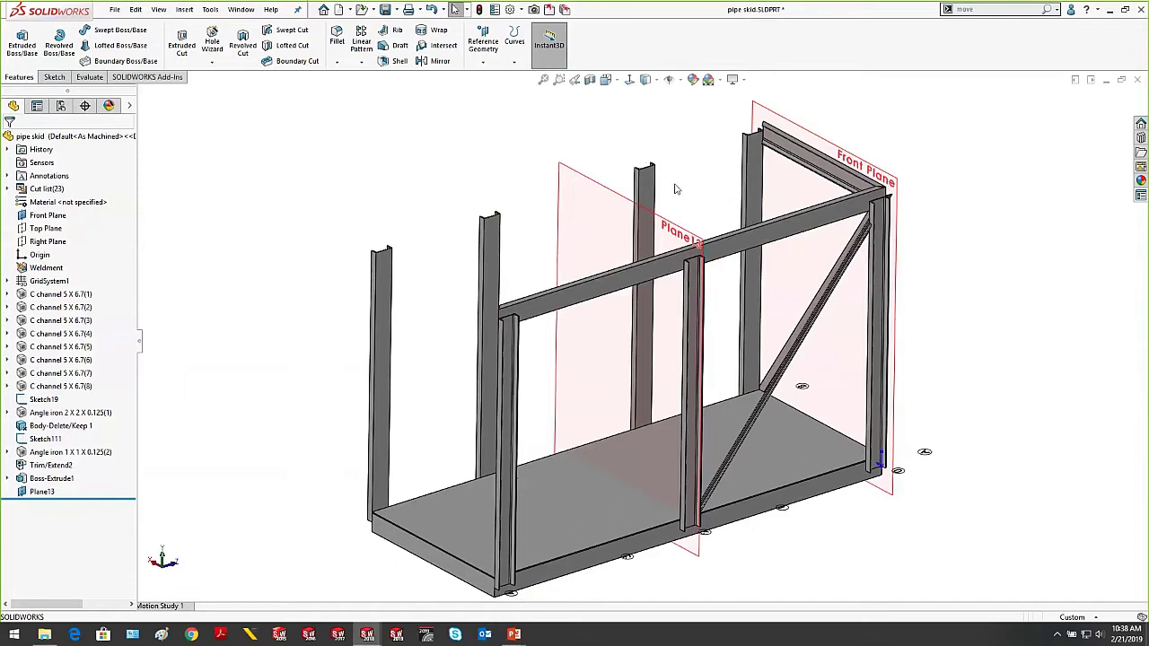
Show the four hidden top channels of the pipe skid again
{"action": "key", "text": "shift+Tab"}
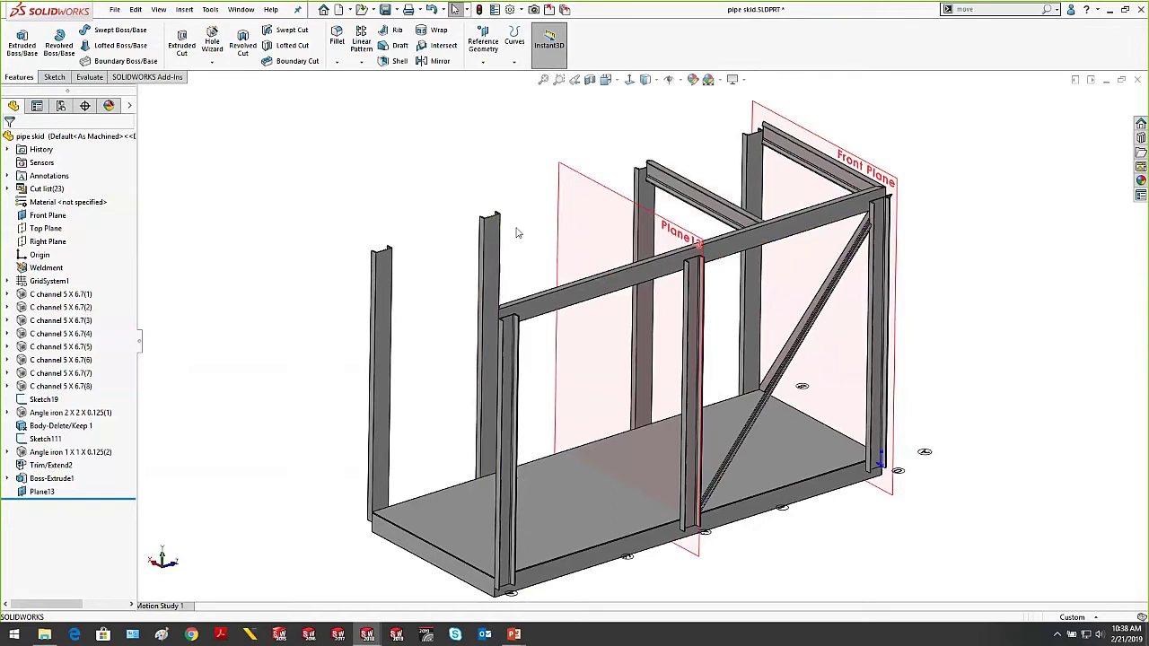
{"action": "key", "text": "shift+Tab"}
{"action": "key", "text": "shift+Tab"}
{"action": "key", "text": "shift+Tab"}
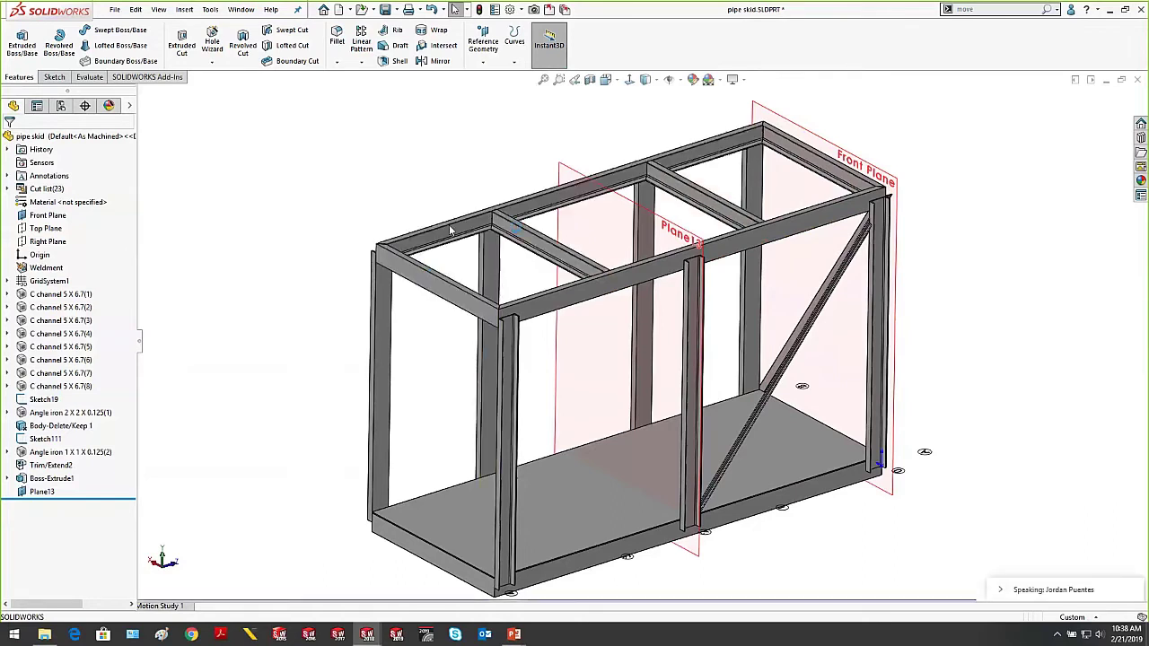
Hide the skid's frame members one by one, except one cross channel, two middle posts, the diagonal brace and the deck
{"action": "scroll", "coordinate": [599, 392], "scroll_direction": "up", "scroll_amount": 2}
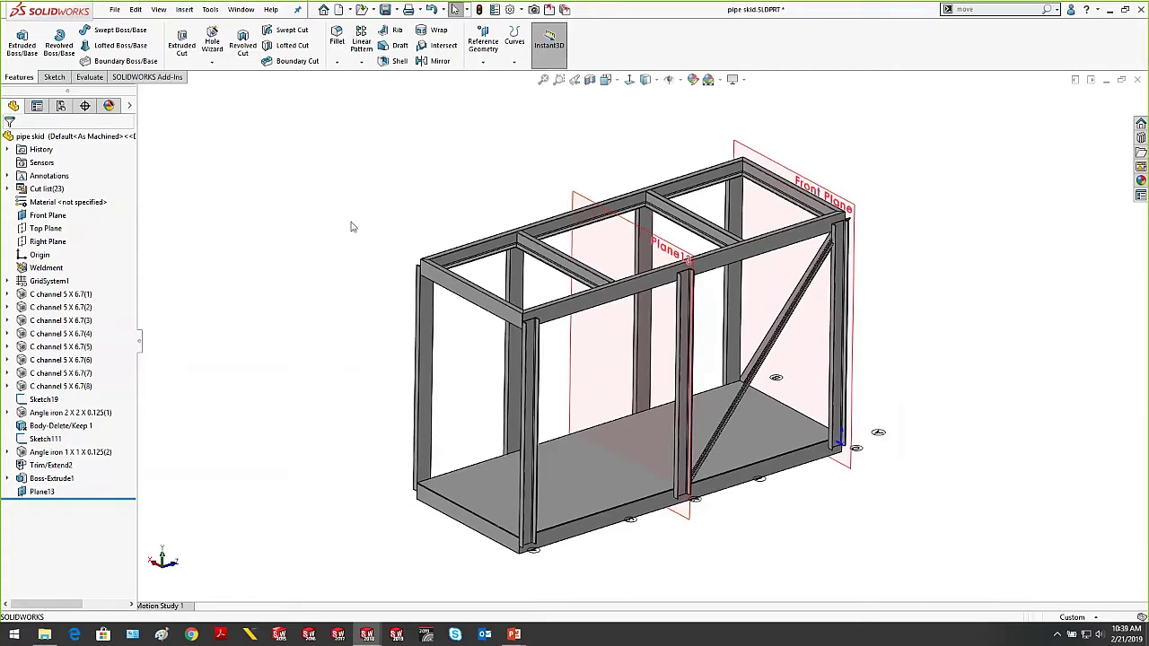
{"action": "key", "text": "Tab"}
{"action": "key", "text": "Tab"}
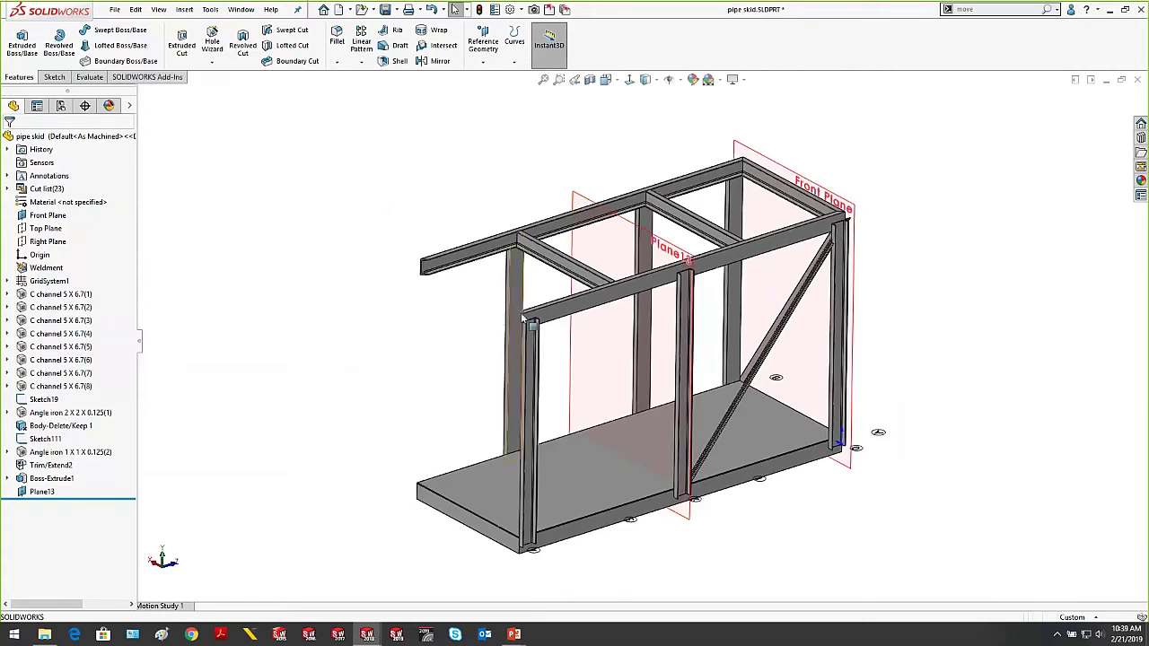
{"action": "key", "text": "Tab"}
{"action": "key", "text": "Tab"}
{"action": "key", "text": "Tab"}
{"action": "key", "text": "Tab"}
{"action": "key", "text": "Tab"}
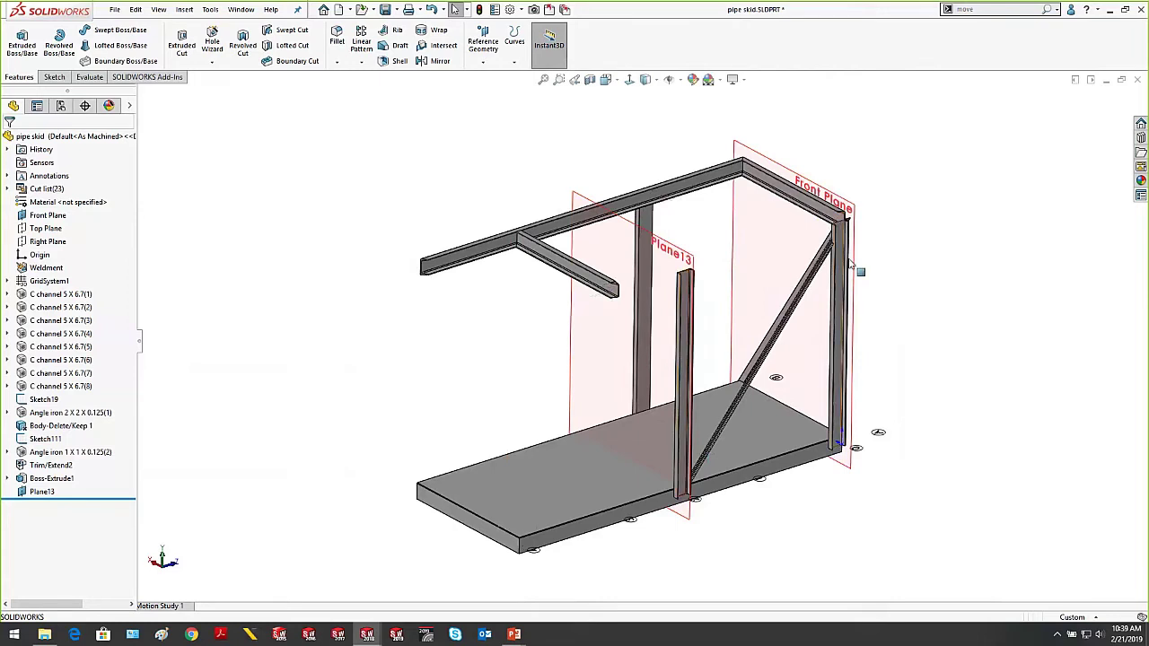
{"action": "key", "text": "Tab"}
{"action": "key", "text": "Tab"}
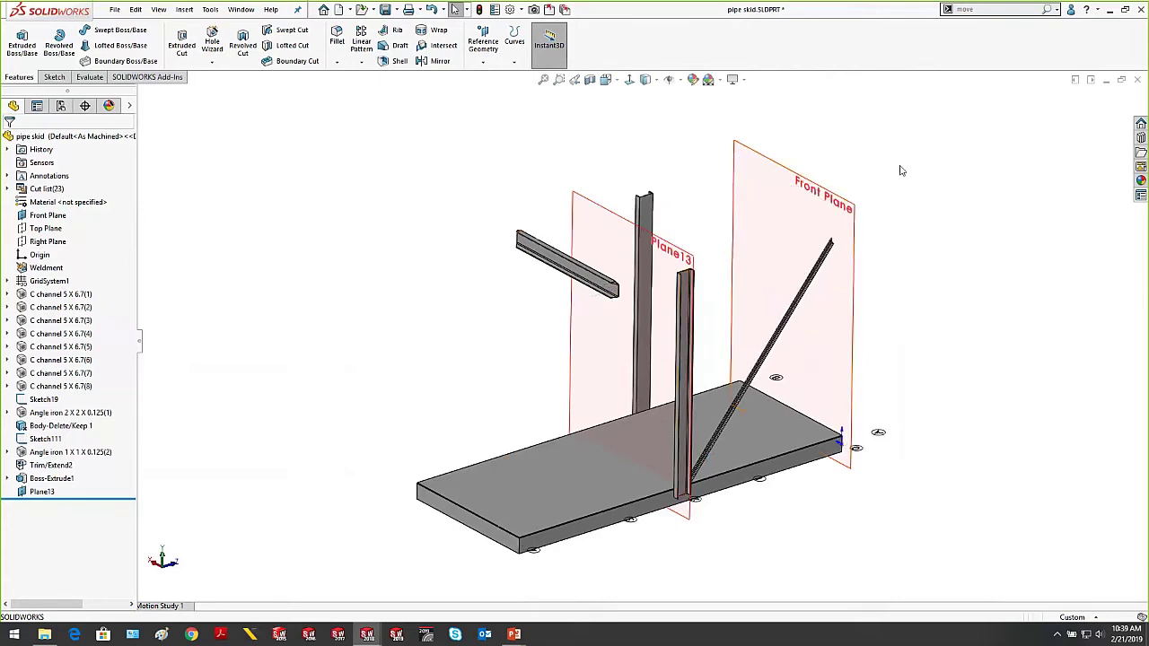
Show the posts and top channel at the Front Plane, both long top rails and the front post at the opposite end again
{"action": "key", "text": "shift+Tab"}
{"action": "key", "text": "shift+Tab"}
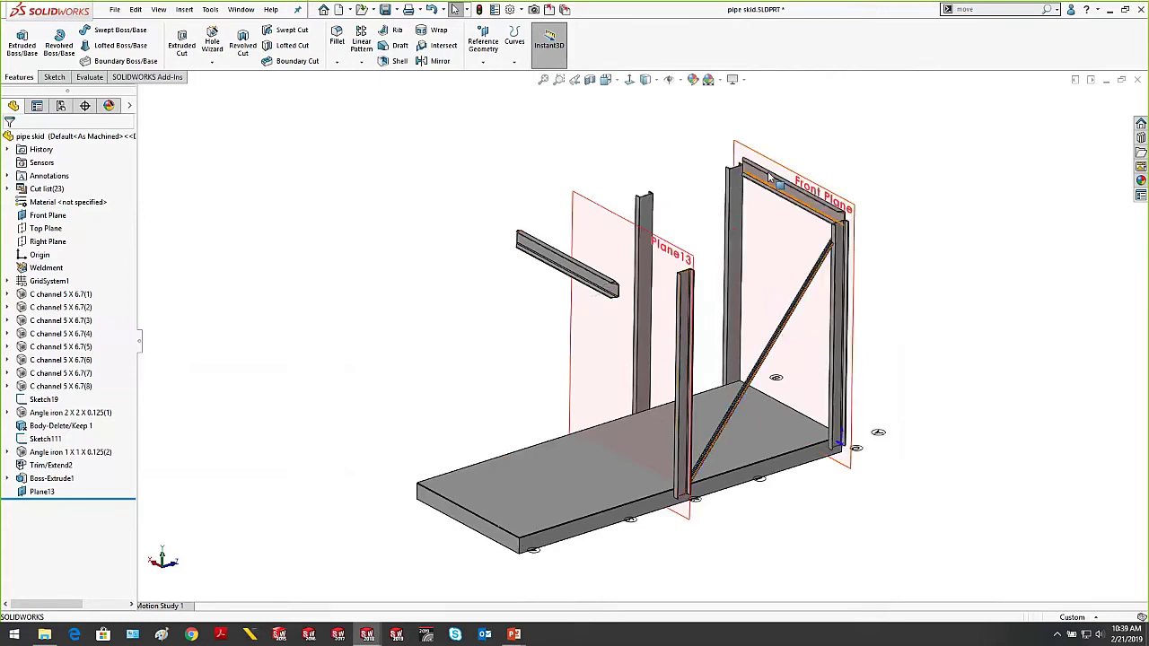
{"action": "key", "text": "shift+Tab"}
{"action": "key", "text": "shift+Tab"}
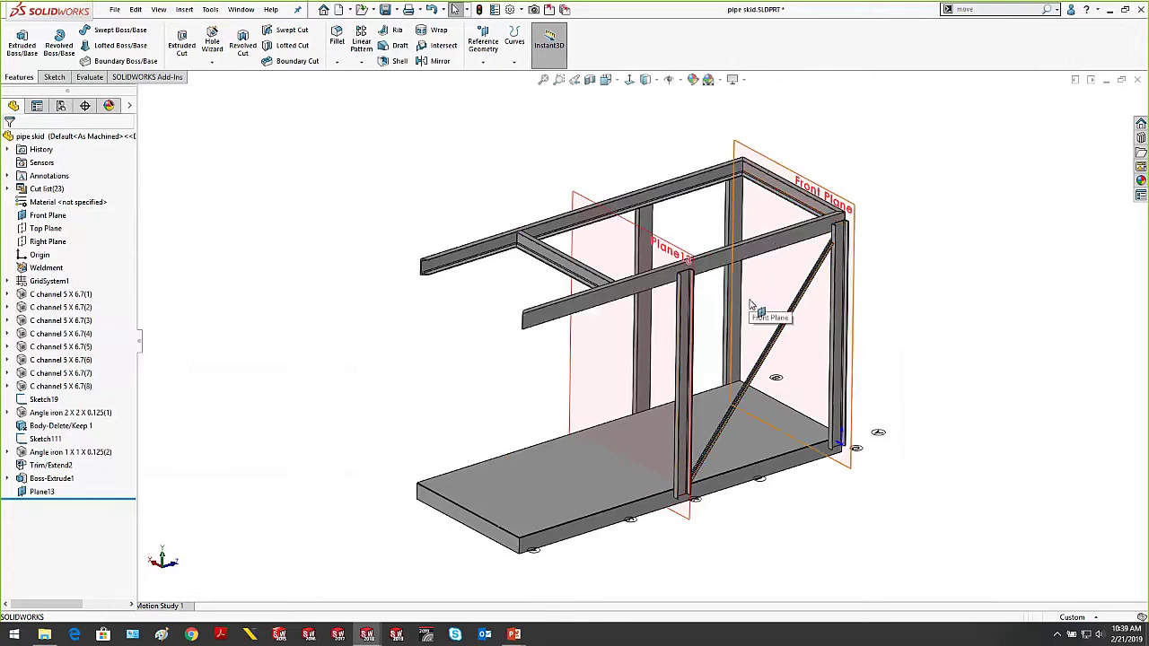
{"action": "key", "text": "shift+Tab"}
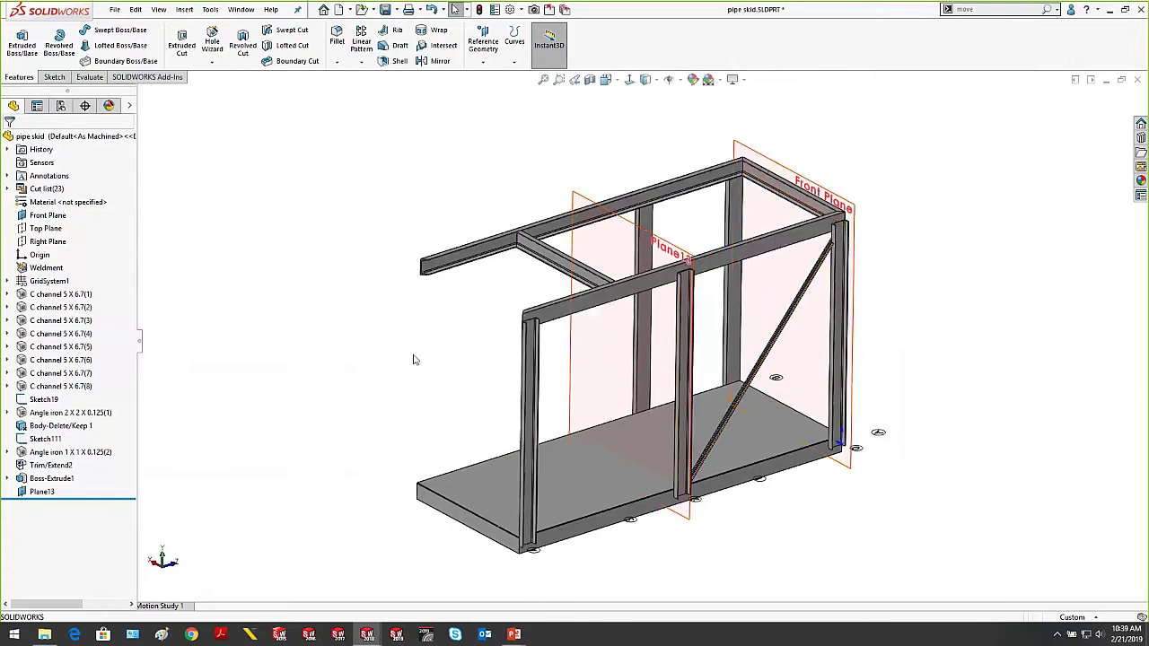
{"action": "scroll", "coordinate": [951, 316], "scroll_direction": "up", "scroll_amount": 1}
{"action": "scroll", "coordinate": [836, 315], "scroll_direction": "down", "scroll_amount": 1}
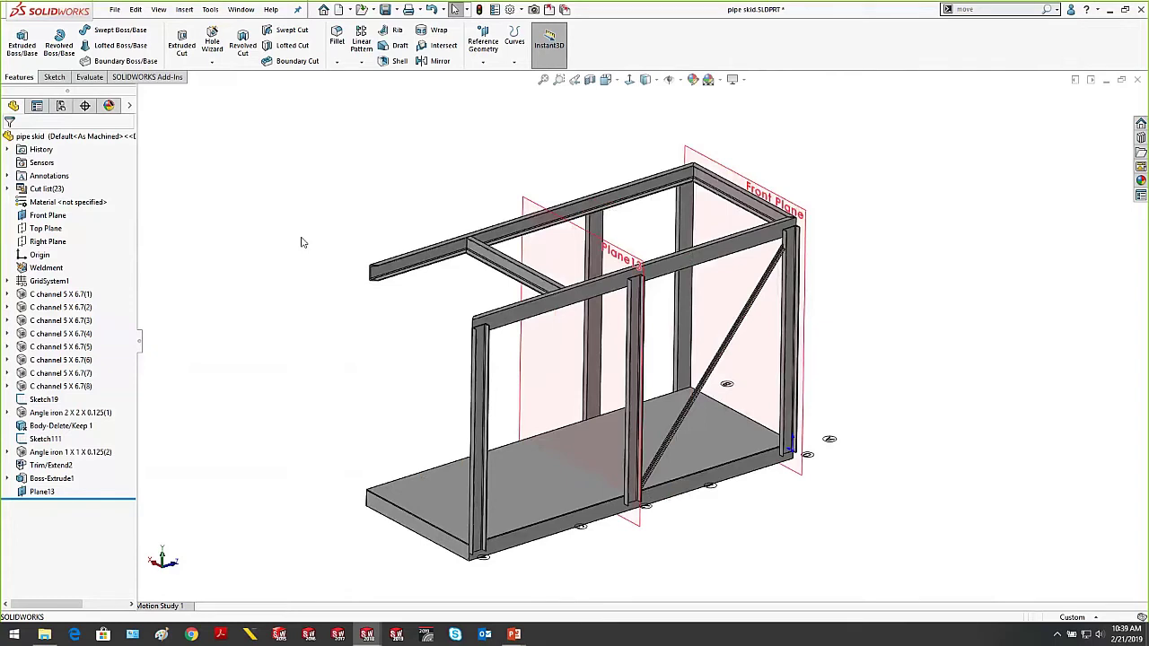
Use Show Hidden Bodies to restore the two rear posts, the end top channel, the cross channel and the diagonal angle iron
{"action": "right_click", "coordinate": [219, 225]}
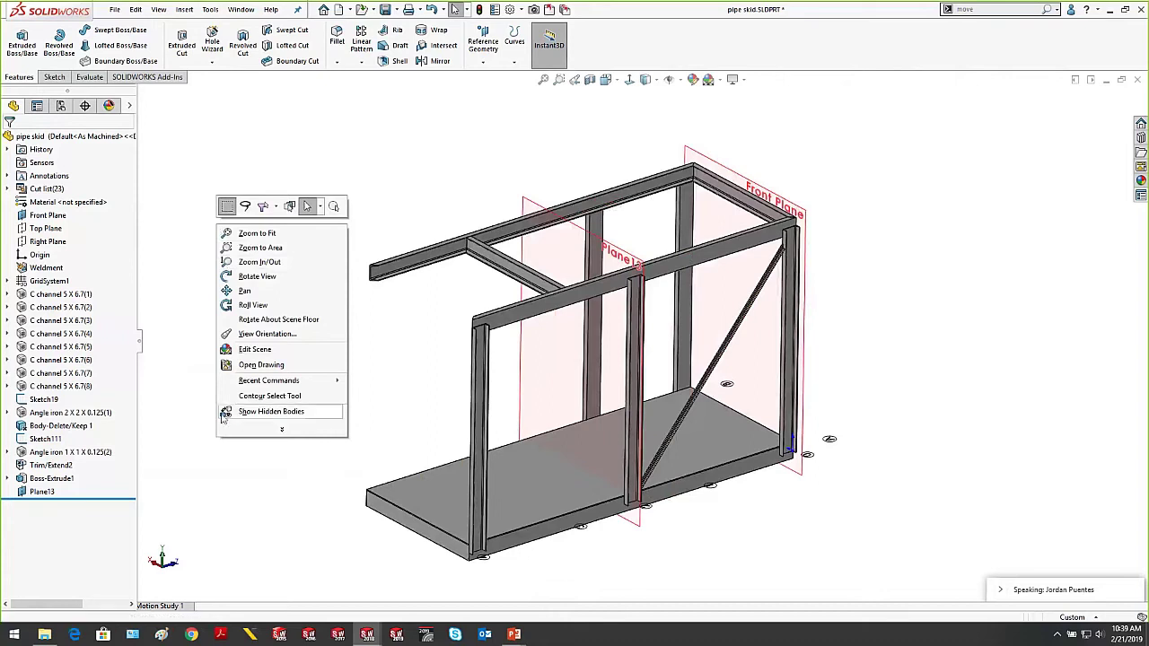
{"action": "left_click", "coordinate": [288, 413]}
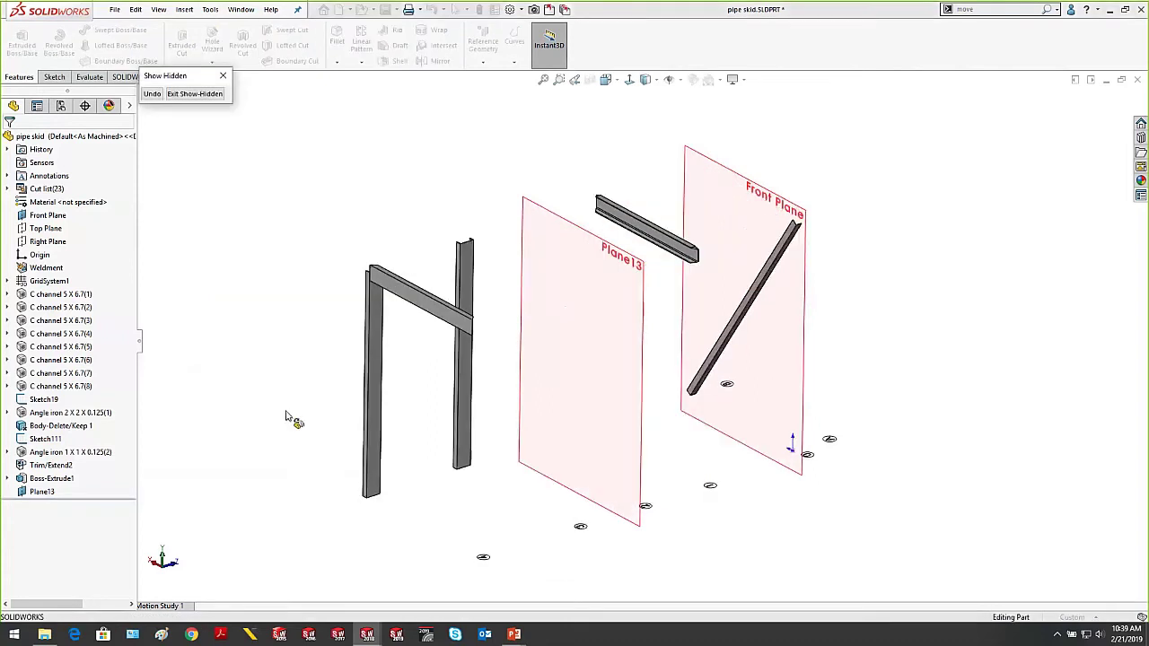
{"action": "left_click", "coordinate": [370, 339]}
{"action": "left_click", "coordinate": [413, 301]}
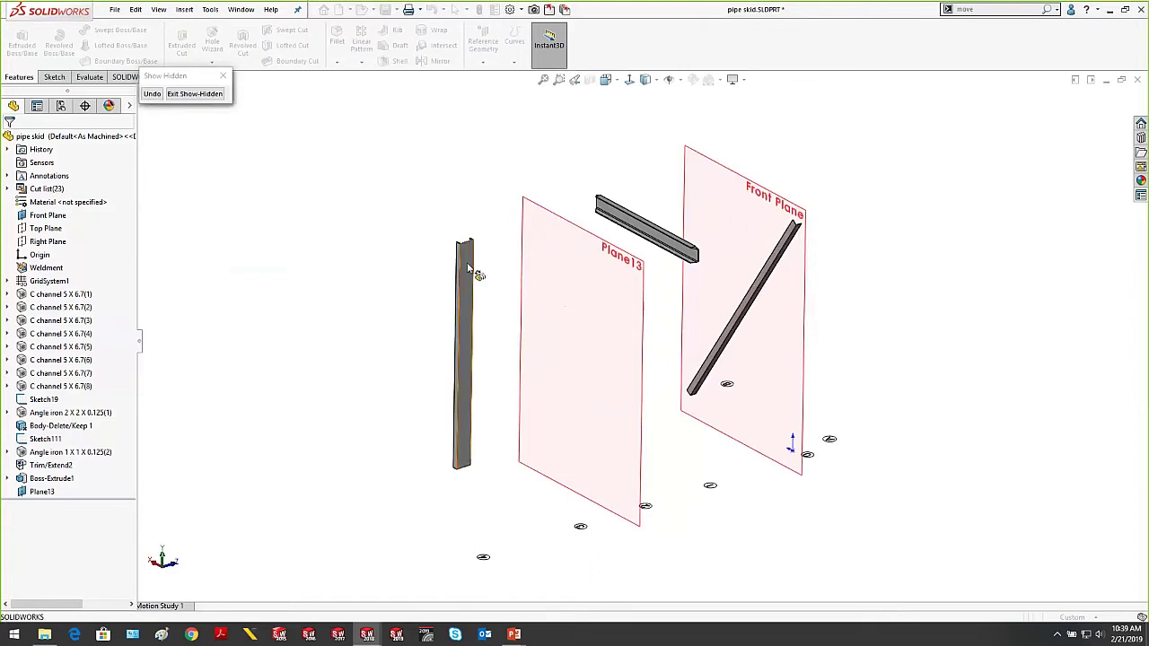
{"action": "left_click", "coordinate": [464, 323]}
{"action": "left_click", "coordinate": [650, 232]}
{"action": "left_click", "coordinate": [761, 260]}
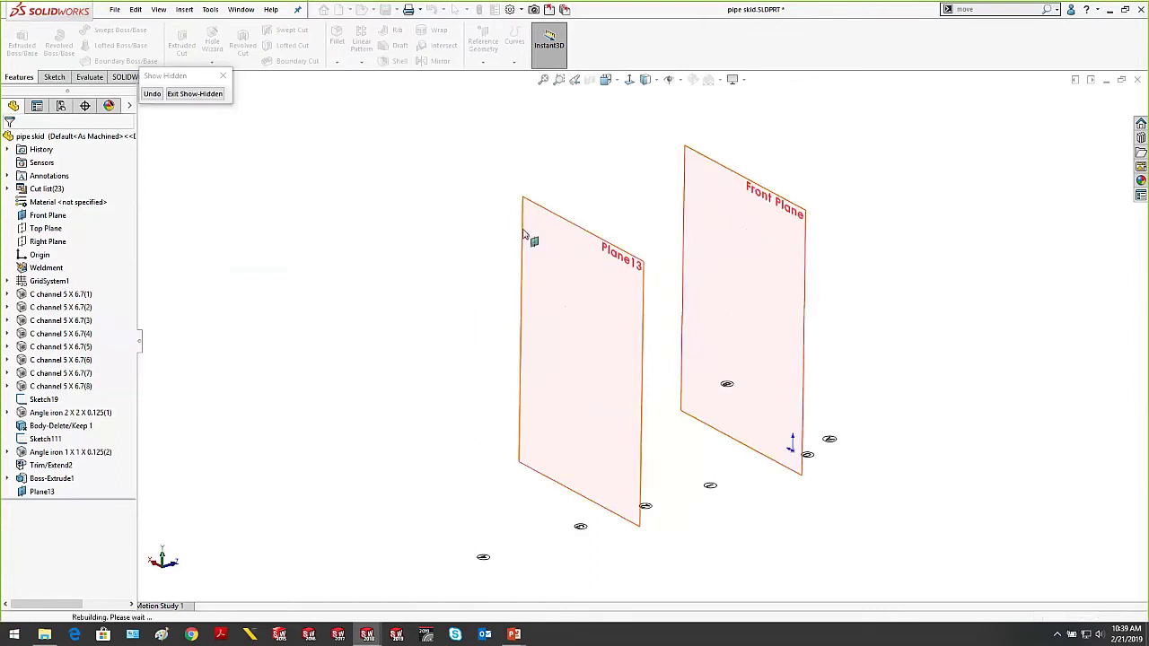
{"action": "left_click", "coordinate": [195, 94]}
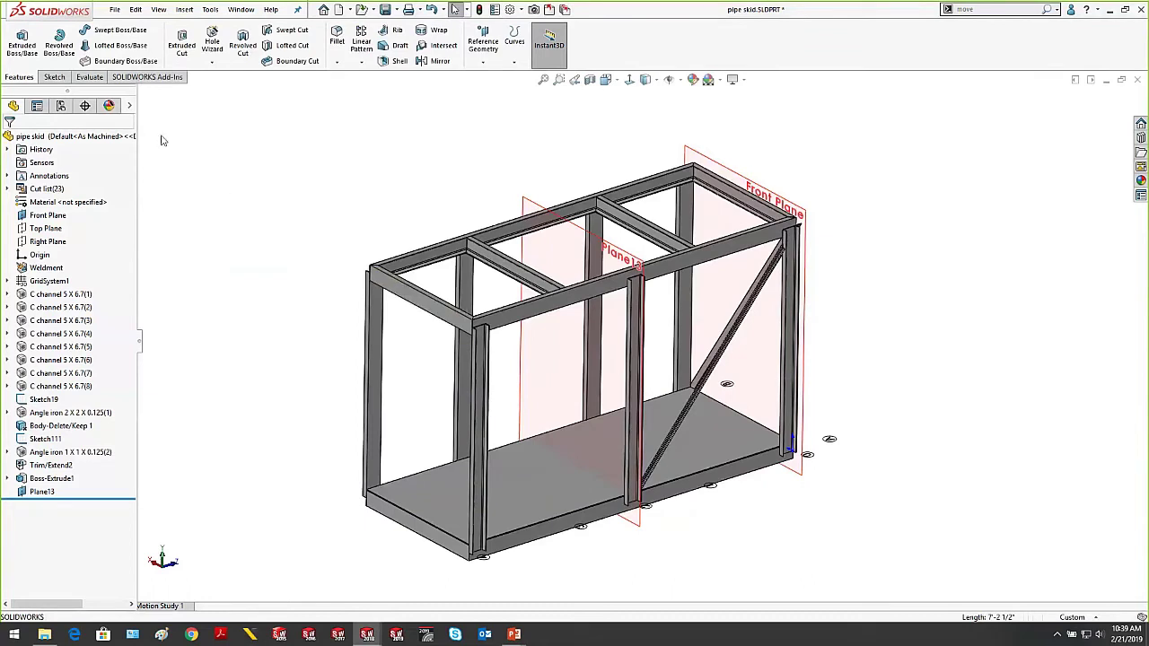
Expand the display states and Cut-List-Item1 in the cut list, and hide its second and fourth channel bodies
{"action": "left_click", "coordinate": [130, 106]}
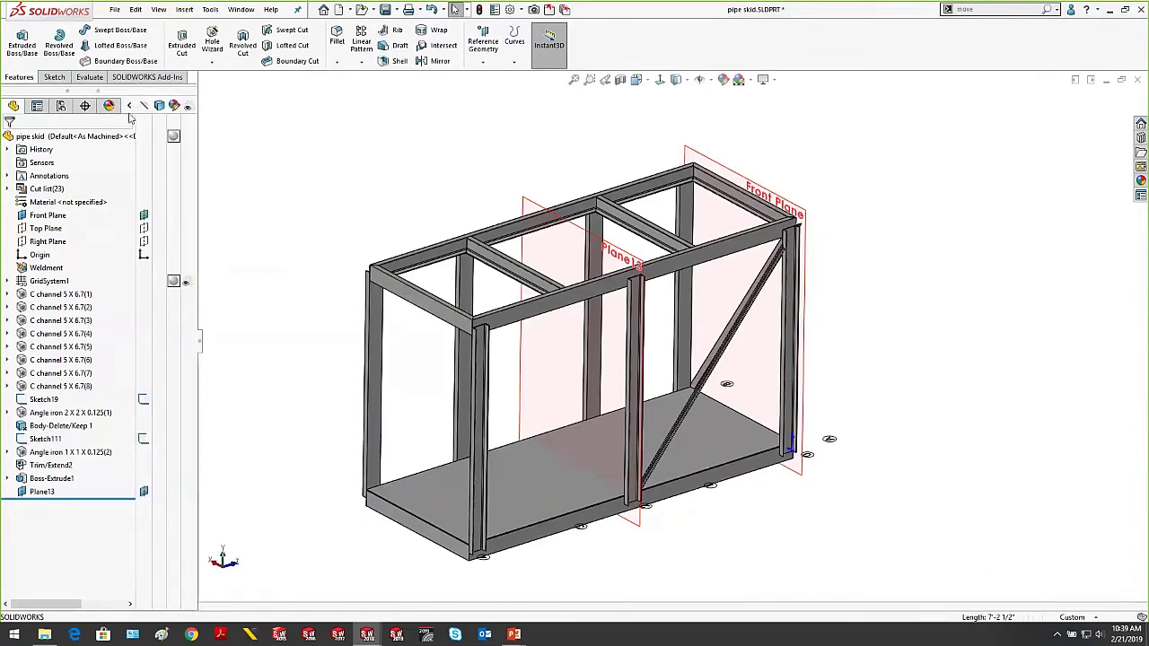
{"action": "left_click", "coordinate": [10, 189]}
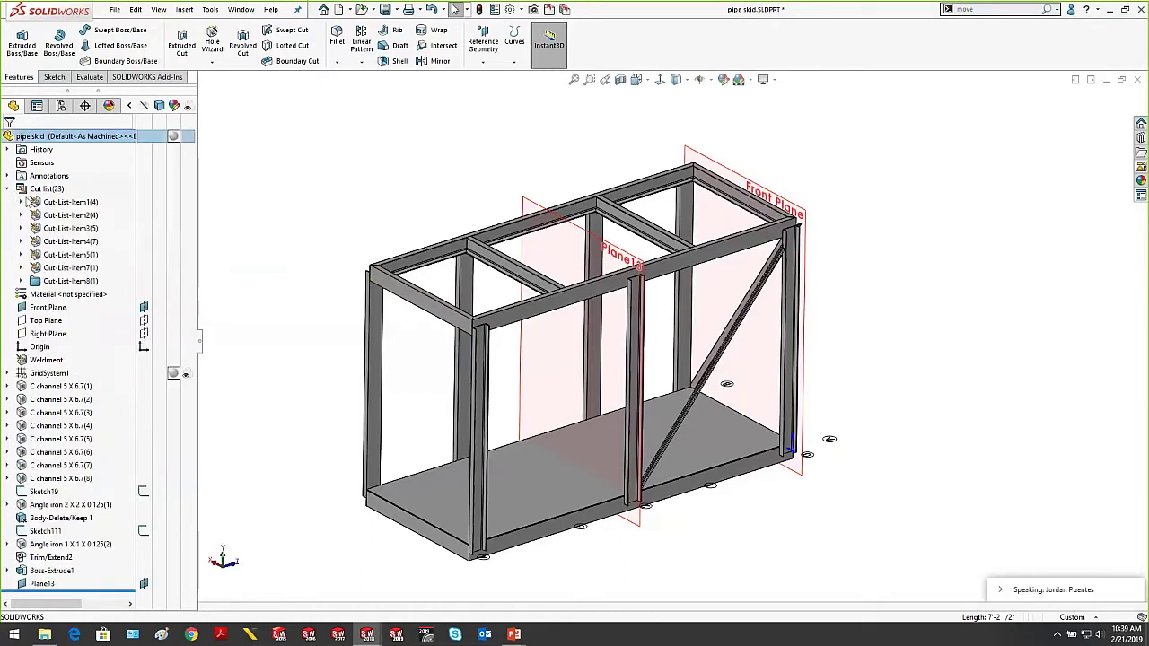
{"action": "left_click", "coordinate": [21, 202]}
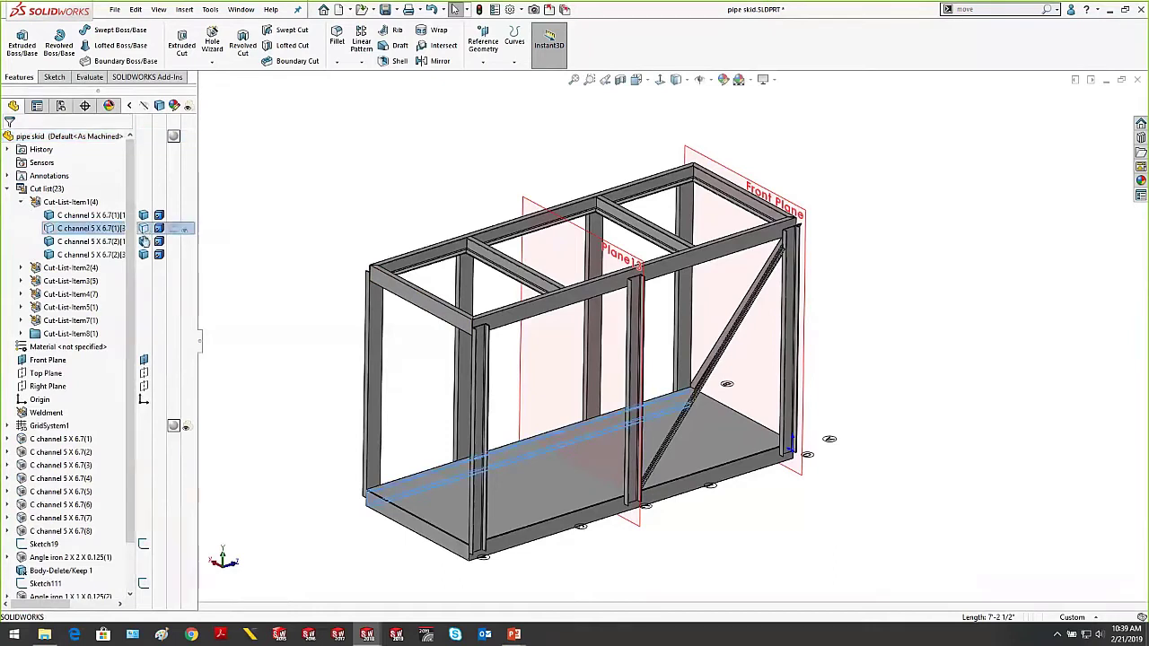
{"action": "left_click", "coordinate": [171, 255]}
{"action": "left_click", "coordinate": [232, 275]}
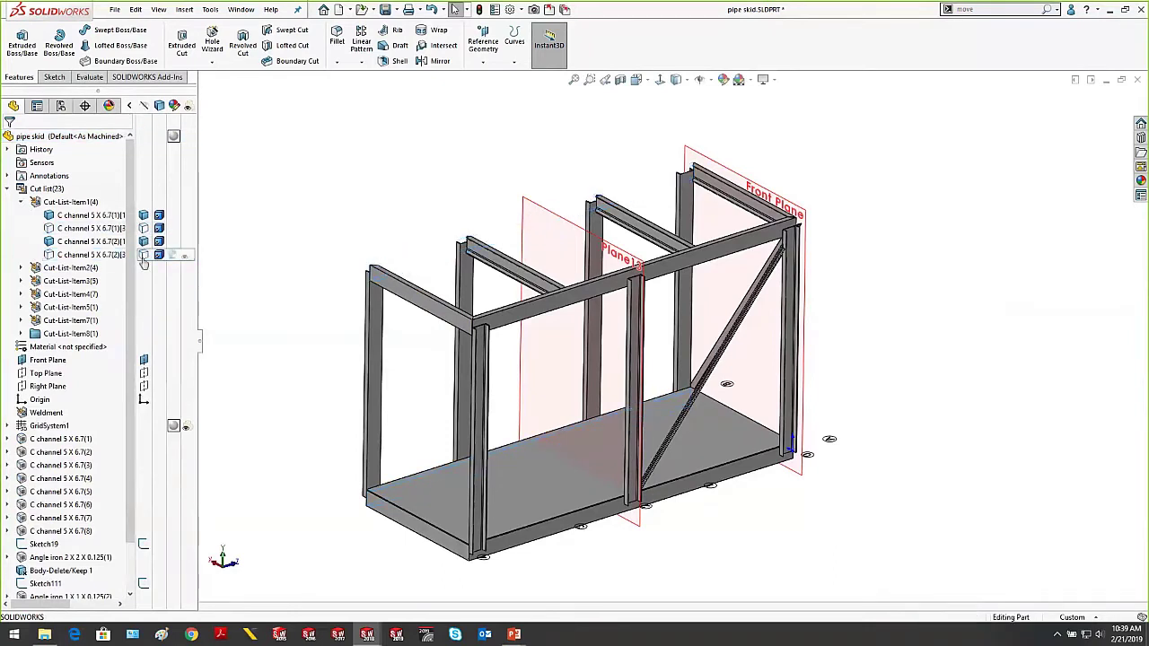
Show both hidden channel bodies of Cut-List-Item1 again and collapse the cut list and the display states
{"action": "left_click", "coordinate": [143, 255]}
{"action": "left_click", "coordinate": [143, 228]}
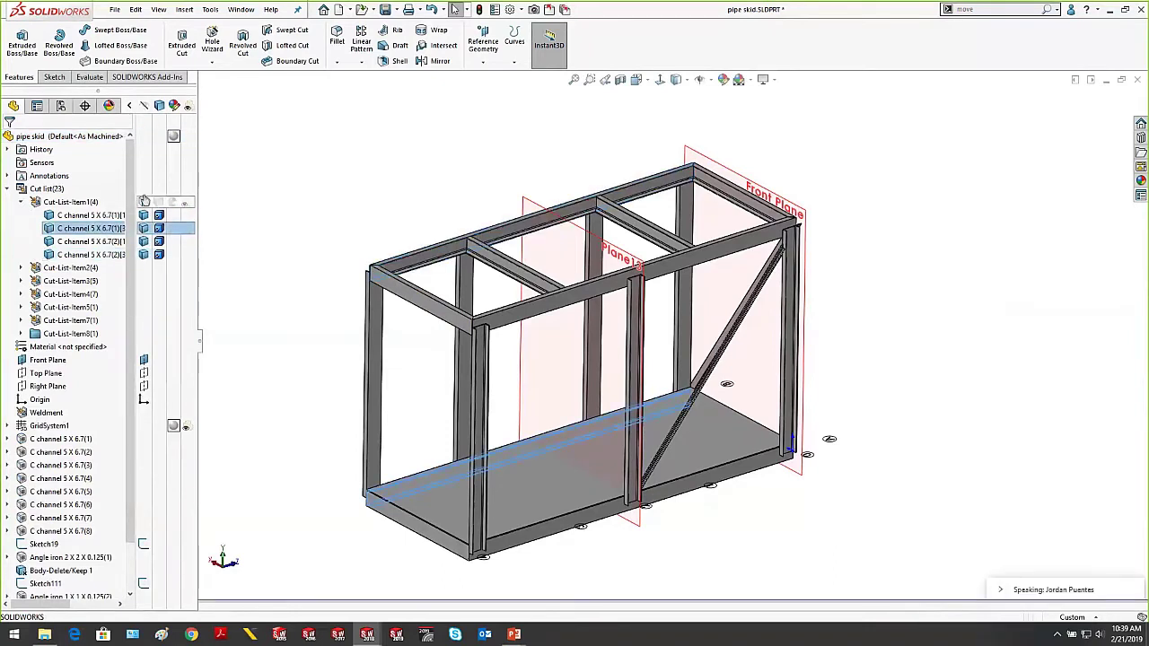
{"action": "left_click", "coordinate": [20, 202]}
{"action": "left_click", "coordinate": [7, 188]}
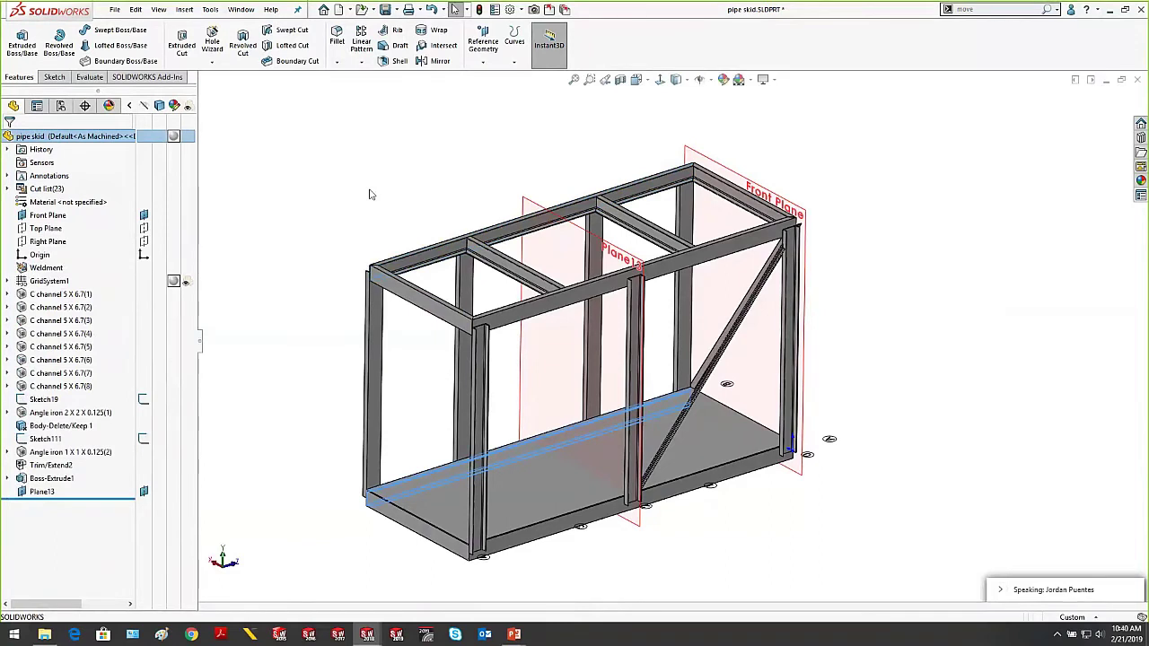
{"action": "left_click", "coordinate": [180, 158]}
{"action": "key", "text": "F8"}
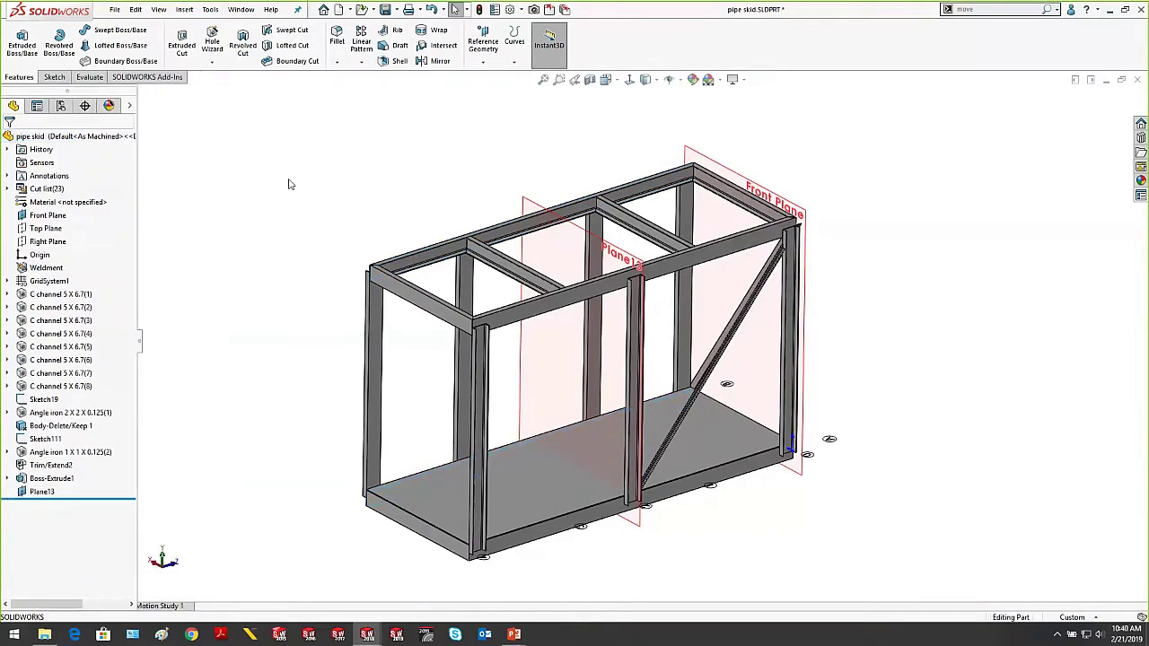
Hide the end top channel, rear end post, front top rail, one cross channel, front middle post and both posts at the Front Plane
{"action": "key", "text": "Tab"}
{"action": "key", "text": "Tab"}
{"action": "key", "text": "Tab"}
{"action": "key", "text": "Tab"}
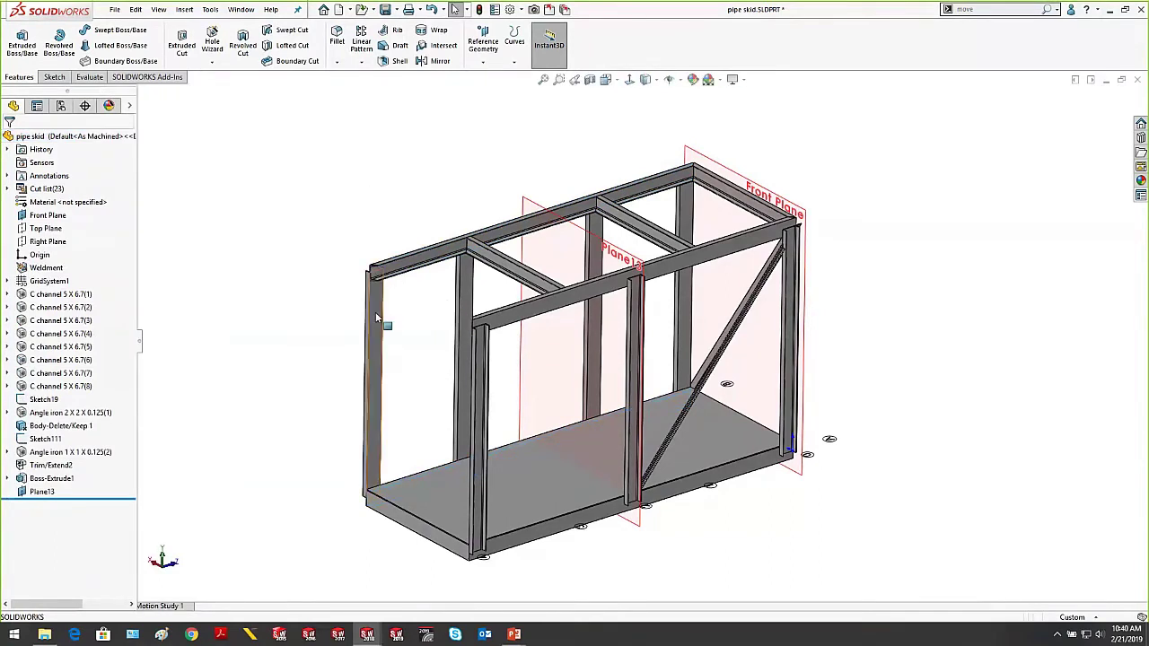
{"action": "key", "text": "Tab"}
{"action": "key", "text": "Tab"}
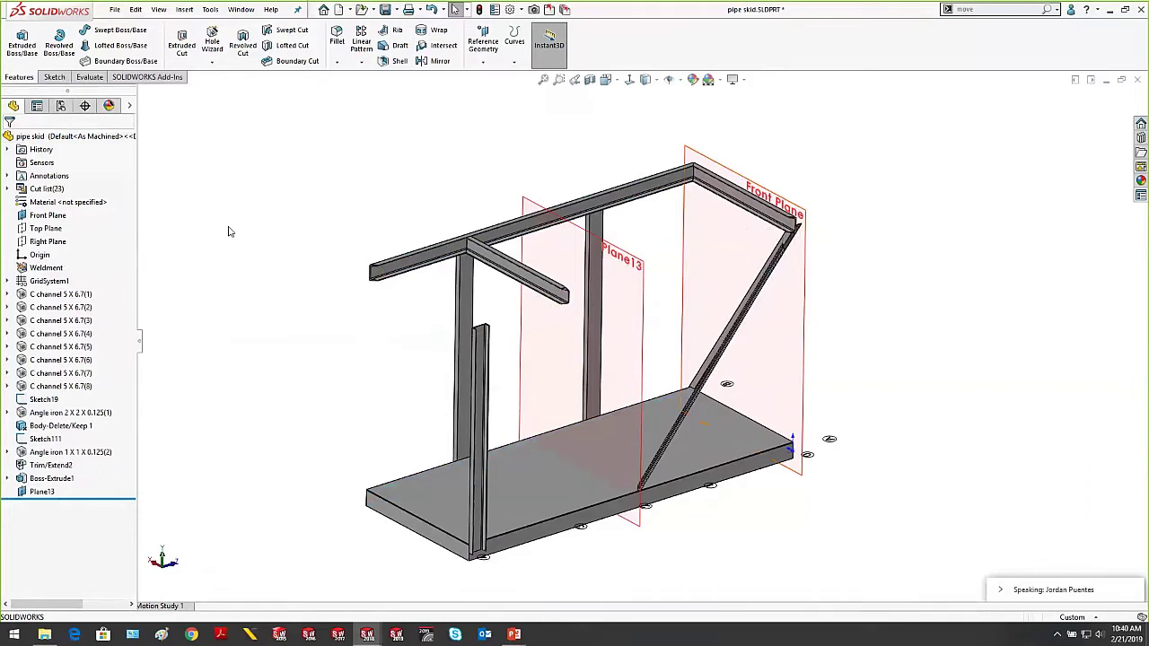
Preview the skid's hidden bodies as outlines and show all seven hidden posts and channels again
{"action": "key", "text": "ctrl+shift+Tab"}
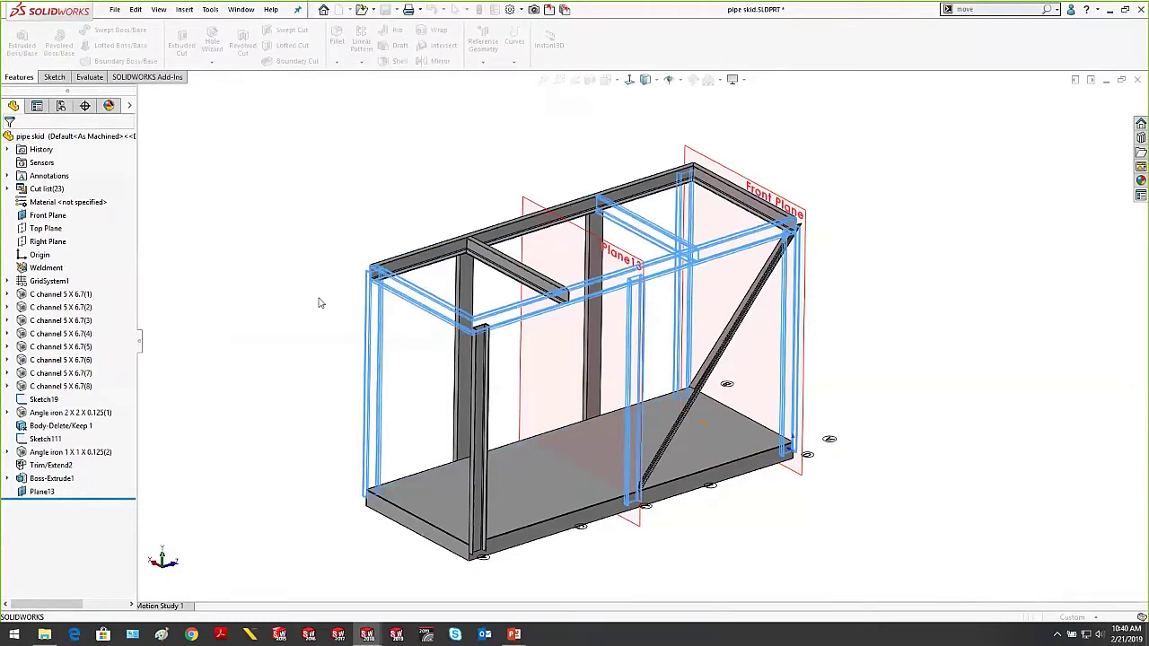
{"action": "left_click", "coordinate": [641, 340]}
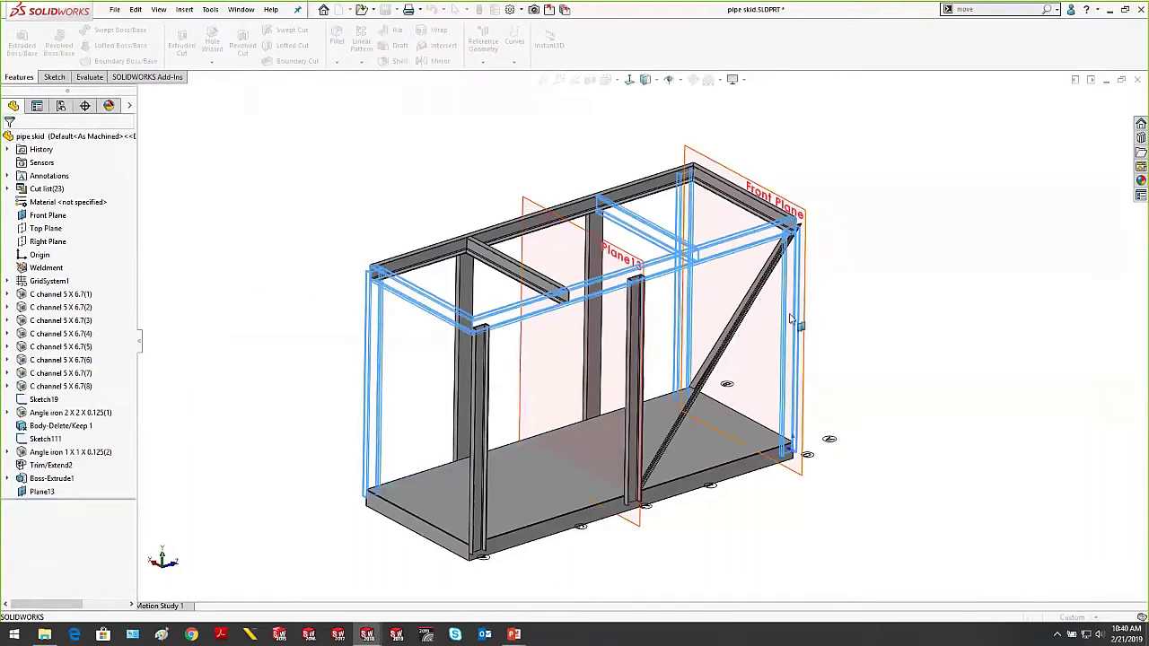
{"action": "left_click", "coordinate": [799, 299]}
{"action": "left_click", "coordinate": [687, 205]}
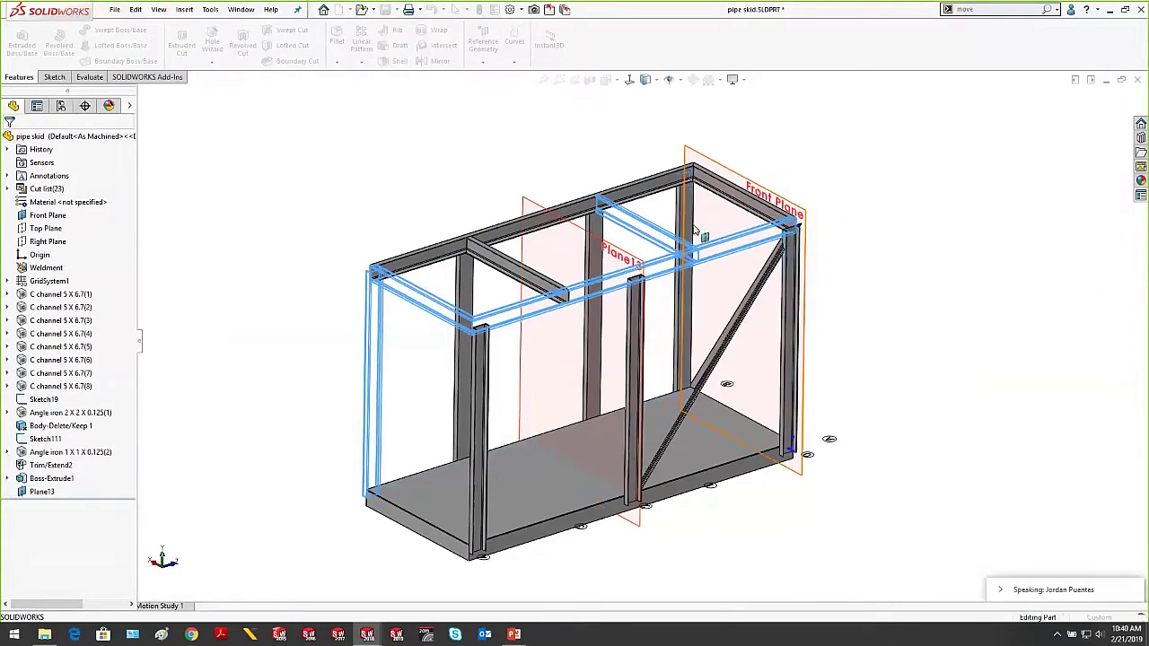
{"action": "left_click", "coordinate": [709, 252]}
{"action": "left_click", "coordinate": [662, 239]}
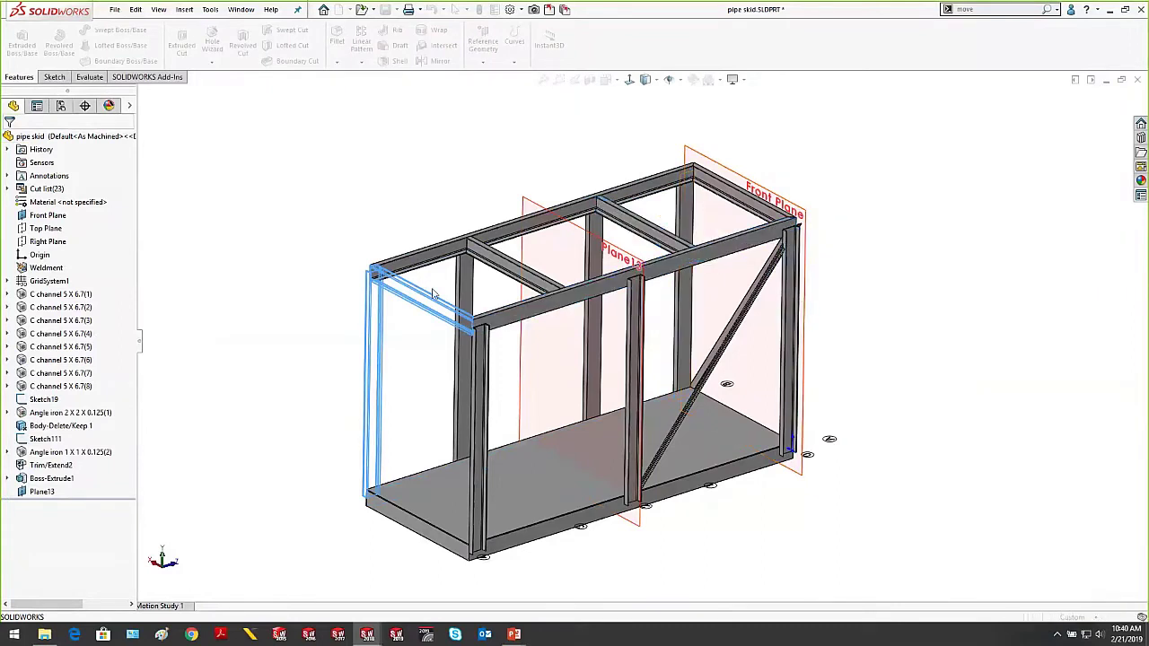
{"action": "left_click", "coordinate": [435, 307]}
{"action": "left_click", "coordinate": [378, 318]}
{"action": "key", "text": "Escape"}
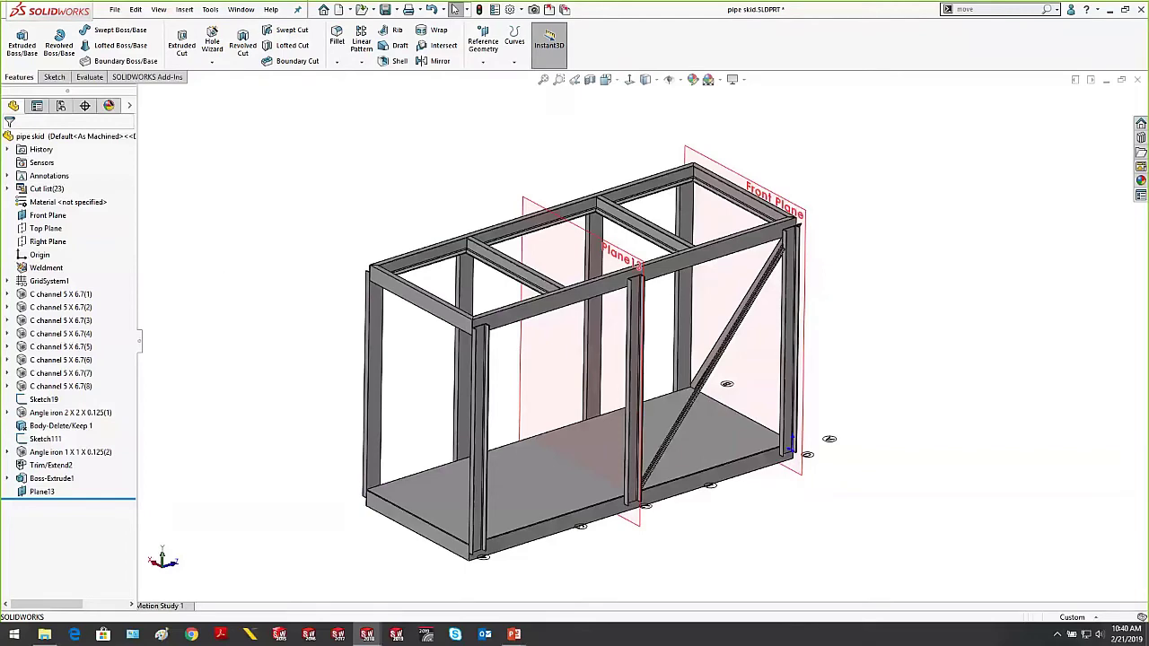
Switch to the PowerPoint slideshow, advance to the Tip #20 slide and switch to the pipe skid 2 part in SOLIDWORKS
{"action": "left_click", "coordinate": [513, 634]}
{"action": "left_click", "coordinate": [578, 584]}
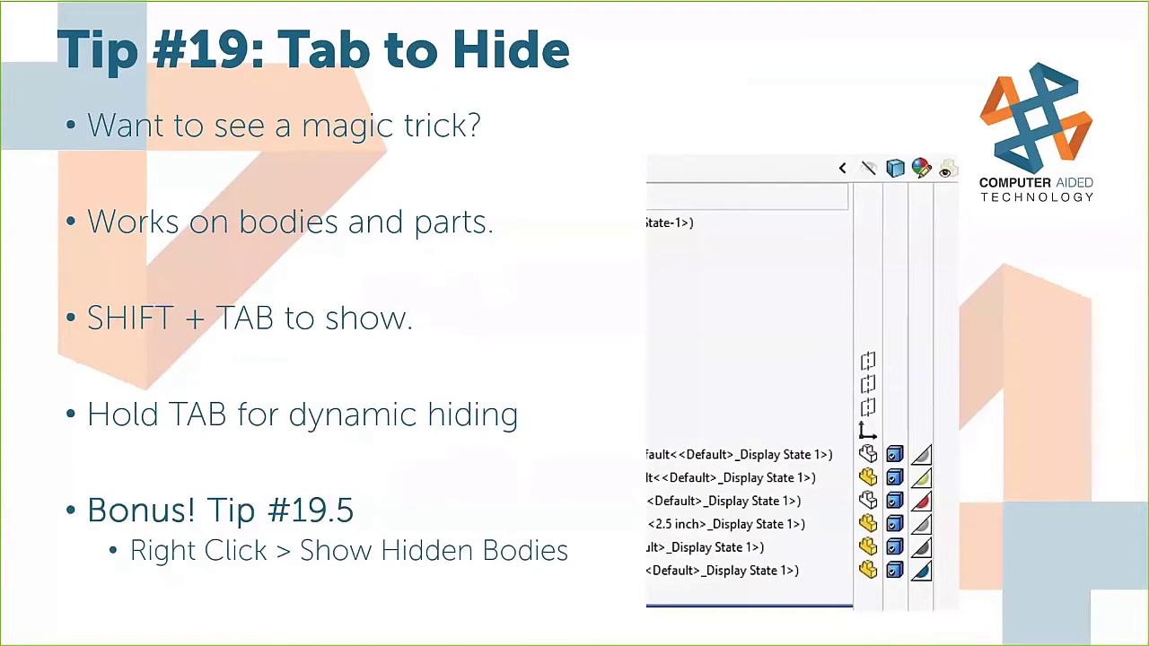
{"action": "key", "text": "Right"}
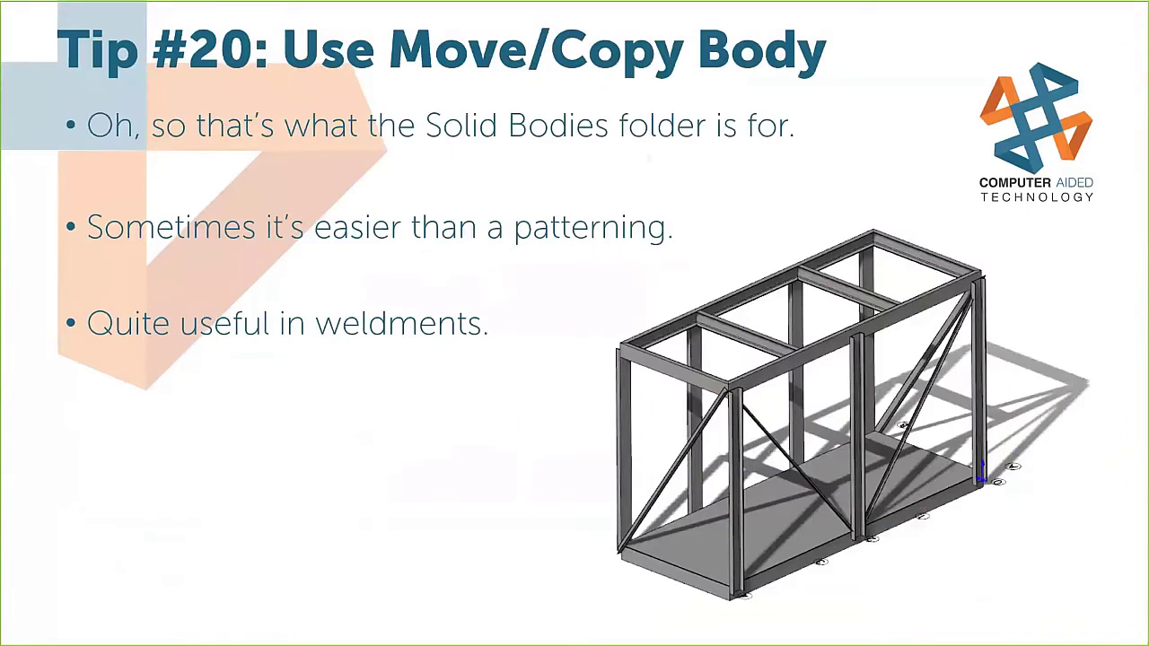
{"action": "left_click", "coordinate": [789, 461]}
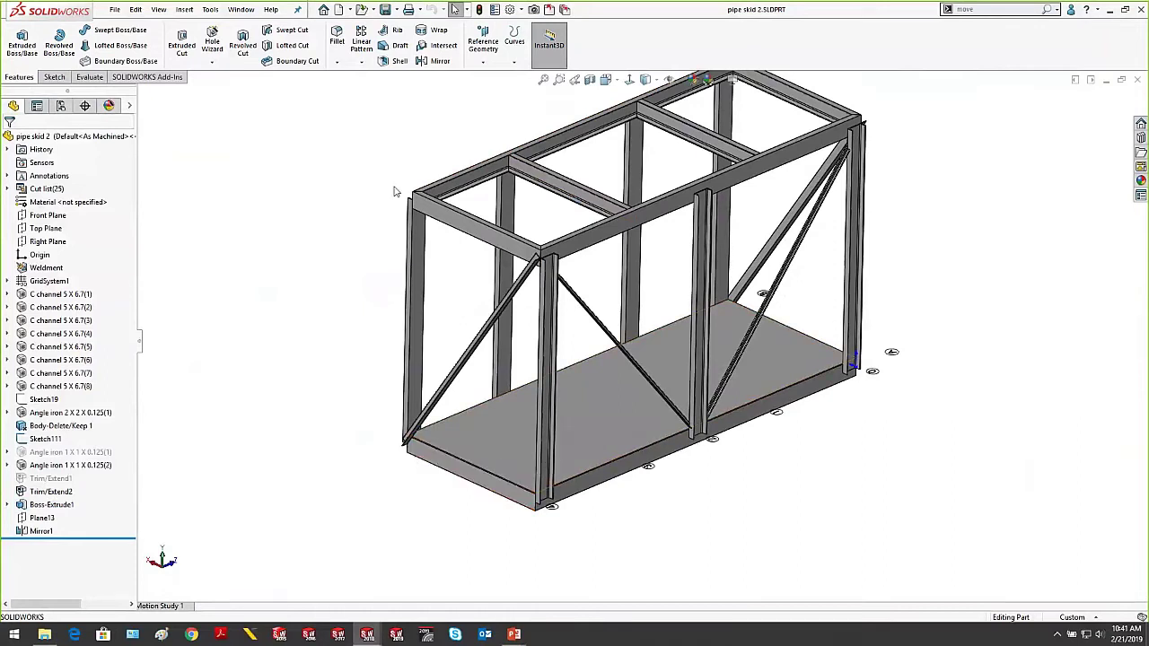
Search the commands for "move", start Move/Copy Bodies and select the skid's deck as the body to copy
{"action": "scroll", "coordinate": [556, 352], "scroll_direction": "up", "scroll_amount": 1}
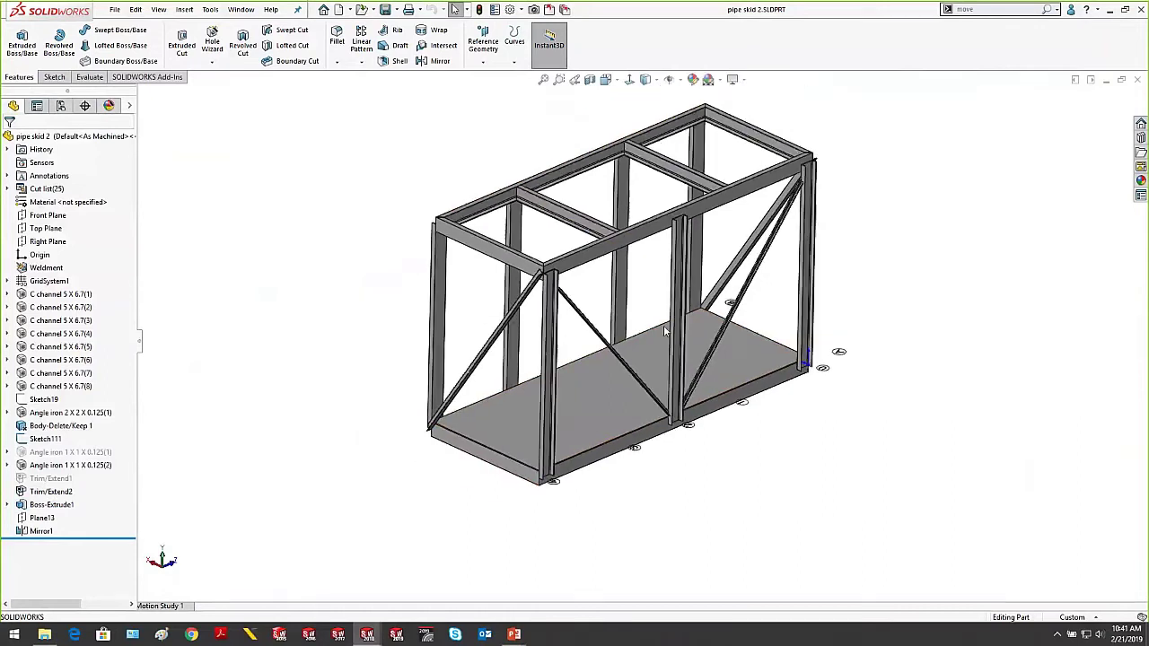
{"action": "scroll", "coordinate": [668, 215], "scroll_direction": "up", "scroll_amount": 2}
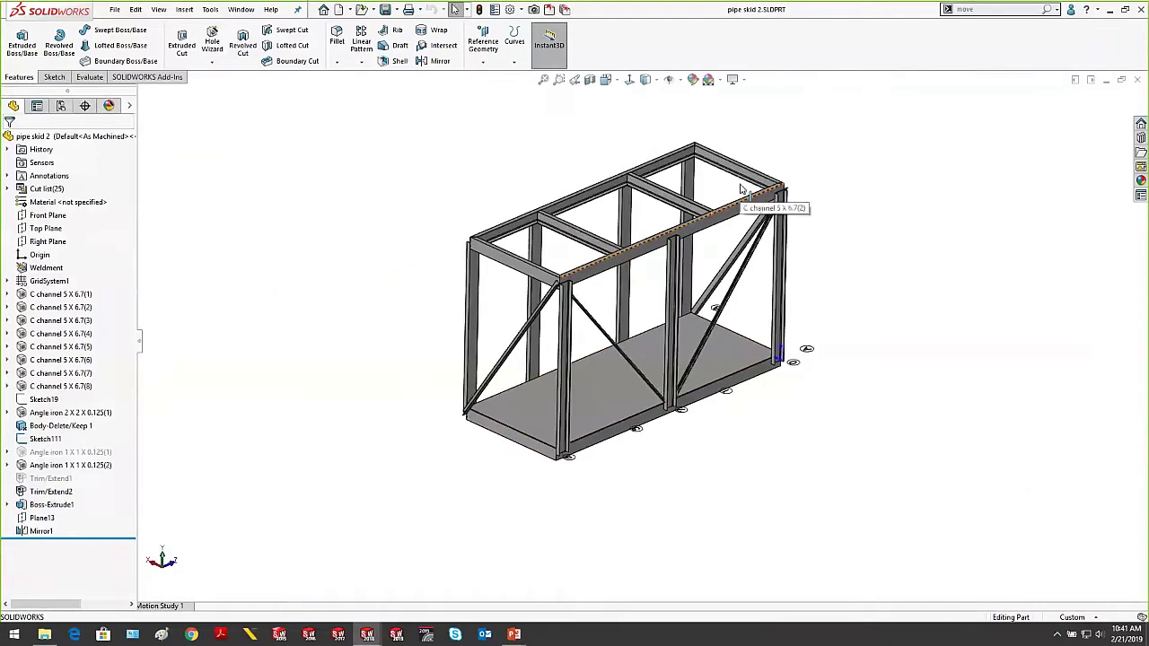
{"action": "scroll", "coordinate": [853, 398], "scroll_direction": "down", "scroll_amount": 2}
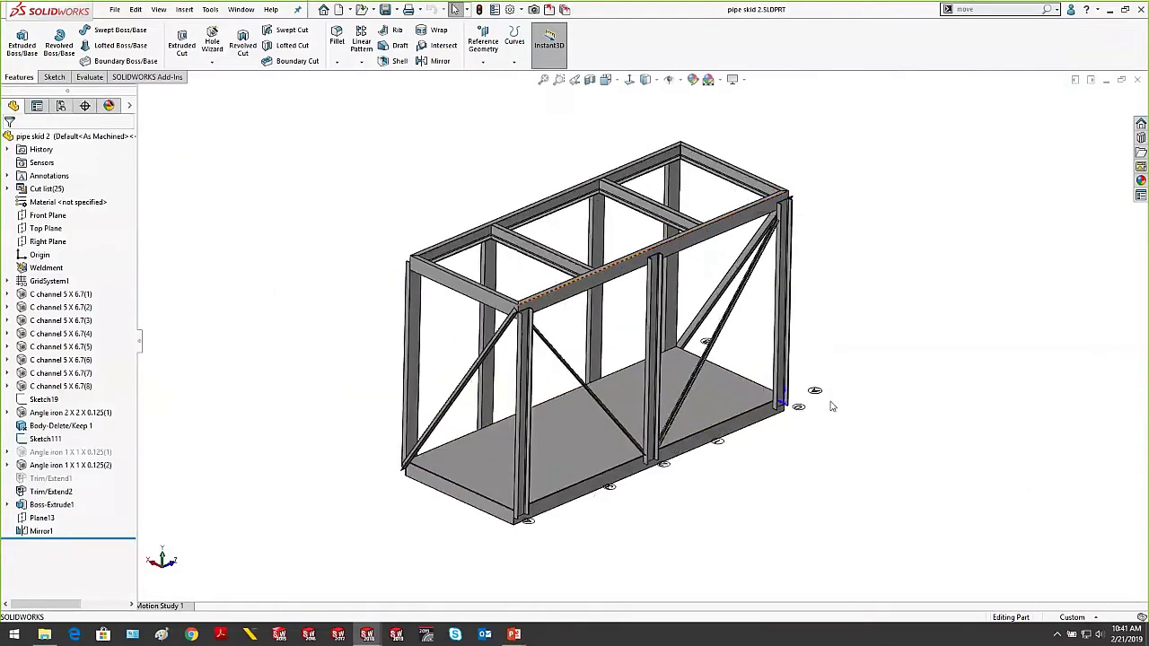
{"action": "scroll", "coordinate": [830, 406], "scroll_direction": "down", "scroll_amount": 1}
{"action": "scroll", "coordinate": [721, 300], "scroll_direction": "up", "scroll_amount": 1}
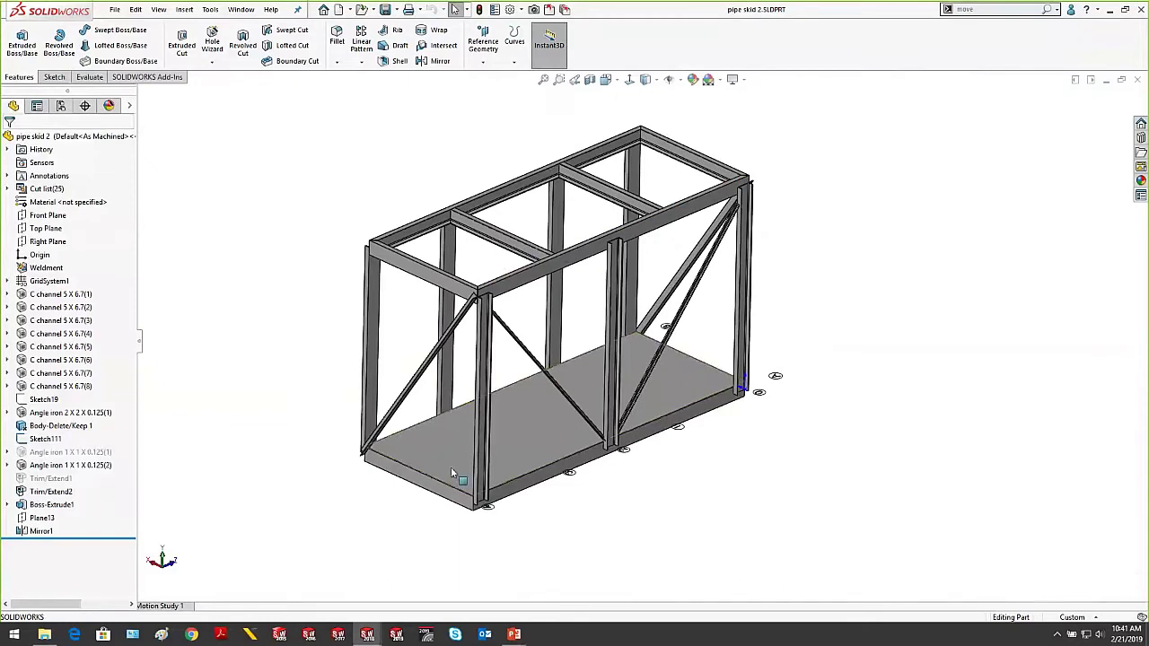
{"action": "left_click", "coordinate": [991, 9]}
{"action": "type", "text": "move"}
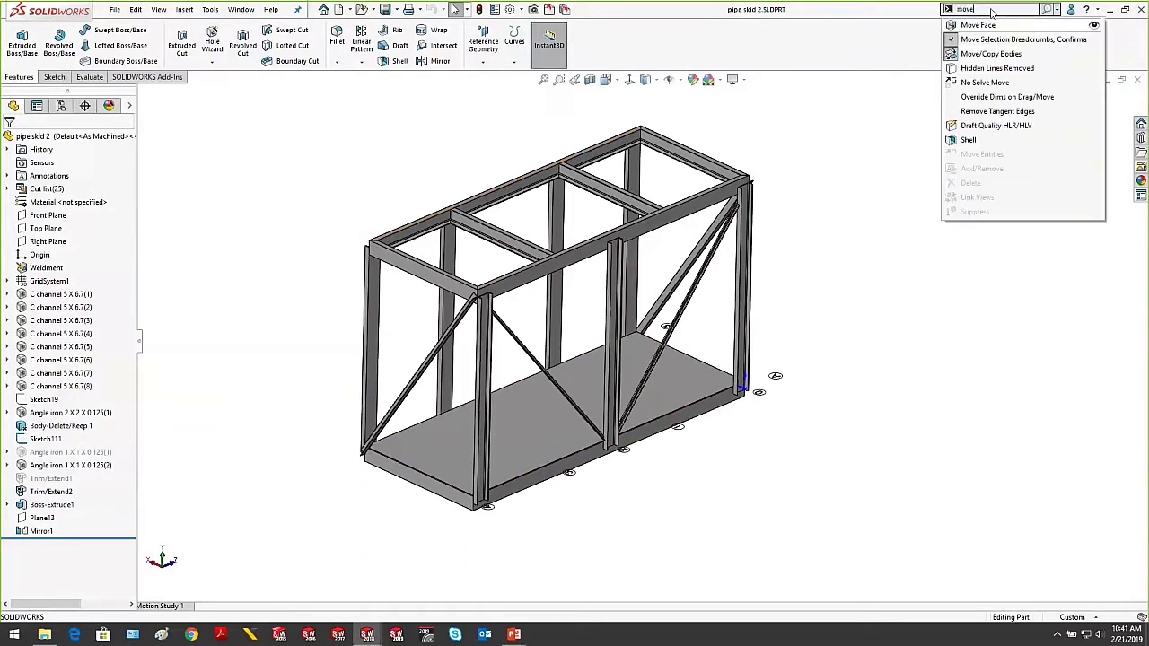
{"action": "left_click", "coordinate": [1006, 56]}
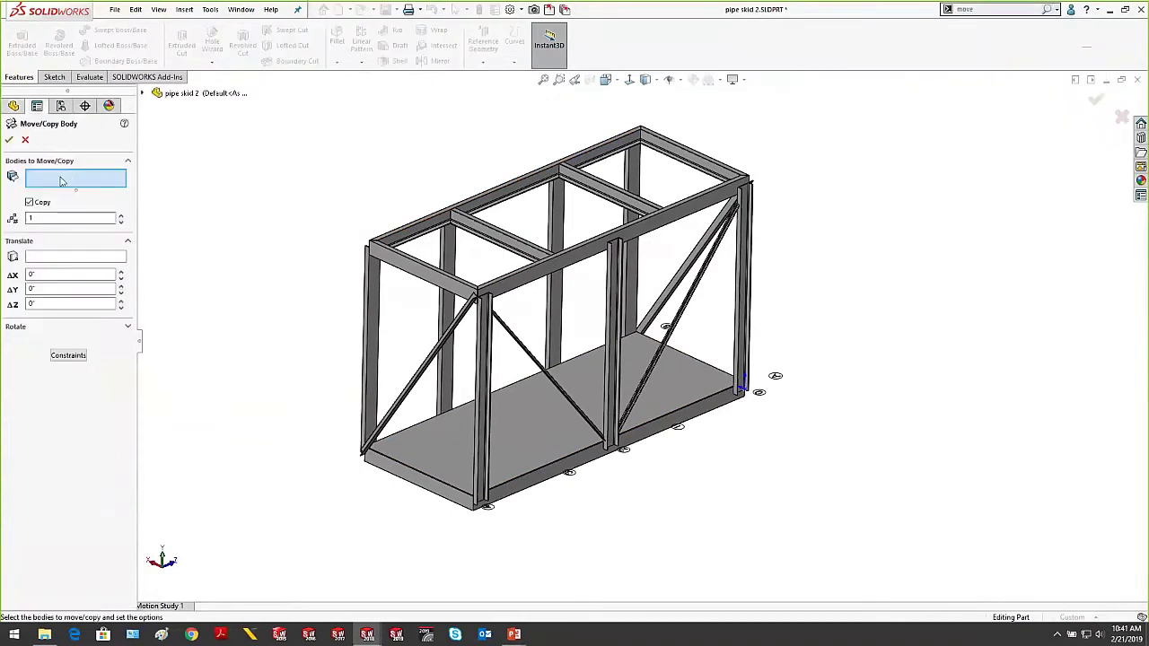
{"action": "left_click", "coordinate": [453, 433]}
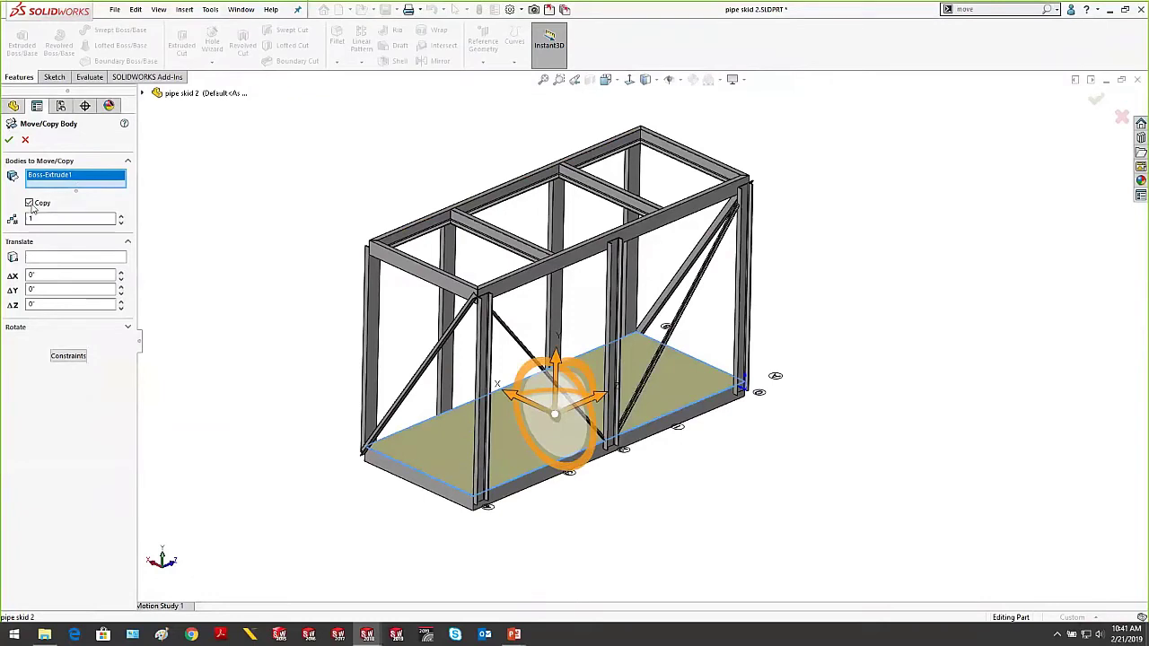
Copy the deck body once from its front corner vertex to the matching corner vertex on top of the frame
{"action": "left_click", "coordinate": [39, 260]}
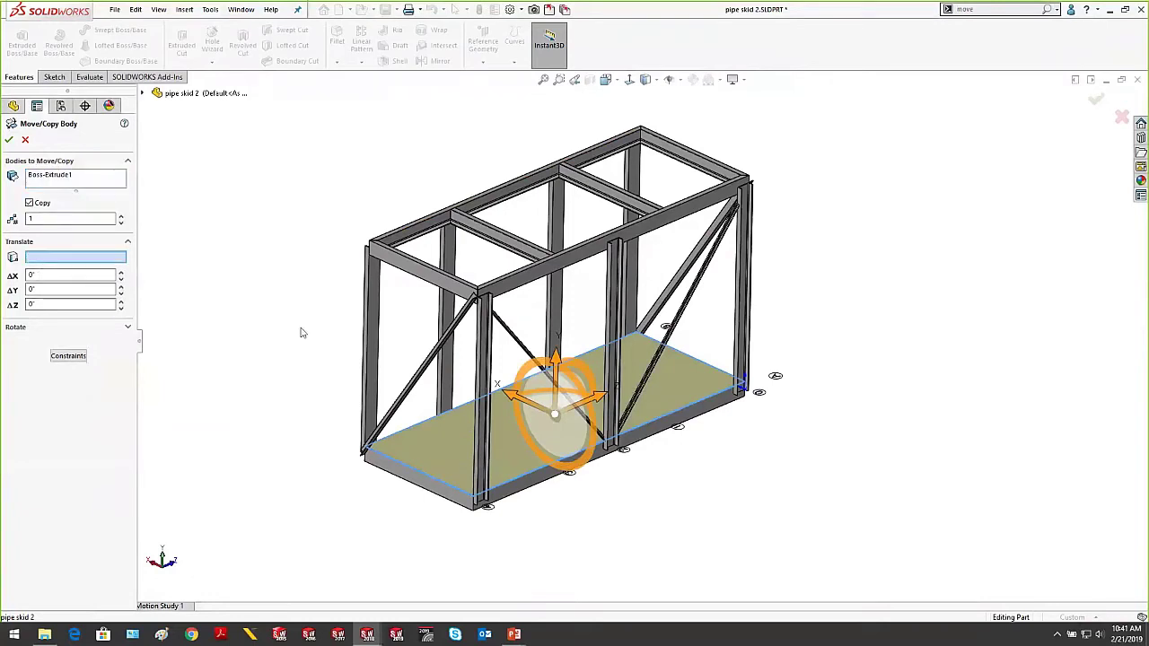
{"action": "scroll", "coordinate": [444, 485], "scroll_direction": "down", "scroll_amount": 10}
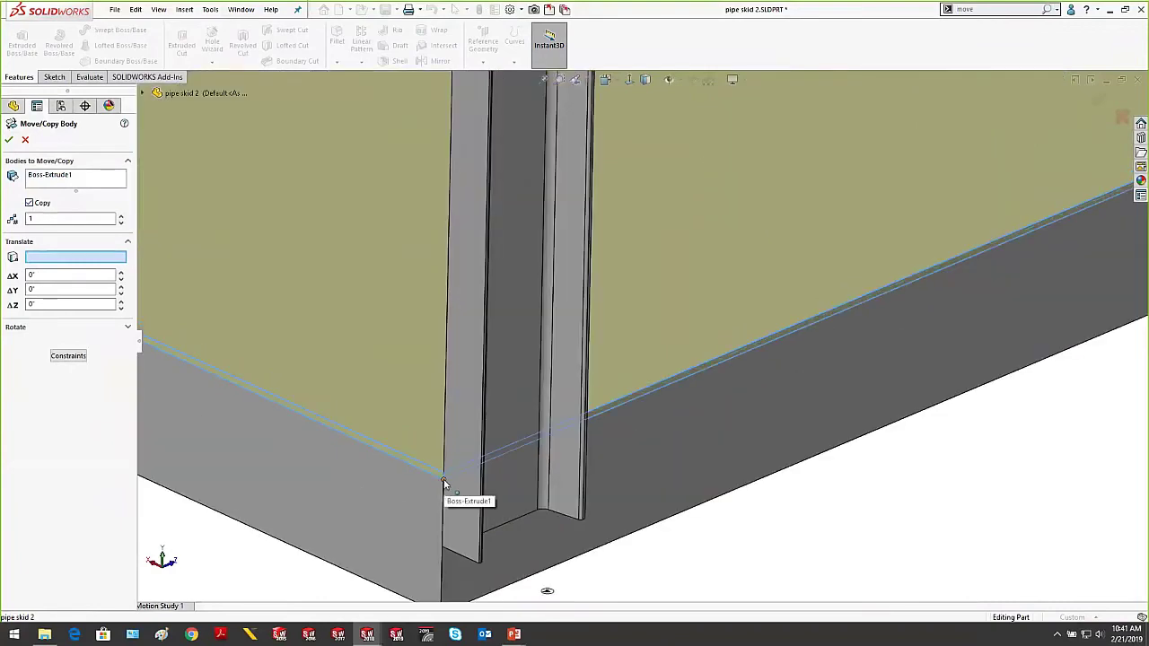
{"action": "left_click", "coordinate": [443, 485]}
{"action": "scroll", "coordinate": [563, 310], "scroll_direction": "up", "scroll_amount": 10}
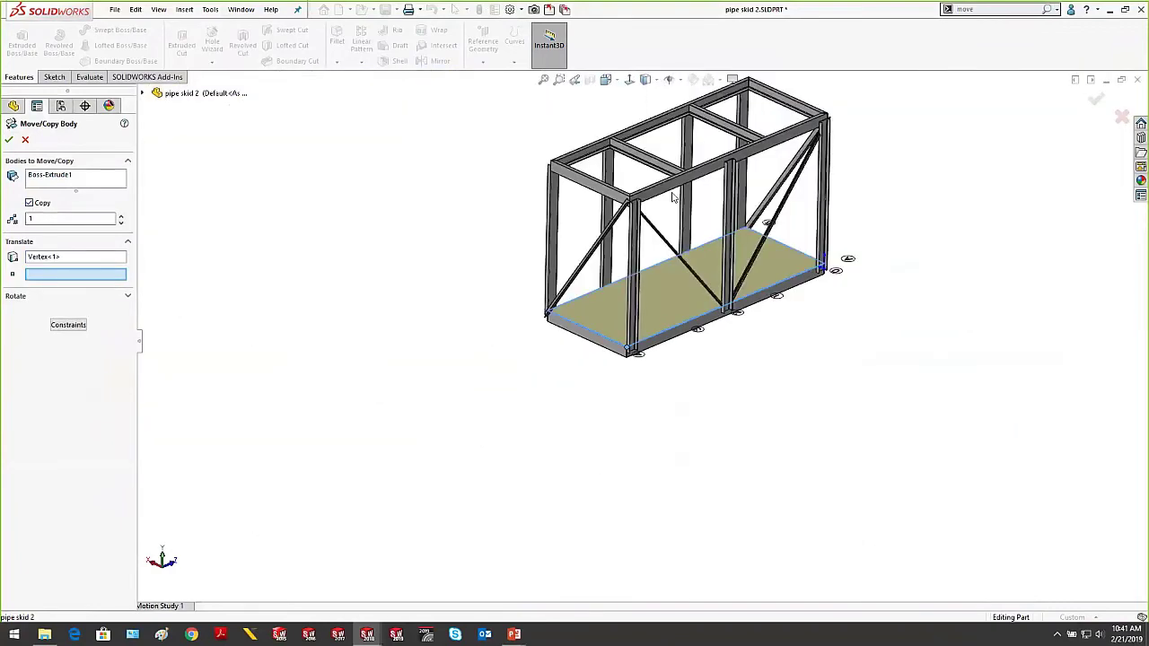
{"action": "scroll", "coordinate": [671, 197], "scroll_direction": "down", "scroll_amount": 5}
{"action": "left_click", "coordinate": [616, 224]}
{"action": "scroll", "coordinate": [545, 363], "scroll_direction": "up", "scroll_amount": 8}
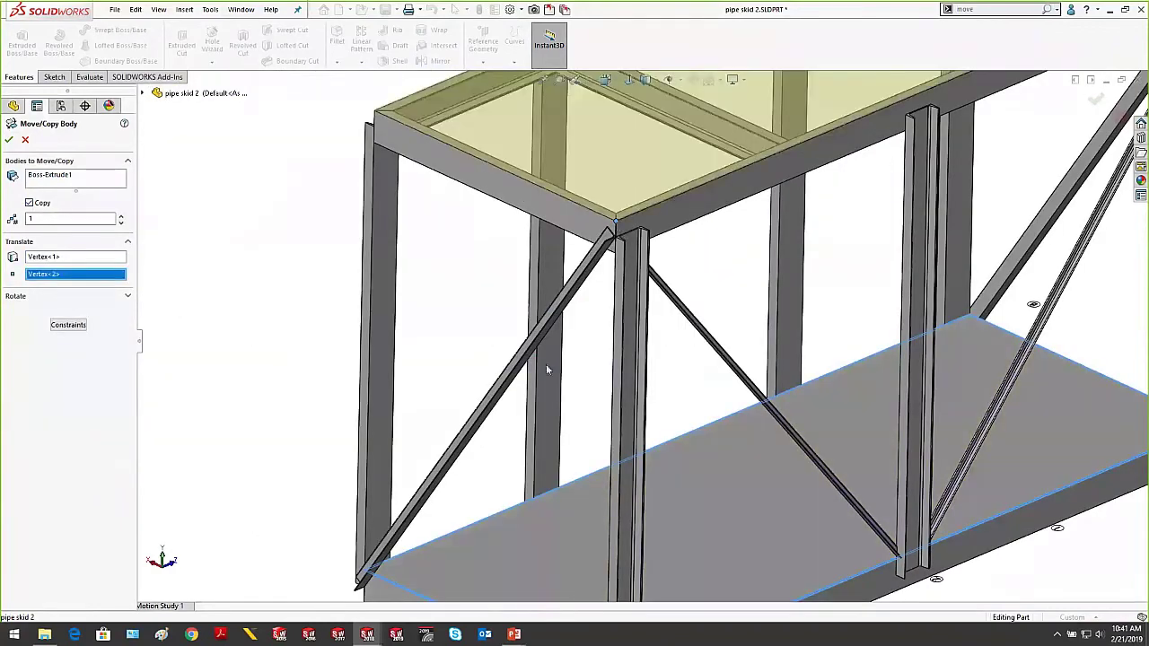
{"action": "scroll", "coordinate": [914, 240], "scroll_direction": "down", "scroll_amount": 2}
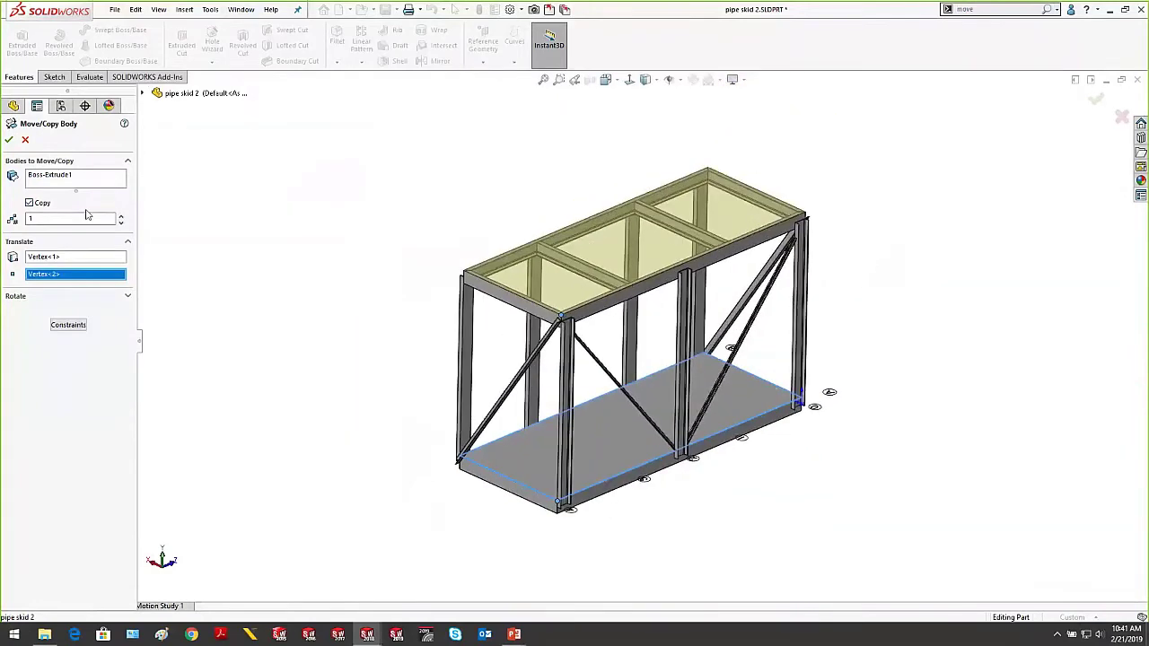
{"action": "left_click", "coordinate": [1096, 99]}
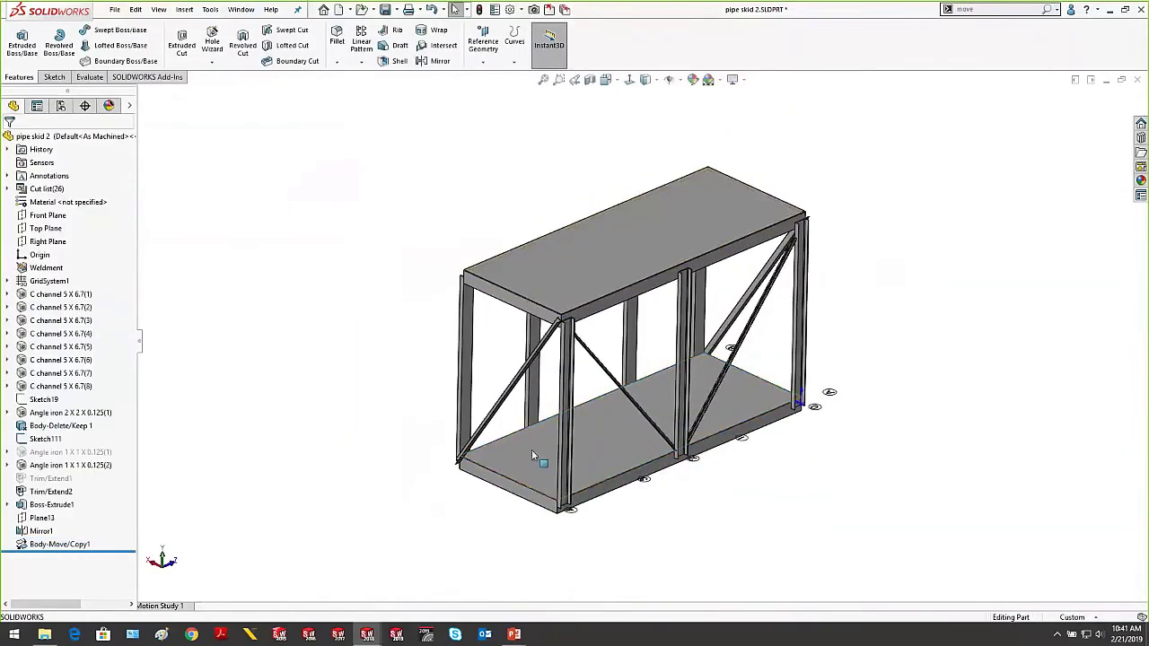
Increase the height dimension of GridSystem1 directly in the model to make the skid taller
{"action": "left_click", "coordinate": [37, 284]}
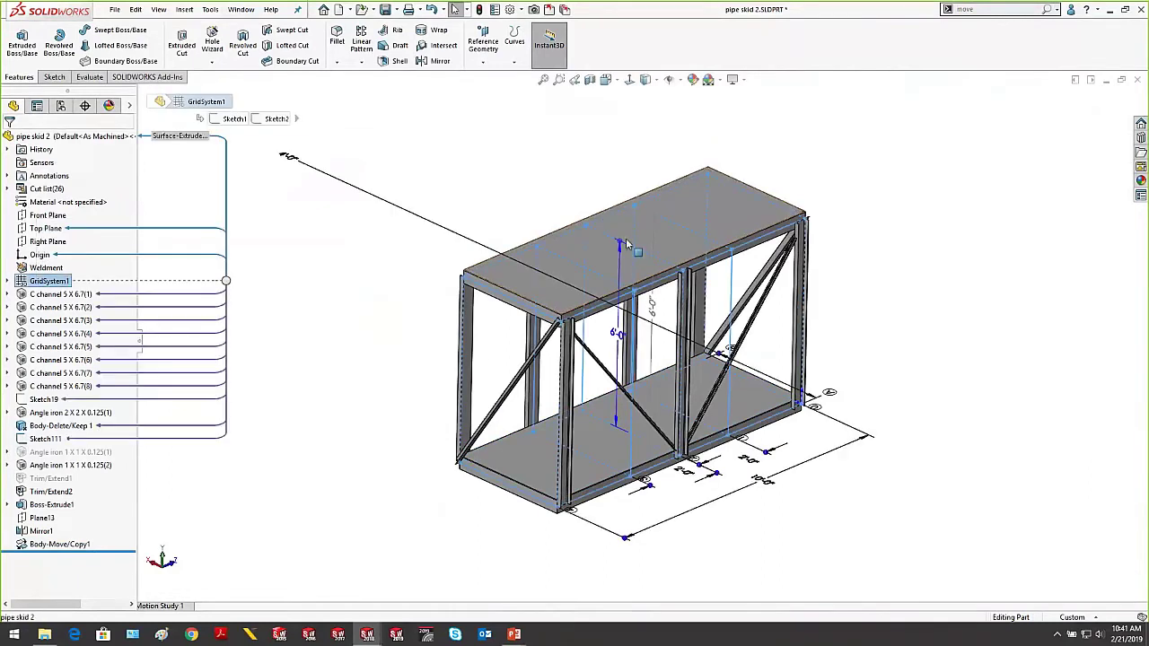
{"action": "left_click_drag", "start_coordinate": [626, 214], "coordinate": [629, 90]}
{"action": "left_click", "coordinate": [358, 257]}
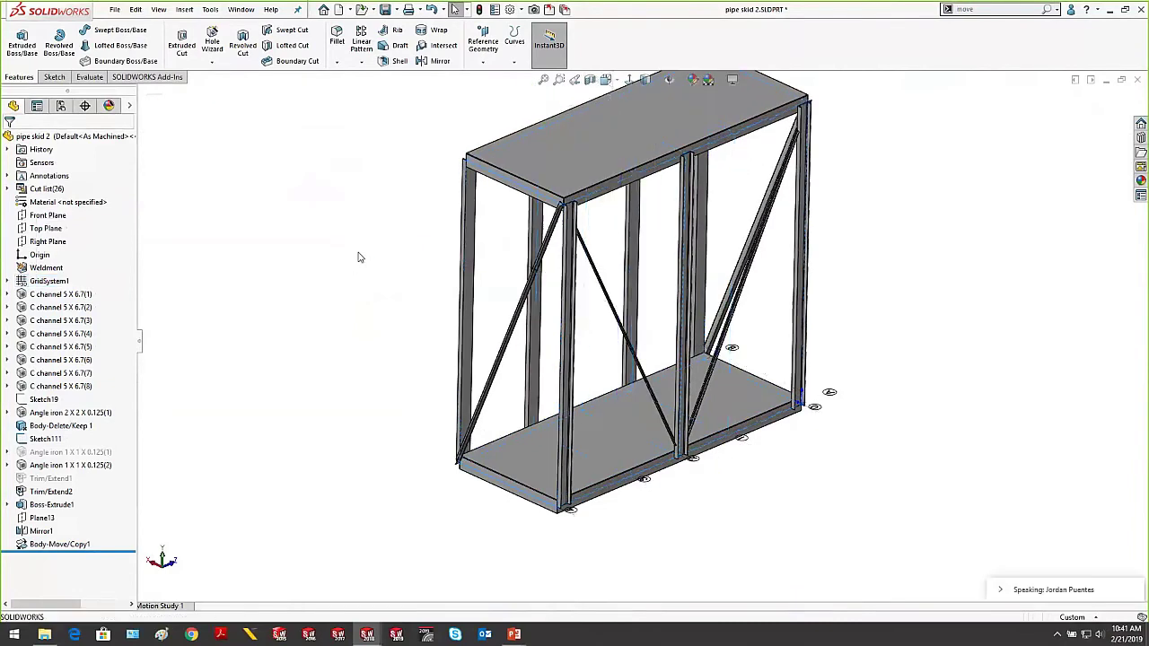
{"action": "scroll", "coordinate": [717, 202], "scroll_direction": "up", "scroll_amount": 1}
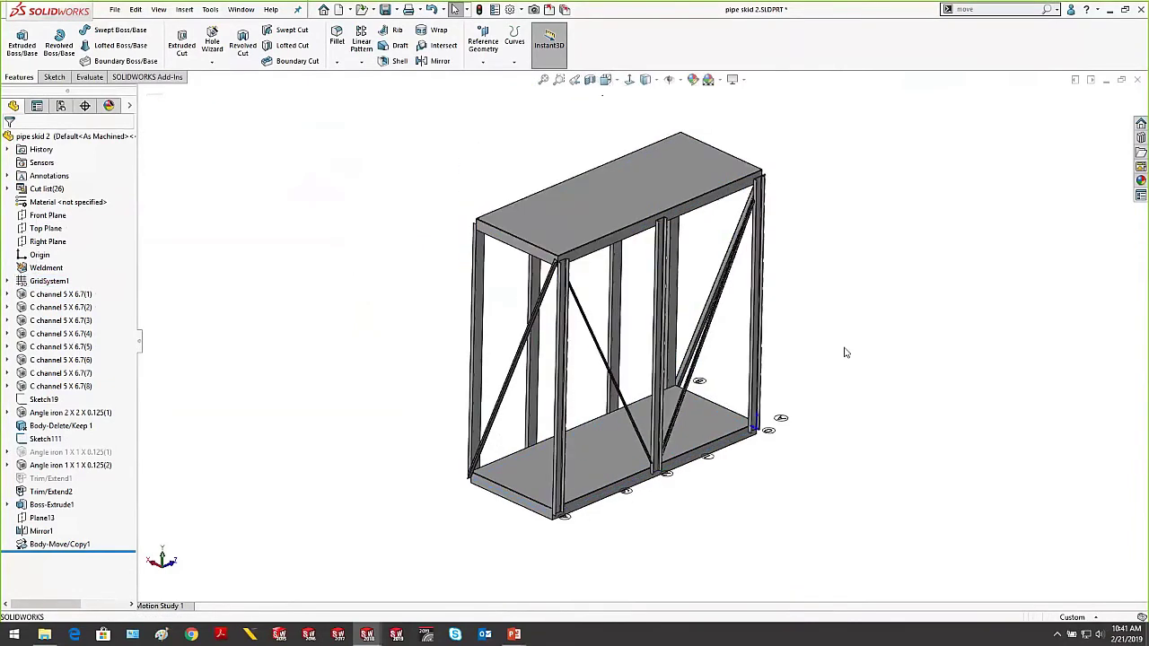
Switch to the PowerPoint slideshow, advance to the Tip #21 slide and switch to the Arrow Key Navigation part in SOLIDWORKS
{"action": "mouse_move", "coordinate": [519, 635]}
{"action": "left_click", "coordinate": [541, 602]}
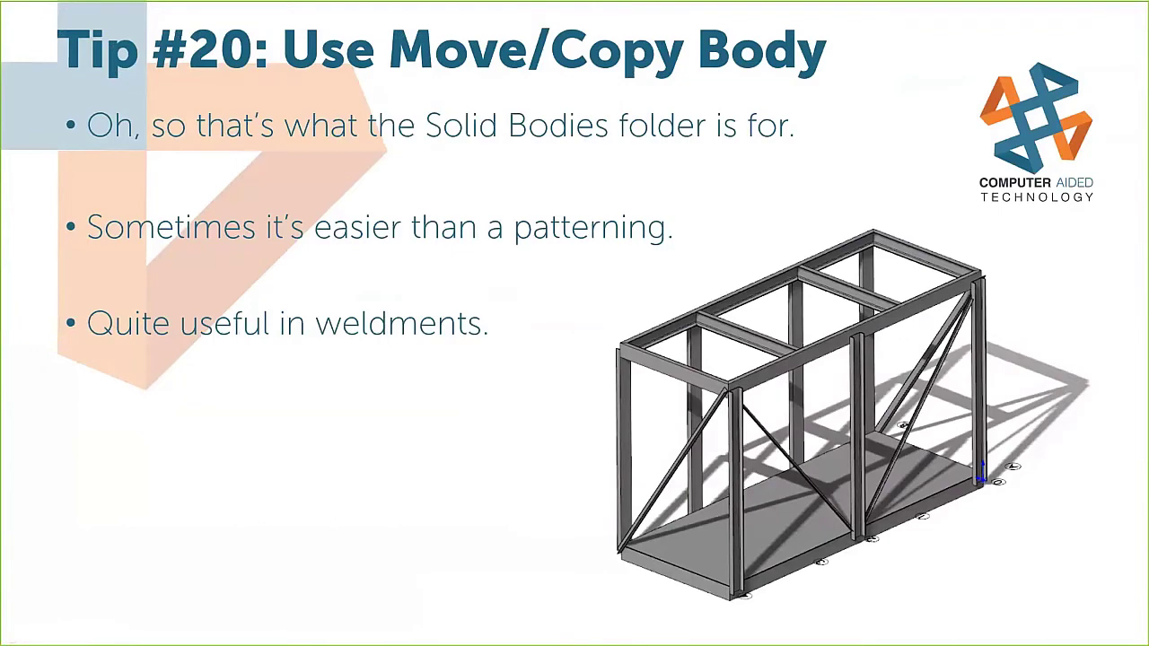
{"action": "key", "text": "Right"}
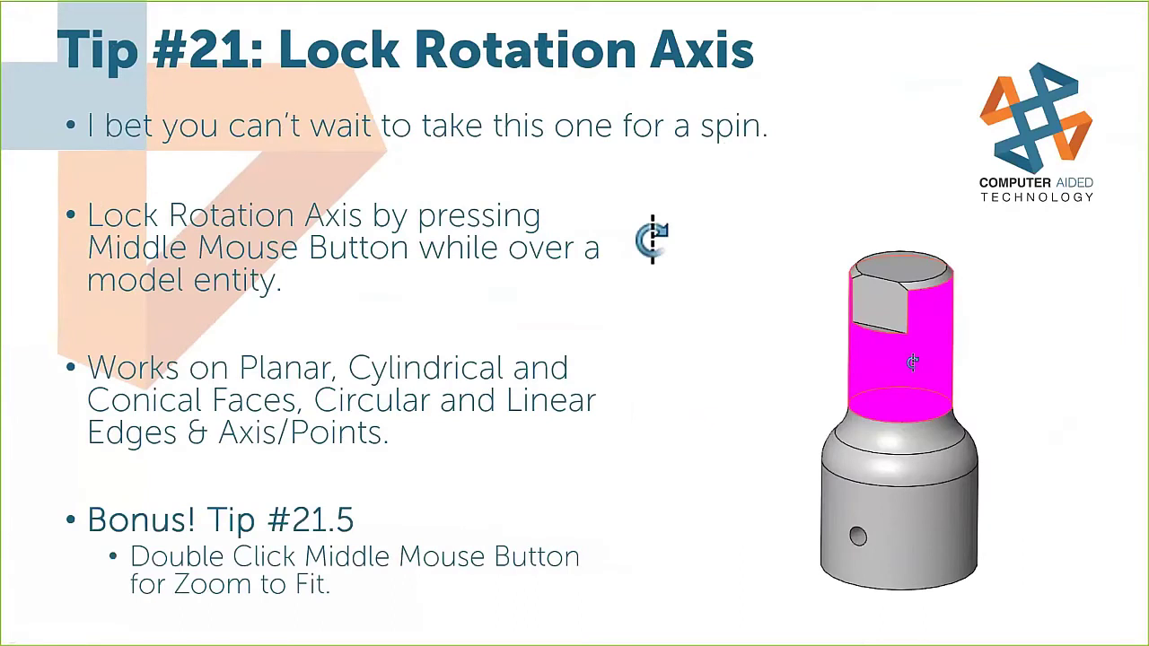
{"action": "left_click", "coordinate": [902, 375]}
{"action": "key", "text": "Down"}
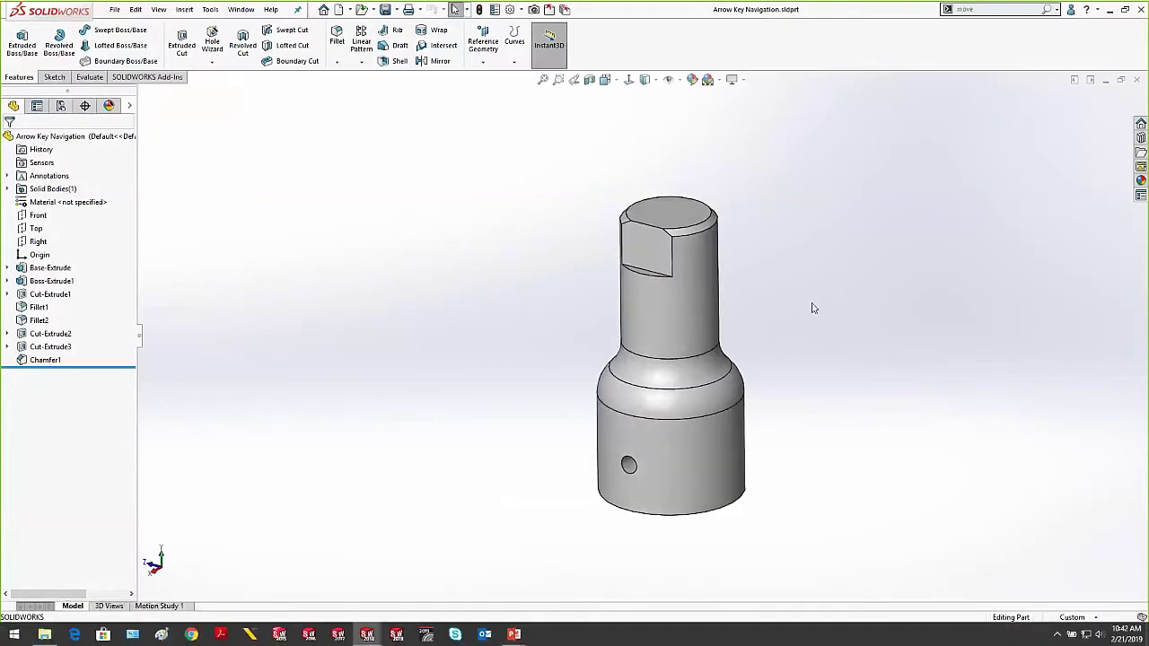
Orbit the part freely without a locked axis, viewing it from several angles and distances
{"action": "key", "text": "Up"}
{"action": "key", "text": "z"}
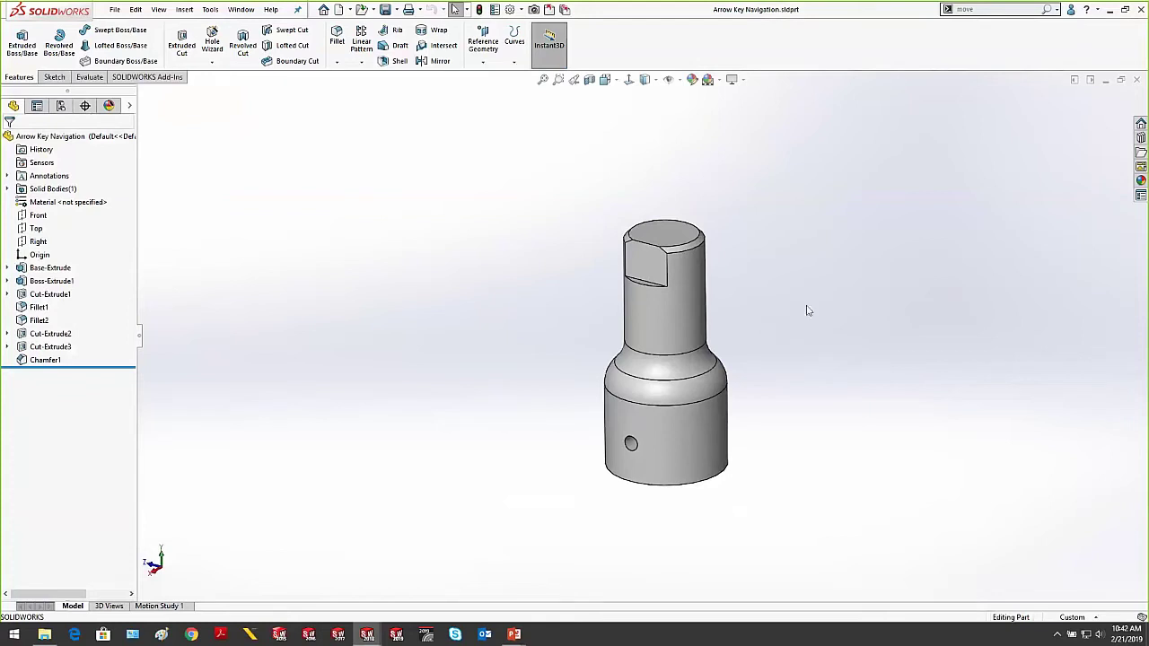
{"action": "middle_click_drag", "start_coordinate": [807, 310], "coordinate": [718, 380]}
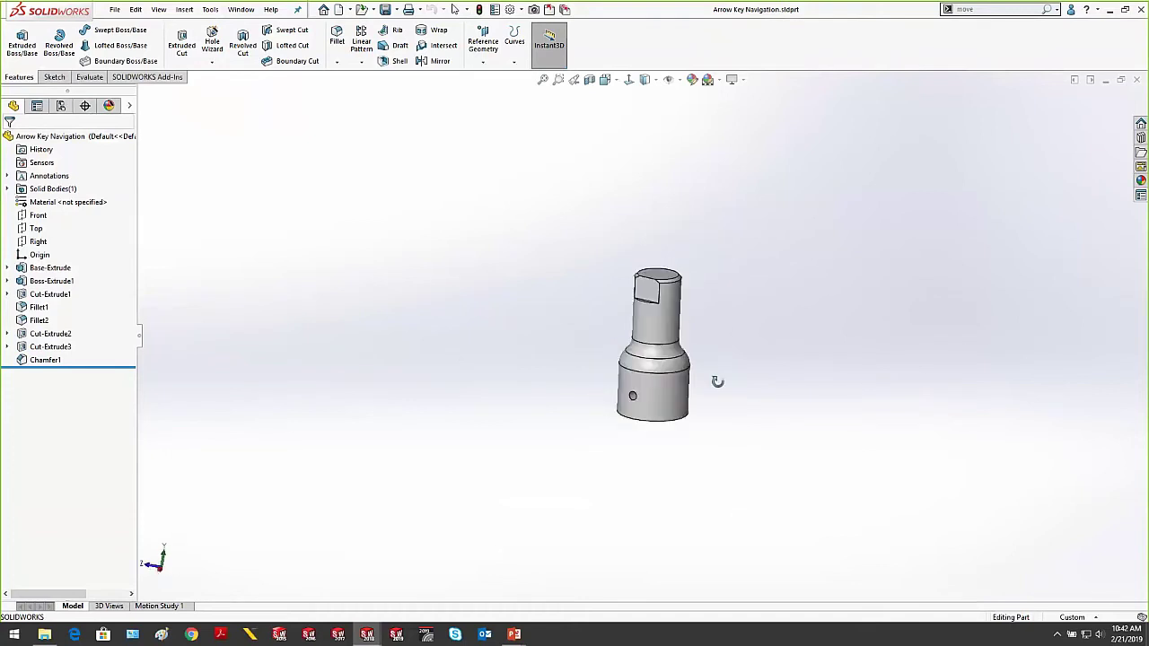
{"action": "scroll", "coordinate": [769, 320], "scroll_direction": "down", "scroll_amount": 2}
{"action": "middle_click_drag", "start_coordinate": [769, 319], "coordinate": [777, 341]}
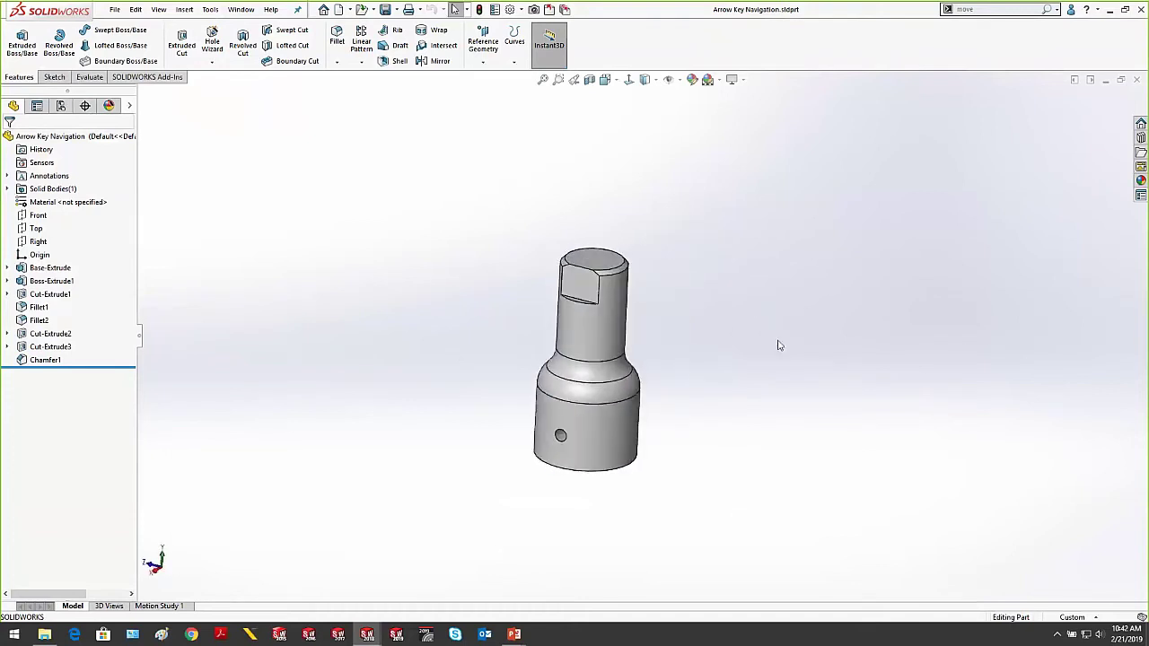
Lock the rotation axis to the circular edge below the shoulder fillet and spin the part around it
{"action": "left_click", "coordinate": [610, 308]}
{"action": "middle_click_drag", "start_coordinate": [754, 328], "coordinate": [679, 336]}
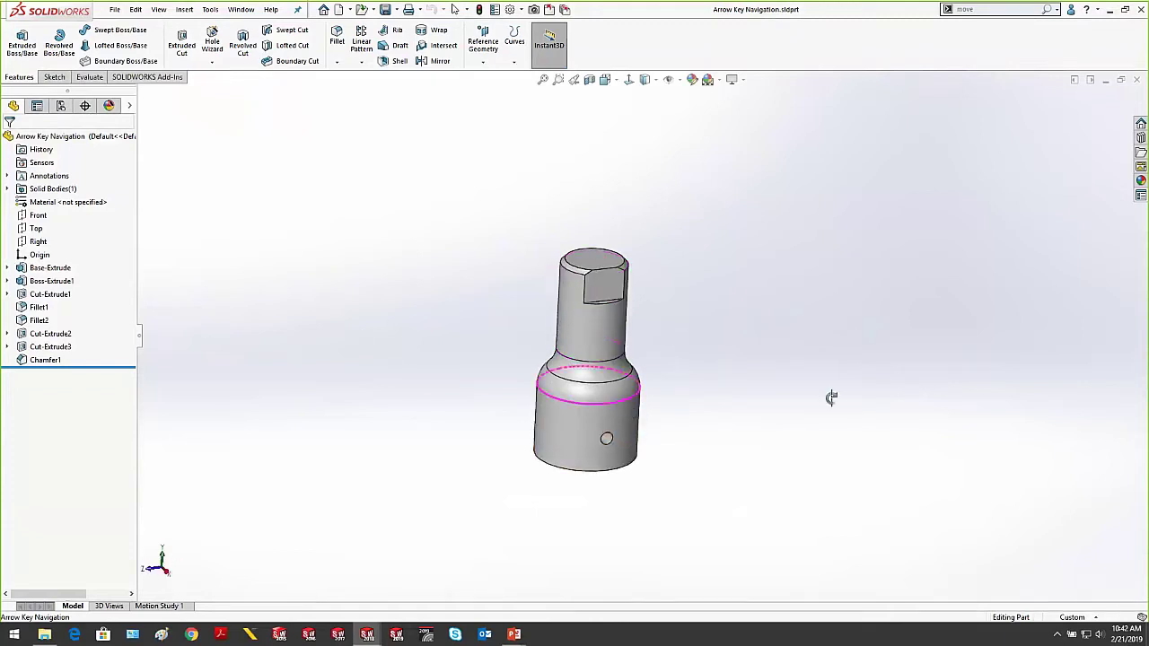
{"action": "key", "text": "Right"}
{"action": "key", "text": "Right"}
{"action": "key", "text": "Right"}
{"action": "key", "text": "Right"}
{"action": "key", "text": "Right"}
{"action": "key", "text": "Right"}
{"action": "key", "text": "Right"}
{"action": "key", "text": "Right"}
{"action": "key", "text": "Right"}
{"action": "key", "text": "Right"}
{"action": "key", "text": "Right"}
{"action": "key", "text": "Right"}
{"action": "key", "text": "Right"}
{"action": "key", "text": "Right"}
{"action": "key", "text": "Right"}
{"action": "key", "text": "Right"}
{"action": "key", "text": "Right"}
{"action": "key", "text": "Right"}
{"action": "key", "text": "Right"}
{"action": "key", "text": "Right"}
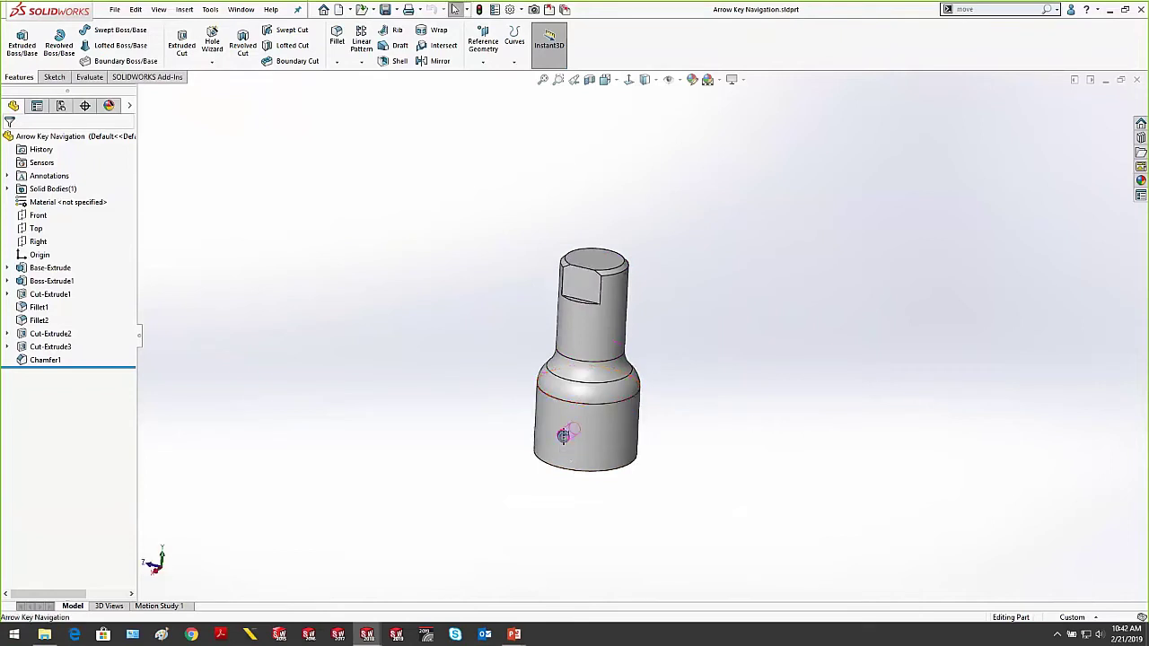
Rotate the part about the small side hole's axis and about the upper cylindrical face, and release the axis lock
{"action": "middle_click_drag", "start_coordinate": [564, 435], "coordinate": [697, 384]}
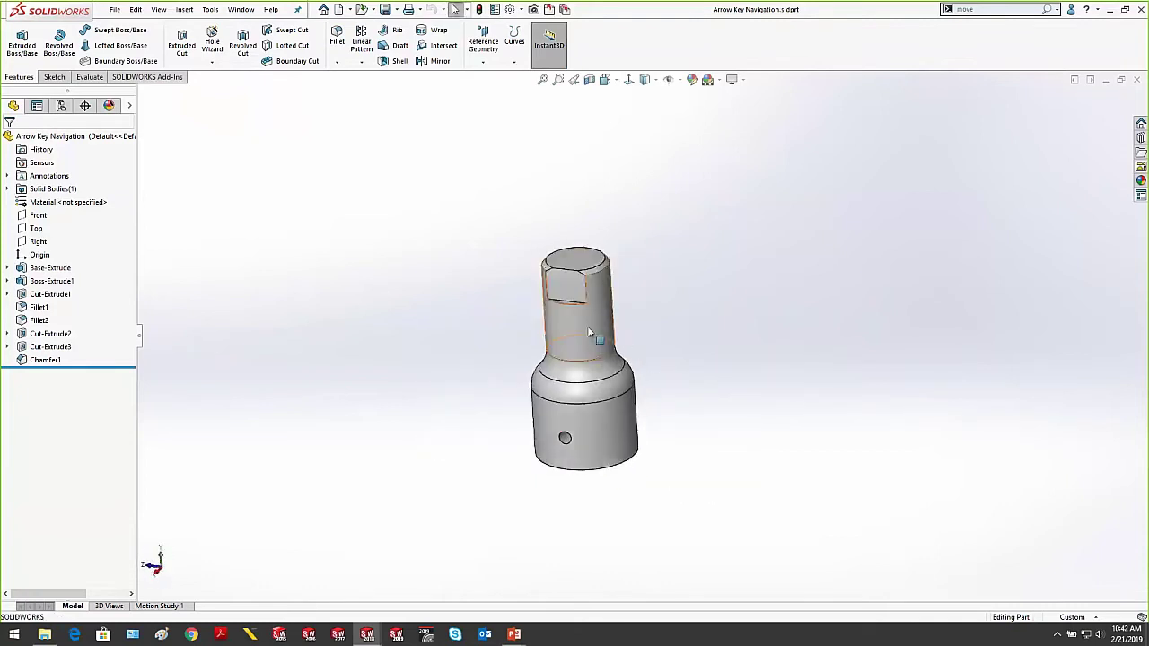
{"action": "middle_click", "coordinate": [588, 282]}
{"action": "middle_click_drag", "start_coordinate": [628, 318], "coordinate": [645, 361]}
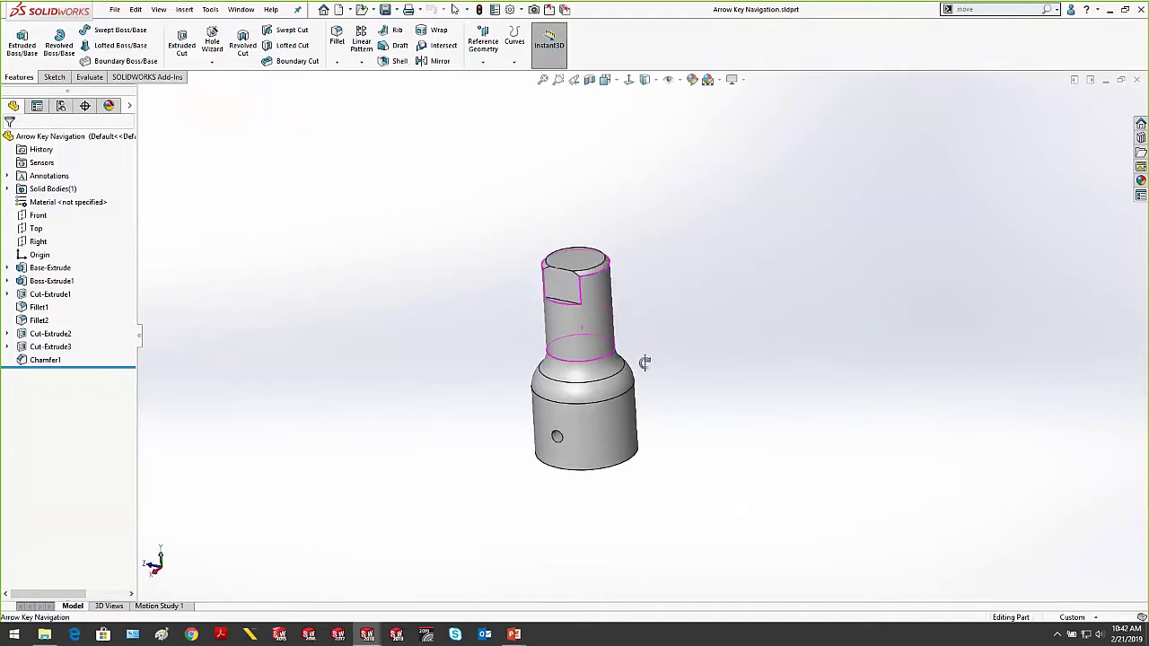
{"action": "key", "text": "Escape"}
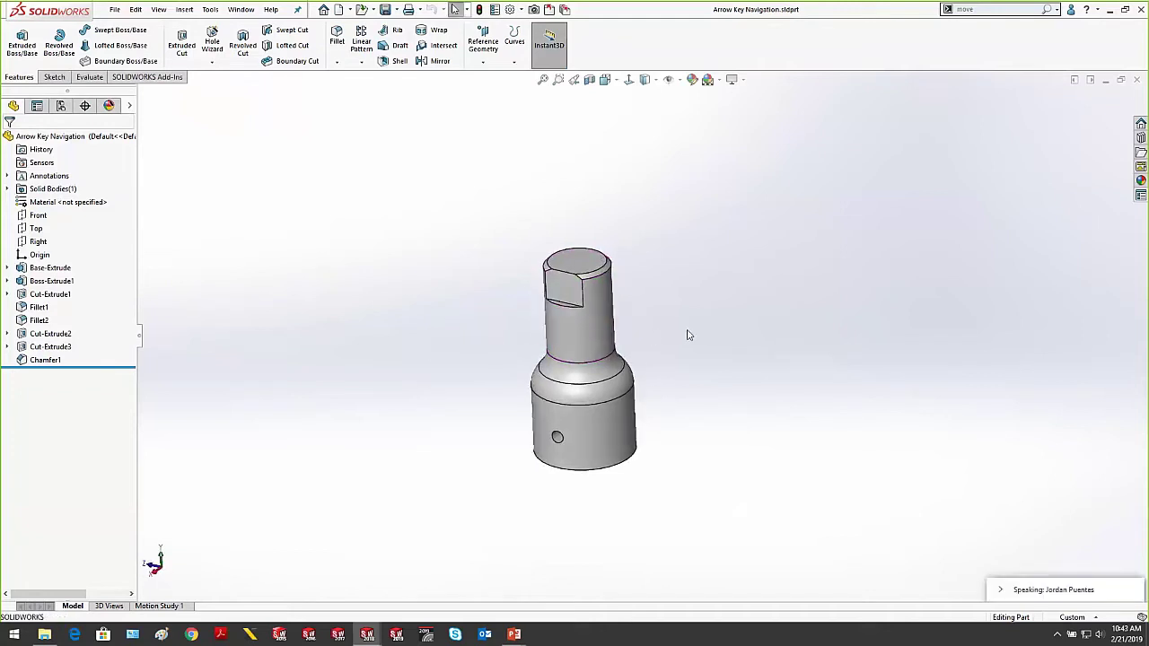
Rotate the part about the conical chamfer face at its upper end and about the flat cut face
{"action": "scroll", "coordinate": [628, 296], "scroll_direction": "down", "scroll_amount": 4}
{"action": "left_click", "coordinate": [589, 258]}
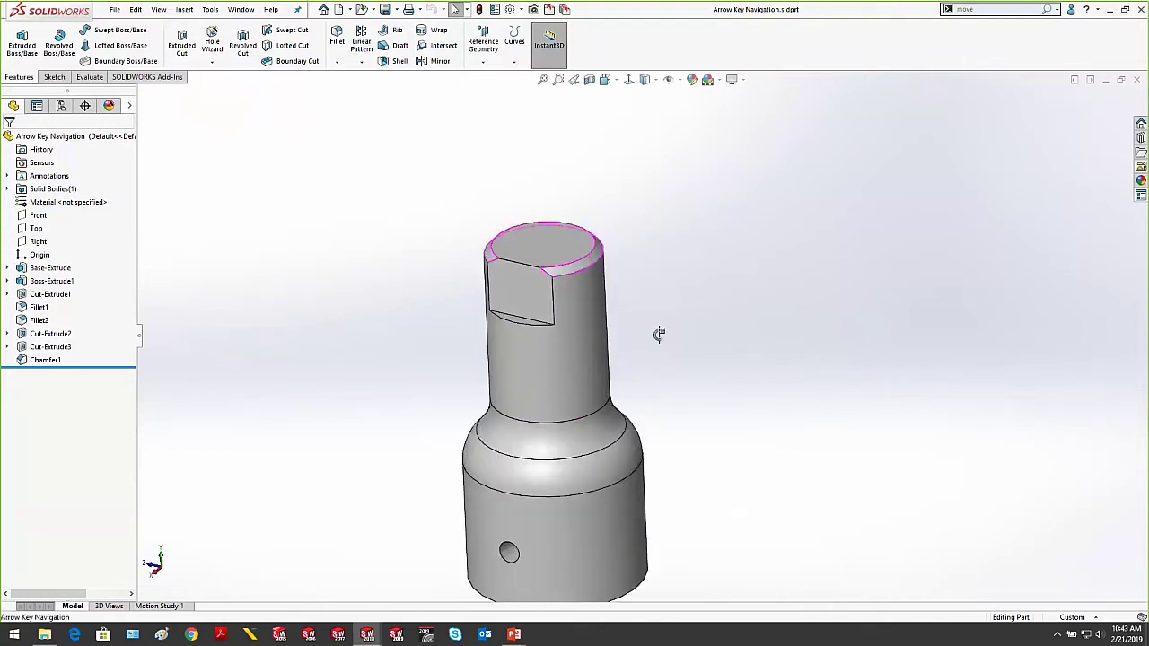
{"action": "middle_click_drag", "start_coordinate": [658, 335], "coordinate": [655, 431]}
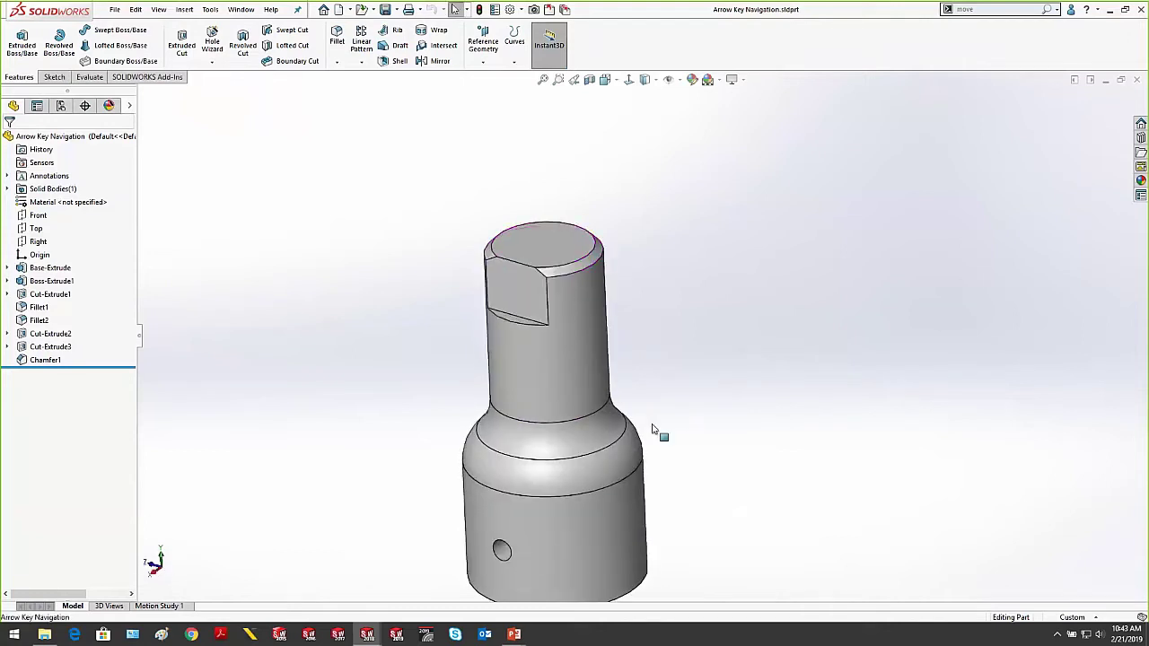
{"action": "middle_click", "coordinate": [509, 293]}
{"action": "middle_click_drag", "start_coordinate": [512, 287], "coordinate": [510, 394]}
Lock the rotation to the upper cylindrical face again, spin the part around it and return to free orbiting
{"action": "key", "text": "z"}
{"action": "key", "text": "z"}
{"action": "key", "text": "z"}
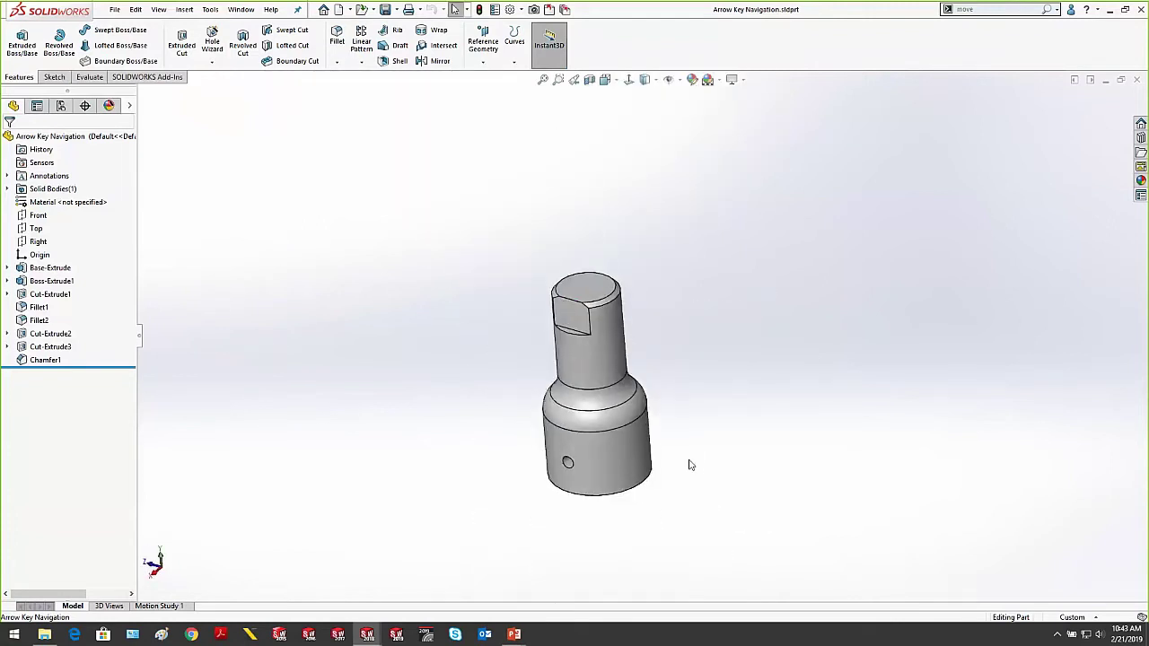
{"action": "scroll", "coordinate": [691, 465], "scroll_direction": "down", "scroll_amount": 2}
{"action": "left_click", "coordinate": [578, 333]}
{"action": "middle_click_drag", "start_coordinate": [578, 333], "coordinate": [557, 356]}
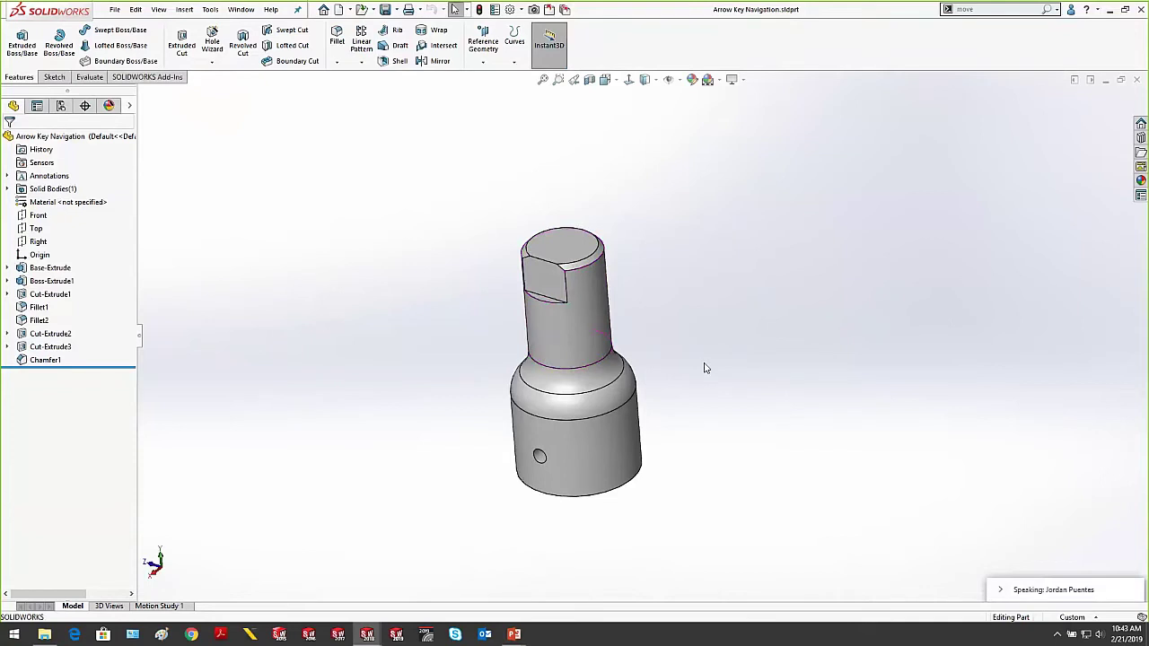
{"action": "middle_click_drag", "start_coordinate": [736, 344], "coordinate": [738, 313]}
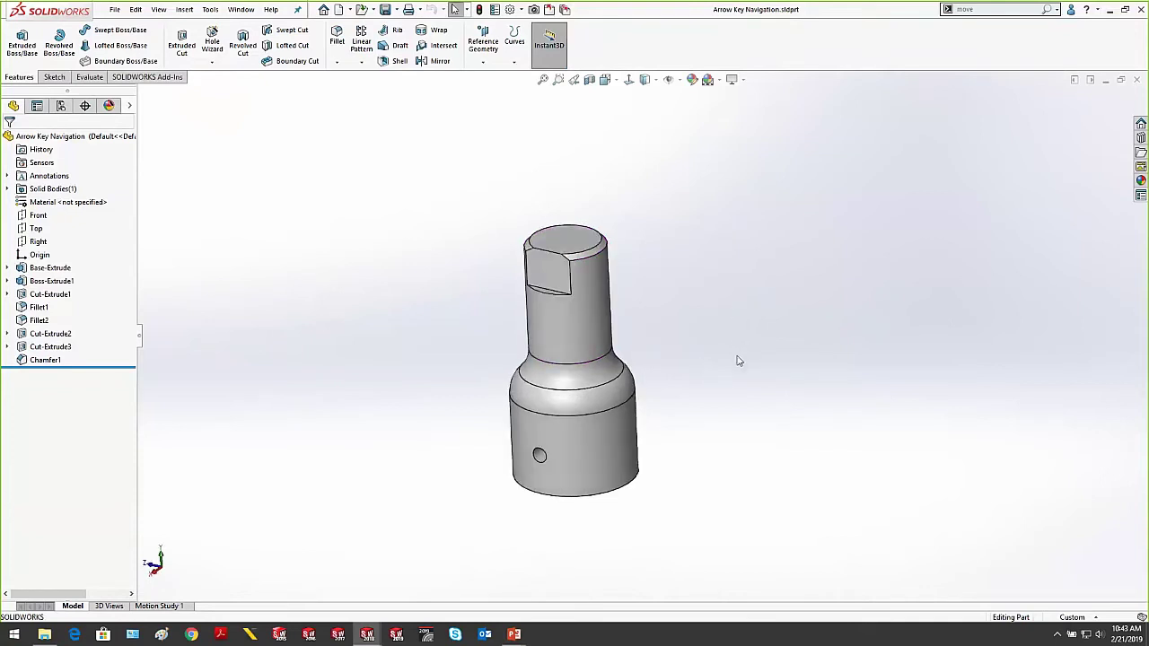
Zoom until the part moves out of view and bring it back with Zoom to Fit
{"action": "scroll", "coordinate": [681, 338], "scroll_direction": "up", "scroll_amount": 8}
{"action": "scroll", "coordinate": [157, 337], "scroll_direction": "down", "scroll_amount": 4}
{"action": "scroll", "coordinate": [377, 341], "scroll_direction": "up", "scroll_amount": 1}
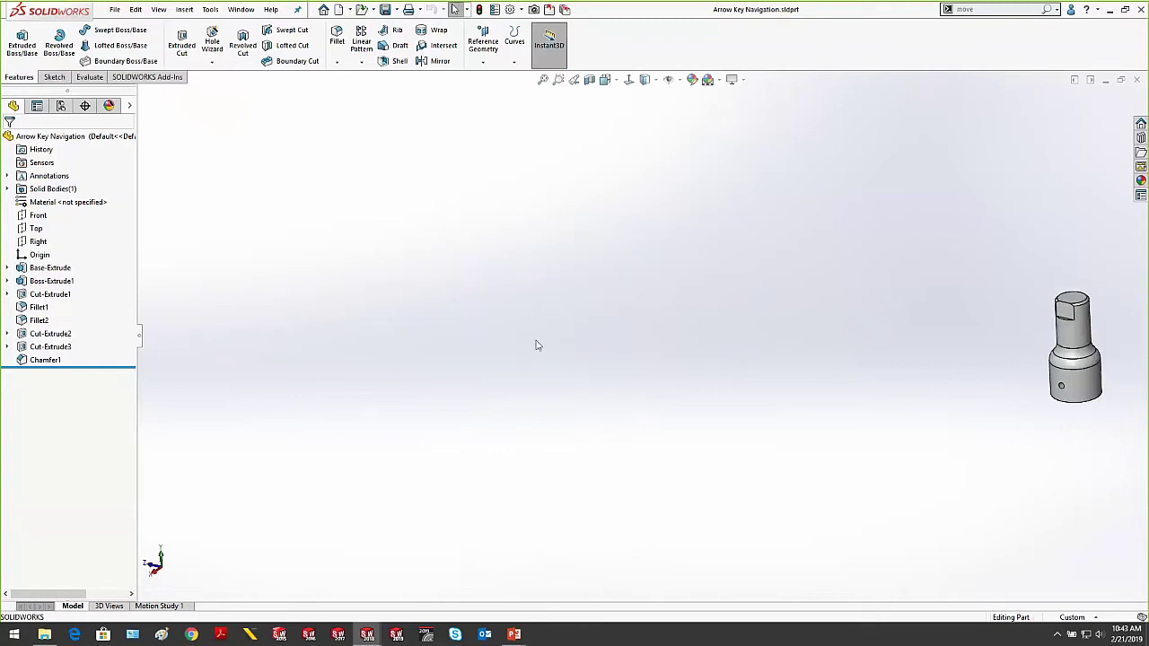
{"action": "scroll", "coordinate": [639, 337], "scroll_direction": "up", "scroll_amount": 5}
{"action": "scroll", "coordinate": [851, 328], "scroll_direction": "down", "scroll_amount": 2}
{"action": "scroll", "coordinate": [733, 334], "scroll_direction": "up", "scroll_amount": 1}
{"action": "scroll", "coordinate": [320, 336], "scroll_direction": "down", "scroll_amount": 1}
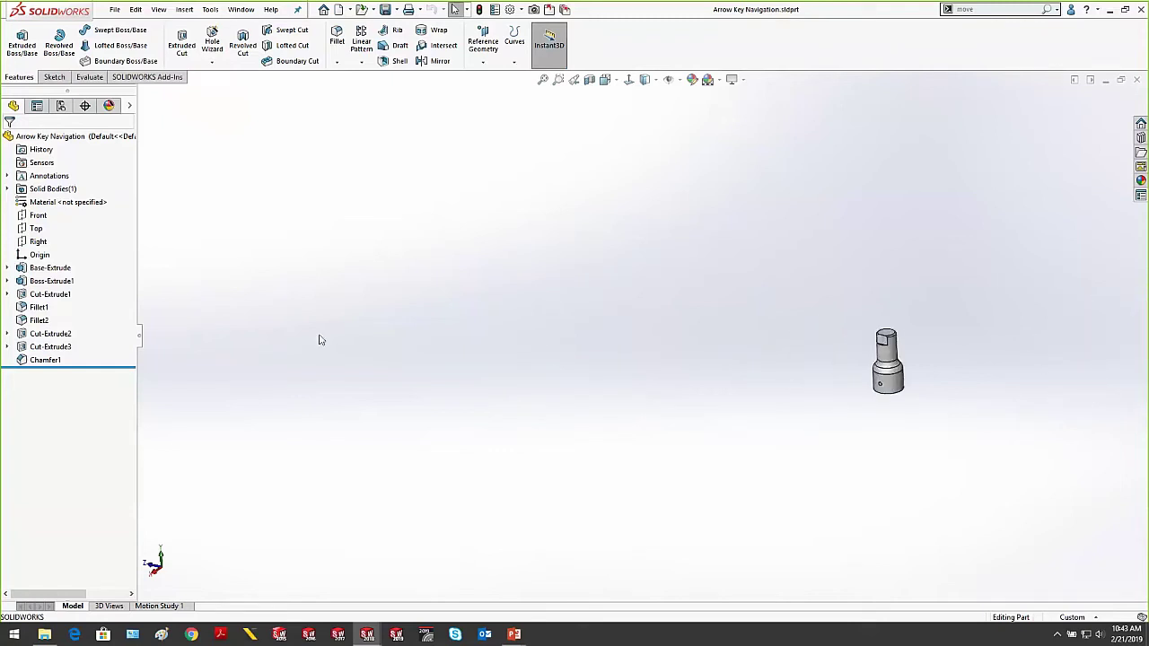
{"action": "scroll", "coordinate": [318, 339], "scroll_direction": "down", "scroll_amount": 2}
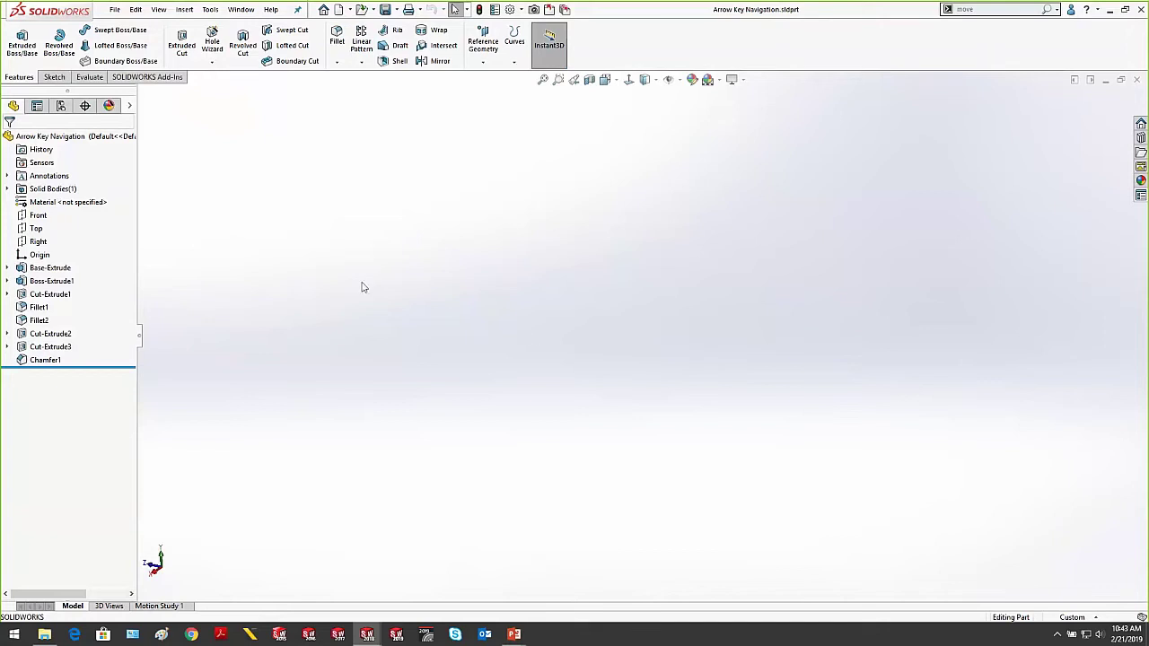
{"action": "key", "text": "f"}
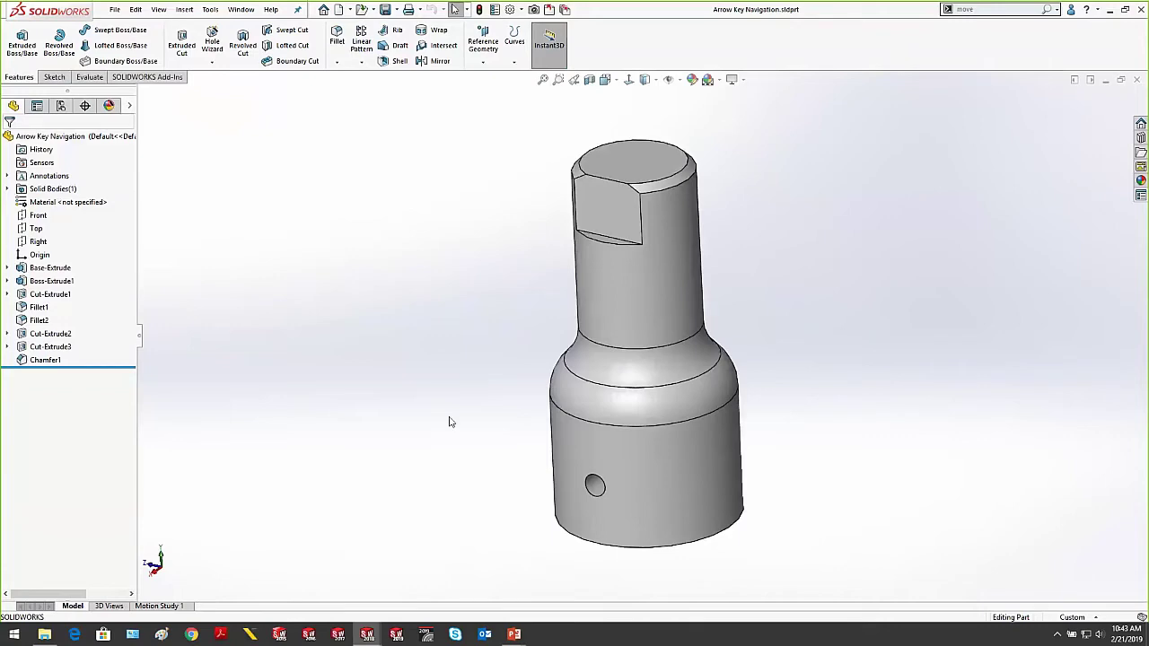
Switch to the PowerPoint slideshow, advance to the Tip #22 slide and switch to the Mates assembly in SOLIDWORKS
{"action": "mouse_move", "coordinate": [513, 635]}
{"action": "left_click", "coordinate": [574, 579]}
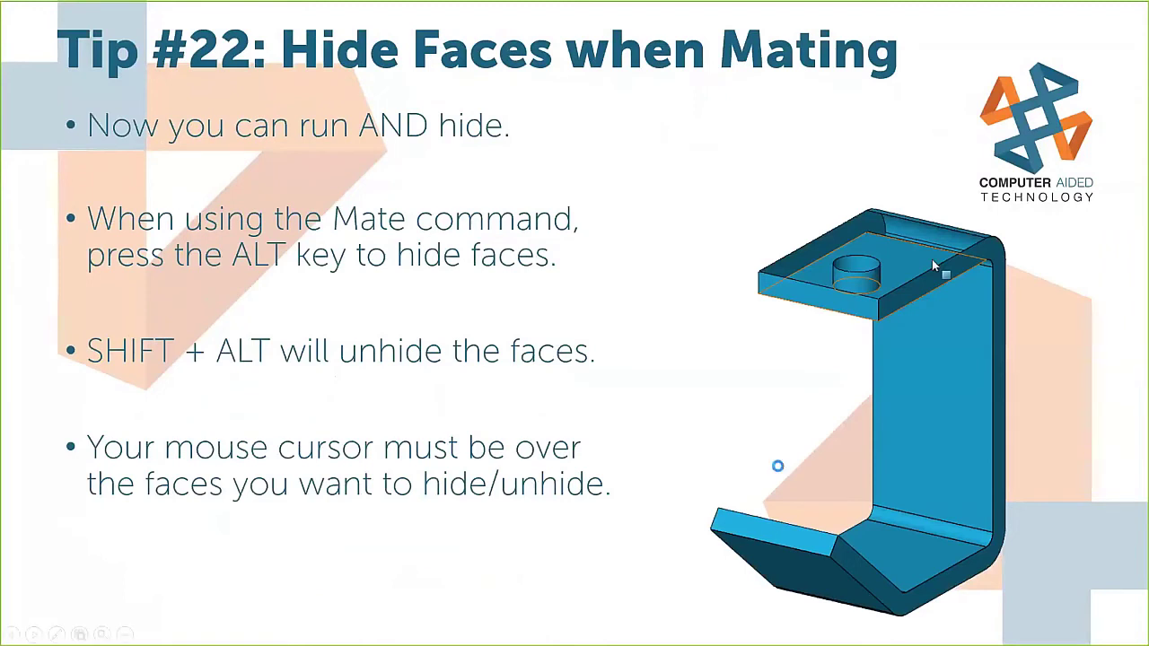
{"action": "key", "text": "alt+Tab"}
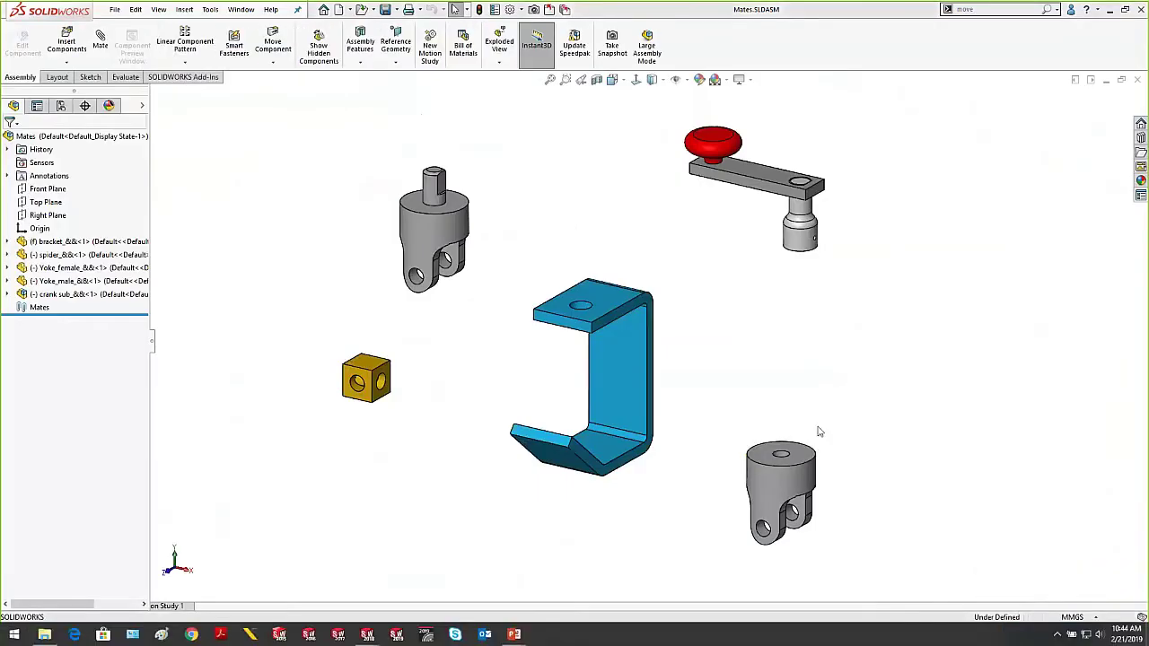
Examine the blue bracket and the loose components around it in the Mates assembly
{"action": "scroll", "coordinate": [730, 350], "scroll_direction": "up", "scroll_amount": 2}
{"action": "middle_click_drag", "start_coordinate": [730, 350], "coordinate": [676, 331]}
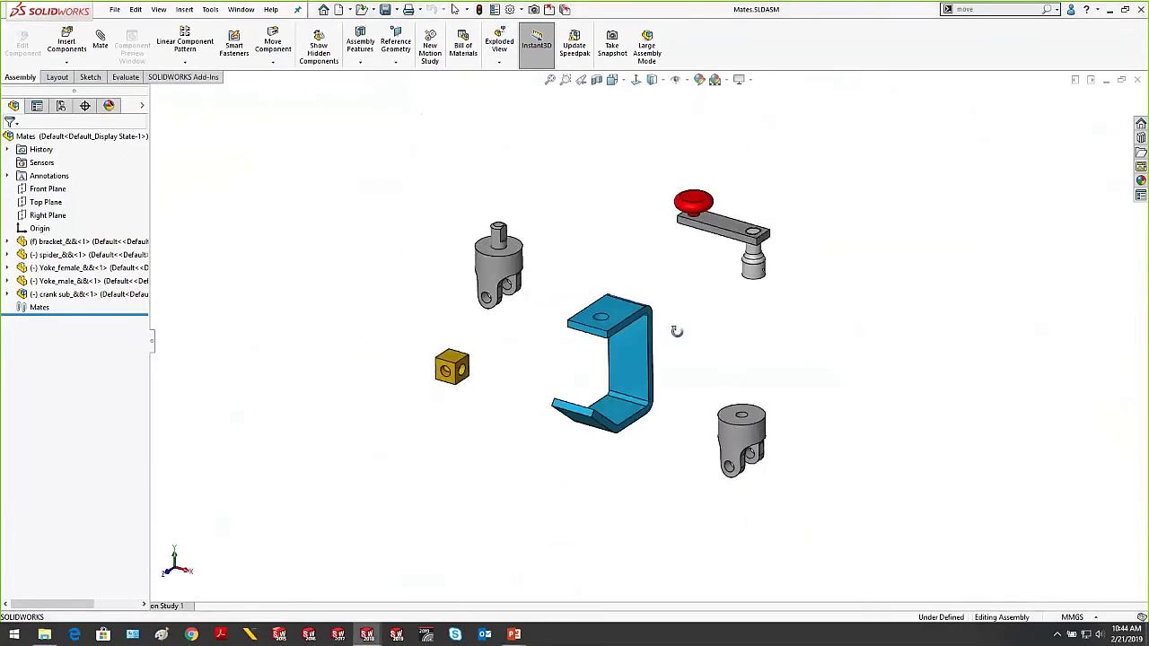
{"action": "scroll", "coordinate": [652, 341], "scroll_direction": "down", "scroll_amount": 2}
{"action": "scroll", "coordinate": [598, 355], "scroll_direction": "down", "scroll_amount": 2}
{"action": "middle_click_drag", "start_coordinate": [605, 352], "coordinate": [600, 323]}
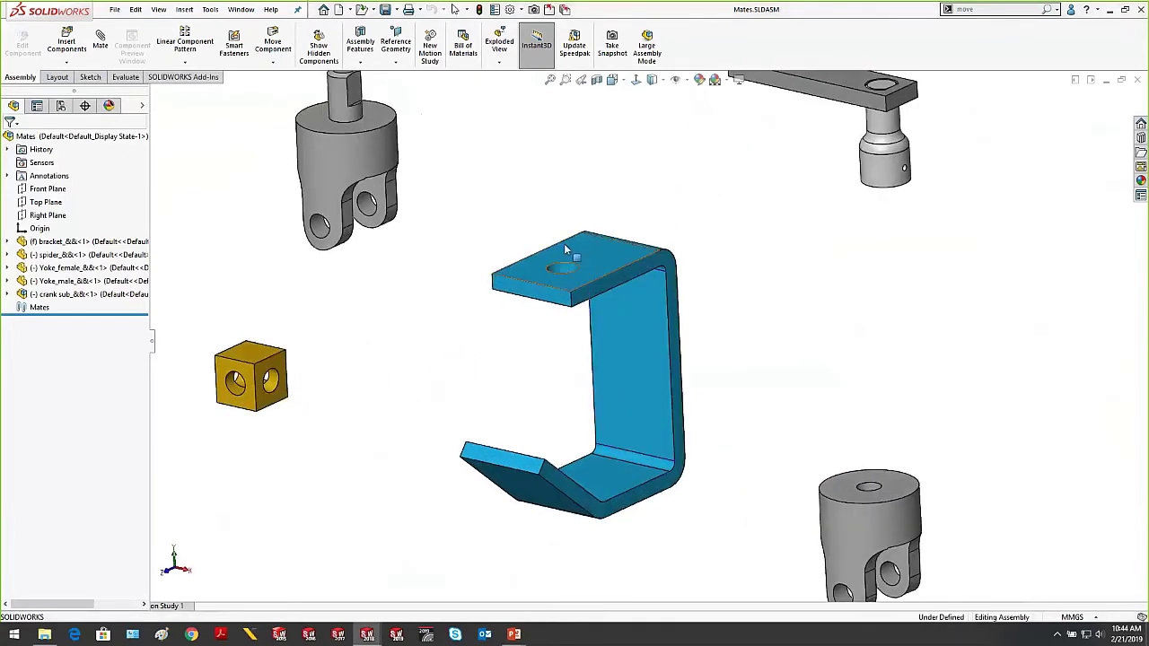
{"action": "scroll", "coordinate": [588, 270], "scroll_direction": "up", "scroll_amount": 2}
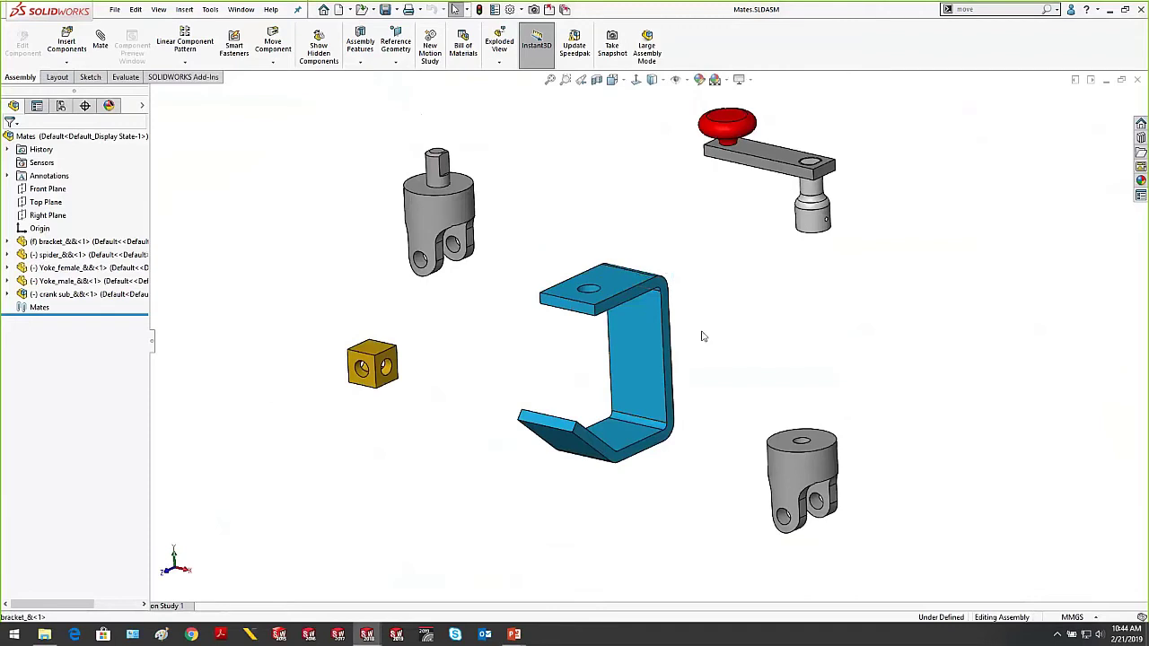
{"action": "scroll", "coordinate": [698, 334], "scroll_direction": "down", "scroll_amount": 2}
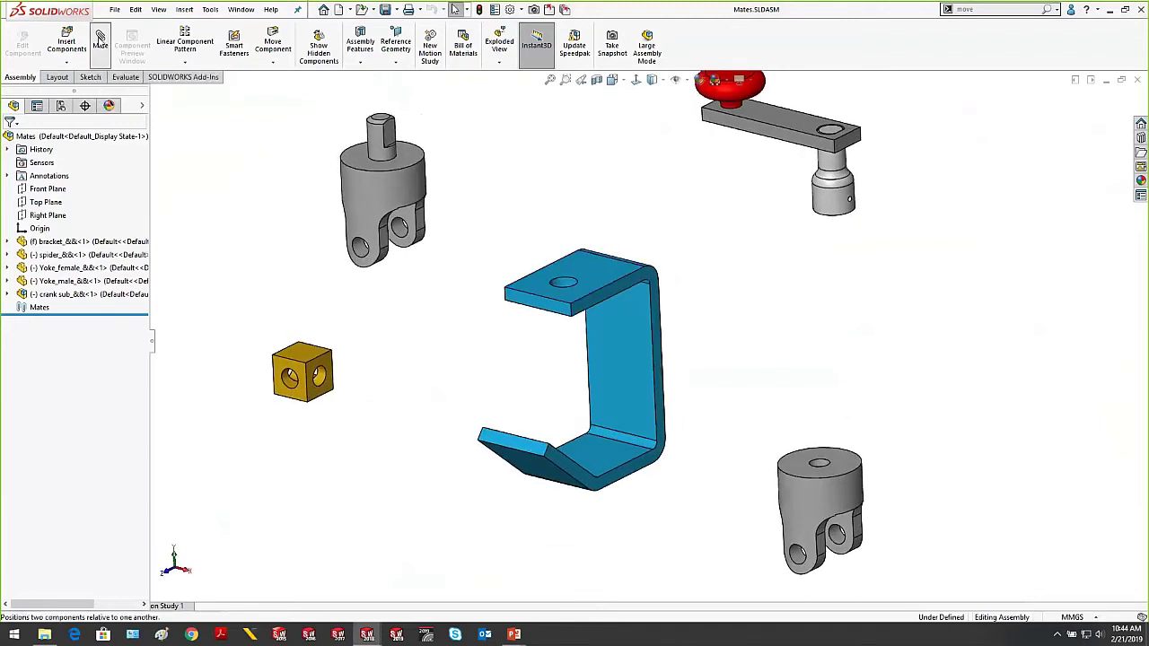
Mate the male yoke's flat shoulder face coincident with the underside of the bracket's upper flange
{"action": "left_click", "coordinate": [100, 42]}
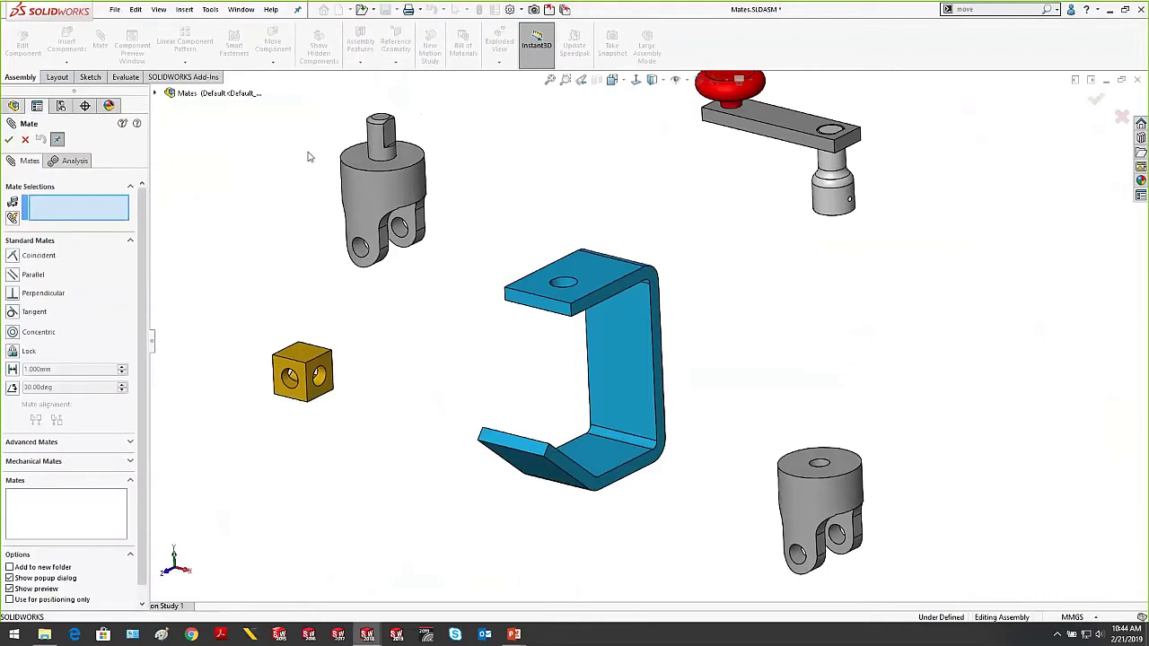
{"action": "left_click", "coordinate": [356, 161]}
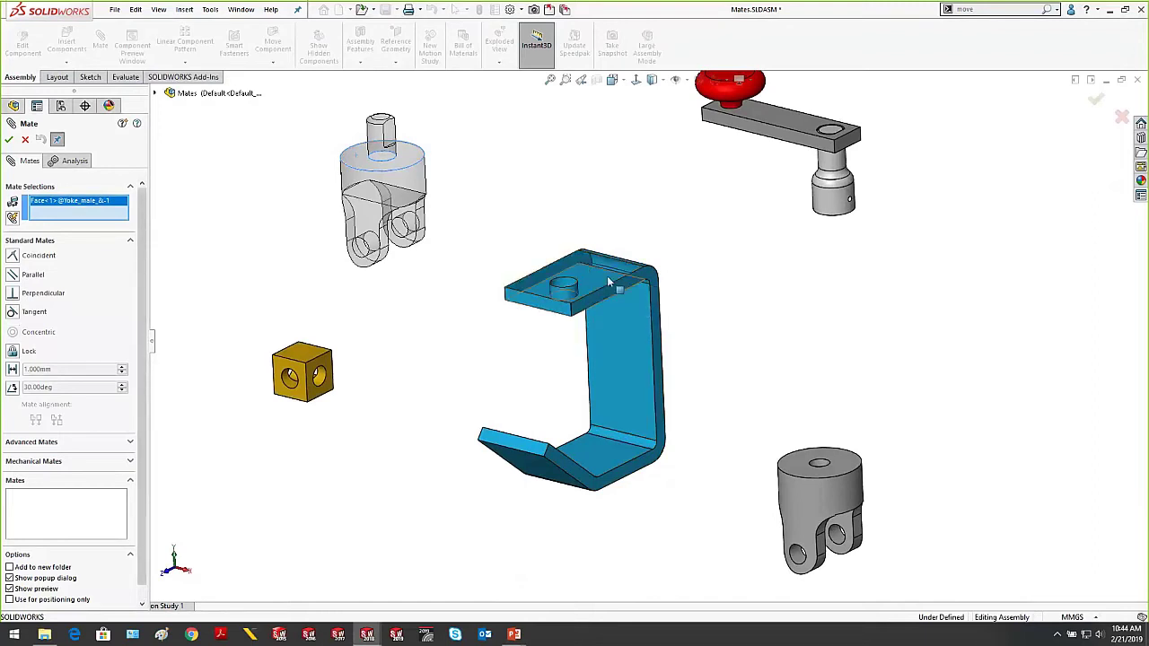
{"action": "left_click", "coordinate": [584, 280]}
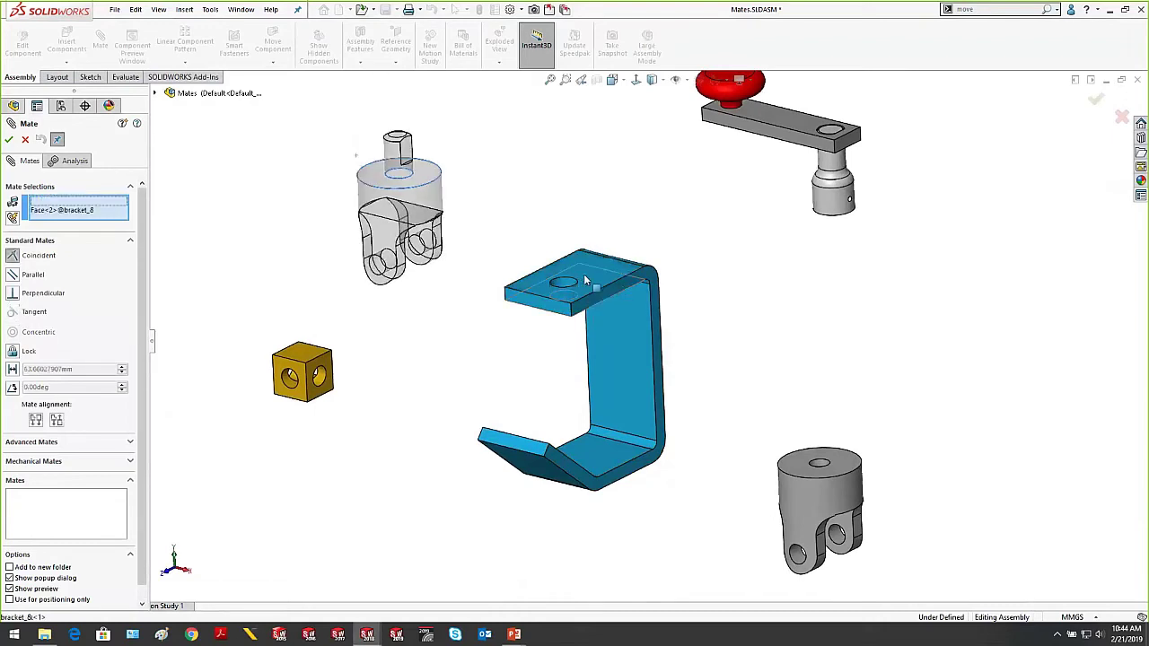
{"action": "left_click", "coordinate": [720, 260]}
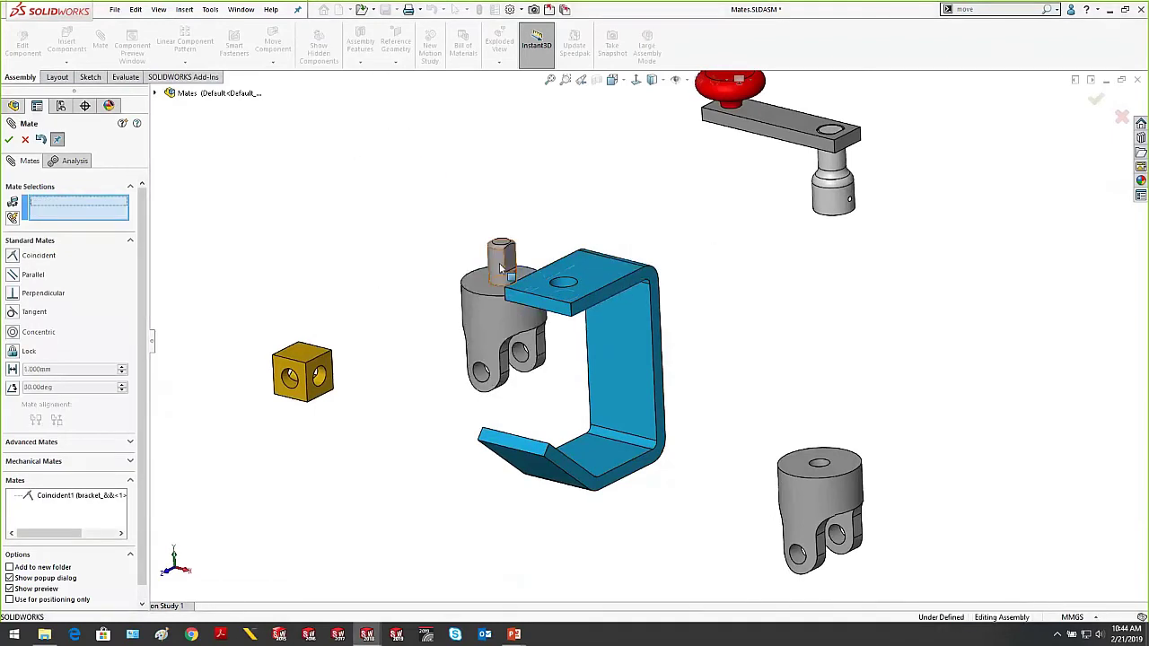
Mate the male yoke's shaft concentric with the hole in the bracket's upper flange and rotate the yoke in place
{"action": "left_click", "coordinate": [500, 268]}
{"action": "left_click", "coordinate": [565, 286]}
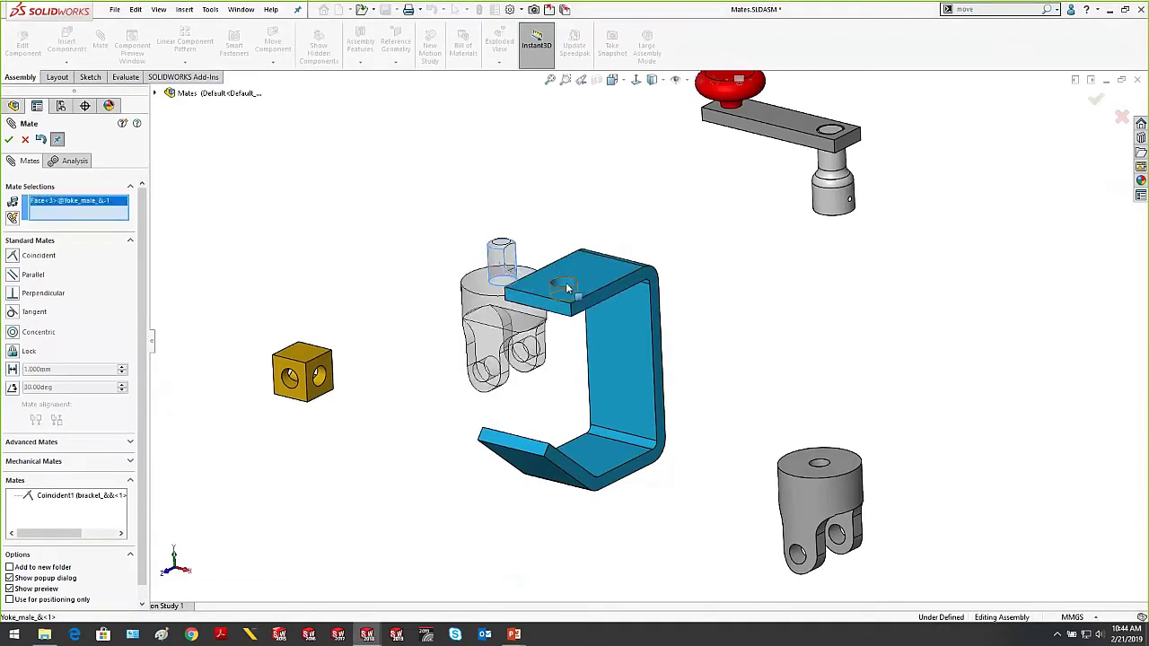
{"action": "left_click", "coordinate": [550, 269]}
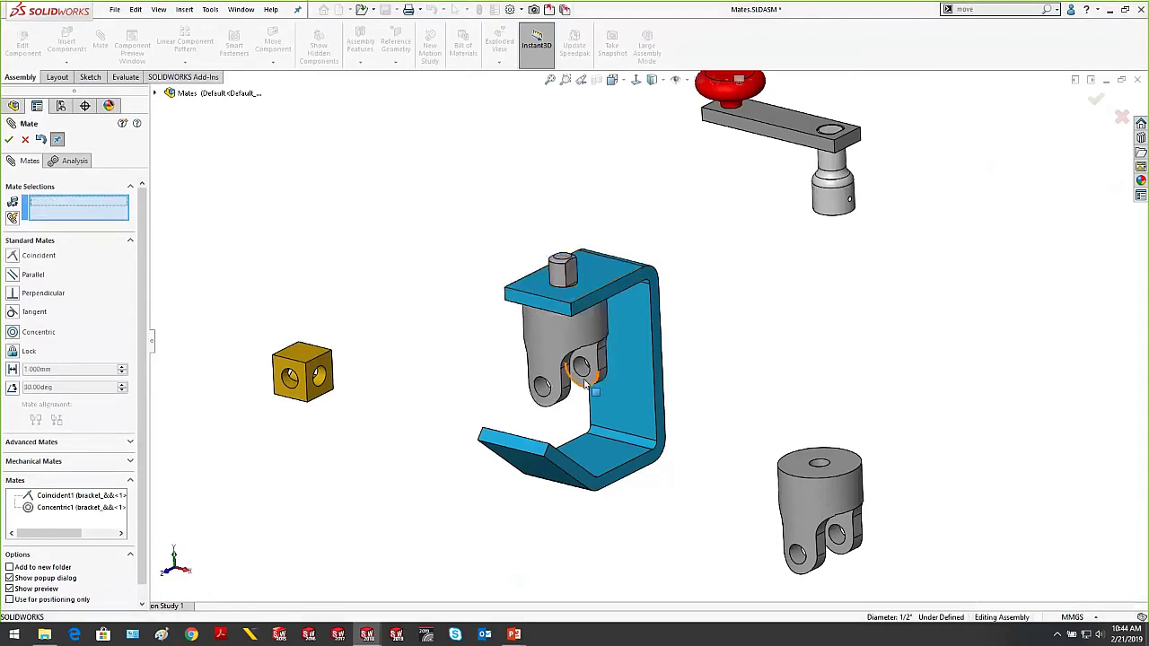
{"action": "key", "text": "Escape"}
{"action": "left_click_drag", "start_coordinate": [536, 346], "coordinate": [751, 351]}
{"action": "left_click", "coordinate": [751, 351]}
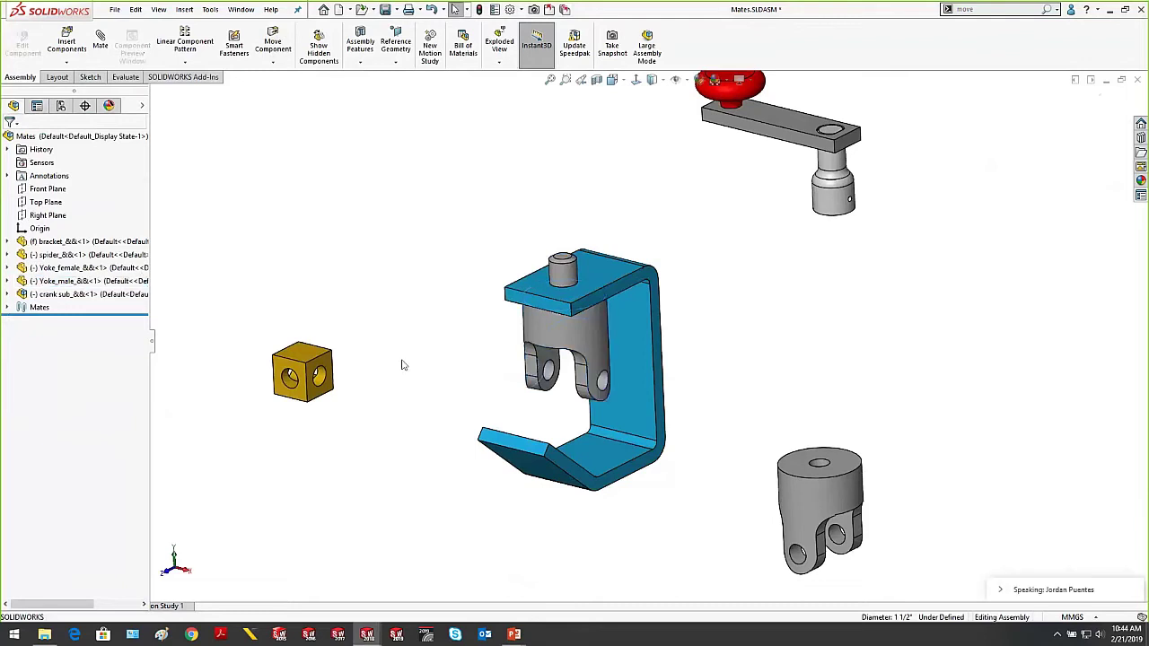
Mate a hole of the yellow spider block concentric with the lug hole of the male yoke
{"action": "middle_click_drag", "start_coordinate": [401, 362], "coordinate": [411, 355]}
{"action": "scroll", "coordinate": [403, 386], "scroll_direction": "down", "scroll_amount": 3}
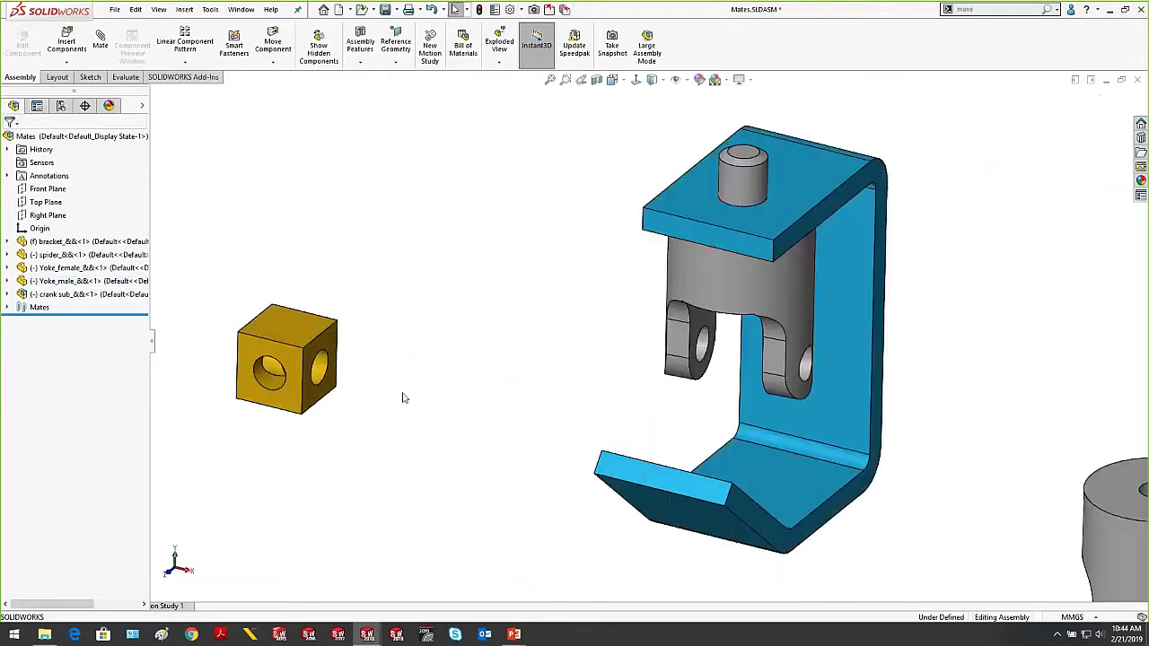
{"action": "left_click", "coordinate": [102, 45]}
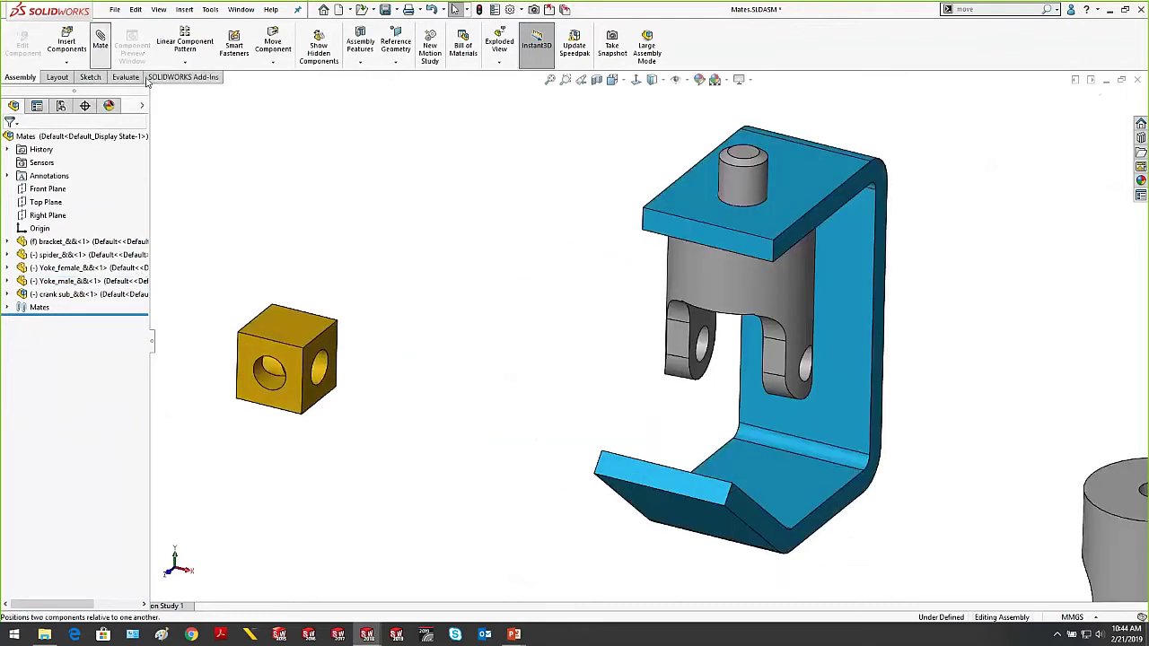
{"action": "left_click", "coordinate": [325, 377]}
{"action": "left_click", "coordinate": [811, 368]}
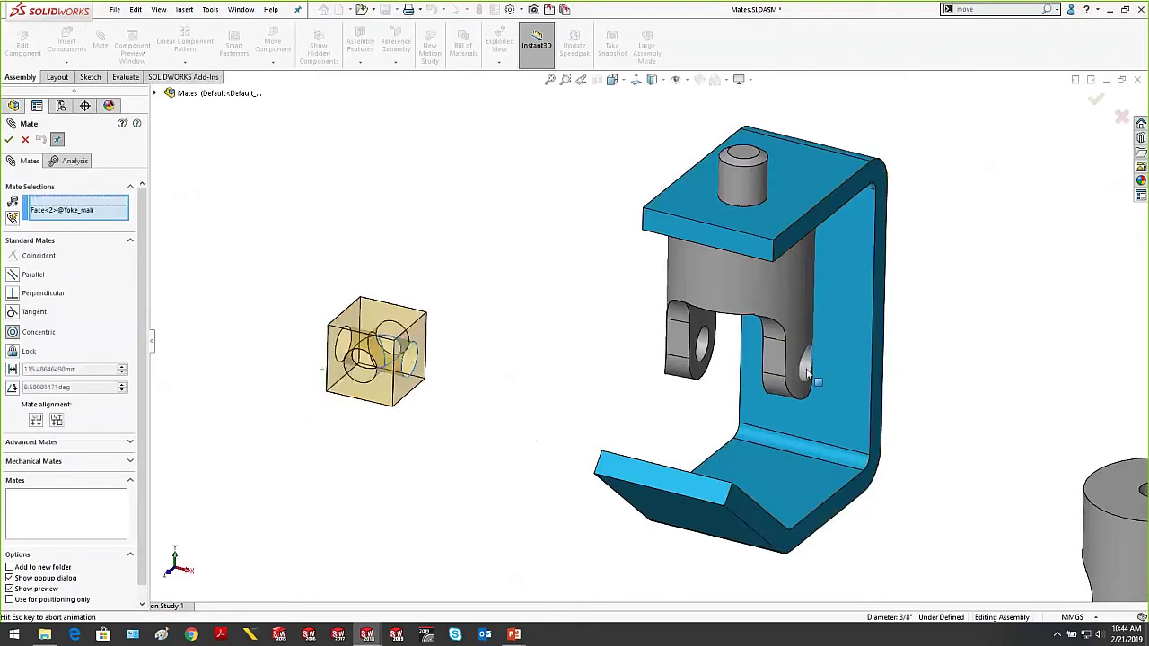
{"action": "left_click", "coordinate": [956, 385]}
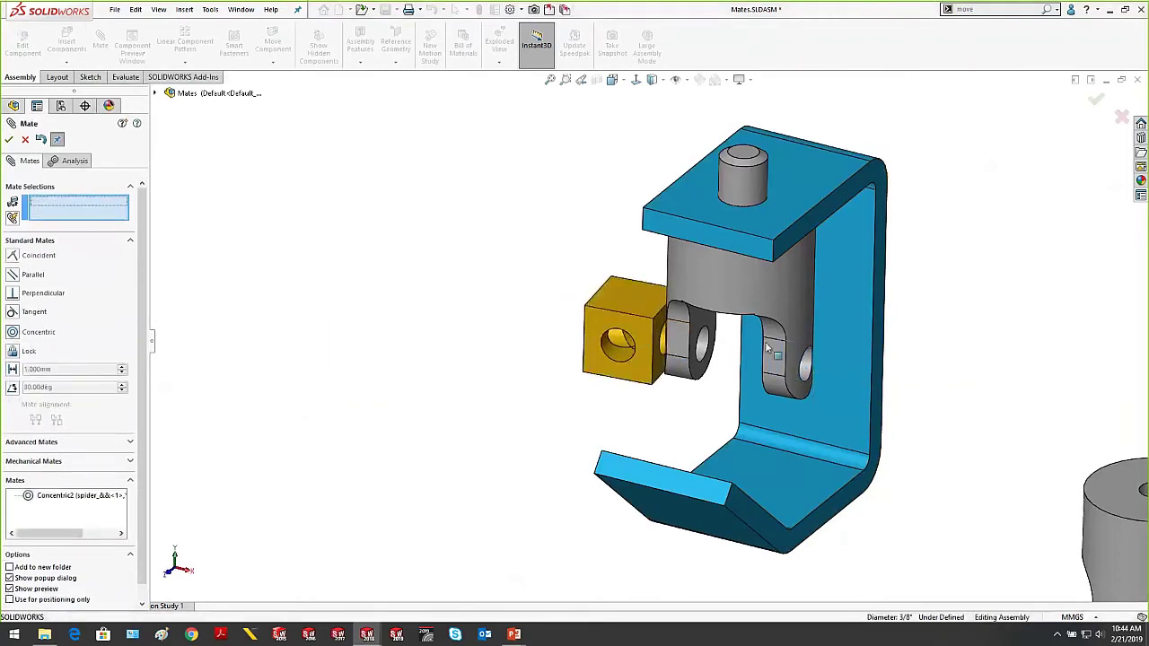
Center the spider block between the male yoke's lugs with a Width mate between its two opposite side faces and the lugs' inner faces
{"action": "scroll", "coordinate": [819, 332], "scroll_direction": "down", "scroll_amount": 2}
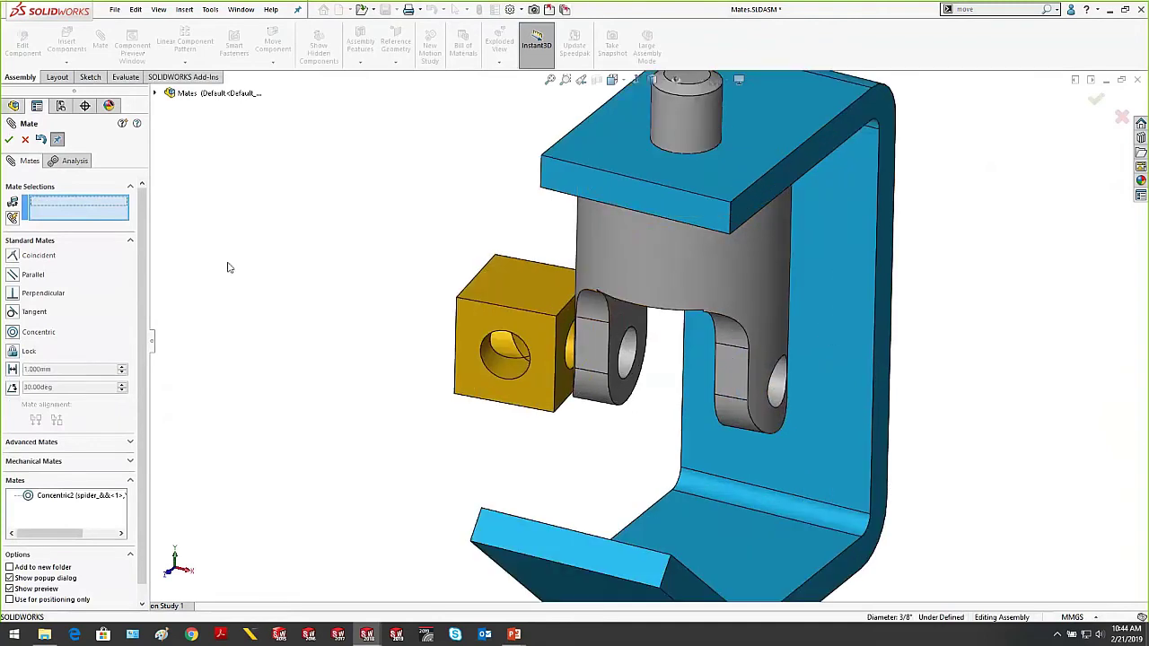
{"action": "left_click", "coordinate": [34, 442]}
{"action": "left_click", "coordinate": [13, 311]}
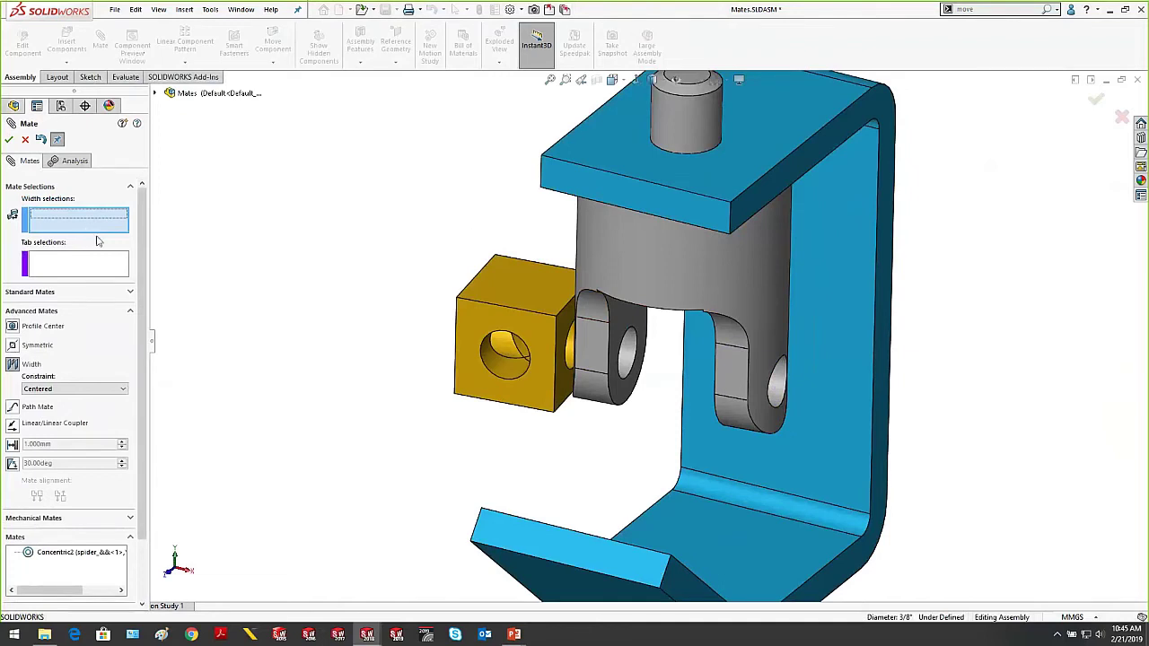
{"action": "left_click", "coordinate": [567, 322]}
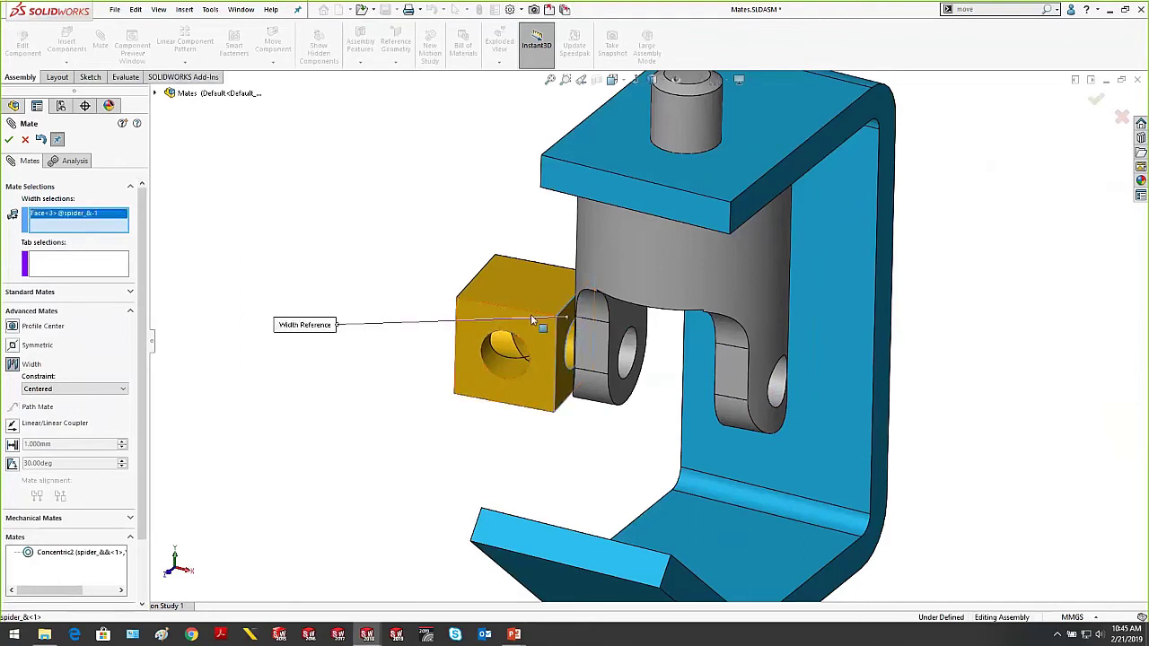
{"action": "left_click", "coordinate": [475, 320]}
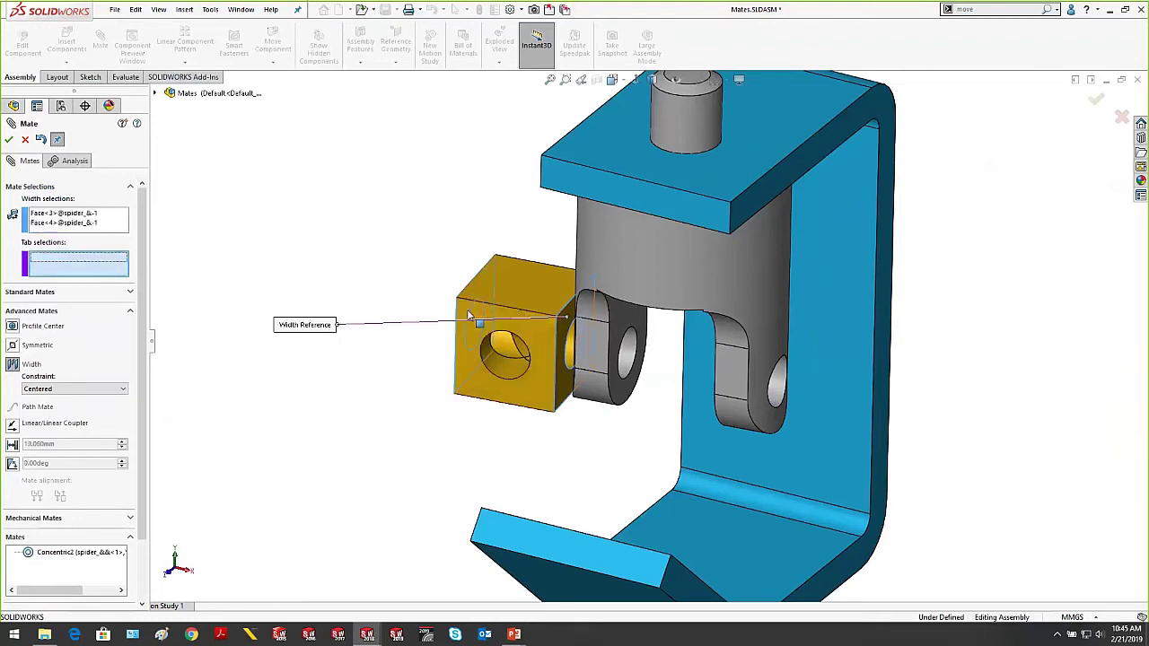
{"action": "left_click", "coordinate": [624, 314]}
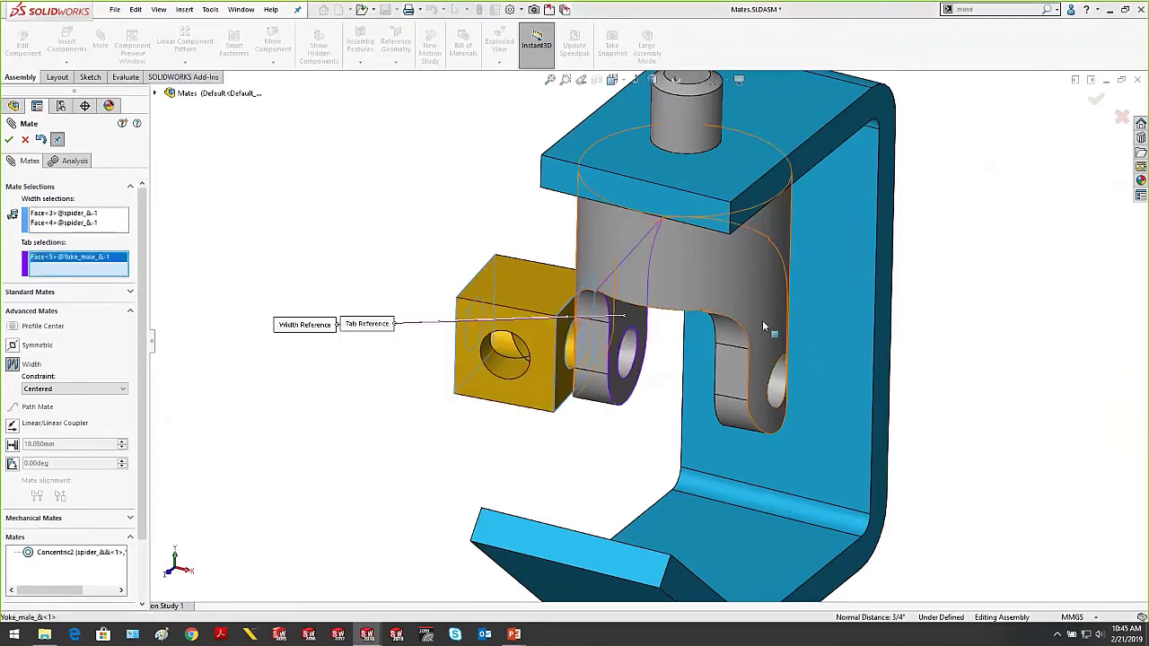
{"action": "middle_click_drag", "start_coordinate": [762, 319], "coordinate": [722, 334]}
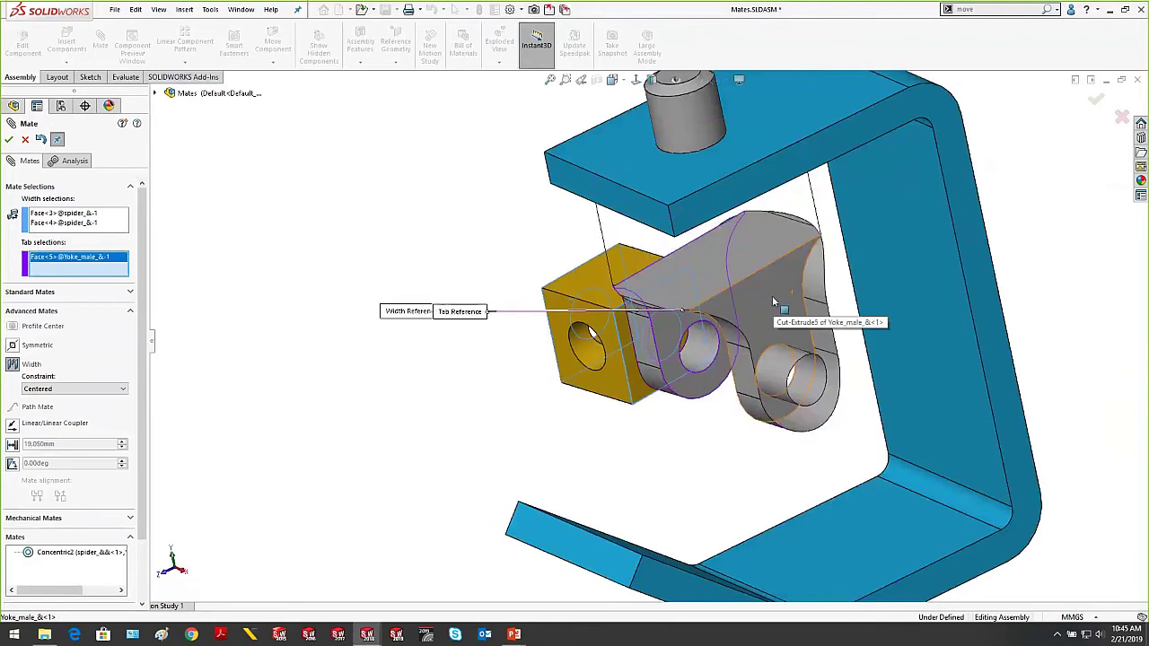
{"action": "left_click", "coordinate": [772, 297]}
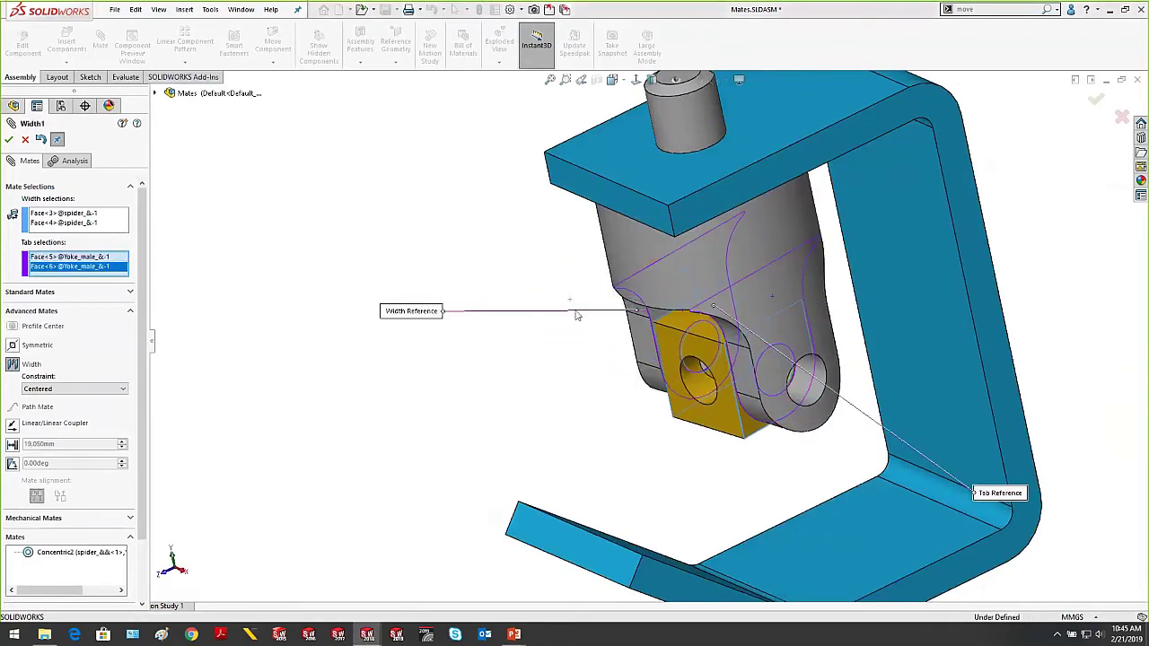
{"action": "middle_click_drag", "start_coordinate": [576, 310], "coordinate": [616, 267]}
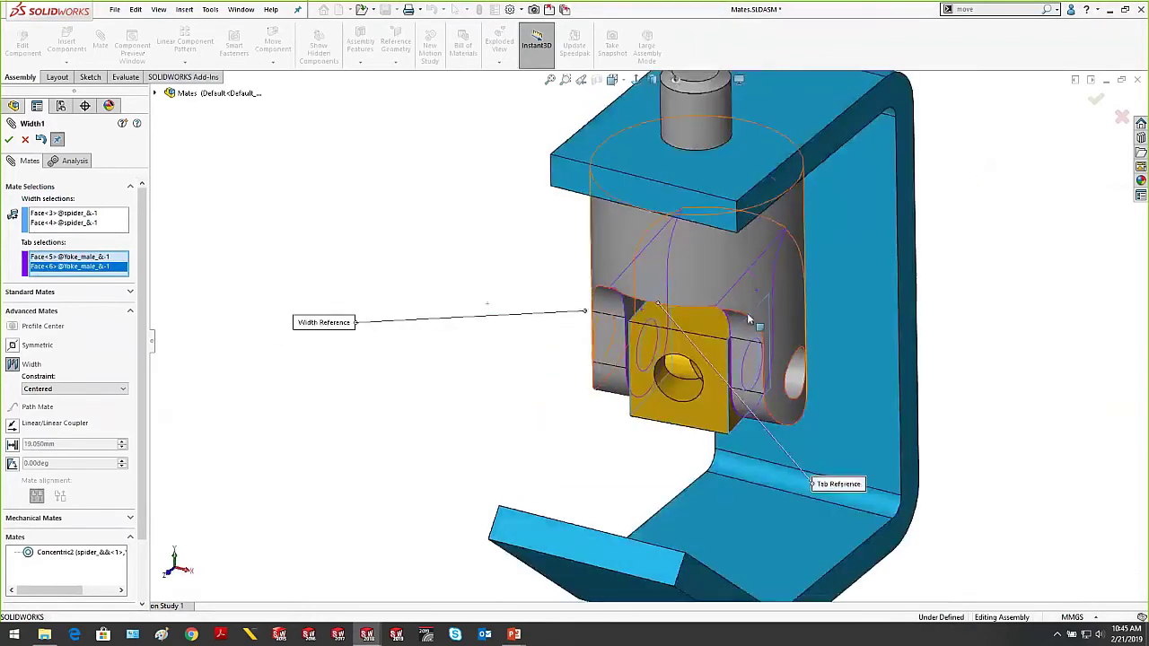
{"action": "left_click", "coordinate": [8, 139]}
Switch back to the Tip #22 slide in the PowerPoint slideshow
{"action": "scroll", "coordinate": [510, 356], "scroll_direction": "up", "scroll_amount": 5}
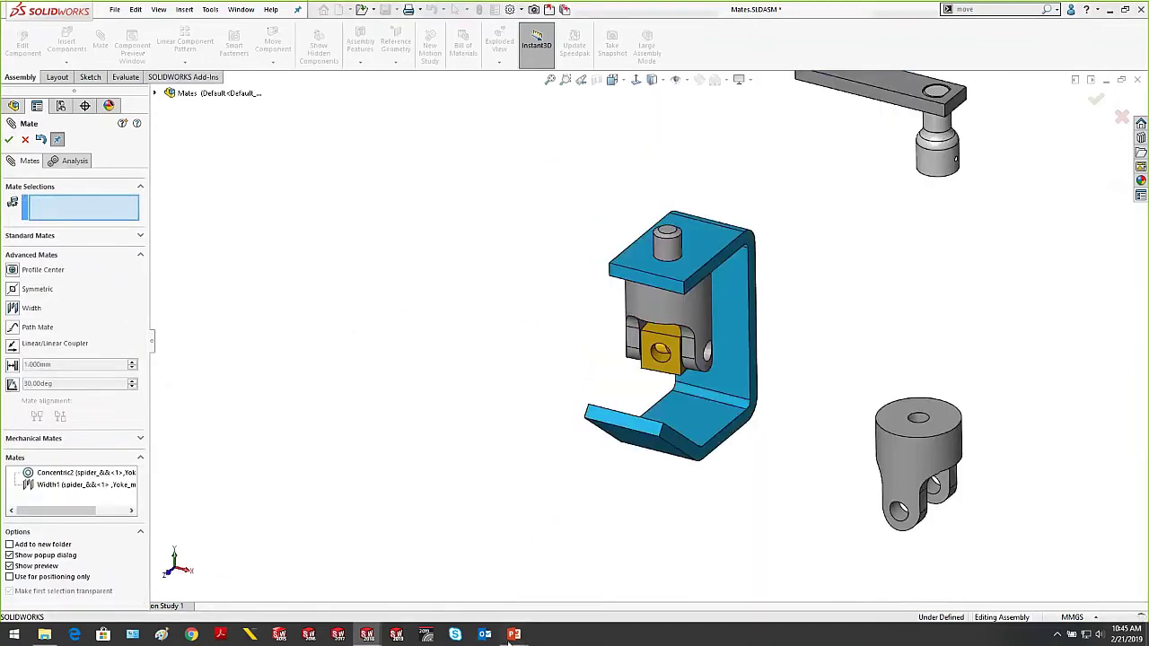
{"action": "mouse_move", "coordinate": [511, 634]}
{"action": "left_click", "coordinate": [544, 591]}
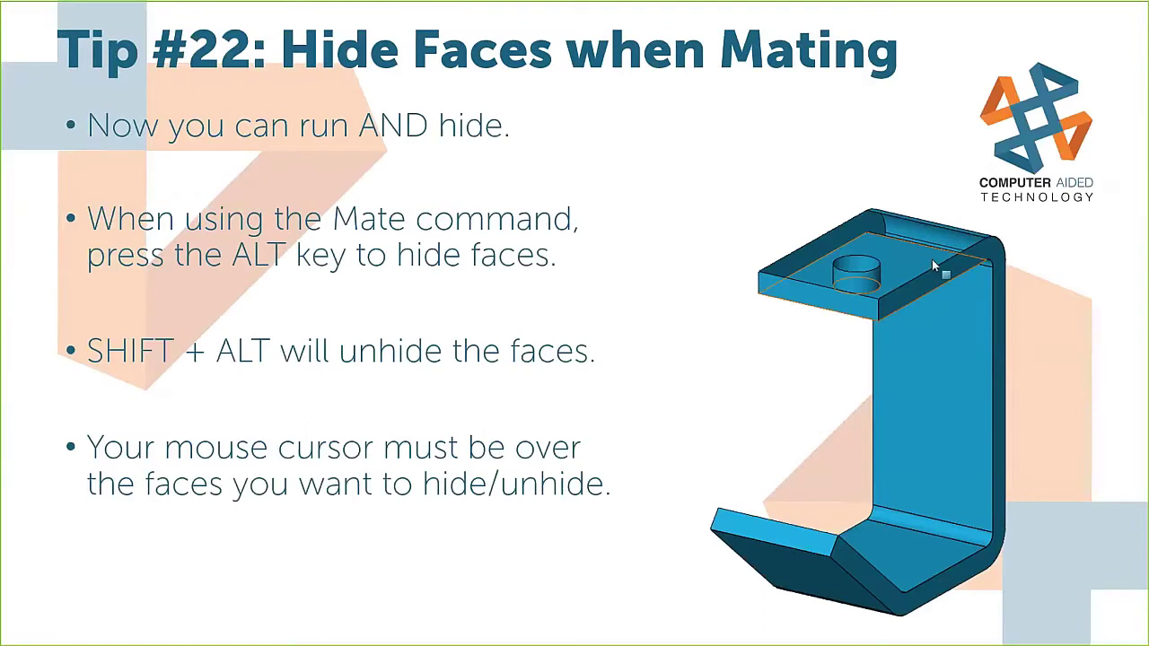
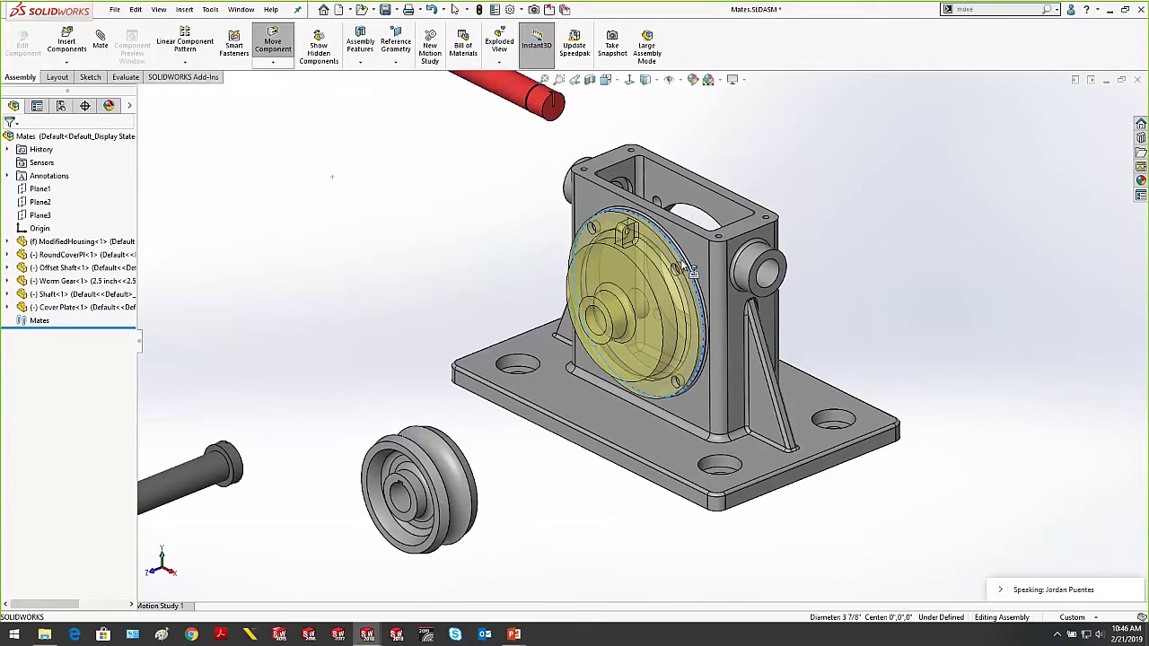
Snap the yellow round cover onto the housing's circular opening with a SmartMate and expand the list of mates
{"action": "left_click_drag", "start_coordinate": [691, 269], "coordinate": [689, 271], "text": "alt"}
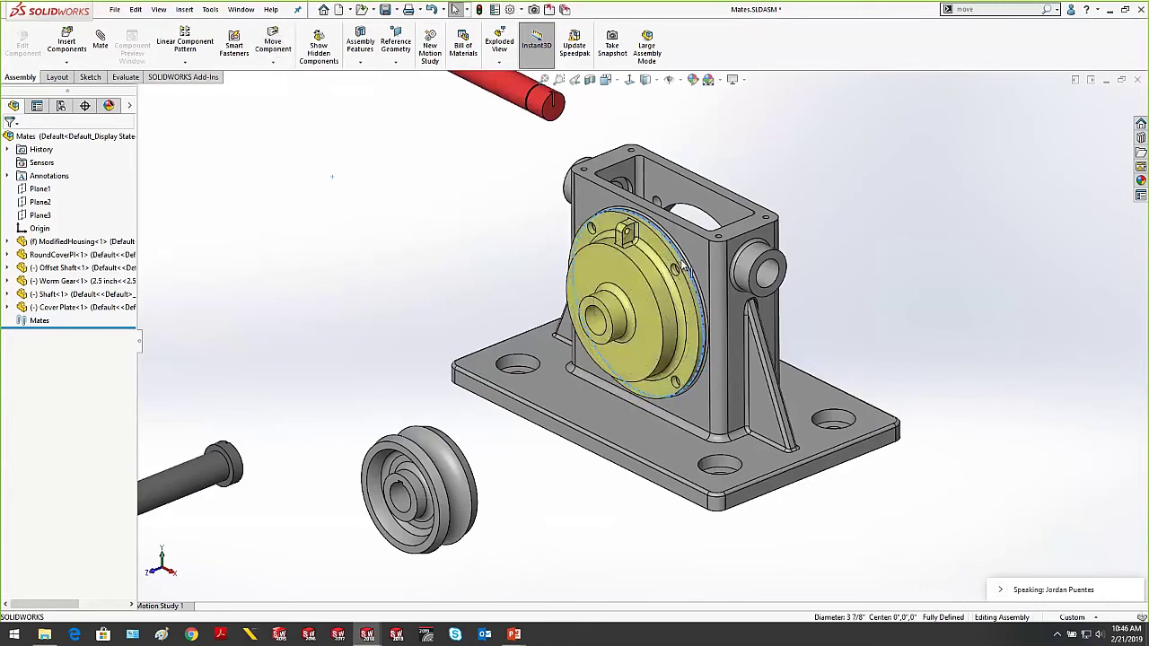
{"action": "left_click", "coordinate": [8, 319]}
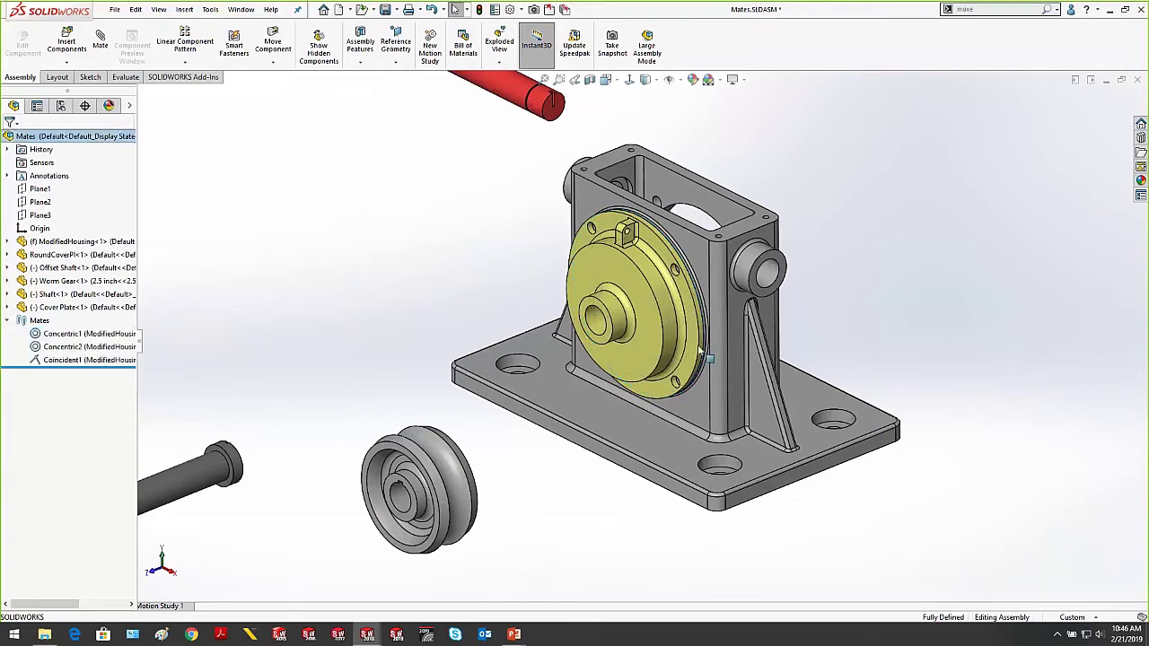
Examine which faces and holes of the housing and round cover the Concentric1, Concentric2 and Coincident1 mates reference
{"action": "left_click", "coordinate": [71, 334]}
{"action": "scroll", "coordinate": [722, 252], "scroll_direction": "down", "scroll_amount": 5}
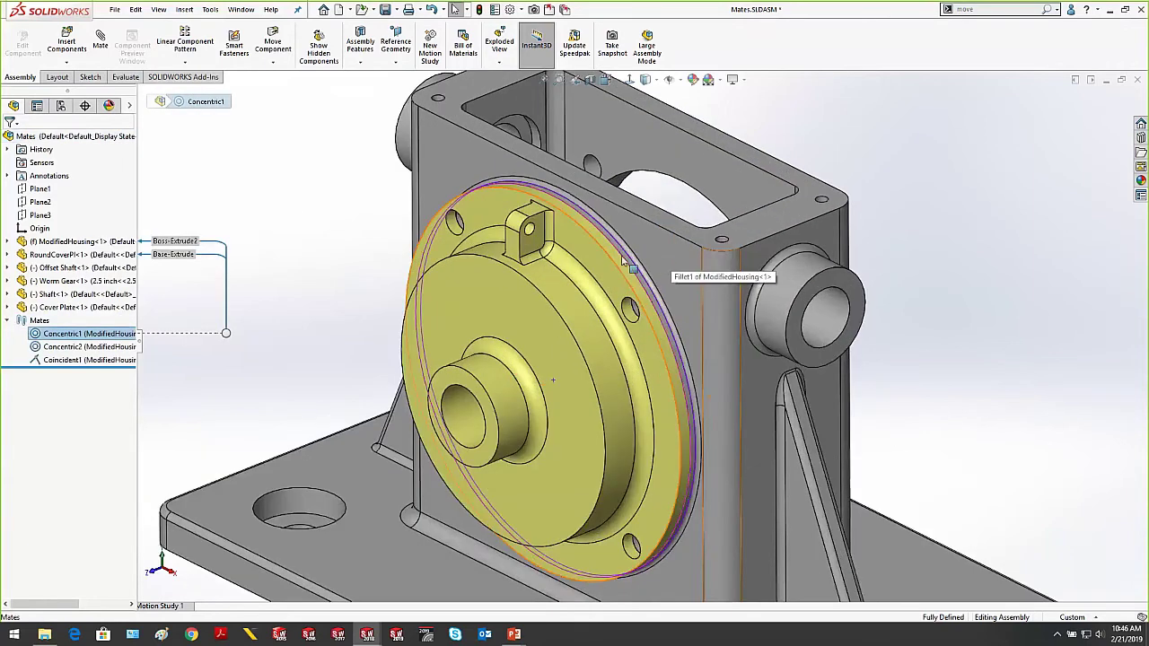
{"action": "left_click", "coordinate": [77, 348]}
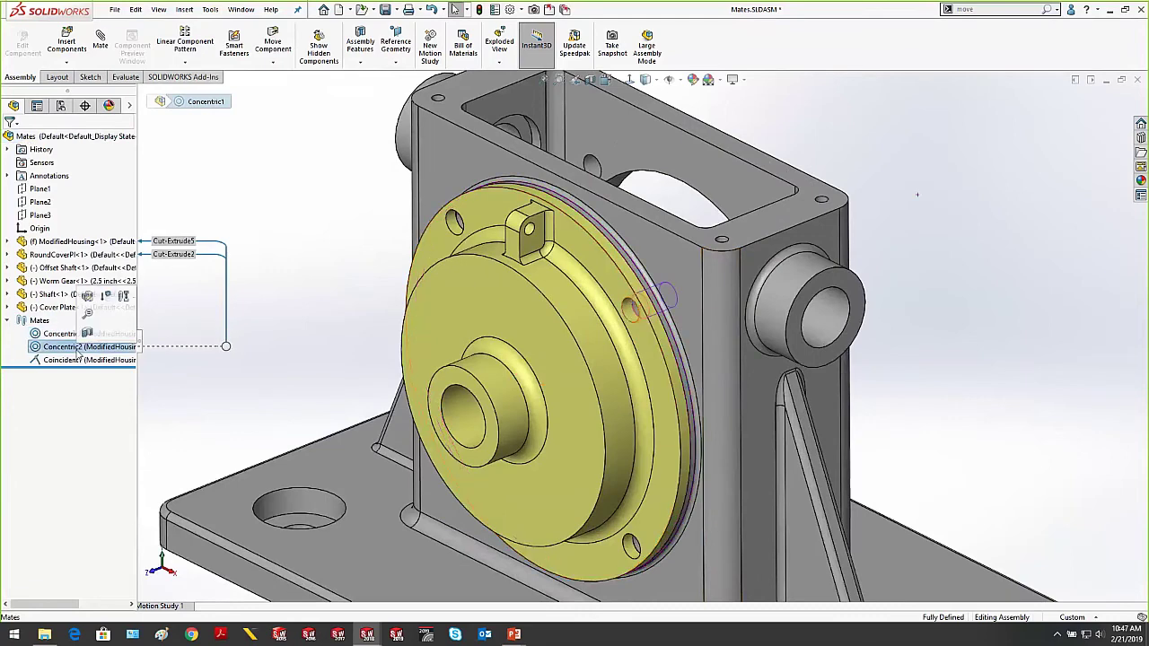
{"action": "middle_click_drag", "start_coordinate": [676, 282], "coordinate": [702, 295]}
{"action": "scroll", "coordinate": [672, 326], "scroll_direction": "up", "scroll_amount": 3}
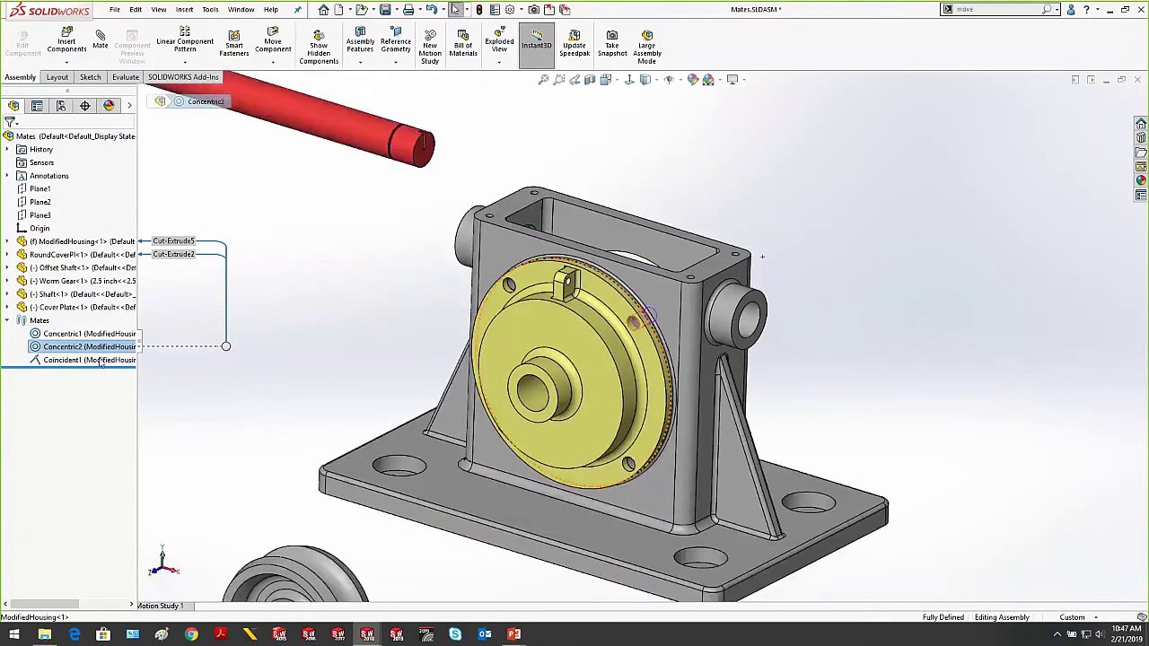
{"action": "left_click", "coordinate": [101, 361]}
{"action": "middle_click_drag", "start_coordinate": [541, 341], "coordinate": [583, 328]}
{"action": "left_click", "coordinate": [744, 187]}
Try mating the red offset shaft concentric with the housing's side bore without locking its rotation, and undo that mate
{"action": "scroll", "coordinate": [769, 303], "scroll_direction": "up", "scroll_amount": 4}
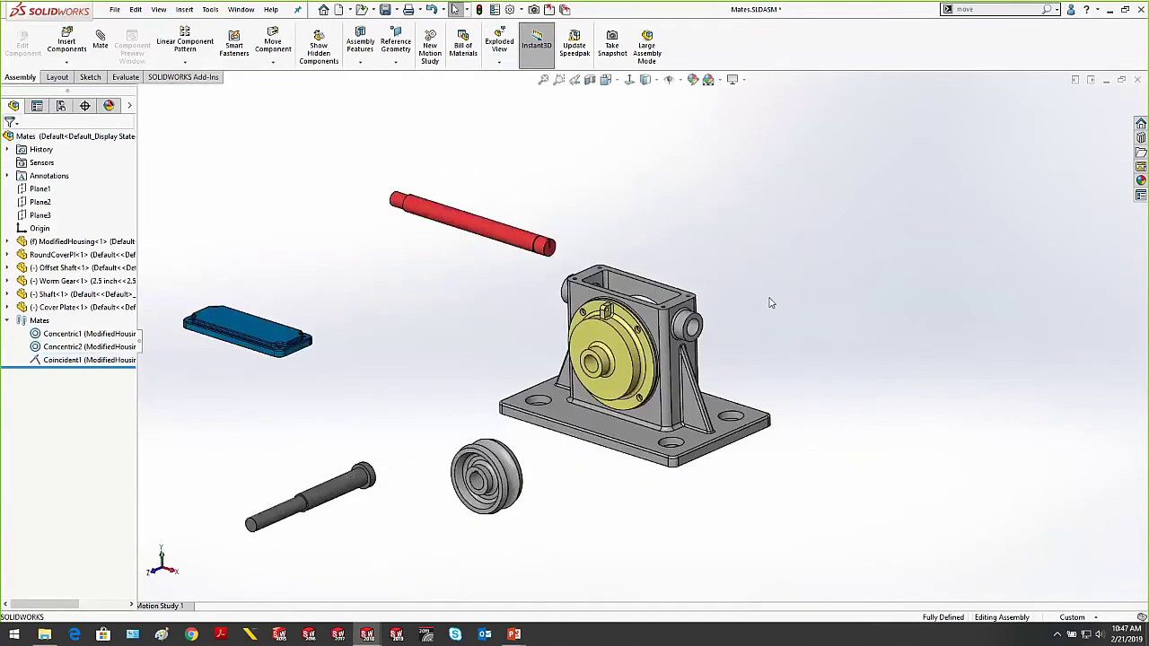
{"action": "middle_click_drag", "start_coordinate": [769, 303], "coordinate": [740, 267]}
{"action": "scroll", "coordinate": [739, 268], "scroll_direction": "down", "scroll_amount": 1}
{"action": "scroll", "coordinate": [651, 337], "scroll_direction": "up", "scroll_amount": 2}
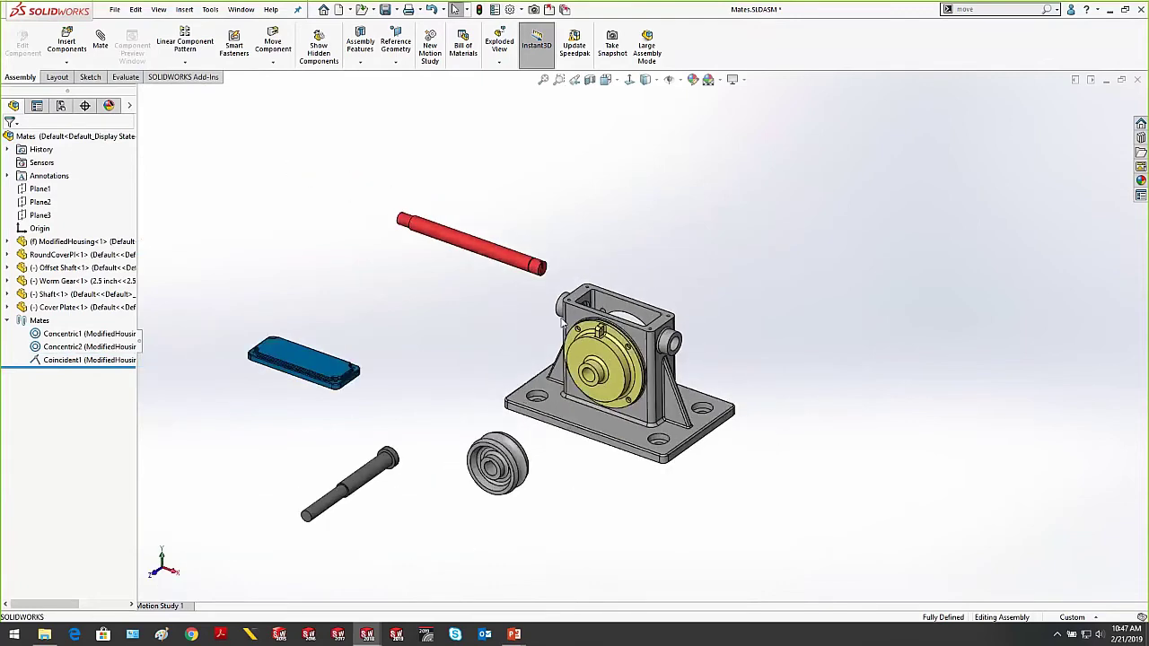
{"action": "scroll", "coordinate": [726, 305], "scroll_direction": "down", "scroll_amount": 2}
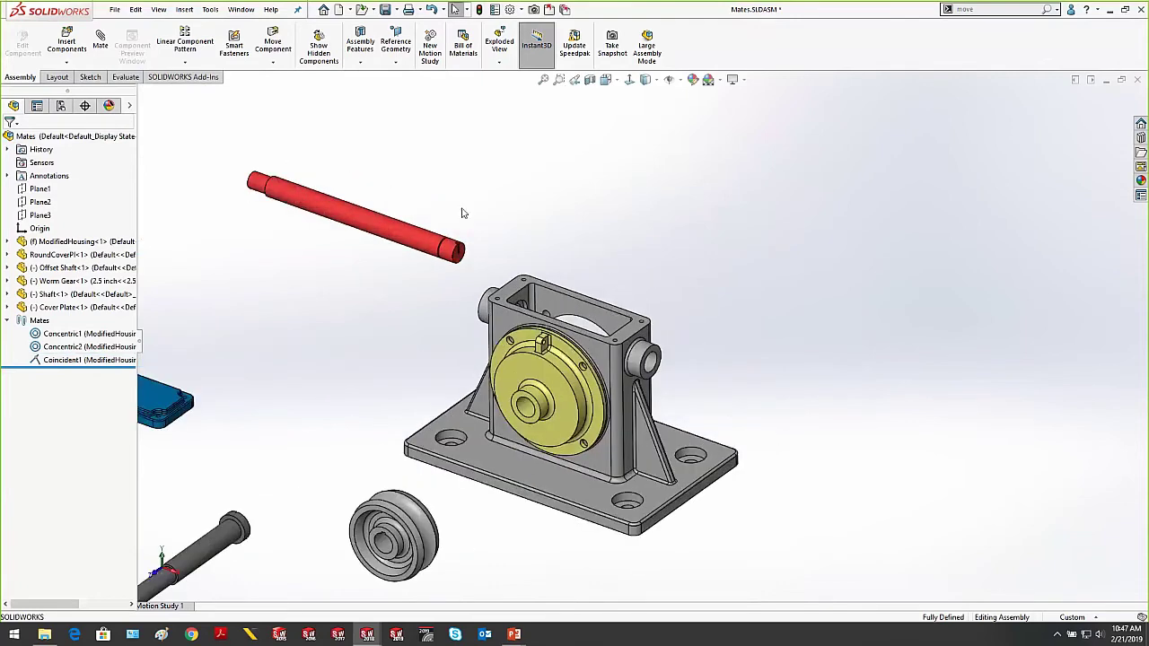
{"action": "key", "text": "ctrl+shift+z"}
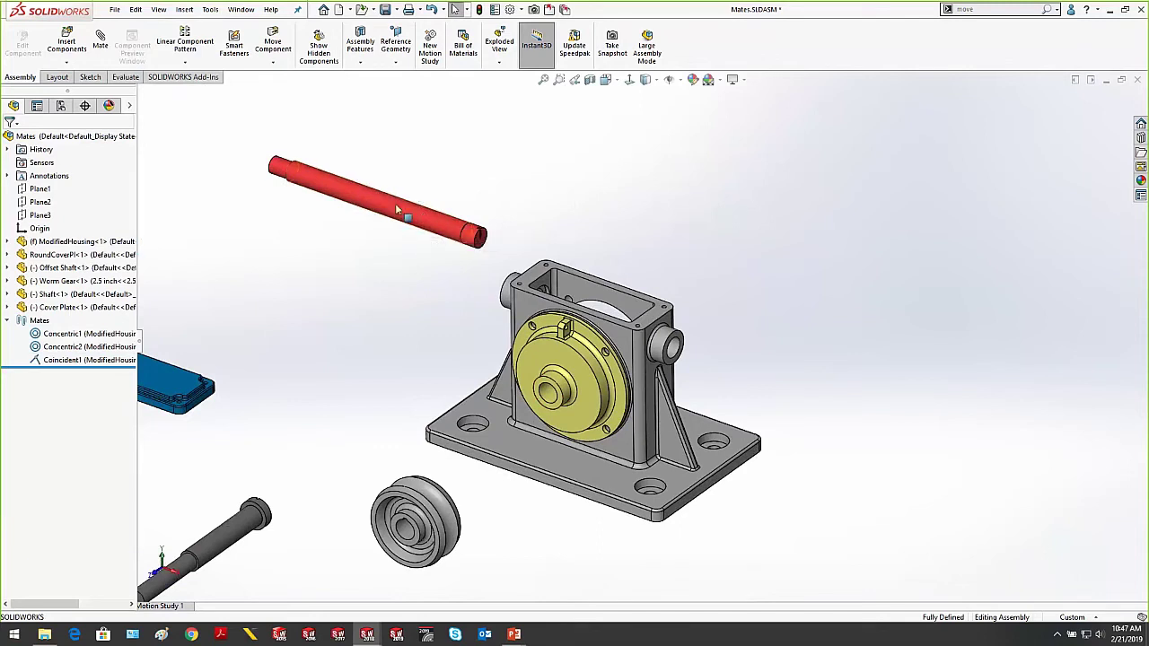
{"action": "left_click_drag", "start_coordinate": [403, 206], "coordinate": [676, 351]}
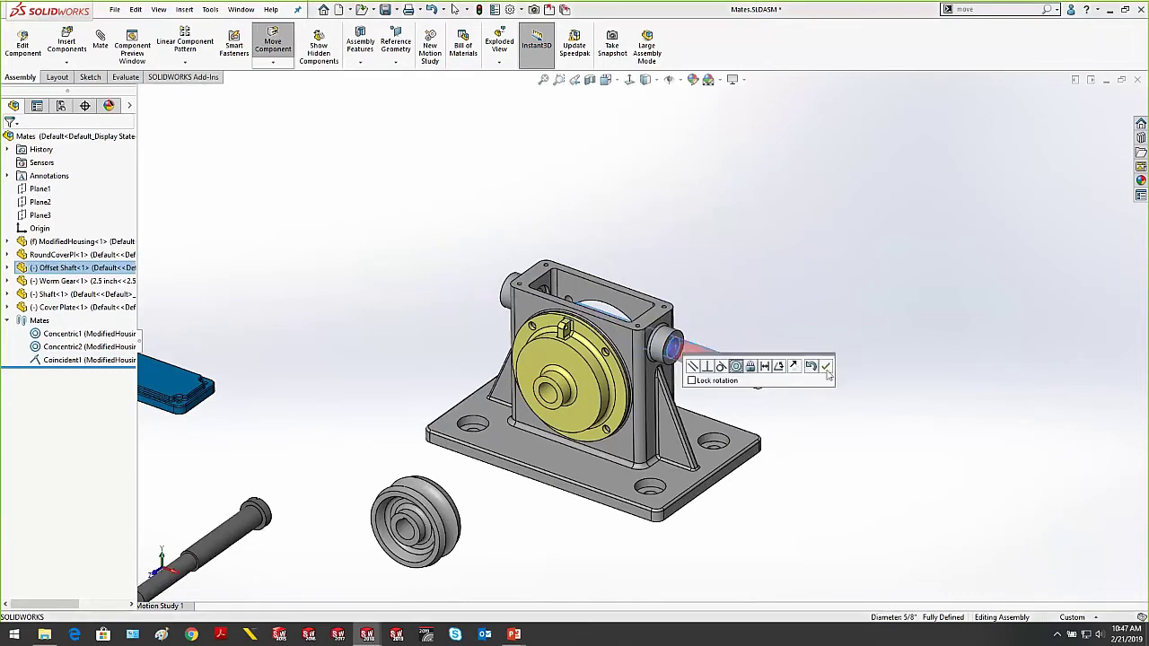
{"action": "left_click", "coordinate": [826, 366]}
{"action": "key", "text": "ctrl+z"}
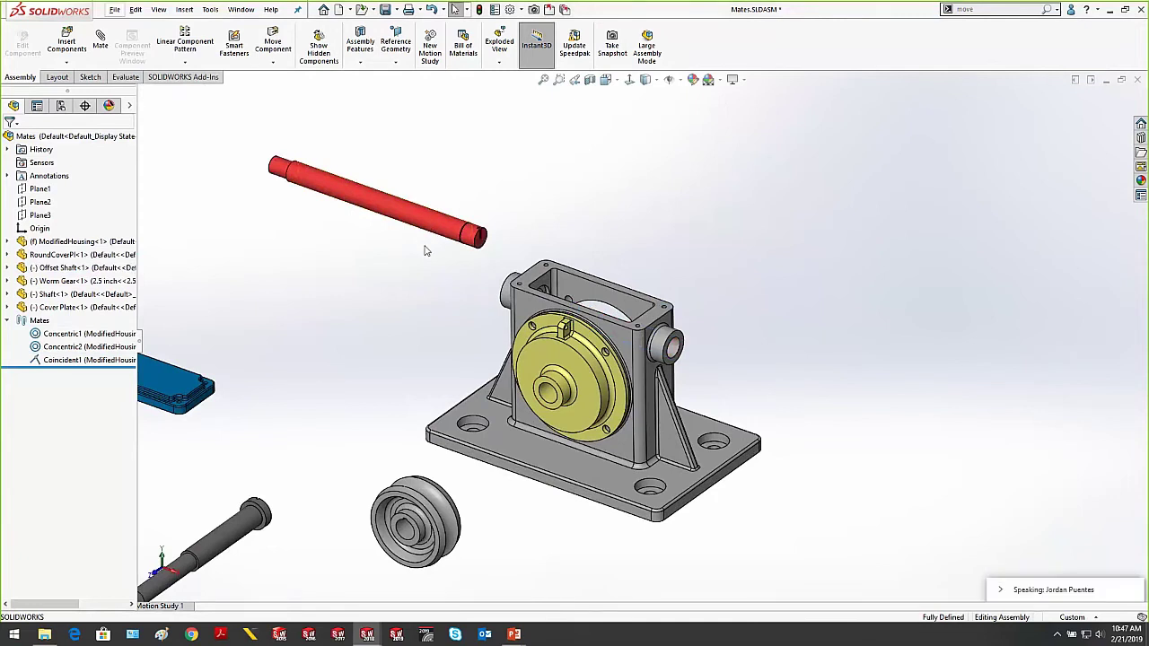
SmartMate the red offset shaft concentric with the housing's side bore, flipping its alignment and leaving its rotation unlocked
{"action": "left_click_drag", "start_coordinate": [420, 229], "coordinate": [678, 352]}
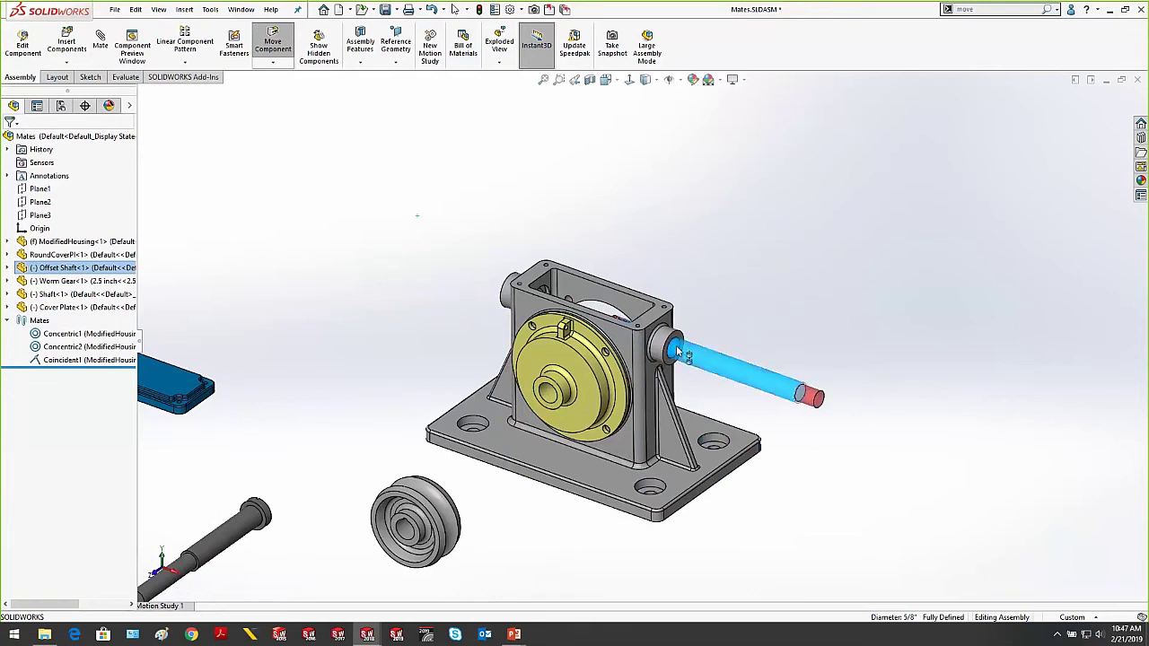
{"action": "key", "text": "alt"}
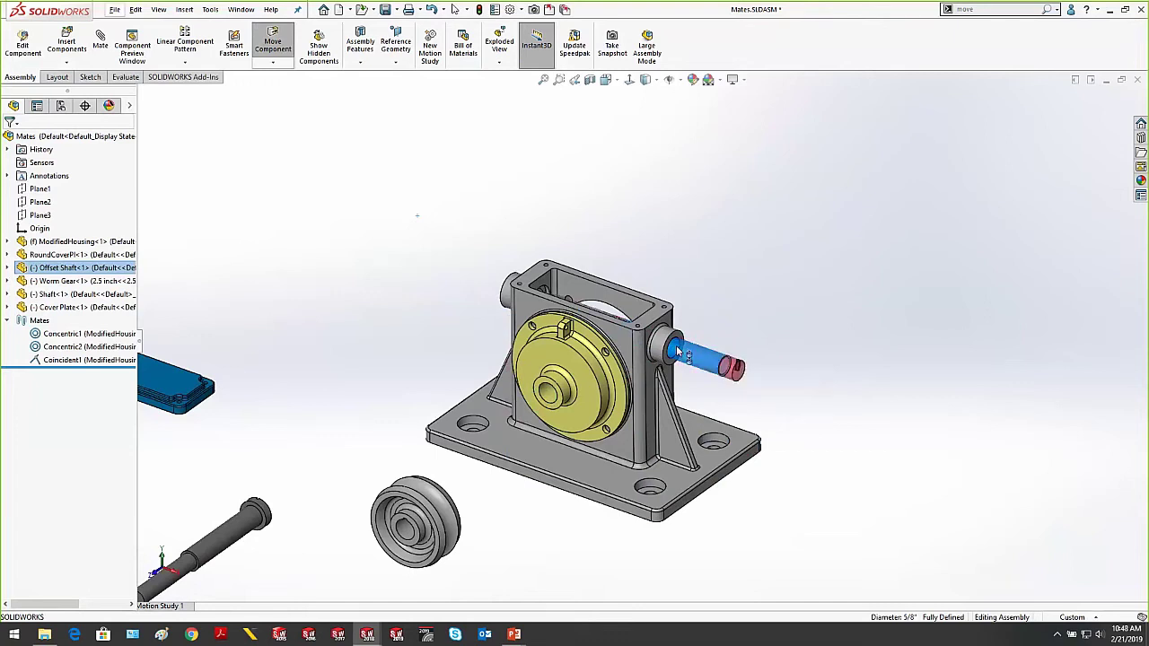
{"action": "key", "text": "Tab"}
{"action": "left_click_drag", "start_coordinate": [677, 351], "coordinate": [677, 351]}
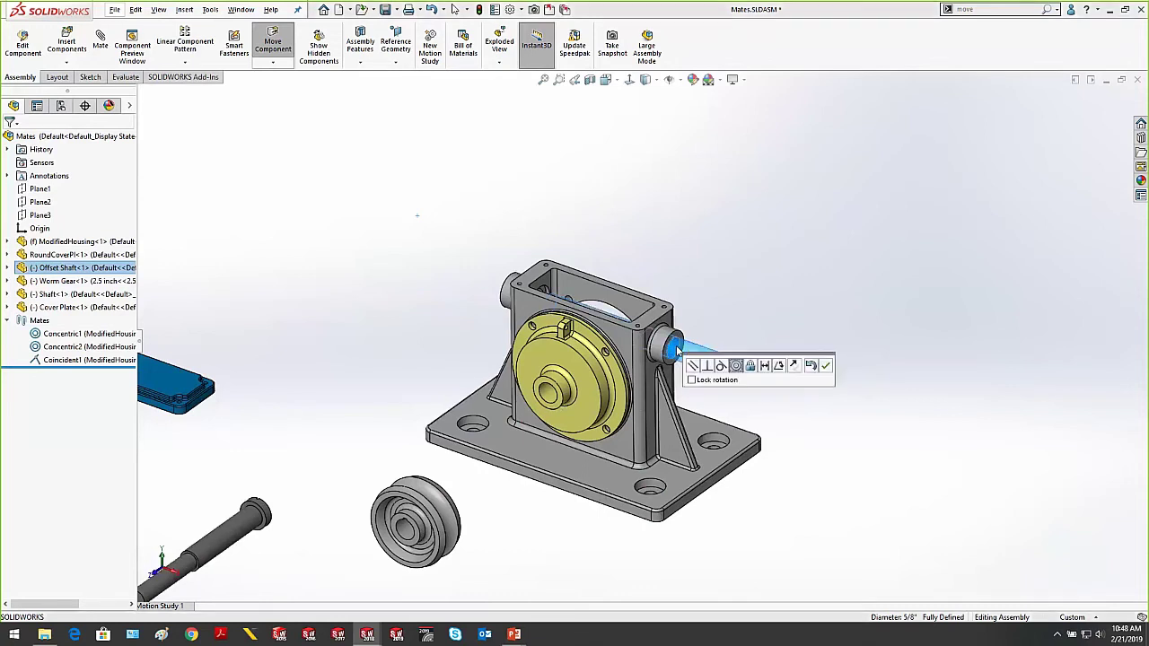
{"action": "left_click", "coordinate": [826, 366]}
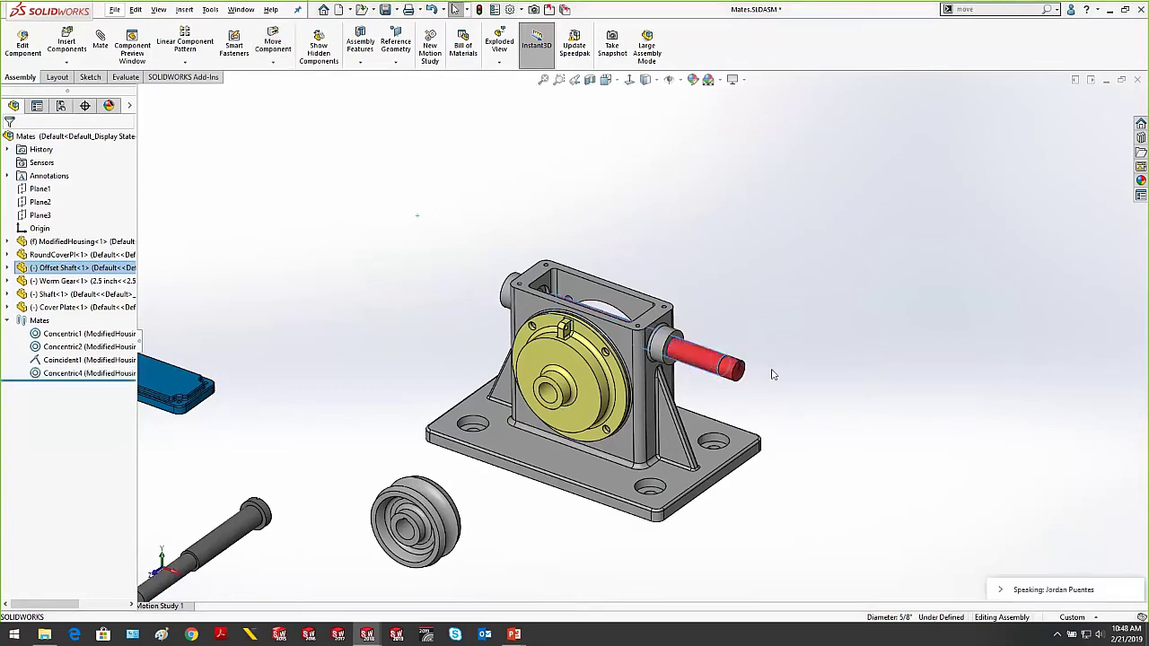
Mate the red offset shaft's shoulder edge near its slotted end coincident with the outer end of the housing's side bore
{"action": "scroll", "coordinate": [772, 368], "scroll_direction": "down", "scroll_amount": 5}
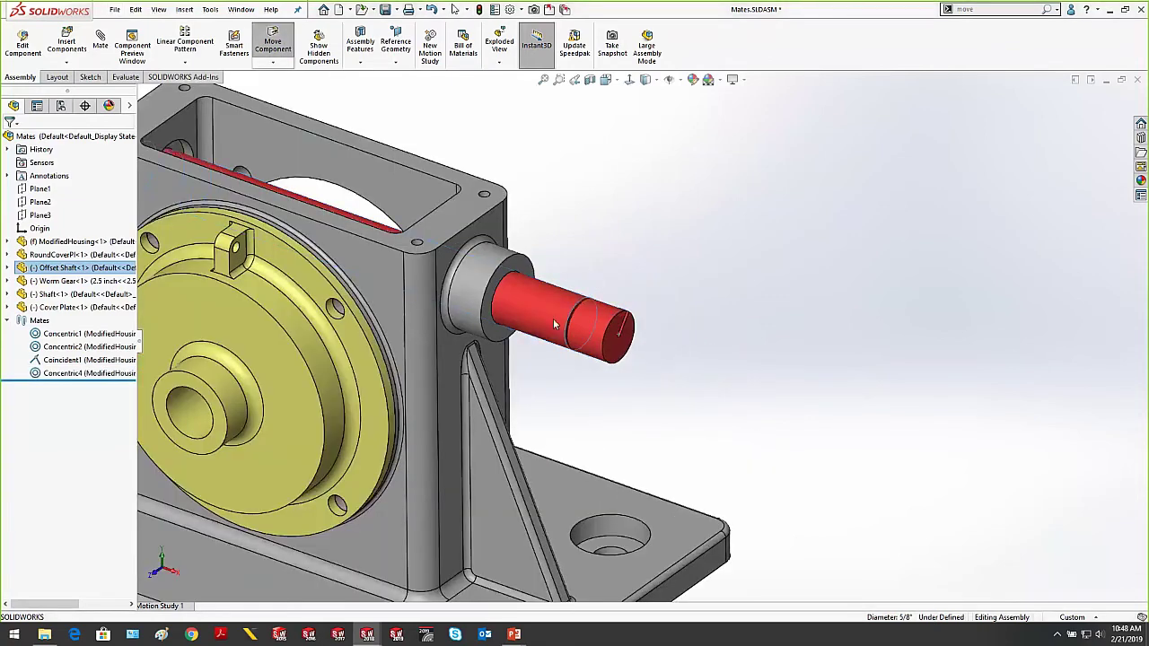
{"action": "scroll", "coordinate": [544, 248], "scroll_direction": "down", "scroll_amount": 6}
{"action": "key", "text": "Escape"}
{"action": "scroll", "coordinate": [634, 471], "scroll_direction": "down", "scroll_amount": 2}
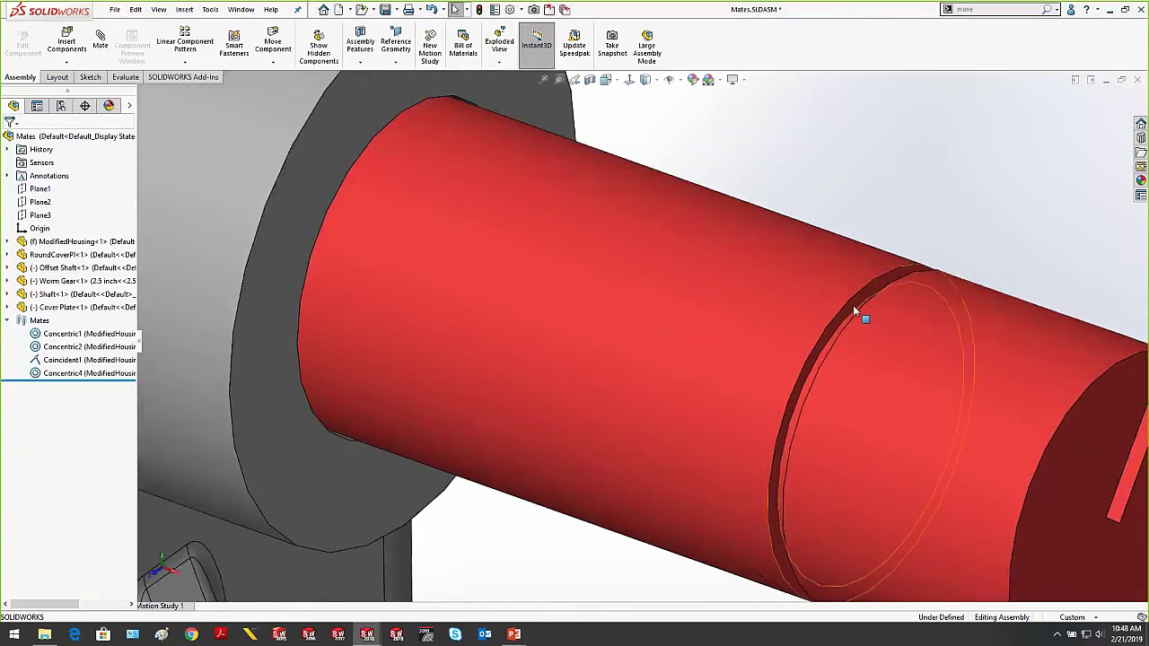
{"action": "left_click_drag", "start_coordinate": [854, 309], "coordinate": [366, 161]}
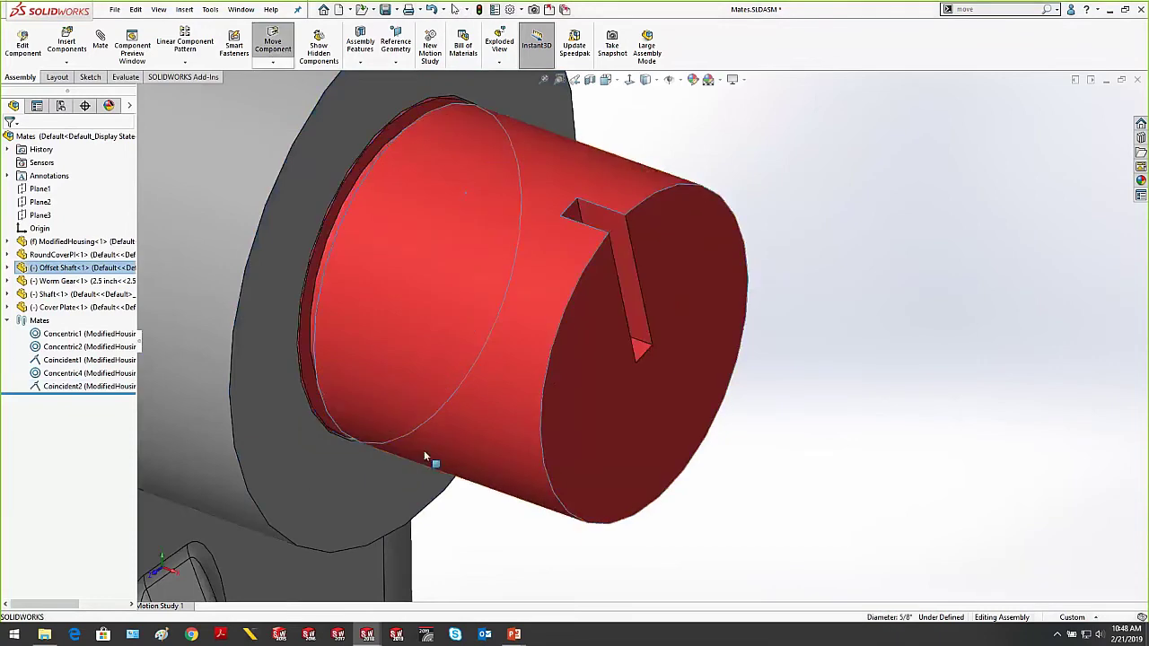
{"action": "left_click_drag", "start_coordinate": [423, 457], "coordinate": [730, 397]}
{"action": "key", "text": "f"}
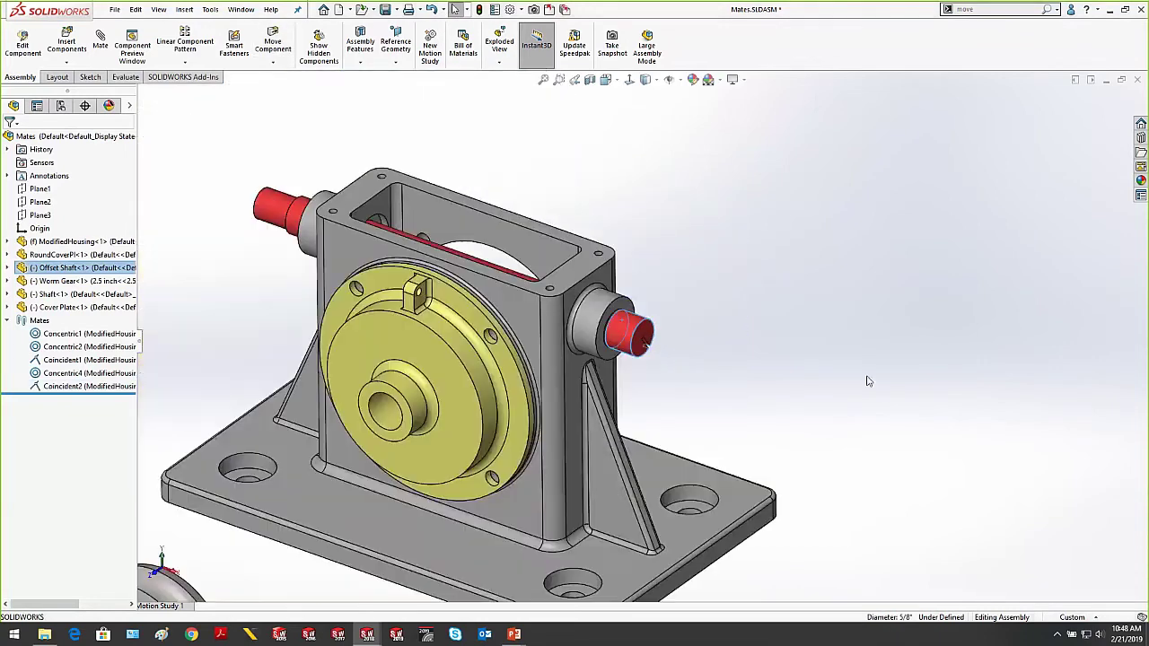
{"action": "scroll", "coordinate": [867, 380], "scroll_direction": "up", "scroll_amount": 3}
{"action": "left_click", "coordinate": [721, 302]}
{"action": "scroll", "coordinate": [649, 338], "scroll_direction": "up", "scroll_amount": 1}
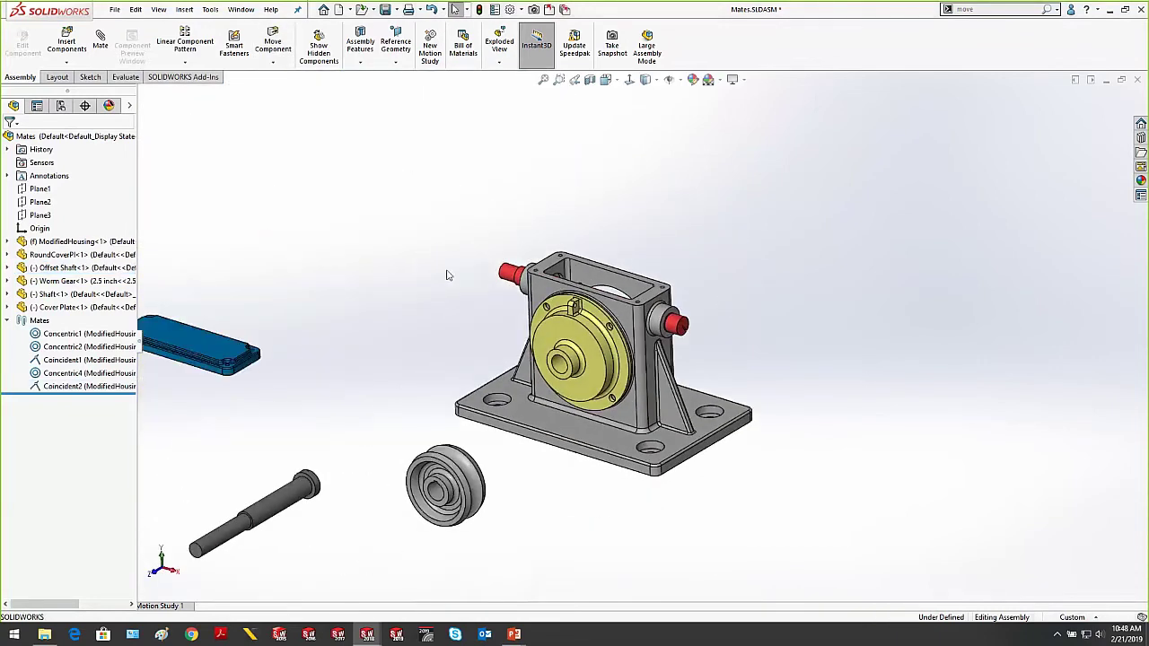
Move the blue cover plate into the open space above the housing
{"action": "scroll", "coordinate": [446, 275], "scroll_direction": "down", "scroll_amount": 2}
{"action": "scroll", "coordinate": [446, 275], "scroll_direction": "up", "scroll_amount": 2}
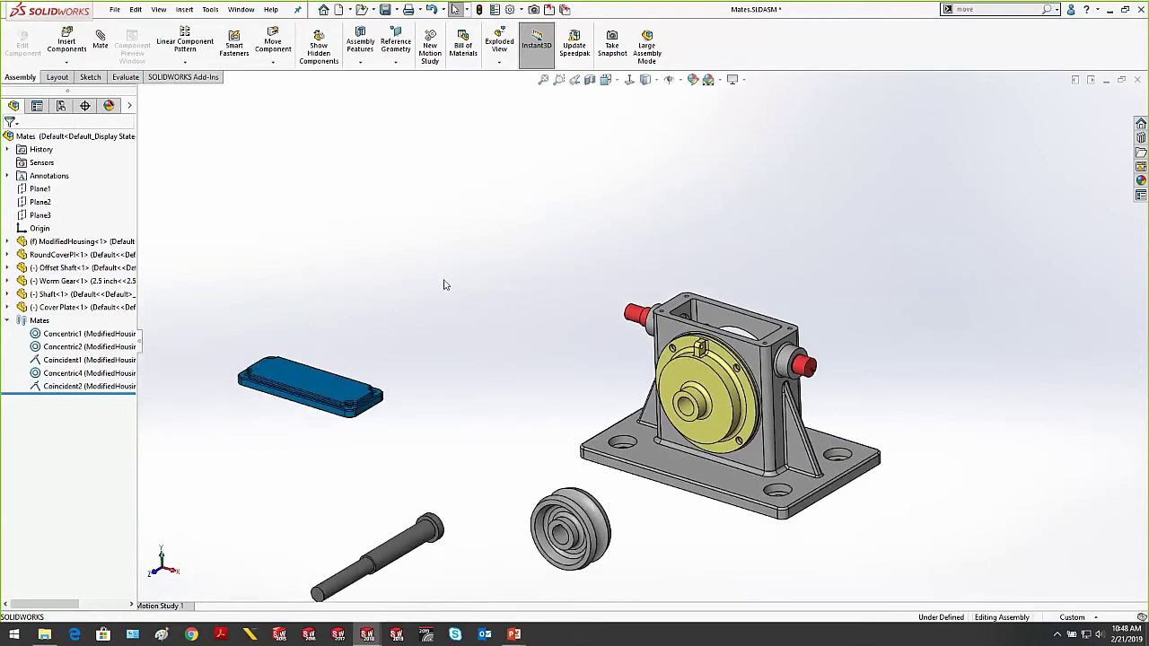
{"action": "left_click_drag", "start_coordinate": [341, 389], "coordinate": [746, 193]}
{"action": "scroll", "coordinate": [789, 294], "scroll_direction": "down", "scroll_amount": 1}
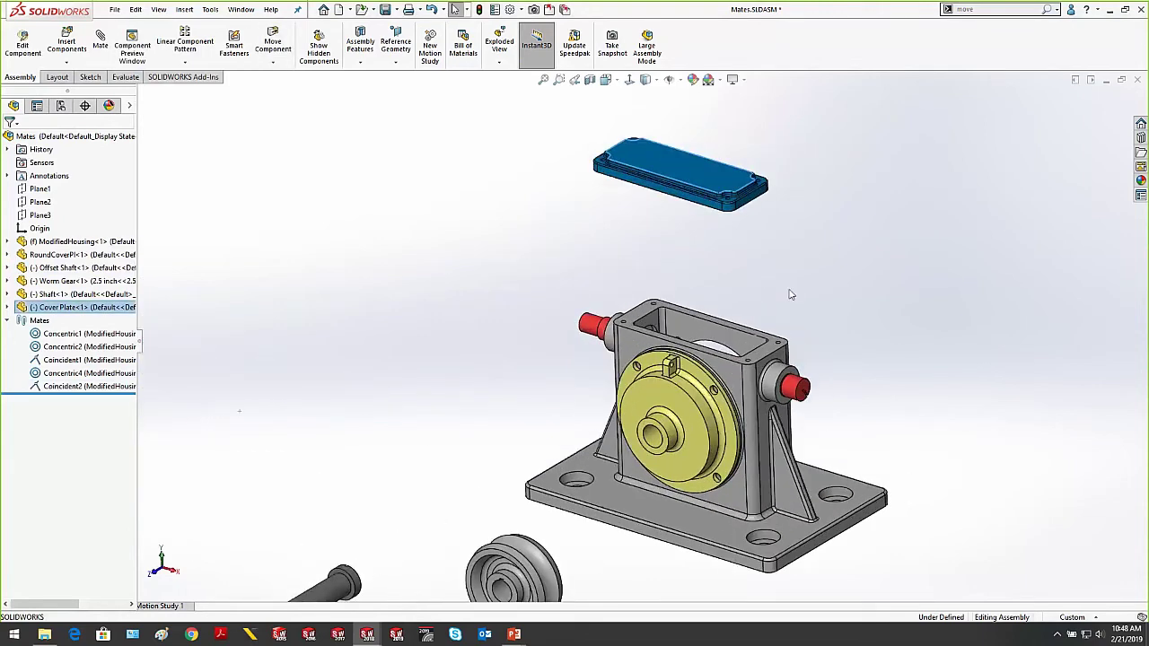
{"action": "left_click", "coordinate": [789, 295]}
{"action": "scroll", "coordinate": [592, 203], "scroll_direction": "up", "scroll_amount": 3}
{"action": "scroll", "coordinate": [661, 200], "scroll_direction": "down", "scroll_amount": 3}
{"action": "scroll", "coordinate": [661, 200], "scroll_direction": "down", "scroll_amount": 2}
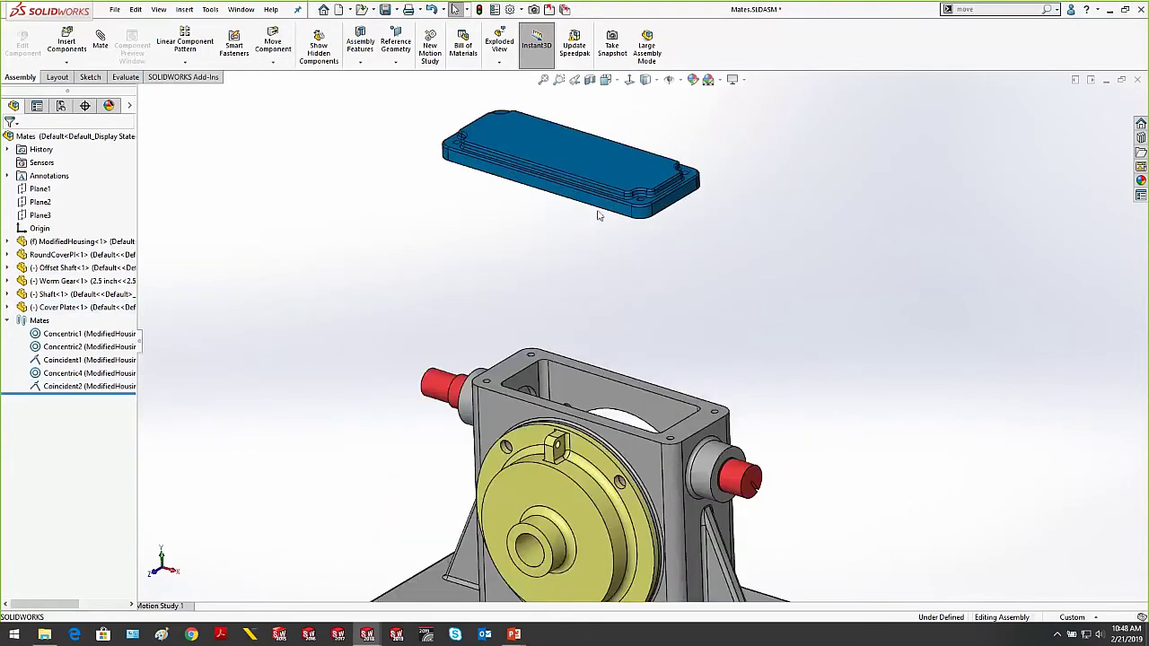
SmartMate the cover plate's long edge coincident with the matching long edge on top of the housing
{"action": "left_click_drag", "start_coordinate": [599, 216], "coordinate": [606, 426]}
{"action": "left_click", "coordinate": [739, 441]}
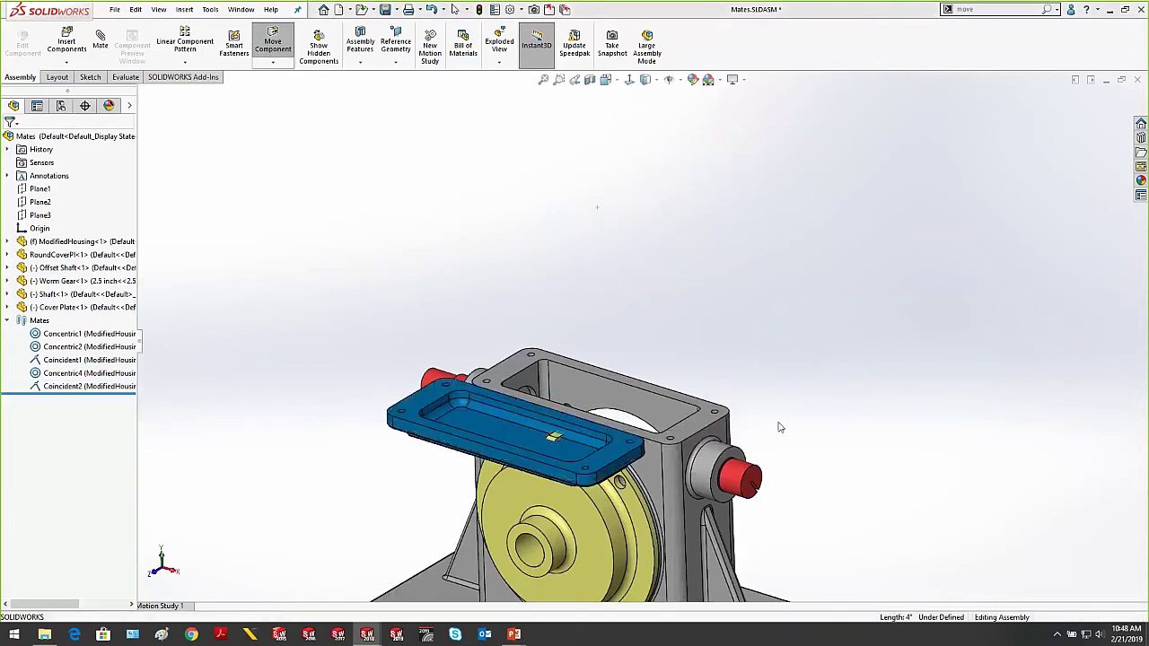
{"action": "left_click_drag", "start_coordinate": [535, 450], "coordinate": [754, 406]}
{"action": "scroll", "coordinate": [587, 339], "scroll_direction": "up", "scroll_amount": 3}
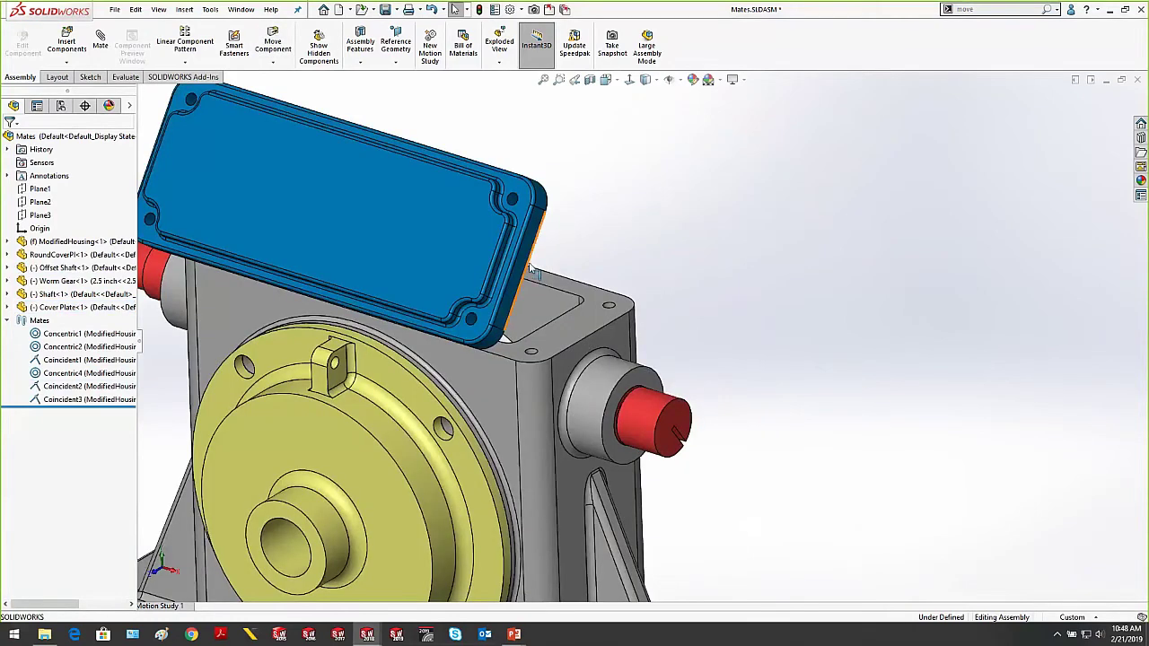
Add a coincident SmartMate between the cover plate's short end edge and the housing's short top edge
{"action": "mouse_move", "coordinate": [587, 340]}
{"action": "left_mouse_down"}
{"action": "mouse_move", "coordinate": [584, 316]}
{"action": "mouse_move", "coordinate": [600, 329]}
{"action": "left_mouse_up"}
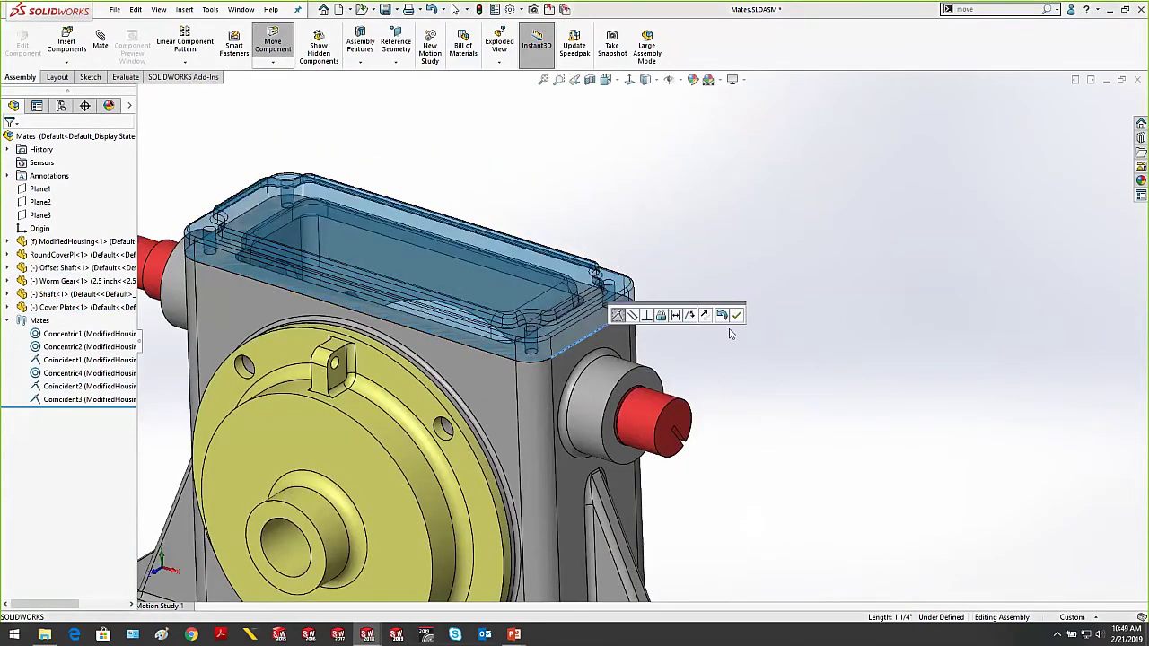
{"action": "left_click", "coordinate": [736, 316]}
{"action": "scroll", "coordinate": [642, 327], "scroll_direction": "down", "scroll_amount": 5}
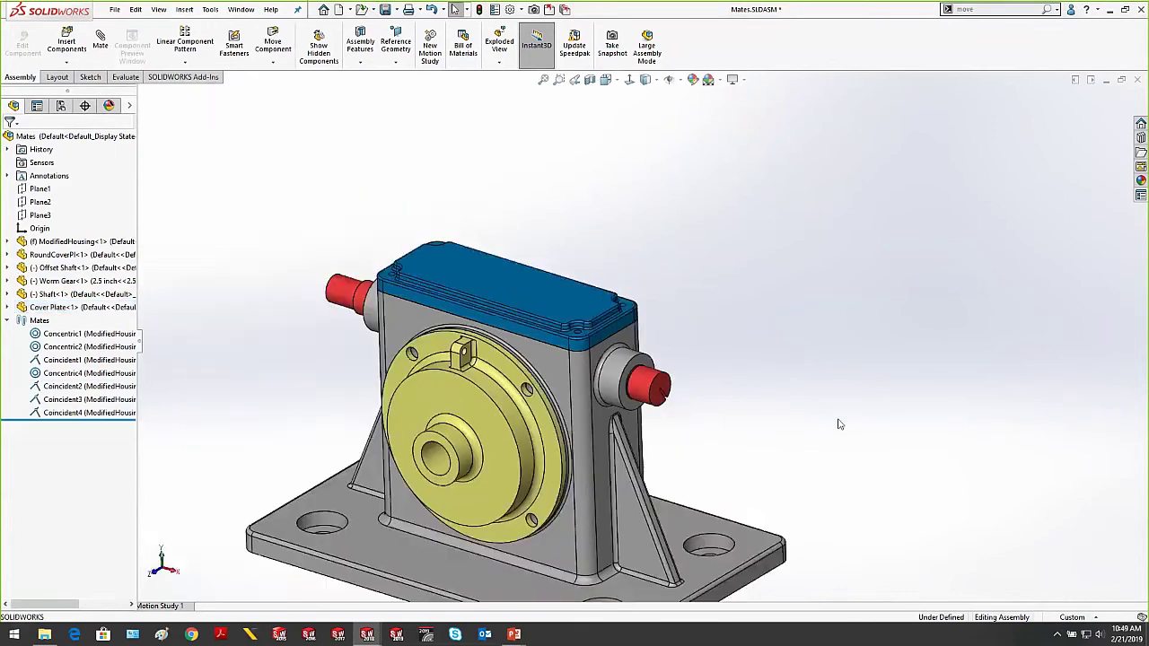
Move the dark shaft up beside the housing and rotate it so the underside edge of its head is accessible
{"action": "scroll", "coordinate": [460, 429], "scroll_direction": "up", "scroll_amount": 3}
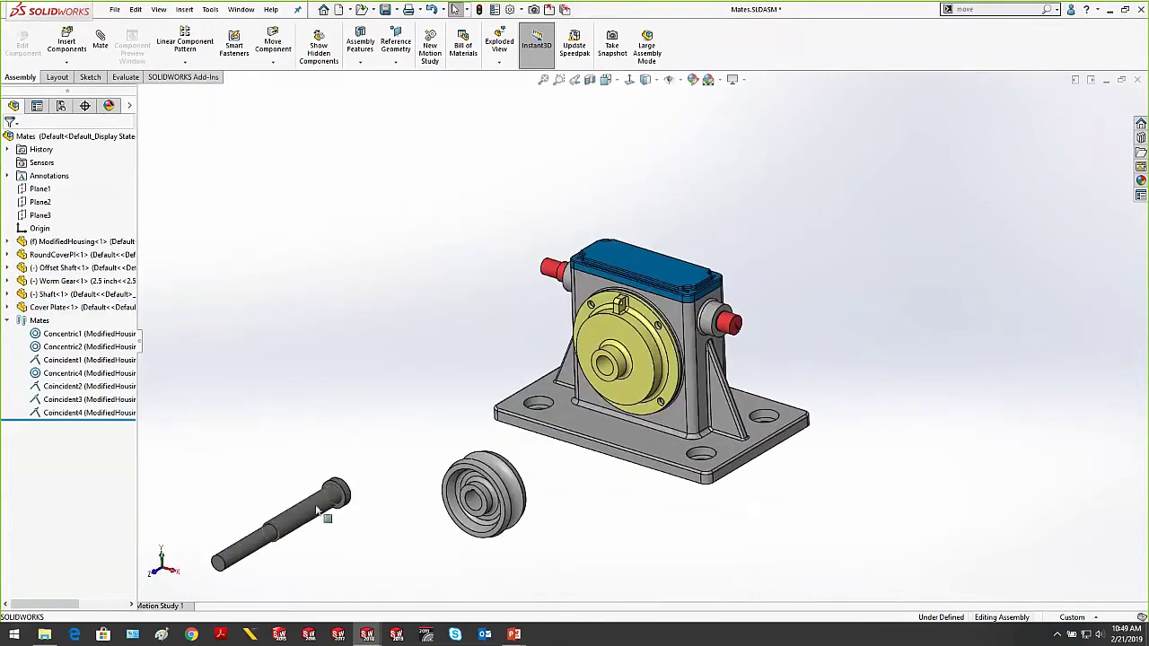
{"action": "left_click_drag", "start_coordinate": [326, 508], "coordinate": [357, 366]}
{"action": "scroll", "coordinate": [415, 256], "scroll_direction": "up", "scroll_amount": 2}
{"action": "key", "text": "Escape"}
{"action": "left_click", "coordinate": [518, 326]}
{"action": "left_click", "coordinate": [508, 320]}
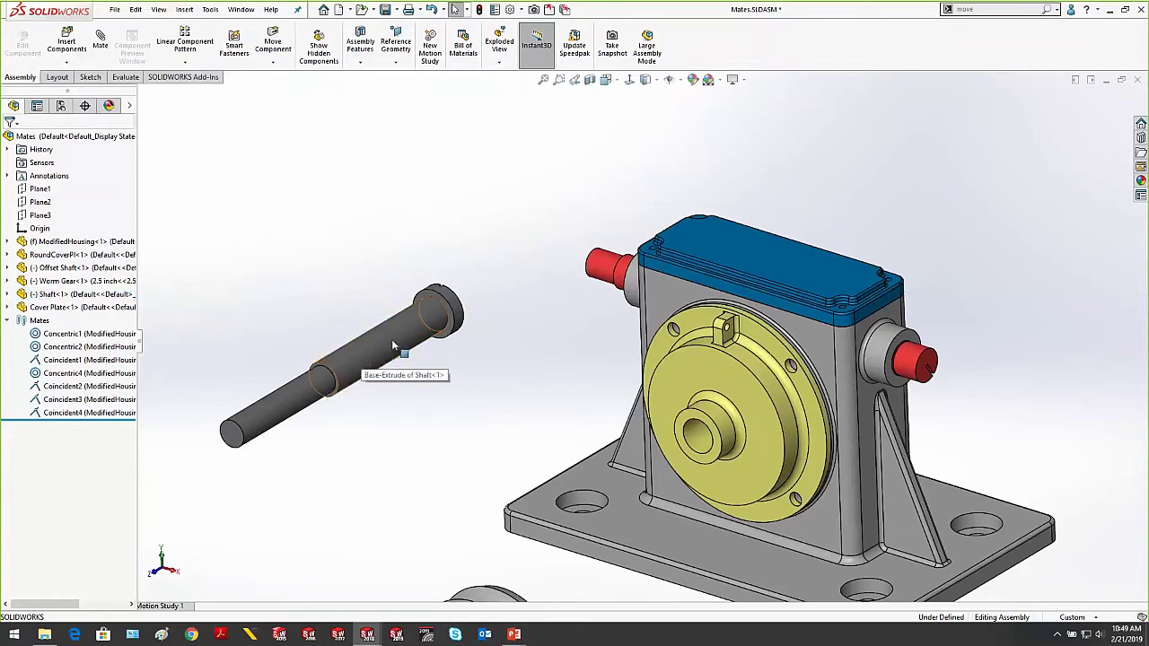
{"action": "right_click_drag", "start_coordinate": [392, 338], "coordinate": [350, 382]}
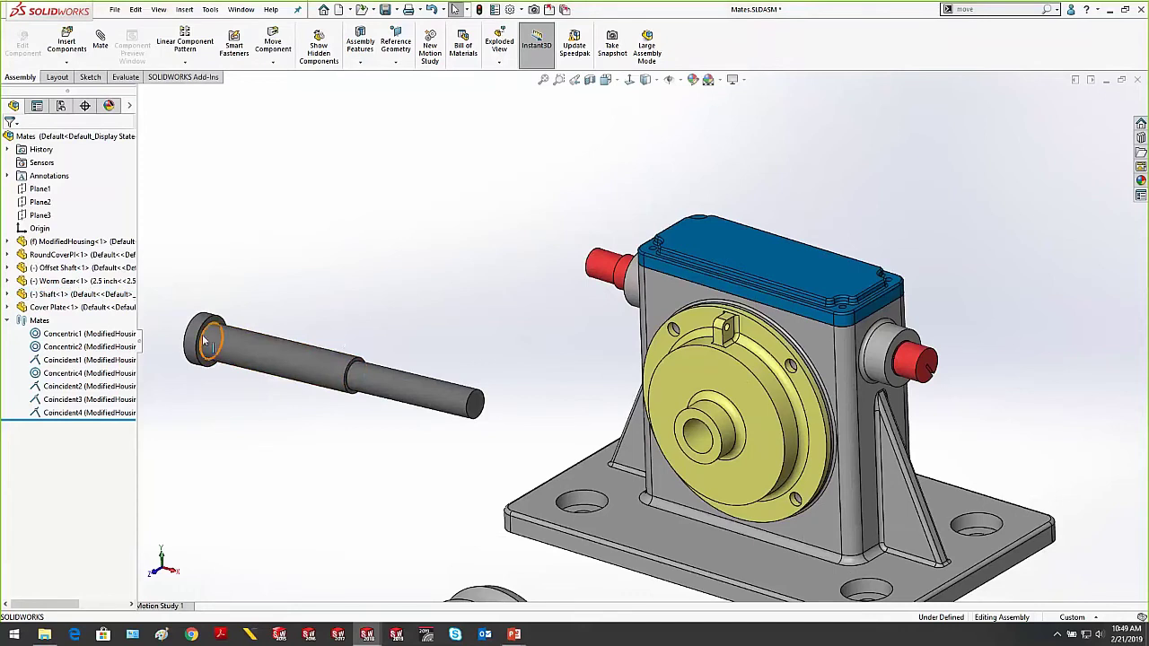
SmartMate the dark shaft's head edge to the circular hub edge of the round cover, using alignment flips to seat it in the bore
{"action": "left_click_drag", "start_coordinate": [205, 339], "coordinate": [707, 431], "text": "alt"}
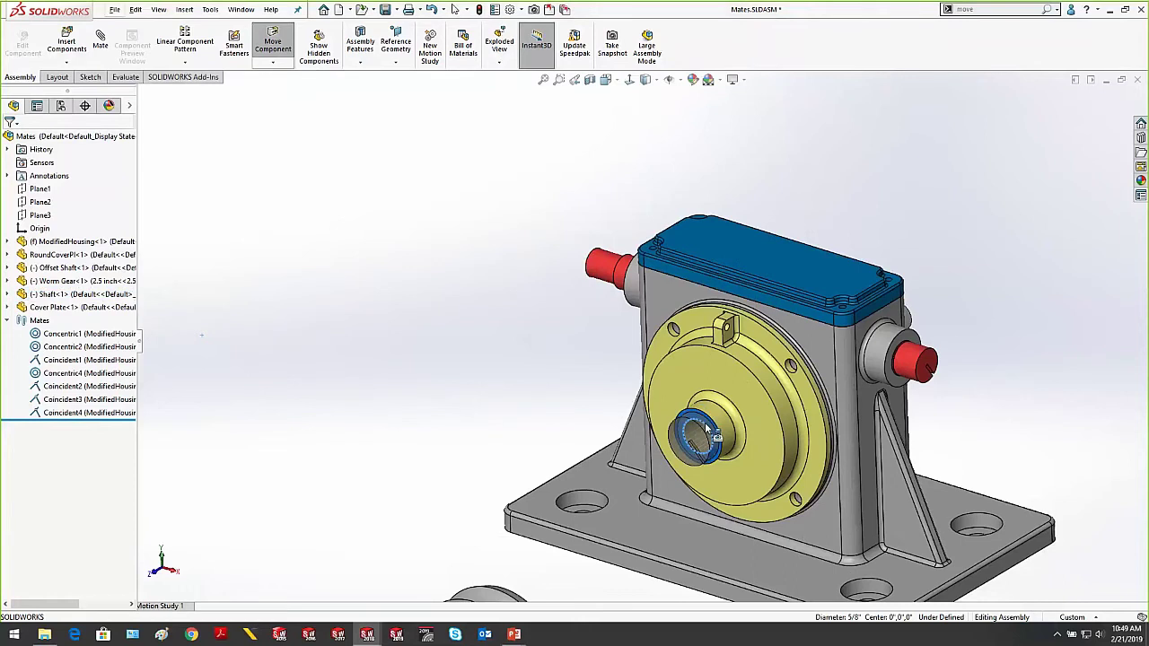
{"action": "key", "text": "Tab"}
{"action": "key", "text": "Tab"}
{"action": "left_click_drag", "start_coordinate": [704, 421], "coordinate": [704, 421], "text": "alt"}
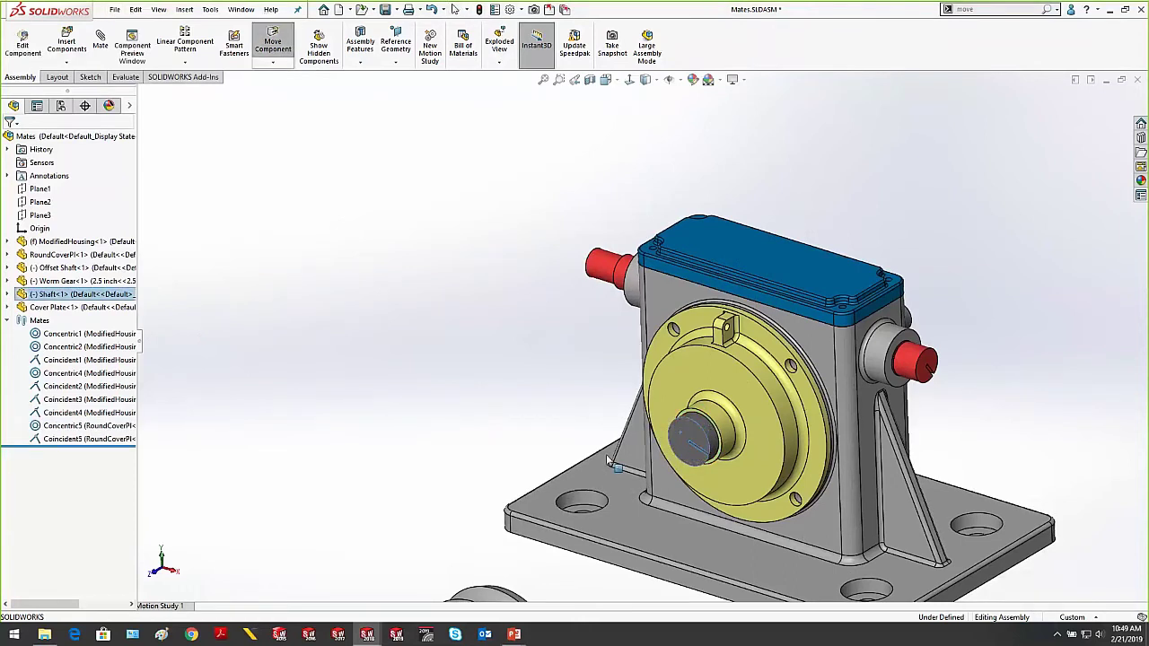
{"action": "left_click", "coordinate": [348, 328]}
{"action": "key", "text": "z"}
{"action": "key", "text": "z"}
{"action": "key", "text": "z"}
{"action": "key", "text": "z"}
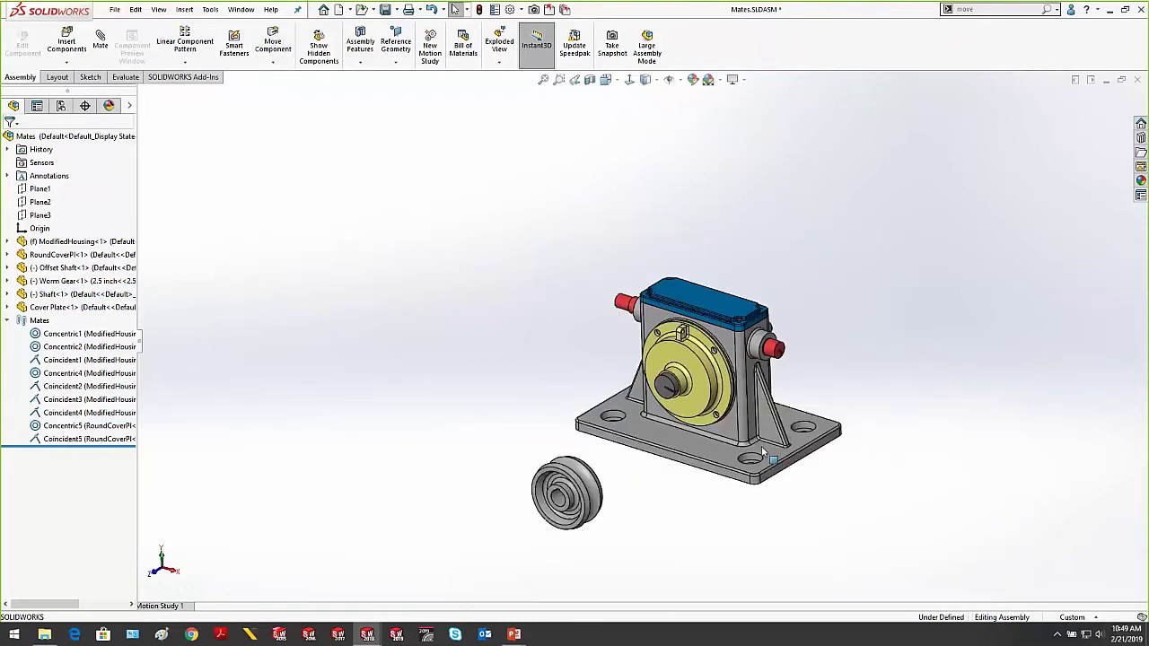
{"action": "scroll", "coordinate": [761, 446], "scroll_direction": "down", "scroll_amount": 2}
Advance the PowerPoint slideshow to the Tip #24 slide on copying components, and return to the Mates assembly in SOLIDWORKS
{"action": "mouse_move", "coordinate": [513, 634]}
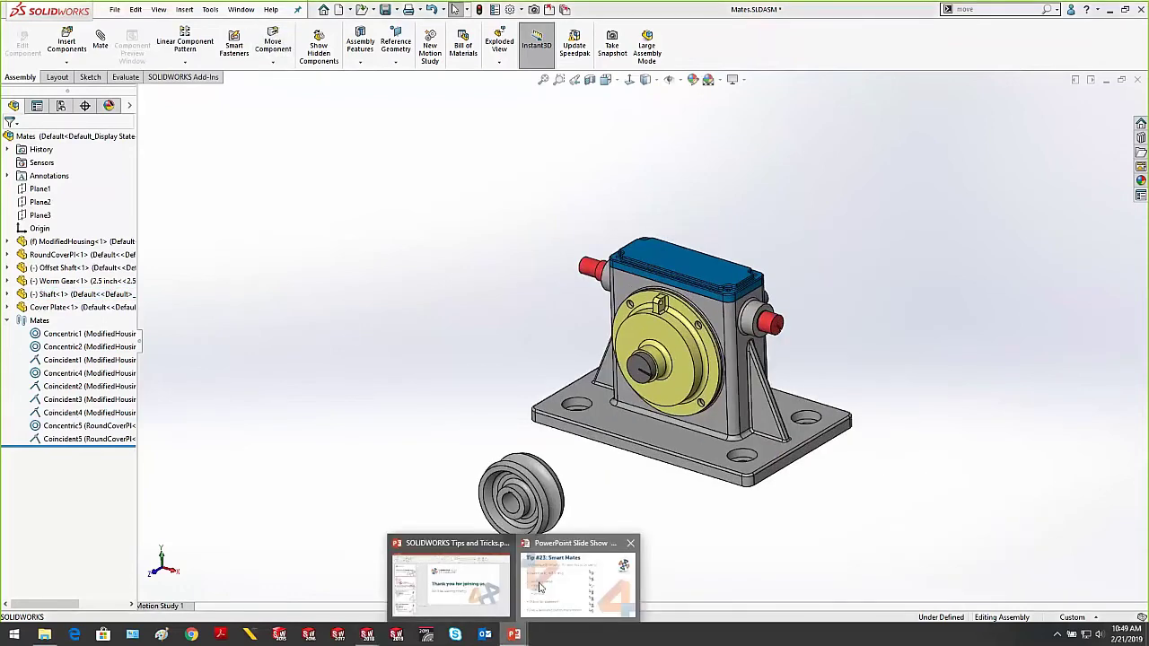
{"action": "left_click", "coordinate": [540, 588]}
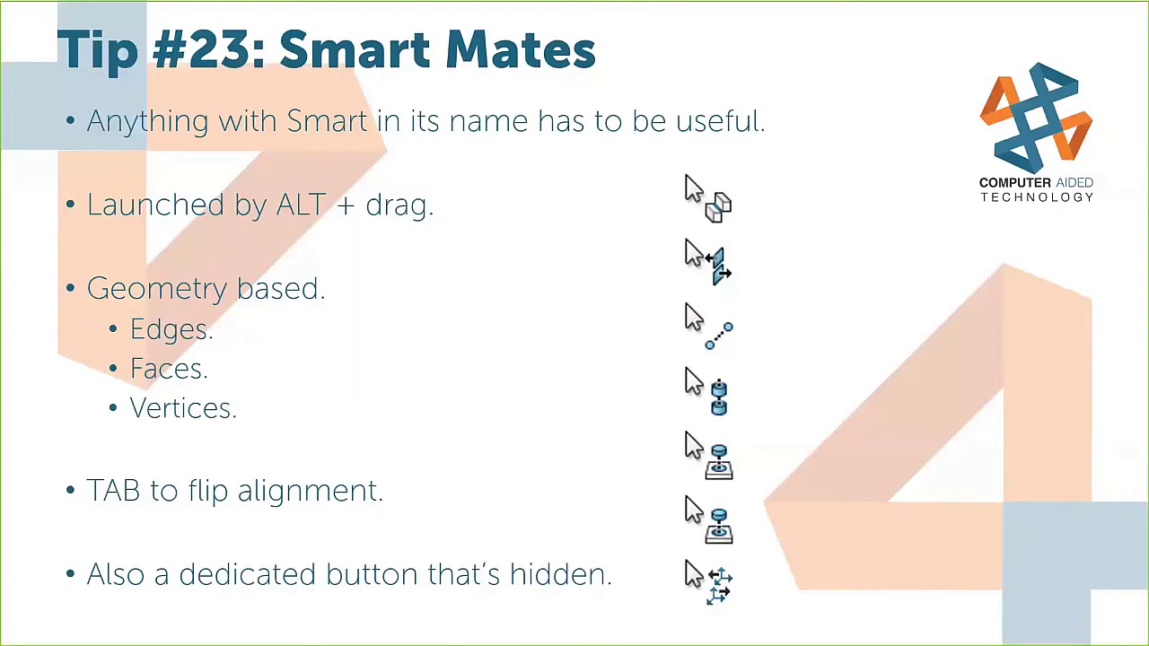
{"action": "key", "text": "Right"}
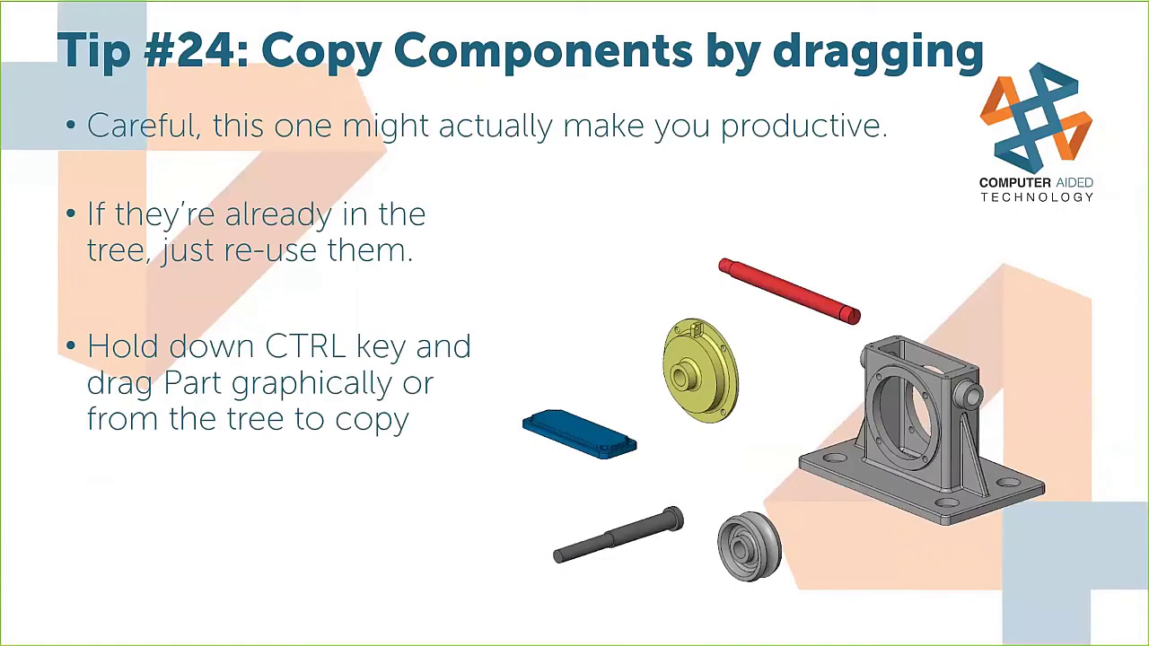
{"action": "key", "text": "alt+Tab"}
{"action": "middle_click_drag", "start_coordinate": [884, 270], "coordinate": [915, 302]}
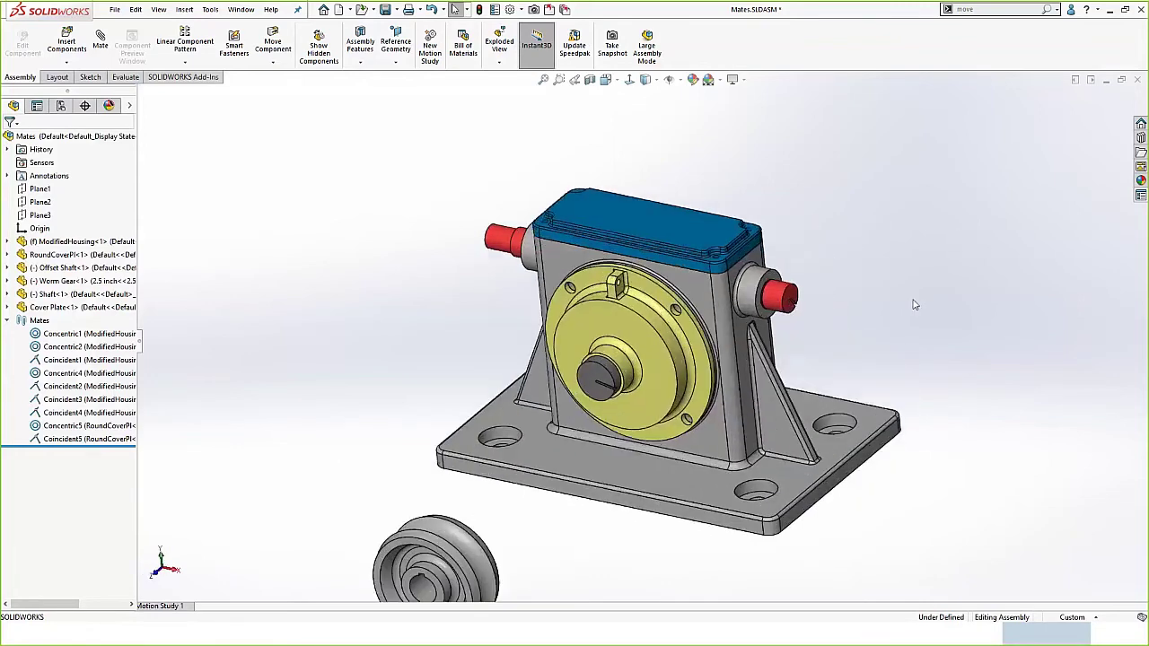
Open the Insert Component command and cancel it without placing a part
{"action": "left_click", "coordinate": [67, 45]}
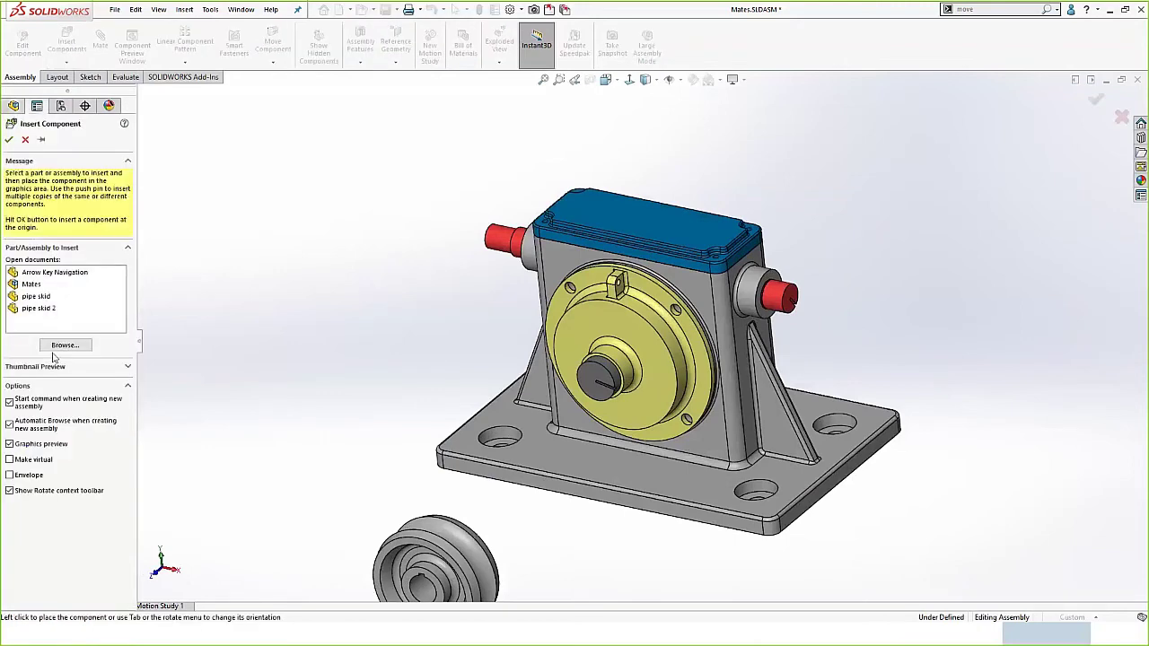
{"action": "left_click", "coordinate": [25, 141]}
{"action": "scroll", "coordinate": [494, 368], "scroll_direction": "up", "scroll_amount": 3}
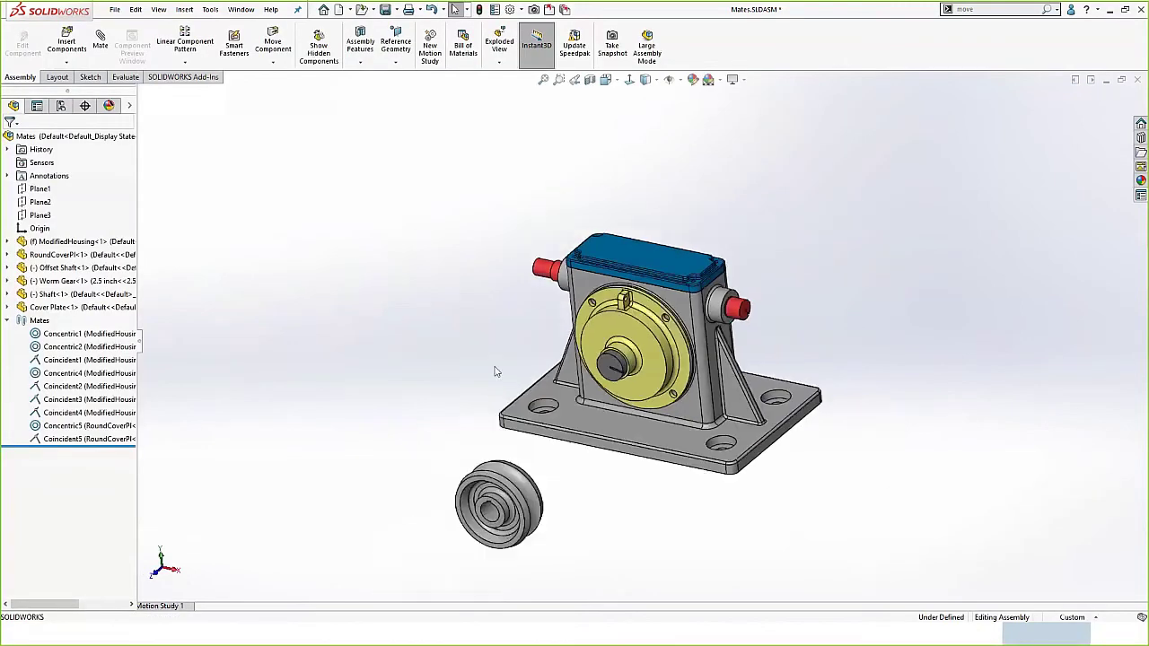
Make two copies of the yellow round cover in the empty space beside the housing, one from the model and one from the feature tree
{"action": "middle_click_drag", "start_coordinate": [484, 372], "coordinate": [498, 309]}
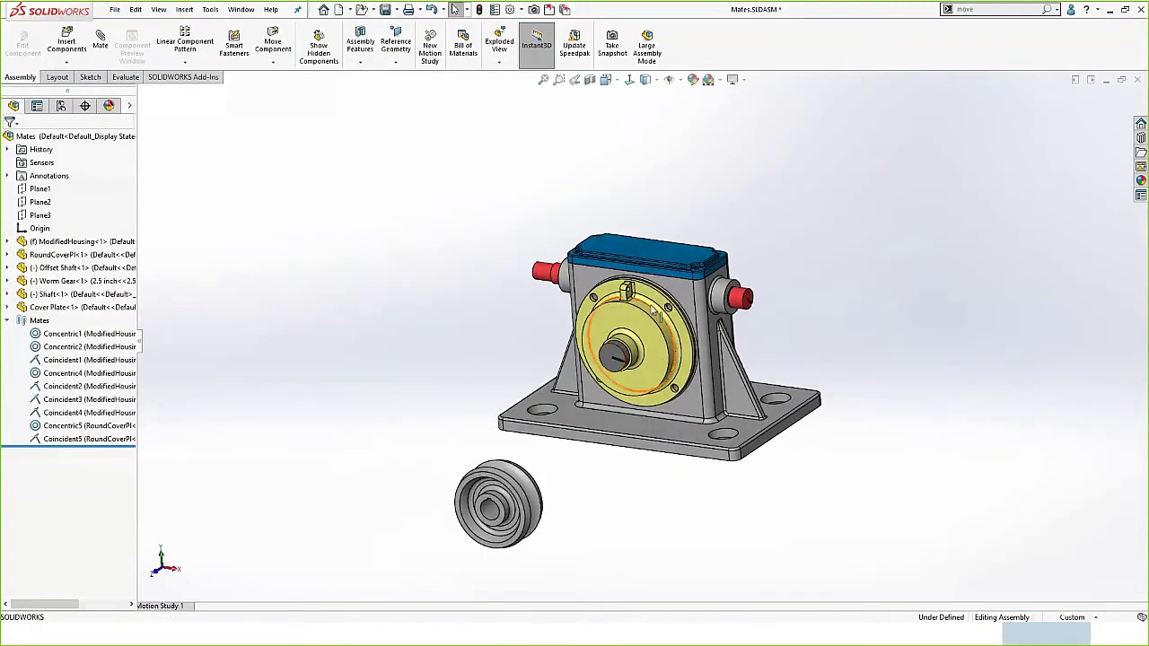
{"action": "left_click", "coordinate": [652, 299]}
{"action": "left_click", "coordinate": [469, 310]}
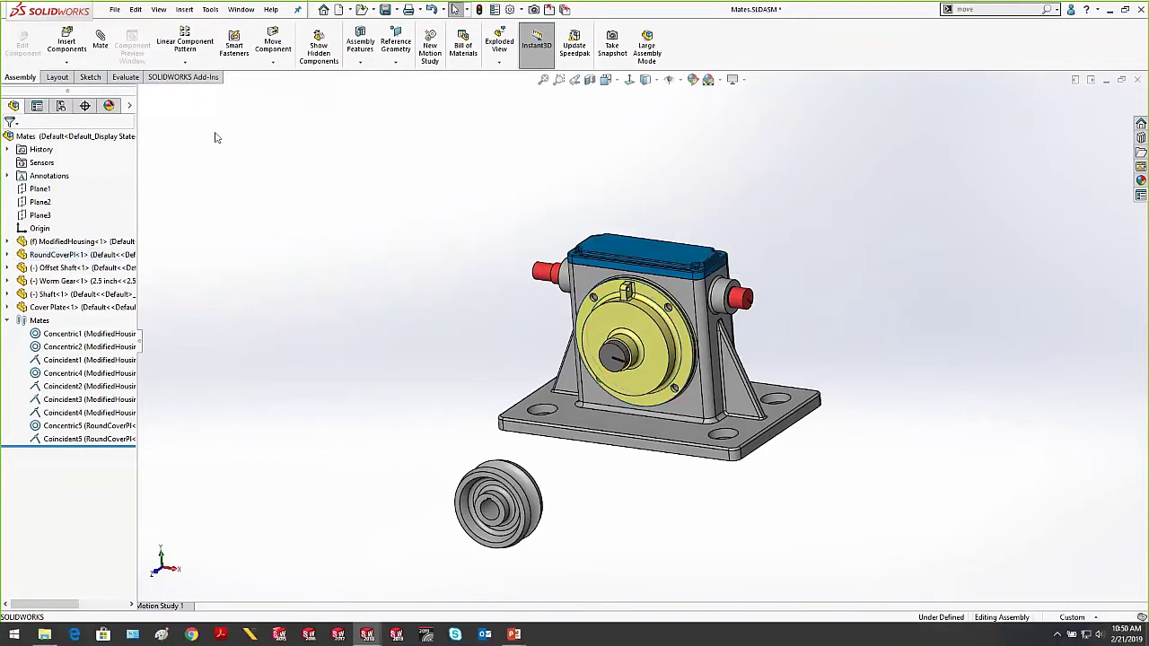
{"action": "left_click", "coordinate": [624, 310]}
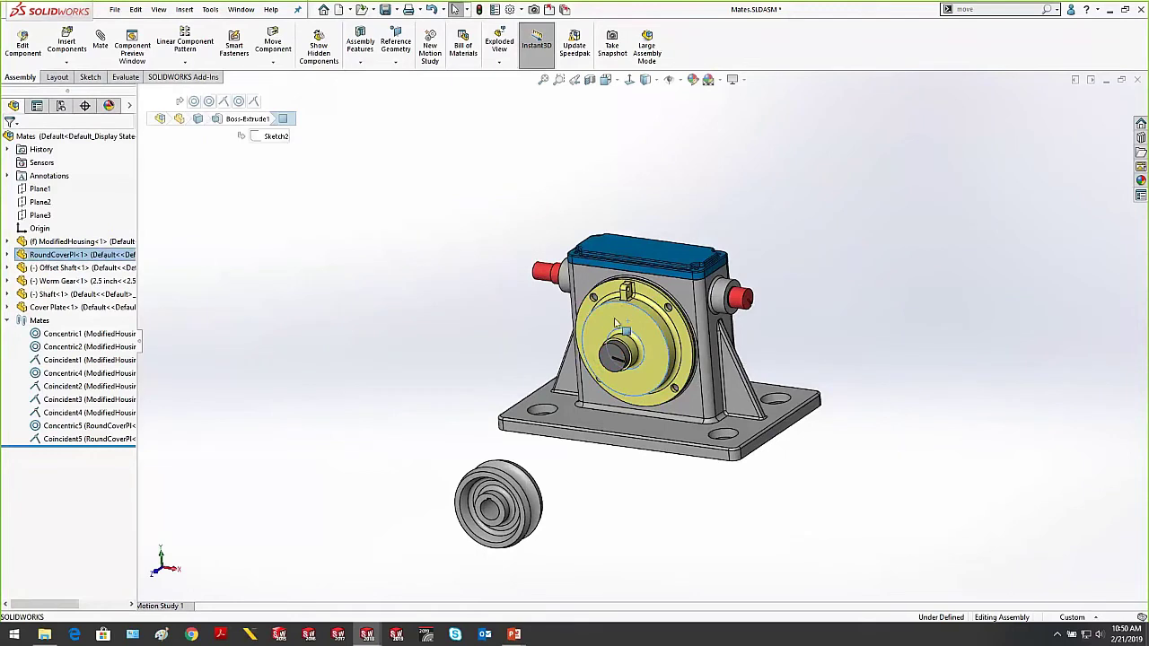
{"action": "left_click", "coordinate": [512, 311]}
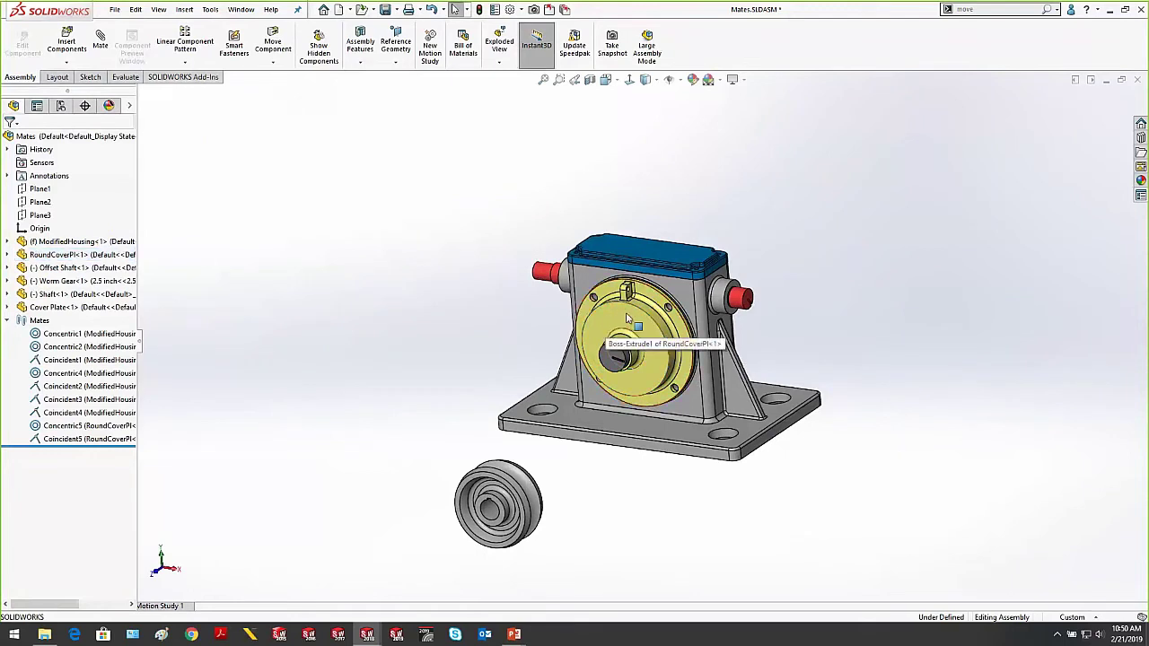
{"action": "left_click_drag", "start_coordinate": [628, 319], "coordinate": [303, 262], "text": "ctrl"}
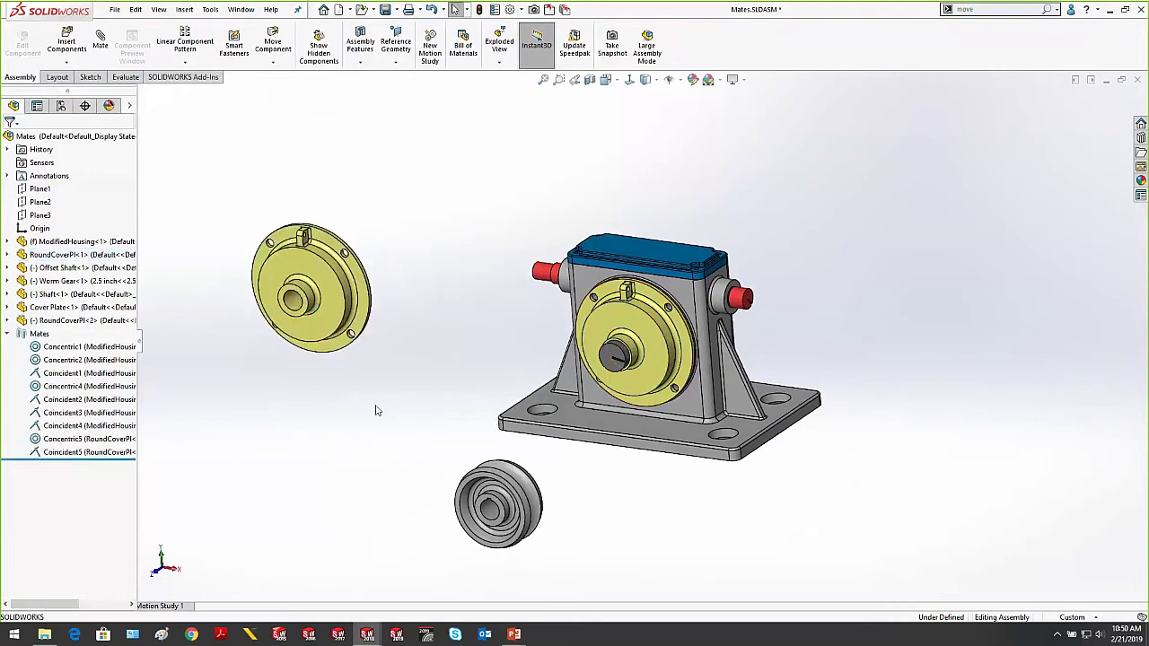
{"action": "left_click", "coordinate": [40, 321]}
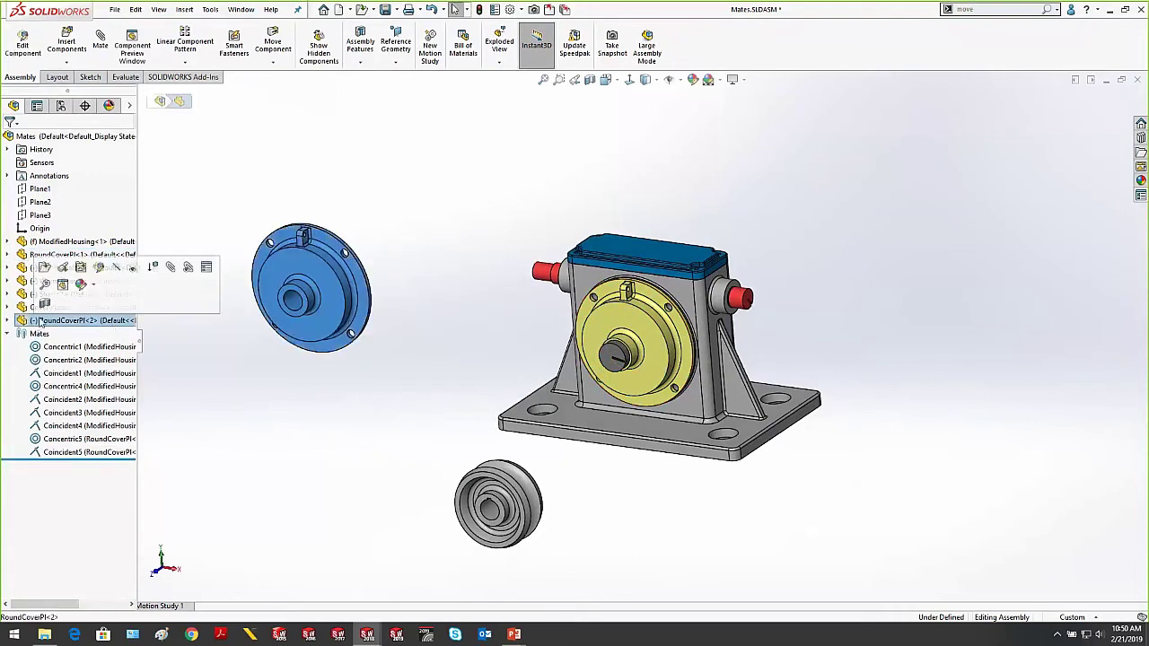
{"action": "left_click_drag", "start_coordinate": [39, 321], "coordinate": [329, 444], "text": "ctrl"}
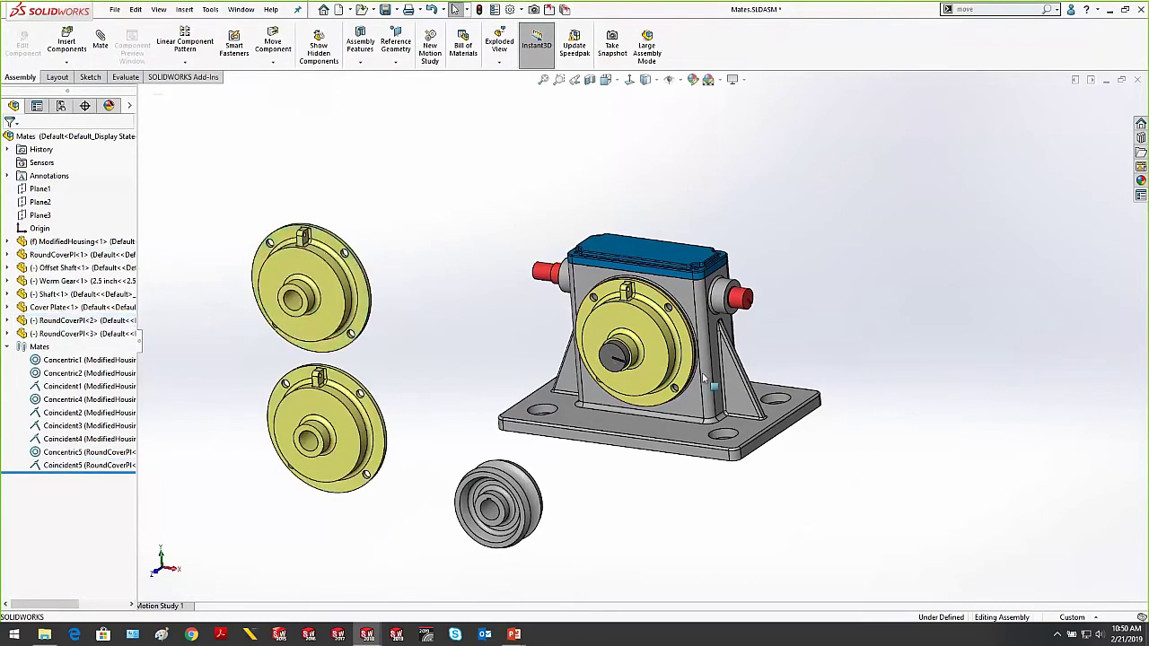
Delete the lower of the two loose yellow round cover copies beside the housing
{"action": "left_click", "coordinate": [340, 418]}
{"action": "key", "text": "Delete"}
{"action": "left_click", "coordinate": [645, 196]}
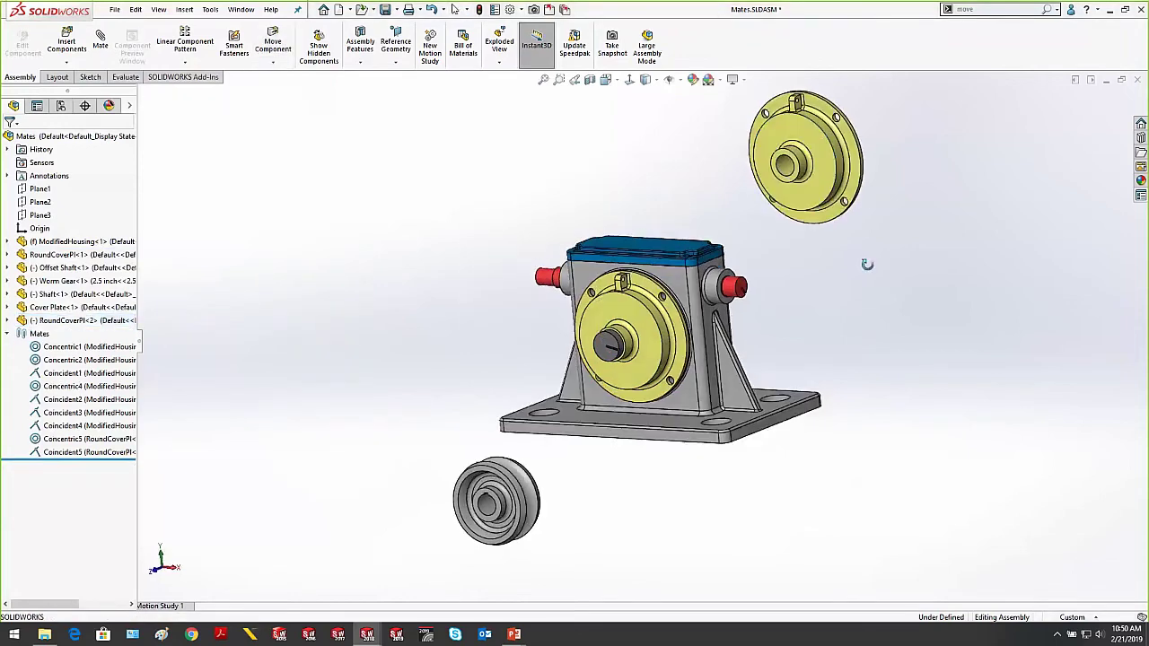
SmartMate the remaining round cover copy to the open circular bore on the housing's far side, flipping its alignment so the hub faces outward
{"action": "middle_click_drag", "start_coordinate": [867, 263], "coordinate": [787, 277]}
{"action": "scroll", "coordinate": [787, 196], "scroll_direction": "down", "scroll_amount": 4}
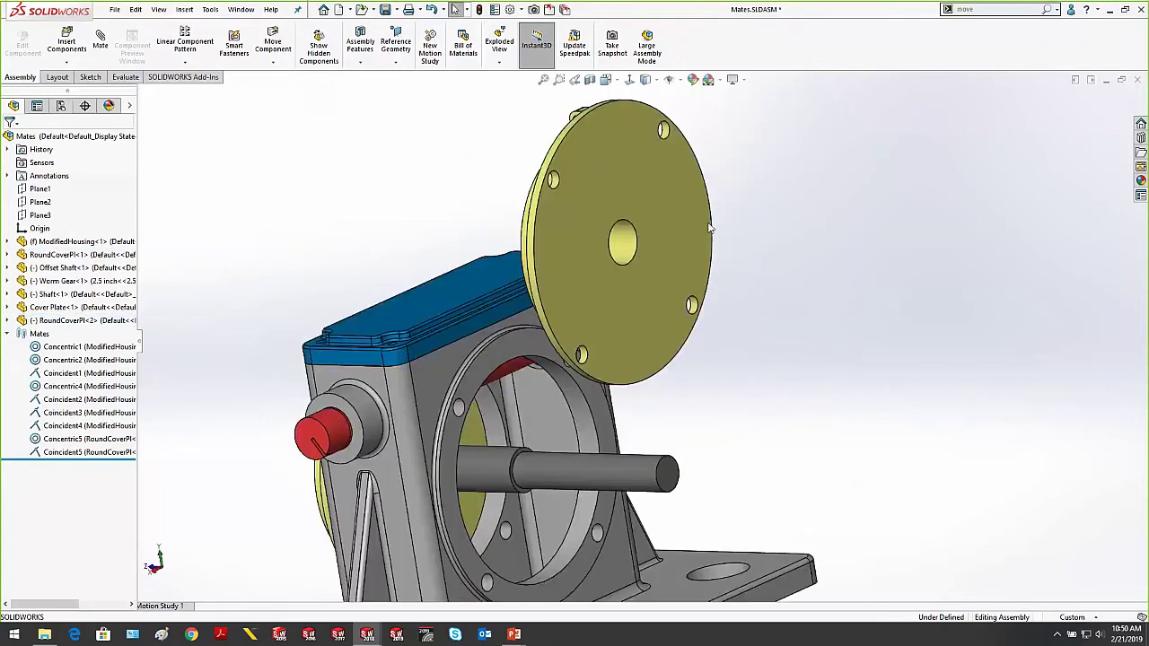
{"action": "left_click_drag", "start_coordinate": [643, 210], "coordinate": [835, 197]}
{"action": "scroll", "coordinate": [812, 415], "scroll_direction": "up", "scroll_amount": 1}
{"action": "scroll", "coordinate": [795, 418], "scroll_direction": "down", "scroll_amount": 1}
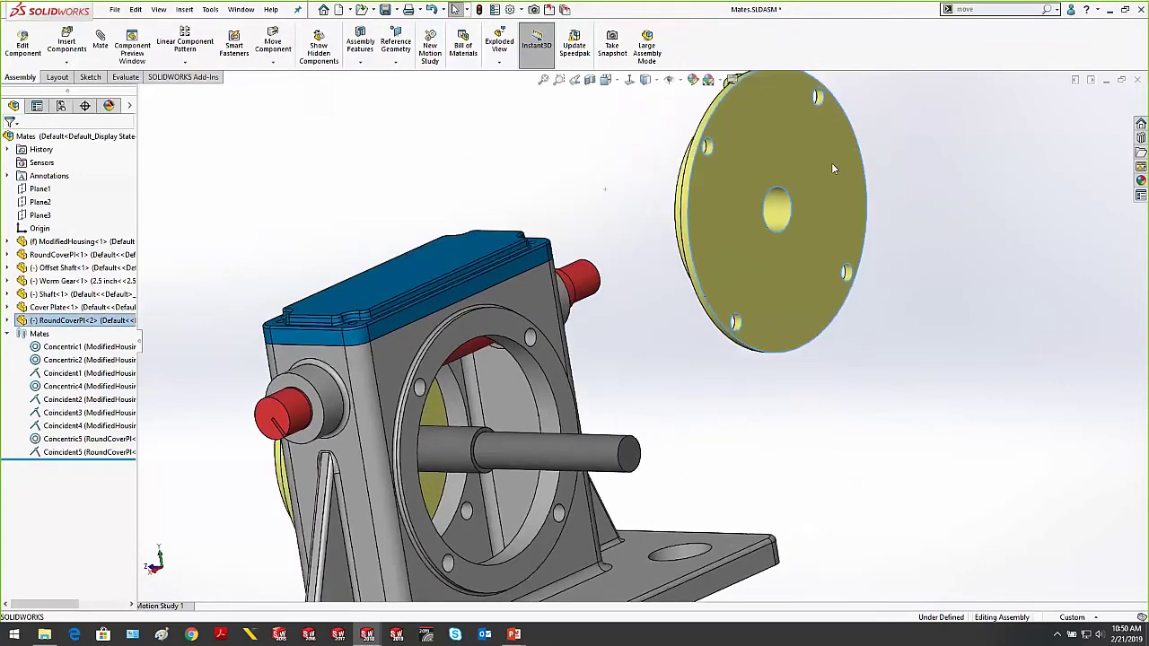
{"action": "right_click_drag", "start_coordinate": [831, 162], "coordinate": [763, 396]}
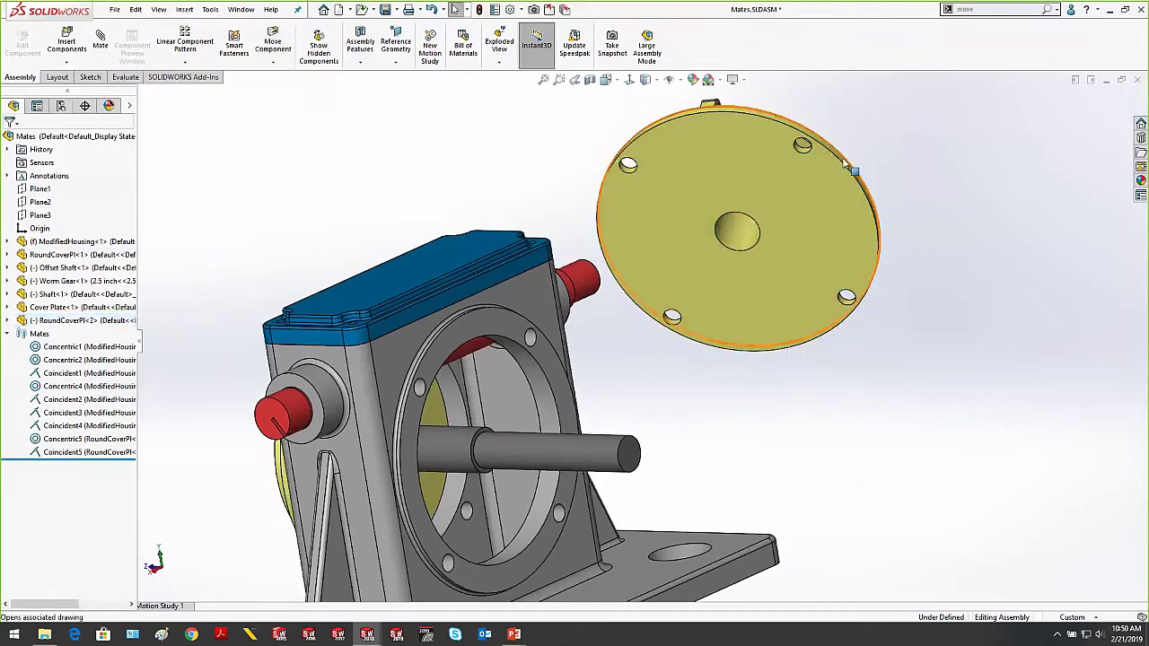
{"action": "left_click_drag", "start_coordinate": [843, 164], "coordinate": [558, 357], "text": "alt"}
{"action": "key", "text": "Tab"}
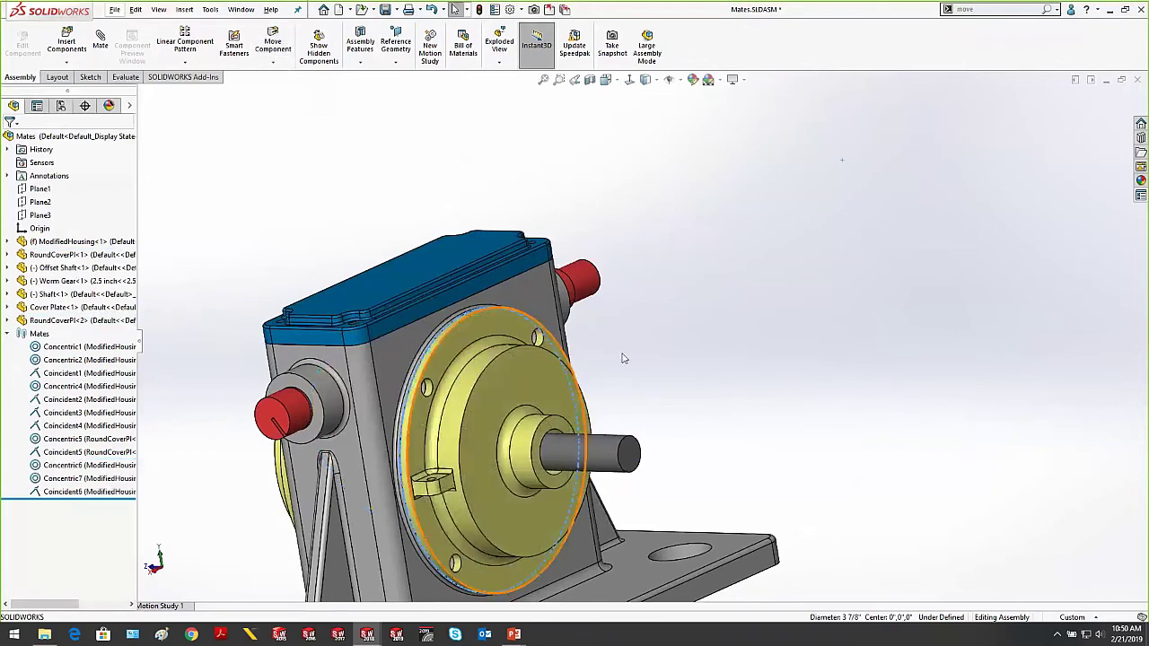
Switch to the PowerPoint slideshow, advance to the Tip #25 slide on Isolate, and return to the Mates assembly in SOLIDWORKS
{"action": "scroll", "coordinate": [641, 325], "scroll_direction": "up", "scroll_amount": 3}
{"action": "middle_click_drag", "start_coordinate": [807, 427], "coordinate": [684, 261]}
{"action": "mouse_move", "coordinate": [513, 634]}
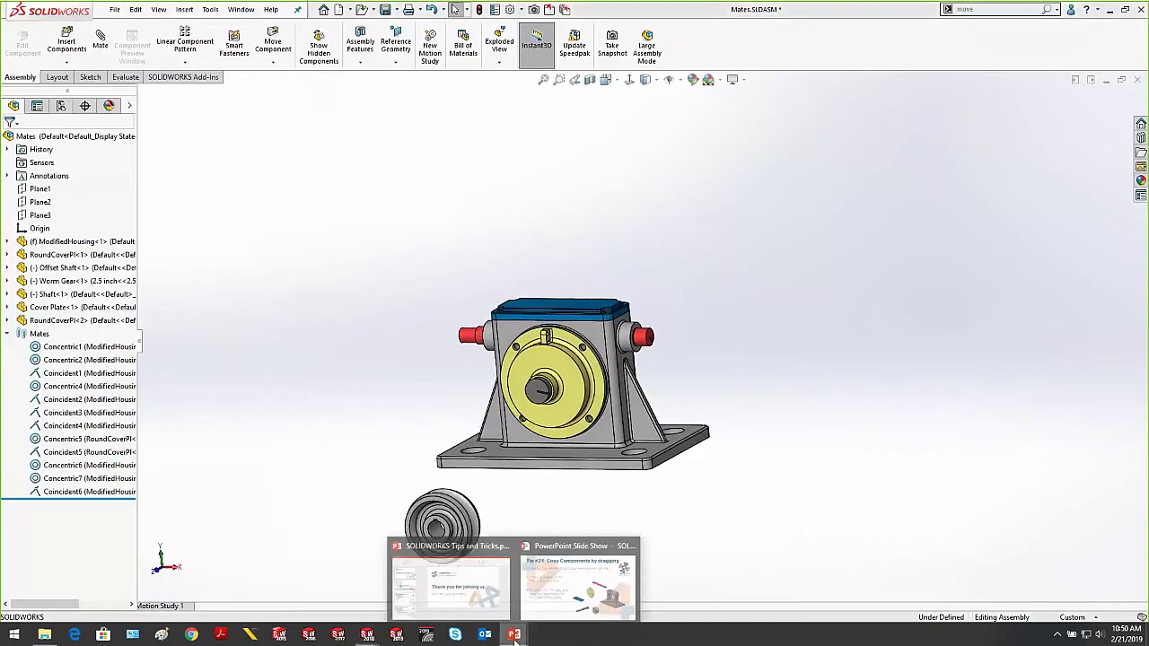
{"action": "left_click", "coordinate": [538, 595]}
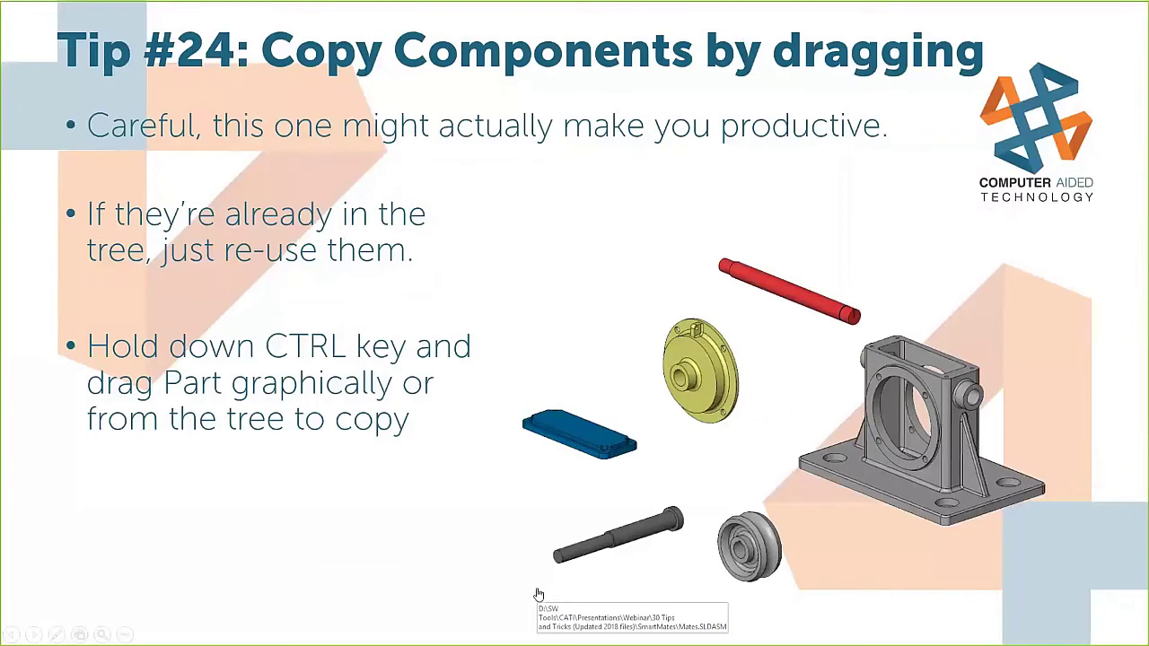
{"action": "key", "text": "Right"}
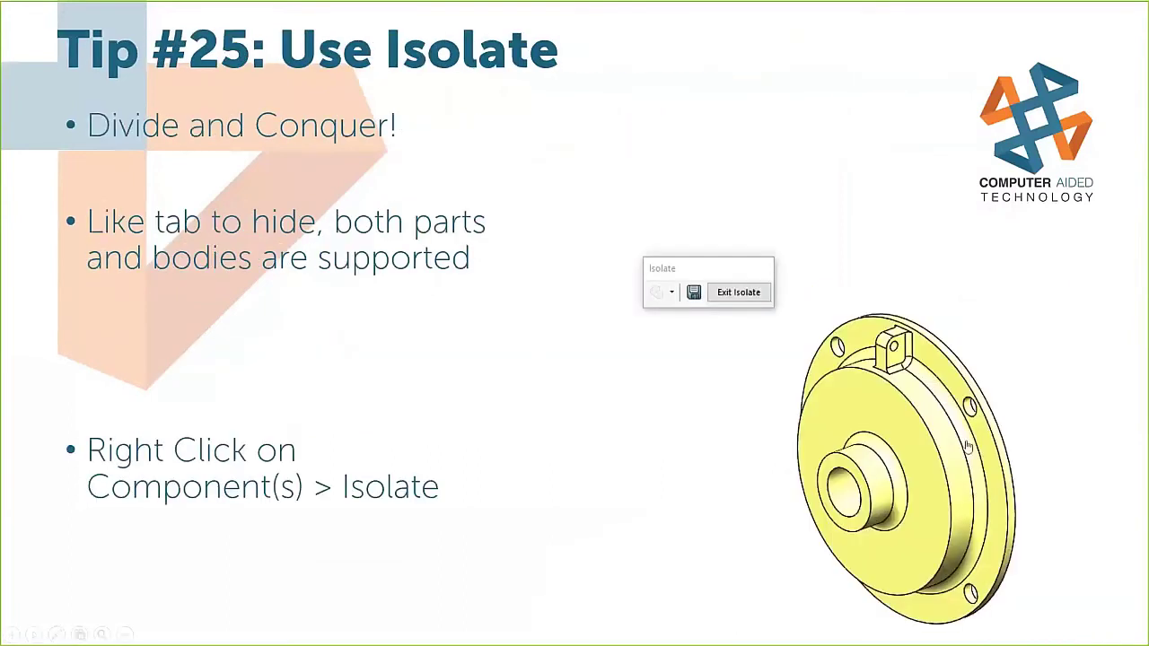
{"action": "left_click", "coordinate": [910, 444]}
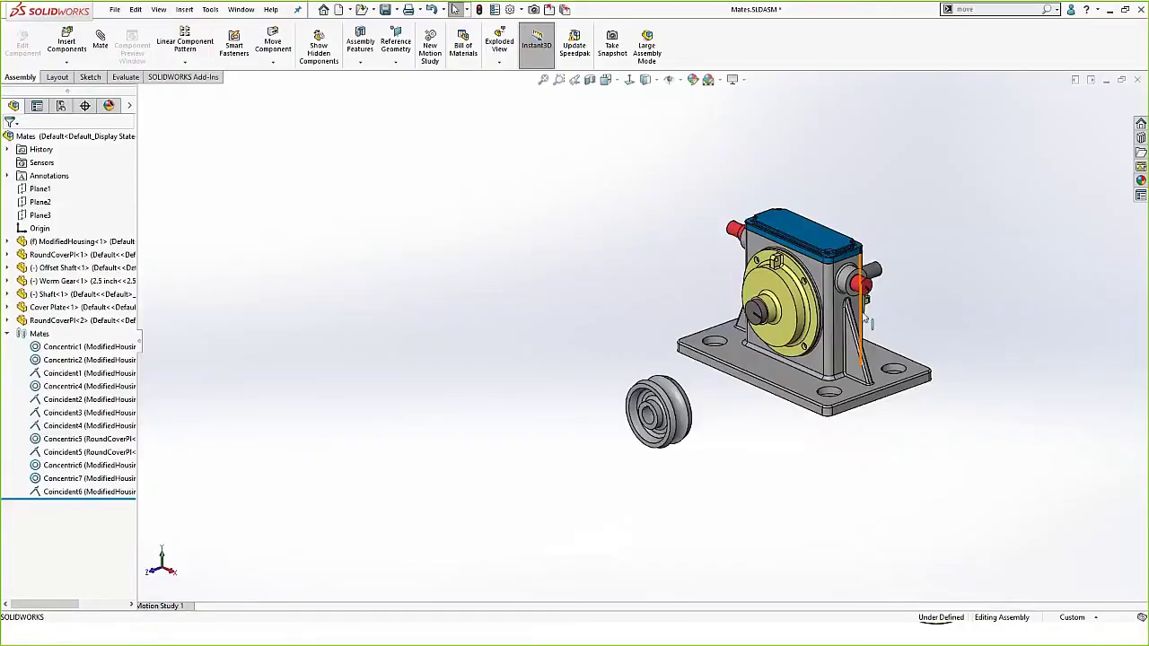
Move the loose worm gear up into the empty space beside the red shaft end of the housing
{"action": "middle_click_drag", "start_coordinate": [867, 321], "coordinate": [902, 285]}
{"action": "scroll", "coordinate": [898, 295], "scroll_direction": "down", "scroll_amount": 2}
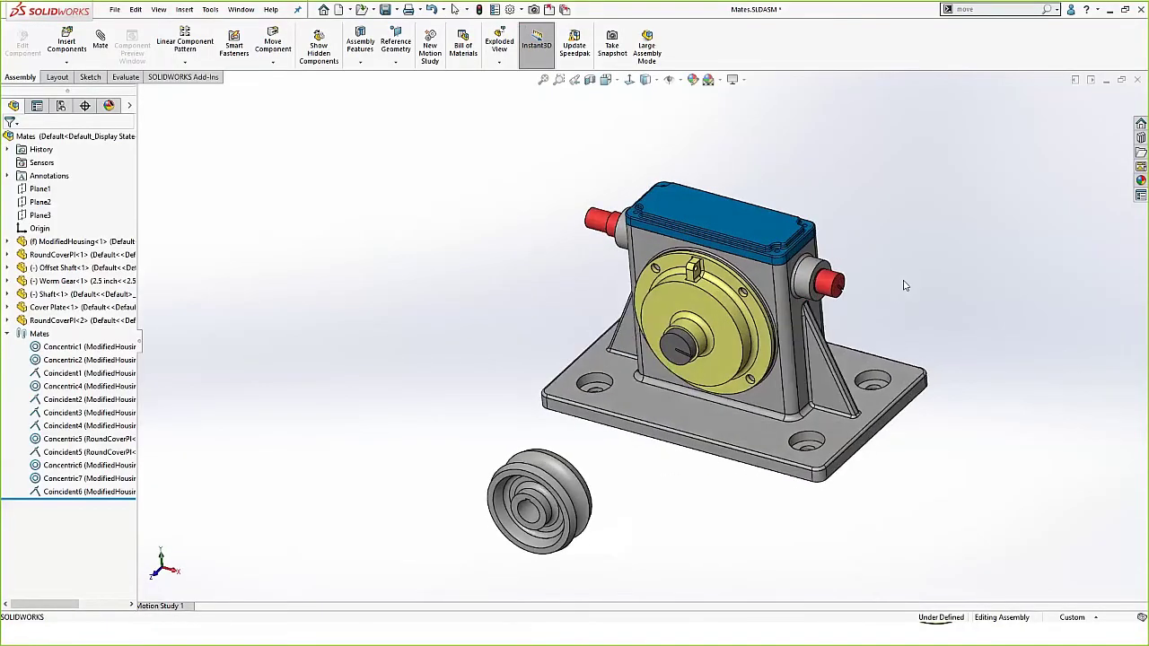
{"action": "left_click_drag", "start_coordinate": [510, 502], "coordinate": [498, 238]}
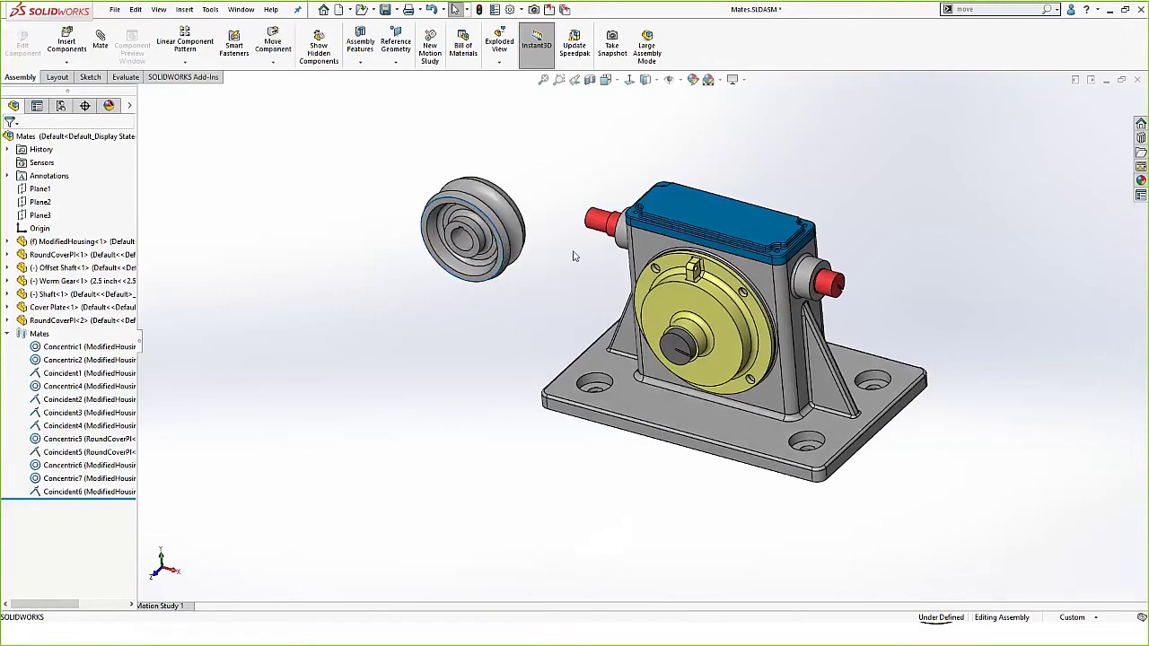
{"action": "scroll", "coordinate": [474, 215], "scroll_direction": "down", "scroll_amount": 2}
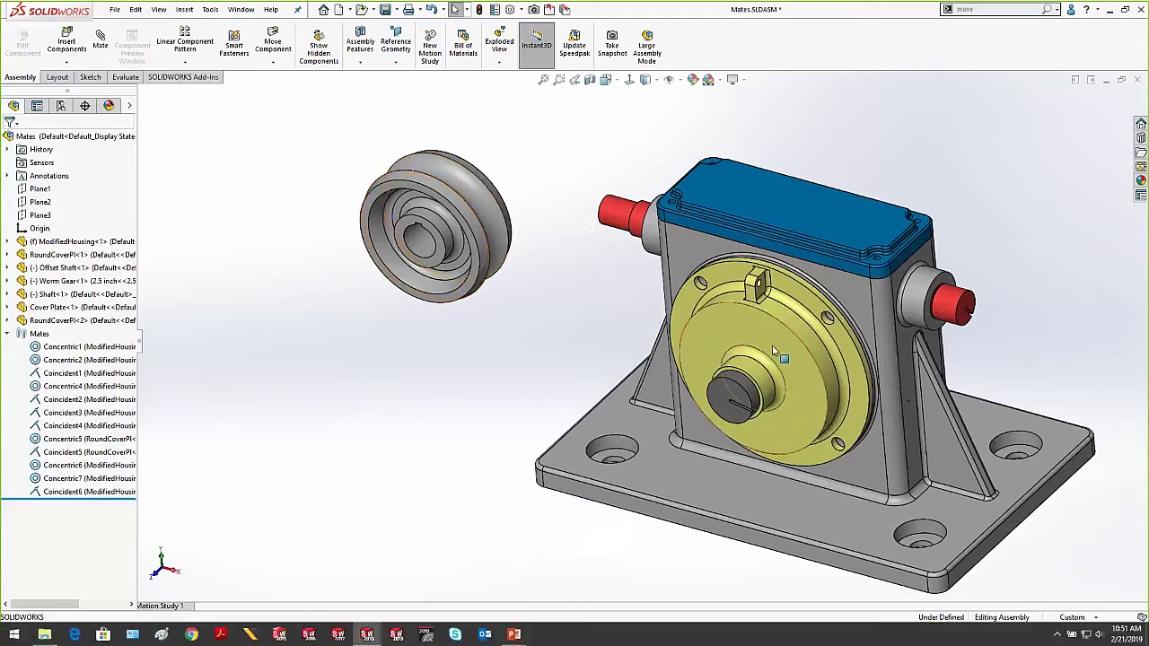
{"action": "scroll", "coordinate": [910, 362], "scroll_direction": "up", "scroll_amount": 2}
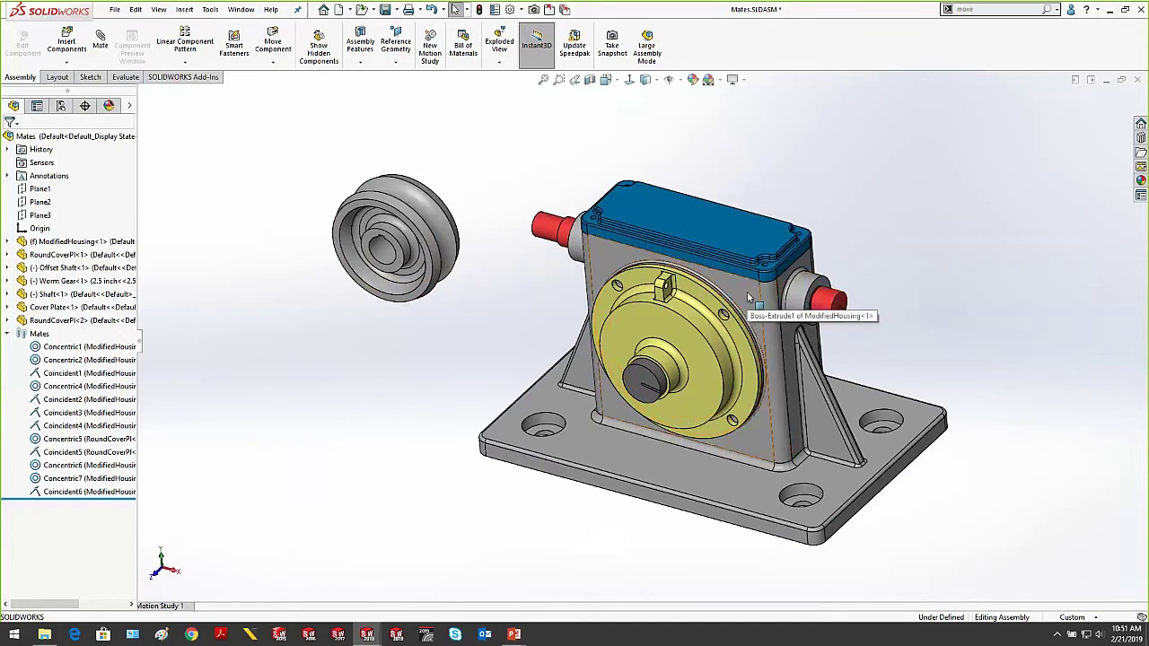
Isolate the housing, the dark shaft and the worm gear together
{"action": "left_click", "coordinate": [747, 291]}
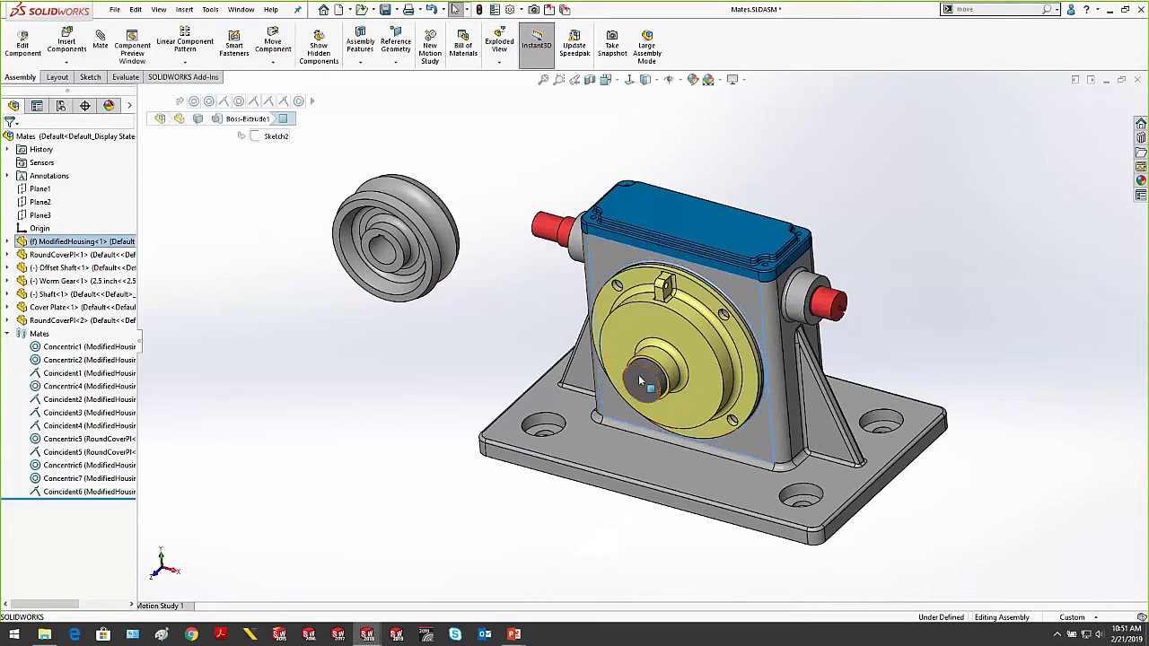
{"action": "left_click", "coordinate": [640, 381], "text": "ctrl"}
{"action": "left_click", "coordinate": [412, 200], "text": "ctrl"}
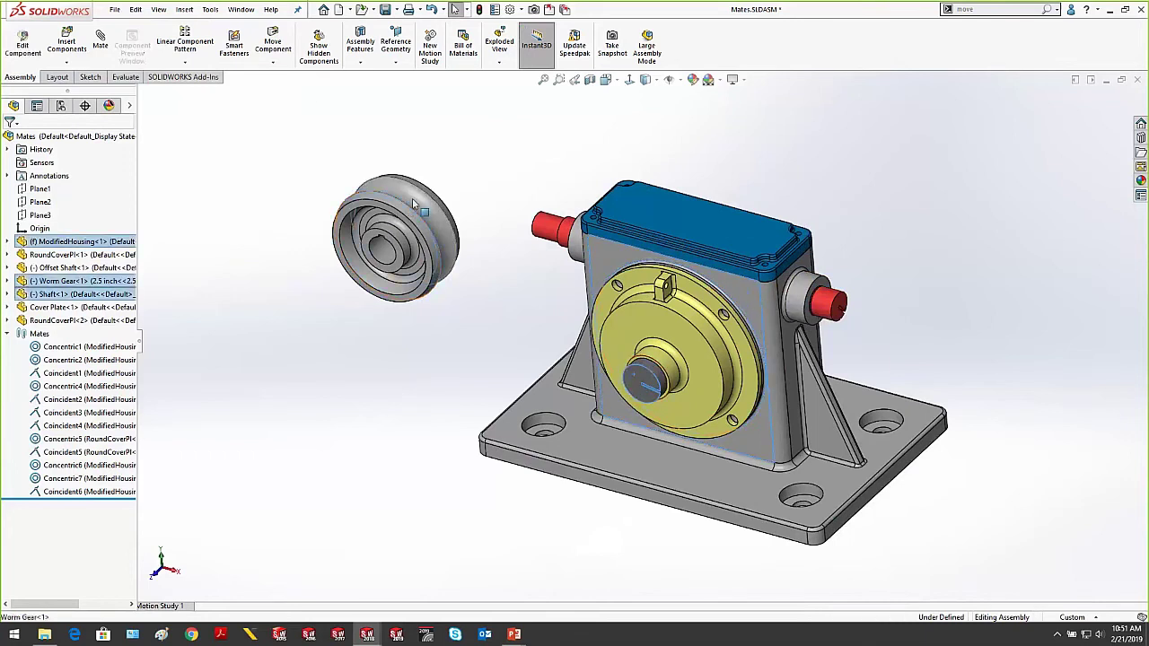
{"action": "right_click", "coordinate": [415, 197]}
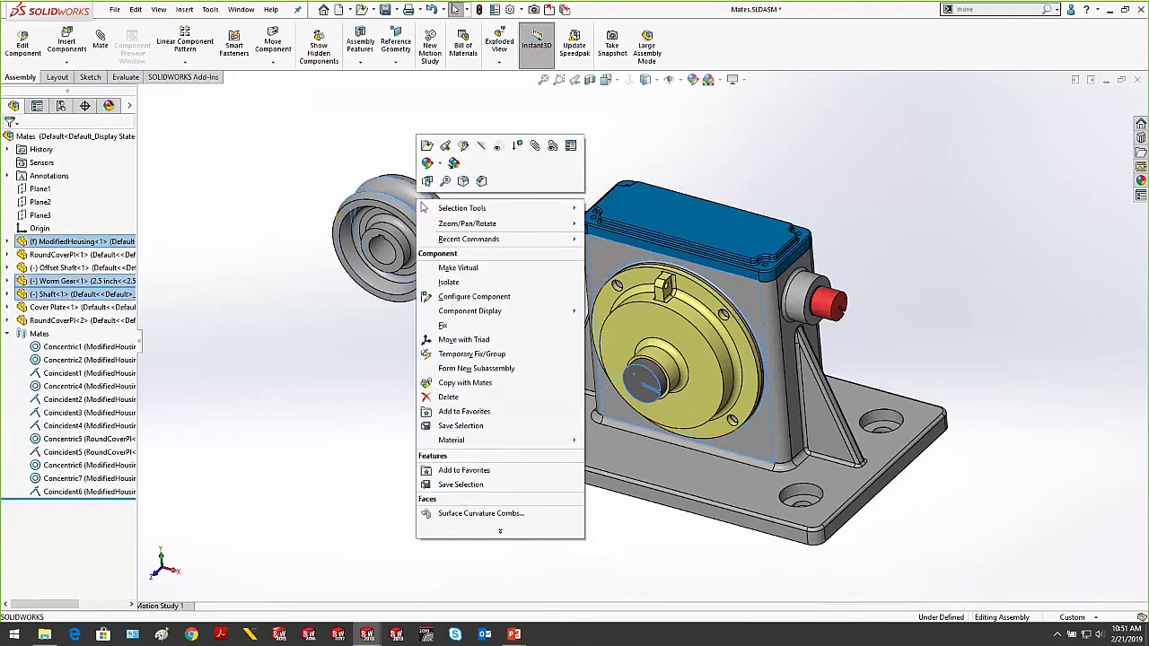
{"action": "left_click", "coordinate": [448, 283]}
Mate the worm gear's bore concentric to the dark shaft
{"action": "middle_click_drag", "start_coordinate": [564, 227], "coordinate": [554, 278]}
{"action": "scroll", "coordinate": [748, 291], "scroll_direction": "down", "scroll_amount": 2}
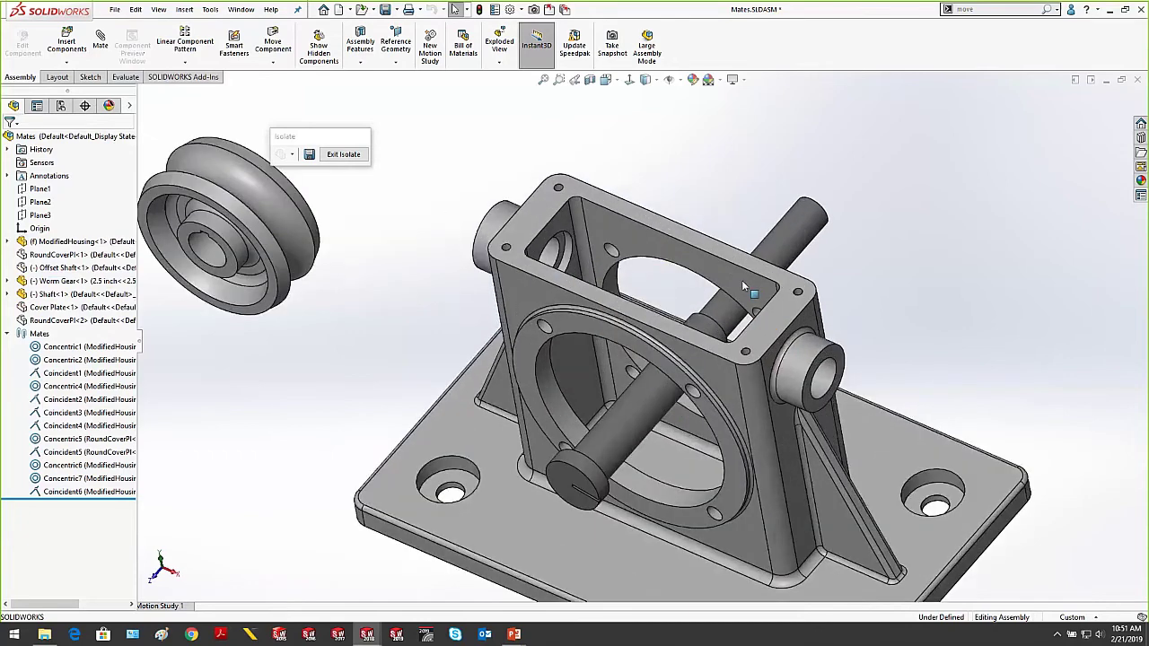
{"action": "scroll", "coordinate": [626, 333], "scroll_direction": "up", "scroll_amount": 2}
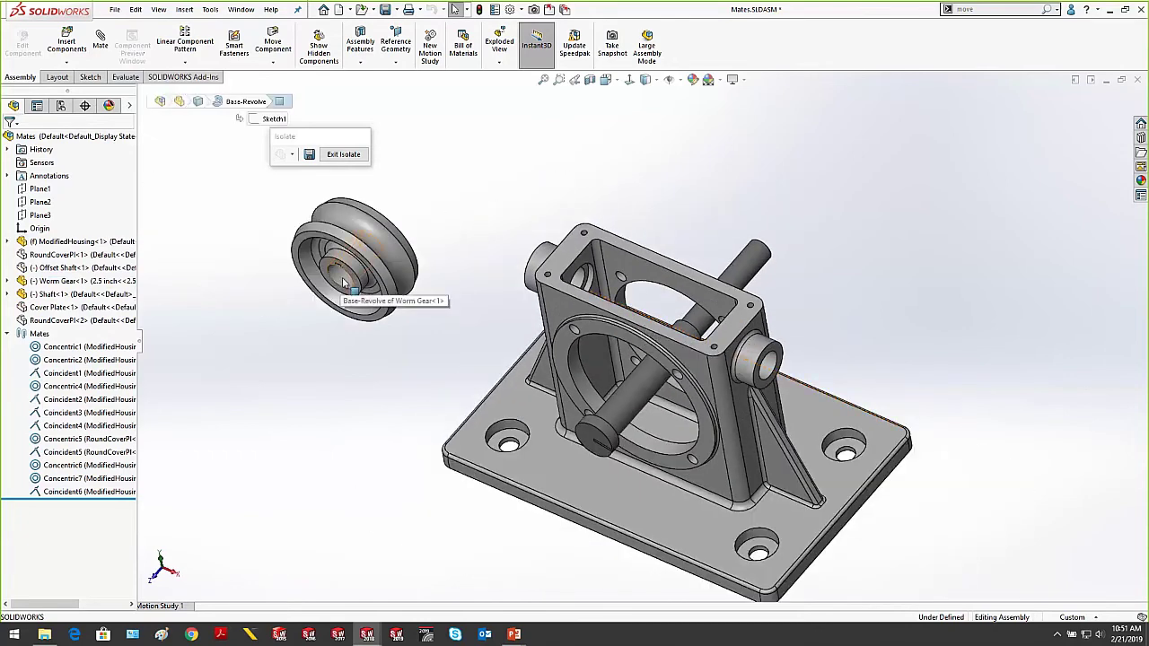
{"action": "left_click_drag", "start_coordinate": [352, 289], "coordinate": [639, 391]}
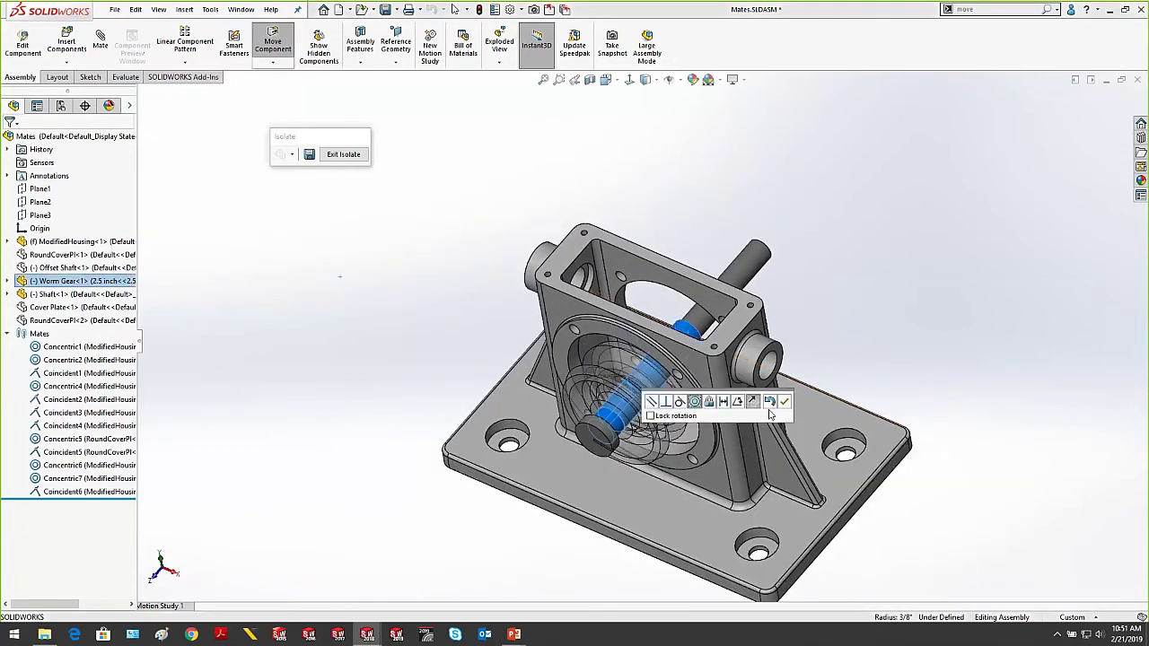
Slide the worm gear along the shaft into the housing's interior and clear the selection
{"action": "middle_click_drag", "start_coordinate": [717, 286], "coordinate": [723, 419]}
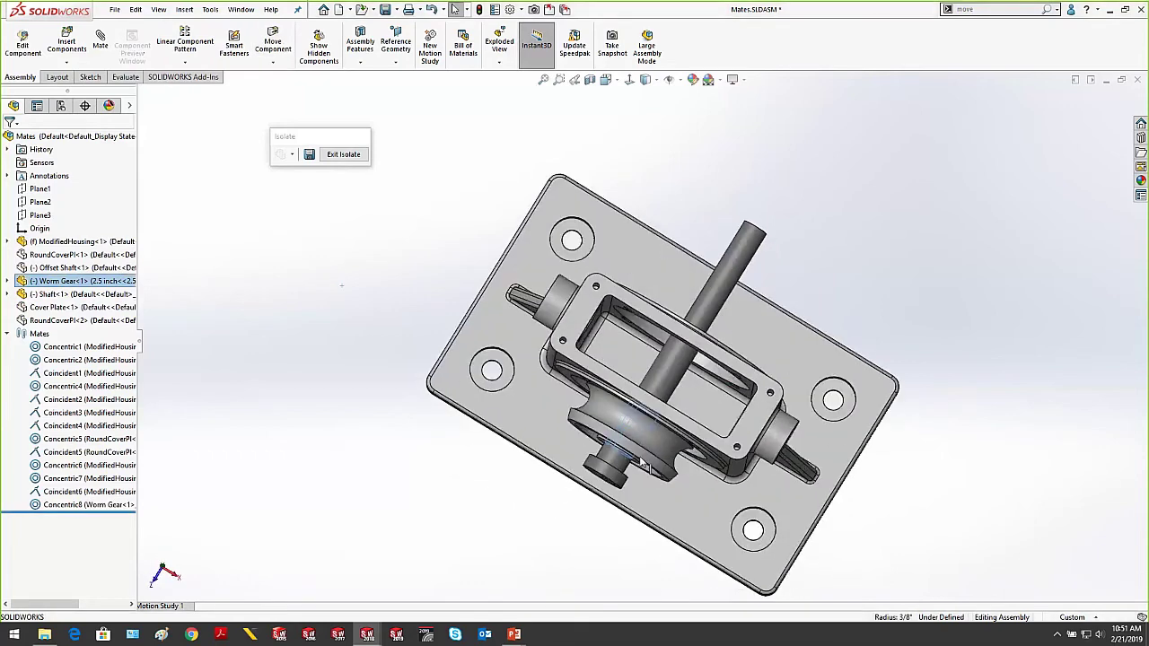
{"action": "left_click_drag", "start_coordinate": [666, 427], "coordinate": [688, 380]}
{"action": "key", "text": "Escape"}
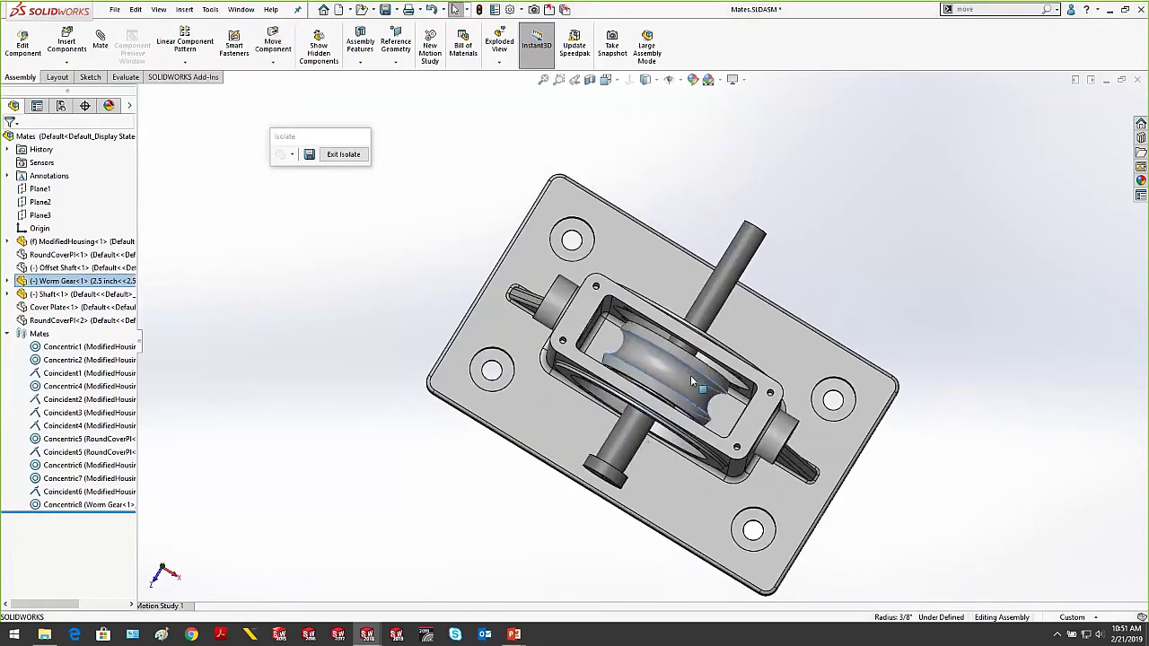
{"action": "middle_click_drag", "start_coordinate": [690, 375], "coordinate": [875, 264]}
{"action": "left_click", "coordinate": [875, 267]}
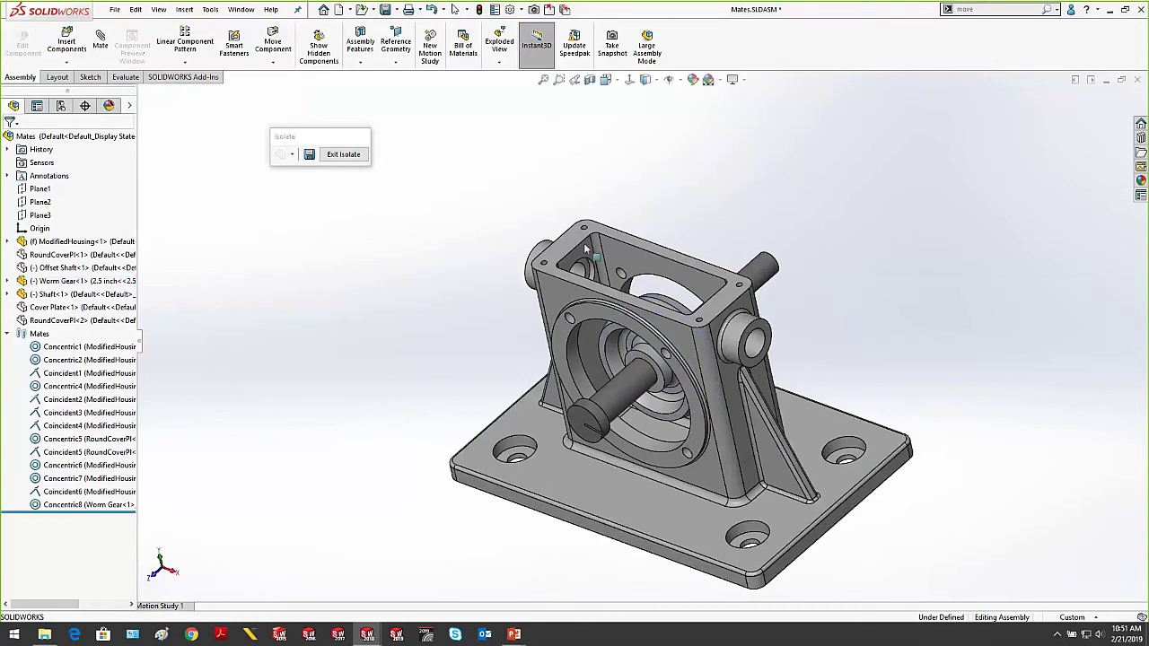
Exit Isolate to bring back all components of the assembly
{"action": "left_click", "coordinate": [337, 155]}
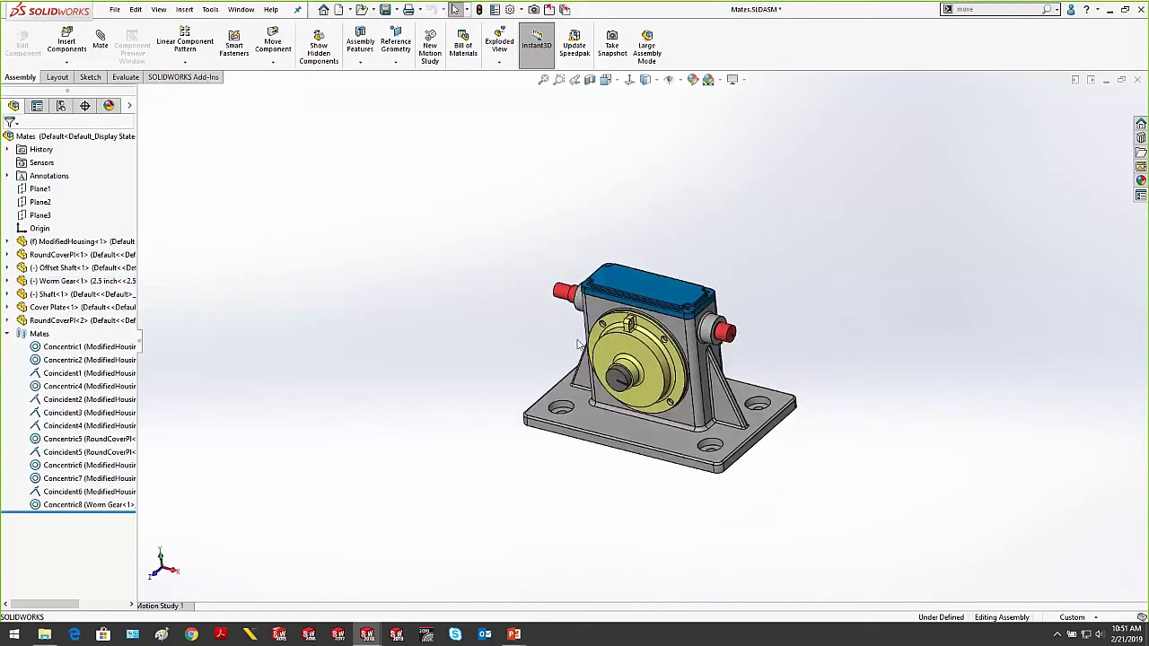
{"action": "middle_click_drag", "start_coordinate": [705, 429], "coordinate": [706, 413]}
{"action": "scroll", "coordinate": [707, 418], "scroll_direction": "down", "scroll_amount": 2}
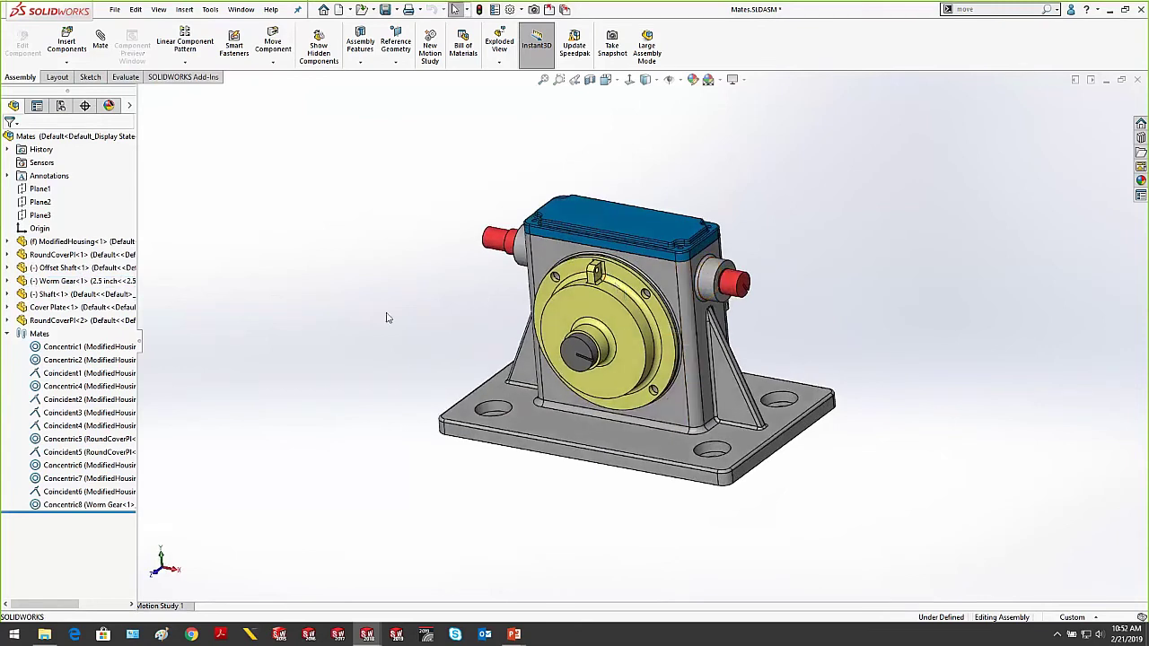
Switch to the PowerPoint slideshow, advance to the Tip #26 slide on Select Over Geometry, and open the linked SelectOverGeometry assembly
{"action": "mouse_move", "coordinate": [514, 634]}
{"action": "left_click", "coordinate": [542, 599]}
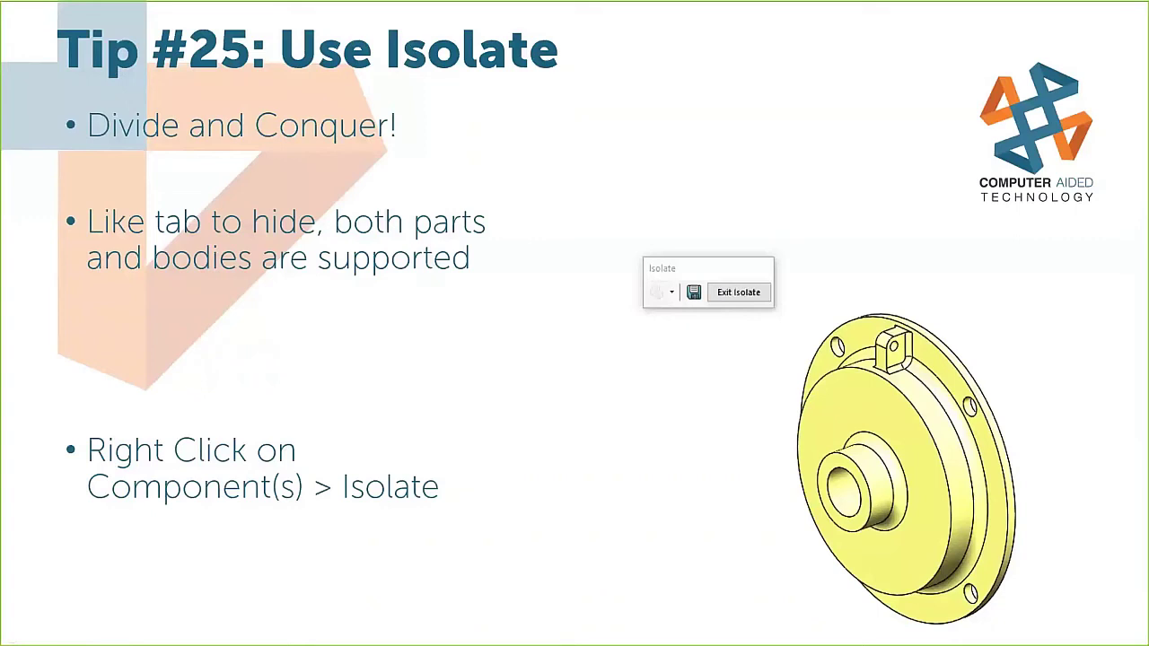
{"action": "key", "text": "Right"}
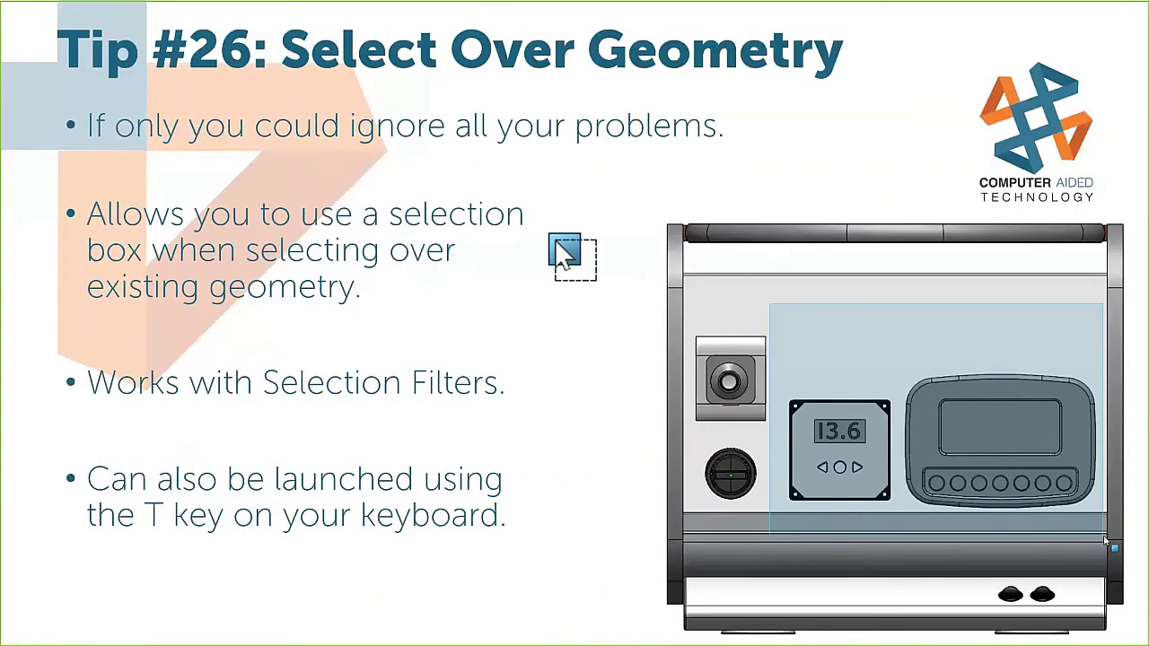
{"action": "left_click", "coordinate": [722, 306]}
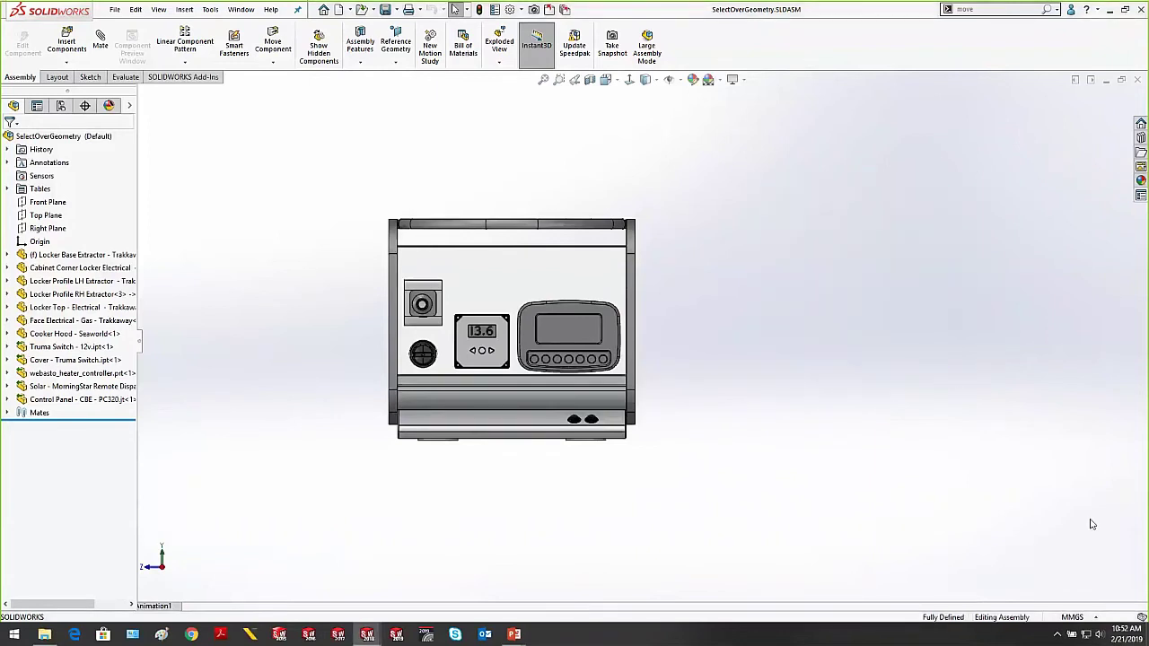
Try a box selection in the empty space, and select the white front panel face and clear it again
{"action": "left_click_drag", "start_coordinate": [1091, 521], "coordinate": [726, 136]}
{"action": "scroll", "coordinate": [482, 368], "scroll_direction": "down", "scroll_amount": 3}
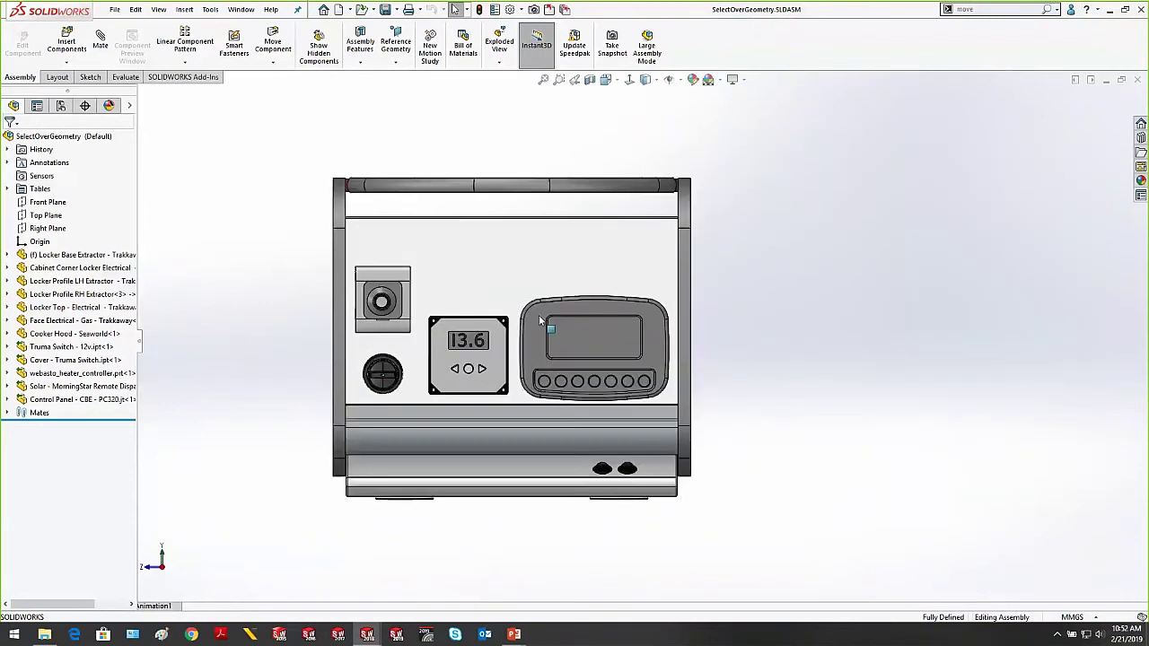
{"action": "scroll", "coordinate": [481, 368], "scroll_direction": "down", "scroll_amount": 2}
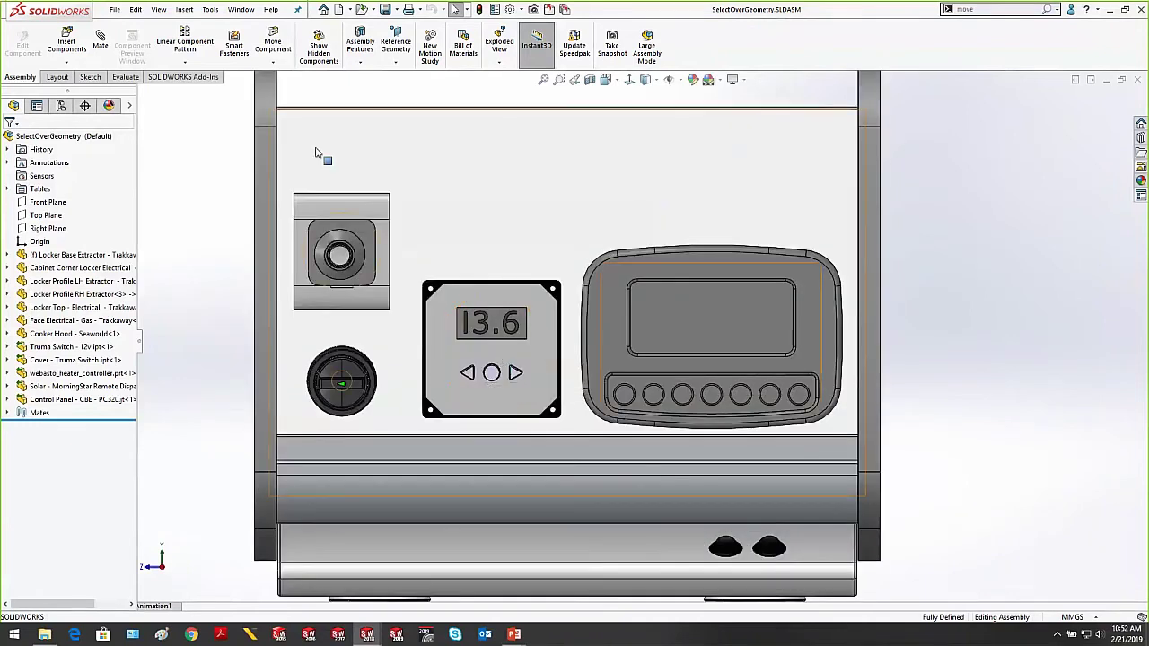
{"action": "scroll", "coordinate": [439, 254], "scroll_direction": "down", "scroll_amount": 2}
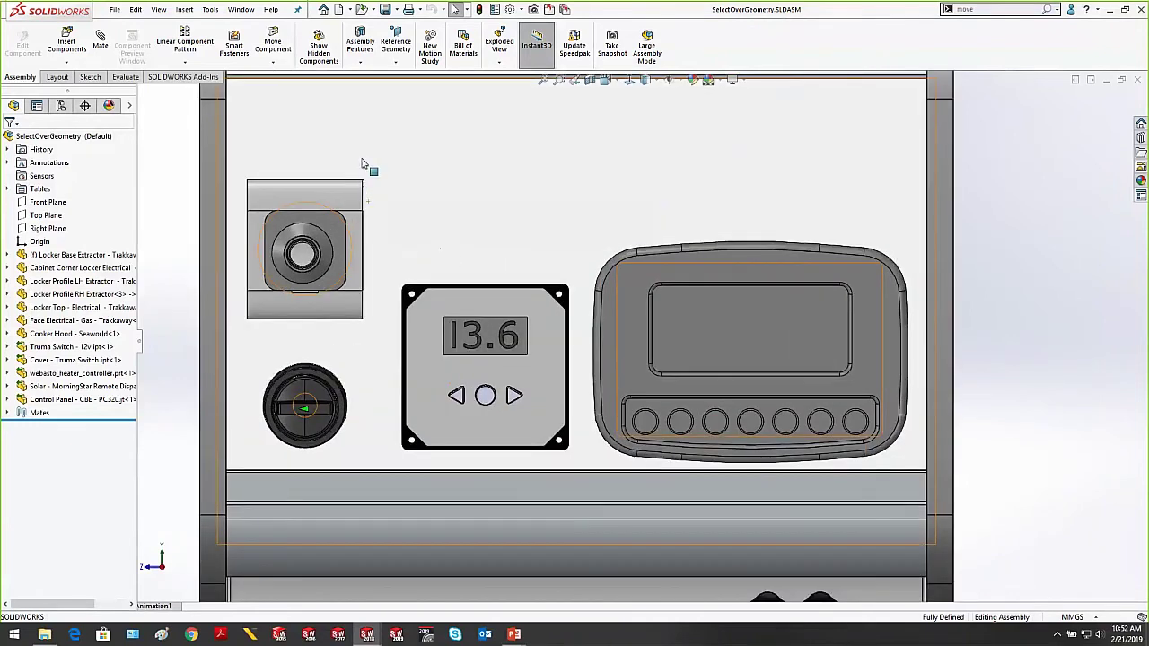
{"action": "left_click", "coordinate": [348, 151]}
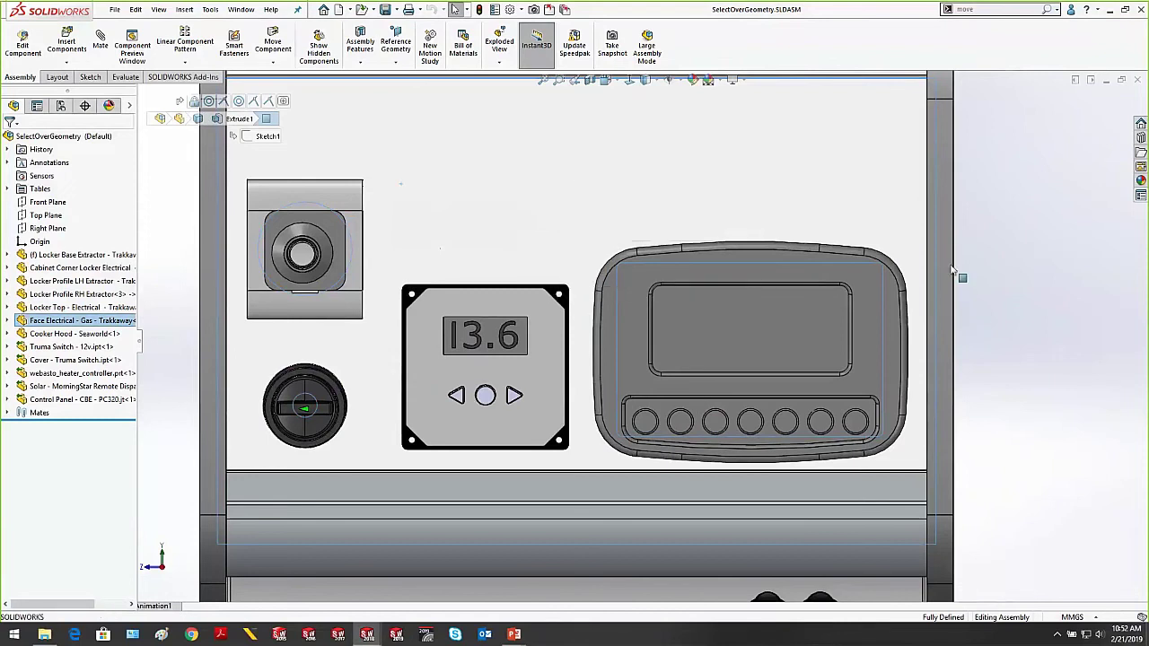
{"action": "left_click", "coordinate": [996, 254]}
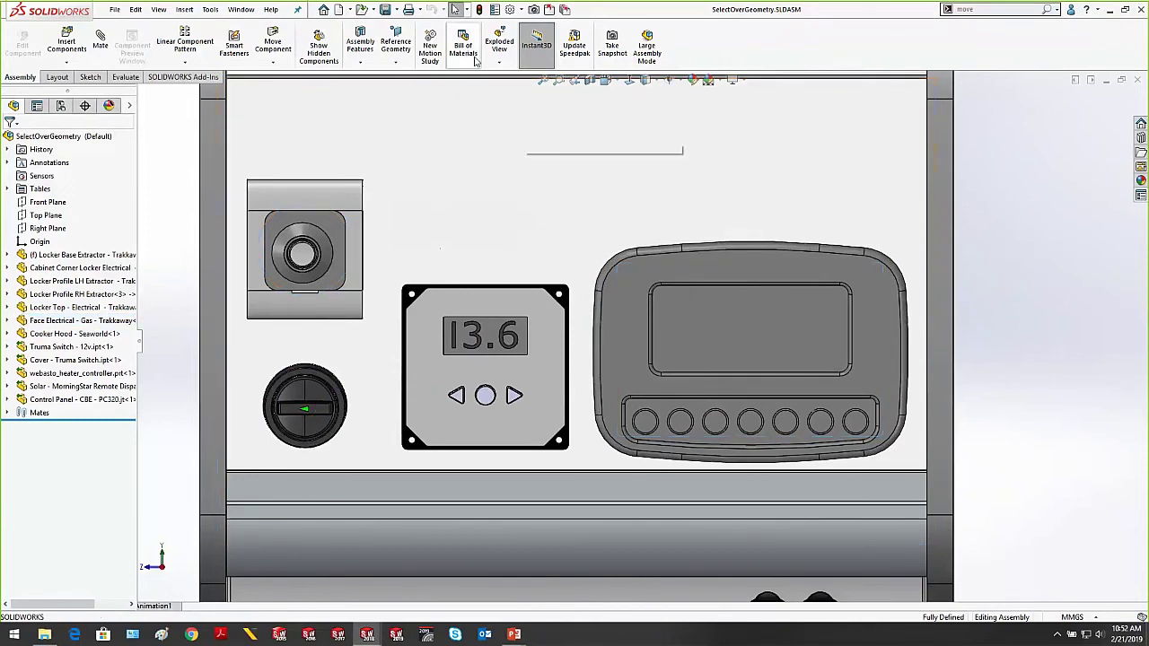
Turn on Select over Geometry and box-select the switches, display and control panel mounted on the white front panel
{"action": "left_click", "coordinate": [467, 11]}
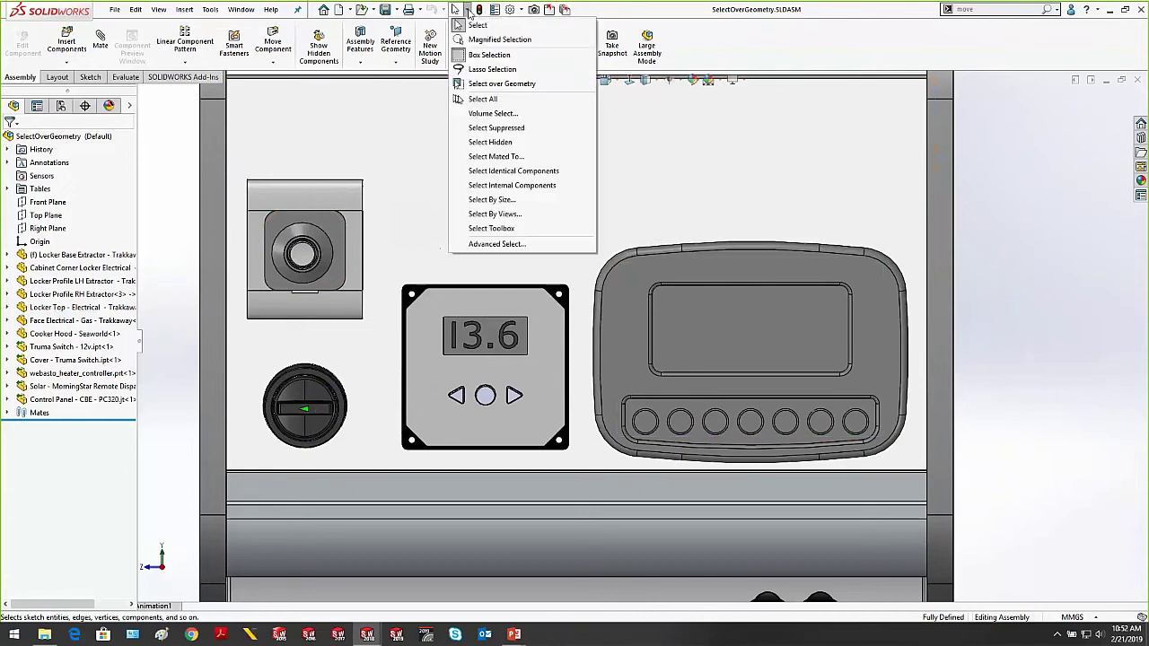
{"action": "left_click", "coordinate": [509, 84]}
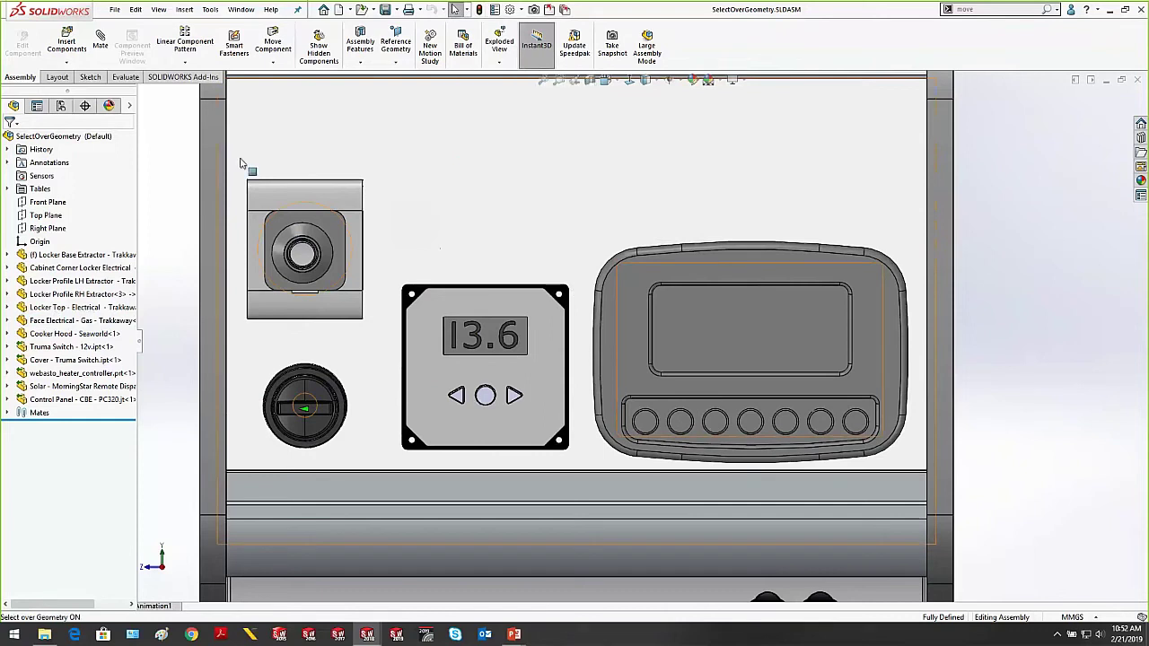
{"action": "left_click_drag", "start_coordinate": [233, 158], "coordinate": [916, 499]}
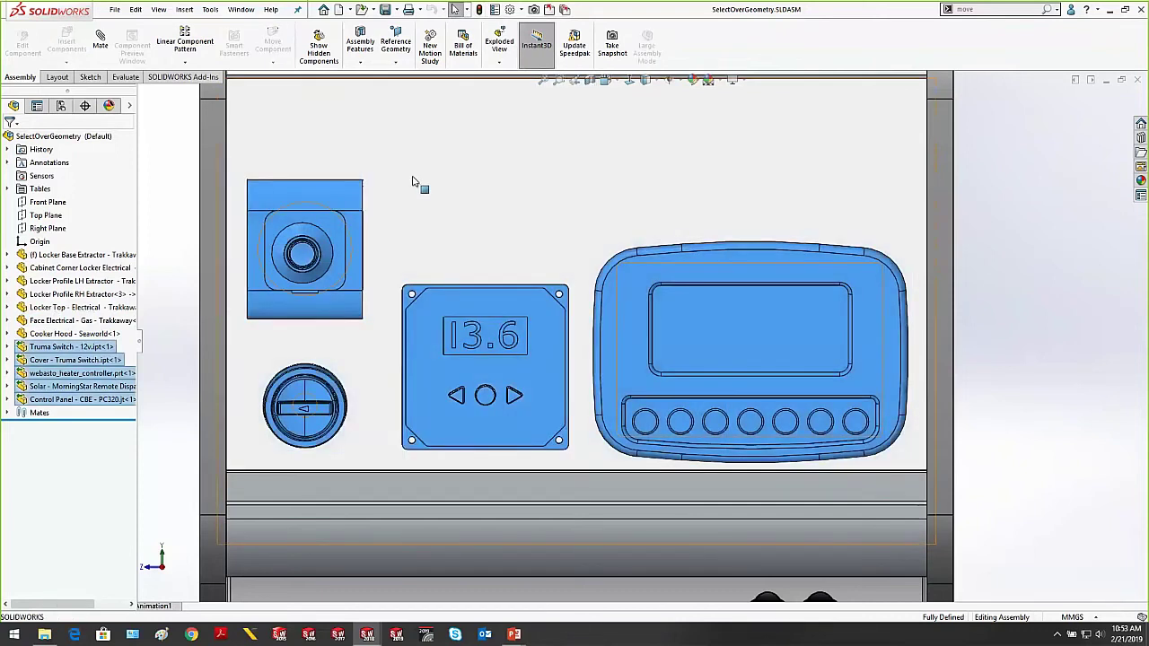
Clear the current selection, box-select the switches, display and control panel on the white front panel again, and clear that selection
{"action": "scroll", "coordinate": [448, 246], "scroll_direction": "up", "scroll_amount": 2}
{"action": "left_click", "coordinate": [269, 236]}
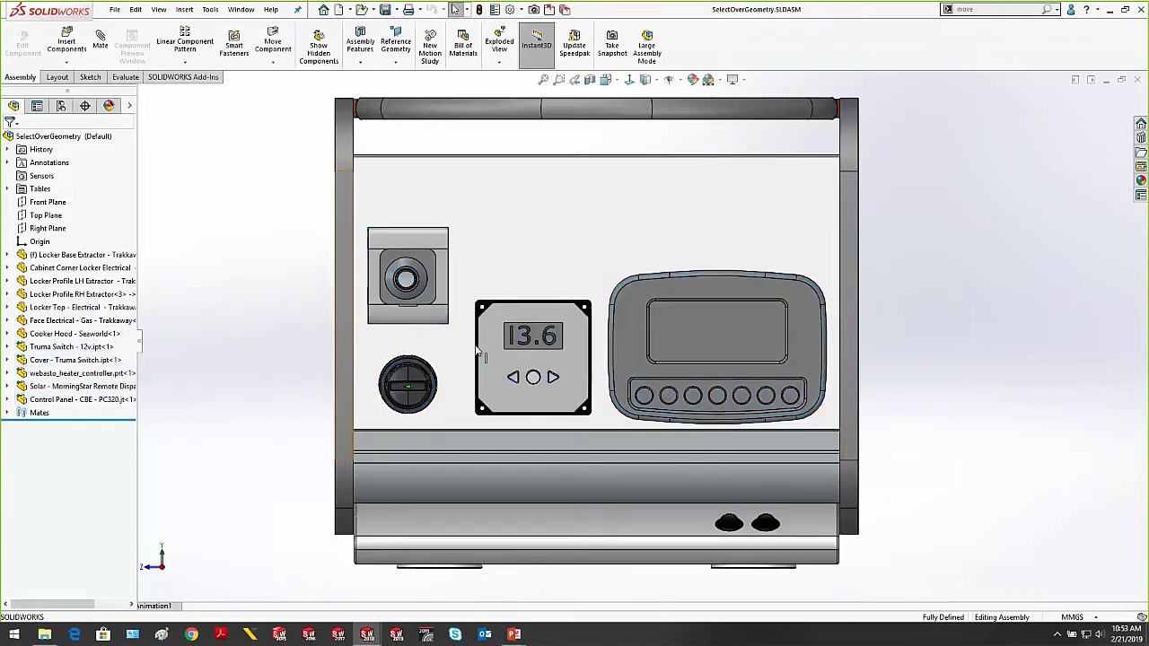
{"action": "scroll", "coordinate": [619, 341], "scroll_direction": "down", "scroll_amount": 2}
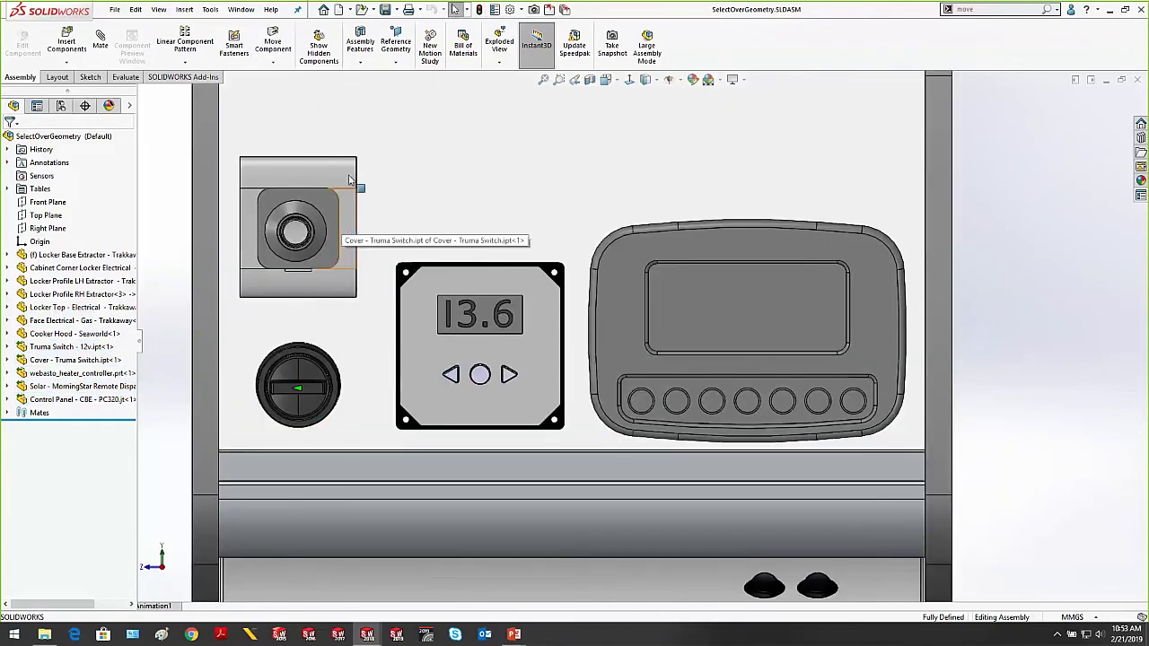
{"action": "key", "text": "f"}
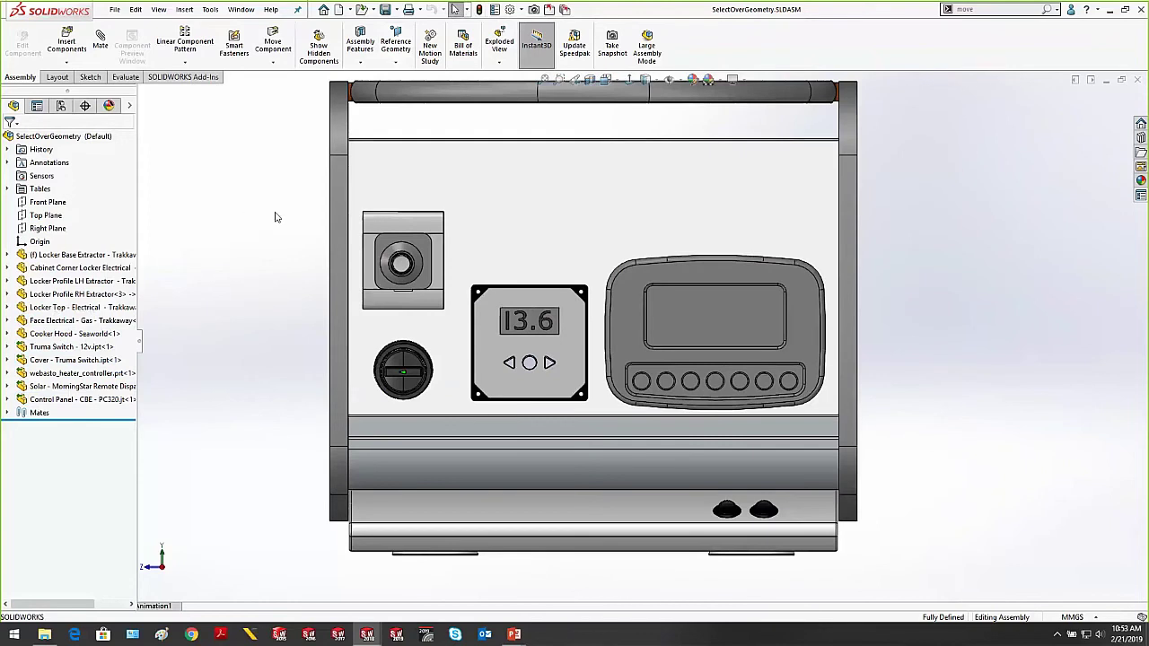
{"action": "scroll", "coordinate": [501, 197], "scroll_direction": "down", "scroll_amount": 2}
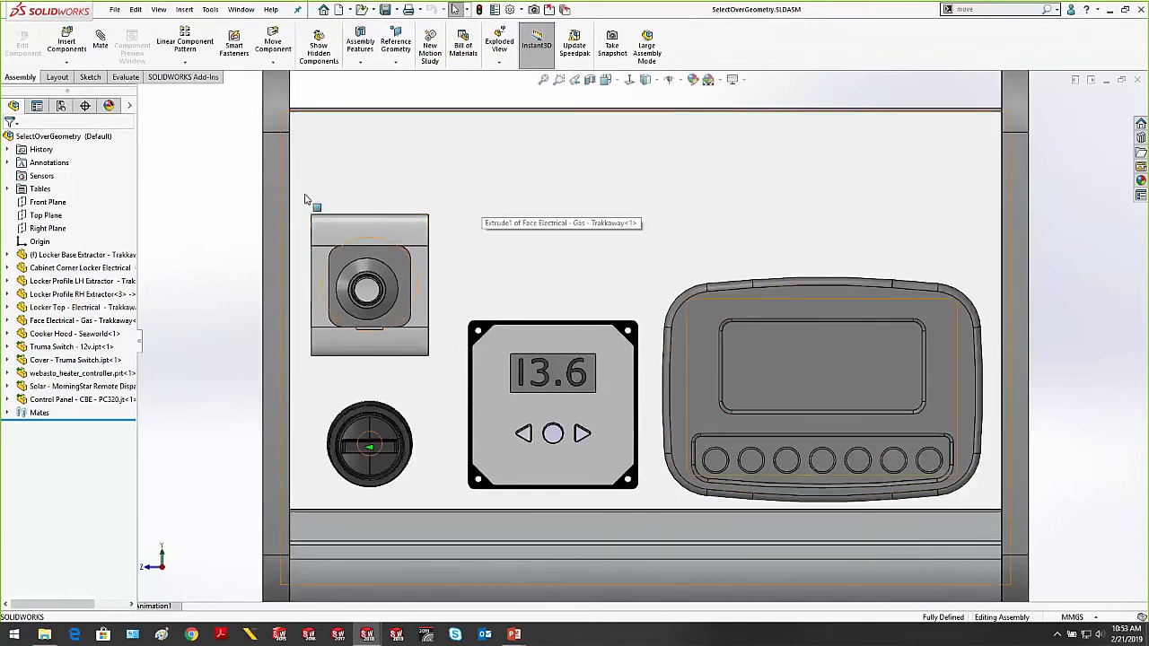
{"action": "left_click_drag", "start_coordinate": [298, 193], "coordinate": [996, 525]}
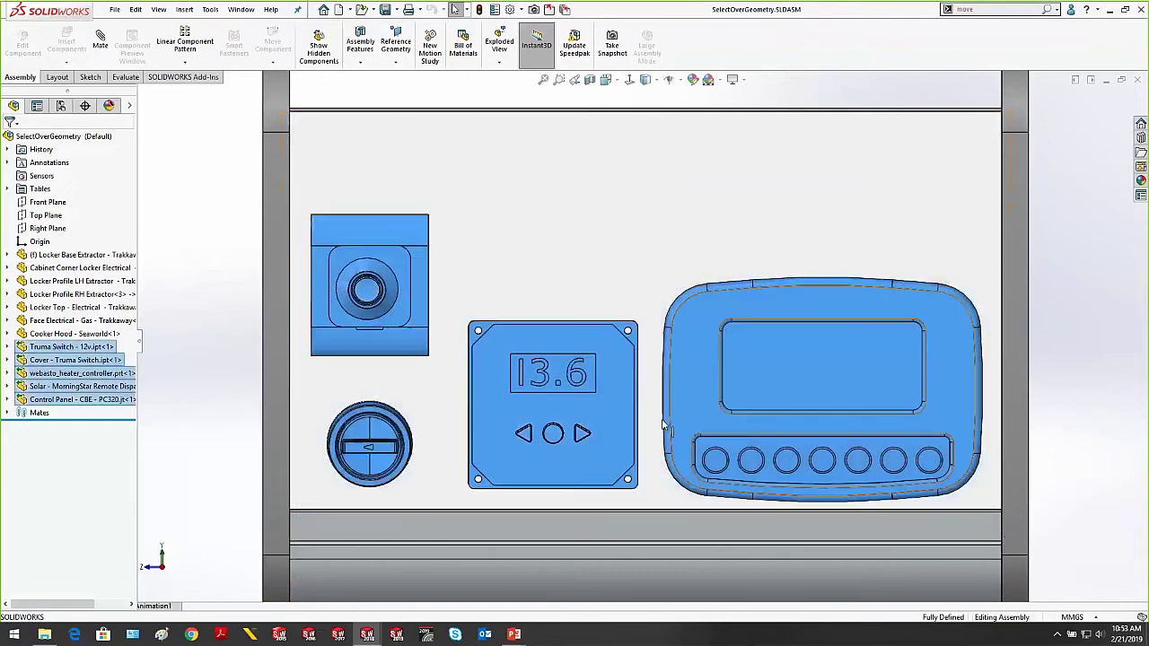
{"action": "right_click", "coordinate": [606, 401]}
{"action": "left_click", "coordinate": [192, 305]}
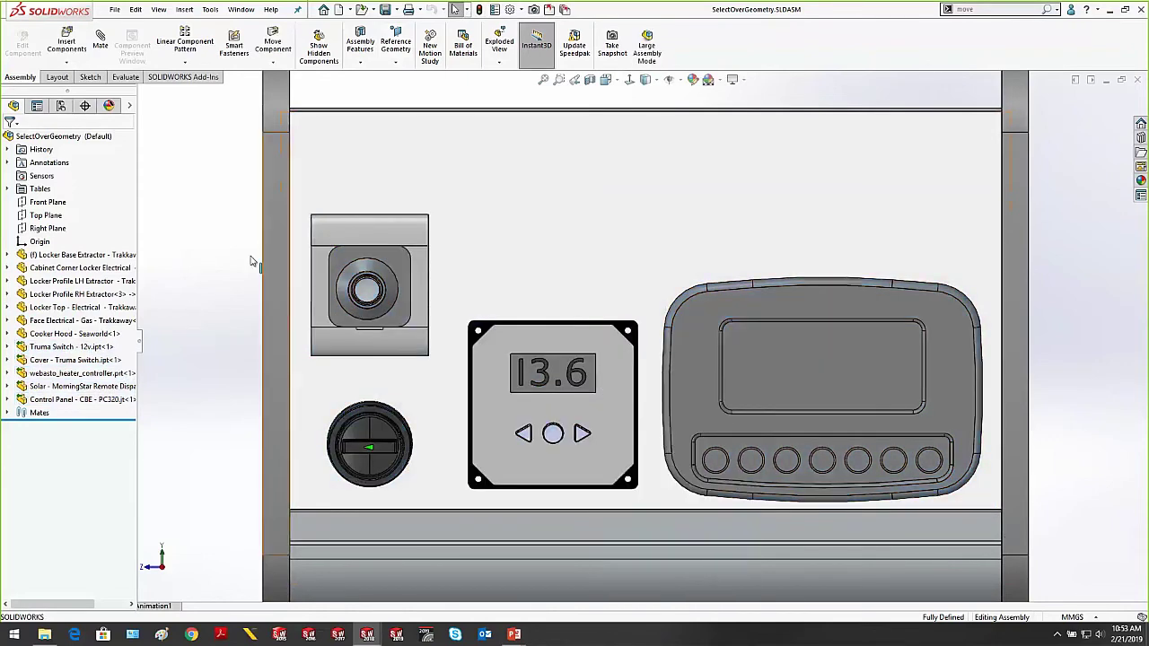
Box-select the five switch, display and control panel components on the white front panel and hide them
{"action": "left_click_drag", "start_coordinate": [305, 194], "coordinate": [982, 528]}
{"action": "right_click", "coordinate": [65, 360]}
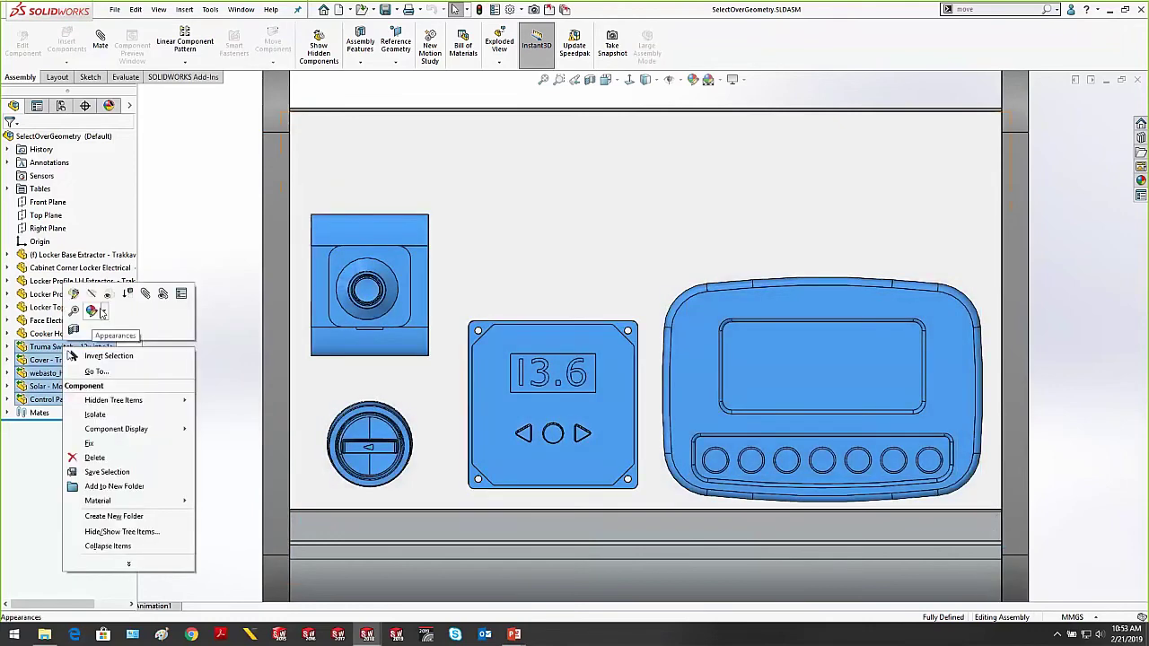
{"action": "left_click", "coordinate": [176, 302]}
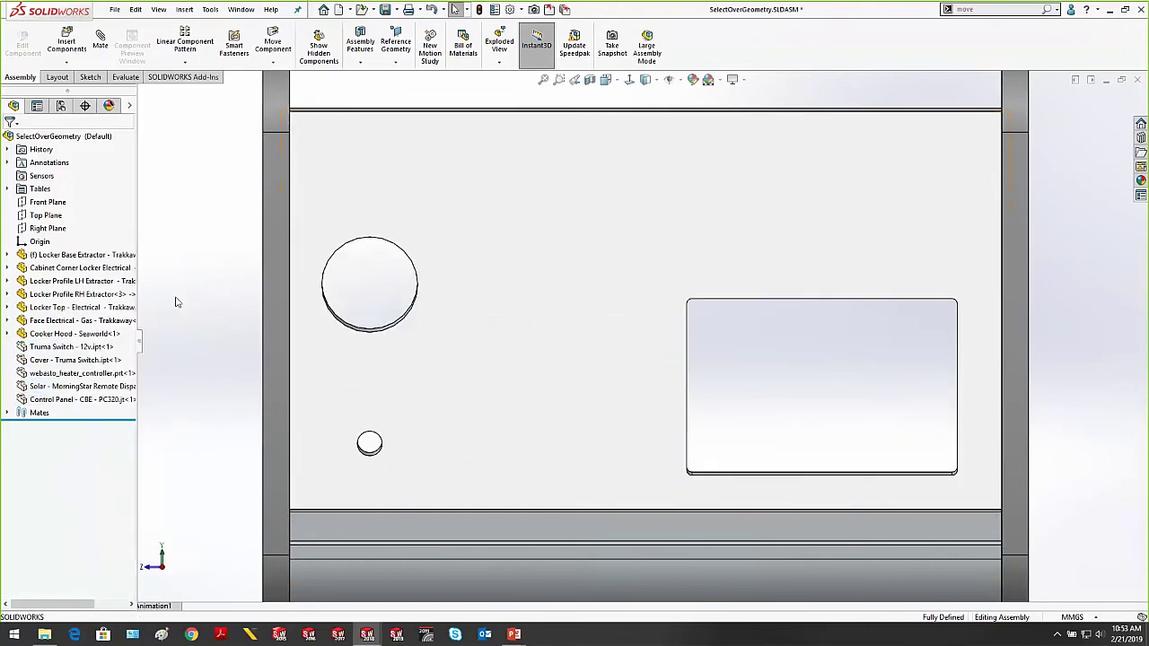
Show the five hidden components again, from Truma Switch - 12v through Control Panel - CBE, and clear the selection
{"action": "left_click", "coordinate": [78, 346]}
{"action": "left_click", "coordinate": [77, 400], "text": "shift"}
{"action": "right_click", "coordinate": [79, 402]}
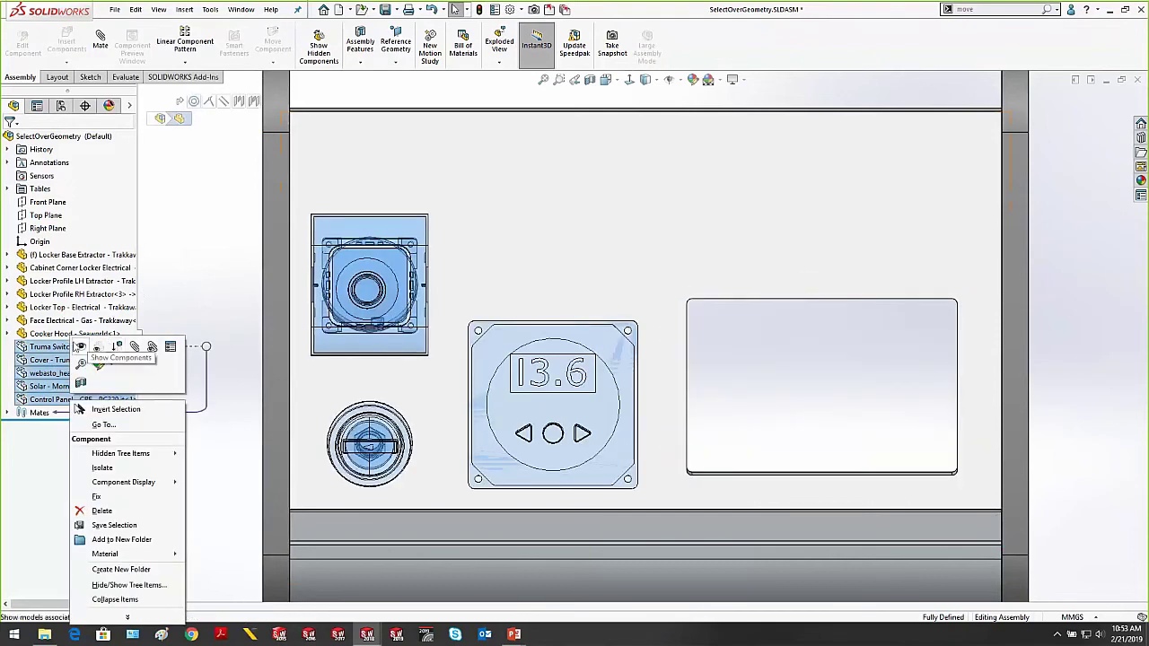
{"action": "left_click", "coordinate": [80, 347]}
{"action": "left_click", "coordinate": [225, 250]}
Look over the available selection tools, switch to the PowerPoint slideshow and advance from Tip #26 to bring up the Exp Rotor Assy drawing
{"action": "left_click", "coordinate": [466, 10]}
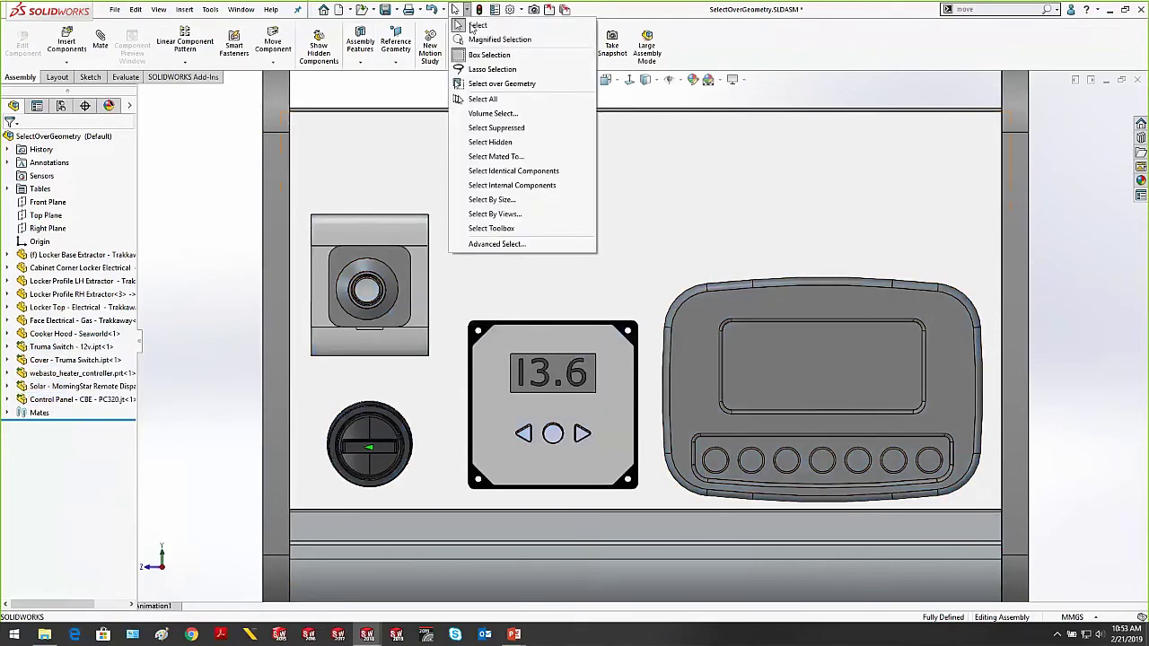
{"action": "left_click", "coordinate": [513, 634]}
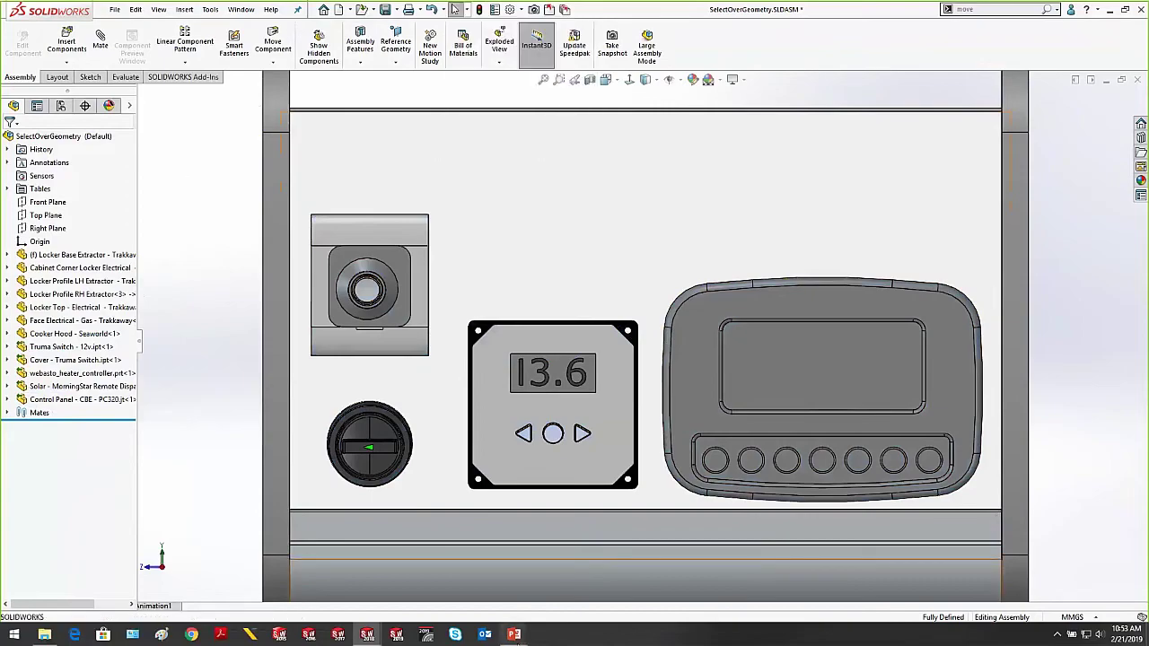
{"action": "left_click", "coordinate": [525, 596]}
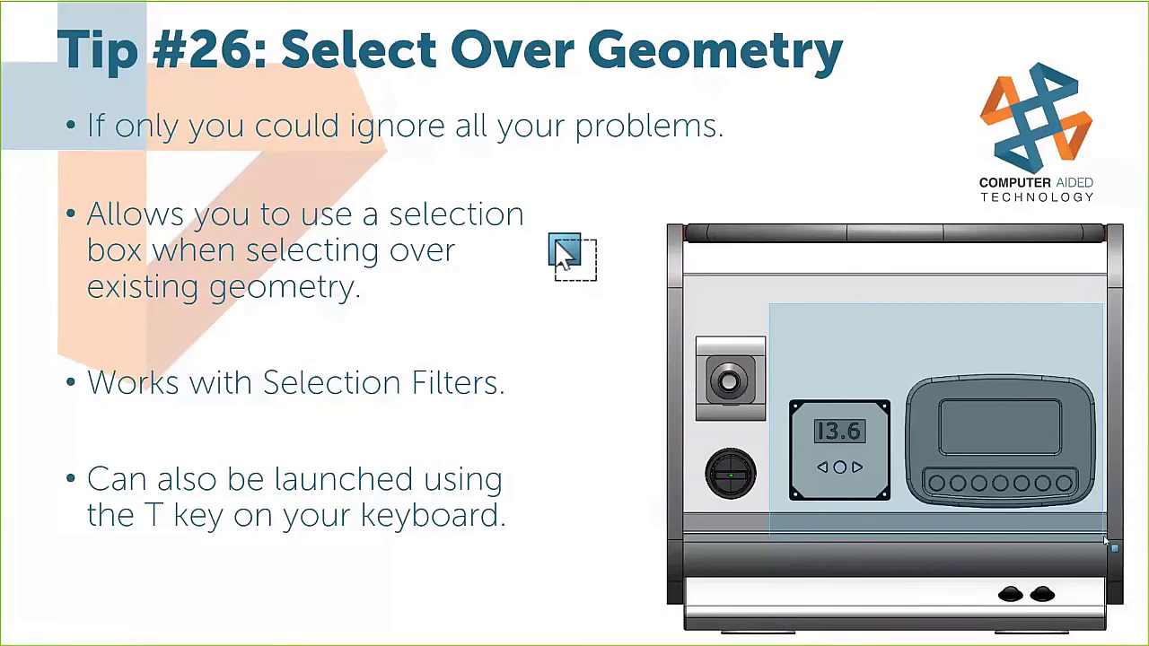
{"action": "key", "text": "Right"}
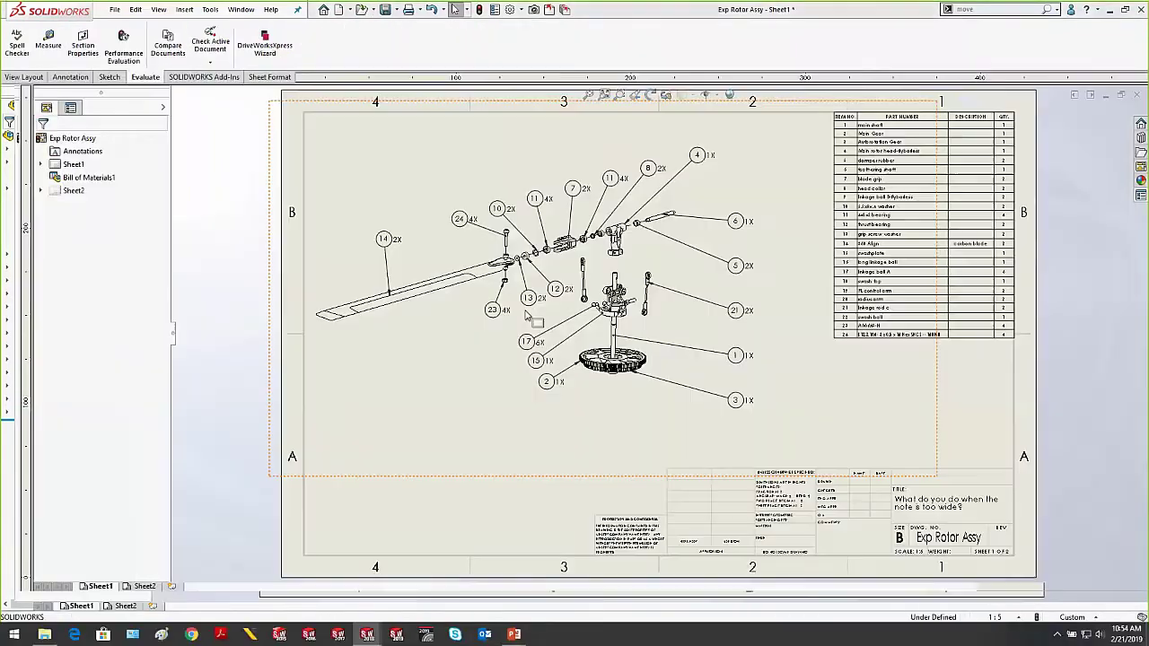
Hide balloons 17, 15, 2, 3, 1 and 21 around the lower part of the exploded rotor view
{"action": "scroll", "coordinate": [527, 314], "scroll_direction": "down", "scroll_amount": 4}
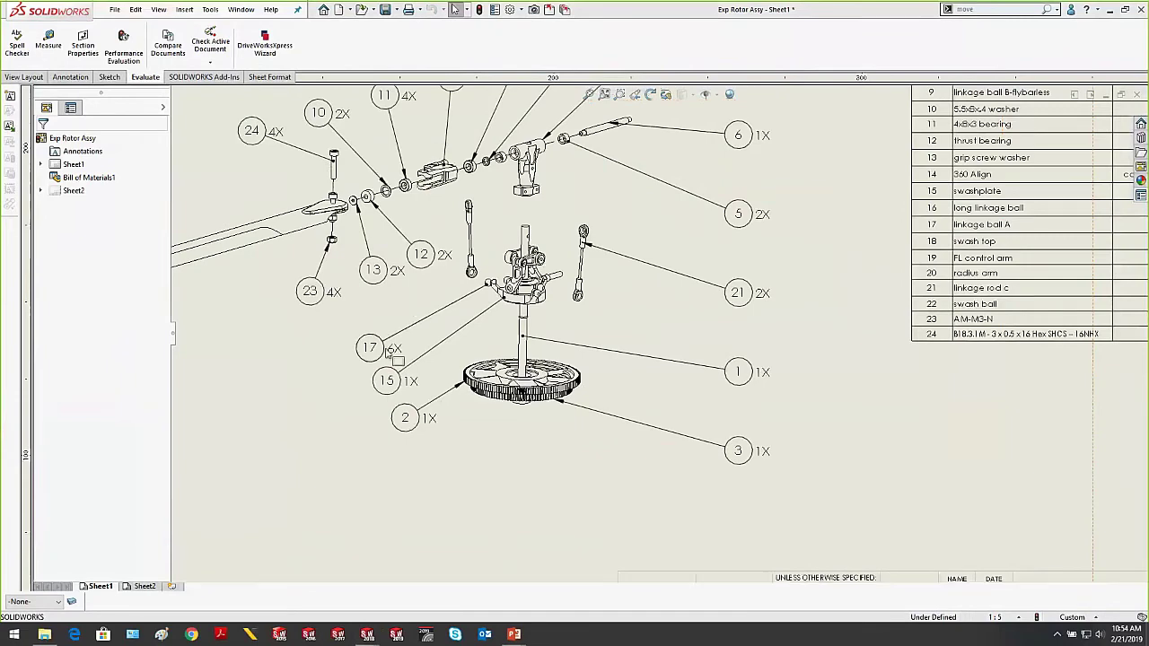
{"action": "scroll", "coordinate": [388, 353], "scroll_direction": "up", "scroll_amount": 3}
{"action": "scroll", "coordinate": [408, 313], "scroll_direction": "down", "scroll_amount": 3}
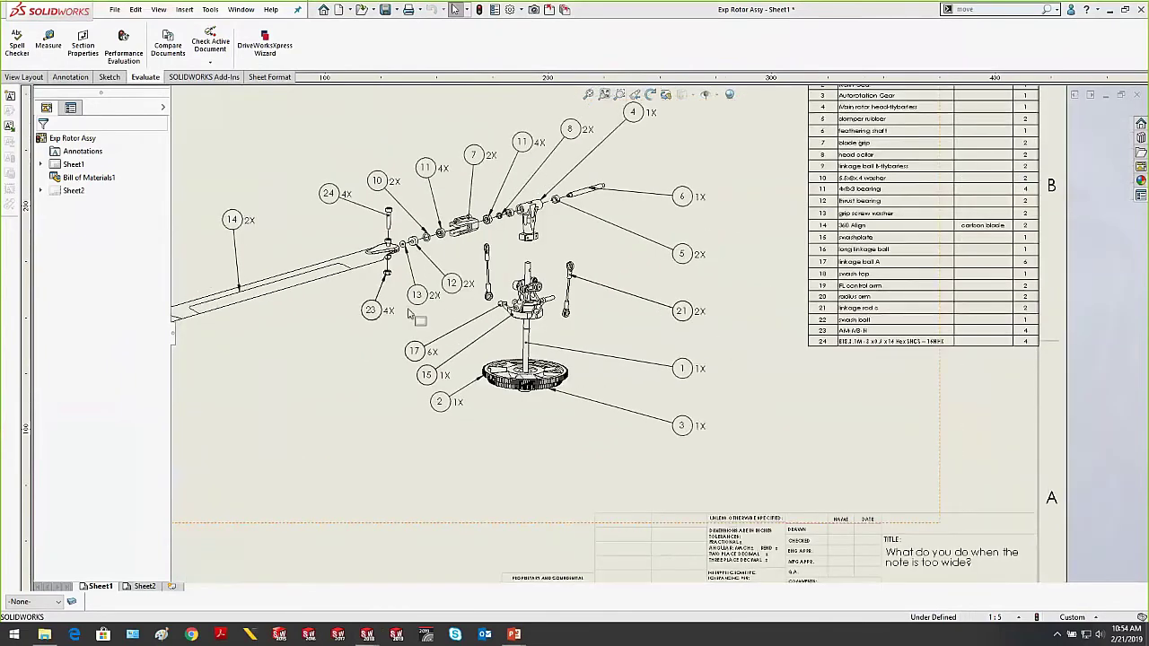
{"action": "left_click", "coordinate": [415, 351]}
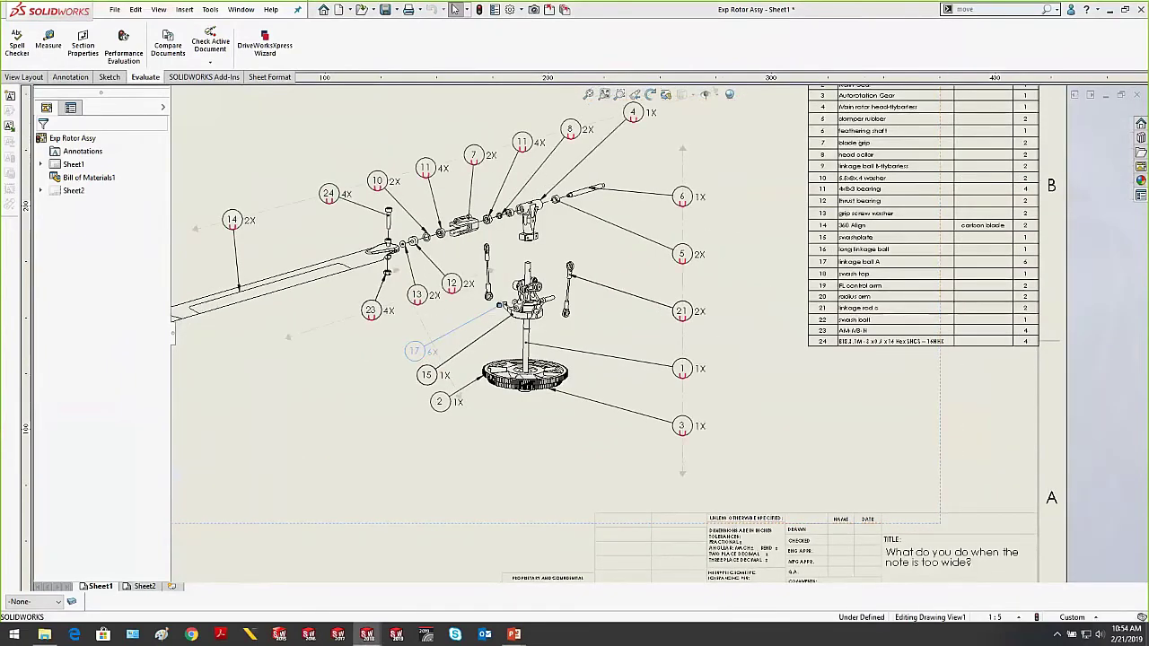
{"action": "left_click", "coordinate": [433, 379], "text": "ctrl"}
{"action": "left_click", "coordinate": [446, 405], "text": "ctrl"}
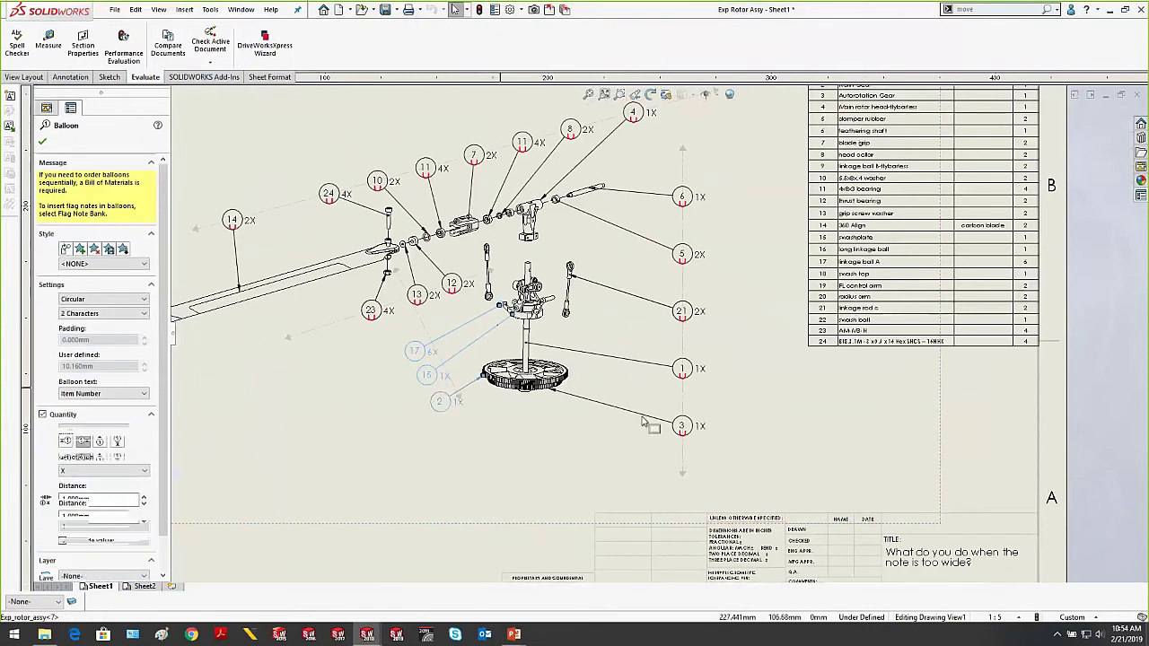
{"action": "left_click", "coordinate": [682, 427], "text": "ctrl"}
{"action": "left_click", "coordinate": [682, 369], "text": "ctrl"}
{"action": "left_click", "coordinate": [684, 314], "text": "ctrl"}
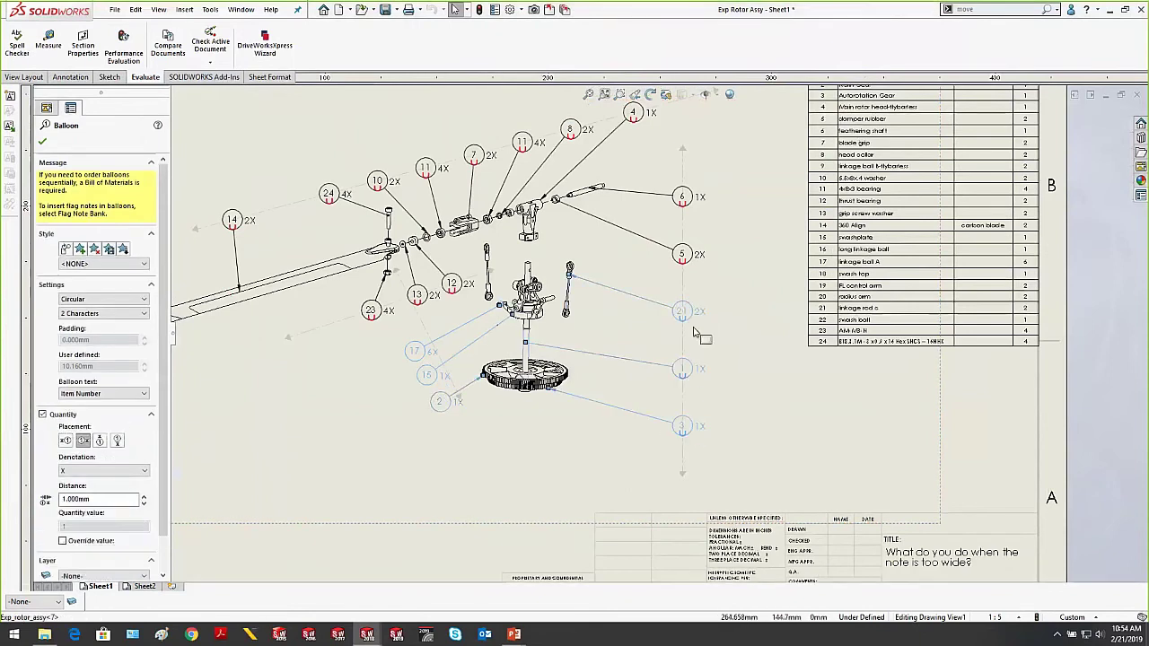
{"action": "right_click", "coordinate": [691, 315]}
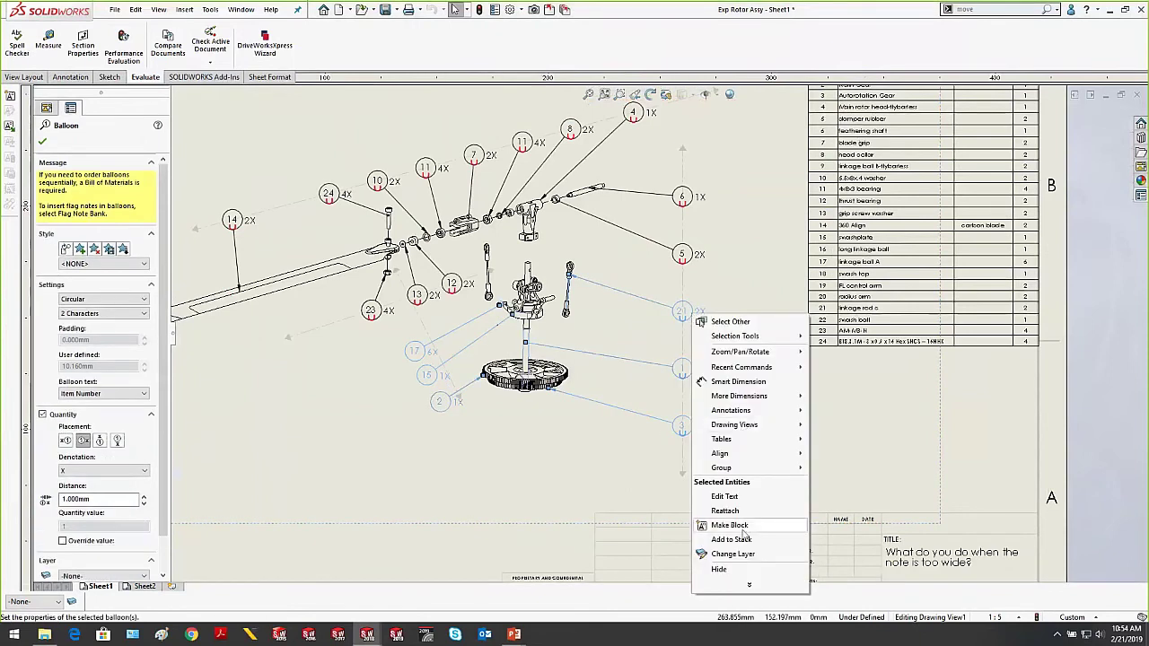
{"action": "left_click", "coordinate": [720, 569]}
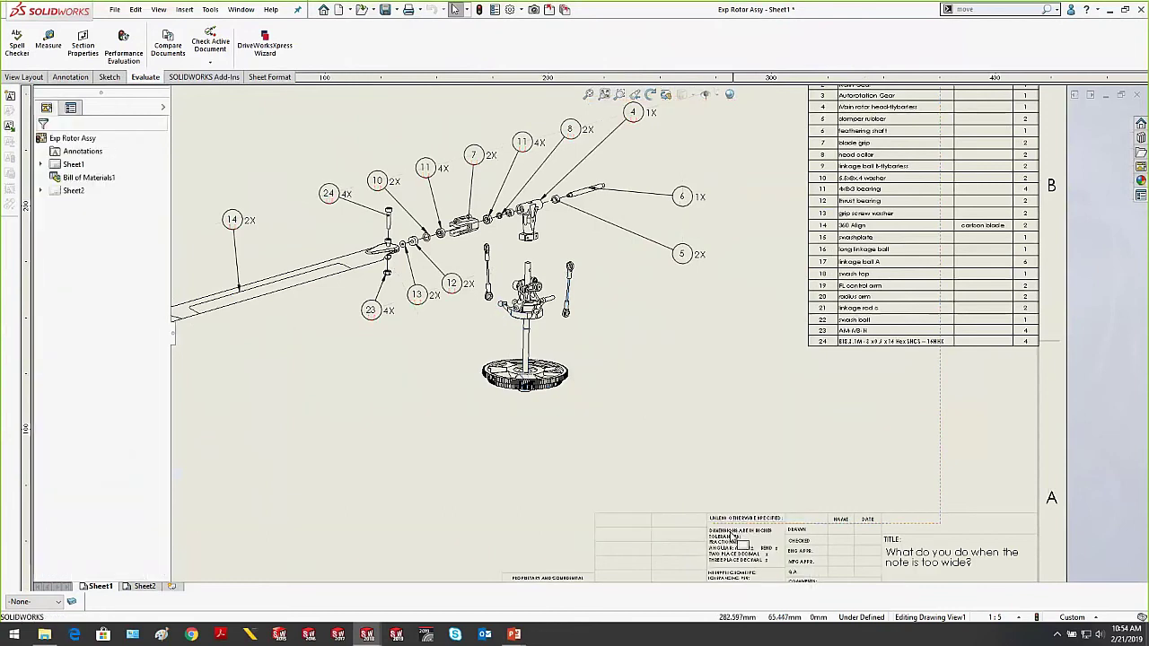
{"action": "left_click", "coordinate": [1009, 430]}
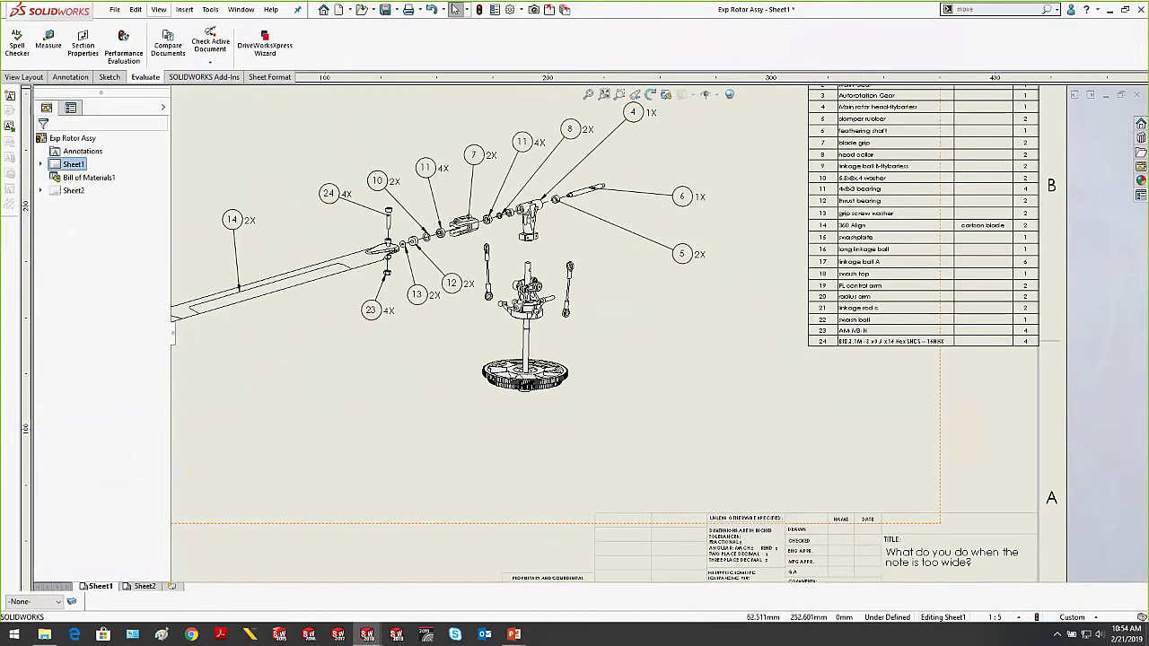
Turn on the Hide/Show Annotations mode for the drawing sheet
{"action": "left_click", "coordinate": [160, 10]}
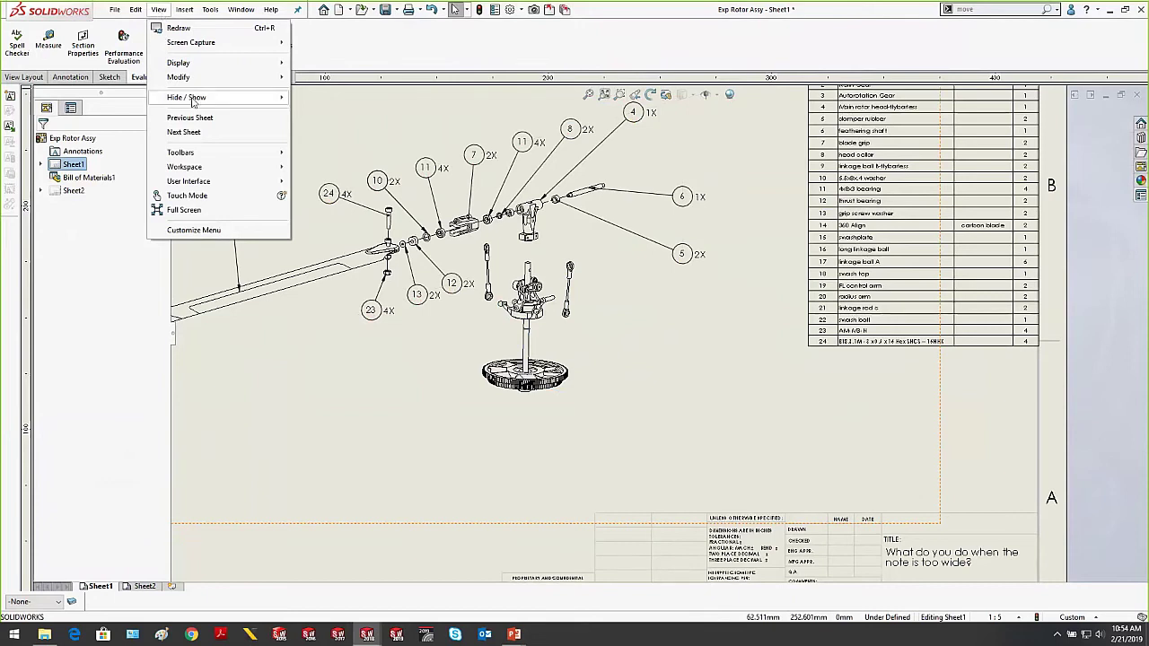
{"action": "mouse_move", "coordinate": [194, 98]}
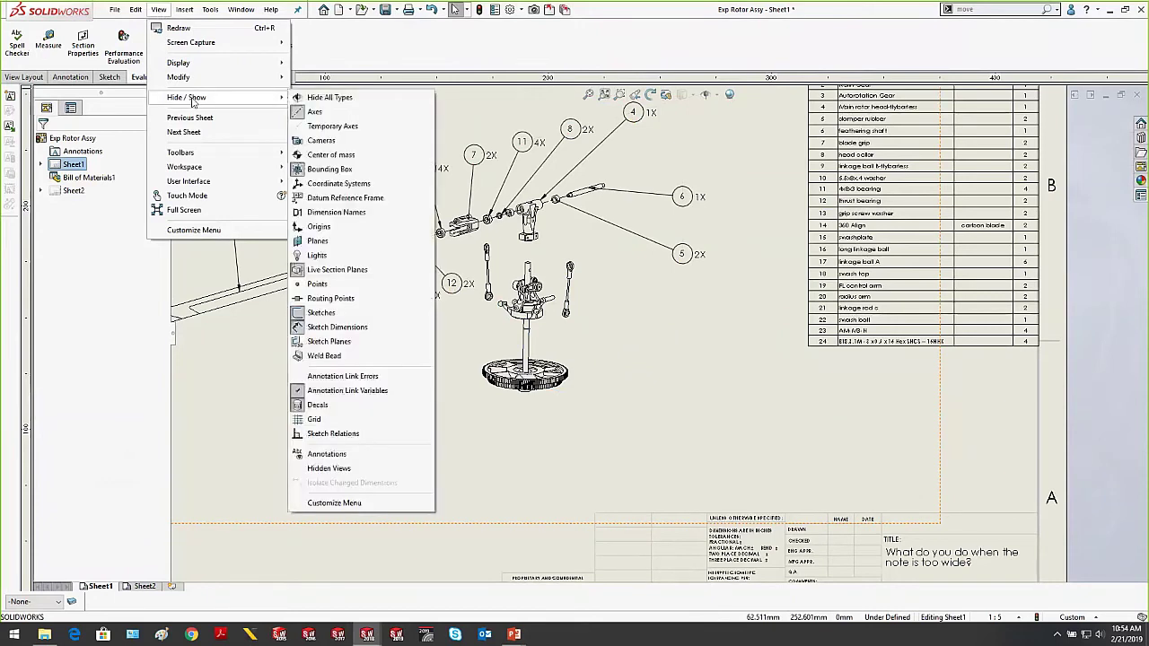
{"action": "left_click", "coordinate": [324, 459]}
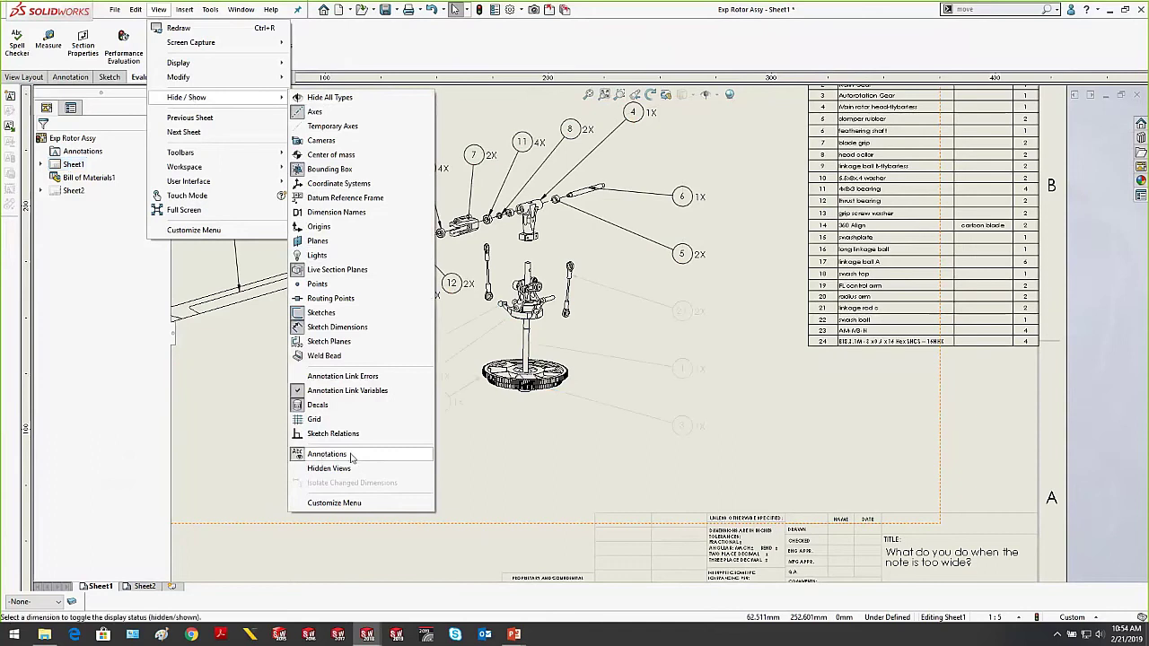
{"action": "left_click", "coordinate": [795, 439]}
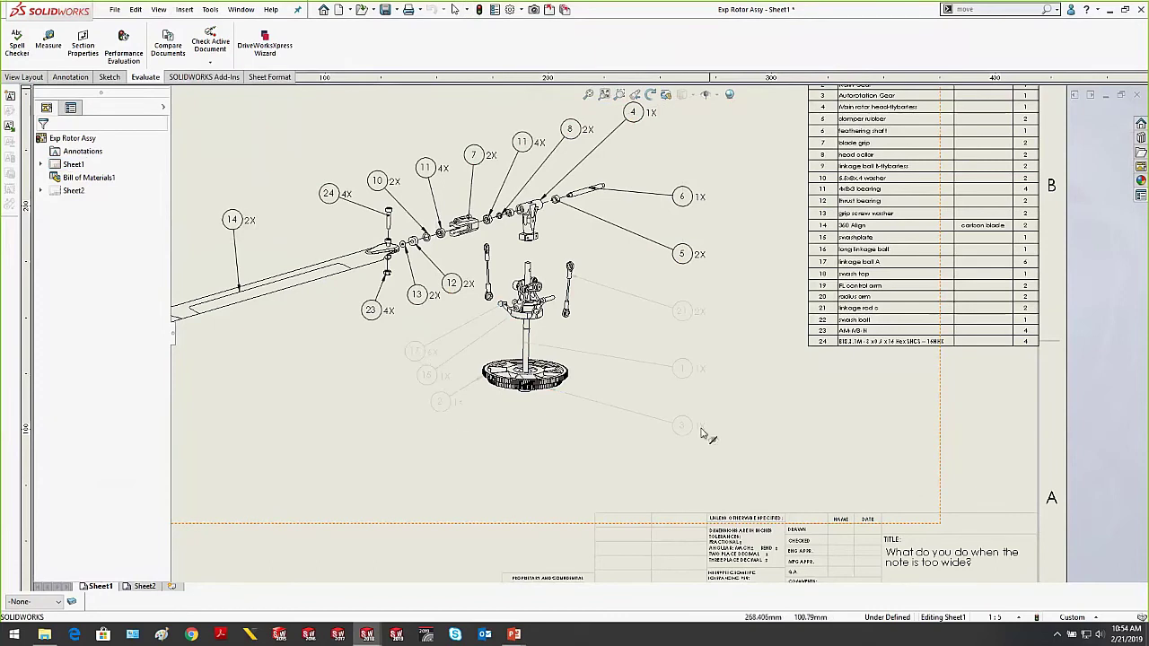
Restore the hidden balloons 17, 15, 2, 3, 1 and 21 and leave the Hide/Show Annotations mode
{"action": "left_click", "coordinate": [415, 352]}
{"action": "left_click", "coordinate": [427, 375]}
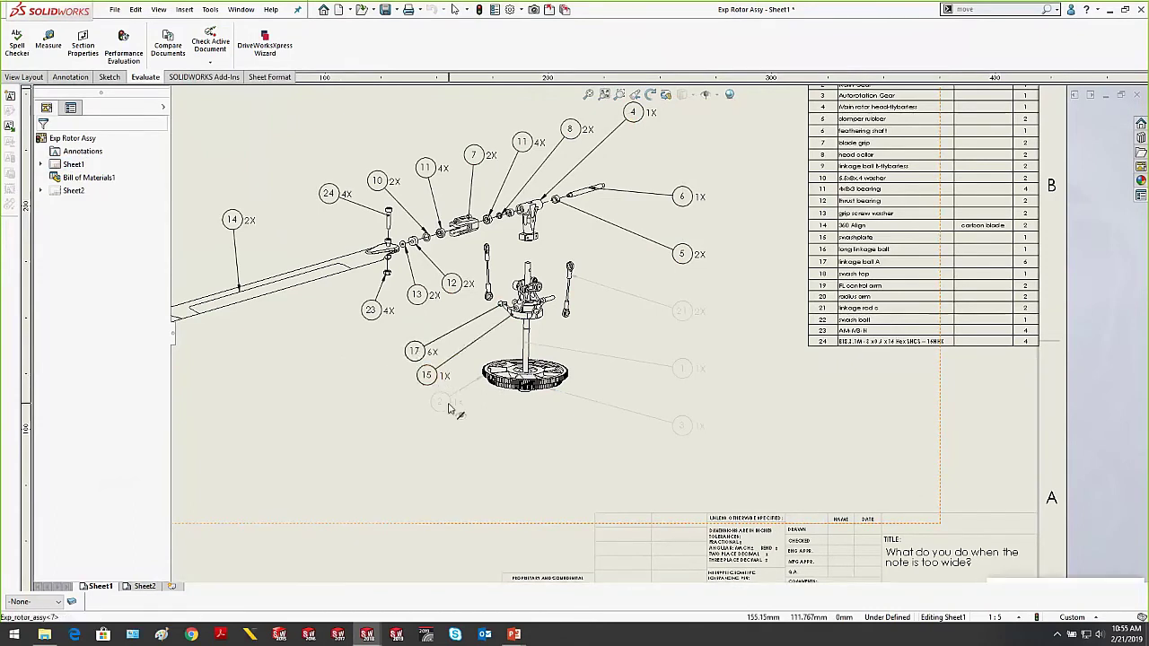
{"action": "left_click", "coordinate": [440, 401]}
{"action": "left_click", "coordinate": [682, 426]}
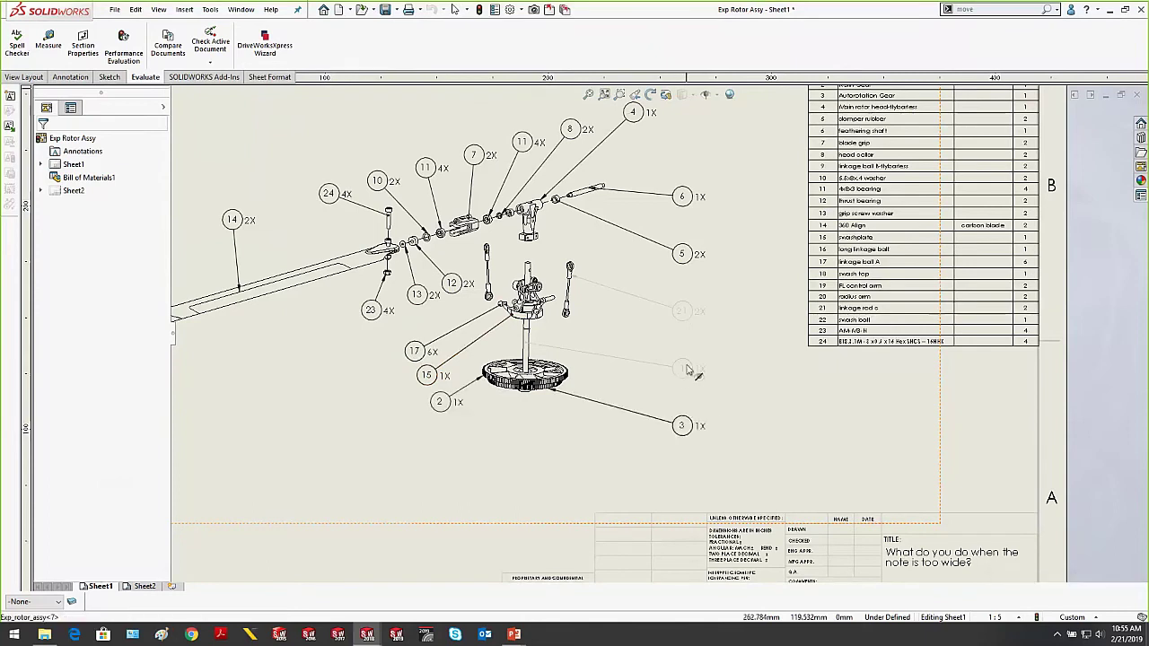
{"action": "left_click", "coordinate": [682, 368]}
{"action": "left_click", "coordinate": [682, 310]}
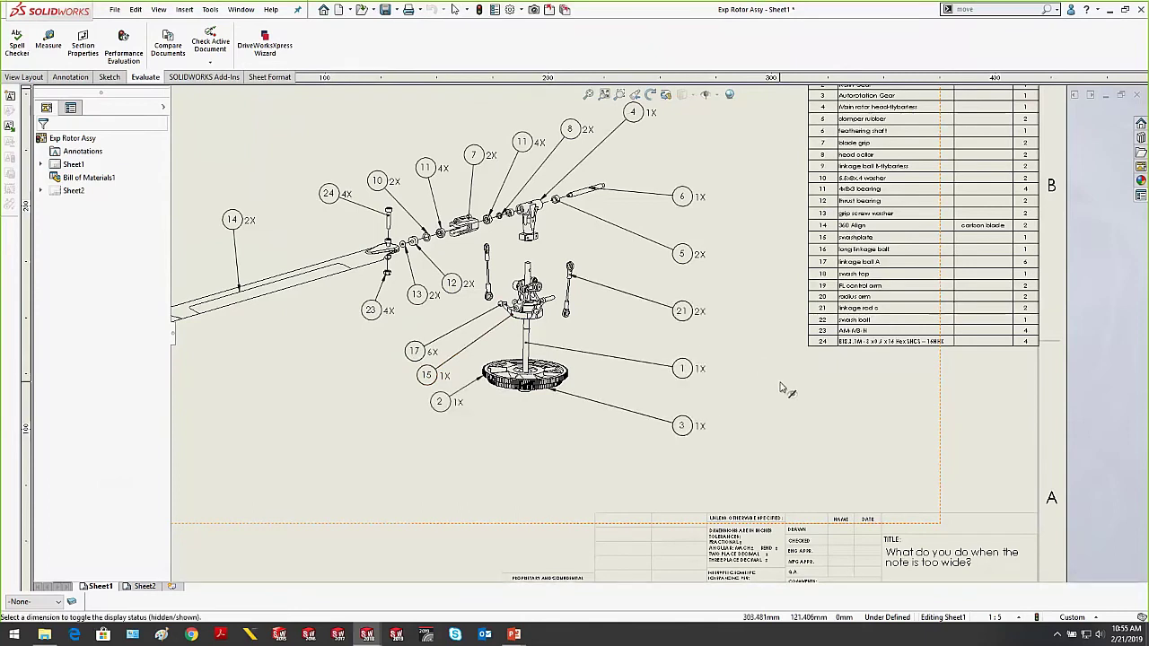
{"action": "key", "text": "Escape"}
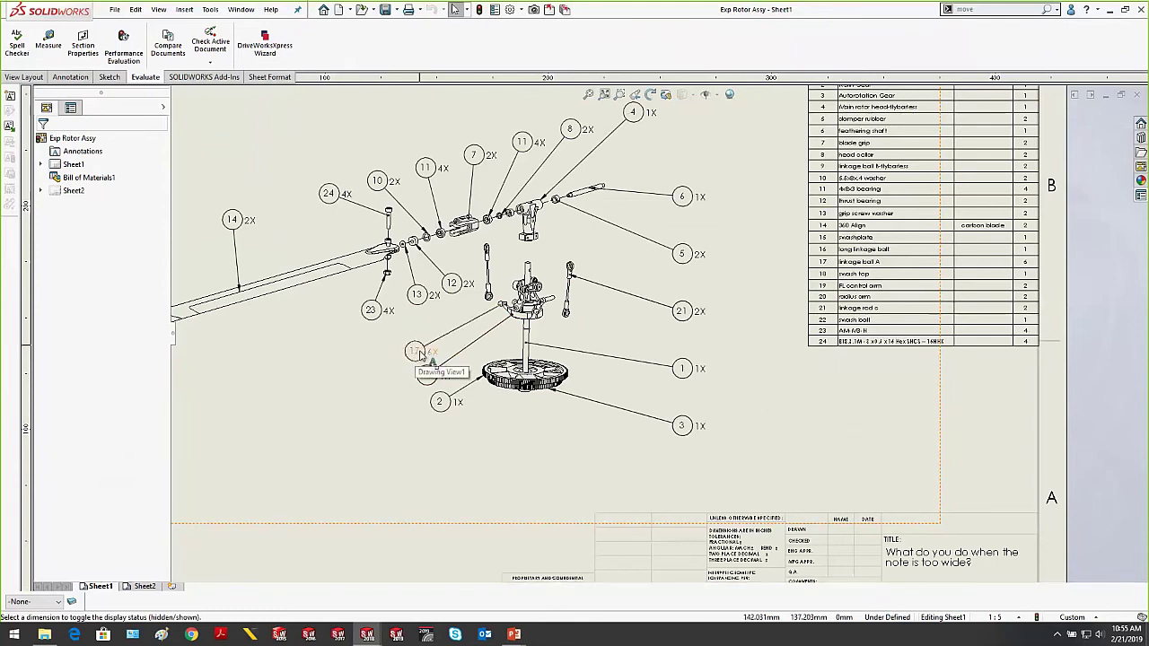
Review where the Annotations hide/show command is found, switch to the PowerPoint slideshow and advance to the Tip #28 slide on 3D Rotate Section Views
{"action": "left_click", "coordinate": [159, 10]}
{"action": "mouse_move", "coordinate": [261, 97]}
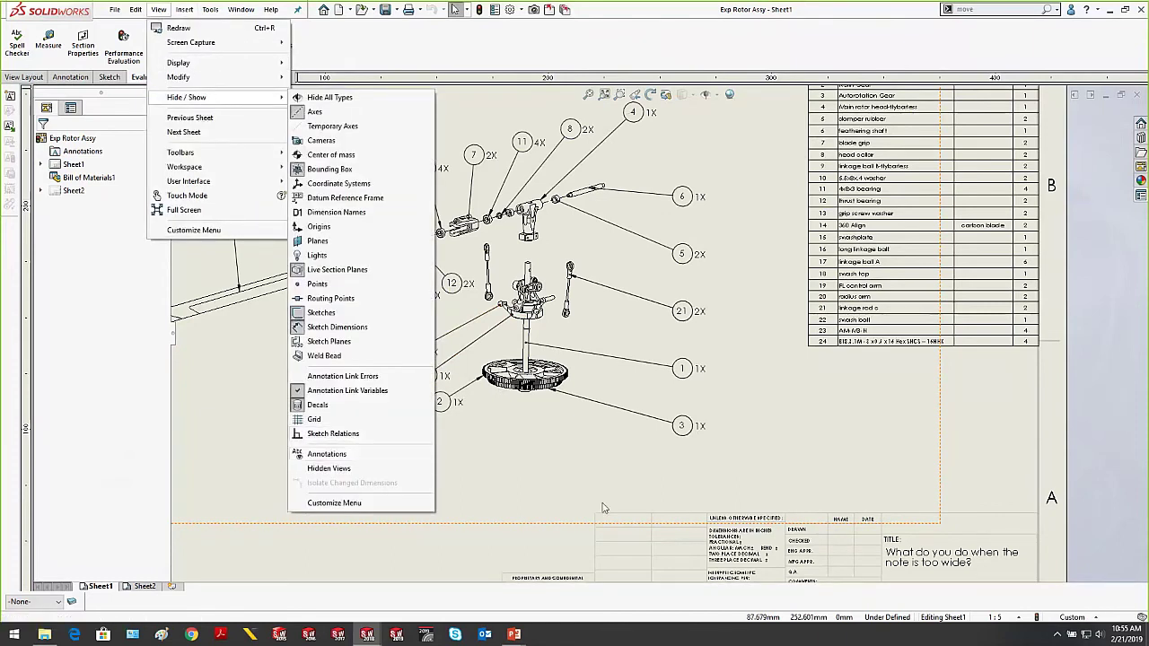
{"action": "left_click", "coordinate": [374, 455]}
{"action": "mouse_move", "coordinate": [513, 634]}
{"action": "left_click", "coordinate": [556, 582]}
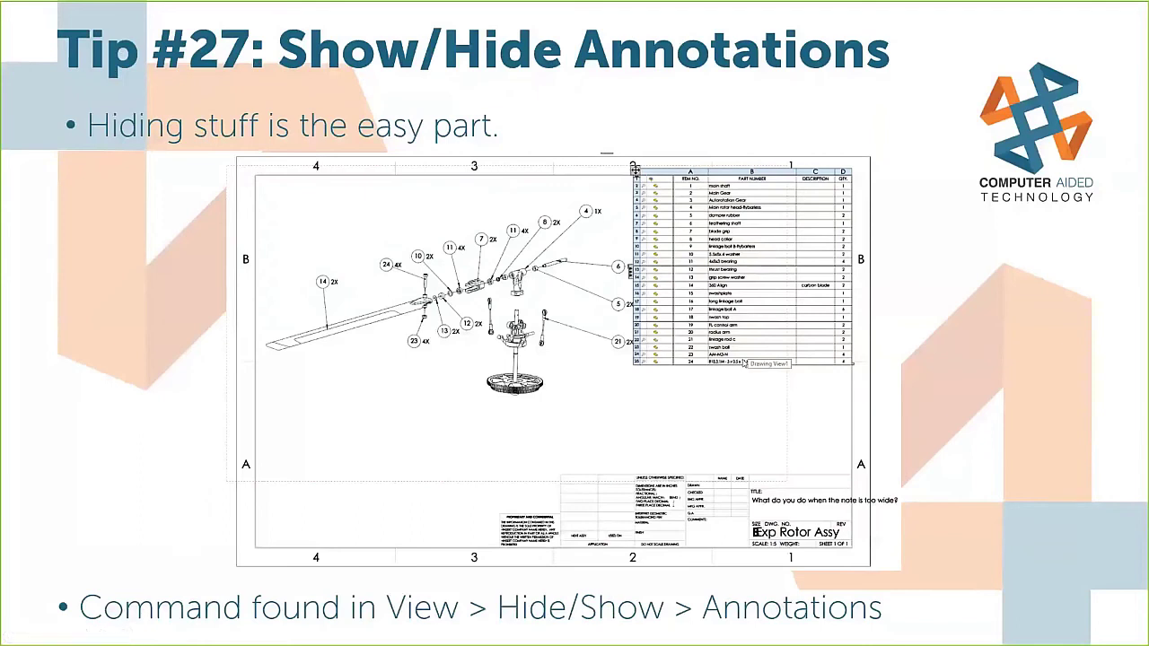
{"action": "key", "text": "Right"}
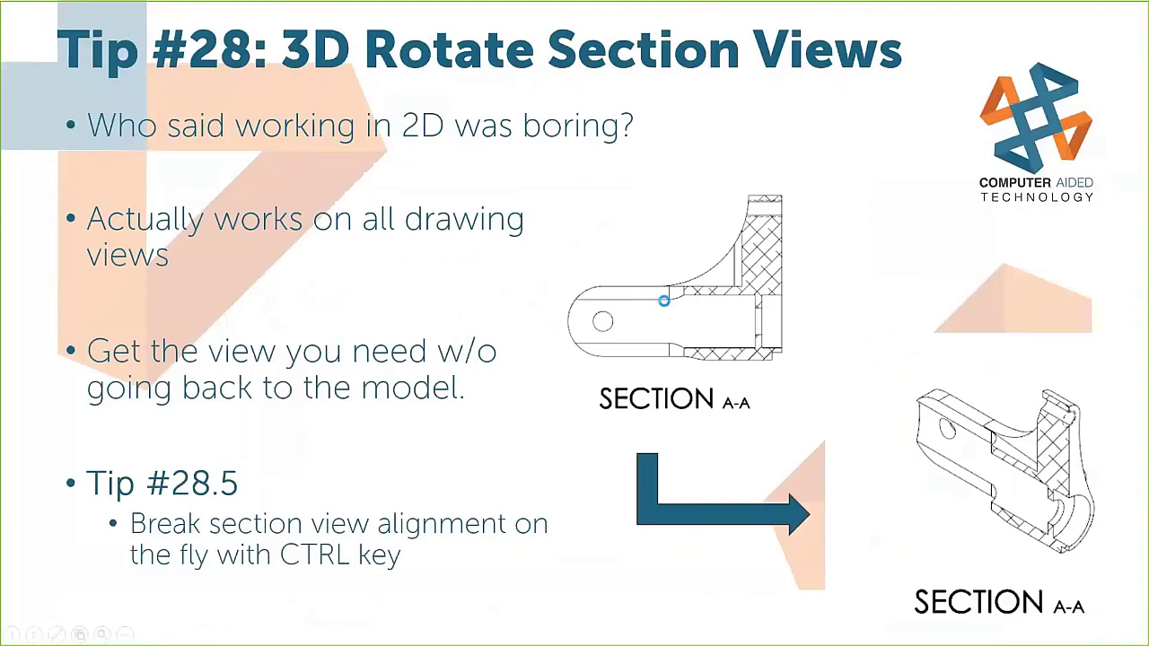
Switch back to the Exp Rotor Assy drawing in SOLIDWORKS, display Sheet2 and bring up the drawing view commands
{"action": "key", "text": "alt+Tab"}
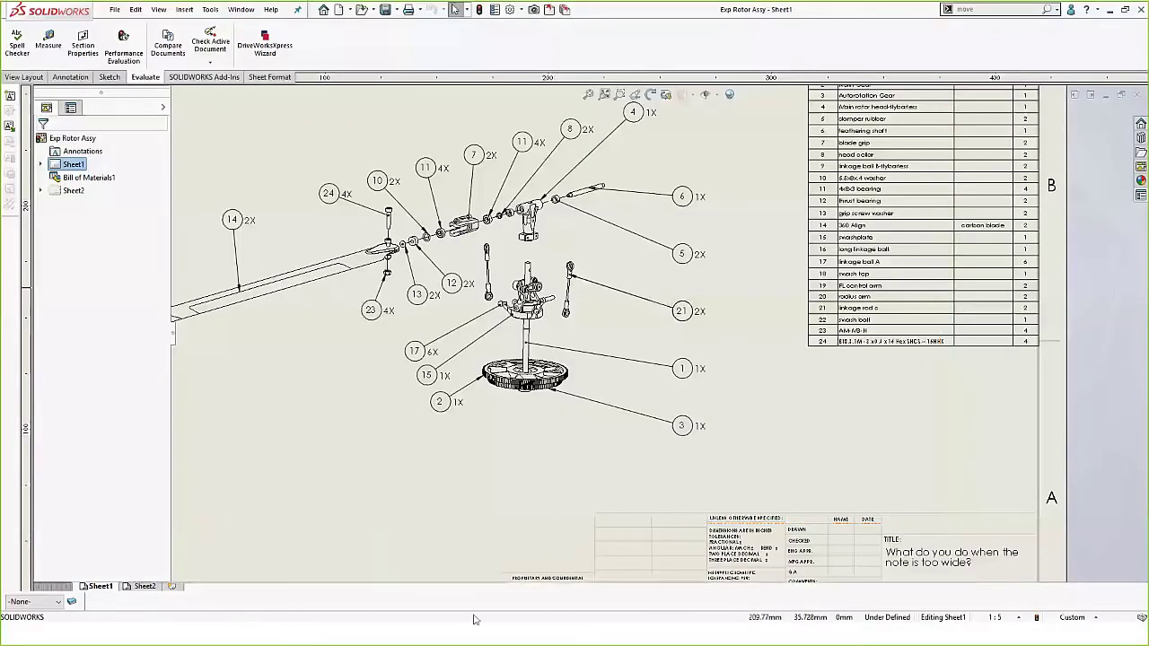
{"action": "left_click", "coordinate": [145, 586]}
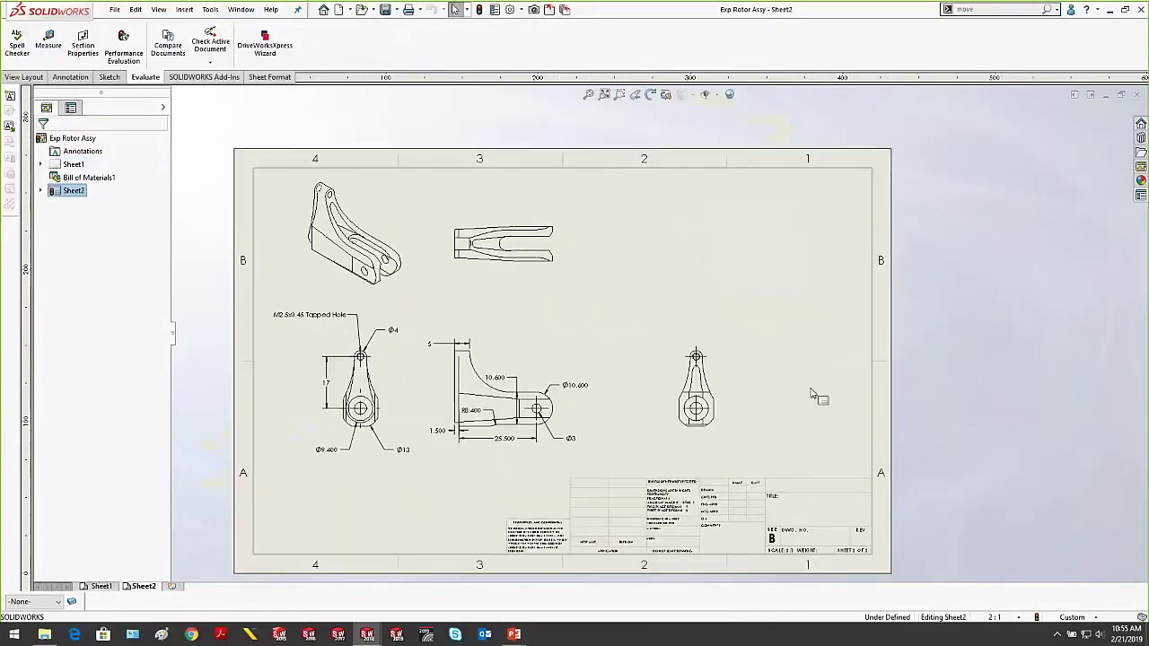
{"action": "scroll", "coordinate": [812, 395], "scroll_direction": "down", "scroll_amount": 1}
{"action": "left_click", "coordinate": [24, 77]}
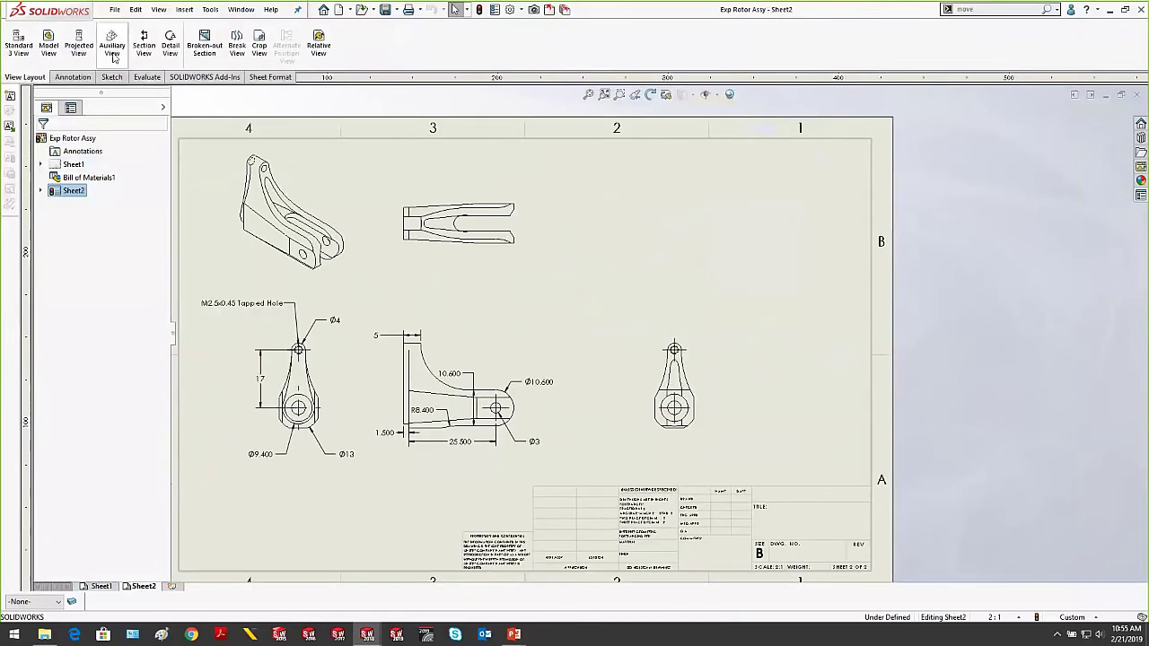
Create section view A-A with a vertical cutting line through the hole centres of the undimensioned end view and place it above that view
{"action": "left_click", "coordinate": [144, 43]}
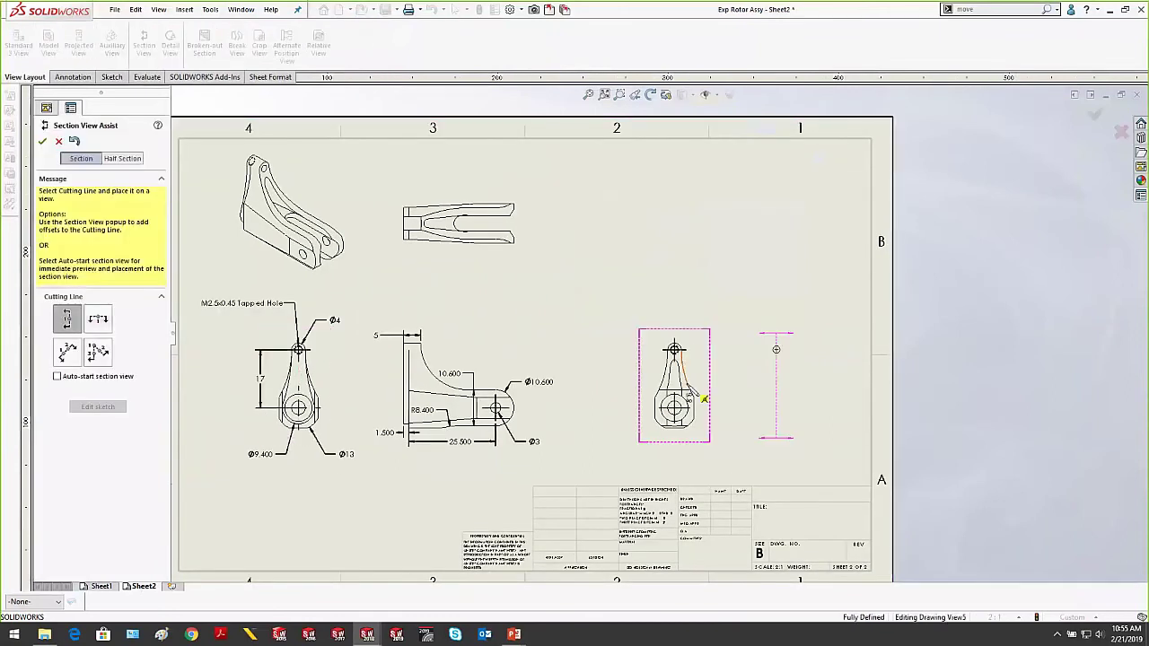
{"action": "left_click", "coordinate": [684, 430]}
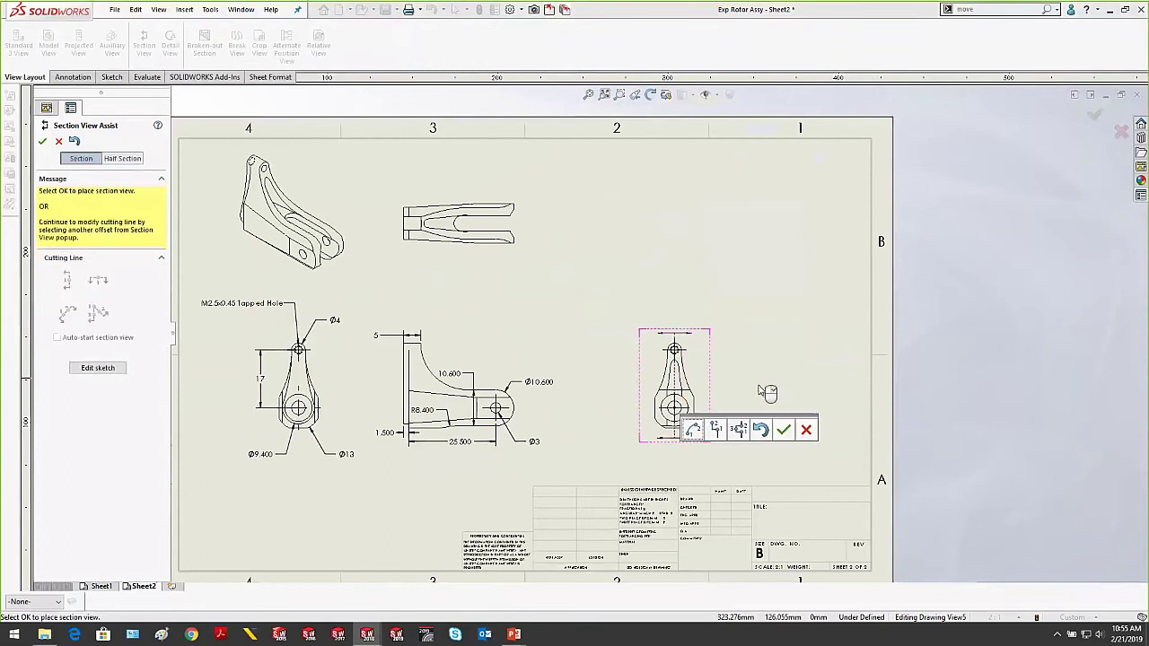
{"action": "left_click", "coordinate": [783, 430]}
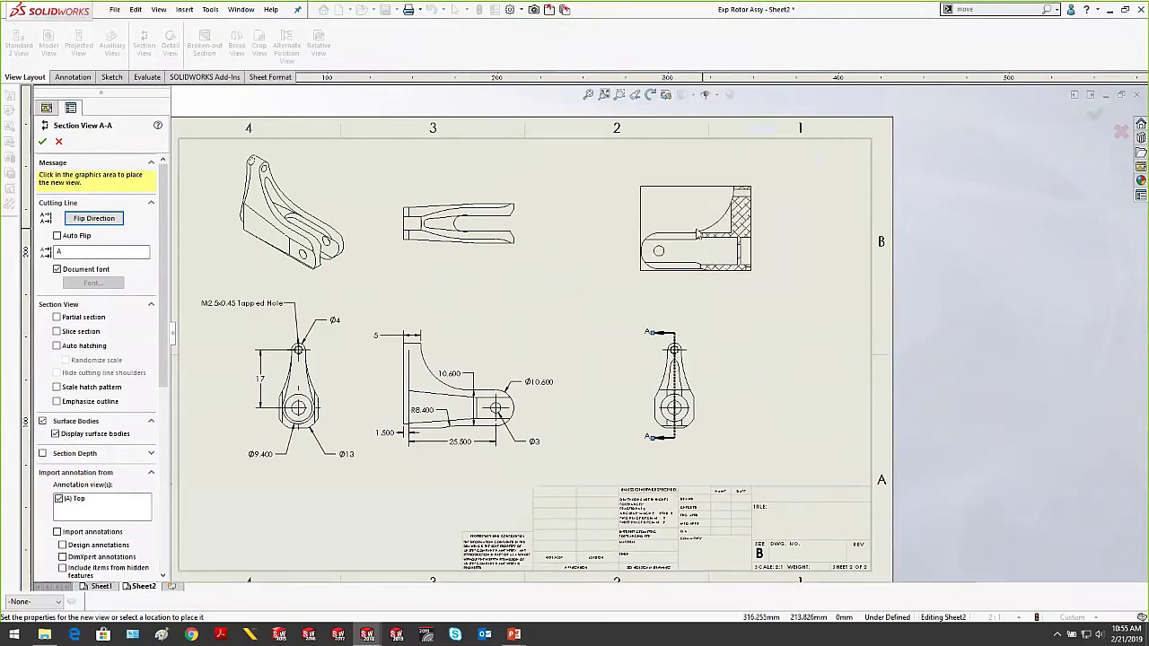
{"action": "left_click", "coordinate": [700, 233]}
{"action": "key", "text": "Escape"}
{"action": "scroll", "coordinate": [793, 249], "scroll_direction": "down", "scroll_amount": 2}
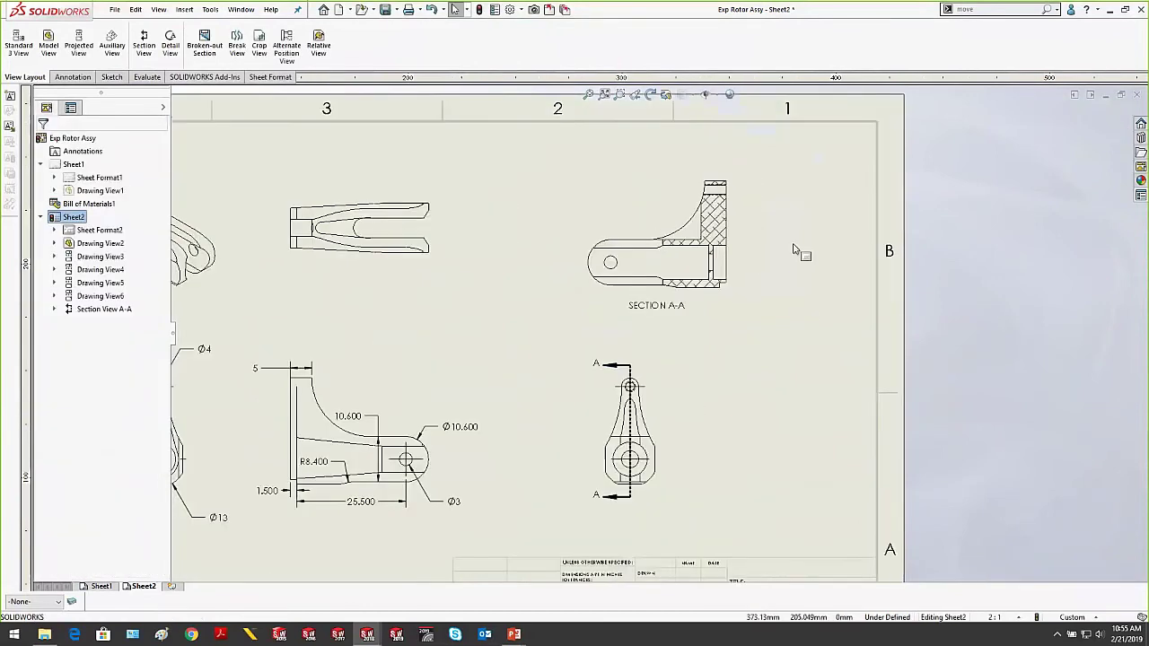
{"action": "scroll", "coordinate": [793, 249], "scroll_direction": "down", "scroll_amount": 1}
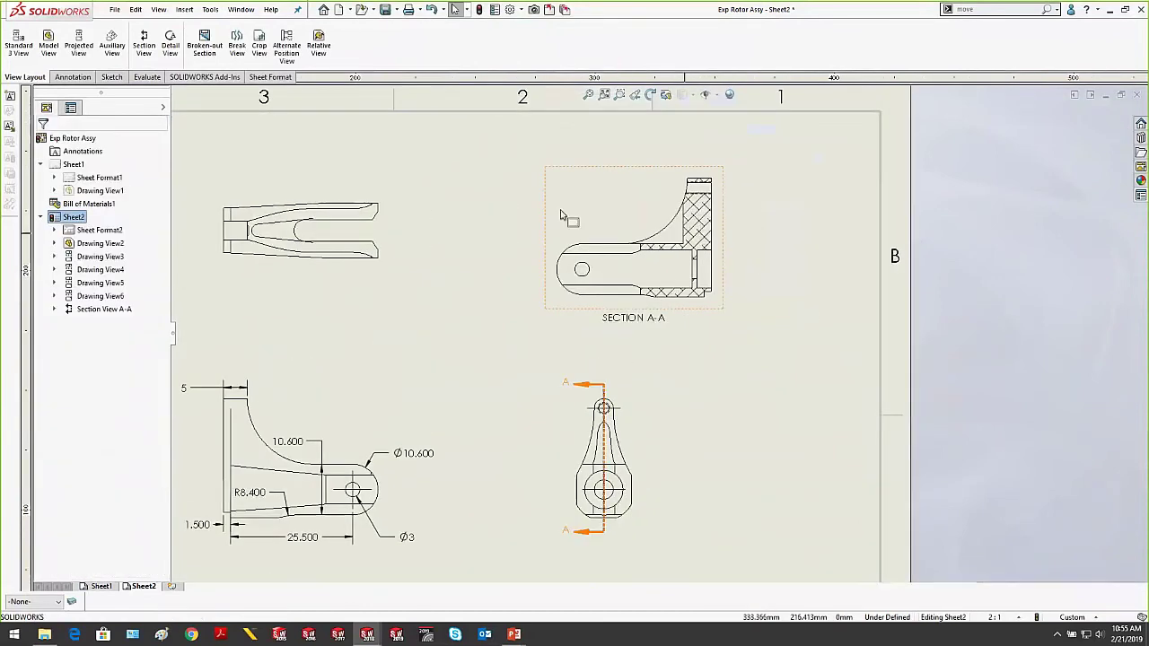
Convert section view A-A to an isometric section view
{"action": "left_click", "coordinate": [615, 192]}
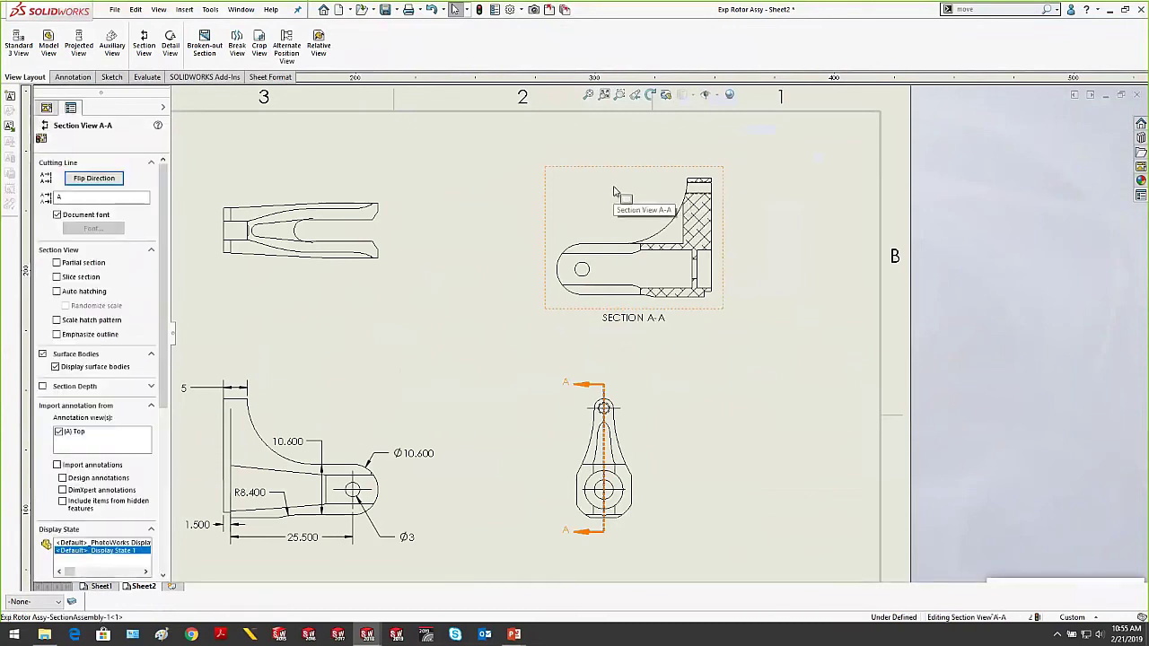
{"action": "right_click", "coordinate": [614, 192]}
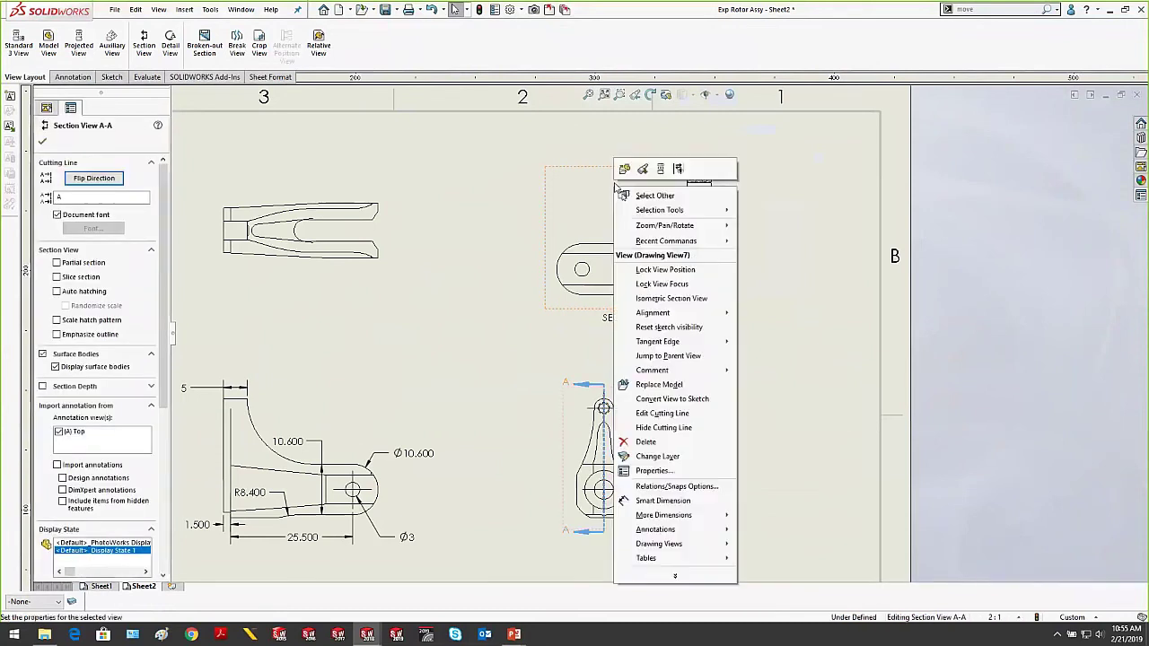
{"action": "left_click", "coordinate": [659, 301]}
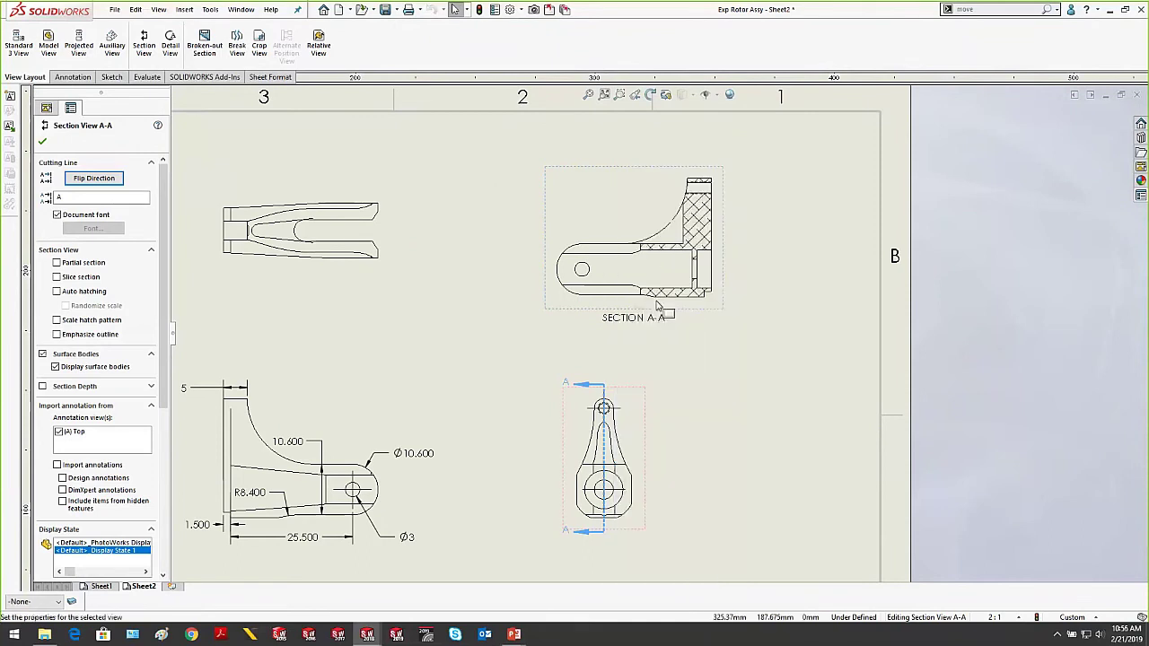
{"action": "left_click", "coordinate": [832, 296]}
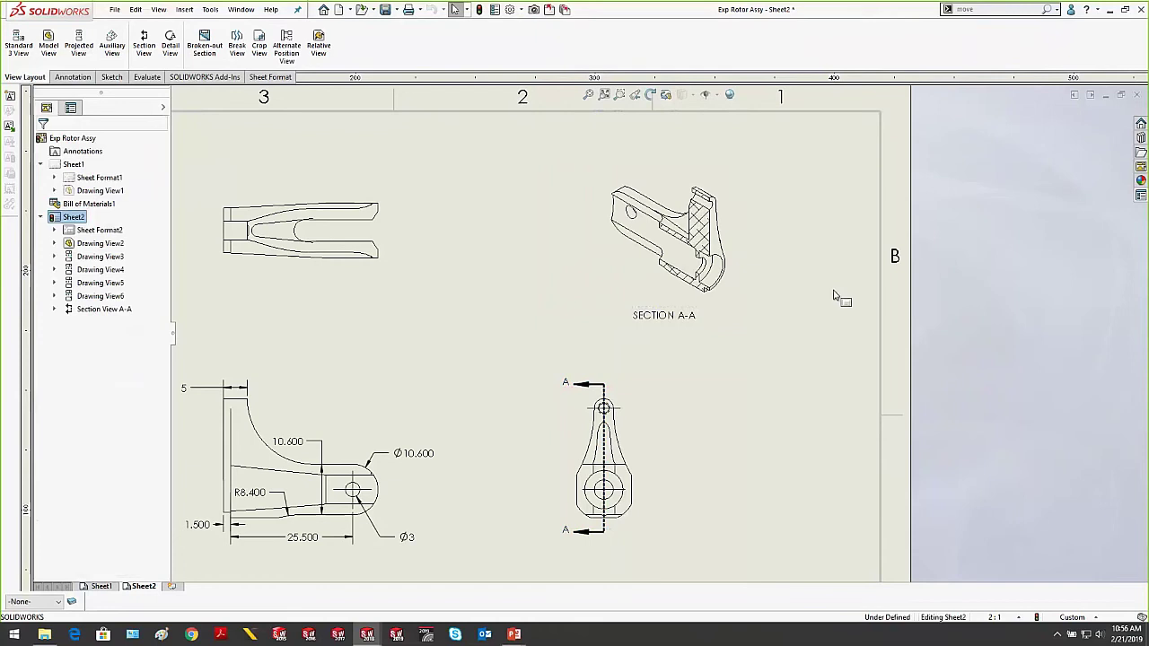
Rotate section view A-A with the 3D Drawing View tool so its cut face and forked end show at an angle
{"action": "left_click", "coordinate": [657, 175]}
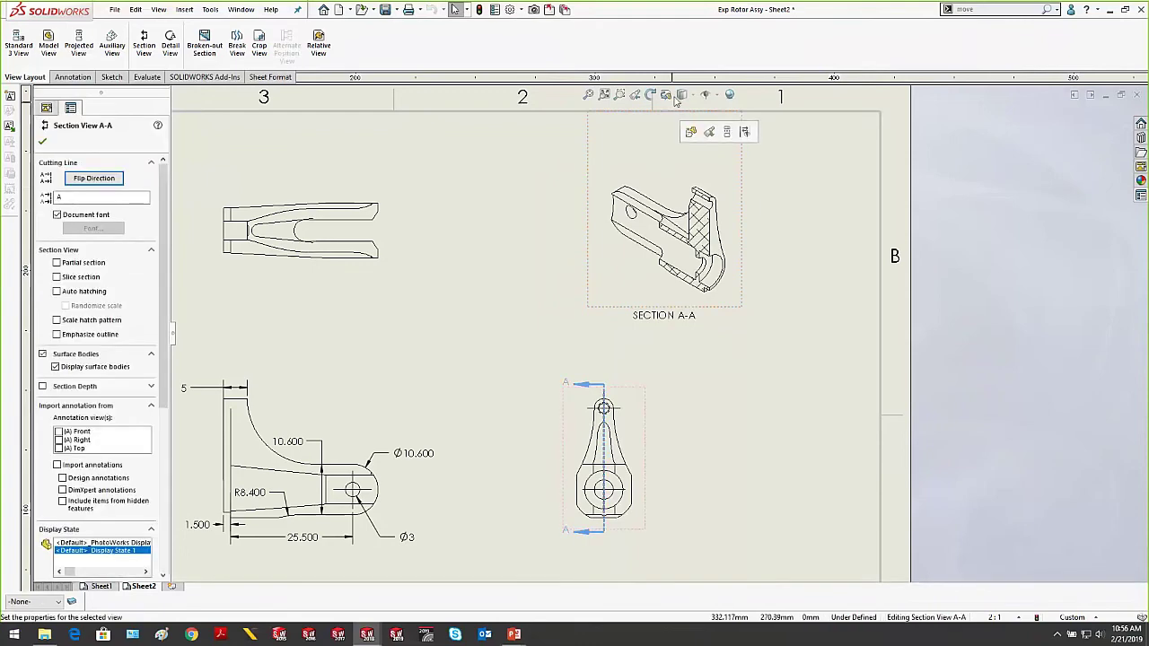
{"action": "scroll", "coordinate": [725, 212], "scroll_direction": "up", "scroll_amount": 3}
{"action": "scroll", "coordinate": [725, 103], "scroll_direction": "down", "scroll_amount": 1}
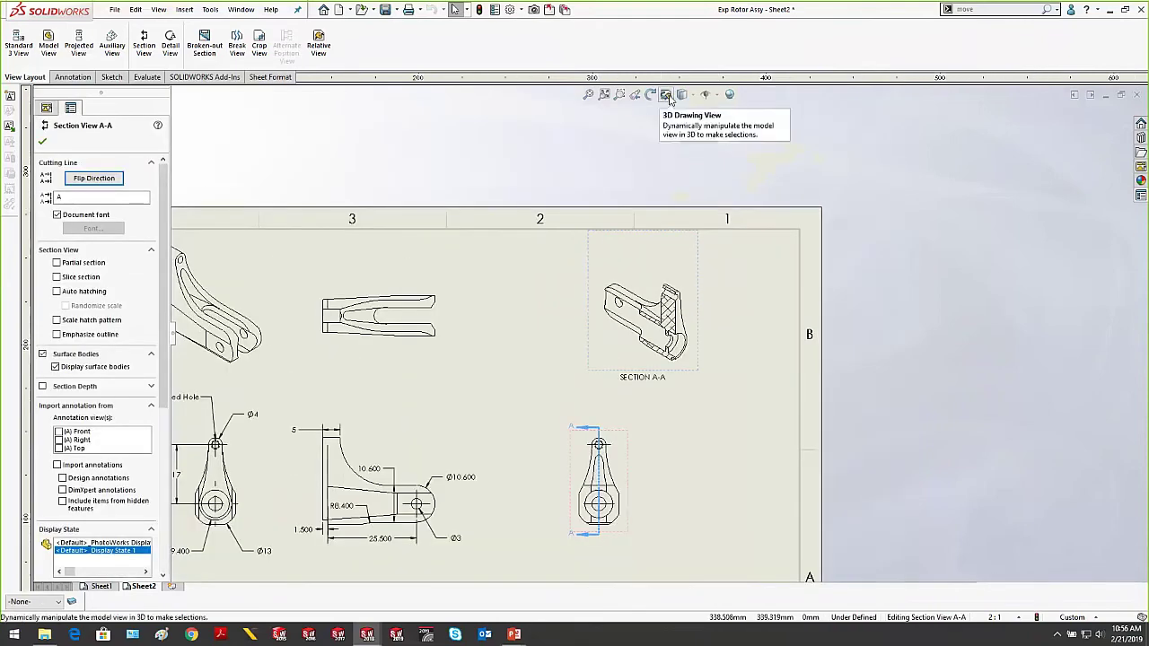
{"action": "left_click", "coordinate": [665, 95]}
{"action": "scroll", "coordinate": [646, 307], "scroll_direction": "down", "scroll_amount": 1}
{"action": "left_click_drag", "start_coordinate": [648, 310], "coordinate": [759, 236]}
{"action": "left_click", "coordinate": [611, 218]}
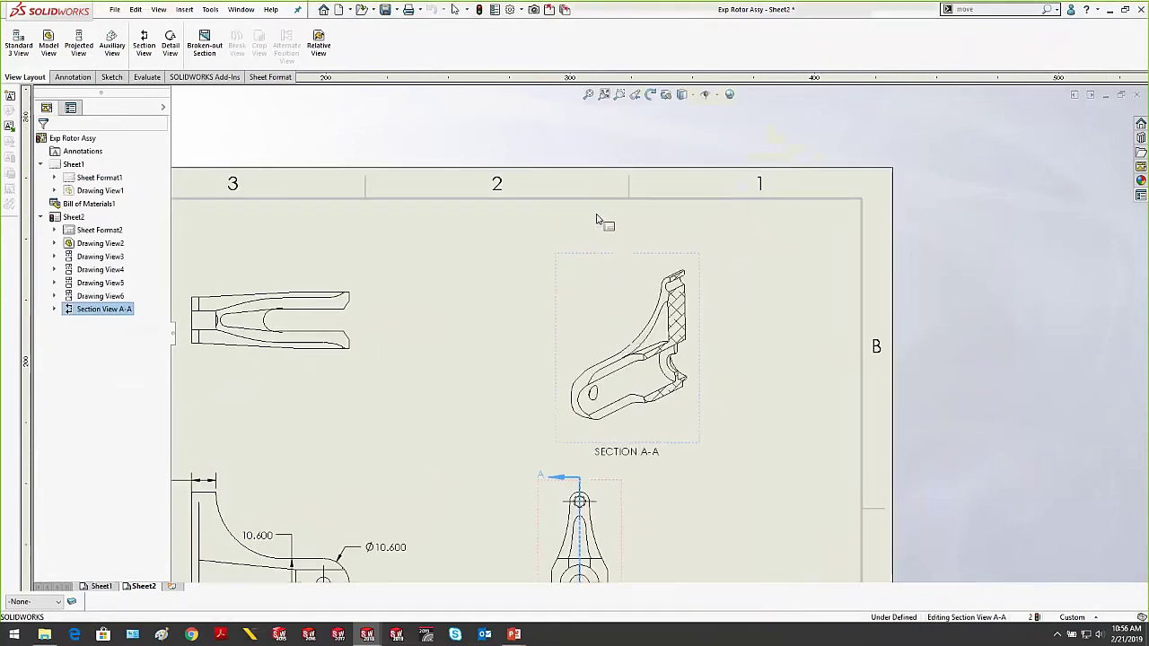
Move the rotated section view A-A slightly up and to the right on the sheet and deselect it
{"action": "left_click_drag", "start_coordinate": [707, 326], "coordinate": [715, 333]}
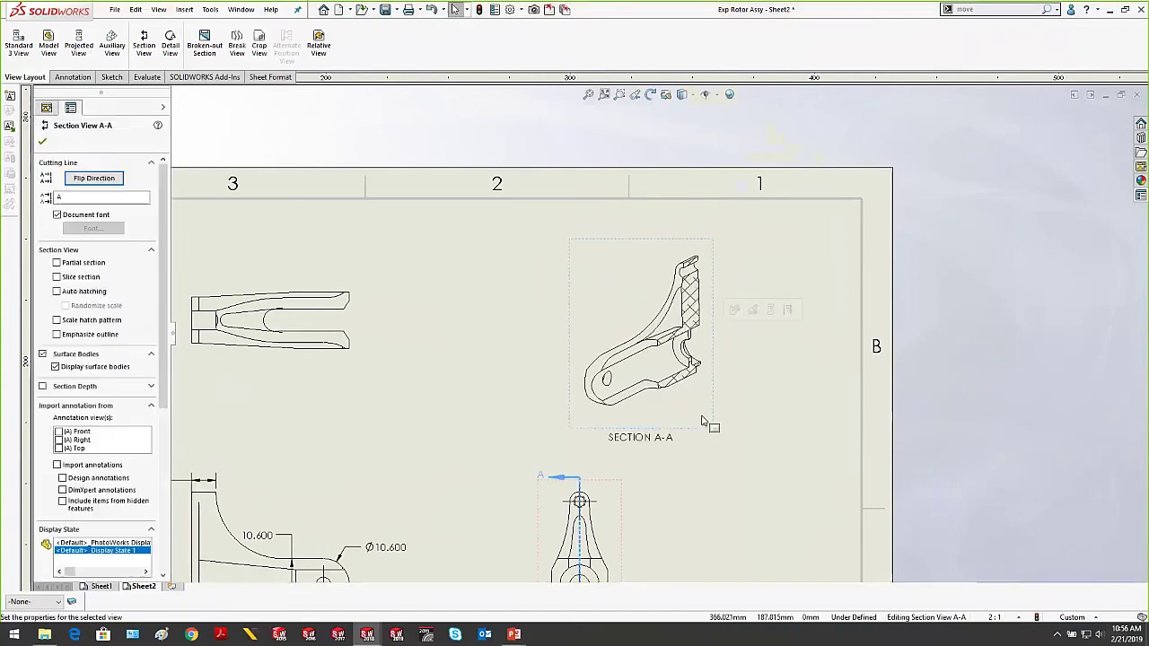
{"action": "key", "text": "z"}
{"action": "scroll", "coordinate": [664, 494], "scroll_direction": "down", "scroll_amount": 2}
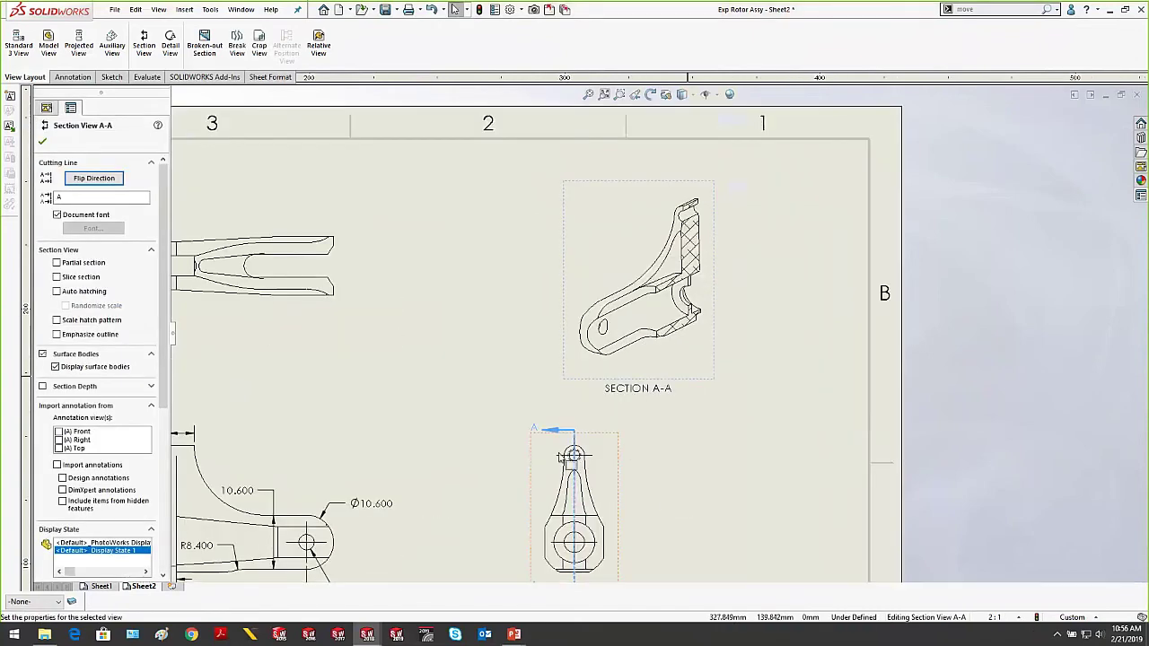
{"action": "scroll", "coordinate": [559, 457], "scroll_direction": "up", "scroll_amount": 3}
{"action": "scroll", "coordinate": [615, 485], "scroll_direction": "down", "scroll_amount": 2}
{"action": "left_click", "coordinate": [799, 313]}
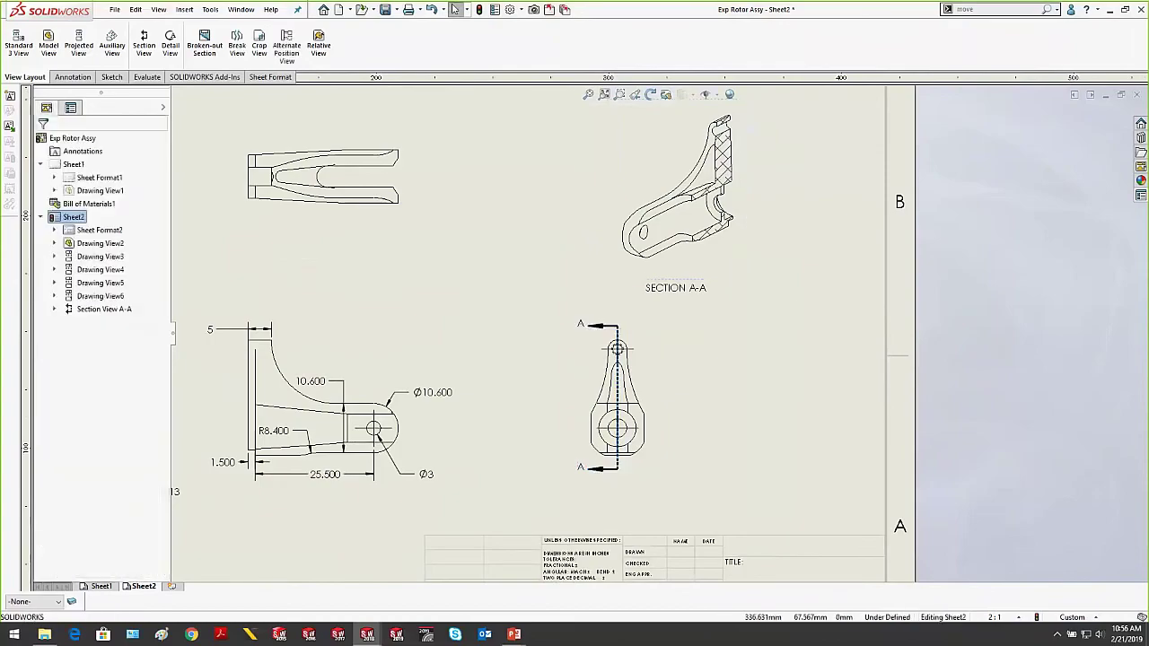
Switch to the PowerPoint slideshow, advance from Tip #28 to the Tip #29 slide and return to the SOLIDWORKS drawing
{"action": "left_click", "coordinate": [514, 634]}
{"action": "left_click", "coordinate": [576, 584]}
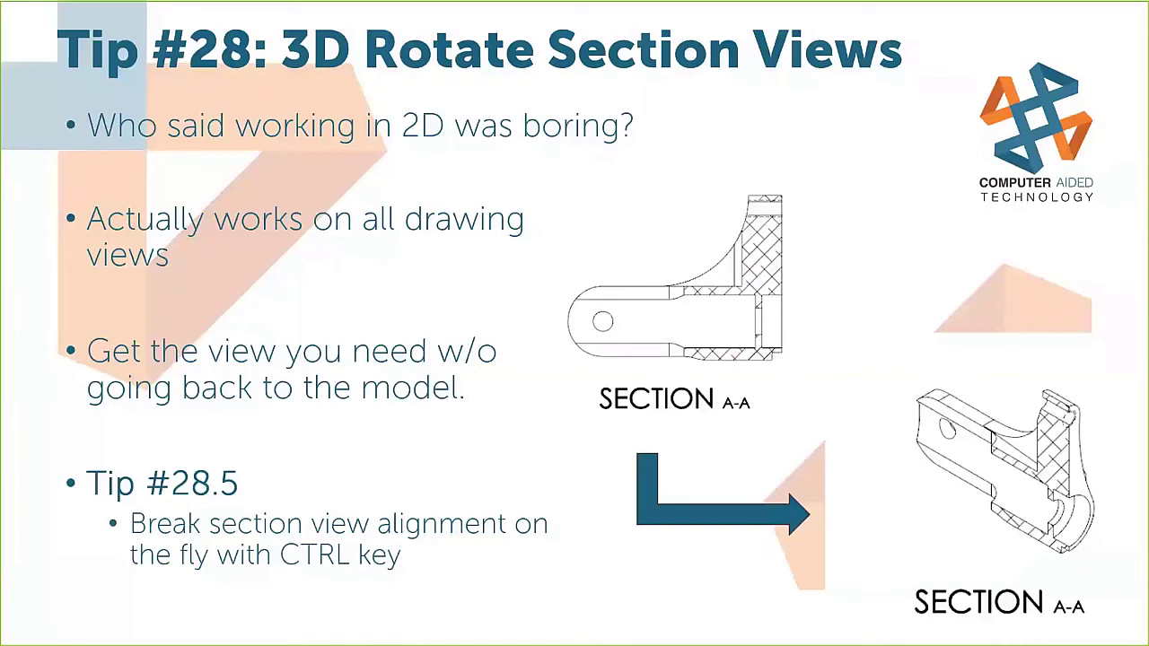
{"action": "left_click", "coordinate": [517, 553]}
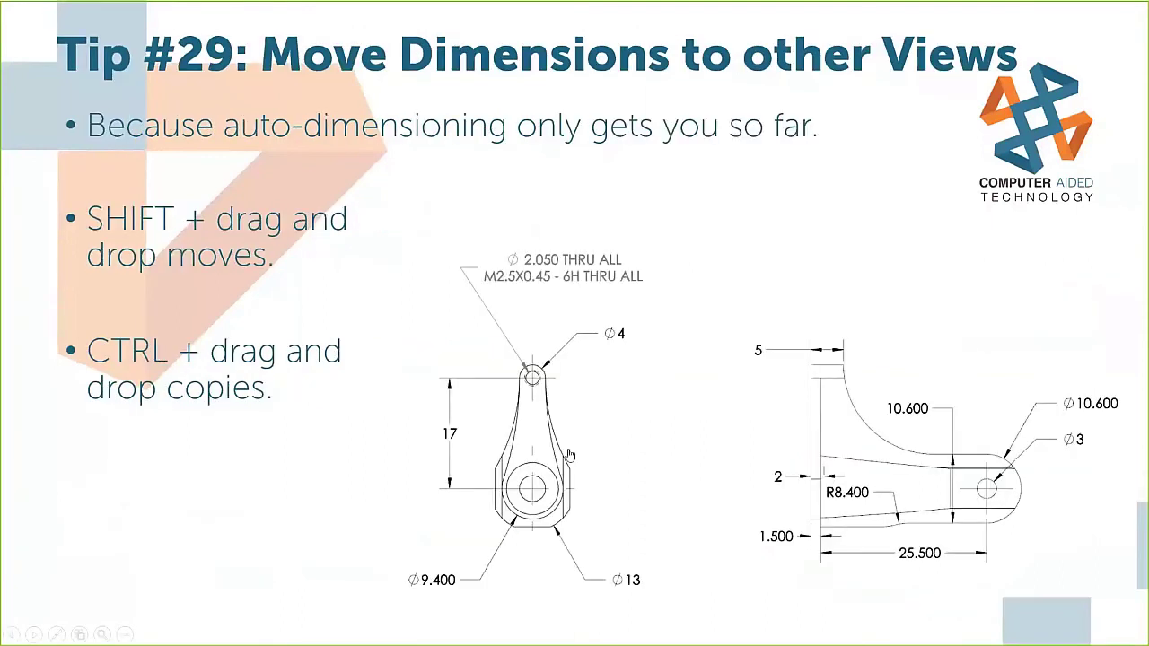
{"action": "key", "text": "alt+Tab"}
{"action": "scroll", "coordinate": [568, 455], "scroll_direction": "up", "scroll_amount": 2}
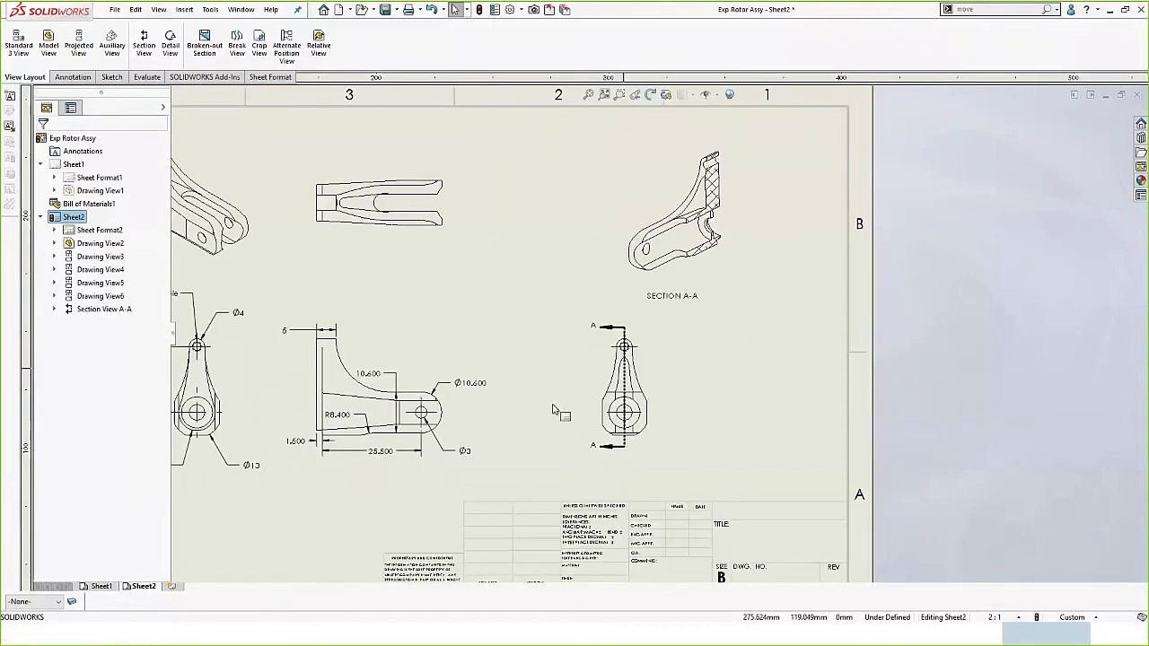
Move the 17 dimension from the dimensioned end view to the end view carrying section line A-A
{"action": "scroll", "coordinate": [494, 305], "scroll_direction": "down", "scroll_amount": 2}
{"action": "mouse_move", "coordinate": [297, 353]}
{"action": "left_mouse_down"}
{"action": "mouse_move", "coordinate": [261, 353]}
{"action": "mouse_move", "coordinate": [298, 355]}
{"action": "mouse_move", "coordinate": [284, 359]}
{"action": "left_mouse_up"}
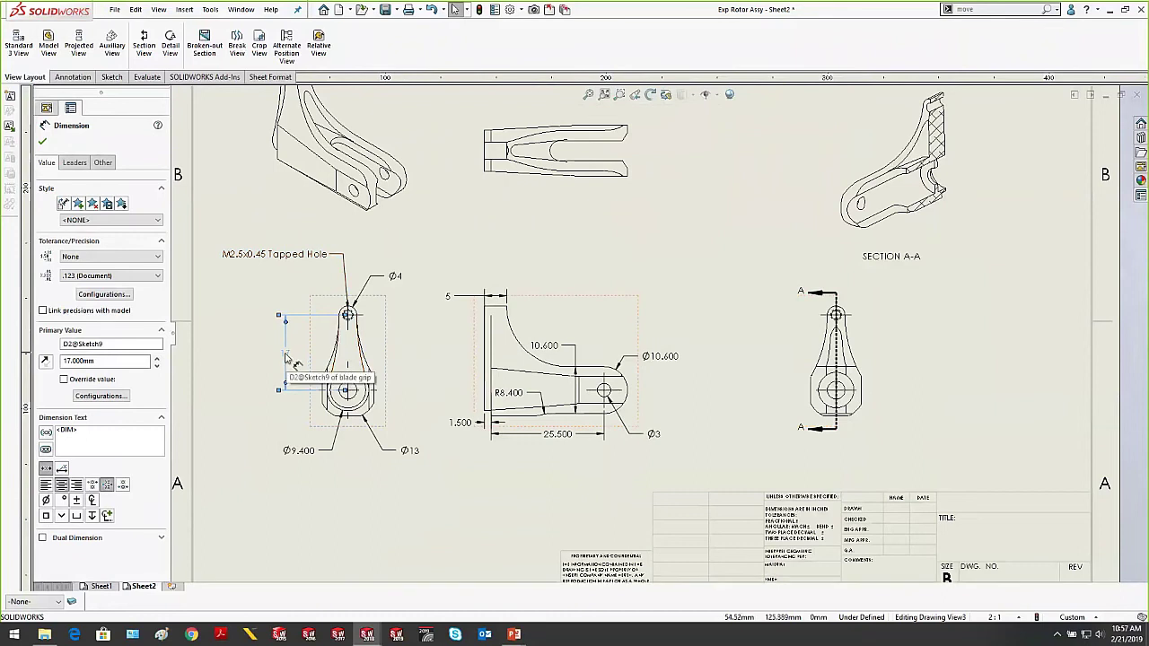
{"action": "mouse_move", "coordinate": [289, 357]}
{"action": "left_mouse_down"}
{"action": "mouse_move", "coordinate": [431, 321]}
{"action": "mouse_move", "coordinate": [549, 263]}
{"action": "mouse_move", "coordinate": [850, 368]}
{"action": "left_mouse_up"}
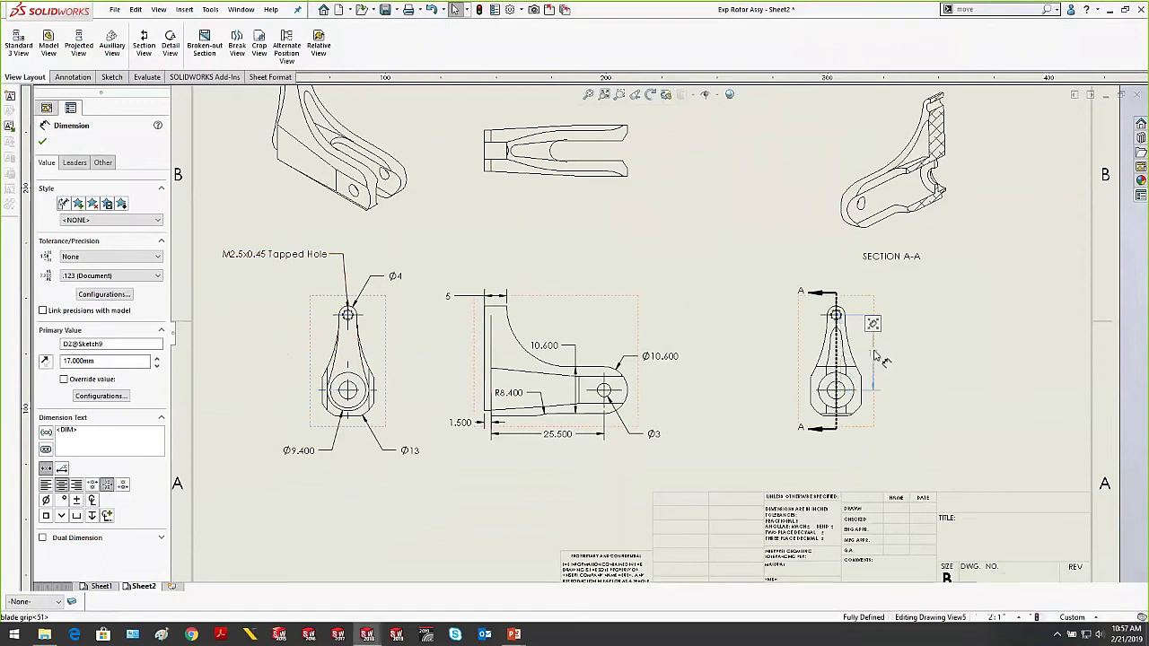
{"action": "scroll", "coordinate": [832, 329], "scroll_direction": "down", "scroll_amount": 1}
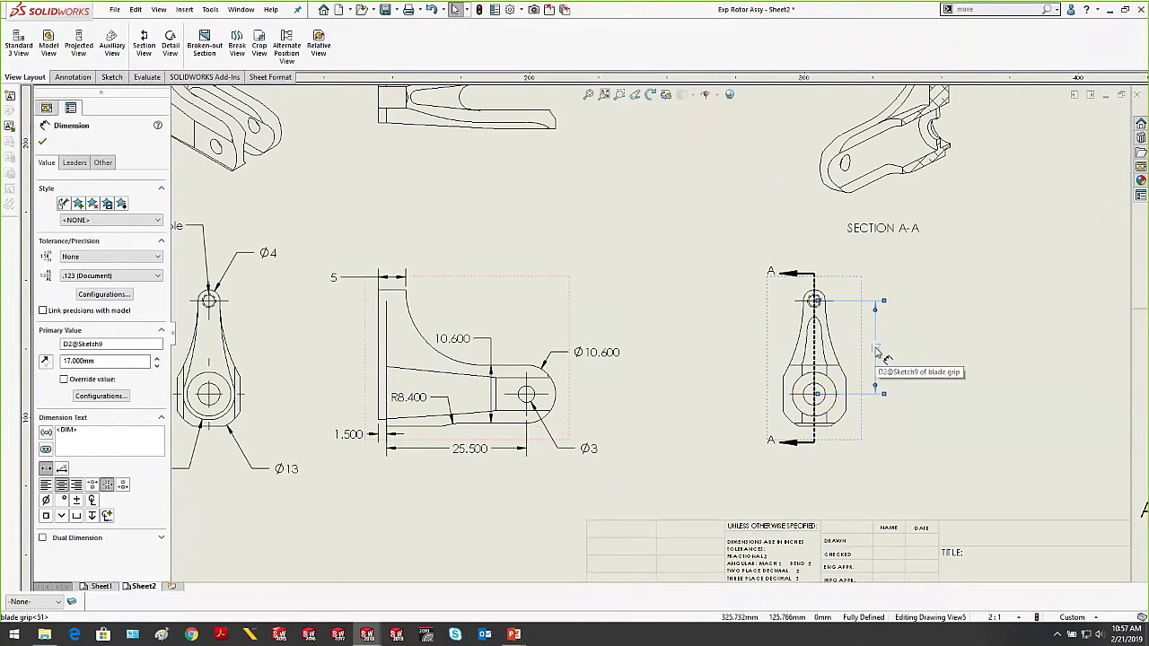
{"action": "left_click", "coordinate": [1012, 275]}
{"action": "scroll", "coordinate": [658, 332], "scroll_direction": "up", "scroll_amount": 2}
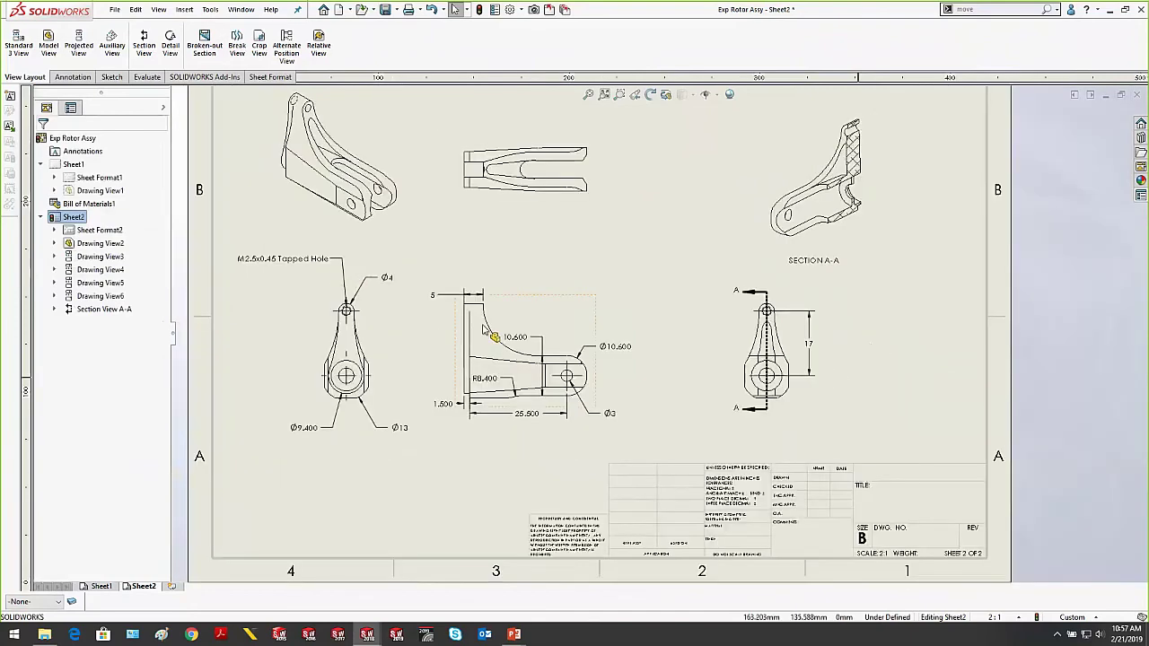
Move the 17 dimension back from the section-line view to the end view with the tapped hole callout
{"action": "scroll", "coordinate": [483, 327], "scroll_direction": "down", "scroll_amount": 1}
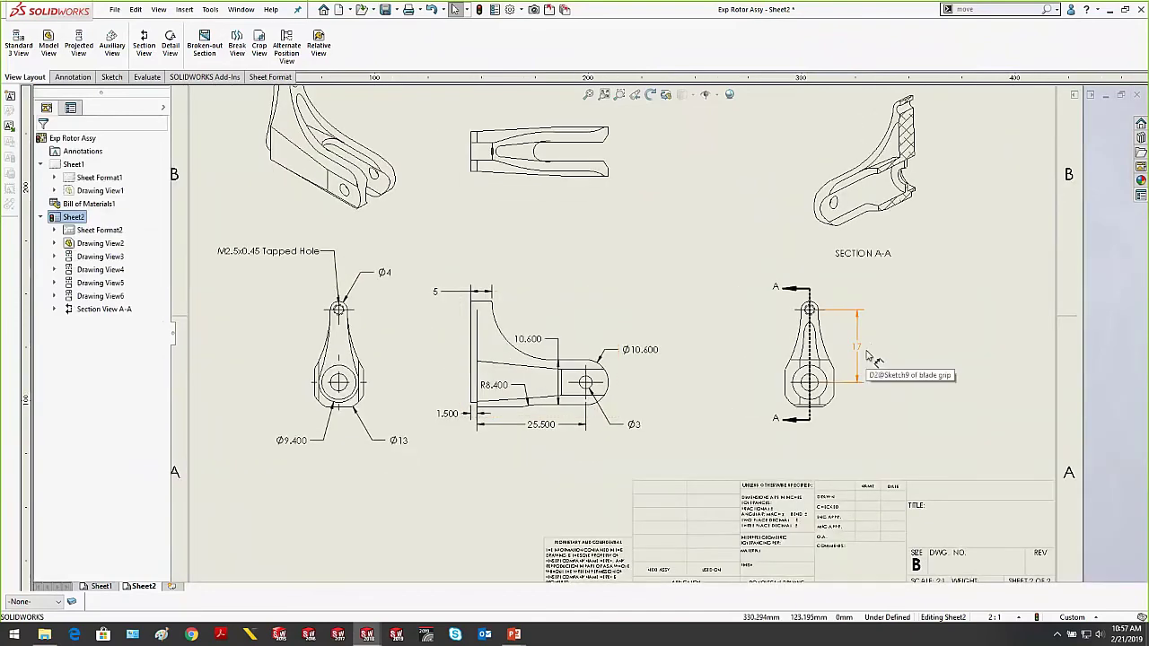
{"action": "mouse_move", "coordinate": [869, 357]}
{"action": "left_mouse_down"}
{"action": "mouse_move", "coordinate": [758, 300]}
{"action": "mouse_move", "coordinate": [646, 195]}
{"action": "mouse_move", "coordinate": [557, 198]}
{"action": "mouse_move", "coordinate": [517, 238]}
{"action": "mouse_move", "coordinate": [555, 233]}
{"action": "mouse_move", "coordinate": [385, 349]}
{"action": "mouse_move", "coordinate": [293, 360]}
{"action": "left_mouse_up"}
{"action": "left_click", "coordinate": [340, 348]}
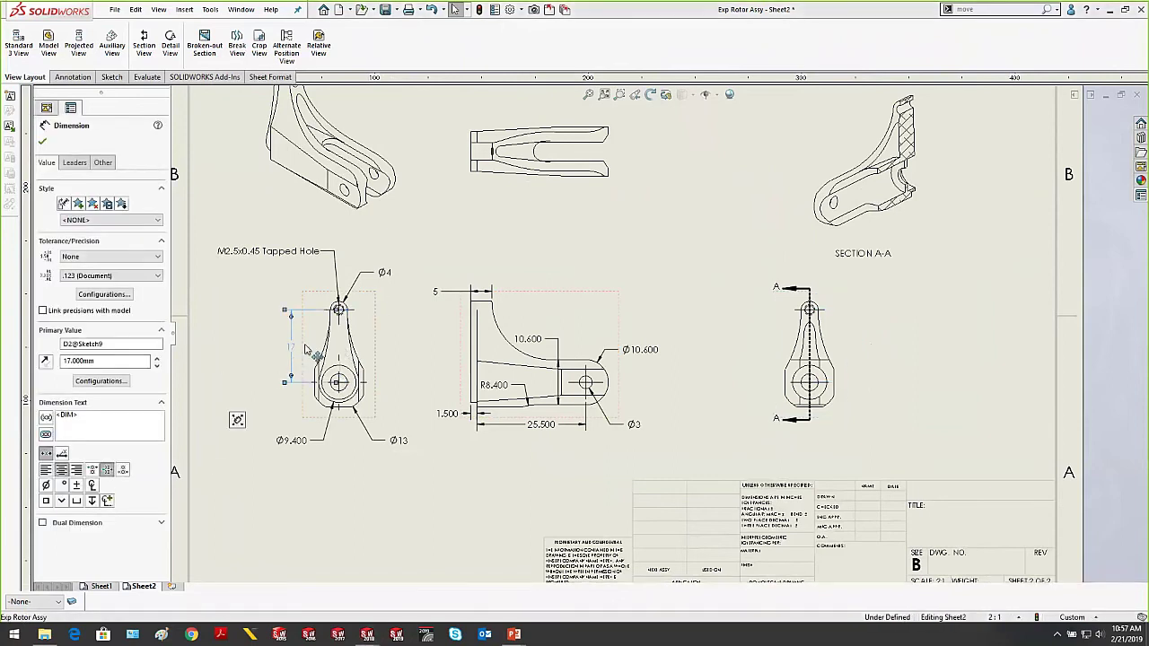
{"action": "key", "text": "Escape"}
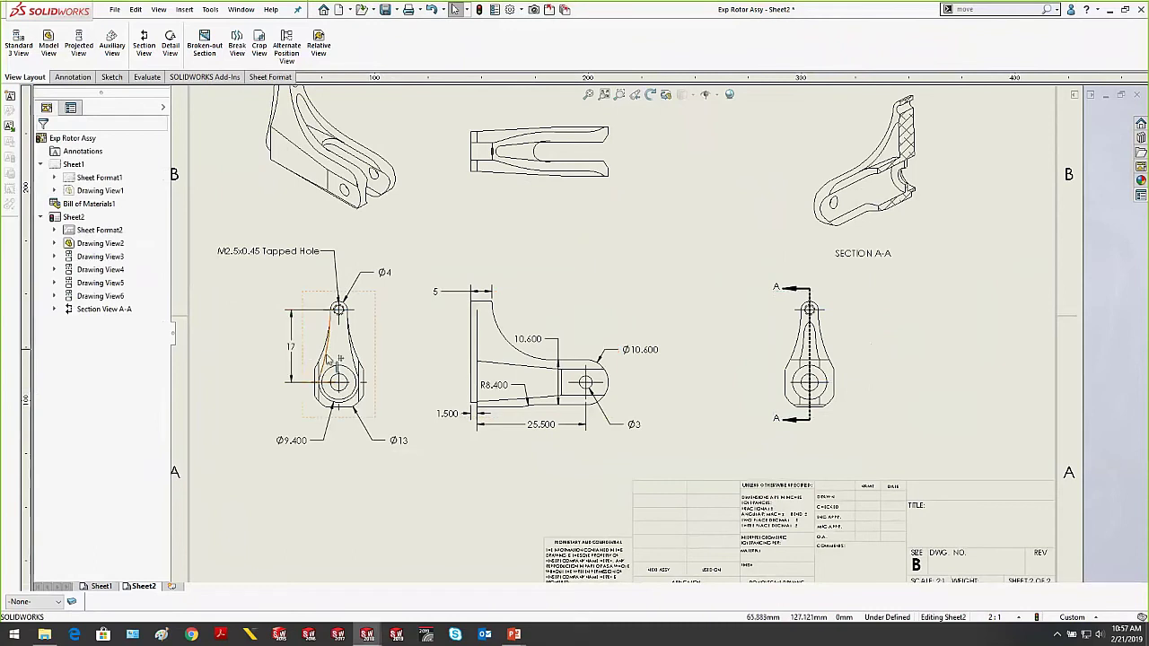
Copy the 17 dimension to the end view carrying section line A-A and delete that copy
{"action": "left_click_drag", "start_coordinate": [292, 346], "coordinate": [859, 347], "text": "shift"}
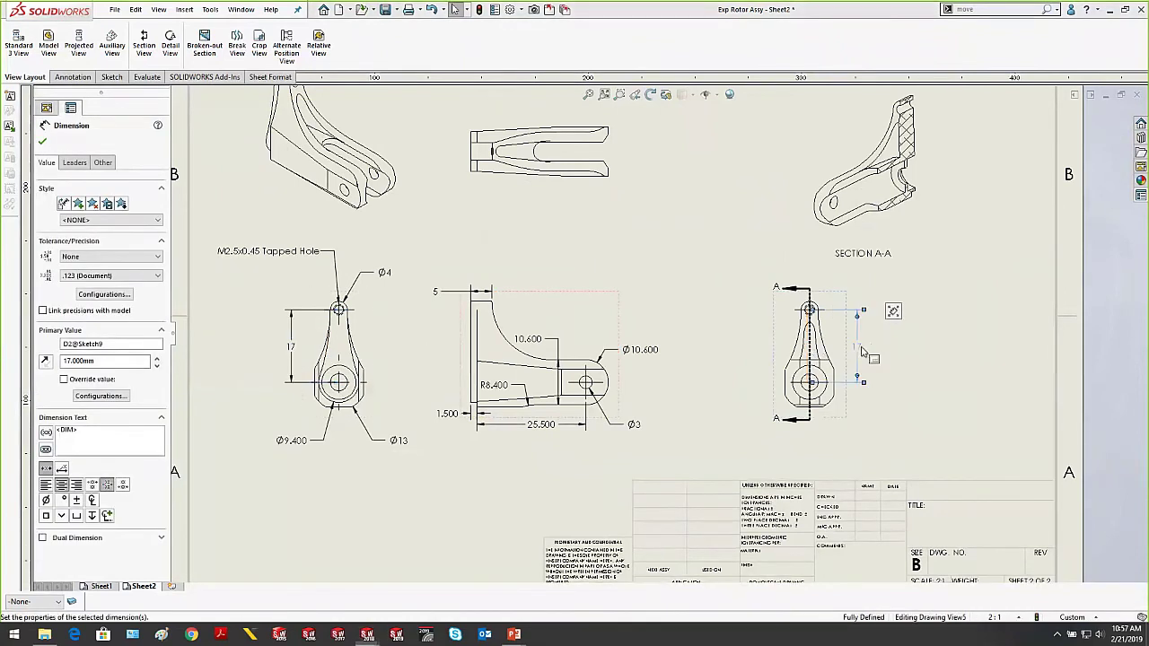
{"action": "left_click", "coordinate": [962, 431]}
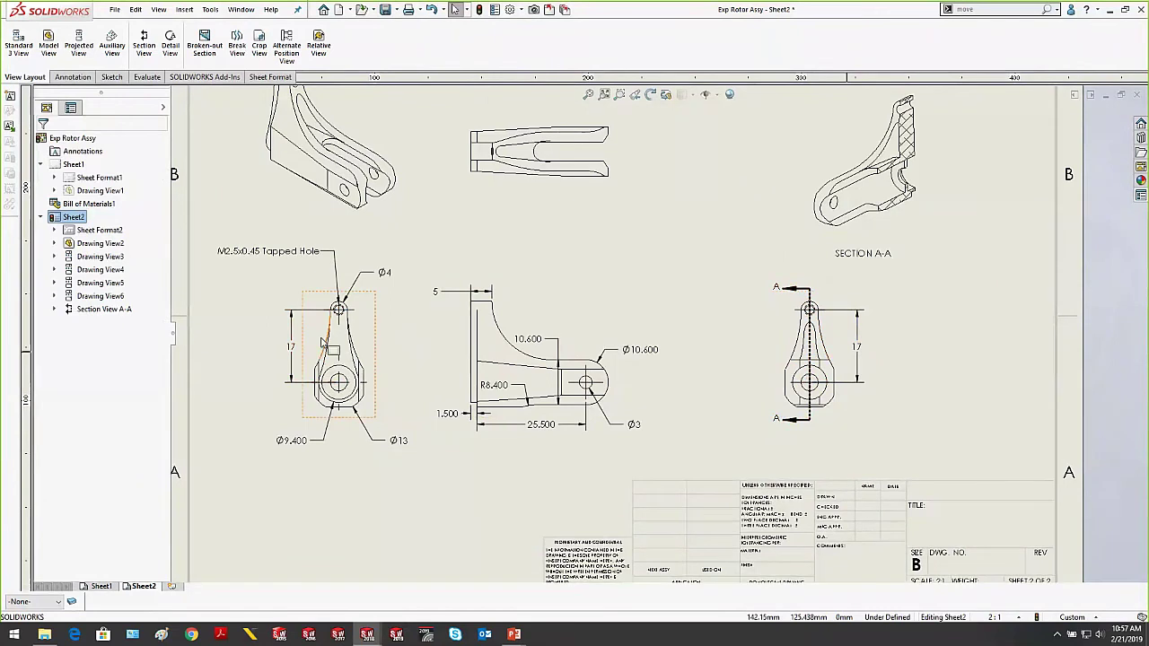
{"action": "left_click", "coordinate": [856, 346]}
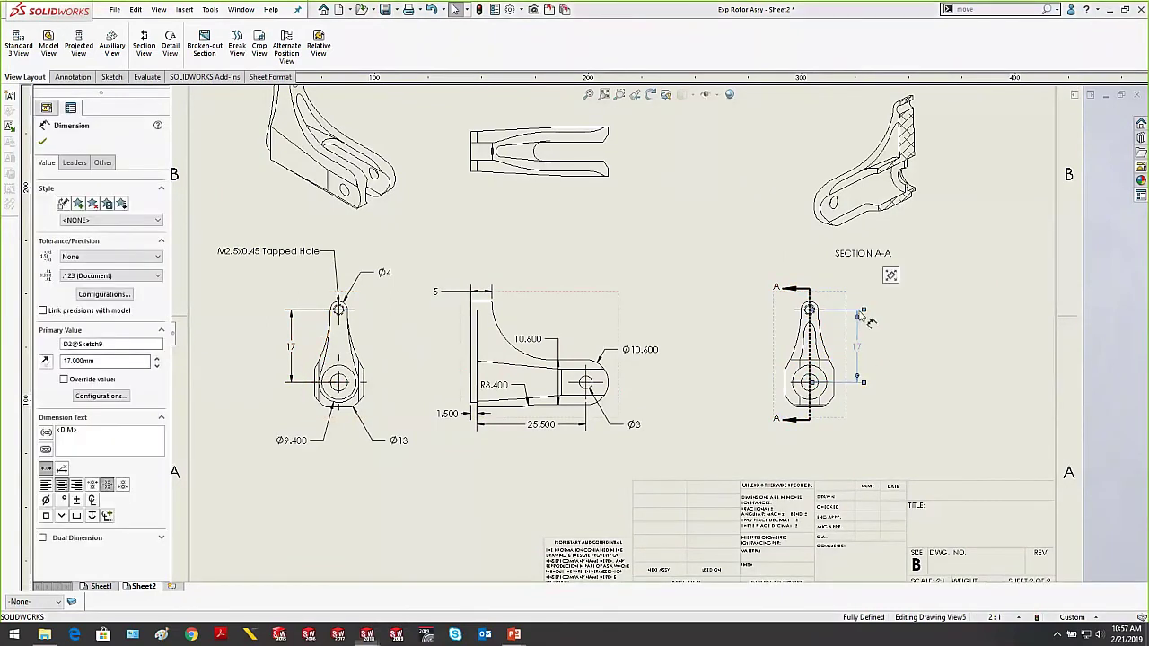
{"action": "key", "text": "Delete"}
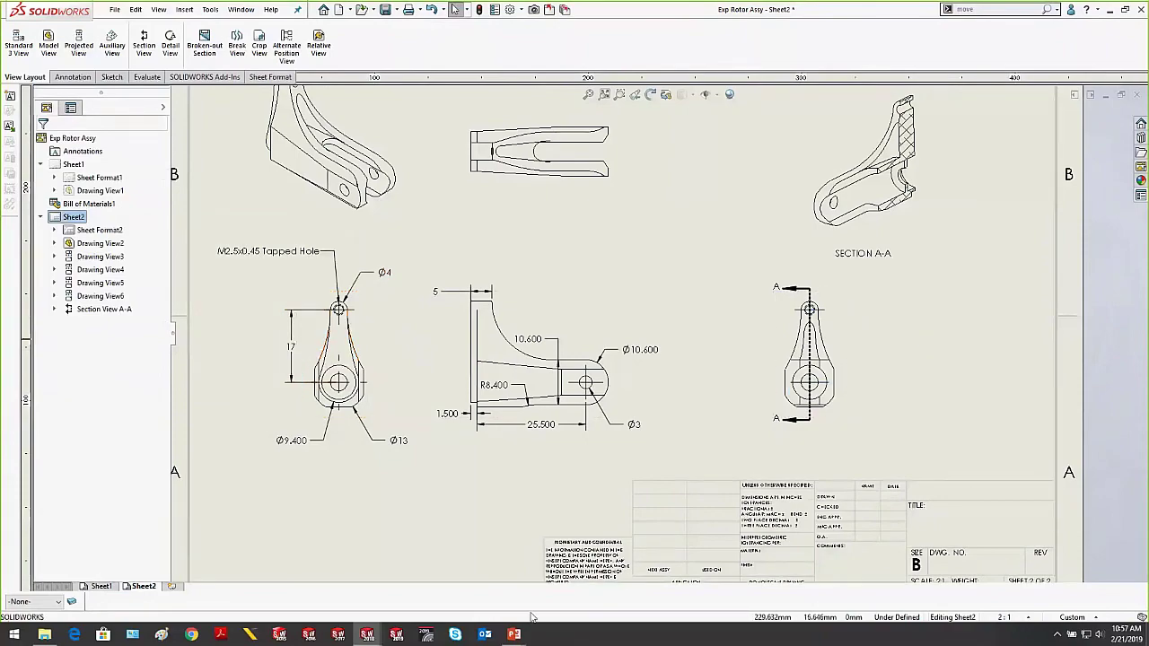
Switch to the PowerPoint slideshow, advance past the Tip #29 slide and return to the SOLIDWORKS drawing
{"action": "mouse_move", "coordinate": [513, 634]}
{"action": "left_click", "coordinate": [565, 511]}
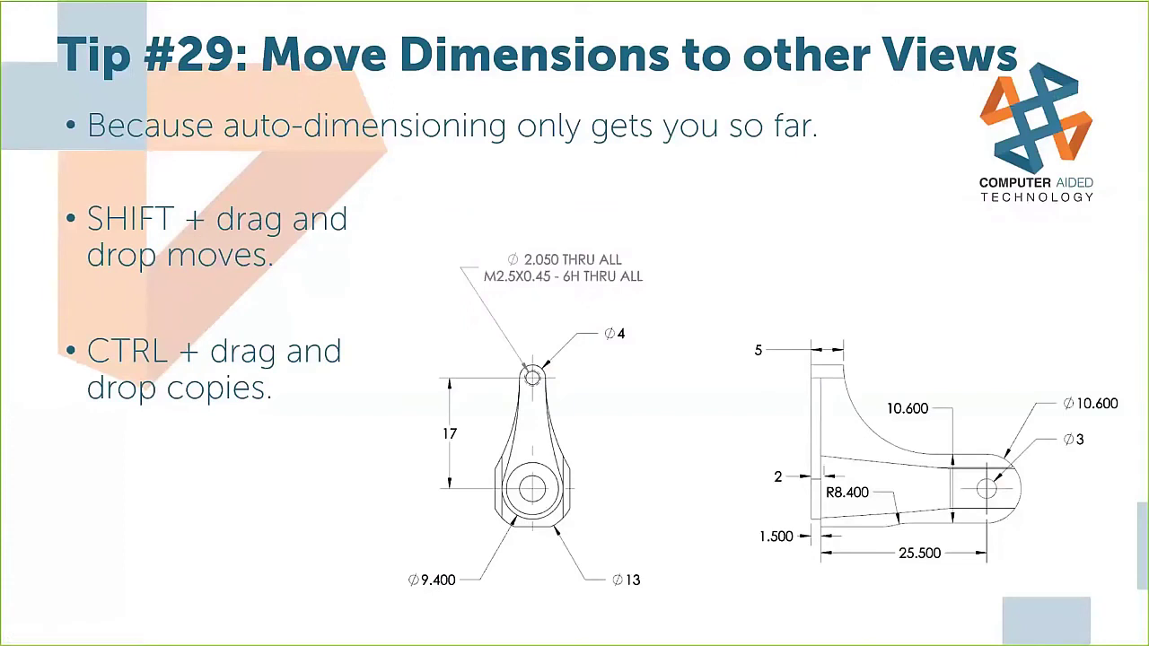
{"action": "key", "text": "Right"}
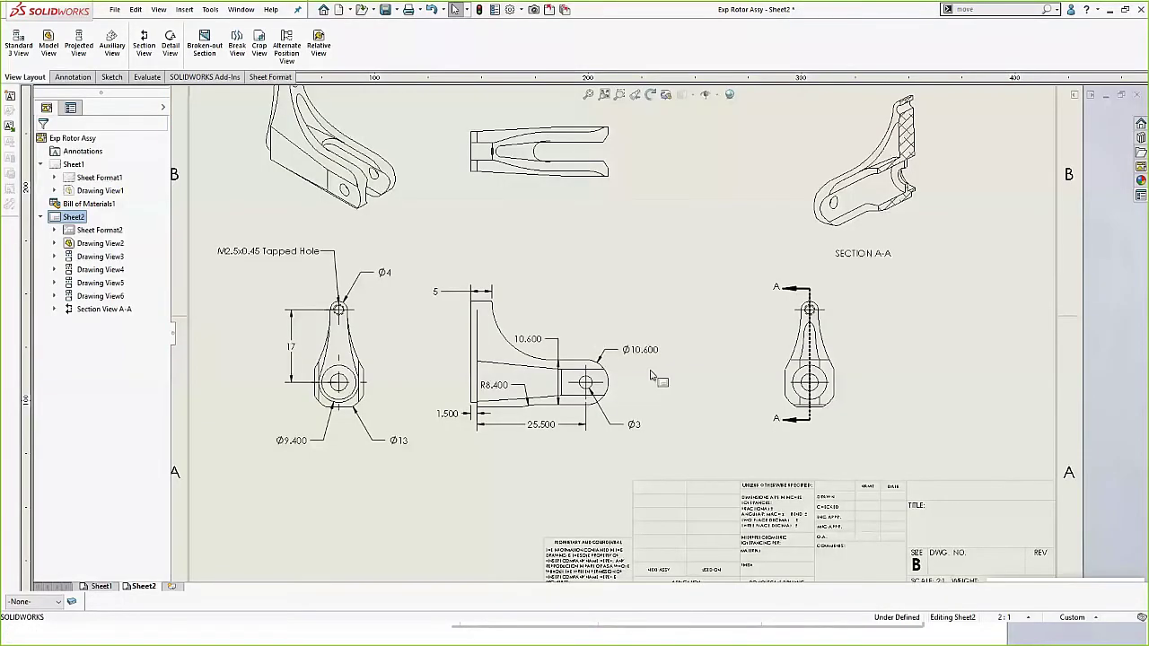
Add a note of unbroken filler text without a fixed width above the title block, and delete it
{"action": "scroll", "coordinate": [650, 375], "scroll_direction": "up", "scroll_amount": 3}
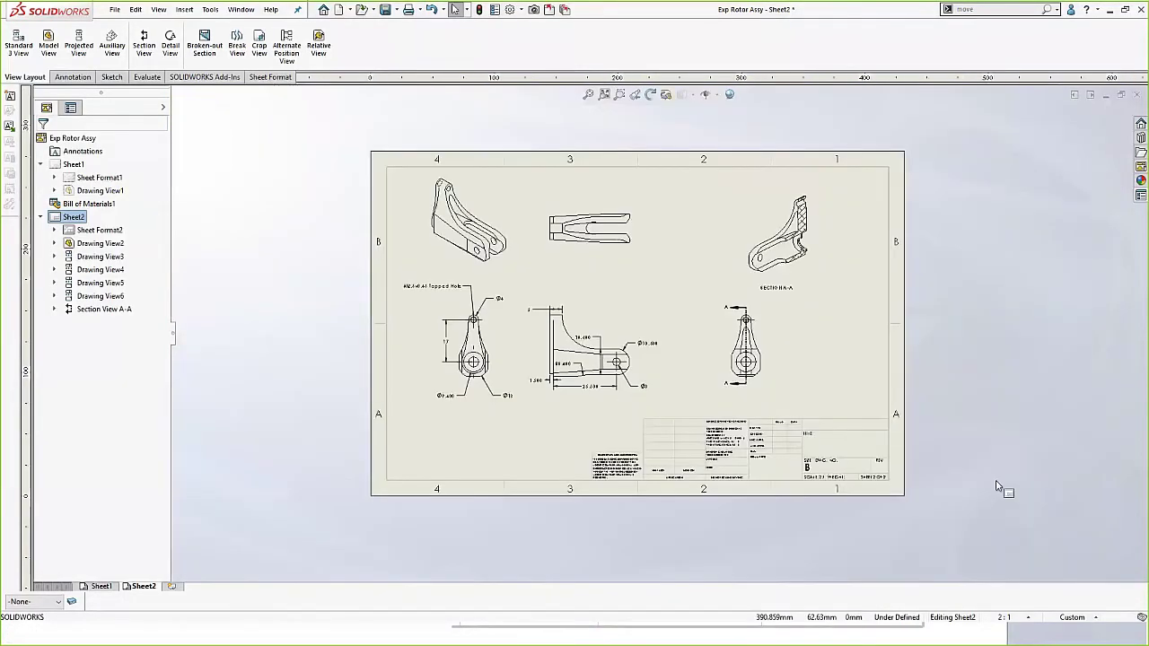
{"action": "scroll", "coordinate": [997, 484], "scroll_direction": "down", "scroll_amount": 7}
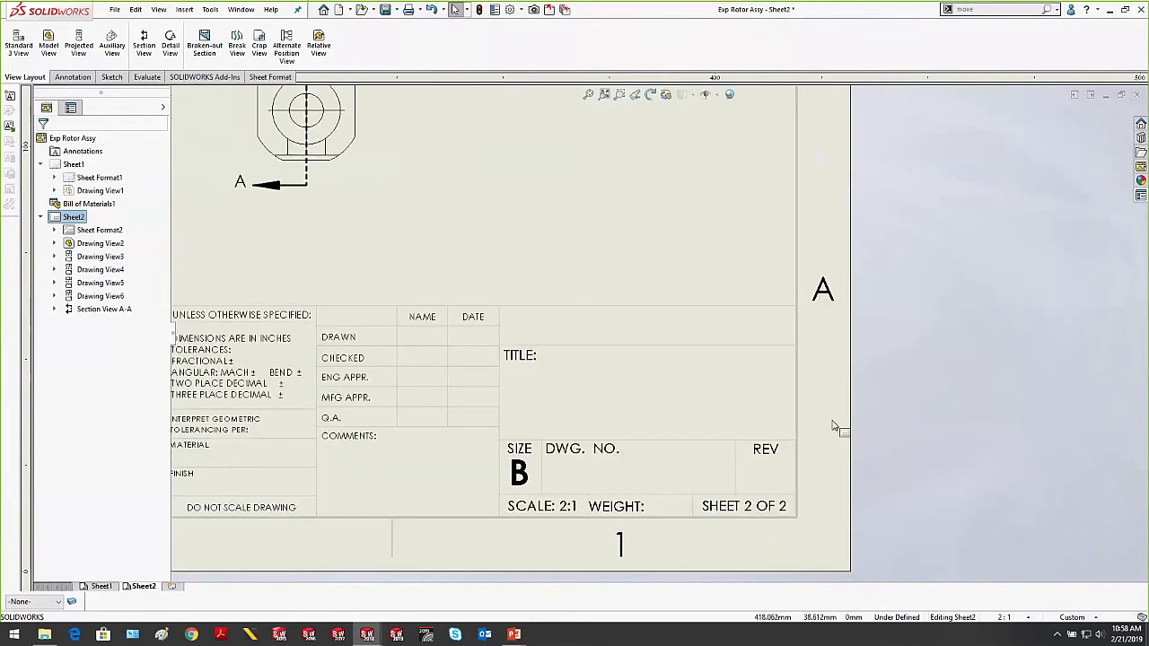
{"action": "left_click", "coordinate": [71, 76]}
{"action": "left_click", "coordinate": [139, 41]}
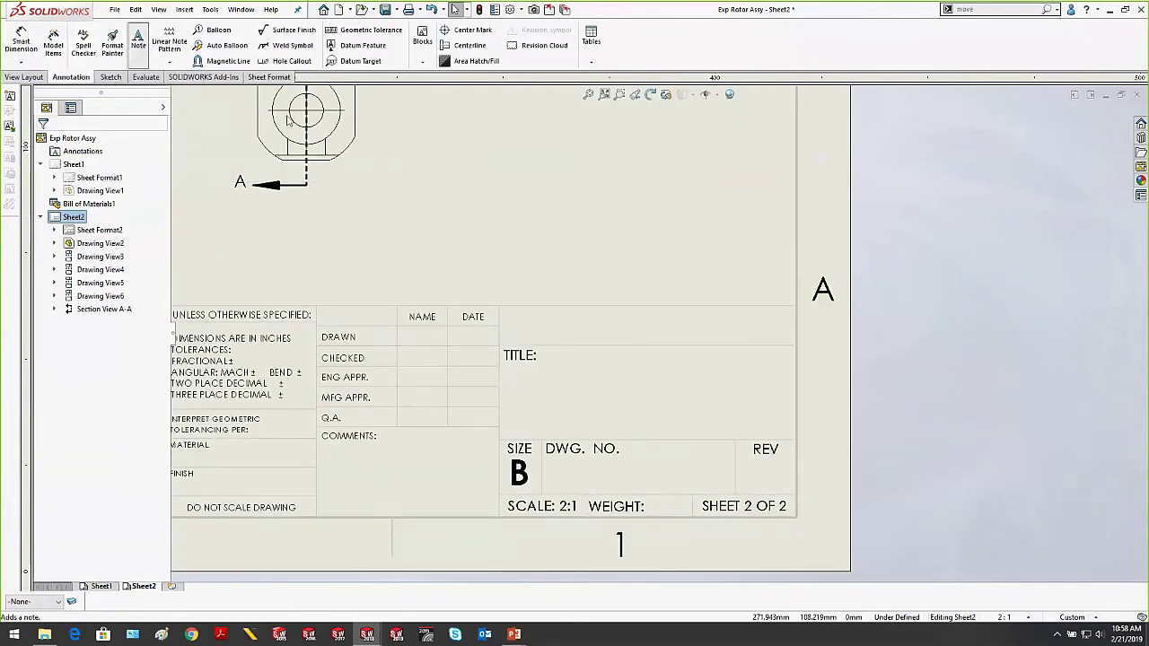
{"action": "left_click", "coordinate": [533, 216]}
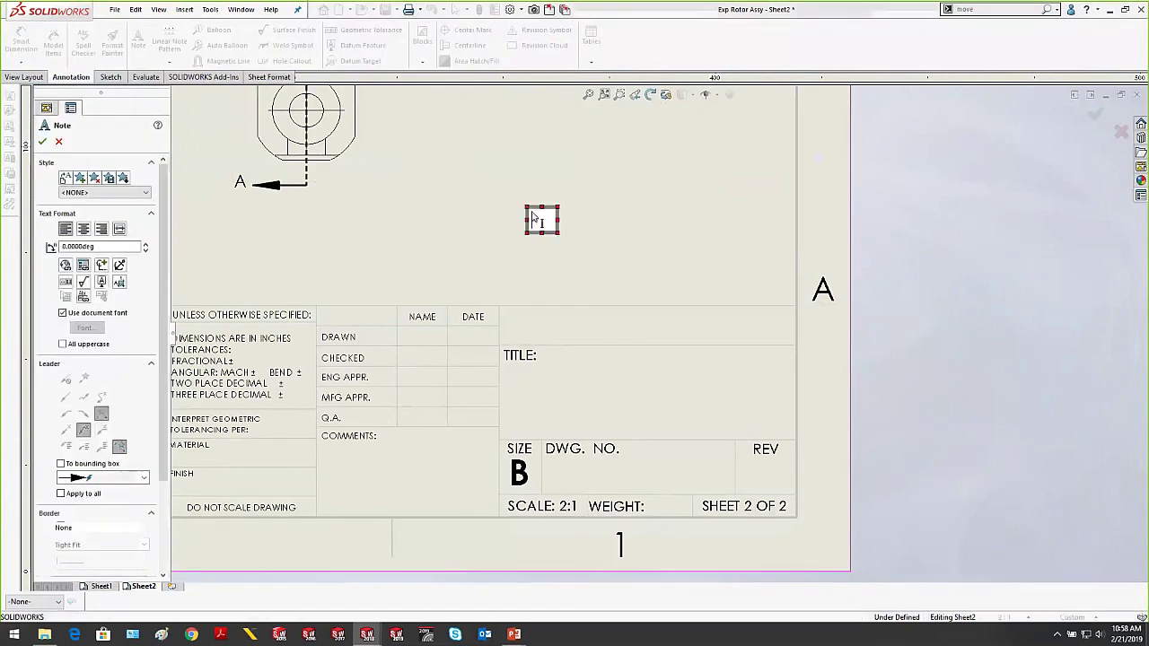
{"action": "type", "text": "akjhfksd"}
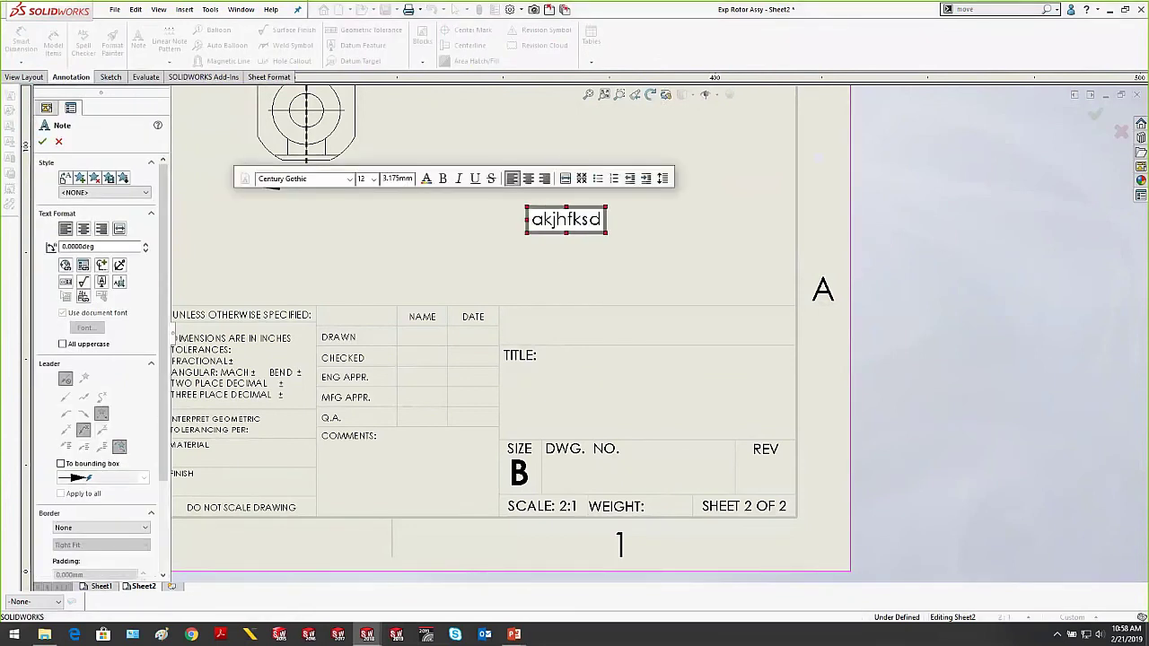
{"action": "type", "text": "kjsalalaksdslkjafslkjhdglafdlkjhadslkjdsalkjsadflkjsdaflkuadsflkjhsa"}
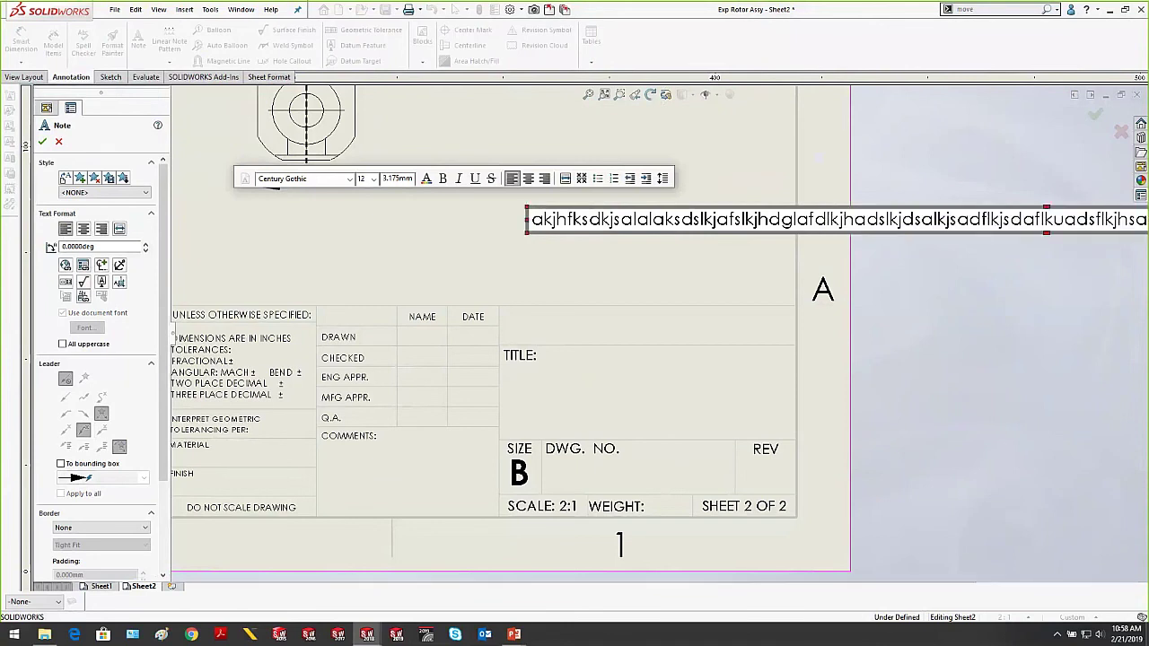
{"action": "key", "text": "Escape"}
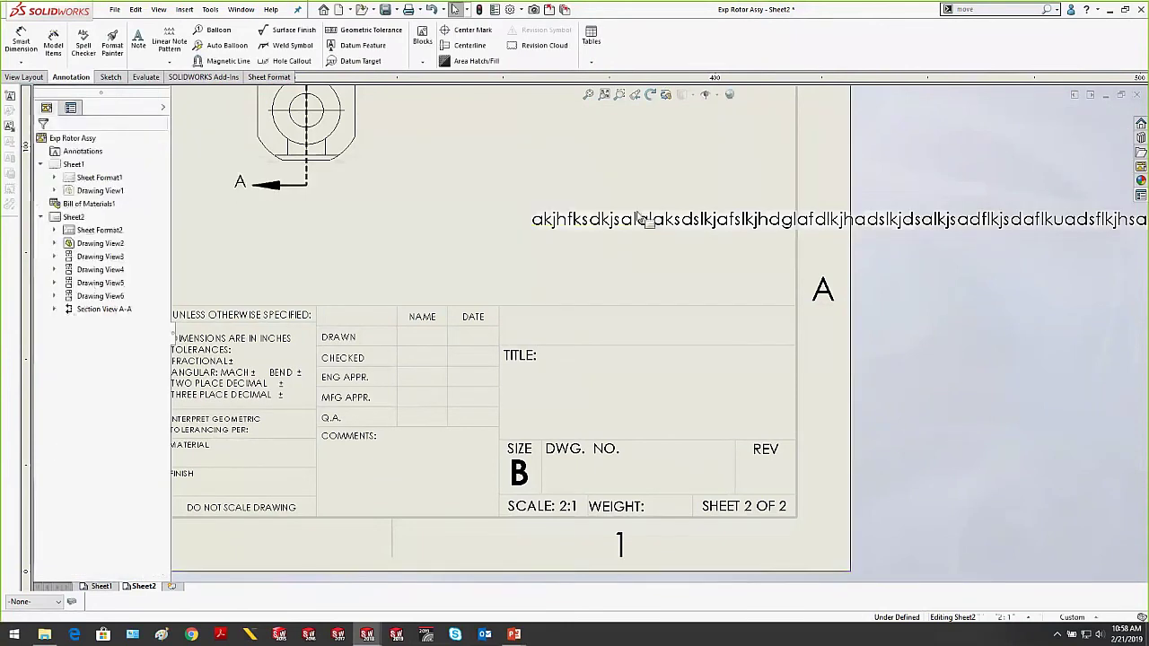
{"action": "left_click", "coordinate": [651, 225]}
{"action": "key", "text": "Delete"}
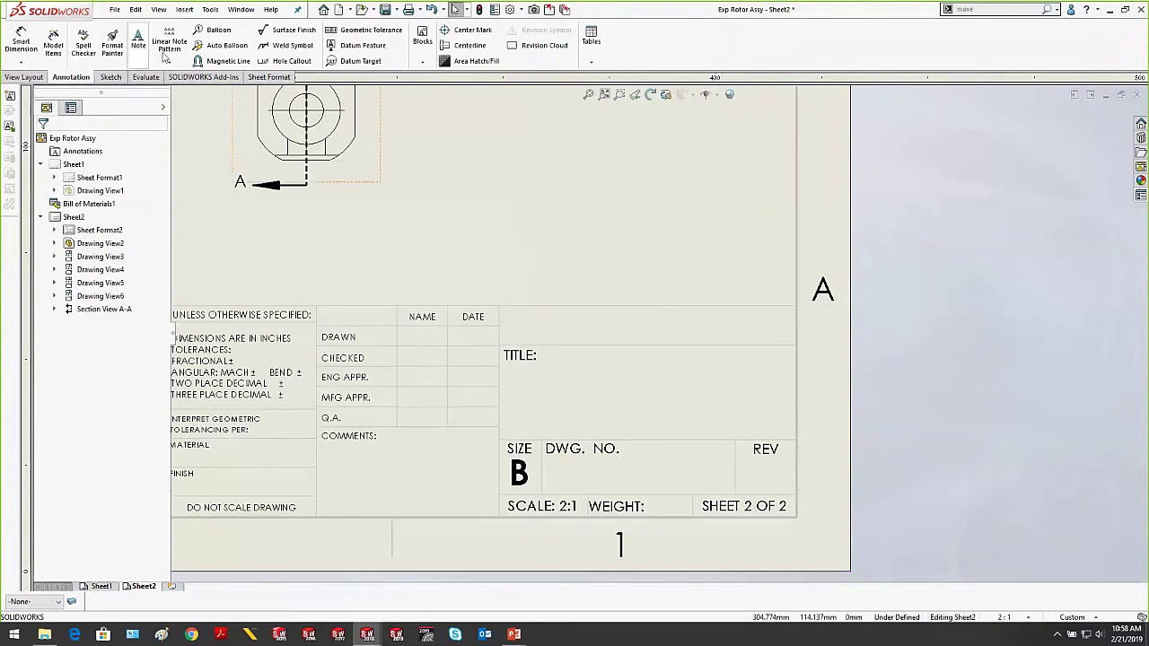
Add a note with a drawn text box above the title block, fill it with wrapping filler text, and delete it
{"action": "left_click", "coordinate": [137, 41]}
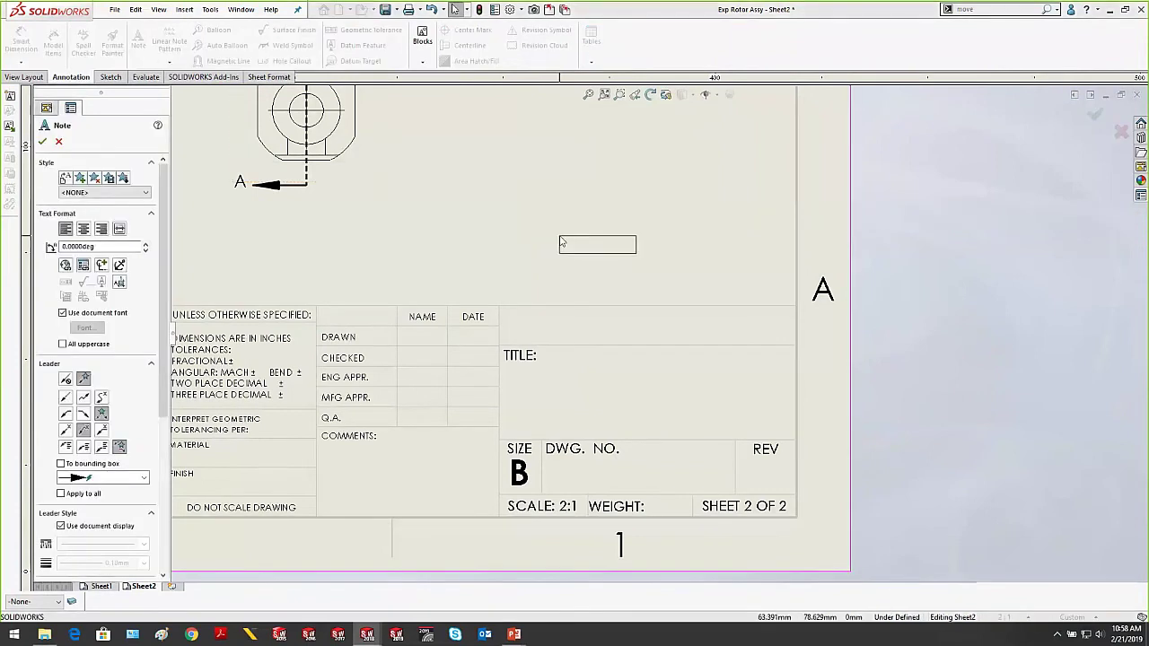
{"action": "left_click", "coordinate": [570, 245]}
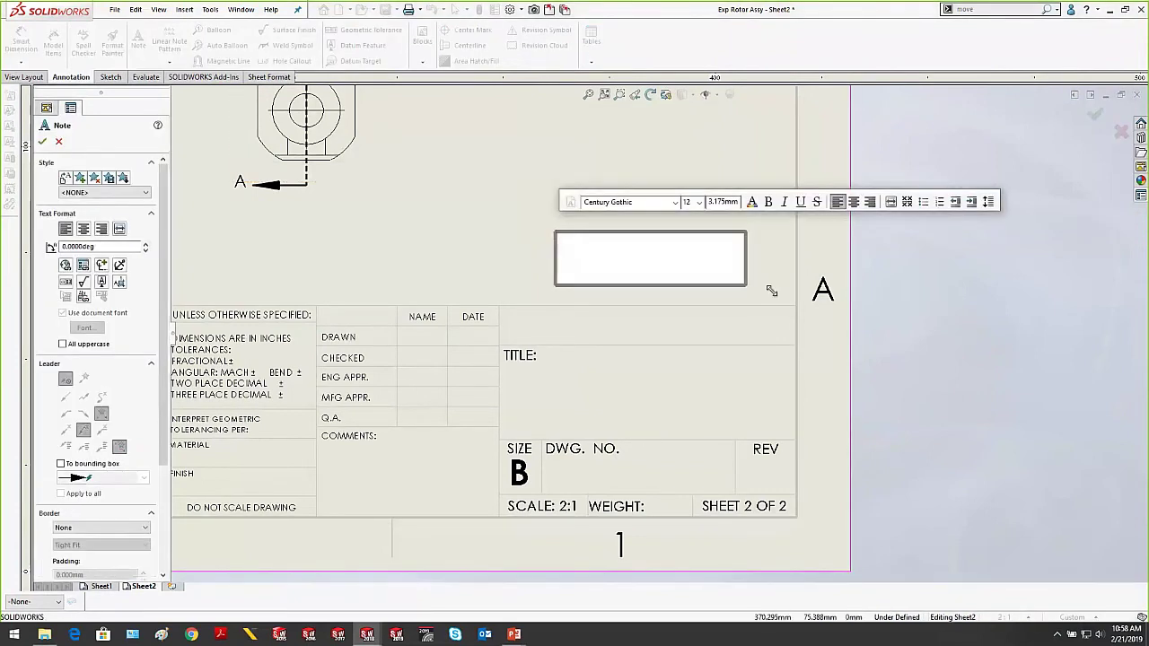
{"action": "type", "text": "fghsfdkjghsldkjfghdslf"}
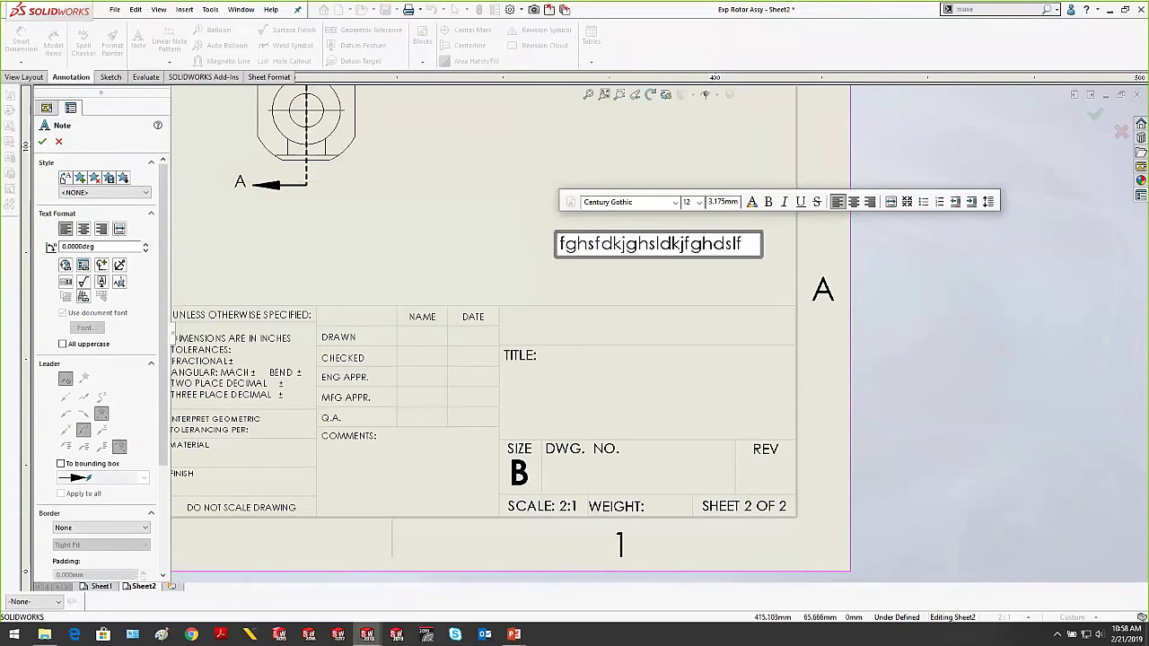
{"action": "type", "text": "kjghlsdfkghjsdflkjghdslfkjhgsdlkfjhgjdlksfhgdjfshgslkdjfhg"}
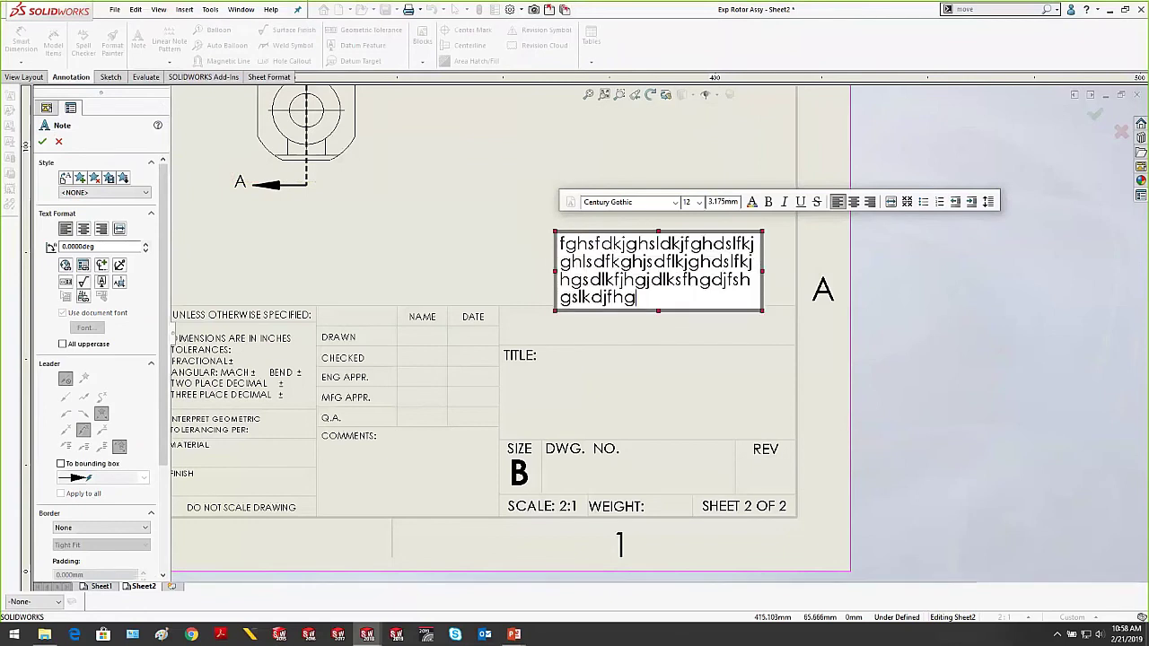
{"action": "key", "text": "Escape"}
{"action": "key", "text": "Delete"}
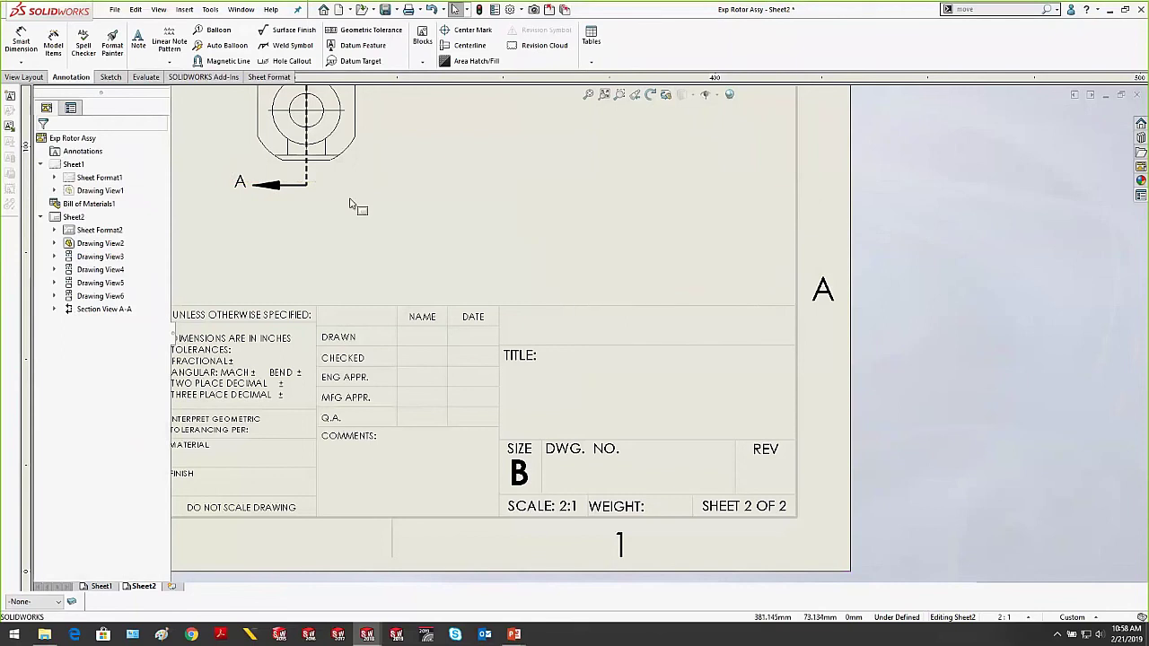
Draw a wider note box above the title block, fill it with several lines of filler text, and delete the note
{"action": "left_click", "coordinate": [138, 43]}
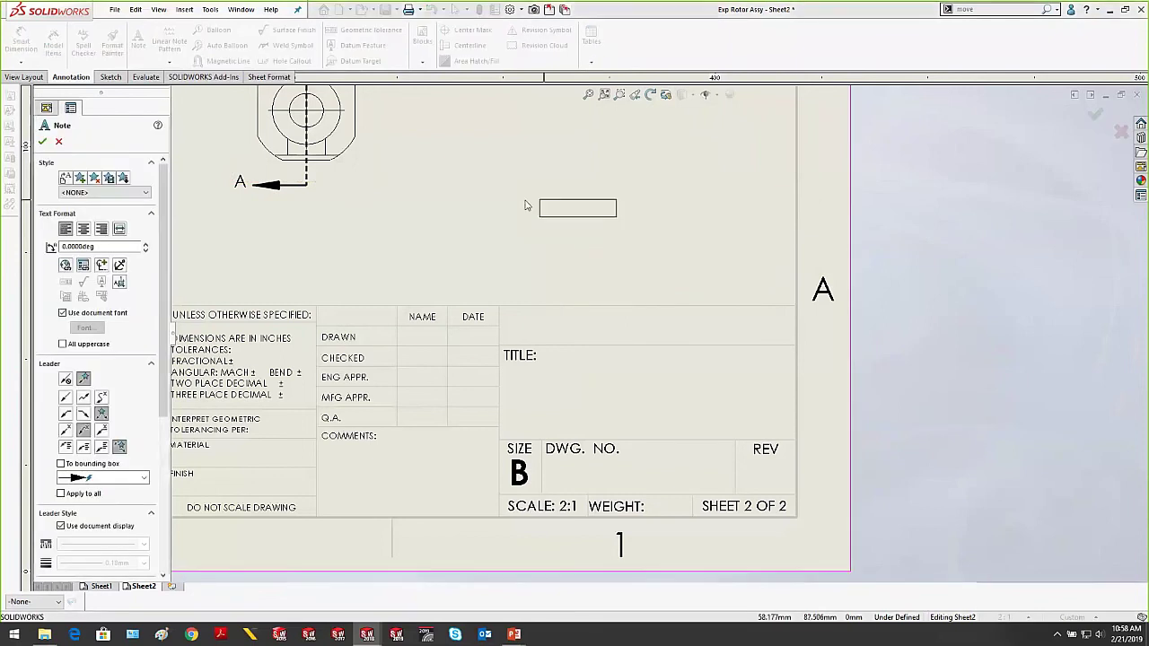
{"action": "left_click_drag", "start_coordinate": [526, 205], "coordinate": [770, 287]}
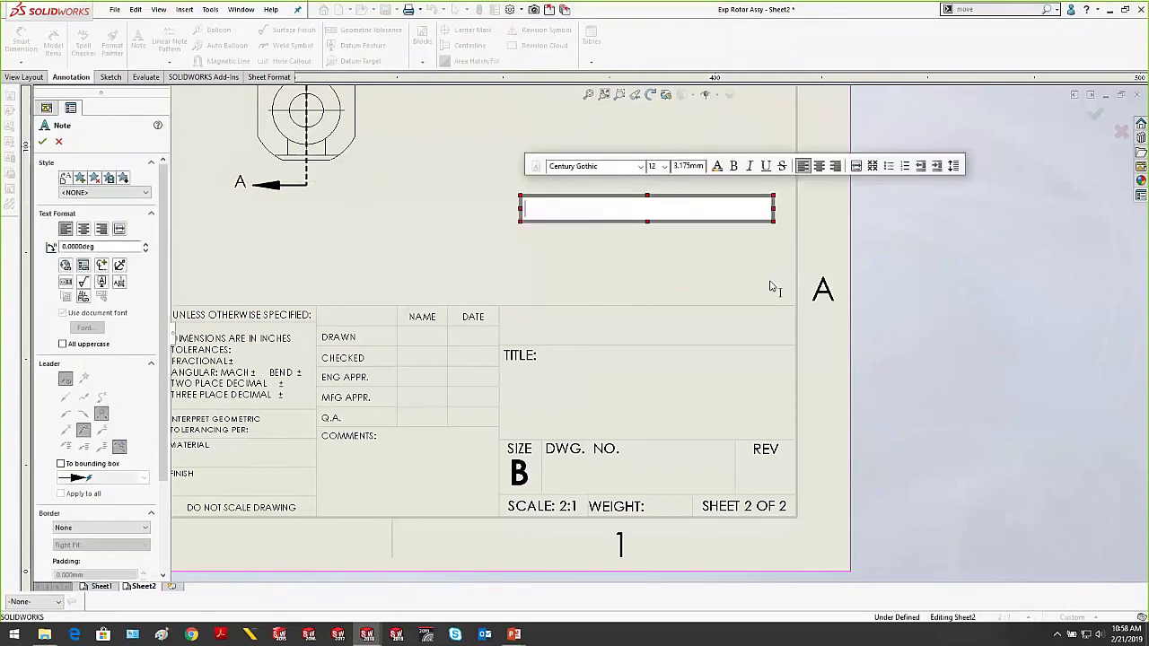
{"action": "type", "text": "jksahglkjdfshglsdjfhgldskjghdslkjfghdslkjfghdslkfjghl"}
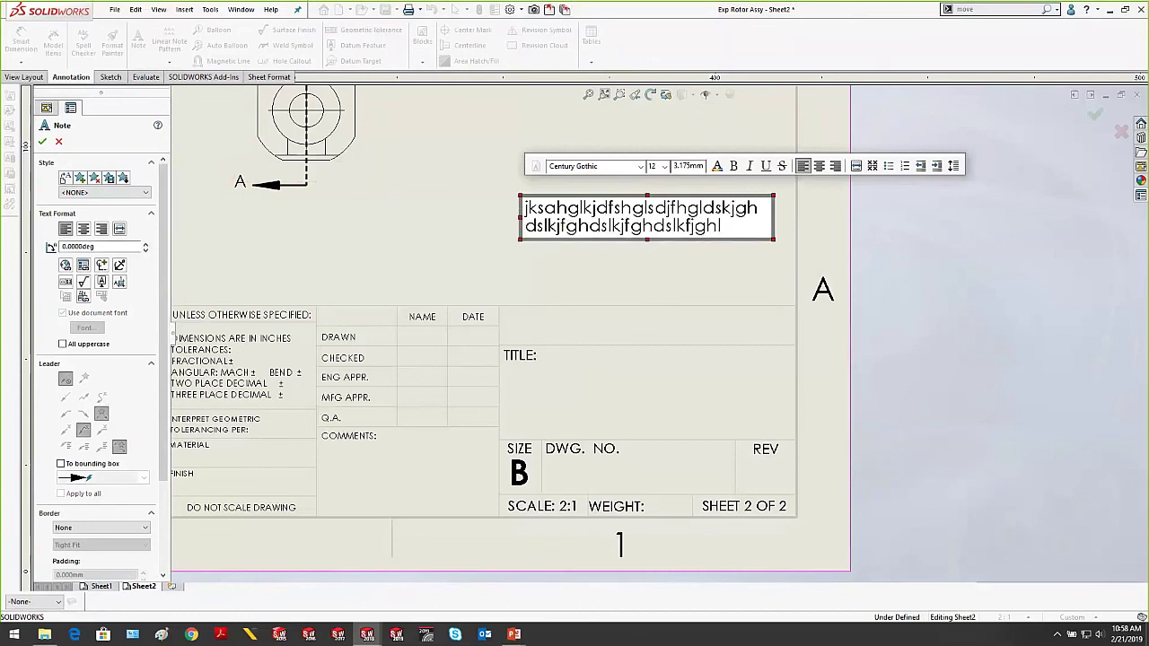
{"action": "type", "text": "dsfkjhglkjdsfhgkjdsfhglksjdhfgkljsfdhglksdf"}
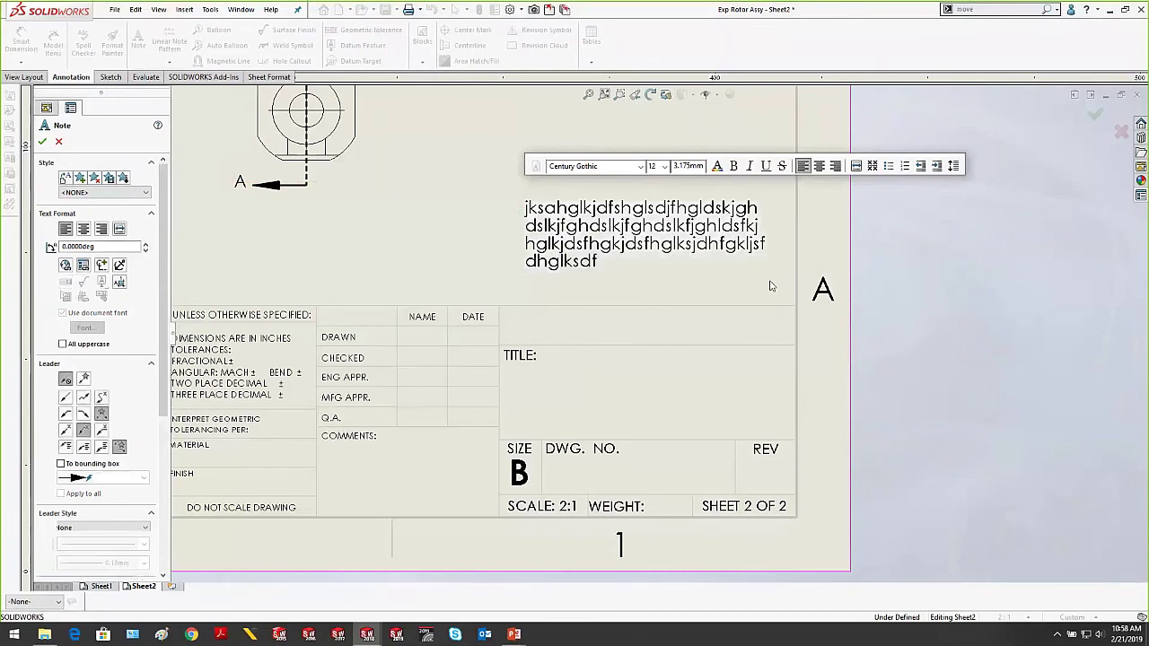
{"action": "key", "text": "Escape"}
{"action": "left_click", "coordinate": [731, 227]}
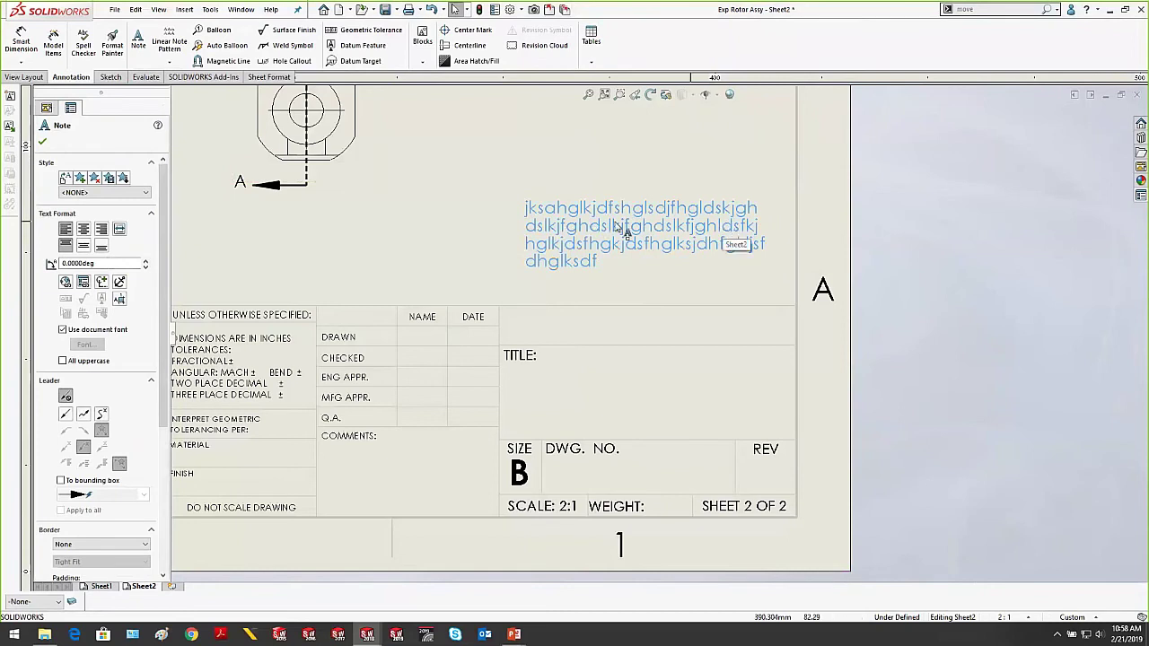
{"action": "key", "text": "Delete"}
Add the note "EXP ROTOR ASSEMBLY" in the DWG. NO. cell of the title block
{"action": "scroll", "coordinate": [725, 418], "scroll_direction": "down", "scroll_amount": 3}
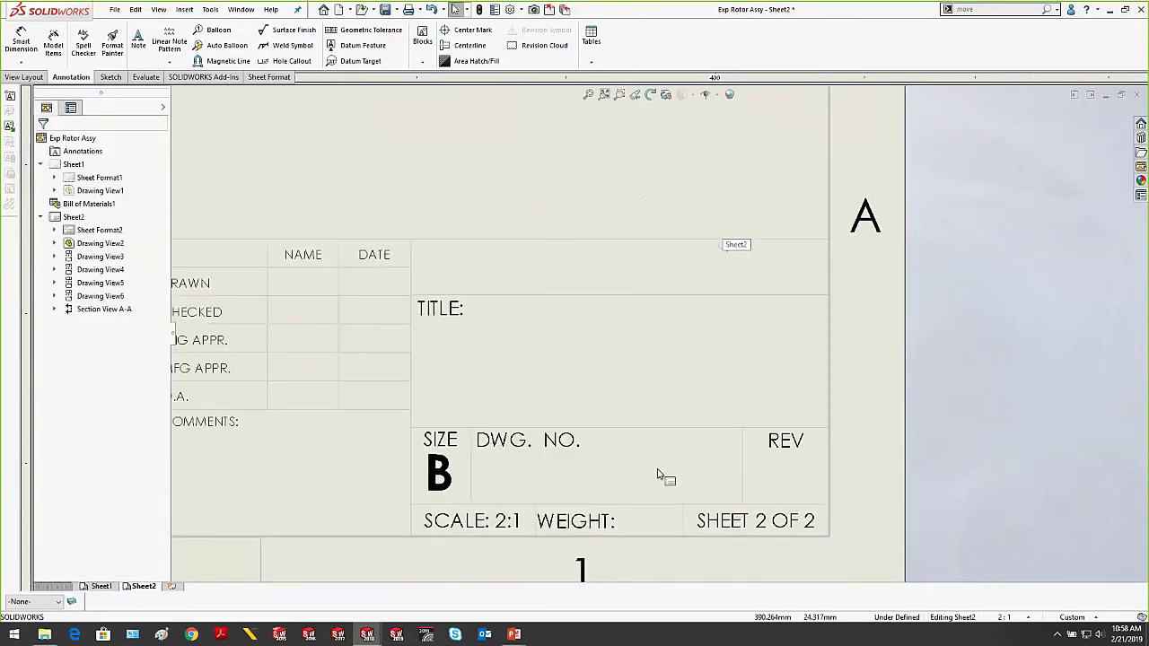
{"action": "left_click", "coordinate": [141, 45]}
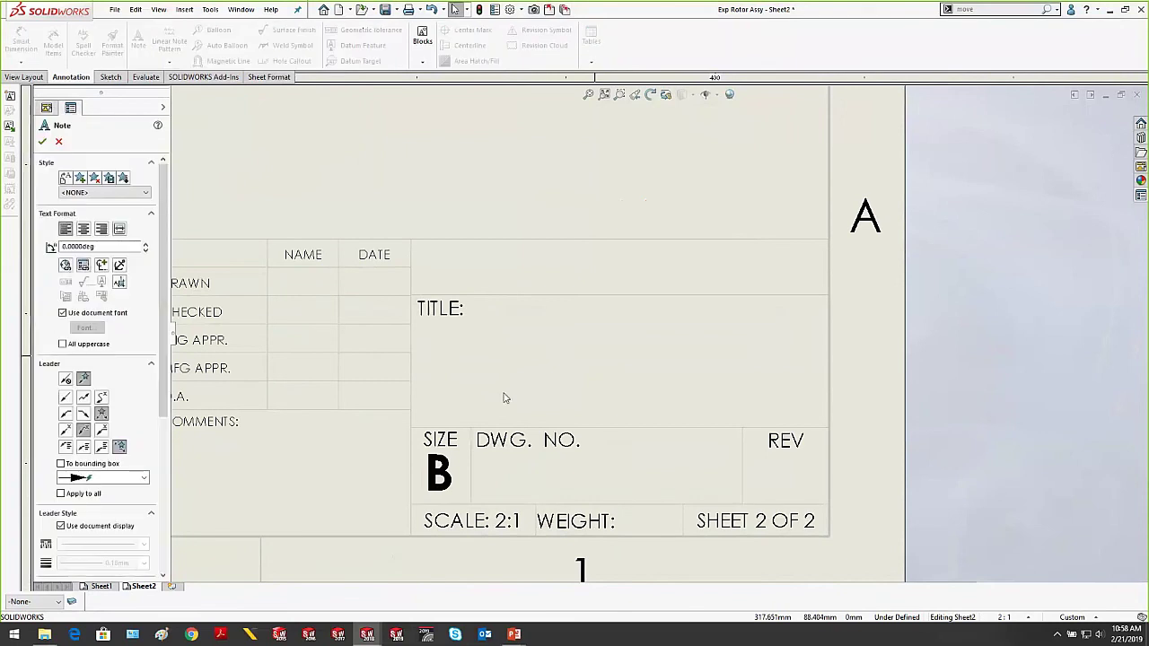
{"action": "left_click", "coordinate": [490, 463]}
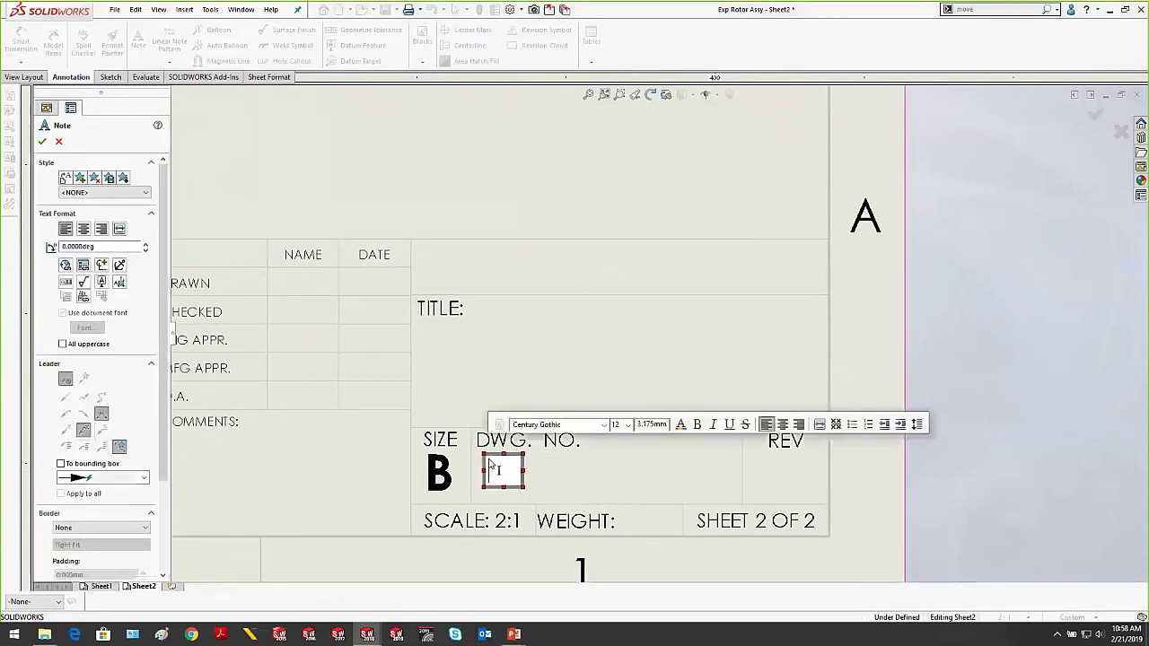
{"action": "key", "text": "Caps_Lock"}
{"action": "type", "text": "EXP R"}
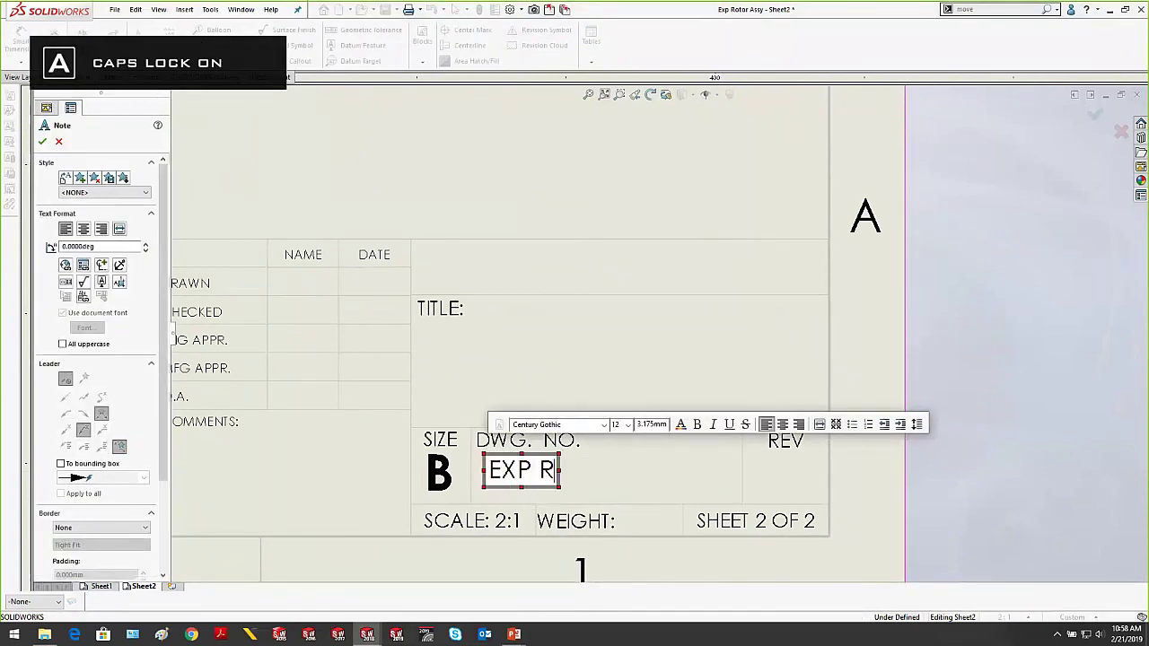
{"action": "type", "text": "OTOR"}
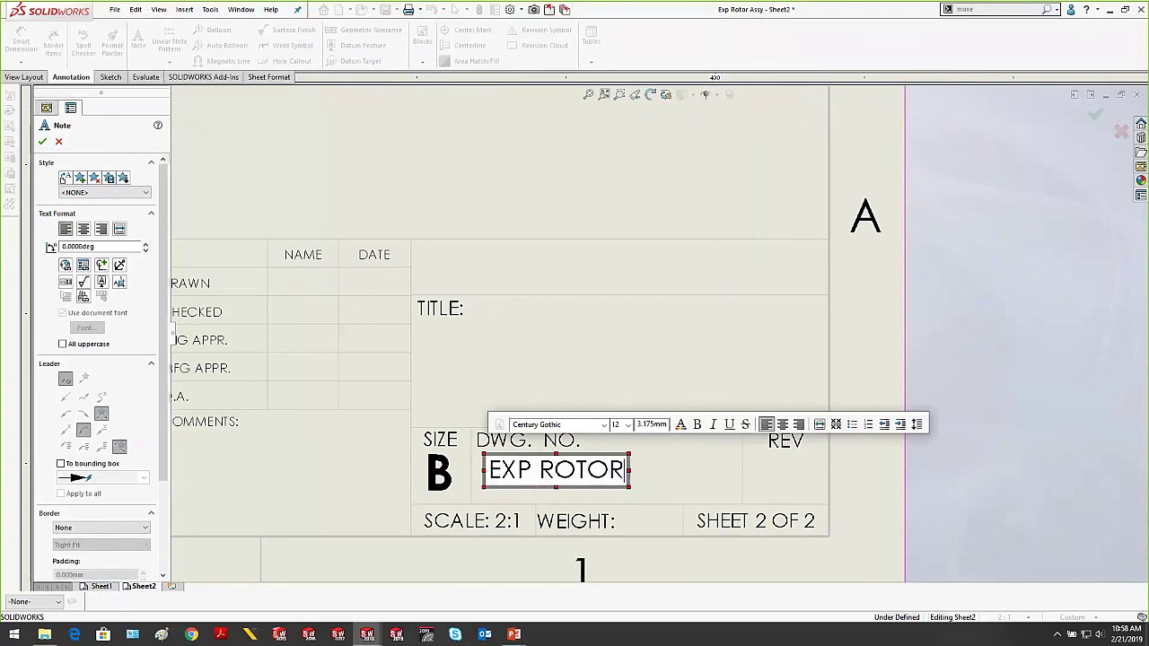
{"action": "type", "text": " ASSEMBLY"}
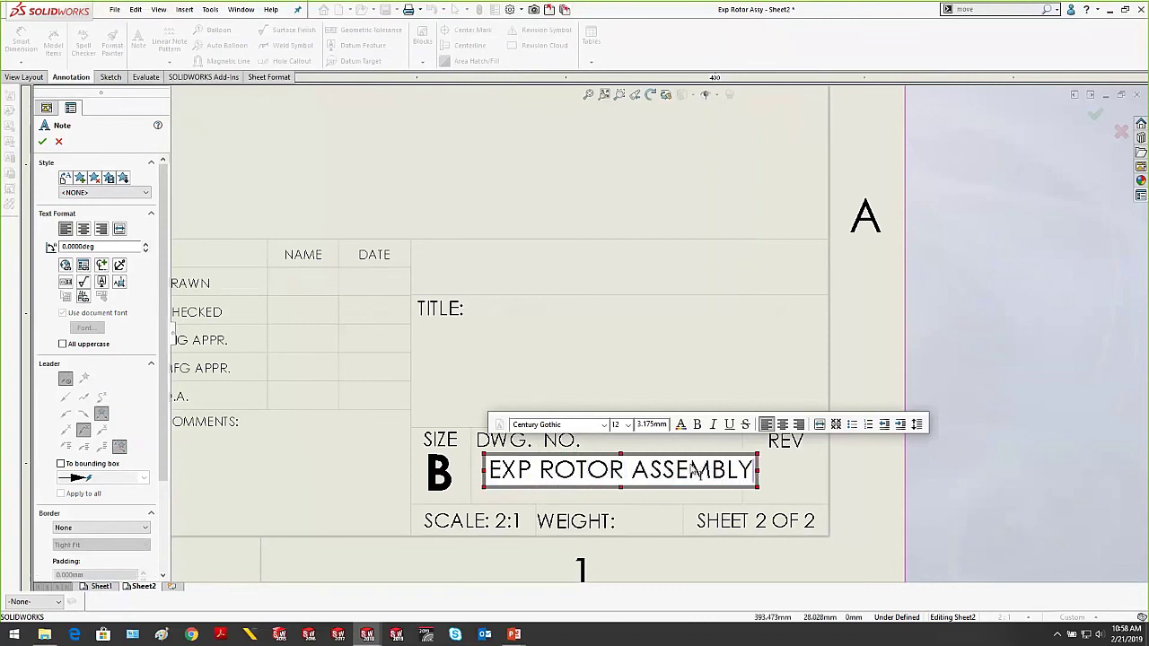
Set the EXP ROTOR ASSEMBLY note's font size to 16 and shift the note slightly closer to the SIZE cell
{"action": "left_click_drag", "start_coordinate": [489, 472], "coordinate": [769, 479]}
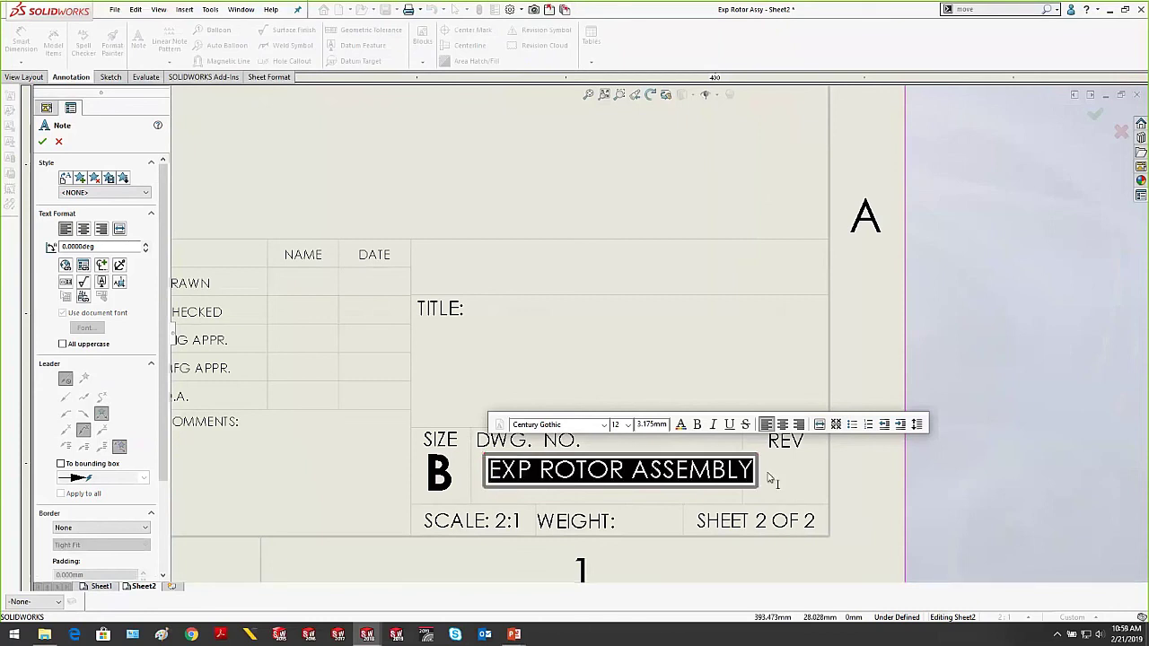
{"action": "left_click", "coordinate": [628, 425]}
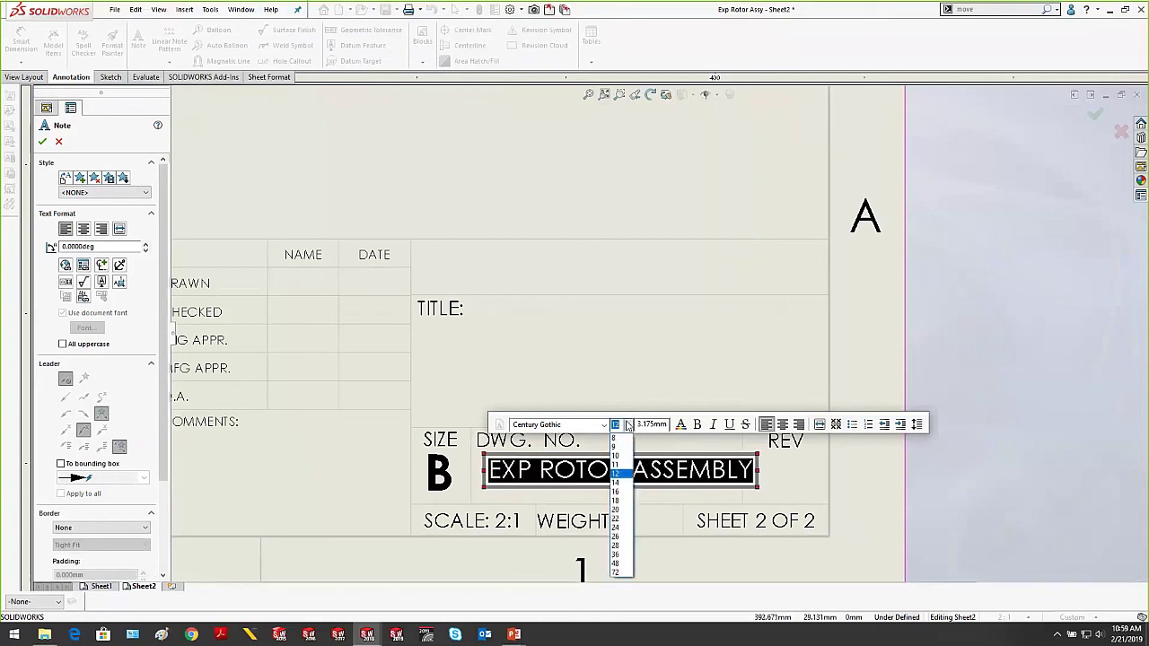
{"action": "left_click", "coordinate": [630, 499]}
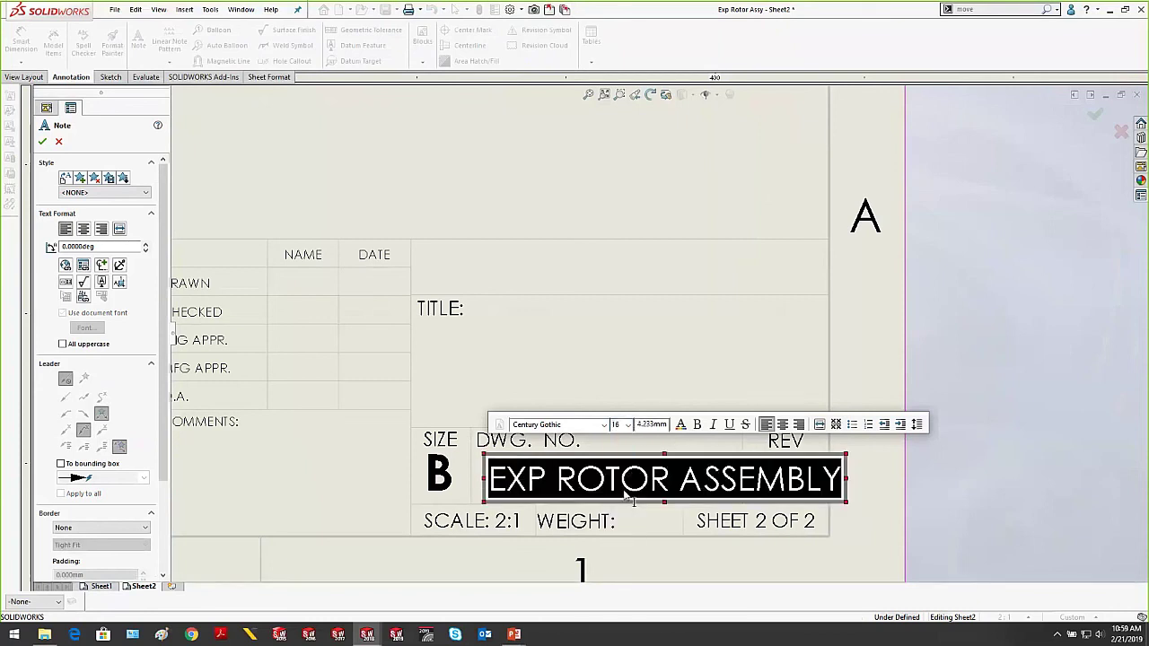
{"action": "left_click", "coordinate": [795, 290]}
{"action": "key", "text": "Escape"}
{"action": "mouse_move", "coordinate": [664, 485]}
{"action": "left_mouse_down"}
{"action": "mouse_move", "coordinate": [634, 475]}
{"action": "mouse_move", "coordinate": [646, 485]}
{"action": "left_mouse_up"}
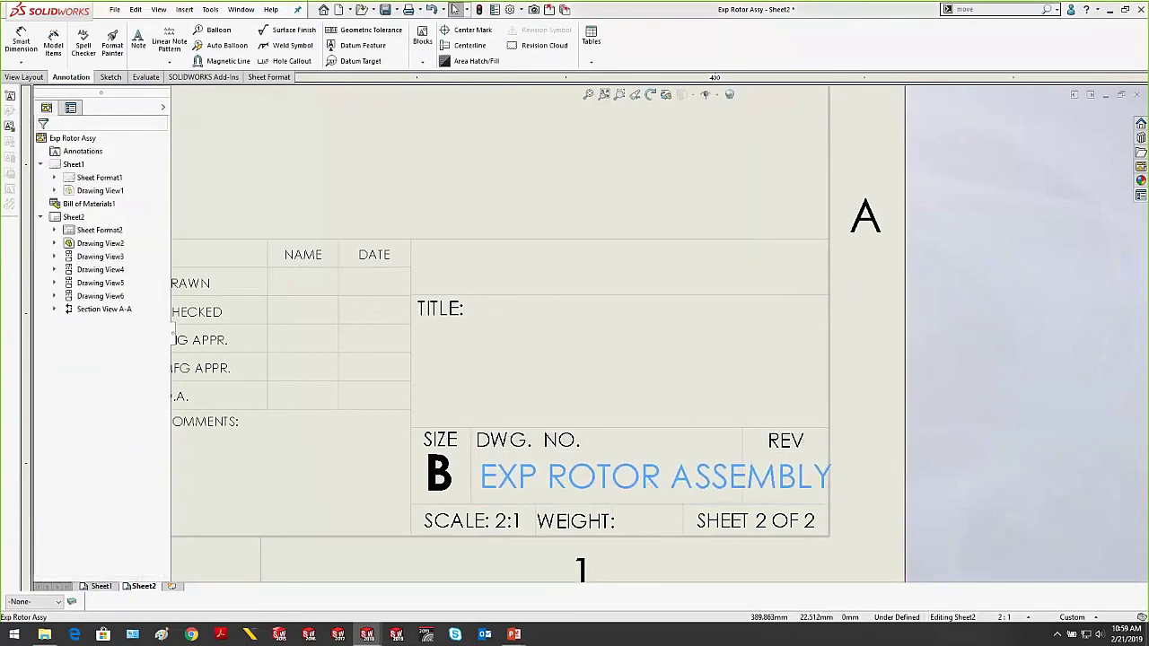
{"action": "left_click", "coordinate": [646, 484]}
Apply Fit Text to the EXP ROTOR ASSEMBLY note and narrow its text box to the width of the DWG. NO. cell
{"action": "scroll", "coordinate": [745, 439], "scroll_direction": "down", "scroll_amount": 2}
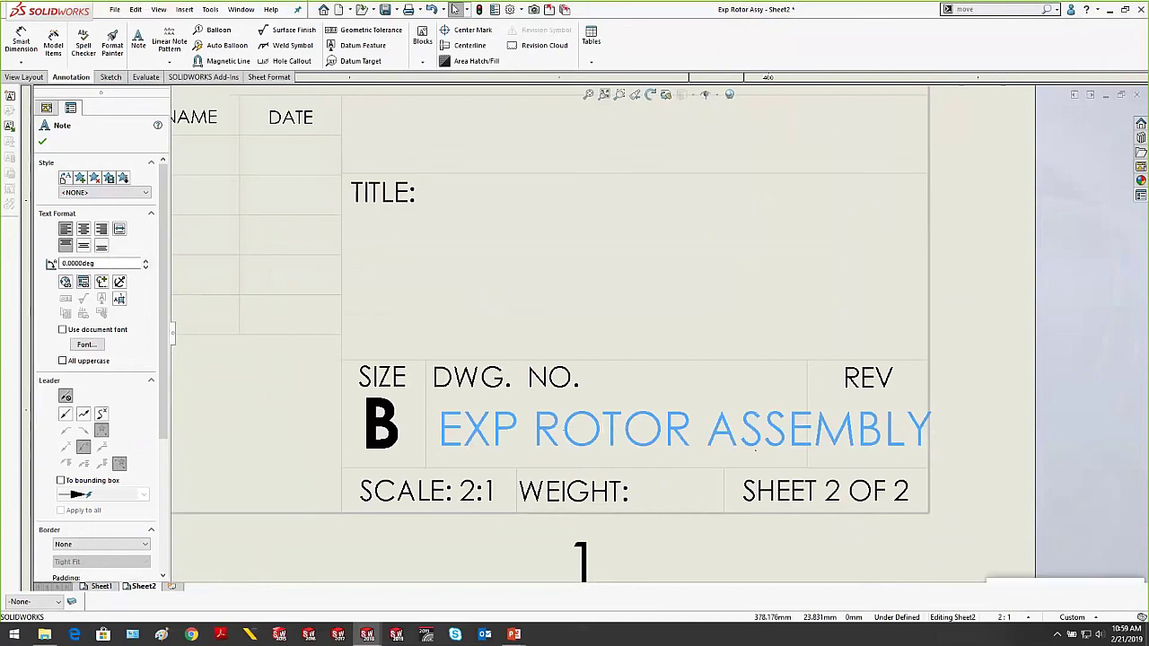
{"action": "double_click", "coordinate": [623, 427]}
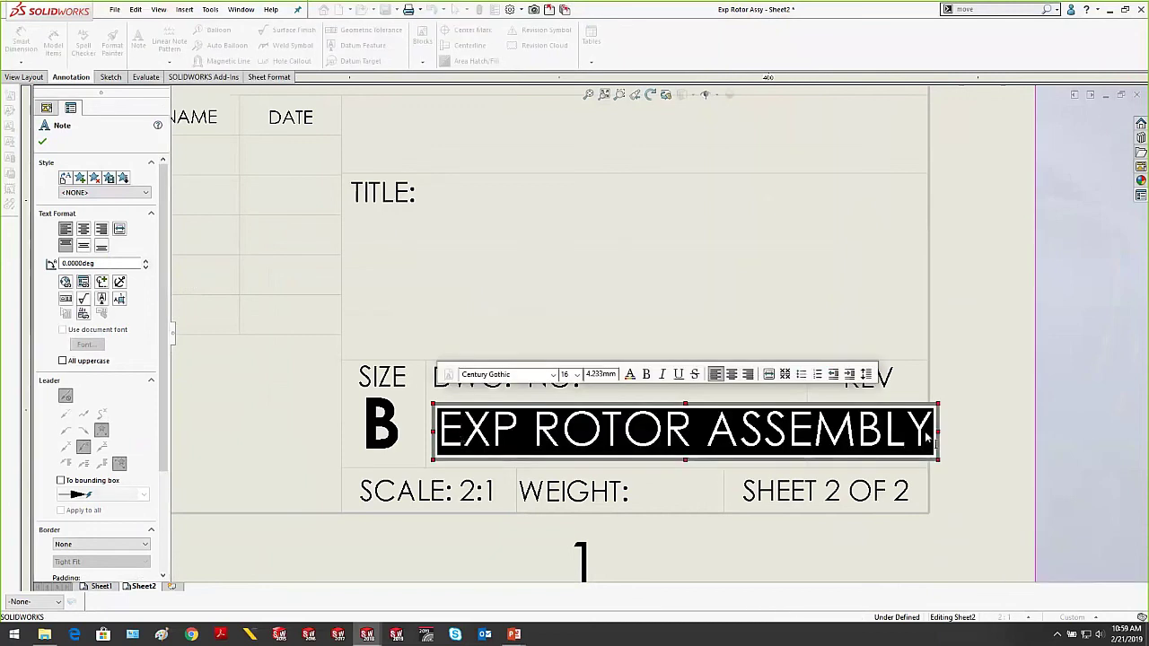
{"action": "left_click", "coordinate": [768, 374]}
{"action": "left_click_drag", "start_coordinate": [939, 433], "coordinate": [808, 435]}
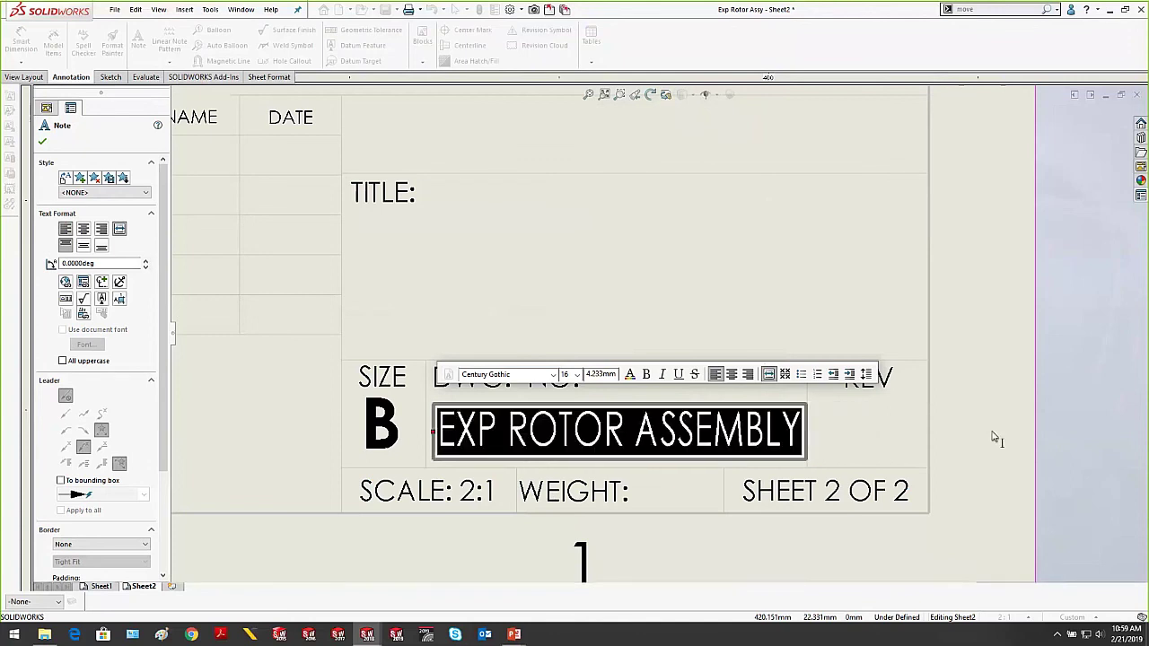
{"action": "left_click", "coordinate": [1059, 403]}
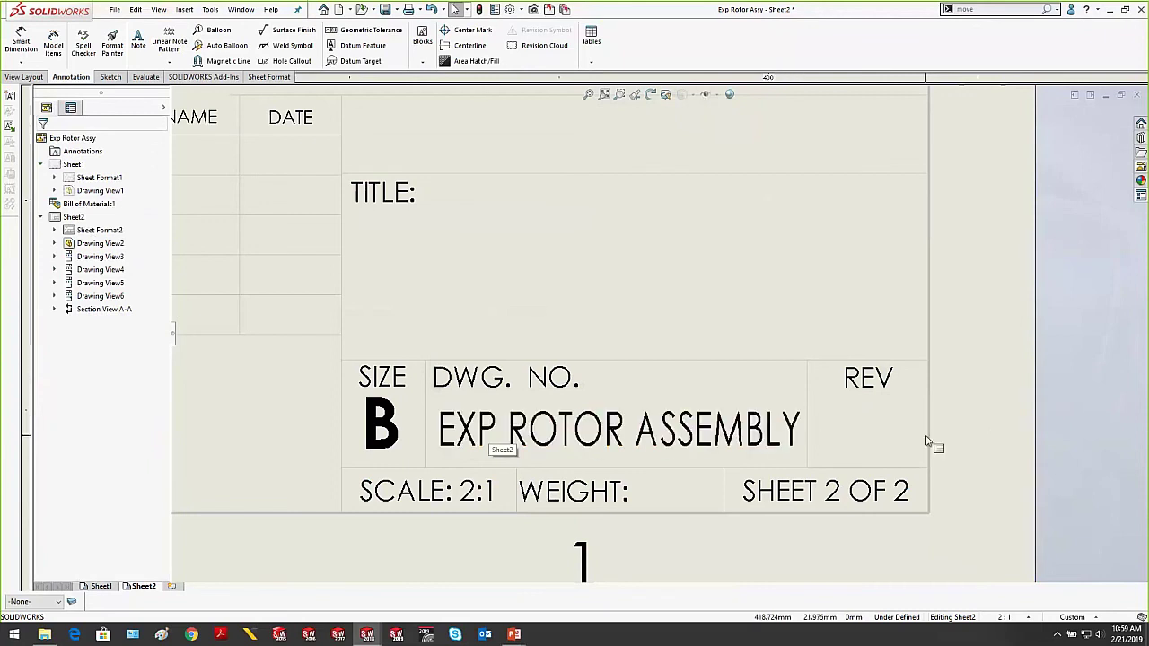
{"action": "left_click", "coordinate": [708, 574]}
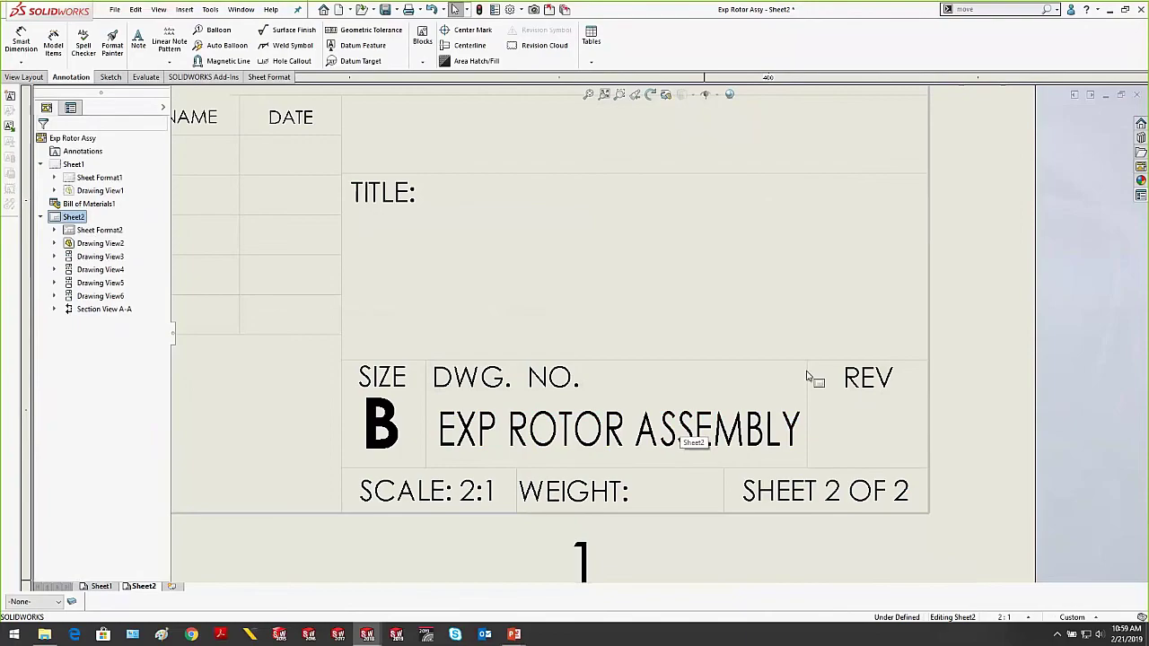
Switch to the PowerPoint slideshow and advance from the Tip #30 slide to the Tip #31: ALL UPPERCASE slide
{"action": "mouse_move", "coordinate": [513, 634]}
{"action": "left_click", "coordinate": [572, 574]}
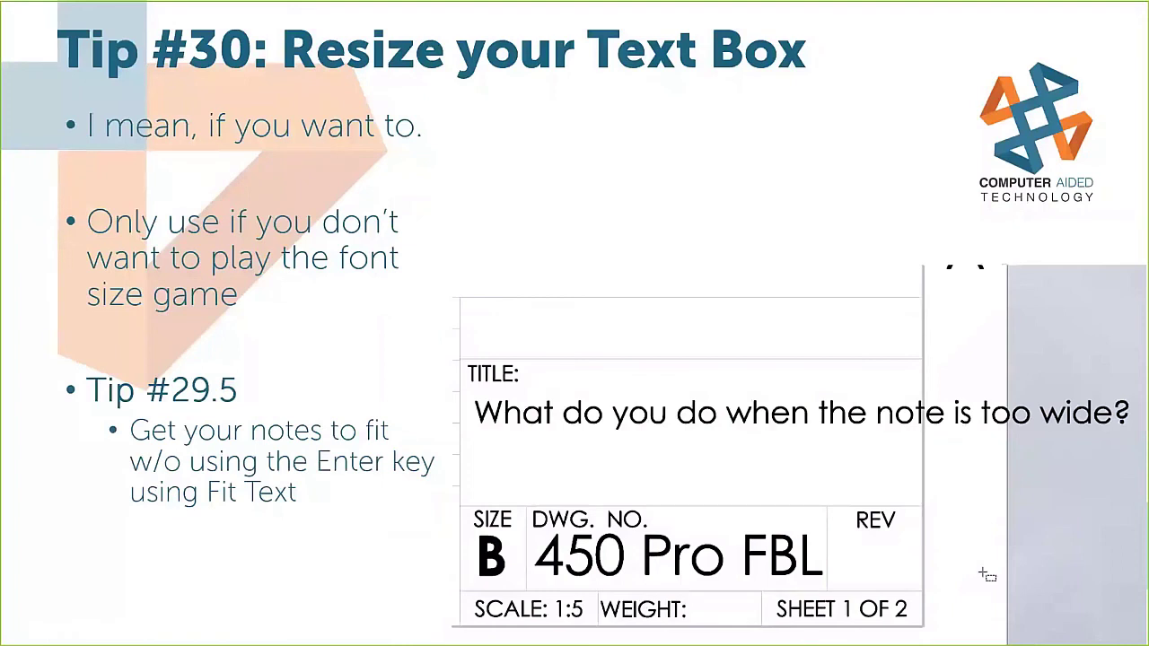
{"action": "key", "text": "Right"}
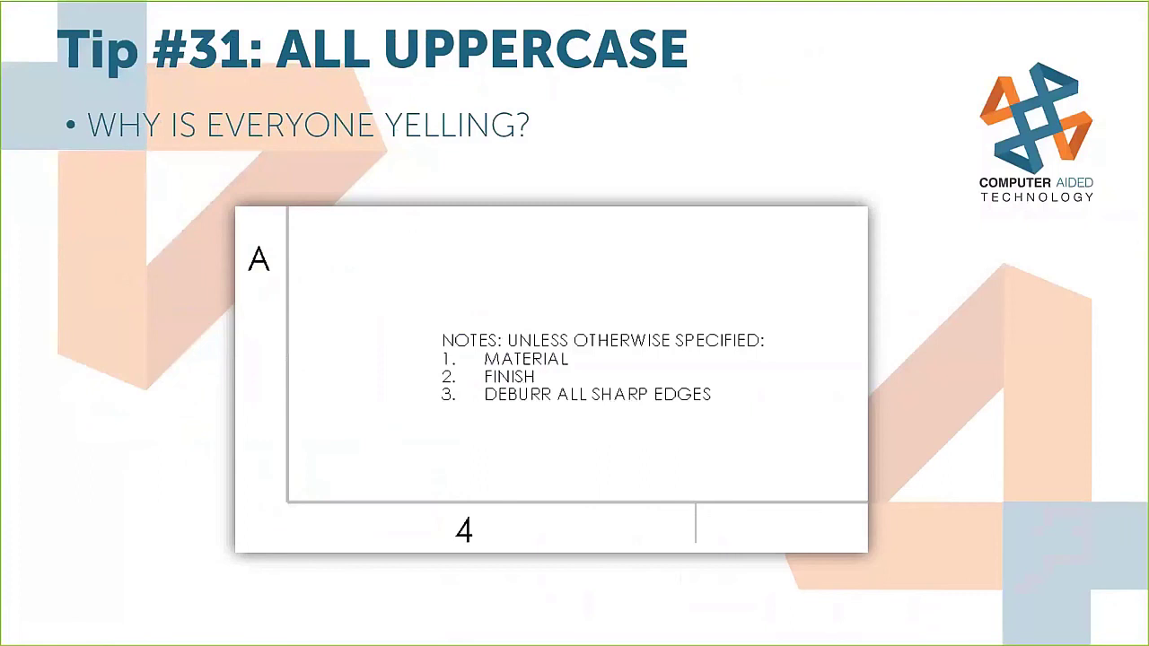
Switch back to the SOLIDWORKS drawing and place a note starting with "Unless Otherwise Specified:" in the empty sheet corner near zone A4
{"action": "left_click", "coordinate": [515, 376]}
{"action": "scroll", "coordinate": [577, 436], "scroll_direction": "up", "scroll_amount": 10}
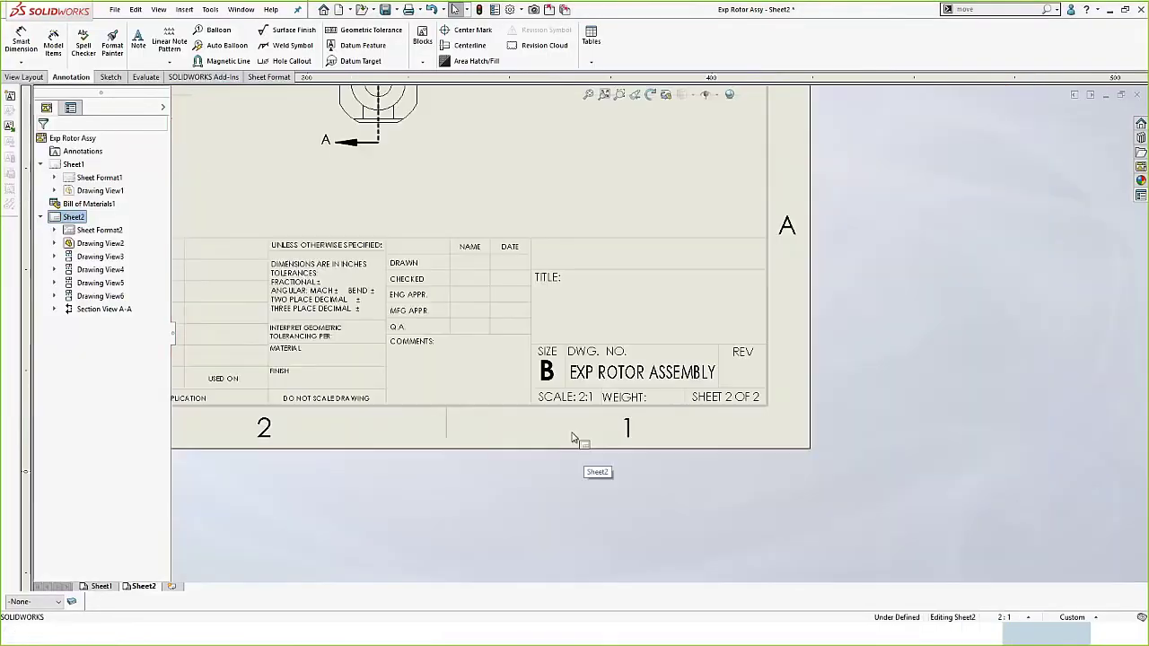
{"action": "scroll", "coordinate": [319, 305], "scroll_direction": "down", "scroll_amount": 1}
{"action": "scroll", "coordinate": [321, 314], "scroll_direction": "down", "scroll_amount": 4}
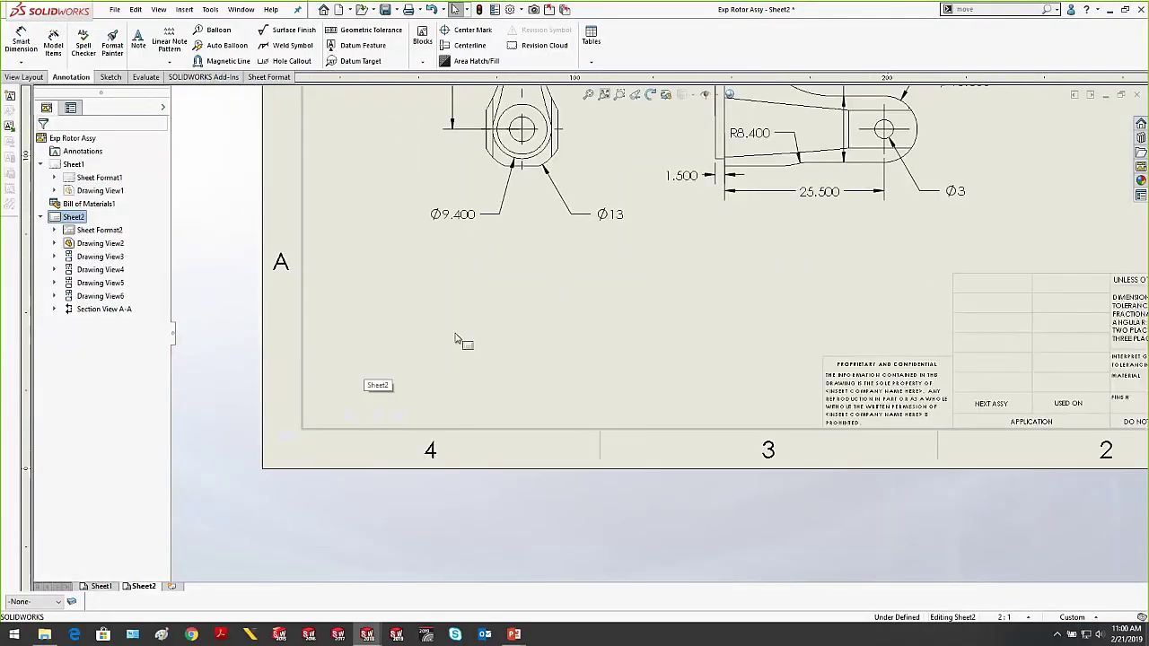
{"action": "left_click", "coordinate": [148, 52]}
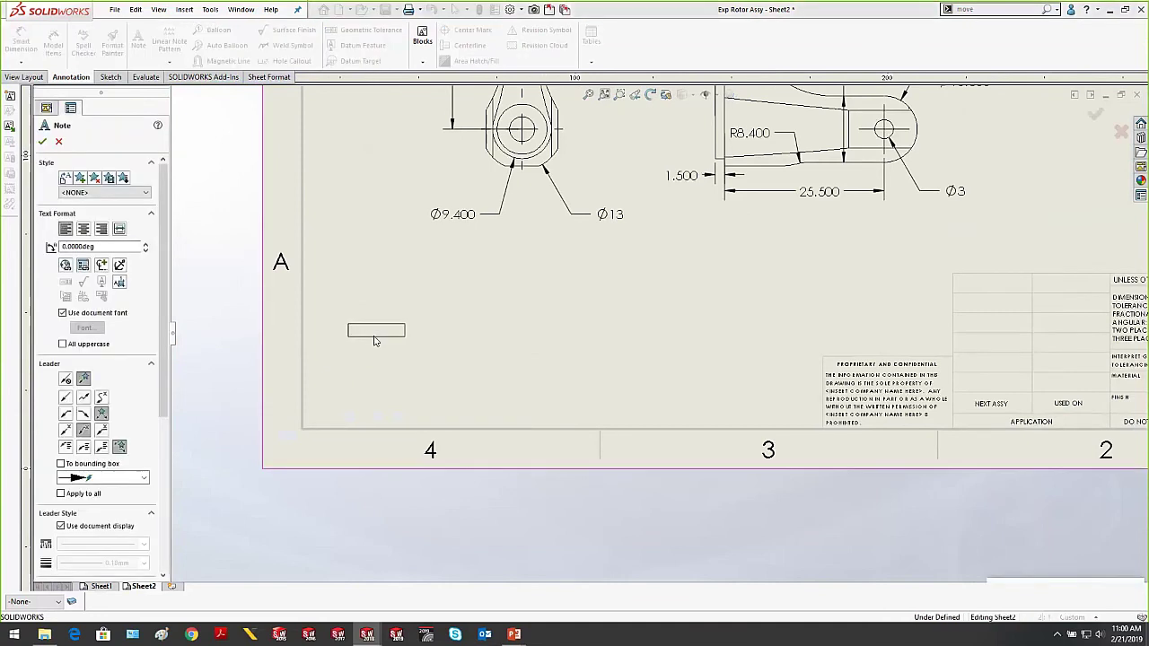
{"action": "left_click_drag", "start_coordinate": [349, 326], "coordinate": [550, 414]}
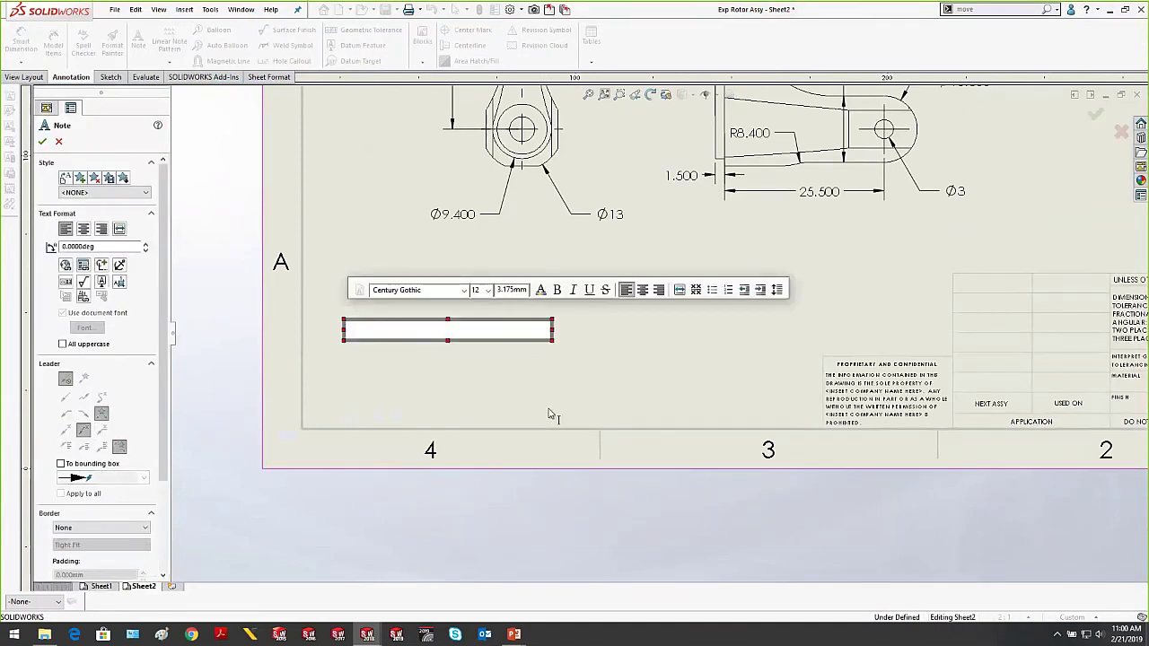
{"action": "type", "text": "UNLE"}
{"action": "key", "text": "BackSpace"}
{"action": "key", "text": "BackSpace"}
{"action": "key", "text": "BackSpace"}
{"action": "key", "text": "Caps_Lock"}
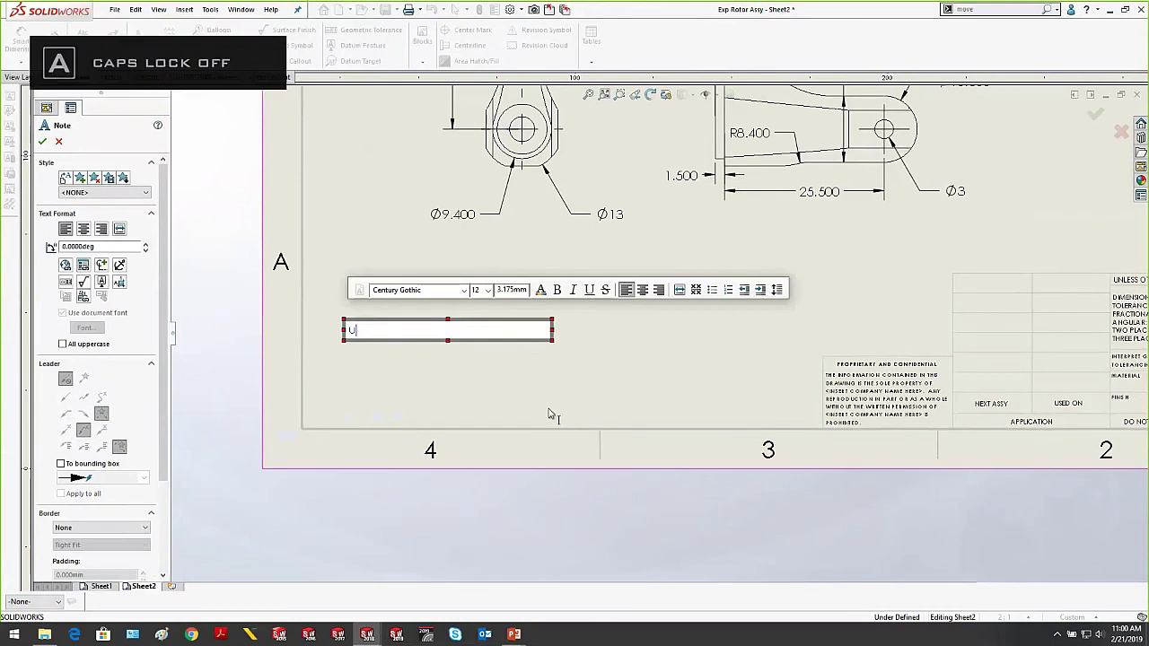
{"action": "type", "text": "nless"}
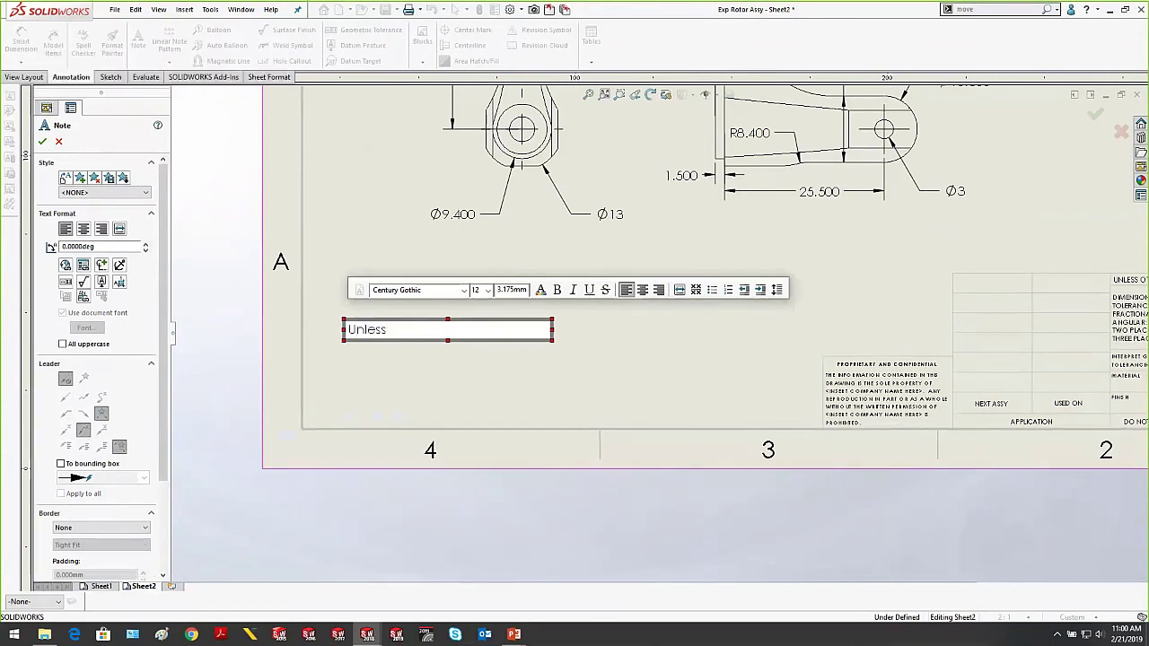
{"action": "type", "text": " Otherwise Specified:"}
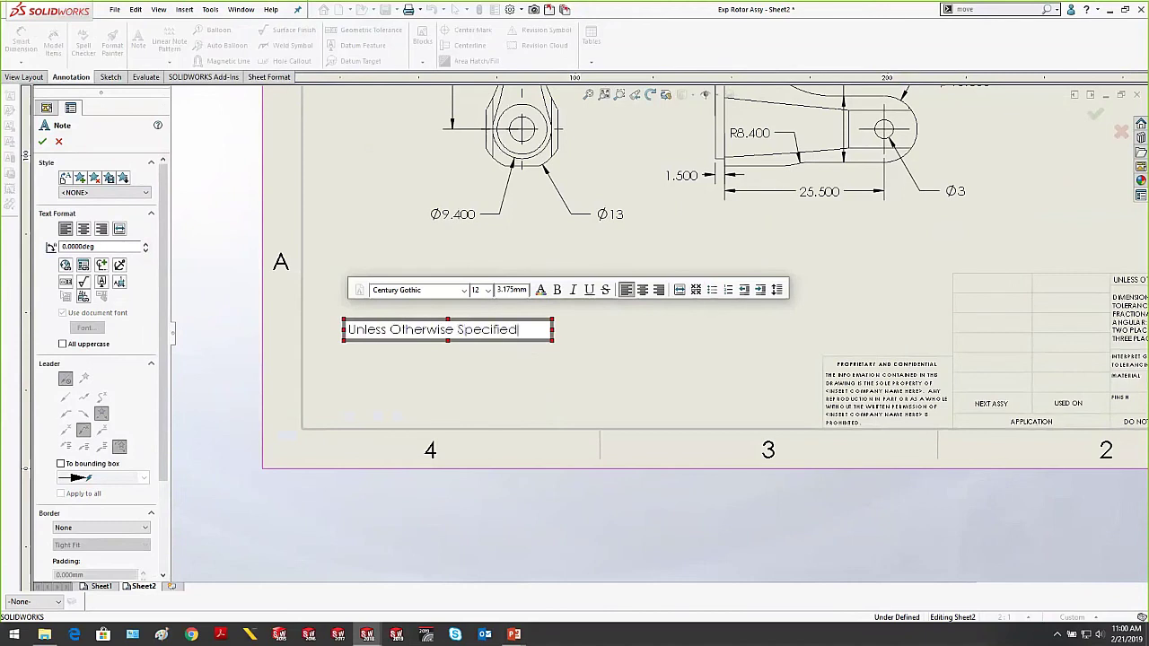
Add the lines "1) Use Stainless" and "2) Deburr All Edges" to the note and finish it
{"action": "key", "text": "Return"}
{"action": "type", "text": "1) U"}
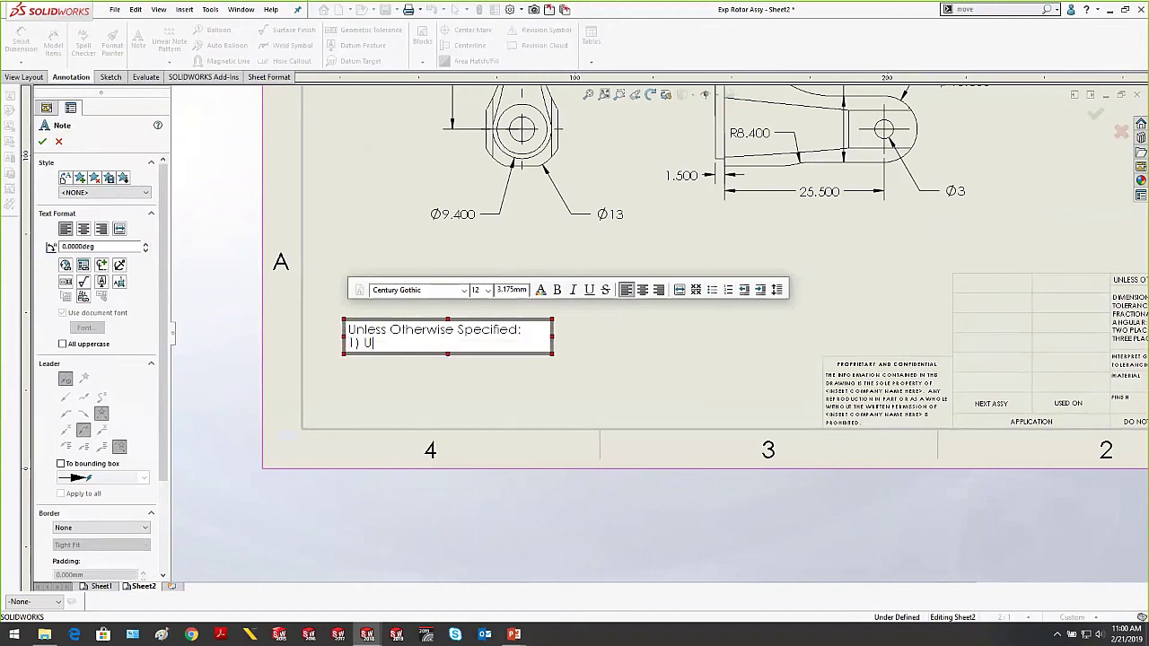
{"action": "type", "text": "se Stainless"}
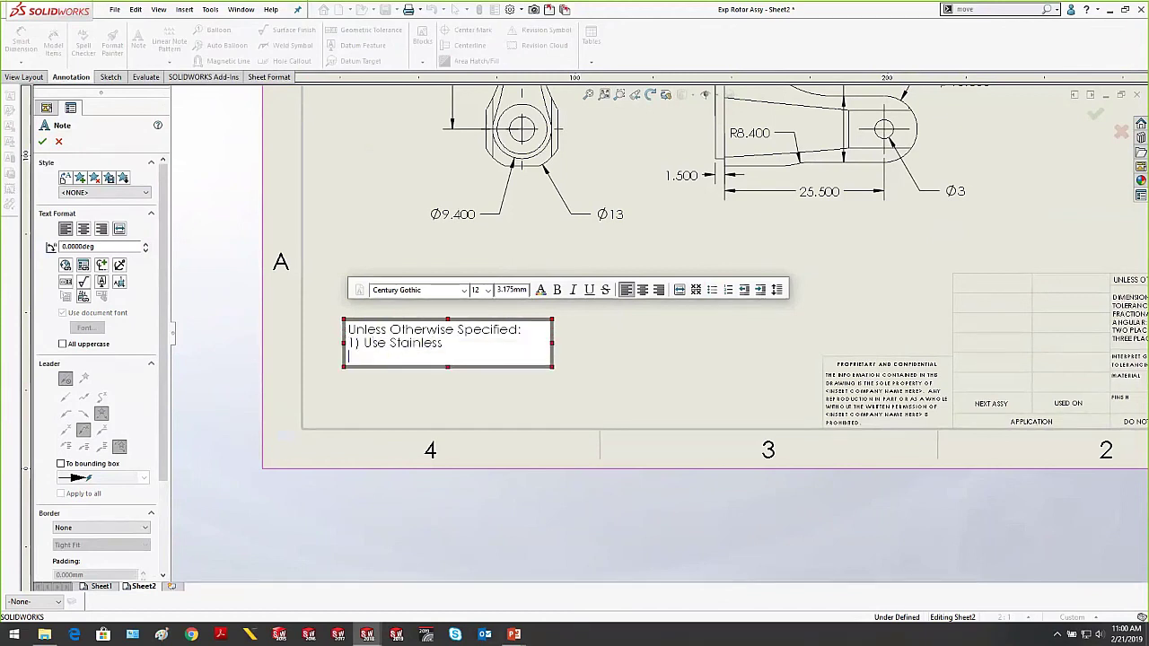
{"action": "key", "text": "Return"}
{"action": "type", "text": "2) Deburr"}
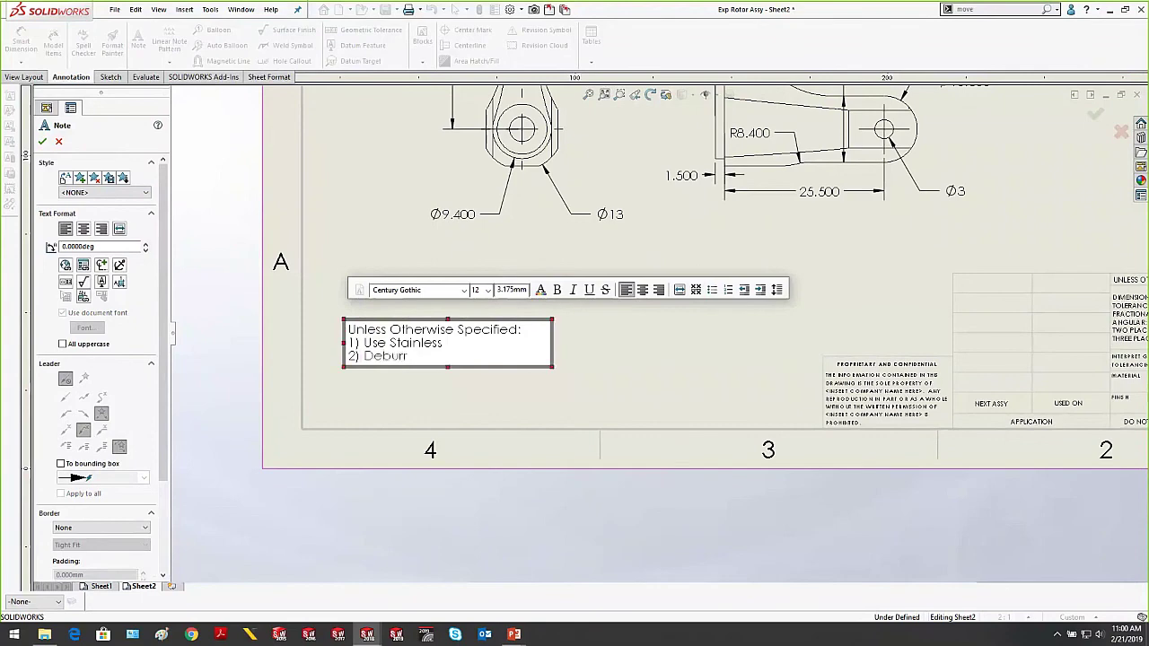
{"action": "type", "text": " All Edges"}
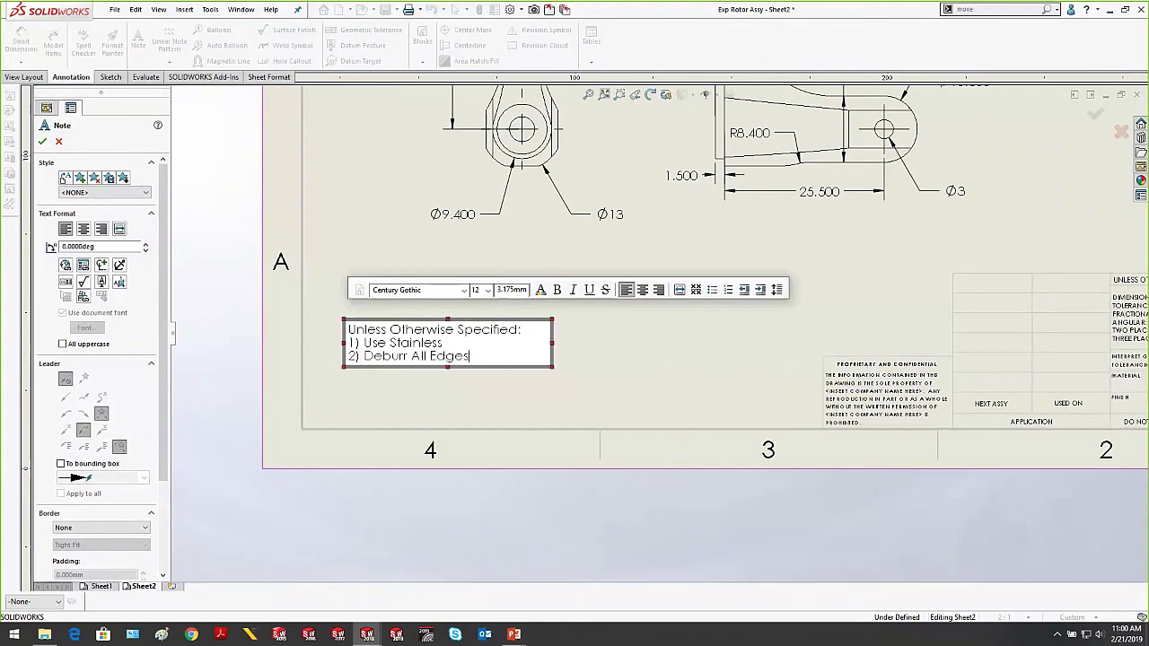
{"action": "left_click", "coordinate": [661, 364]}
Apply All uppercase to the Unless Otherwise Specified note
{"action": "scroll", "coordinate": [351, 365], "scroll_direction": "down", "scroll_amount": 2}
{"action": "scroll", "coordinate": [435, 357], "scroll_direction": "down", "scroll_amount": 1}
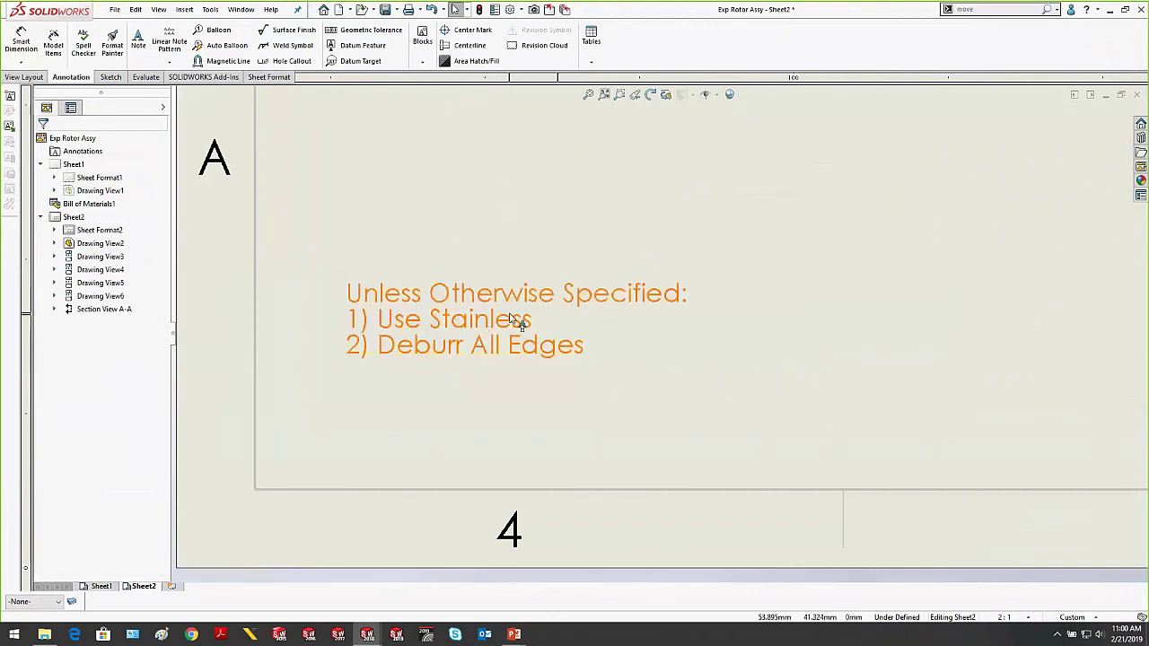
{"action": "left_click", "coordinate": [418, 321]}
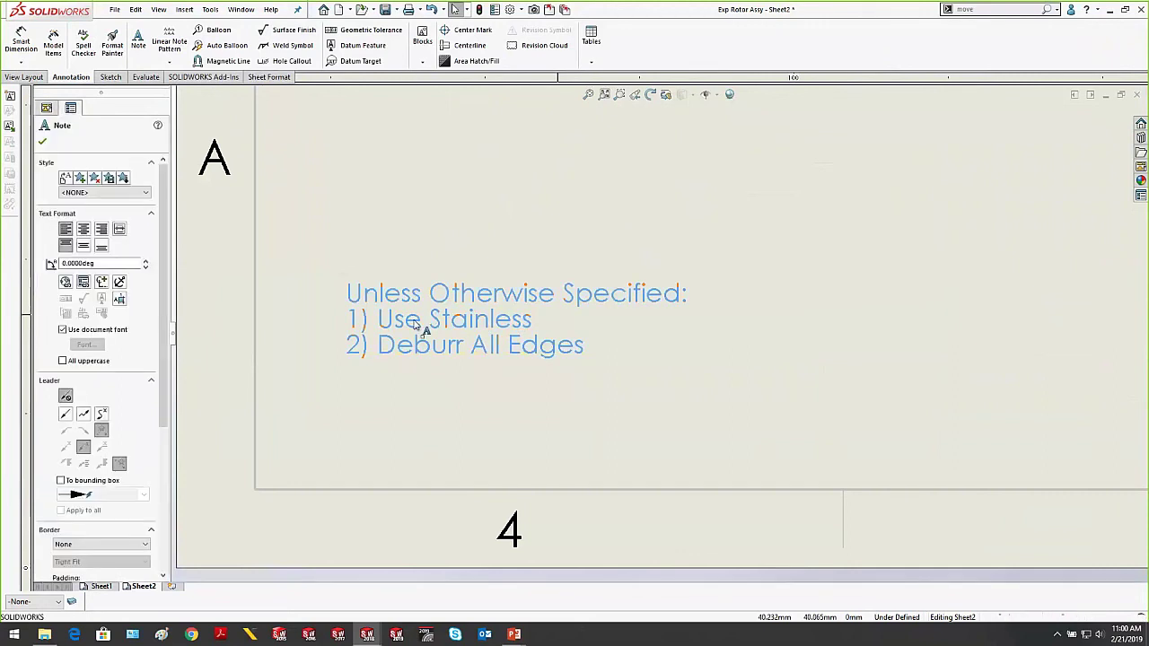
{"action": "left_click", "coordinate": [63, 362]}
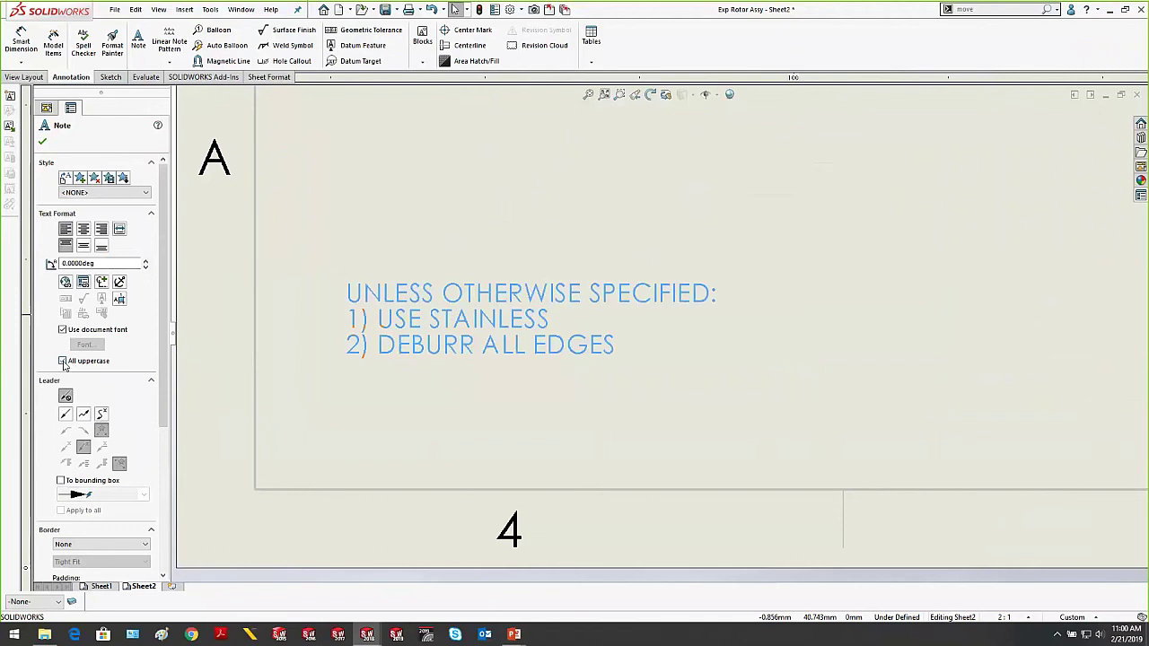
Turn All uppercase off for the Unless Otherwise Specified note, restore it and deselect the note
{"action": "left_click", "coordinate": [253, 383]}
{"action": "left_click", "coordinate": [382, 319]}
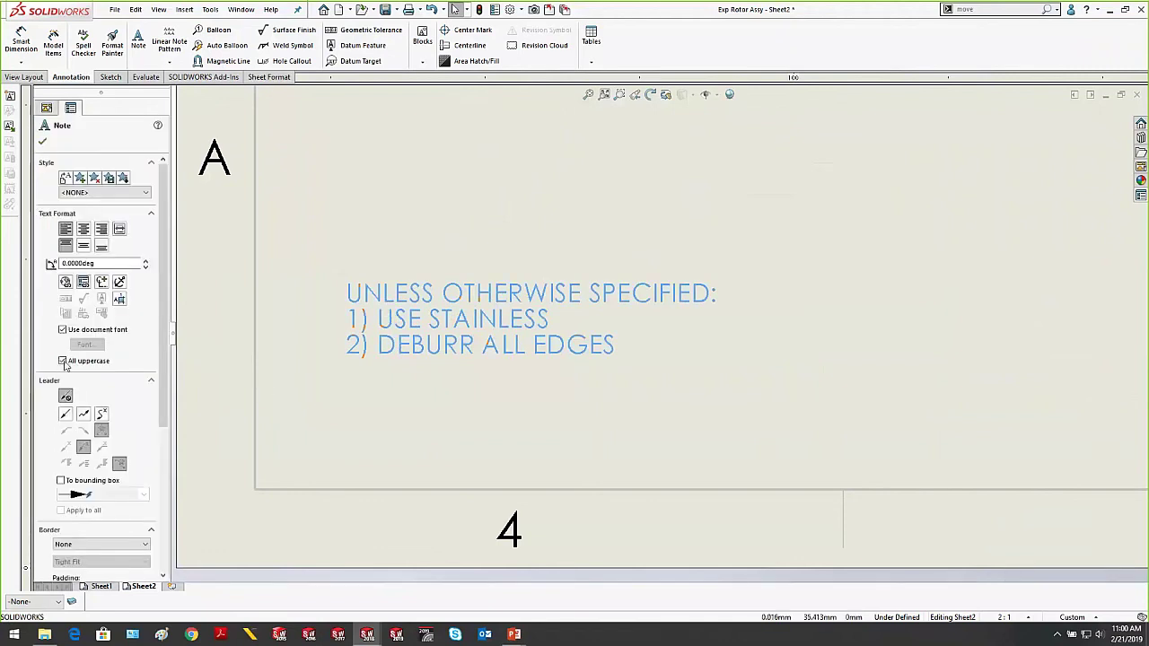
{"action": "left_click", "coordinate": [63, 362]}
{"action": "left_click", "coordinate": [380, 392]}
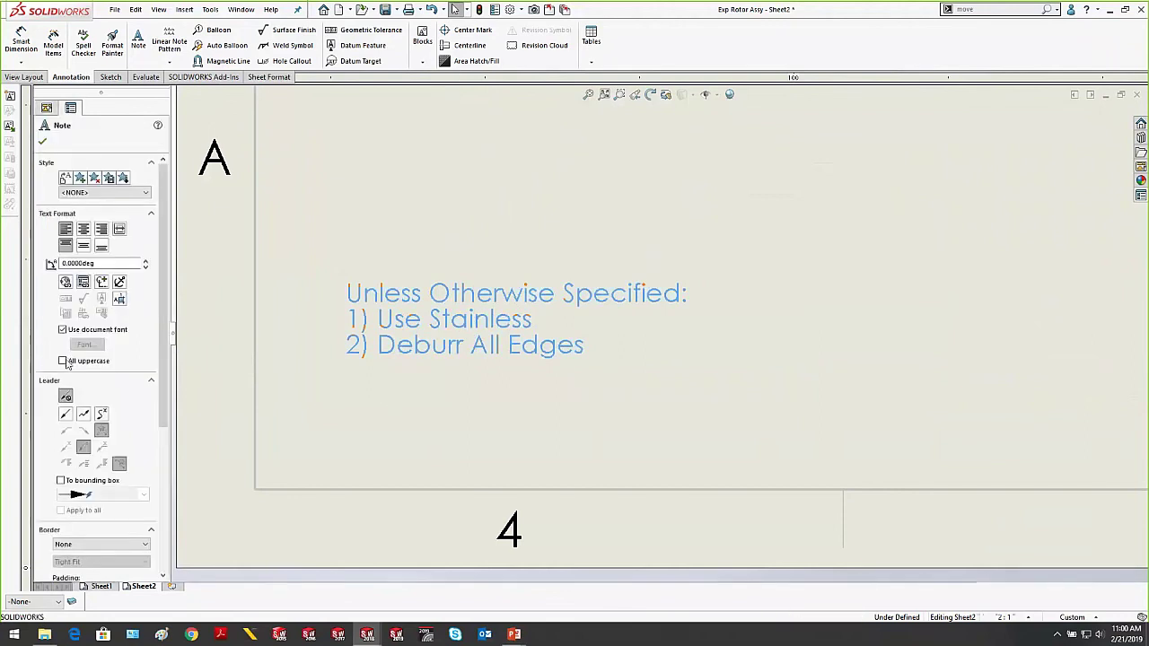
{"action": "left_click", "coordinate": [63, 361]}
{"action": "left_click", "coordinate": [268, 368]}
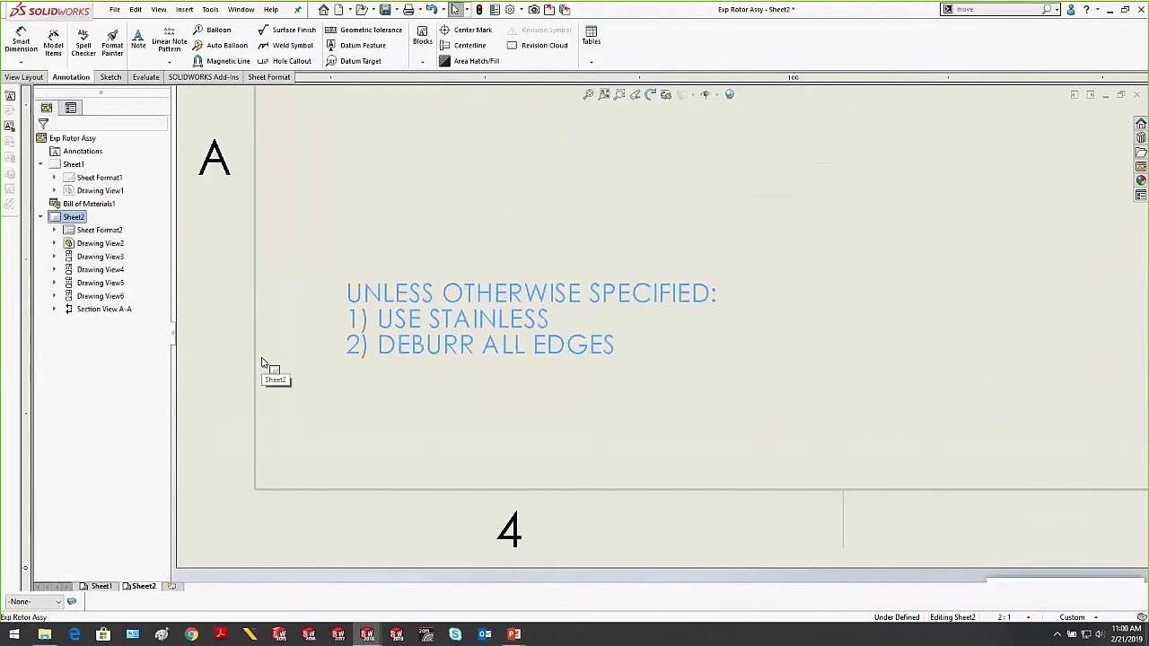
Open Sheet1 and apply All uppercase to the entire bill of materials table
{"action": "scroll", "coordinate": [648, 334], "scroll_direction": "up", "scroll_amount": 9}
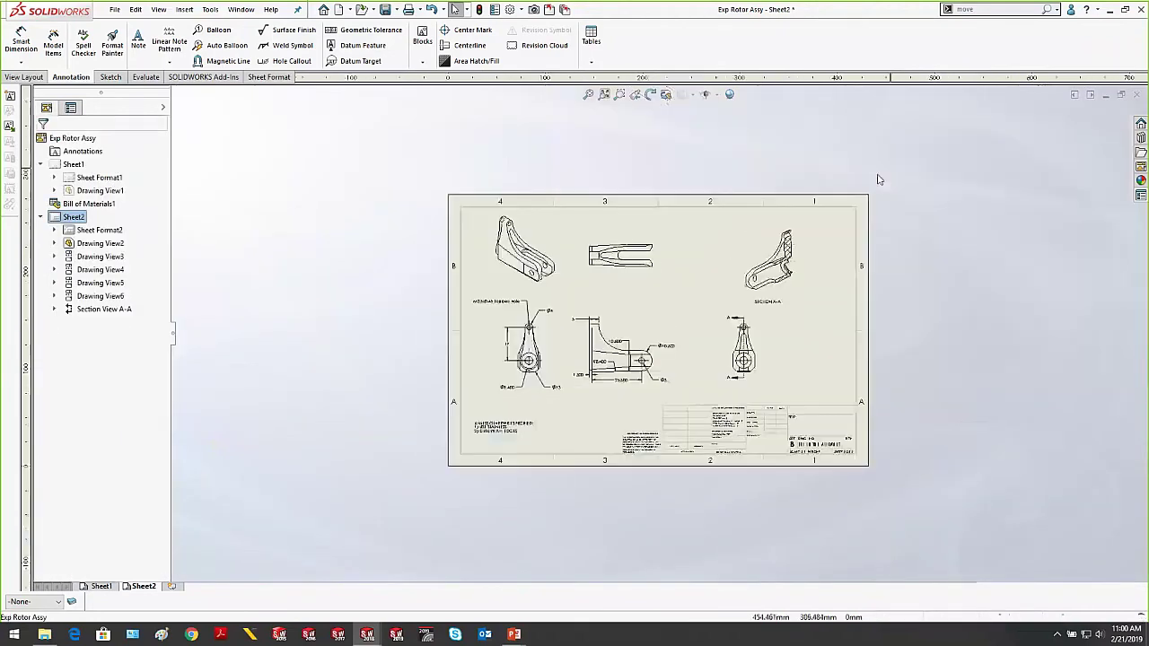
{"action": "scroll", "coordinate": [685, 371], "scroll_direction": "down", "scroll_amount": 1}
{"action": "scroll", "coordinate": [684, 371], "scroll_direction": "down", "scroll_amount": 2}
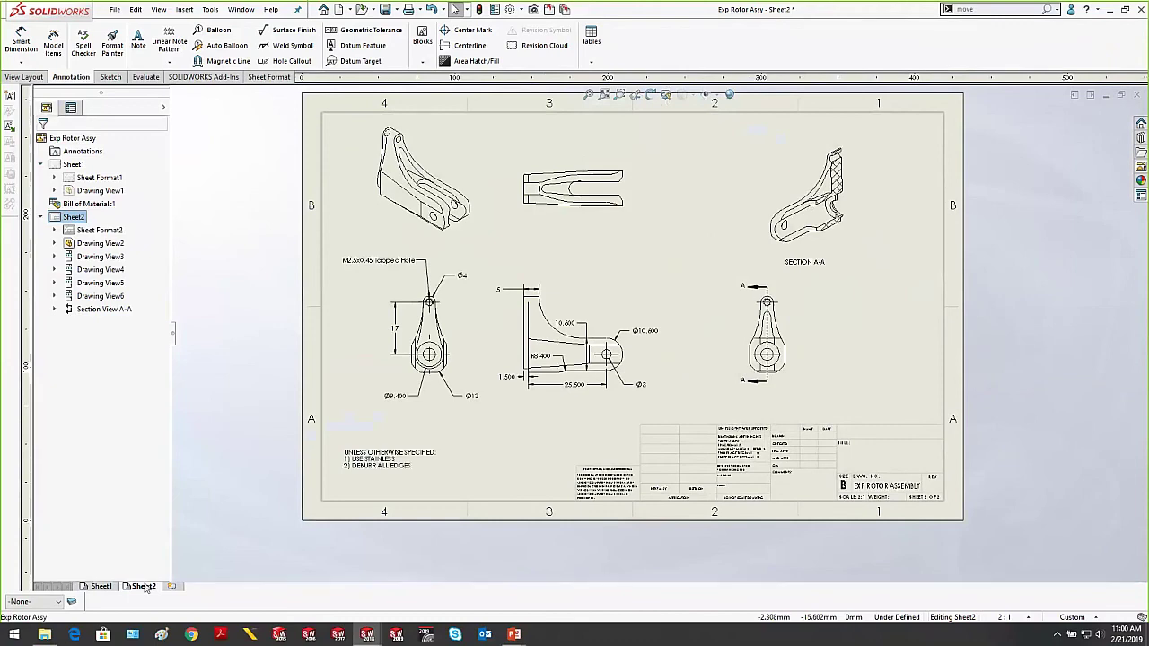
{"action": "left_click", "coordinate": [100, 586]}
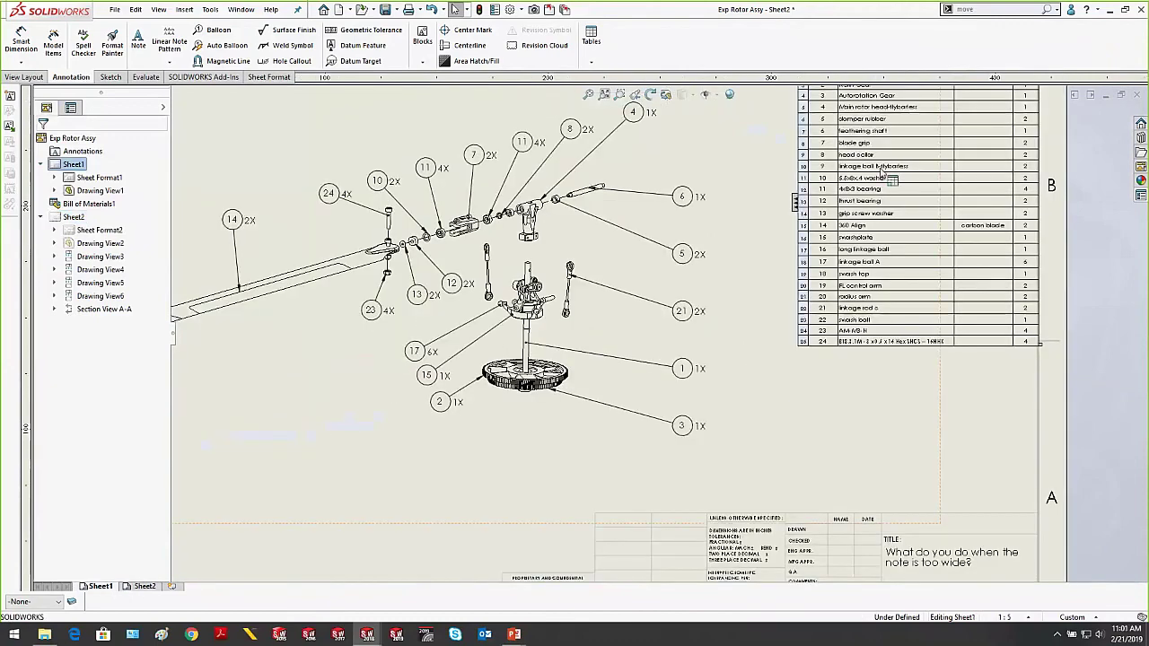
{"action": "scroll", "coordinate": [884, 175], "scroll_direction": "down", "scroll_amount": 2}
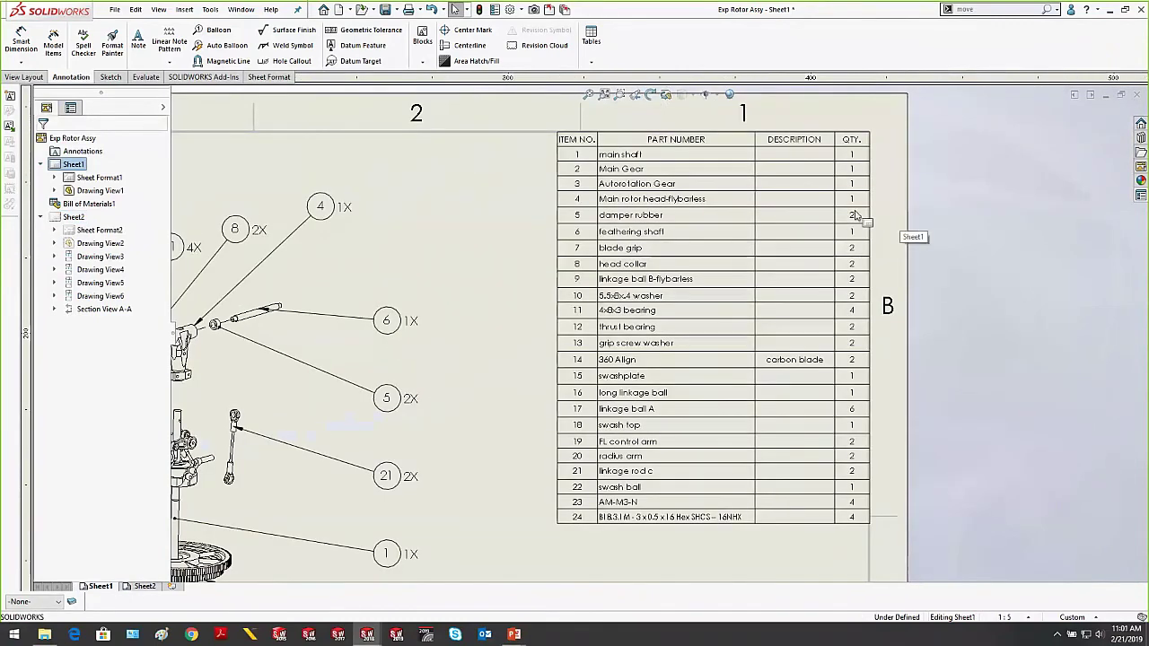
{"action": "left_click", "coordinate": [857, 216]}
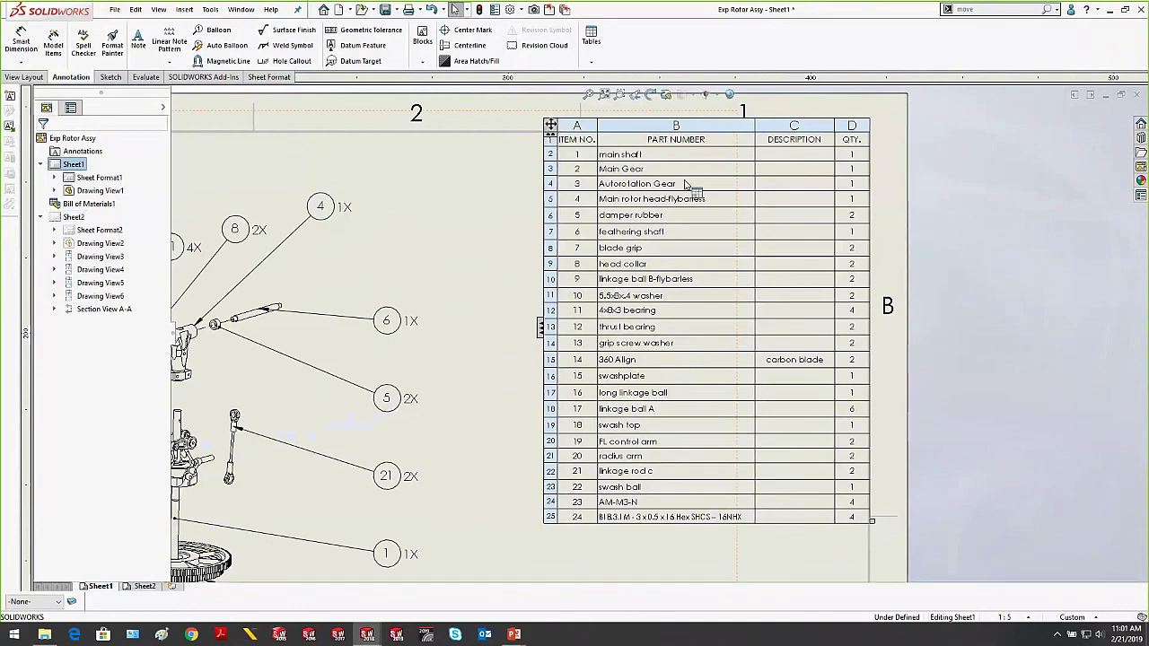
{"action": "scroll", "coordinate": [685, 184], "scroll_direction": "down", "scroll_amount": 1}
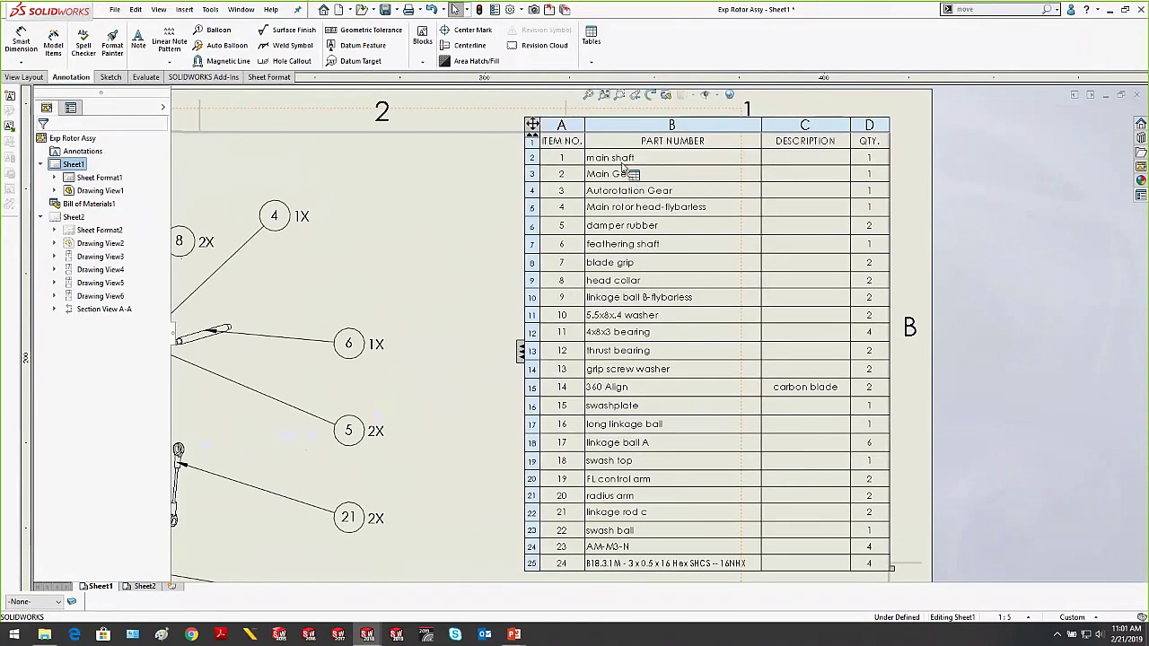
{"action": "left_click", "coordinate": [533, 126]}
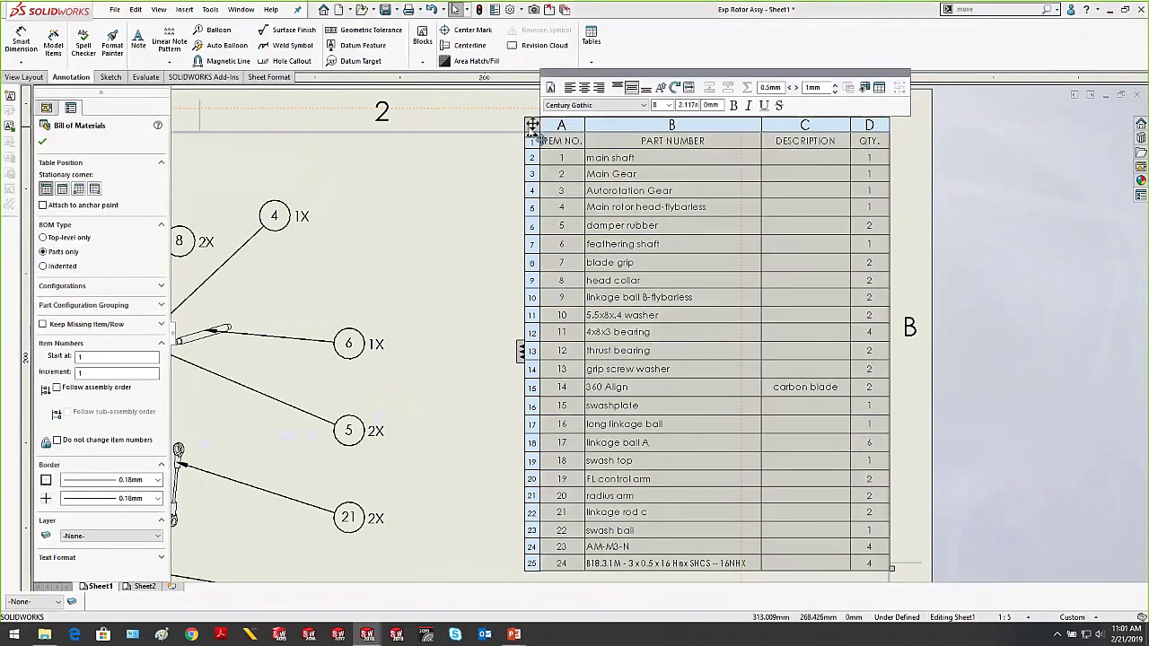
{"action": "left_click", "coordinate": [665, 90]}
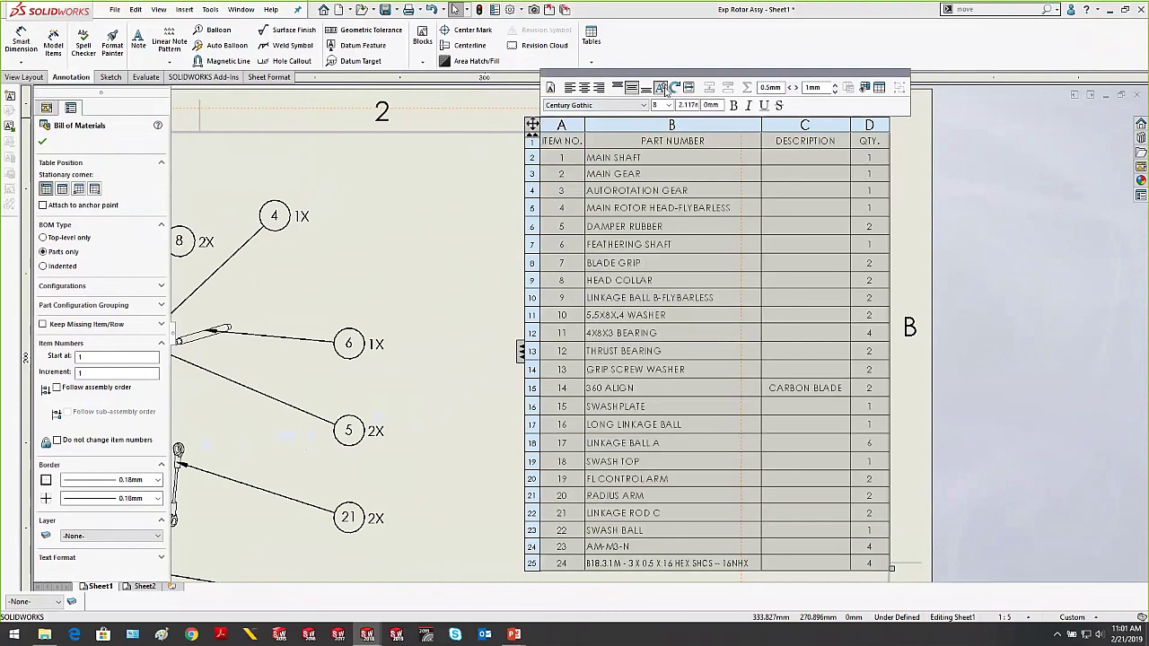
{"action": "left_click", "coordinate": [1051, 219]}
{"action": "left_click", "coordinate": [686, 155]}
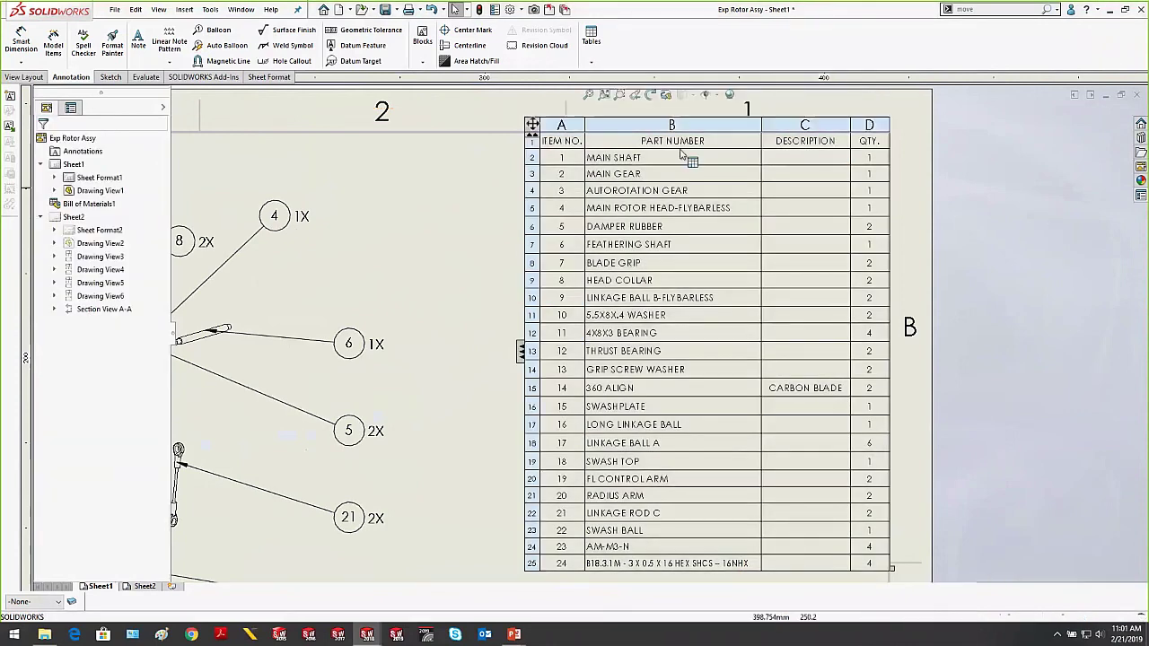
Turn All uppercase off and back on for the whole bill of materials, then deselect the table
{"action": "left_click", "coordinate": [532, 124]}
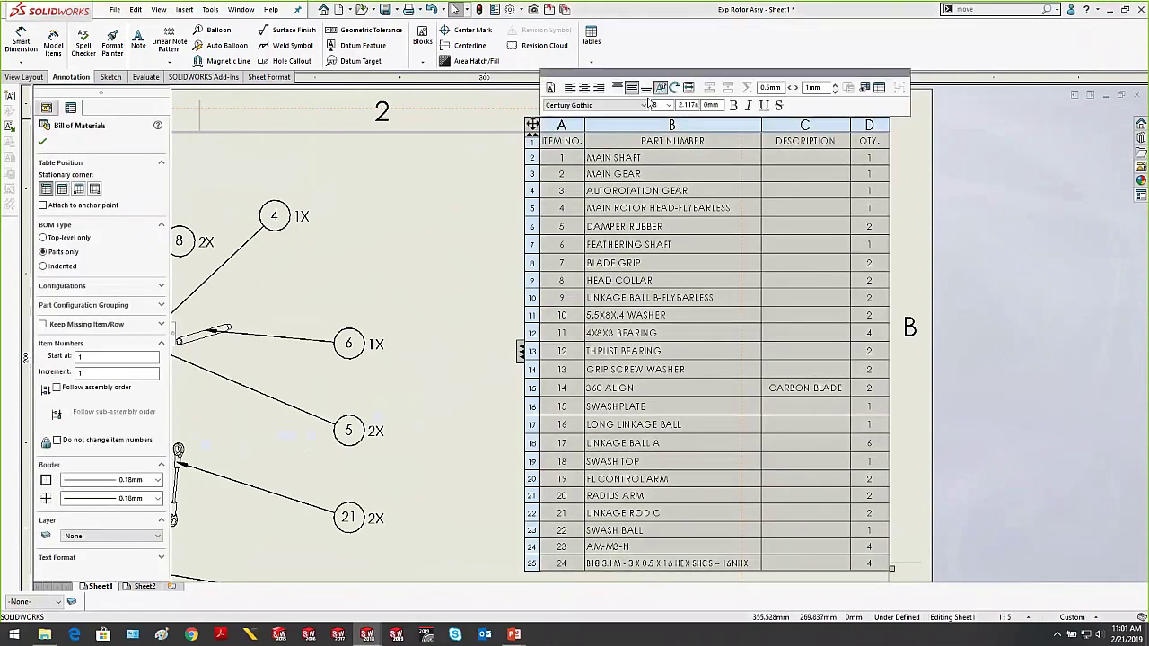
{"action": "left_click", "coordinate": [661, 88]}
{"action": "left_click", "coordinate": [661, 88]}
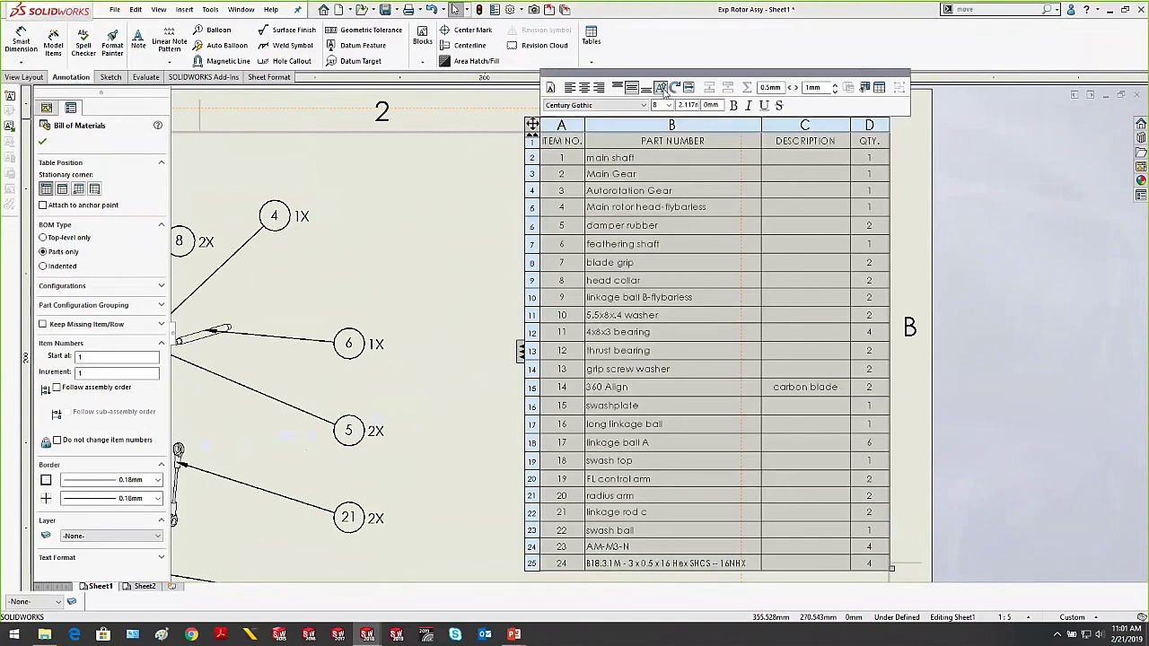
{"action": "left_click", "coordinate": [1023, 275]}
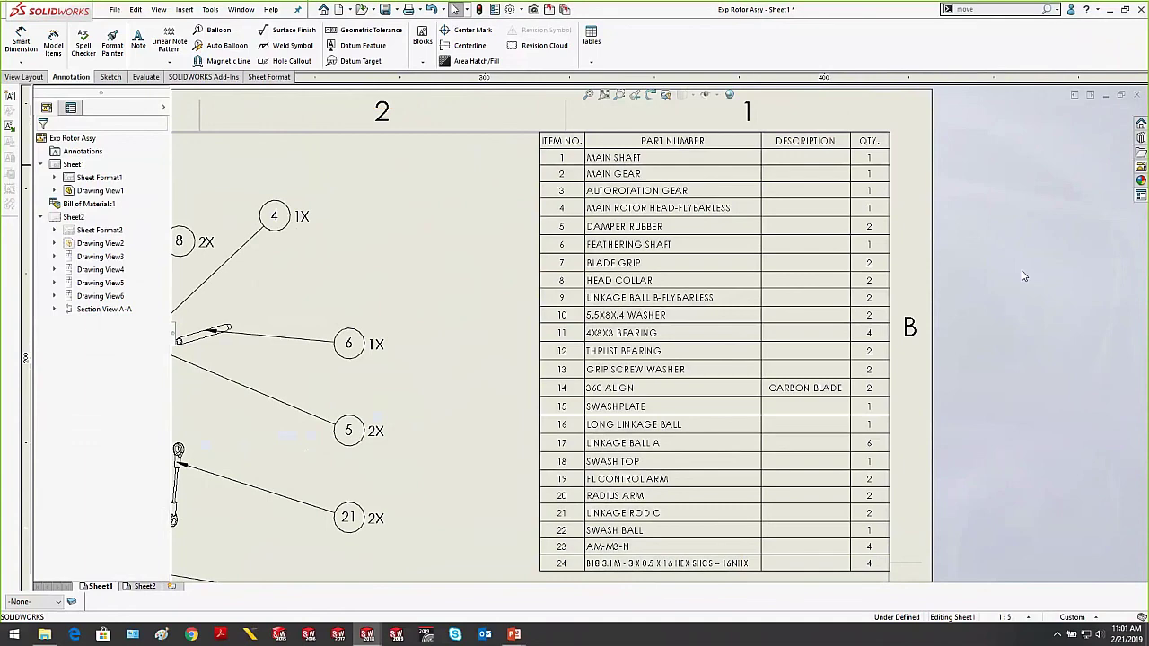
Switch to the PowerPoint slideshow and advance from the Tip #31 slide to the Thank you! slide
{"action": "scroll", "coordinate": [1022, 276], "scroll_direction": "up", "scroll_amount": 6}
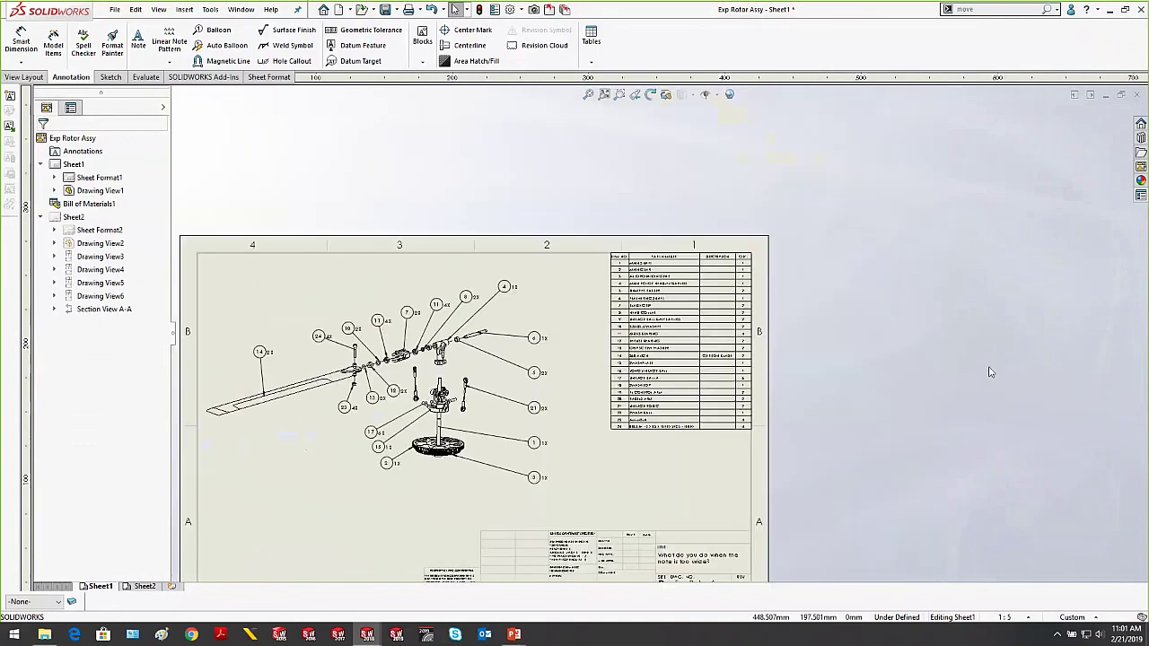
{"action": "scroll", "coordinate": [616, 472], "scroll_direction": "down", "scroll_amount": 3}
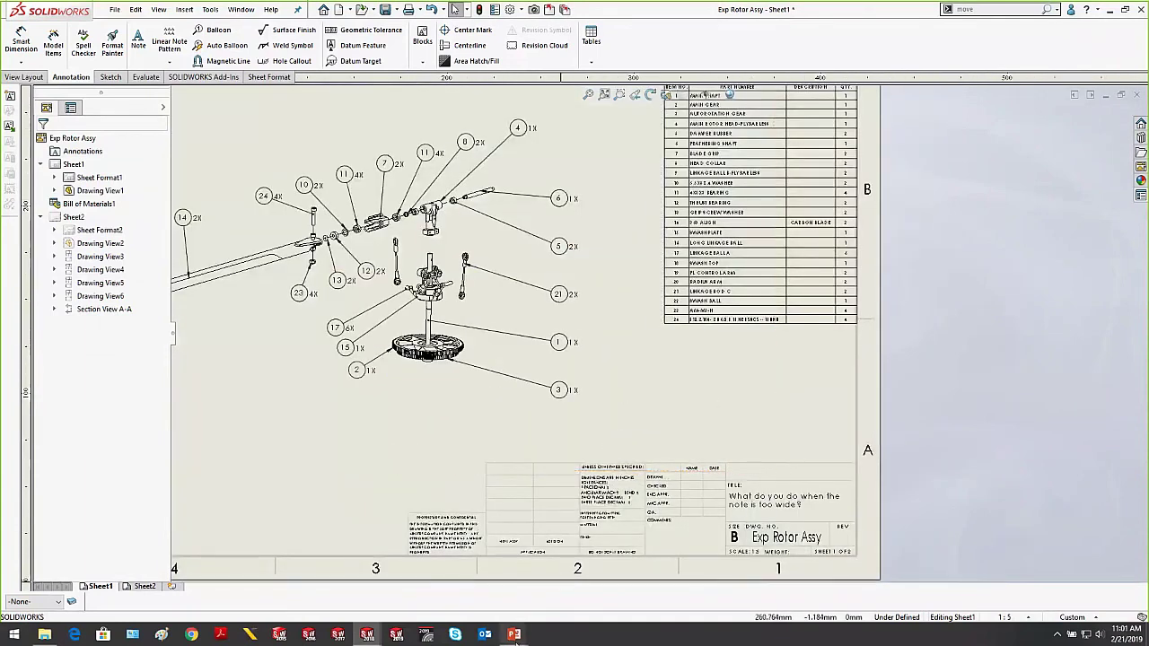
{"action": "mouse_move", "coordinate": [514, 634]}
{"action": "left_click", "coordinate": [574, 583]}
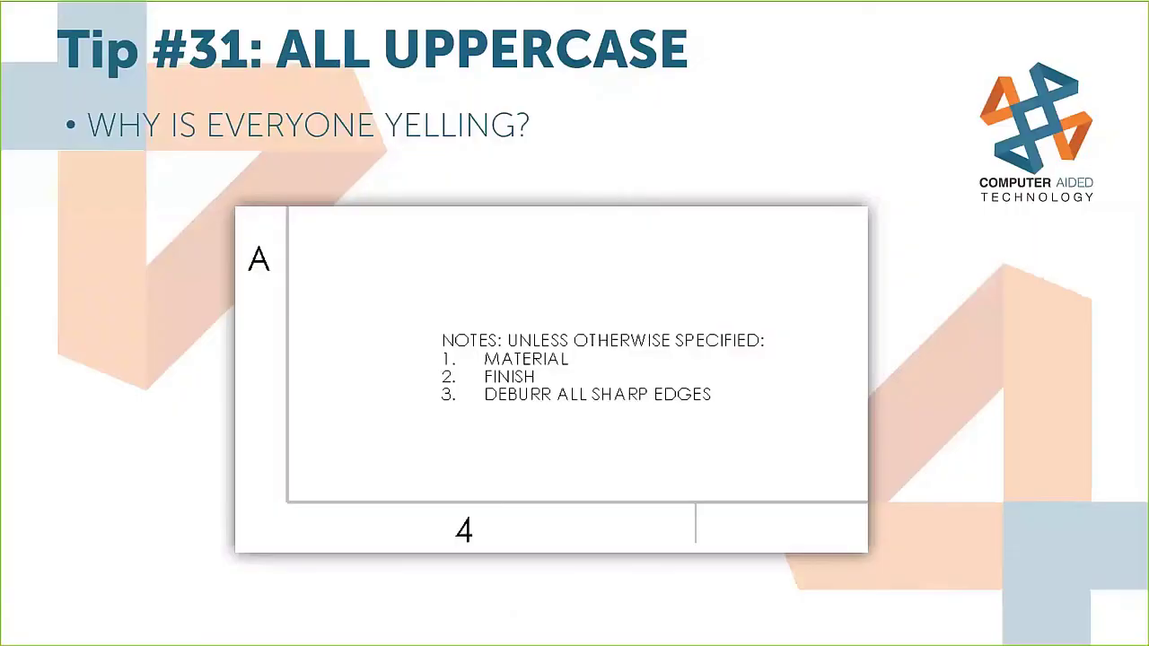
{"action": "key", "text": "Right"}
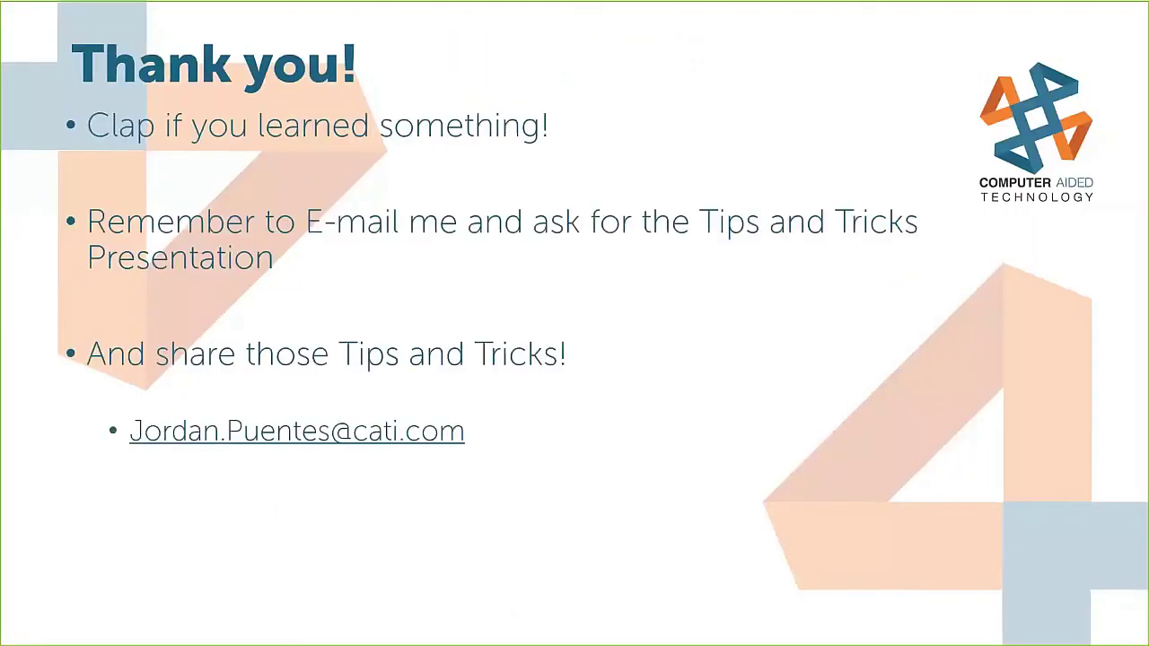